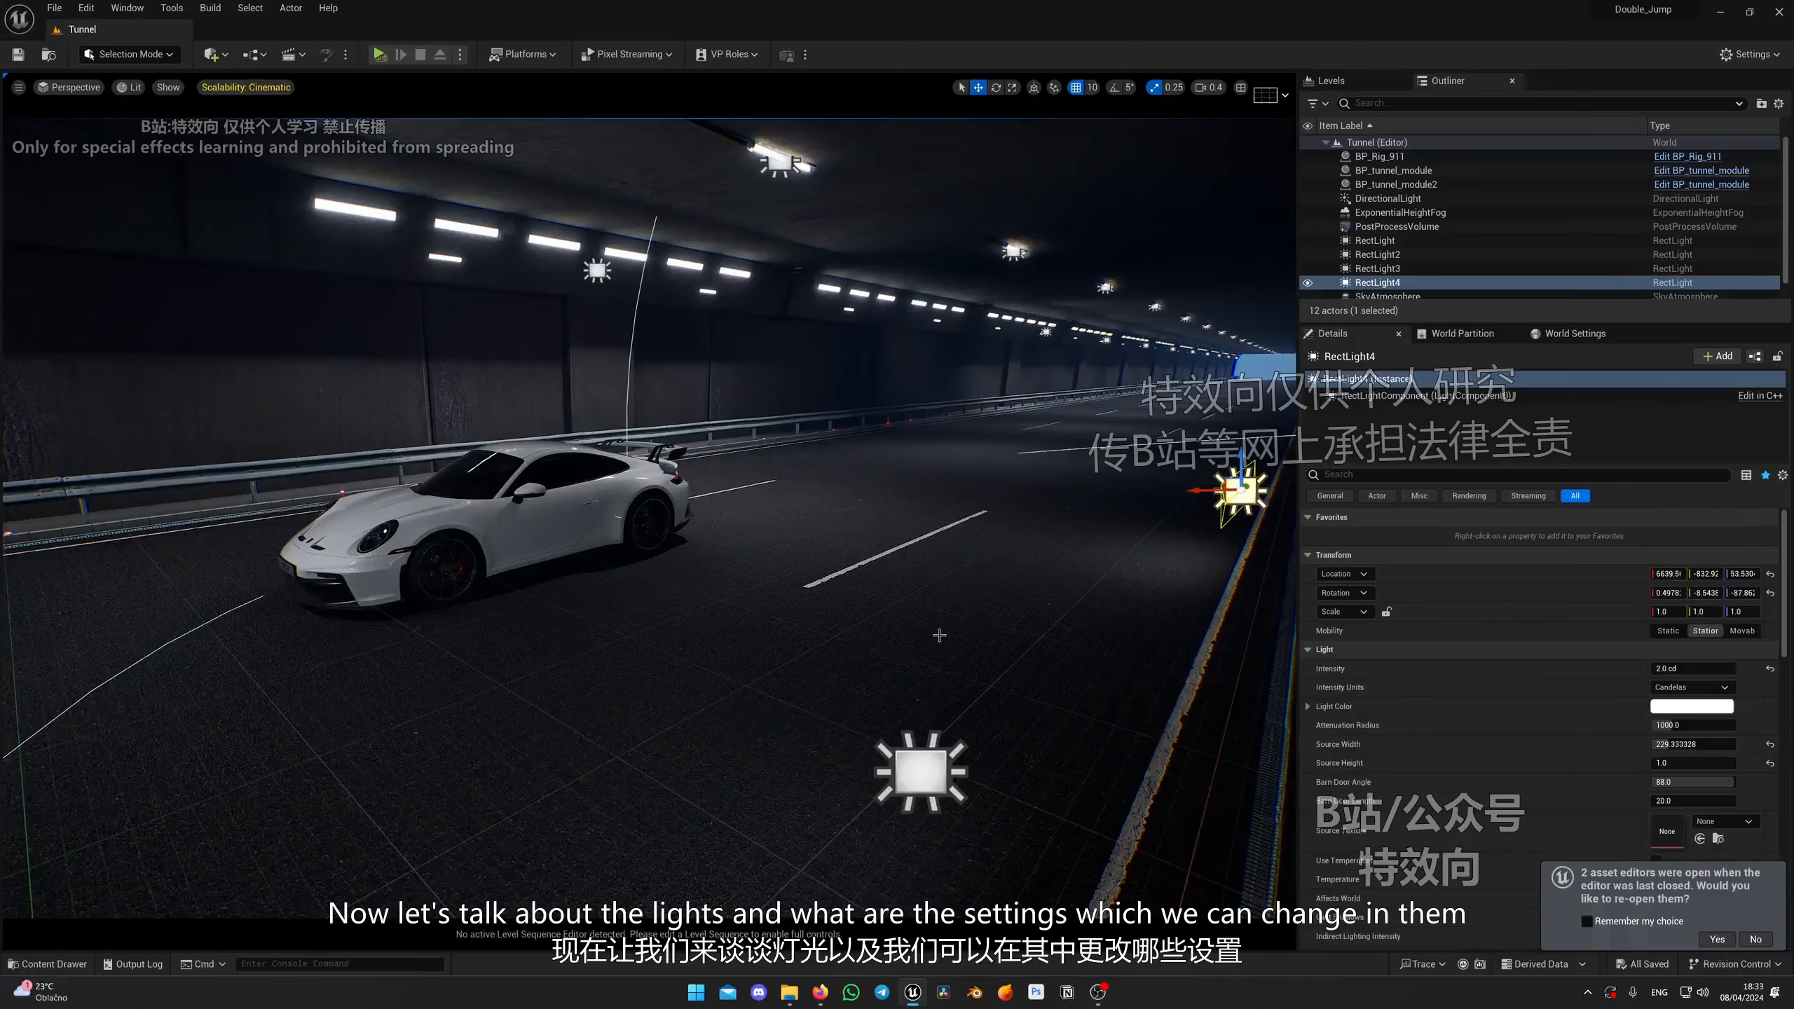
Step: Select a rectangle light on the road and move it to sit beside the car
mouse_move(542, 821)
right_down()
mouse_move(410, 813)
mouse_move(543, 821)
right_up()
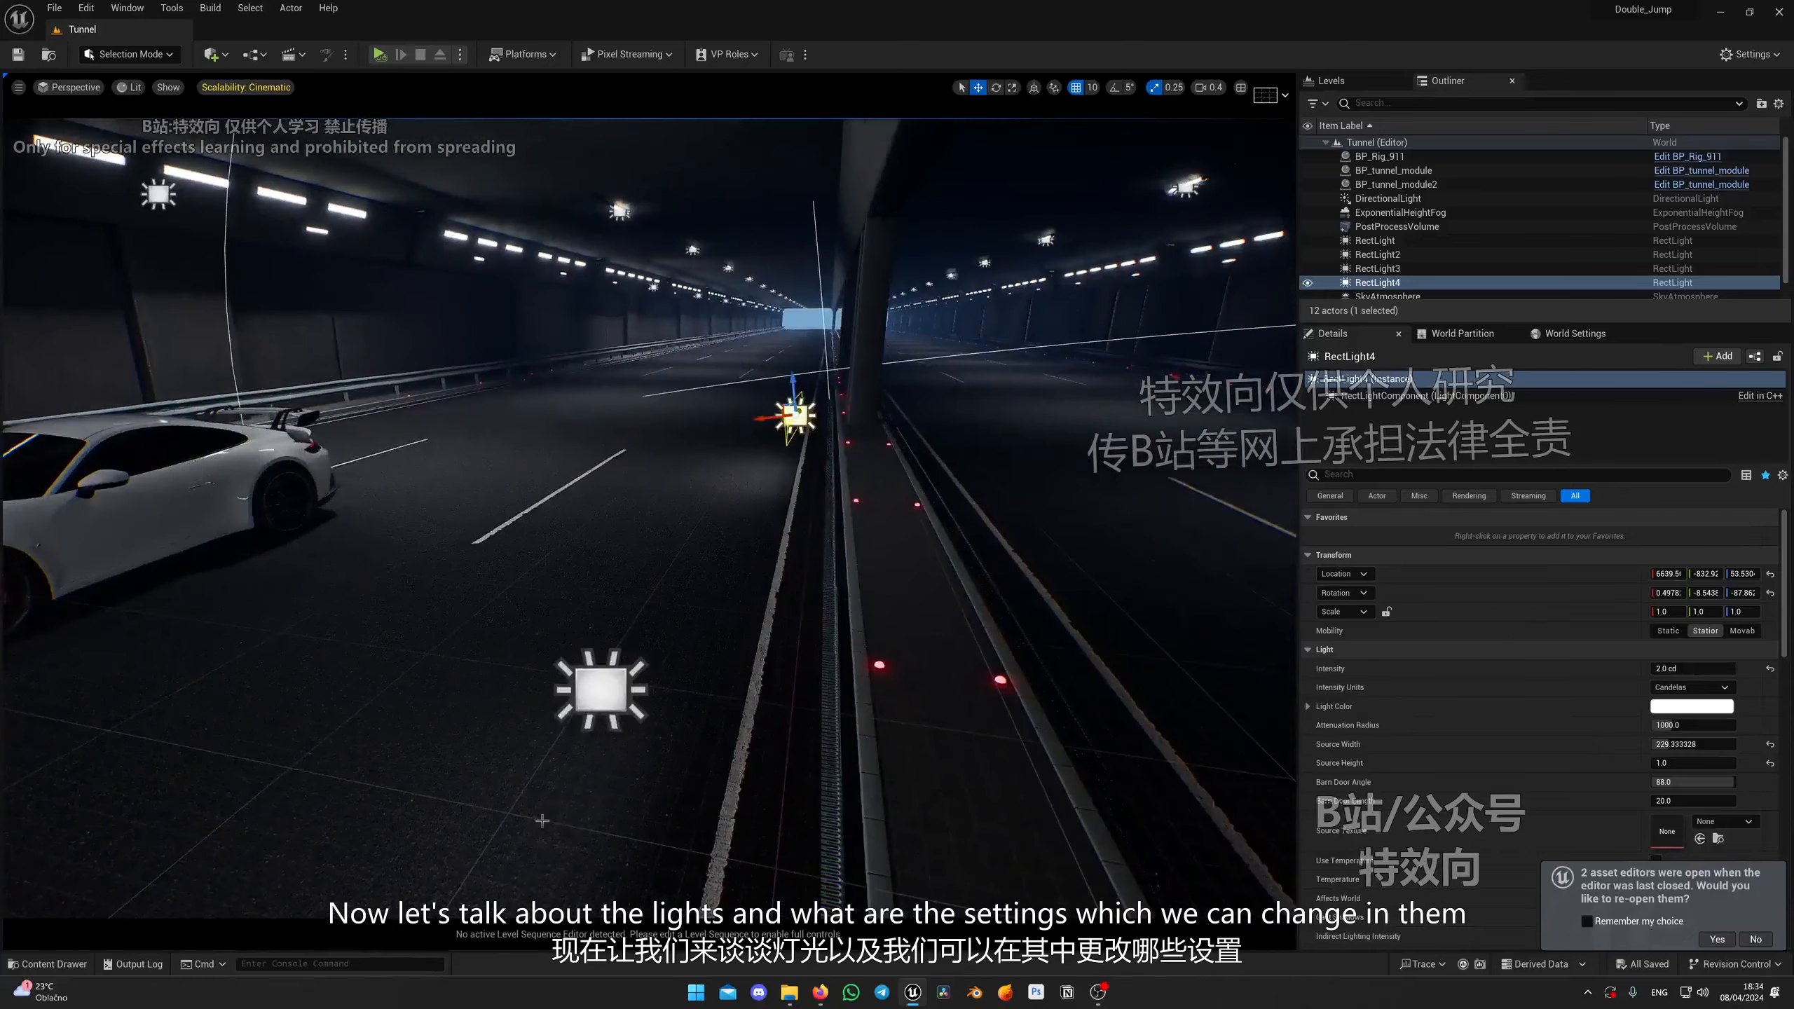
click(607, 703)
right_drag(608, 703, 459, 703)
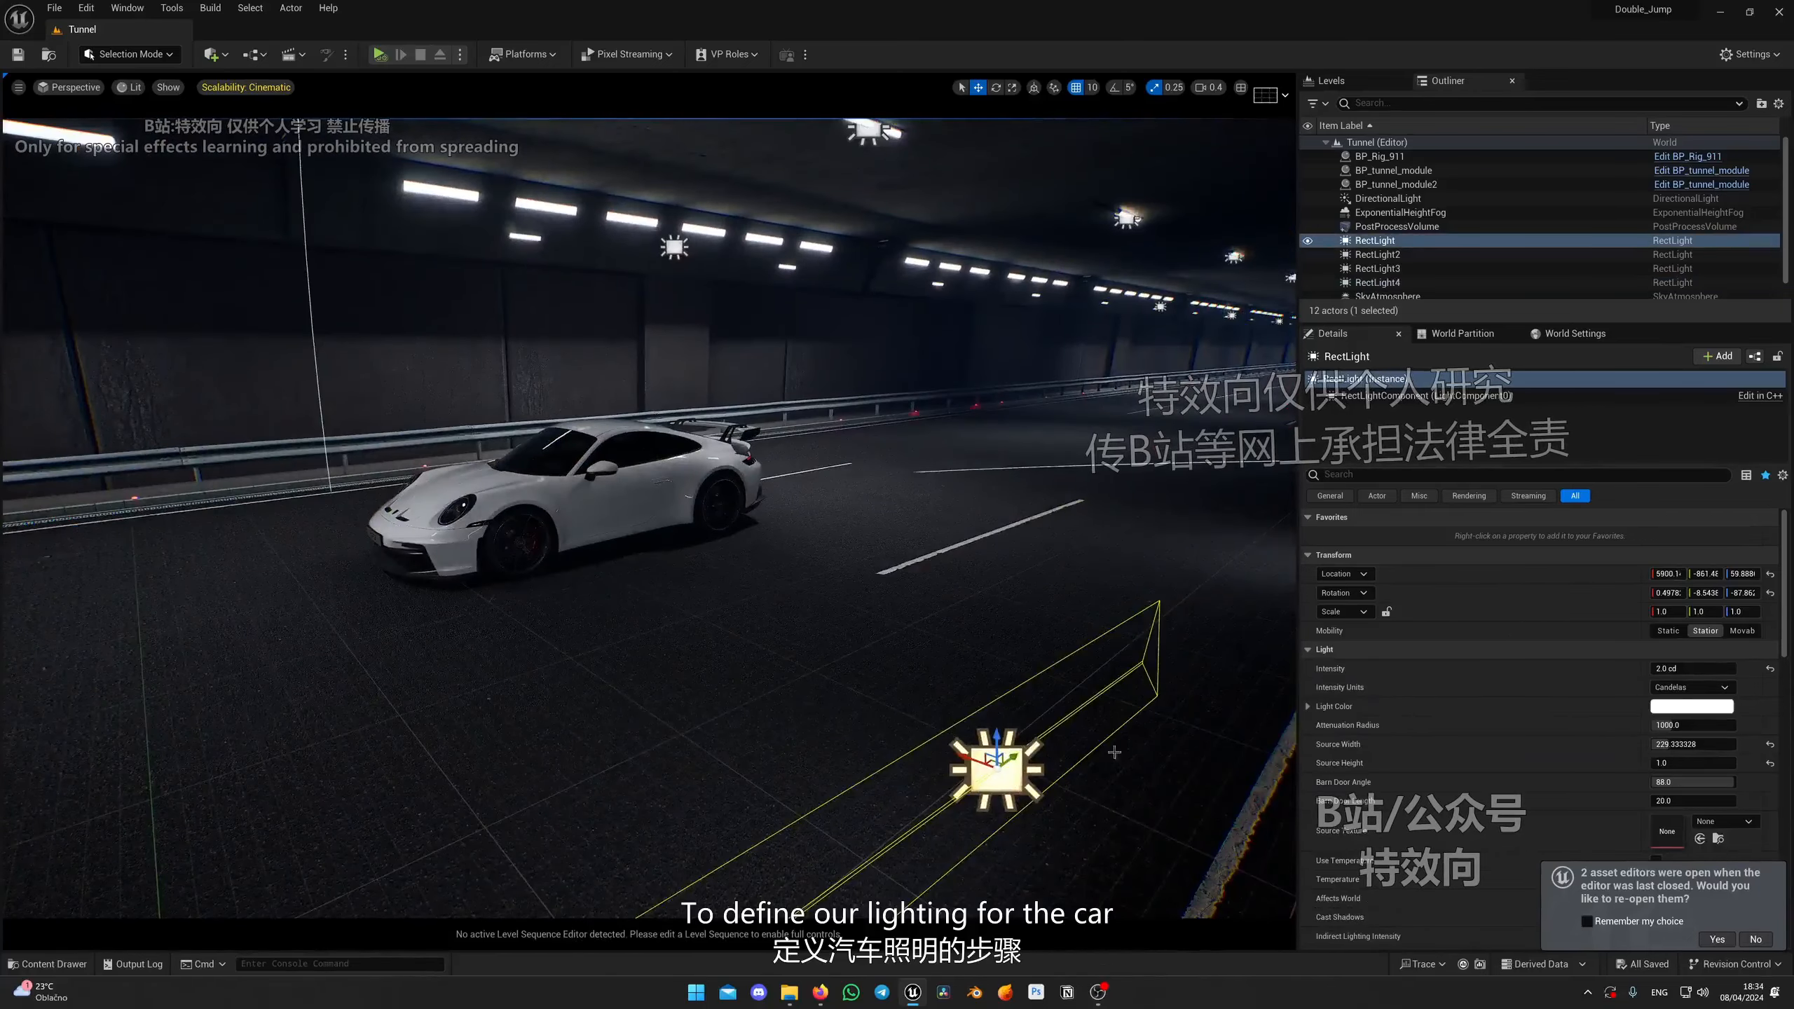
right_drag(1114, 753, 1179, 763)
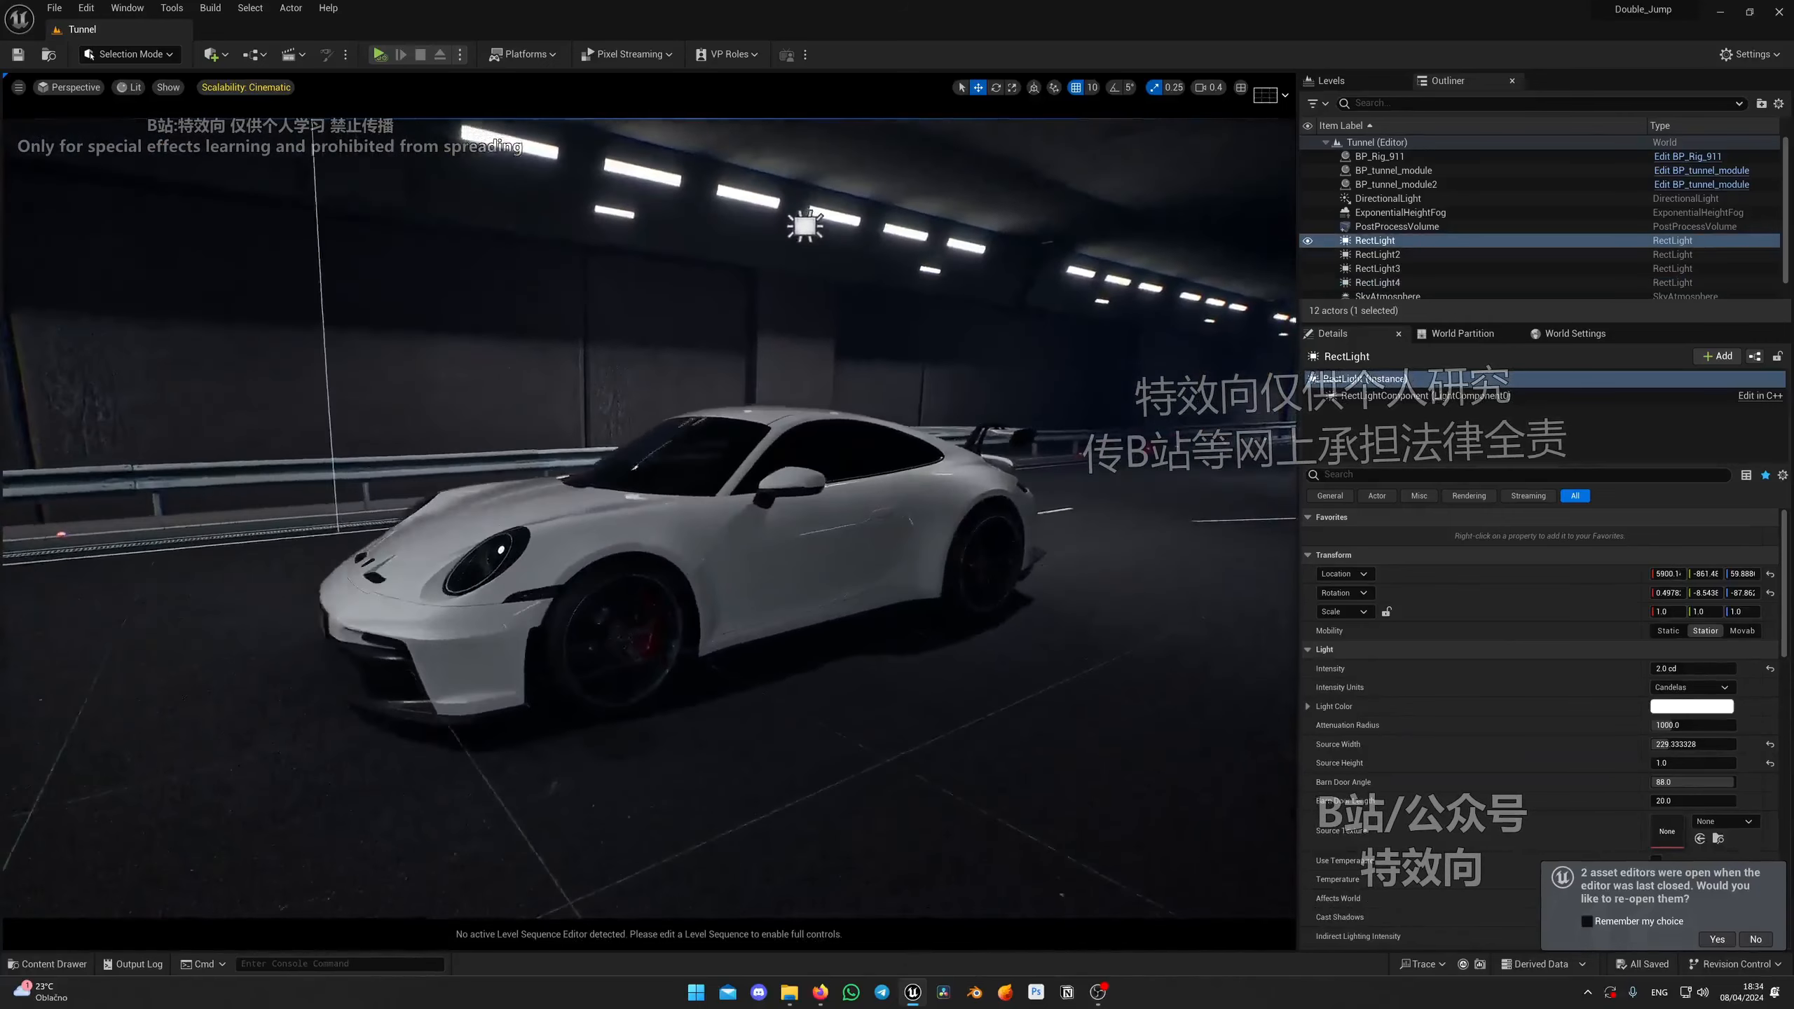
right_drag(557, 471, 565, 466)
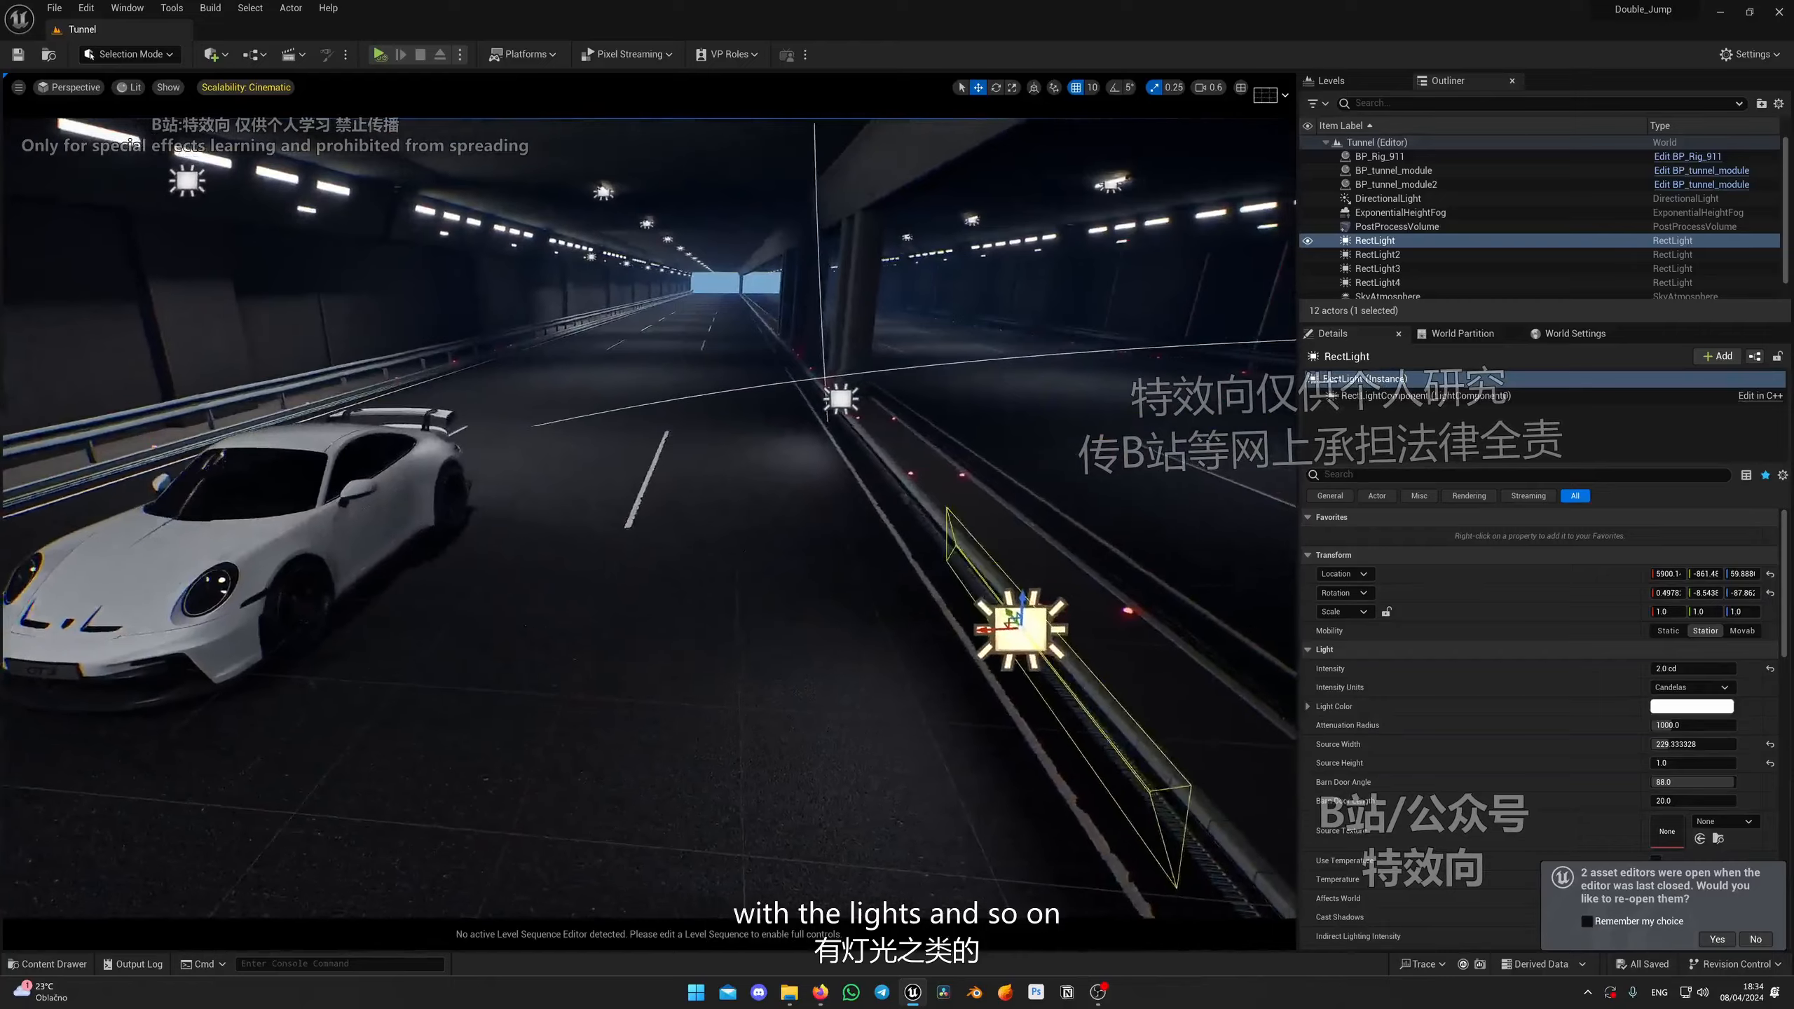
right_drag(1074, 451, 1062, 450)
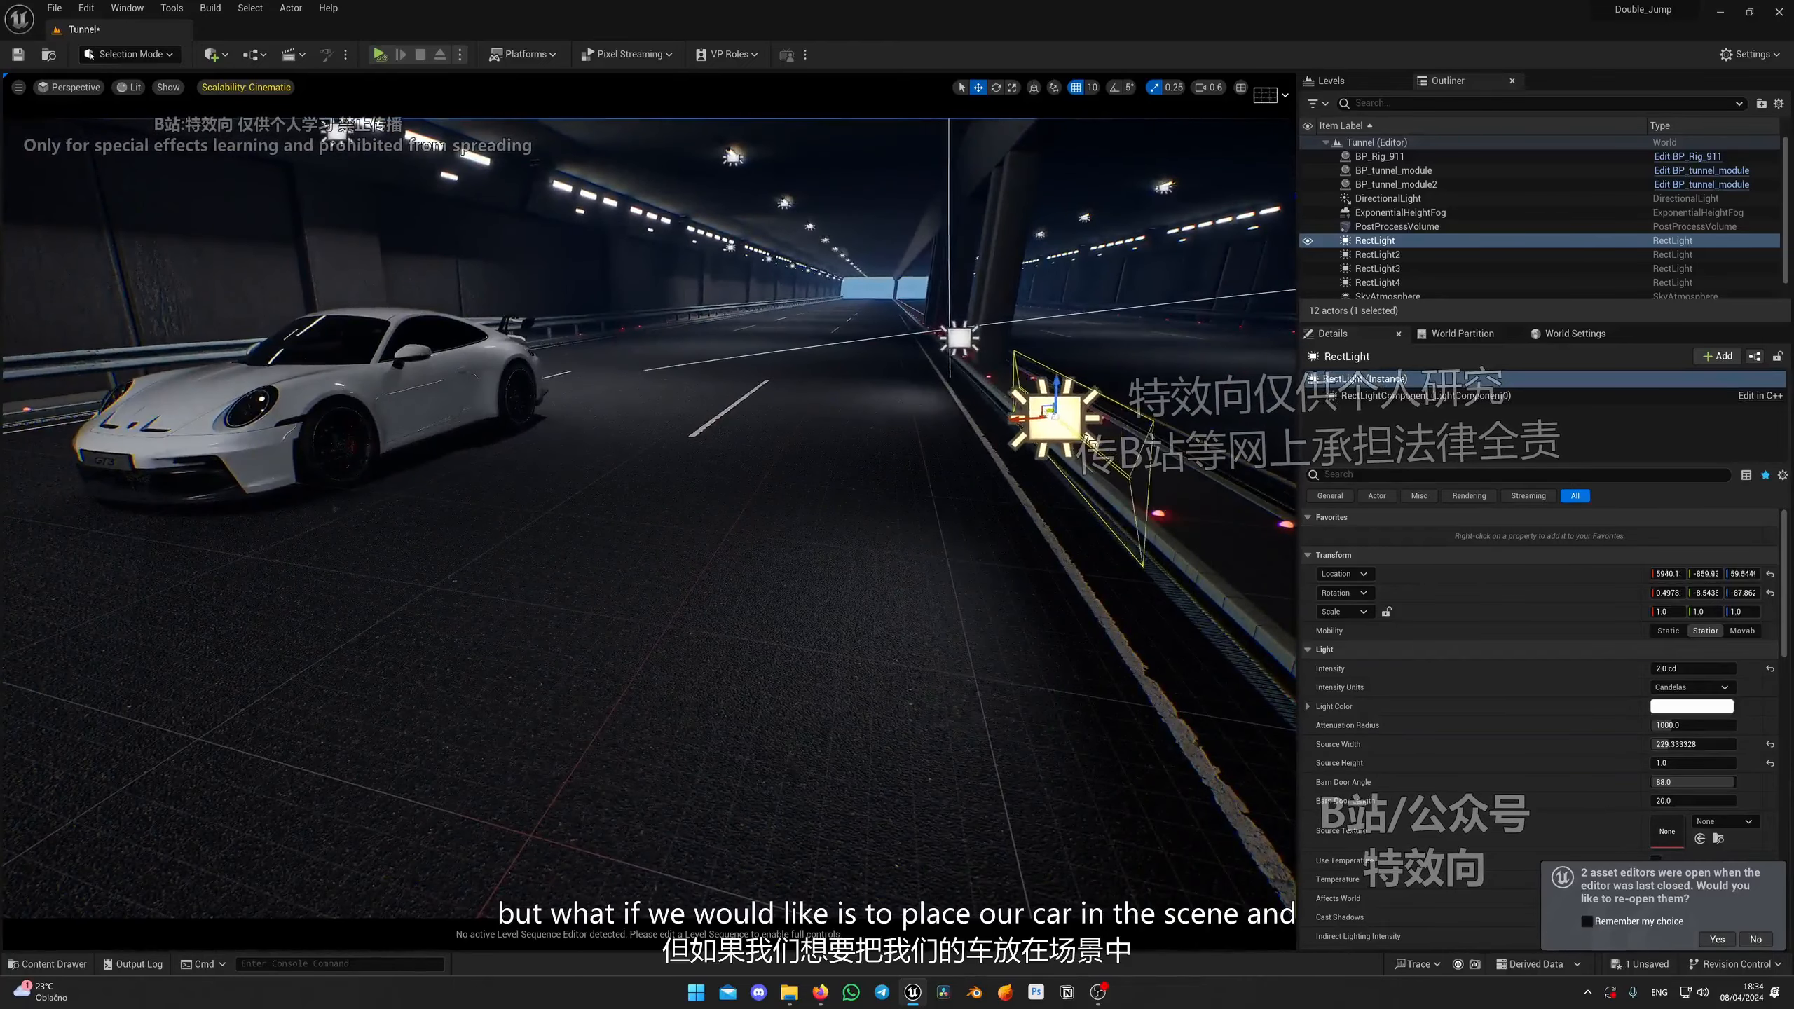
drag(1052, 413, 778, 403)
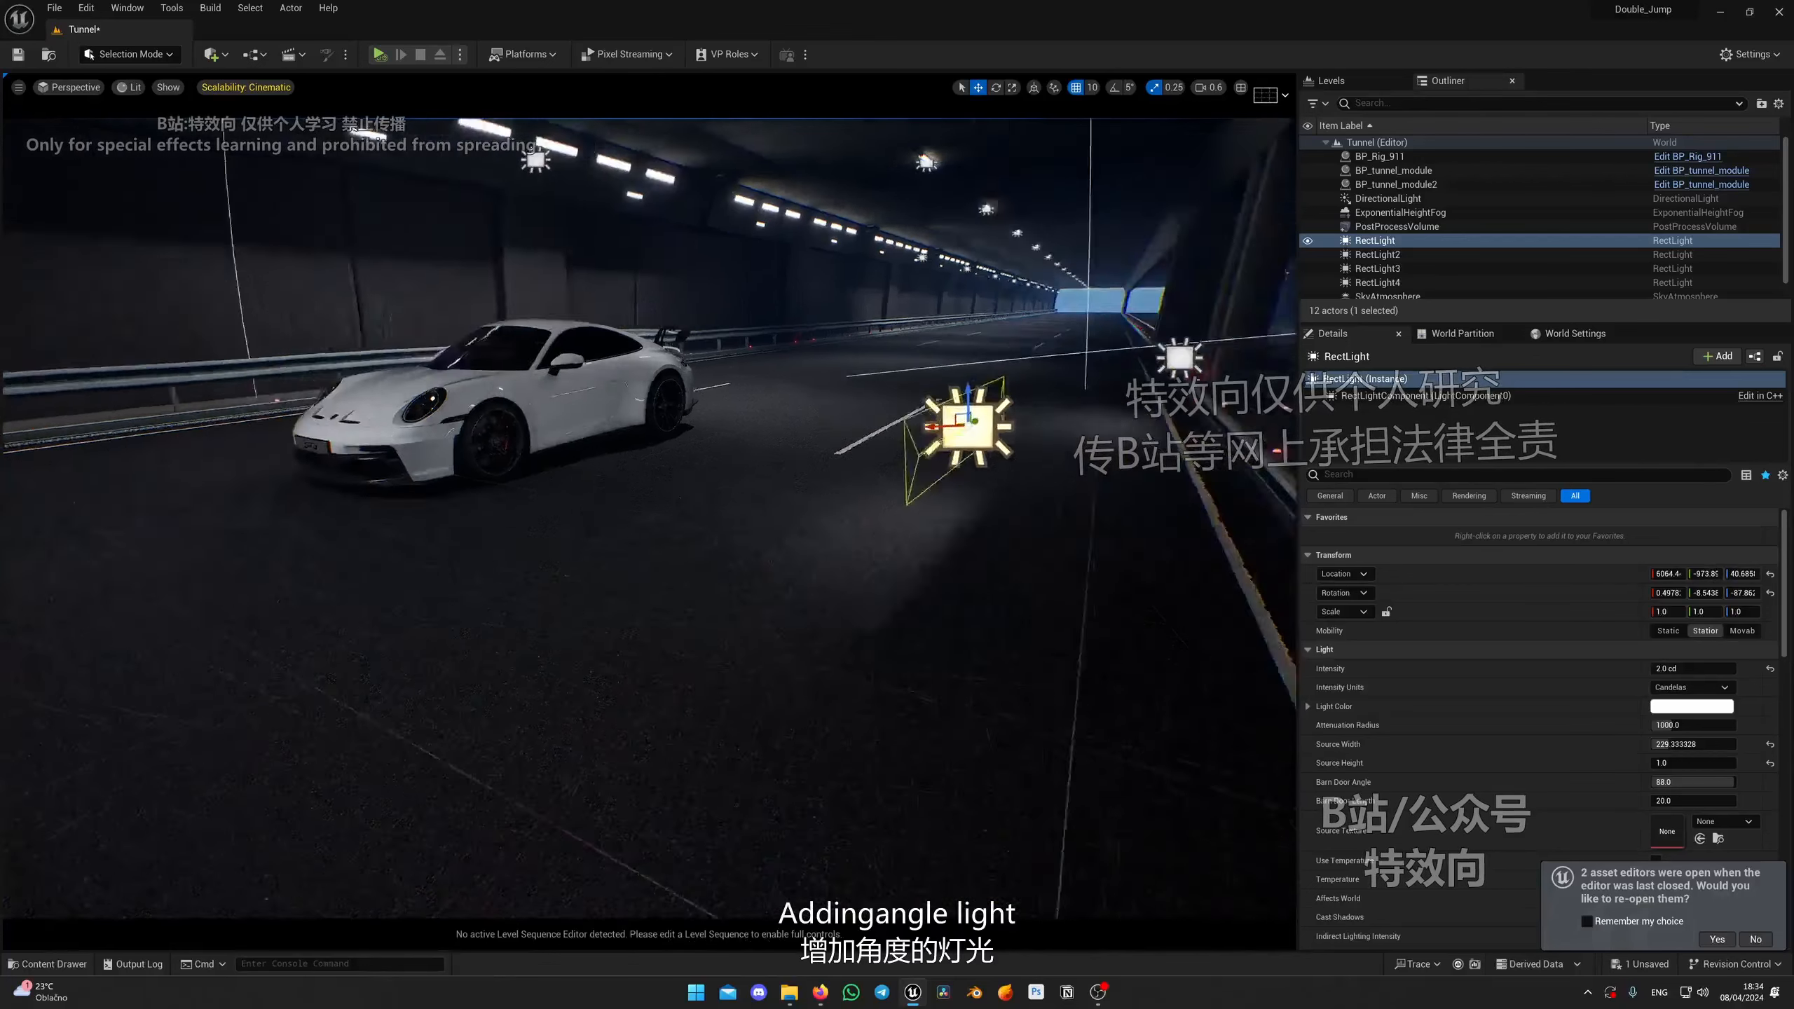
right_drag(907, 488, 900, 497)
drag(907, 479, 904, 405)
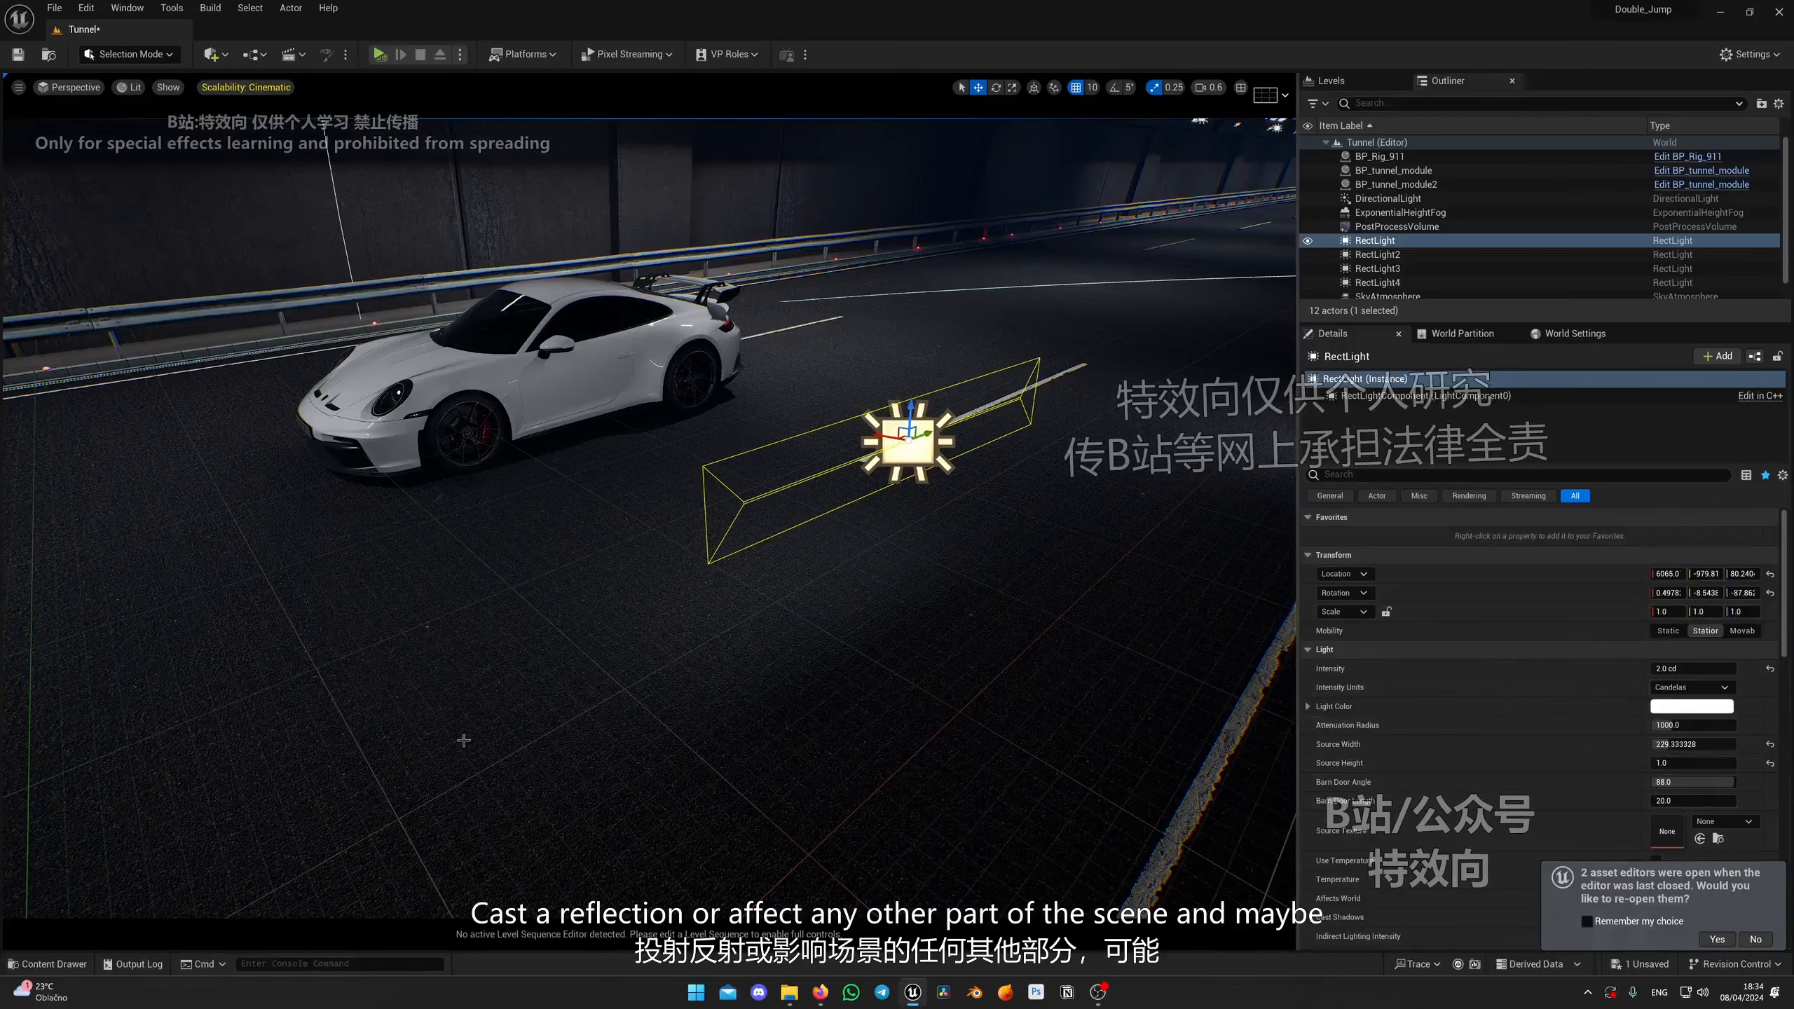
Step: Enlarge the rectangle light's source to about 341 width and 534 height
right_drag(464, 740, 502, 710)
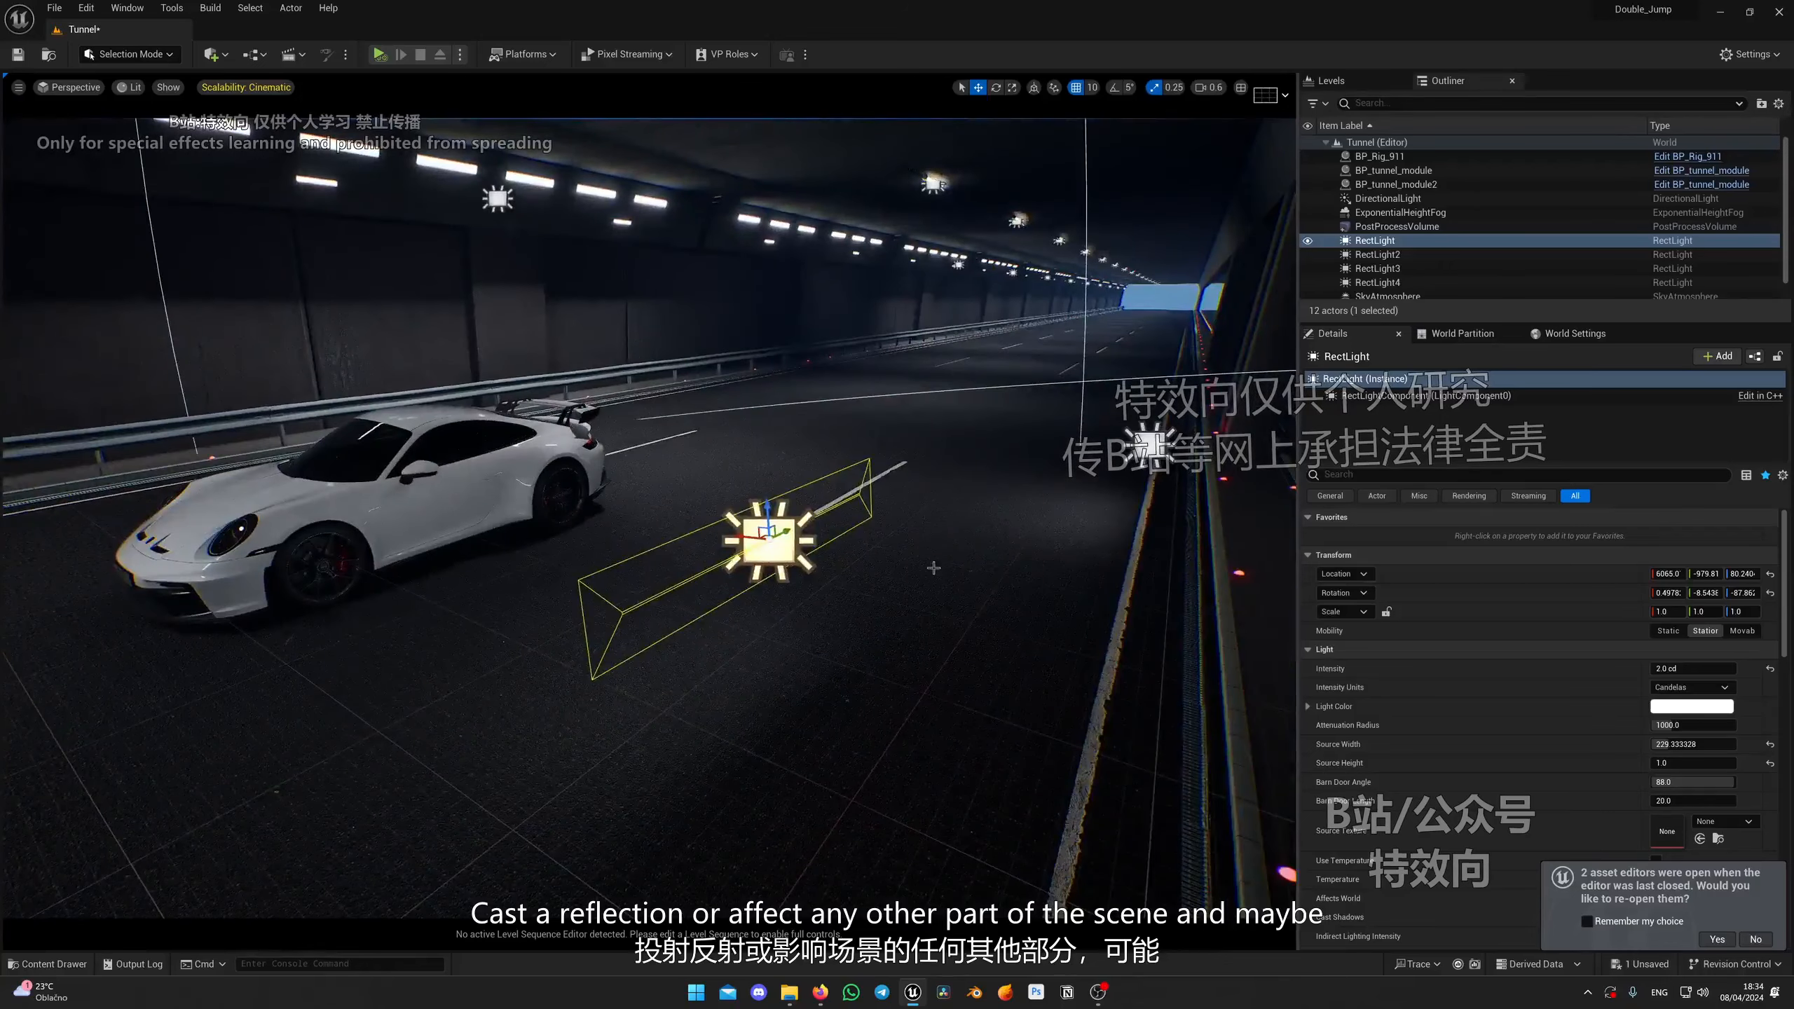
right_drag(934, 568, 799, 697)
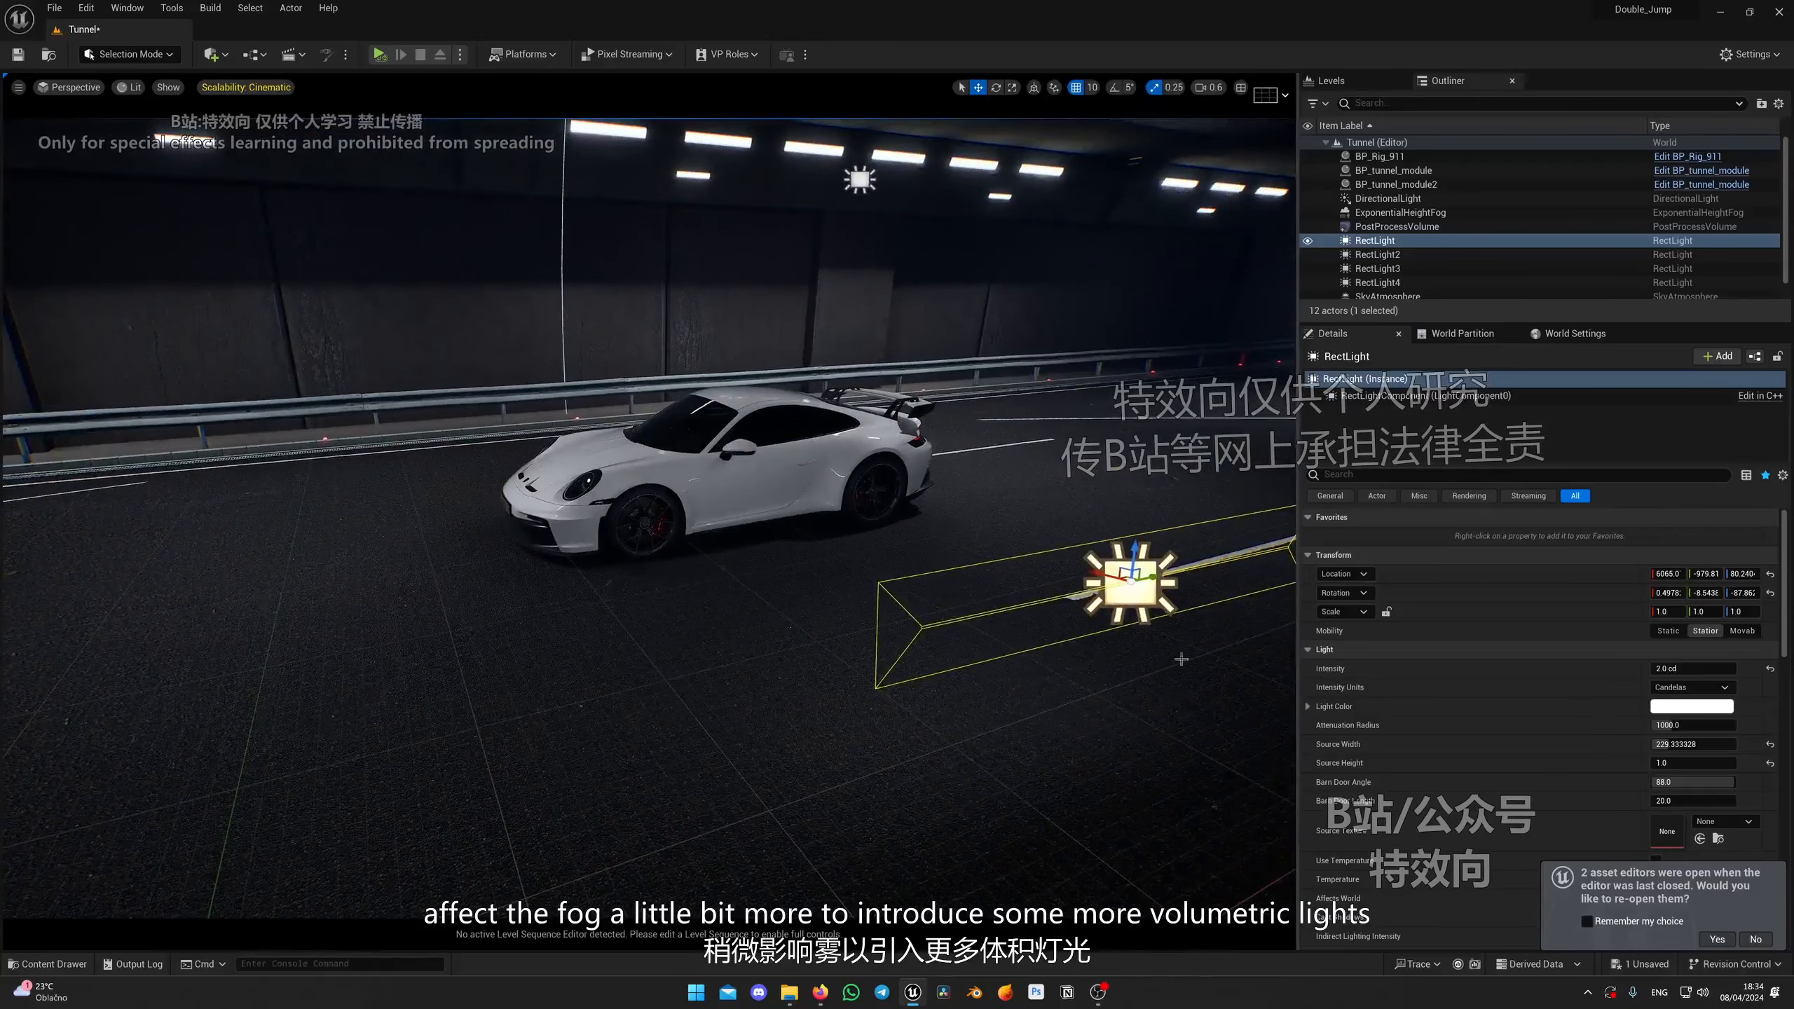
scroll(1559, 763, down, 3)
scroll(1475, 729, up, 3)
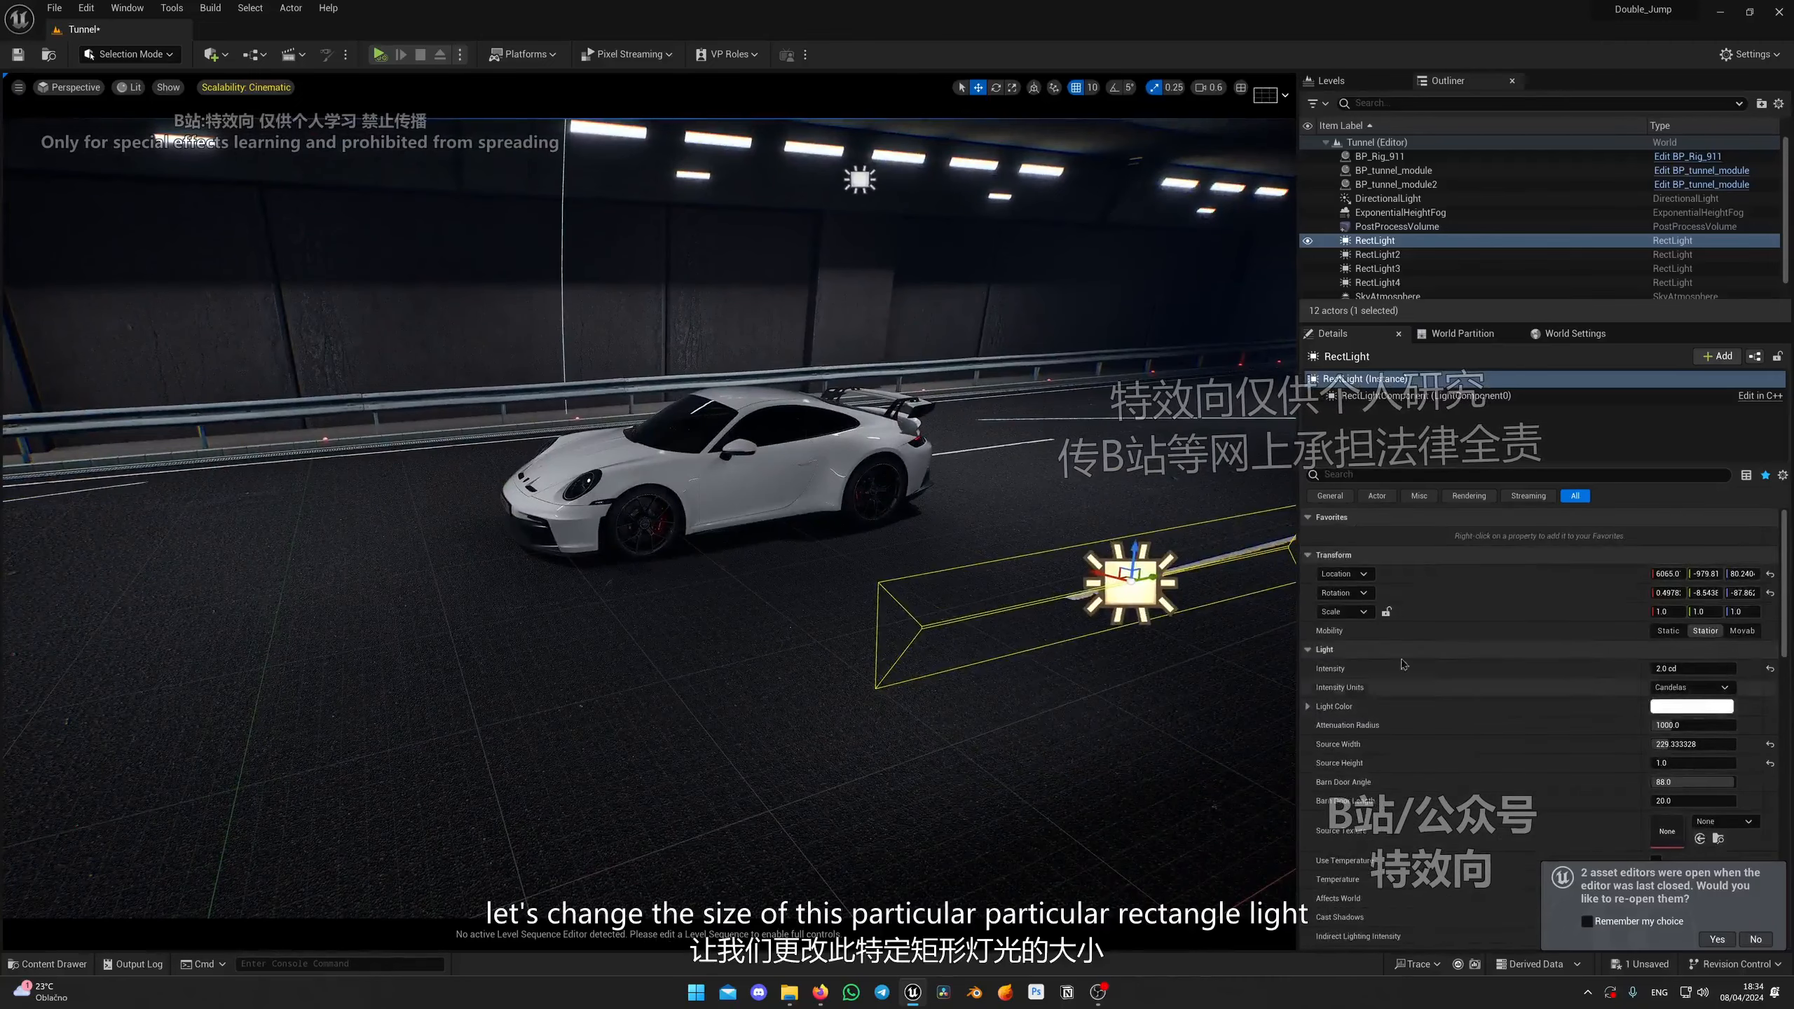
mouse_move(1097, 706)
right_down()
mouse_move(1193, 704)
mouse_move(1097, 702)
right_up()
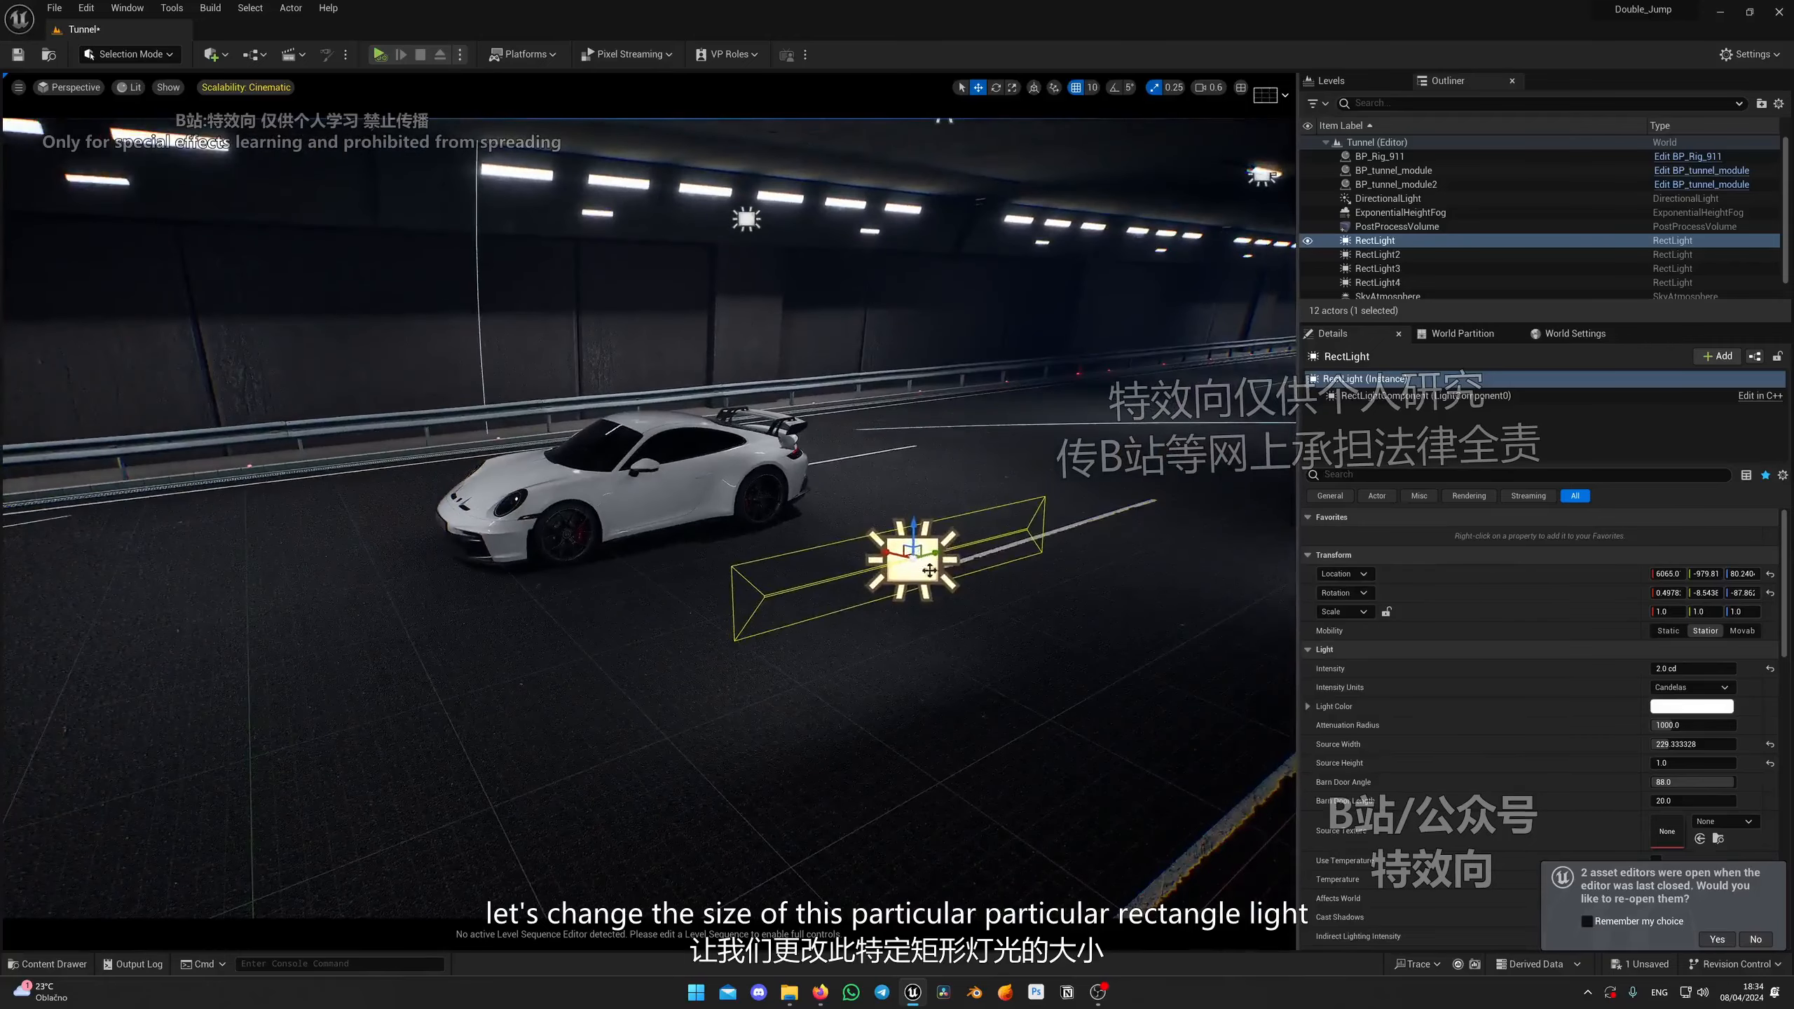
scroll(1537, 723, down, 2)
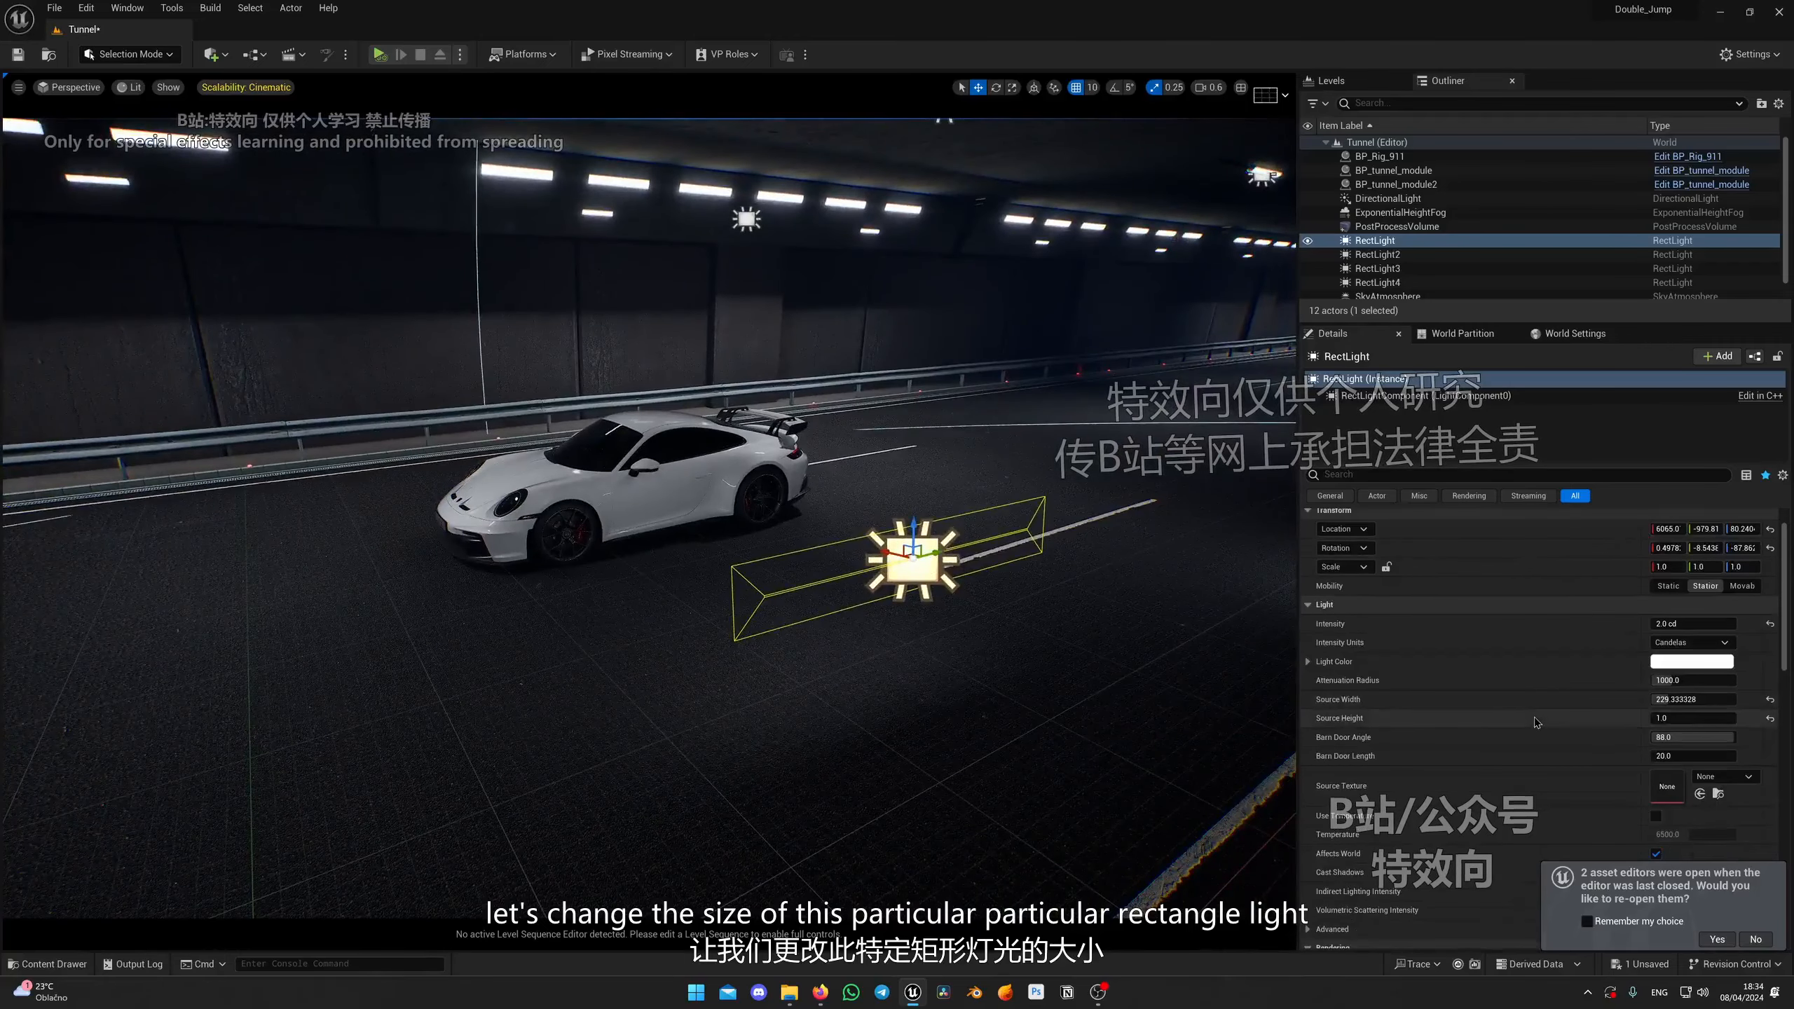
scroll(1537, 721, down, 3)
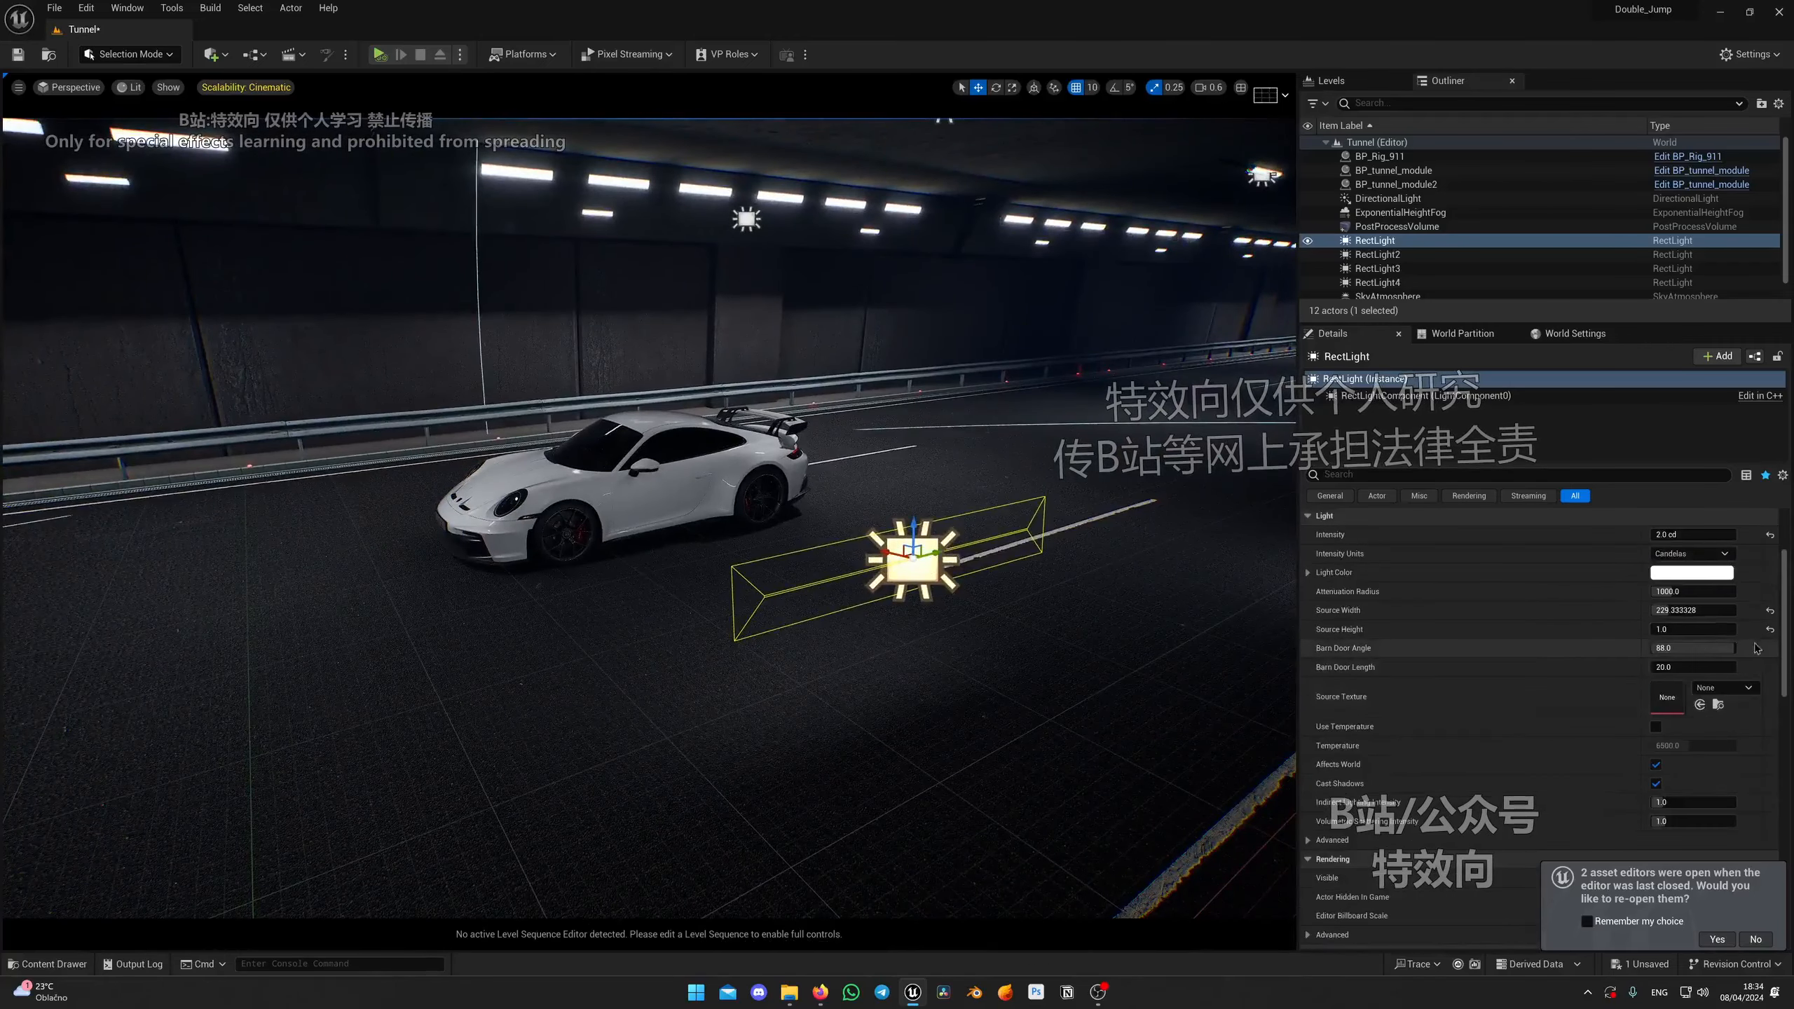
mouse_move(1704, 630)
mouse_down()
mouse_move(1752, 630)
mouse_move(1673, 592)
mouse_move(1709, 629)
mouse_up()
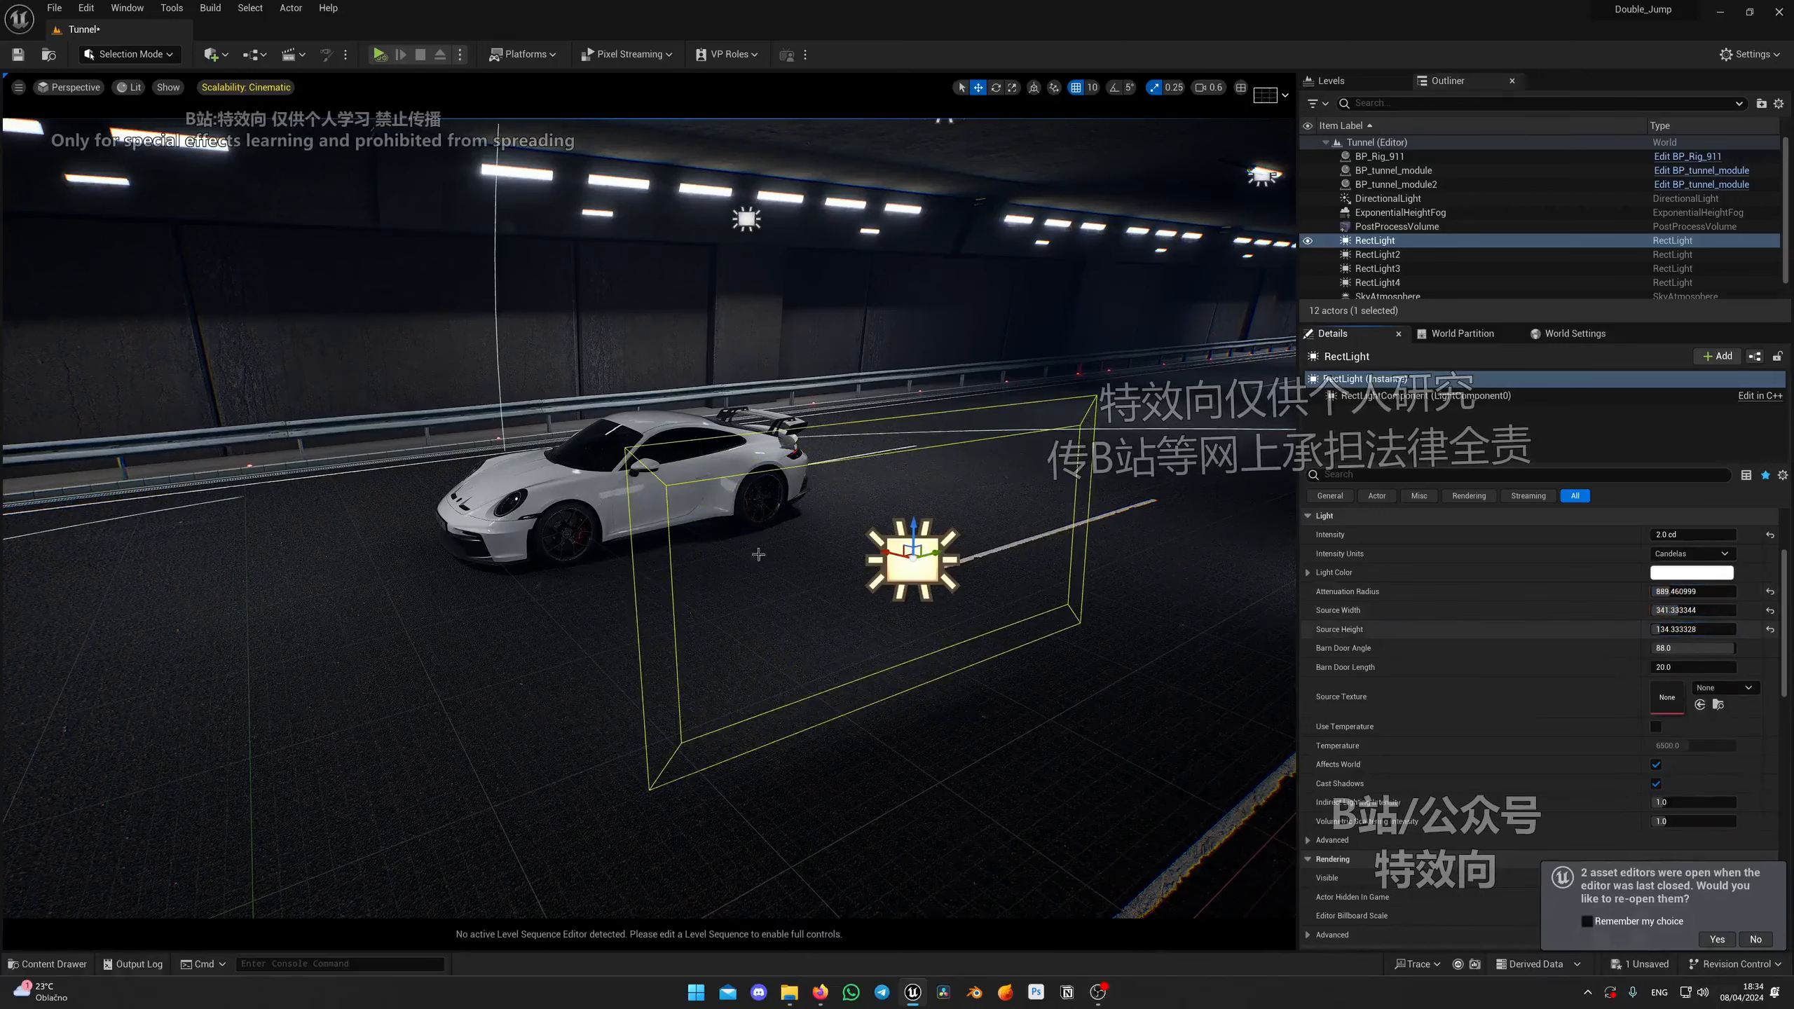
Step: Reposition the enlarged rectangle light closer to the car's side
drag(881, 554, 742, 524)
right_drag(853, 523, 898, 489)
key(w)
key(w)
key(q)
key(q)
key(s)
key(e)
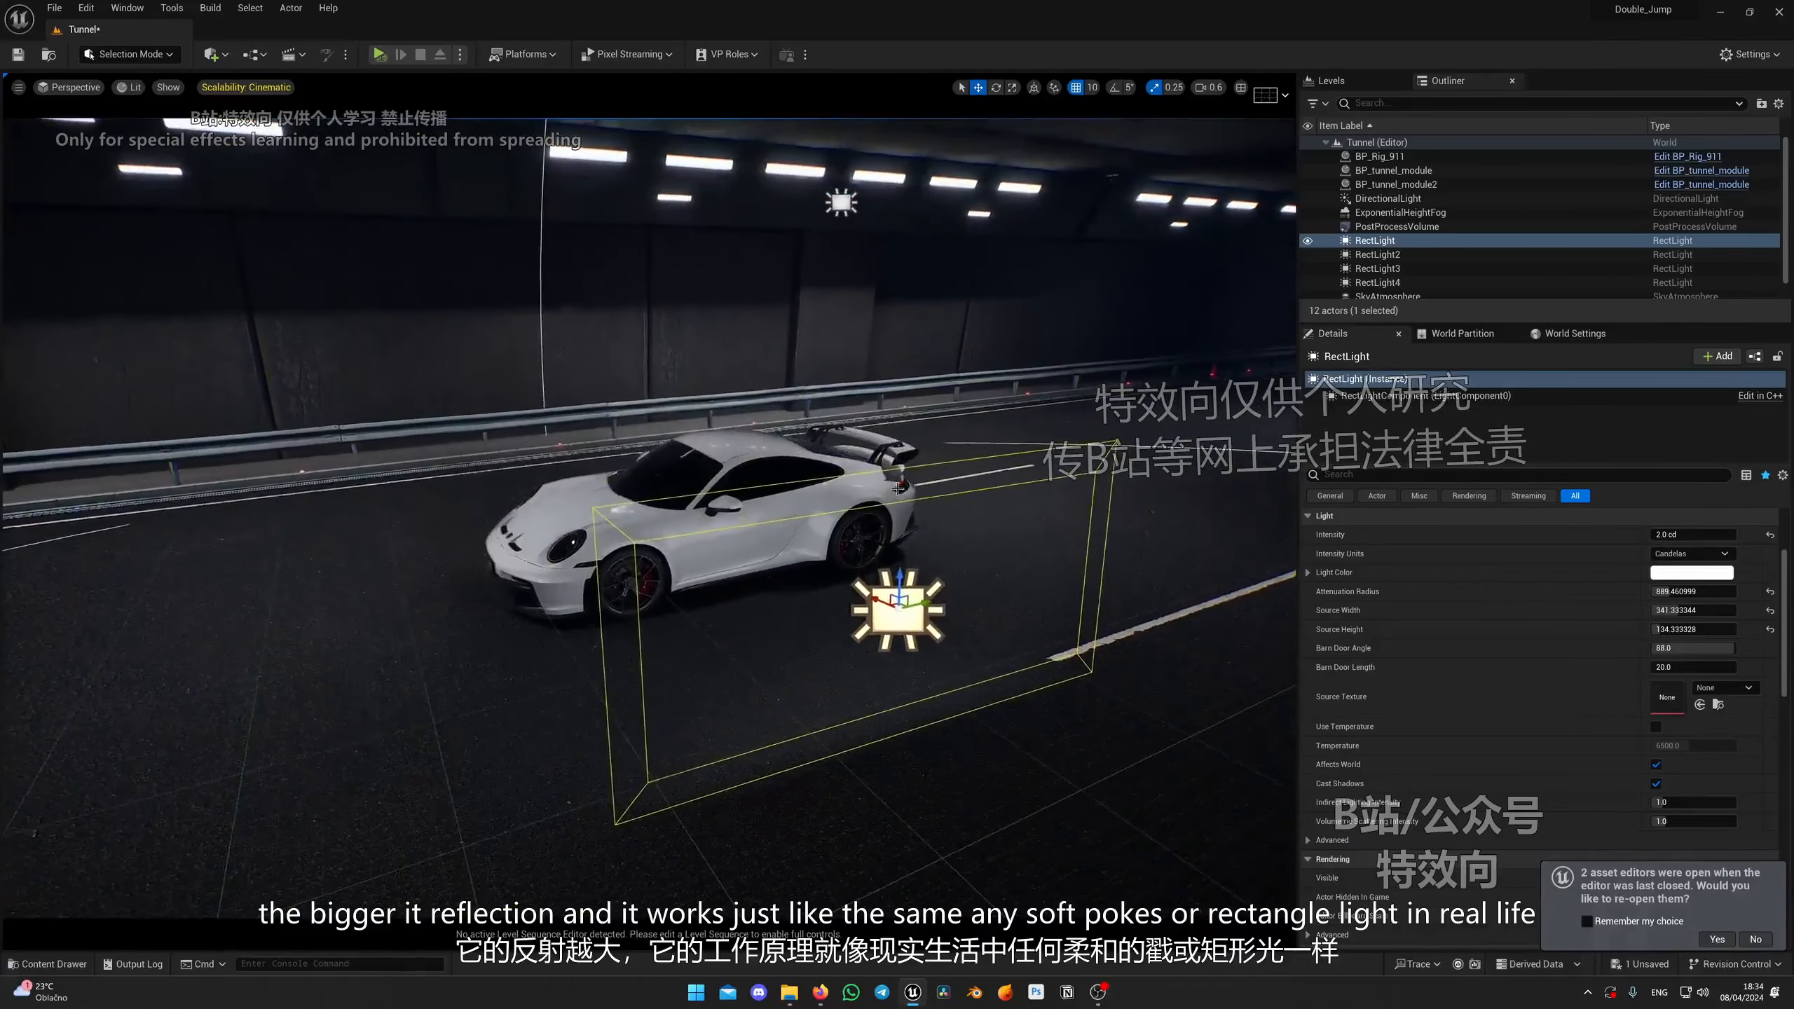
right_drag(902, 584, 894, 572)
key(w)
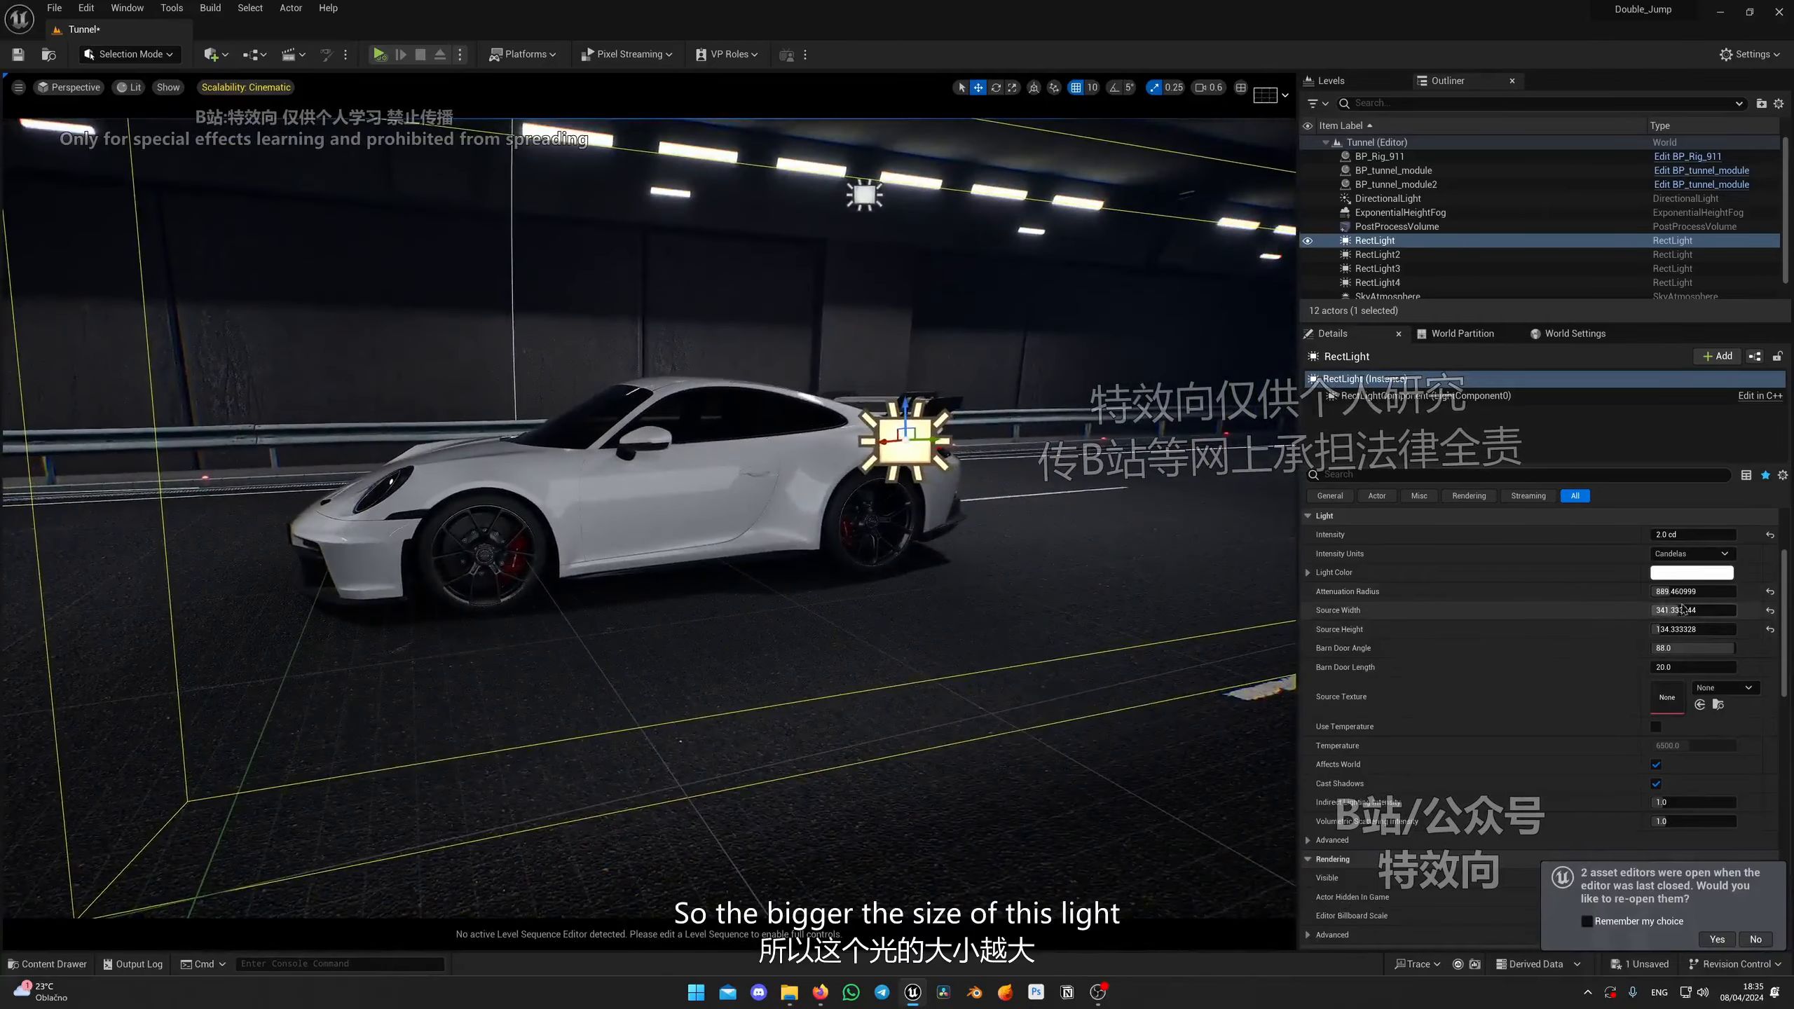
Step: Set the light's attenuation radius to about 827 and its source width and height to about 475 and 454
drag(1681, 592, 1710, 591)
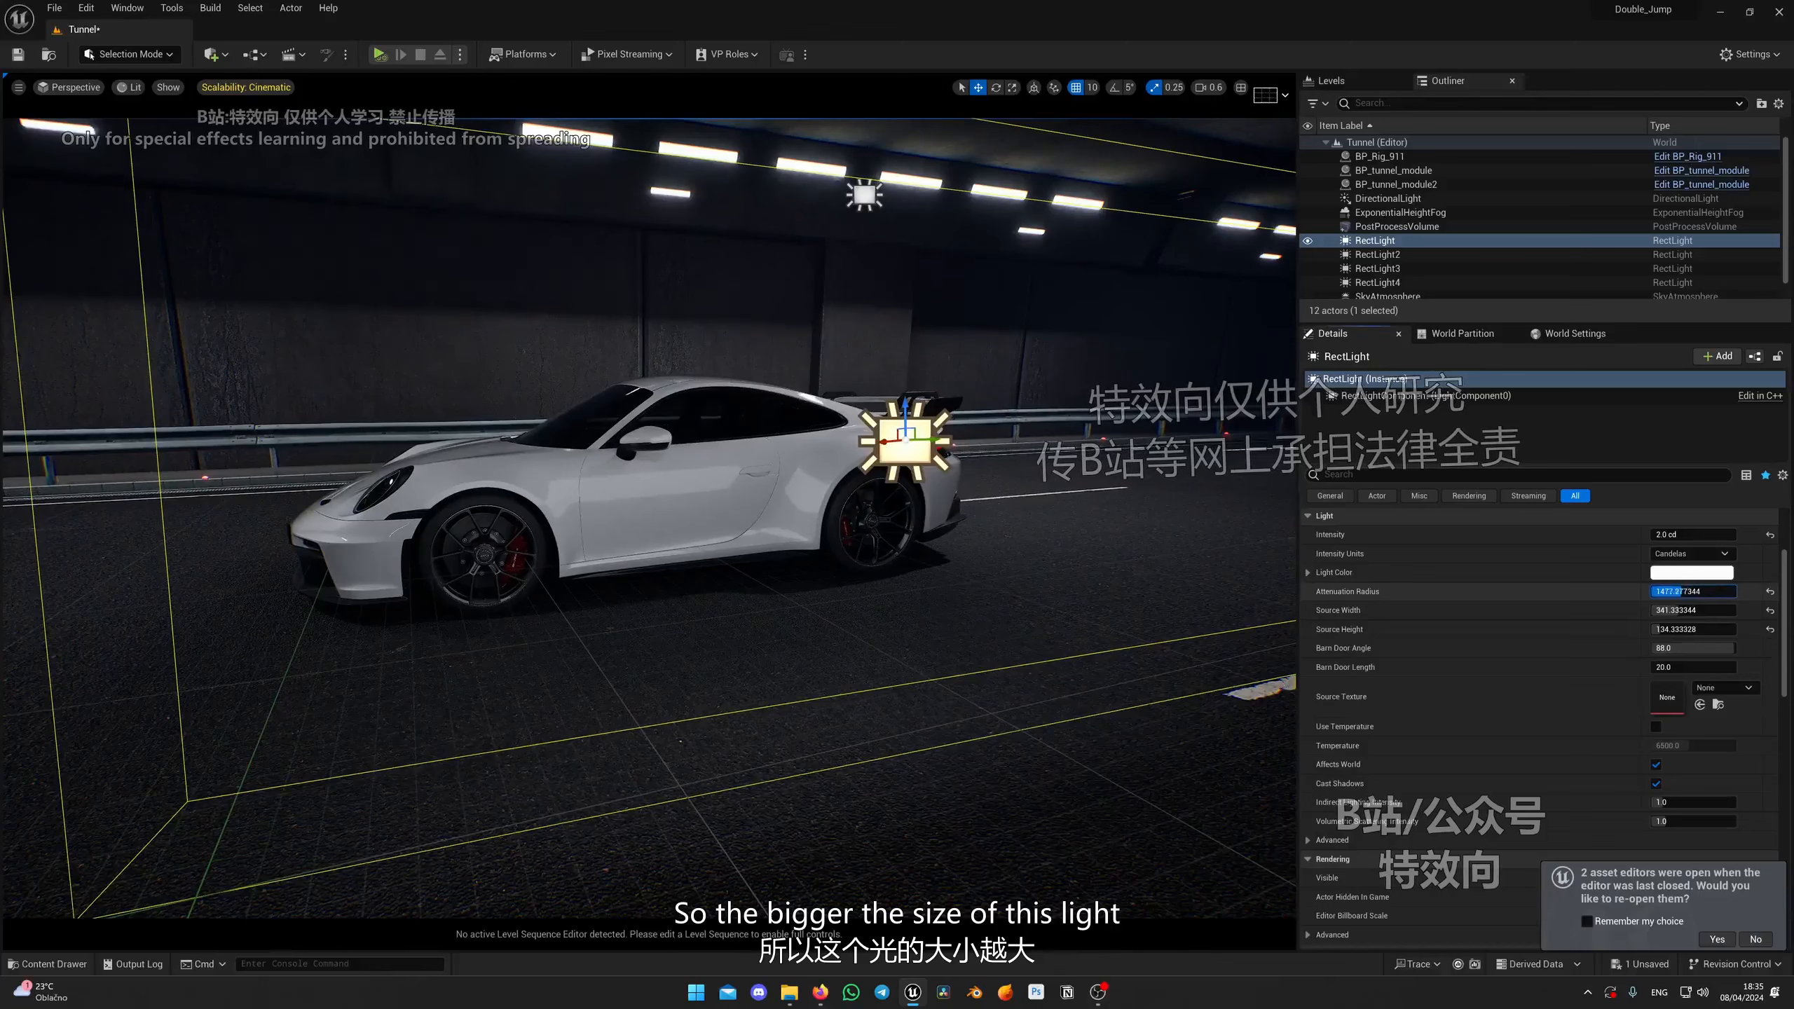
drag(1694, 591, 1710, 628)
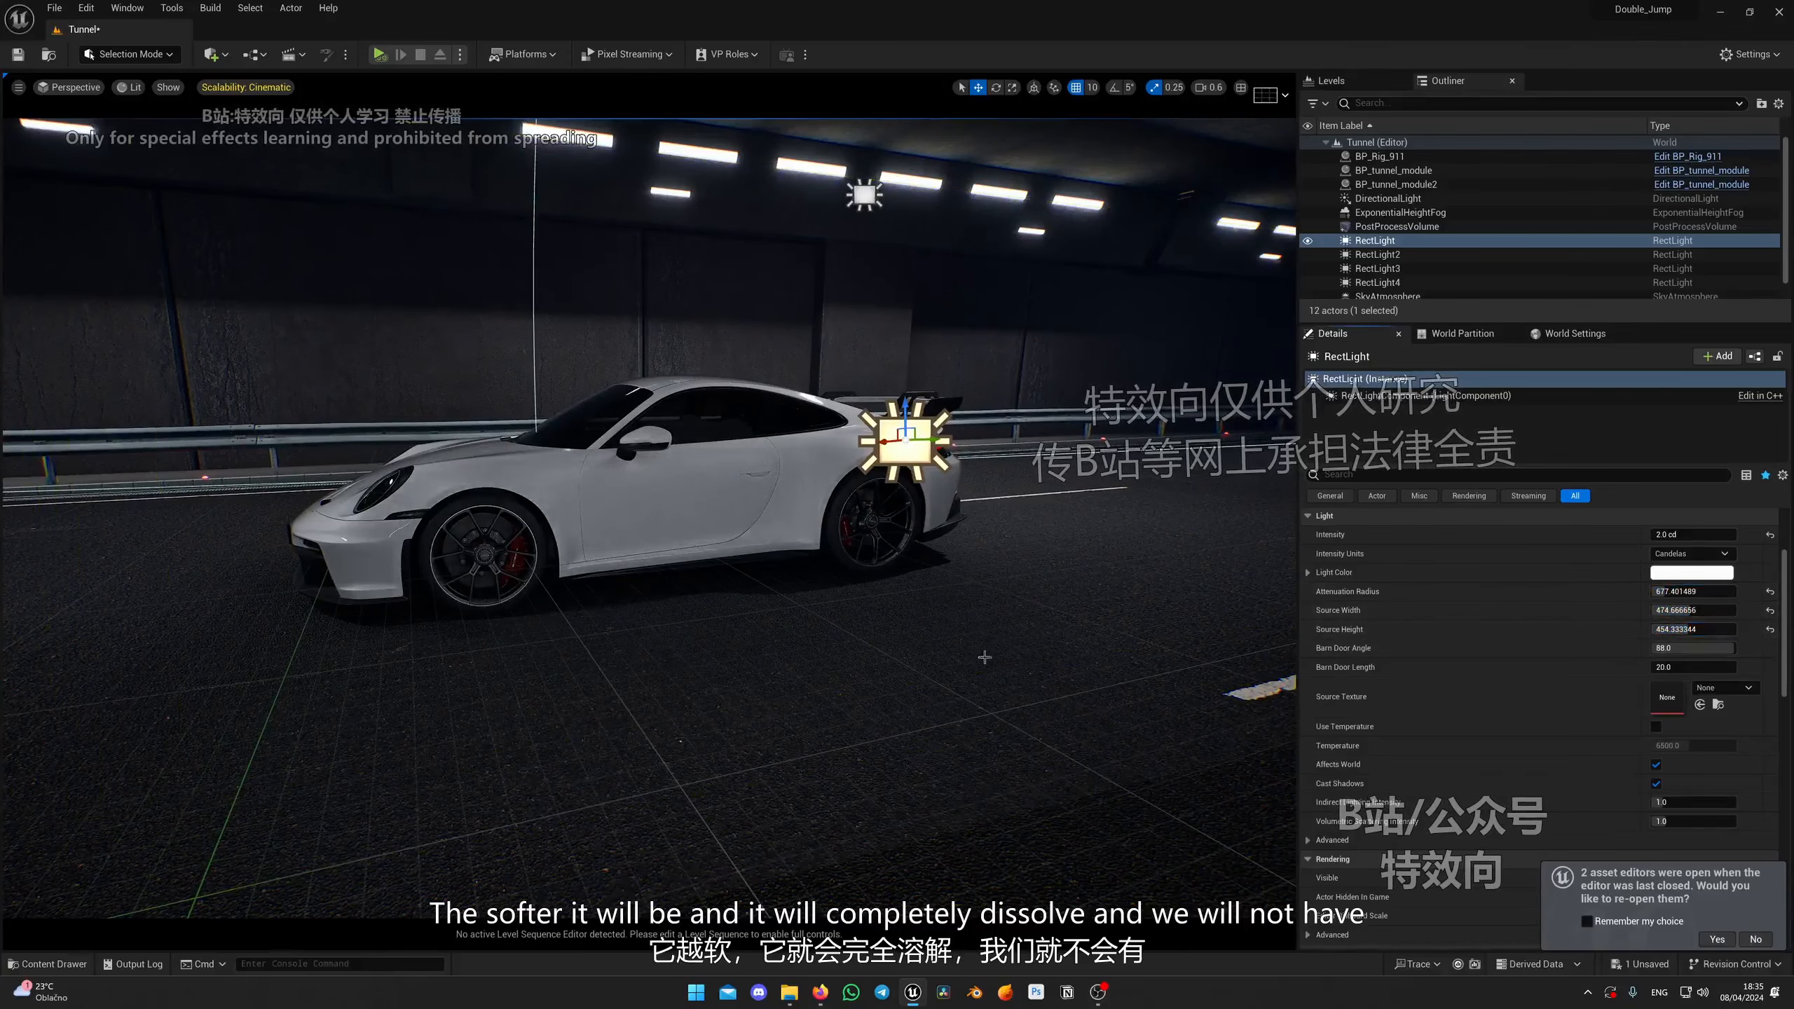
mouse_move(984, 657)
right_down()
mouse_move(907, 654)
mouse_move(1006, 646)
right_up()
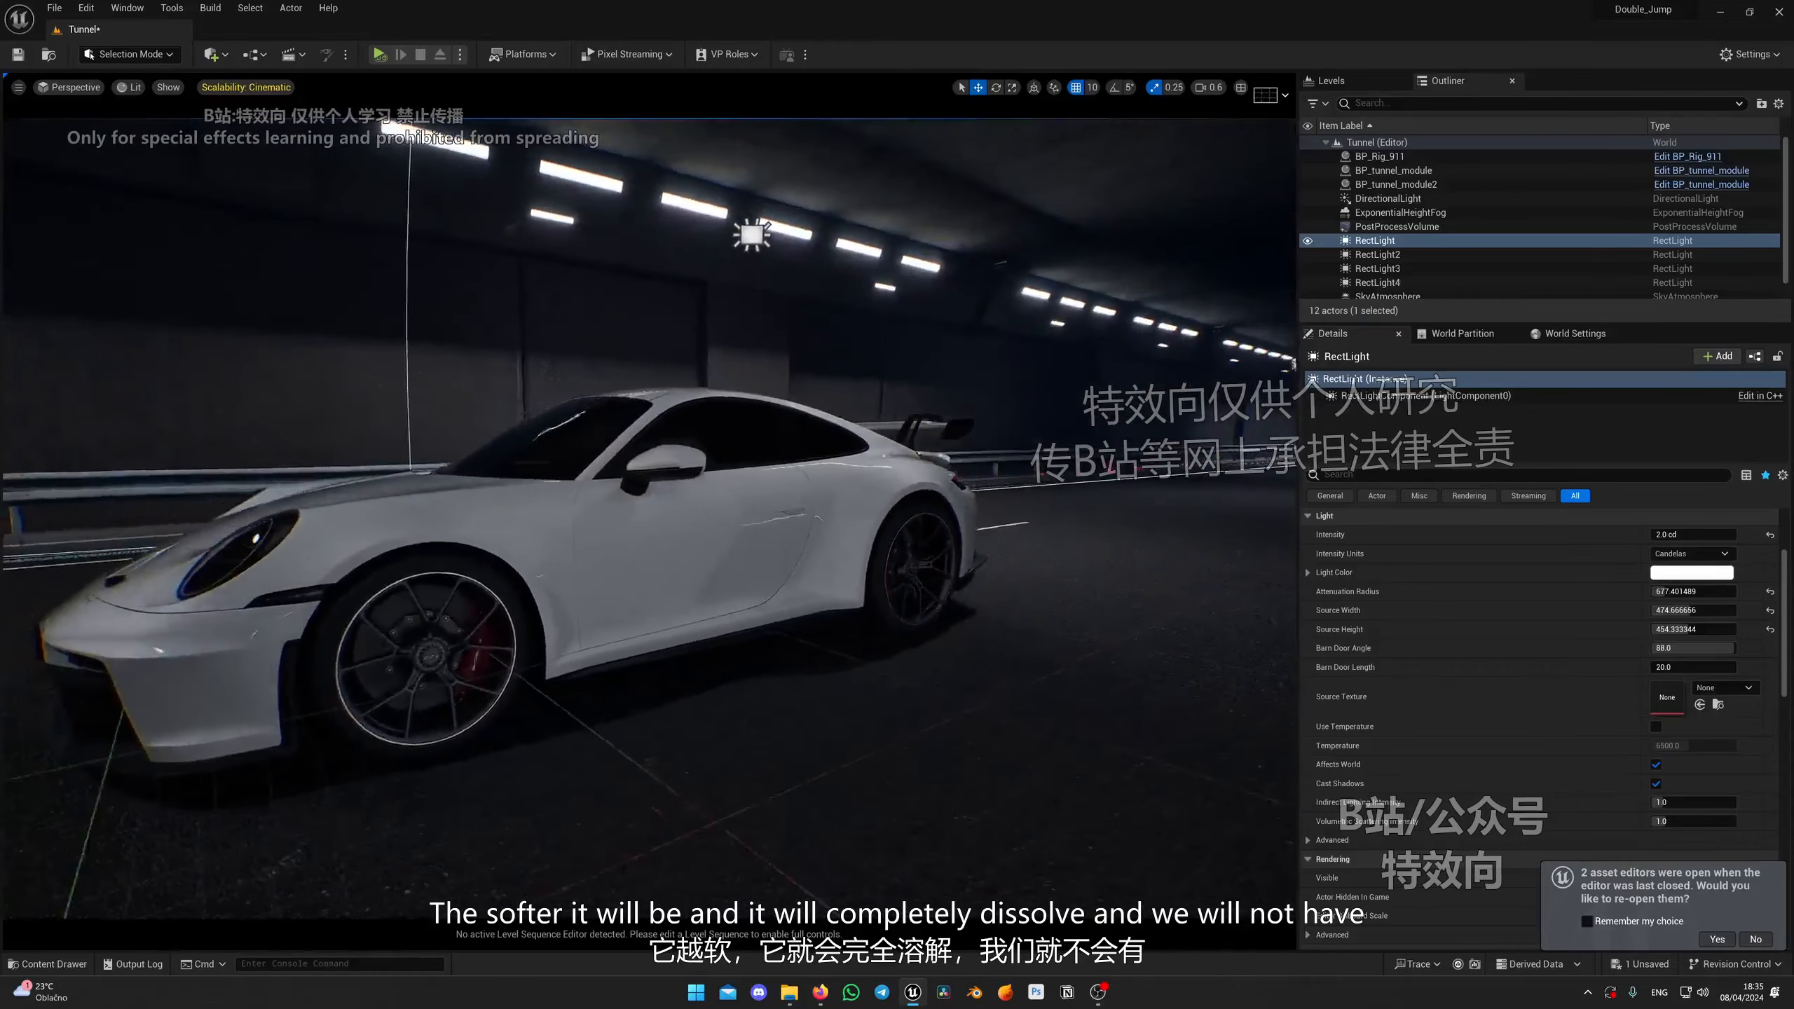
right_drag(871, 622, 1082, 507)
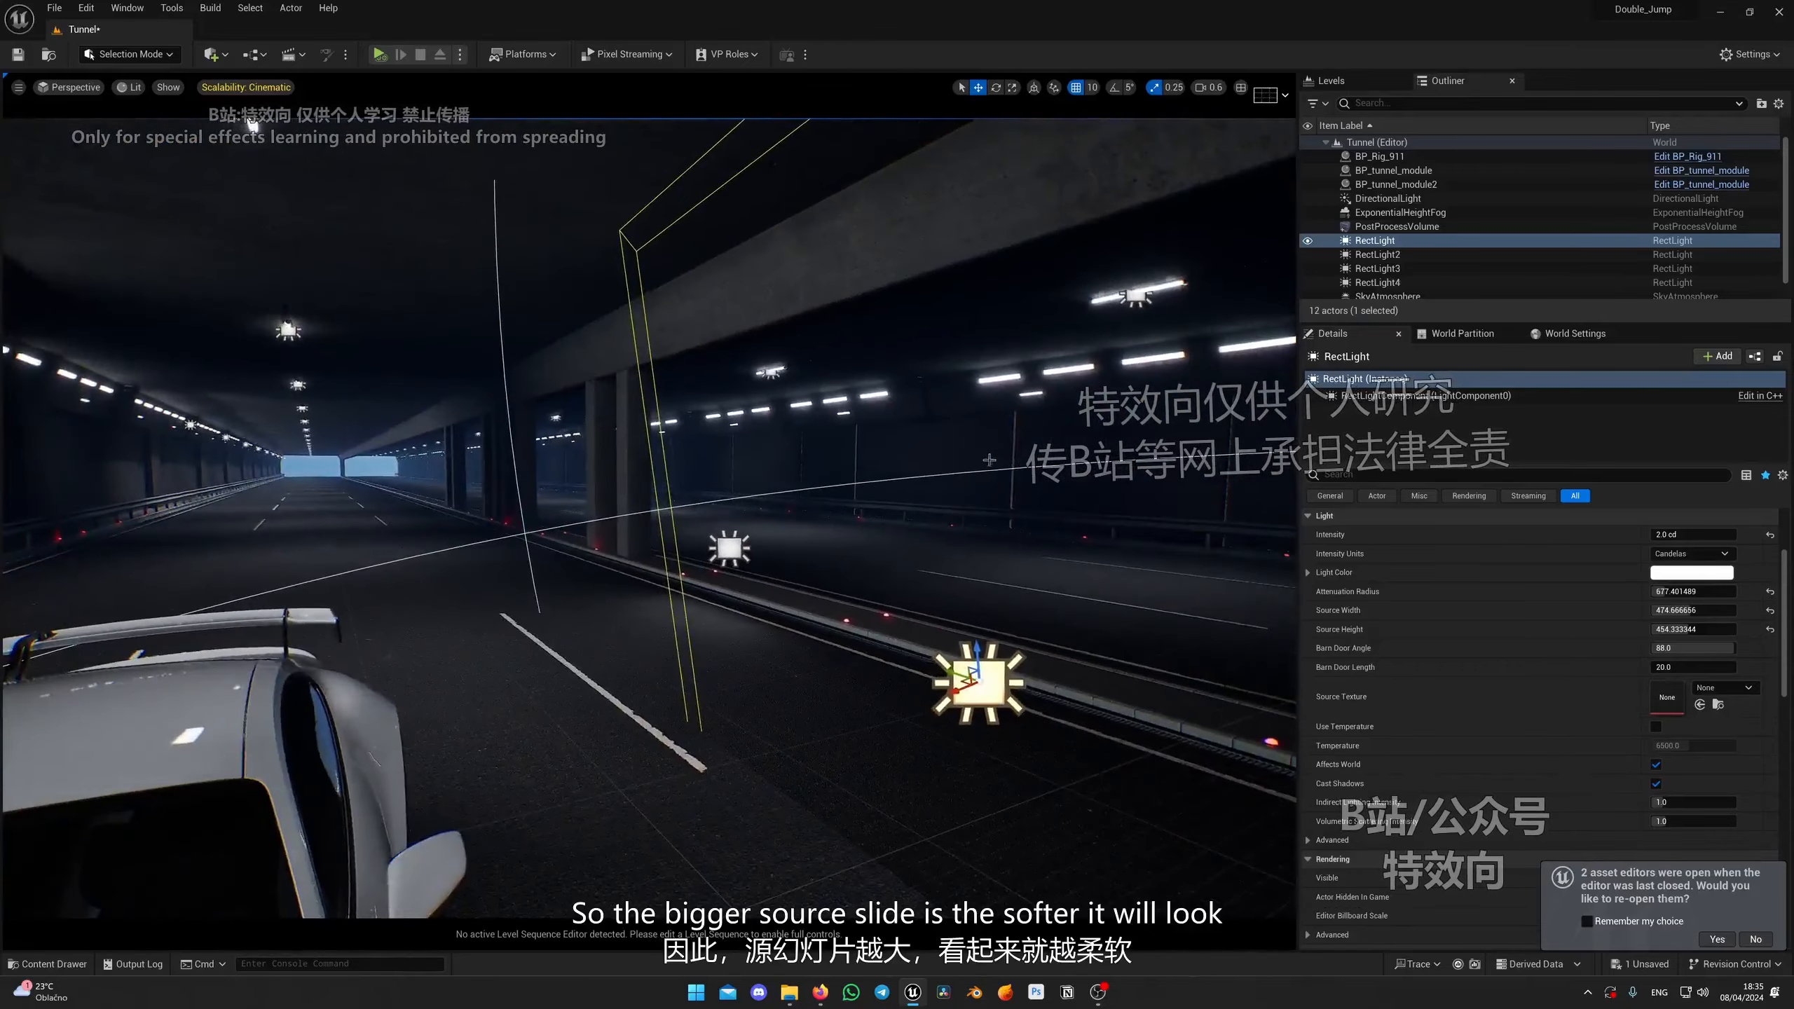
Step: Select the rectangle light further down the tunnel and delete it
right_drag(989, 460, 1067, 432)
click(1067, 430)
key(Delete)
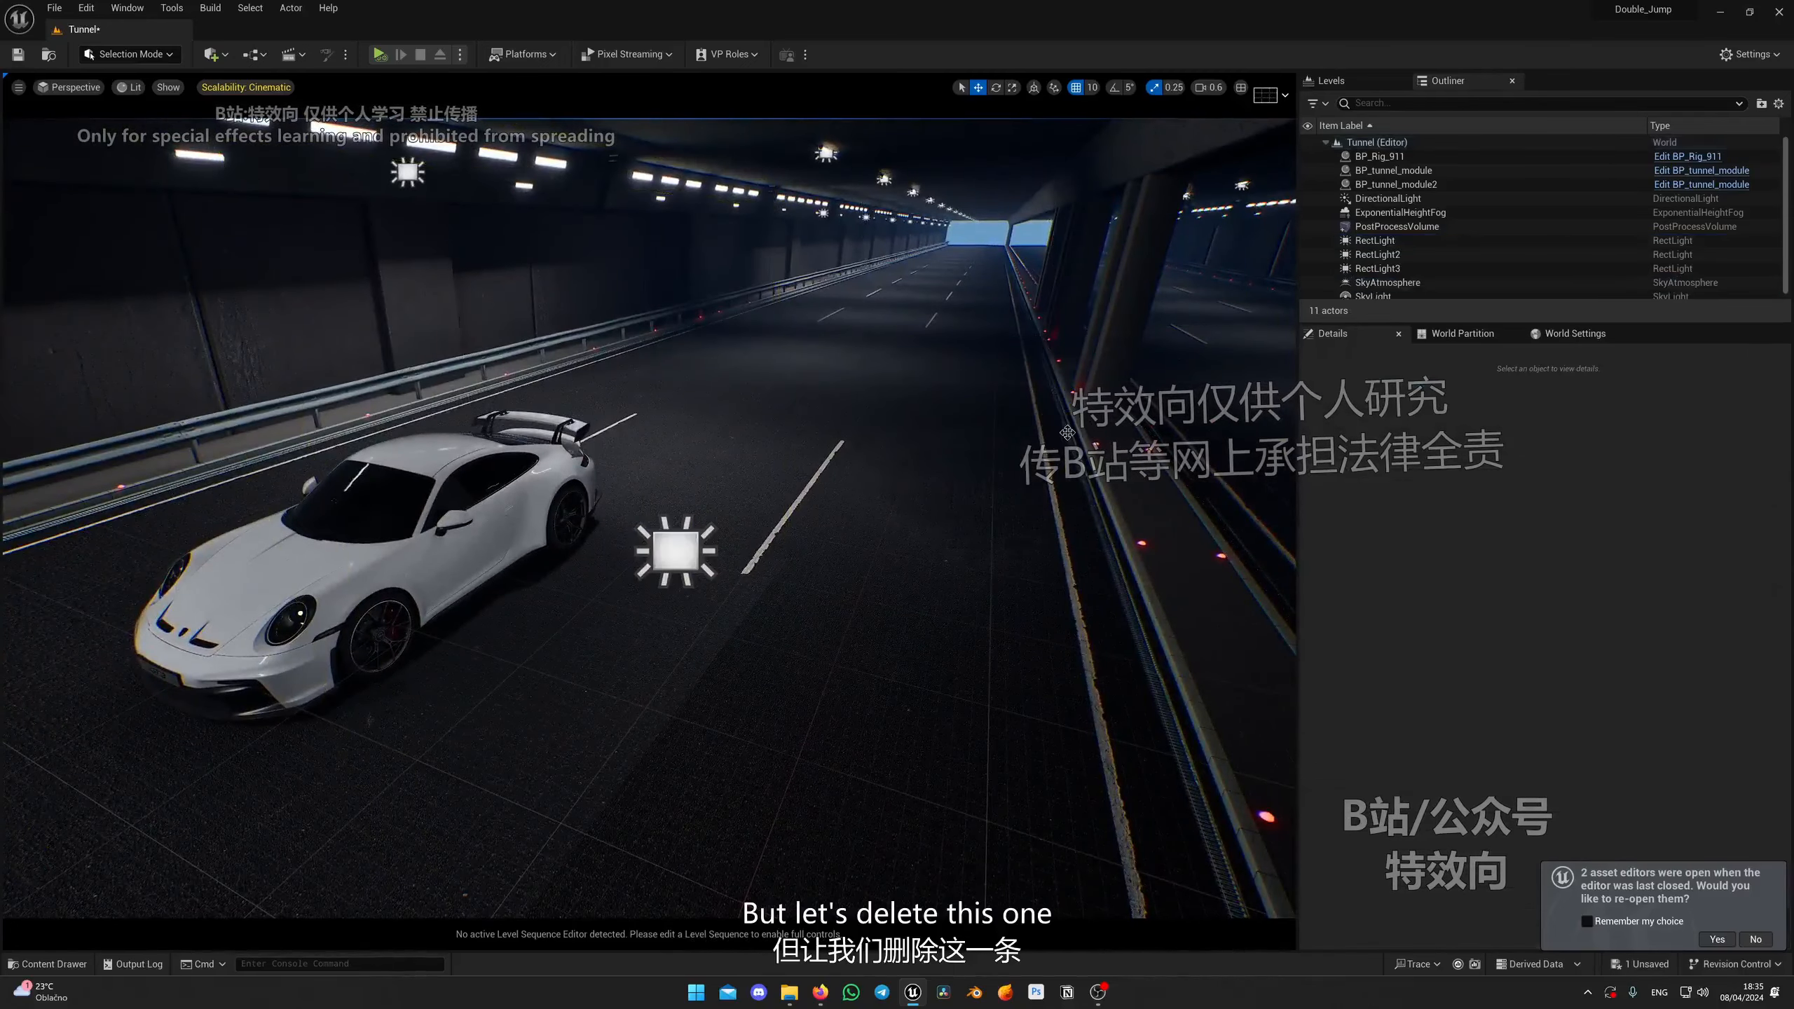
Step: Select the remaining rectangle light and shrink its source to about 331 width and 33 height
click(714, 555)
right_drag(713, 555, 864, 488)
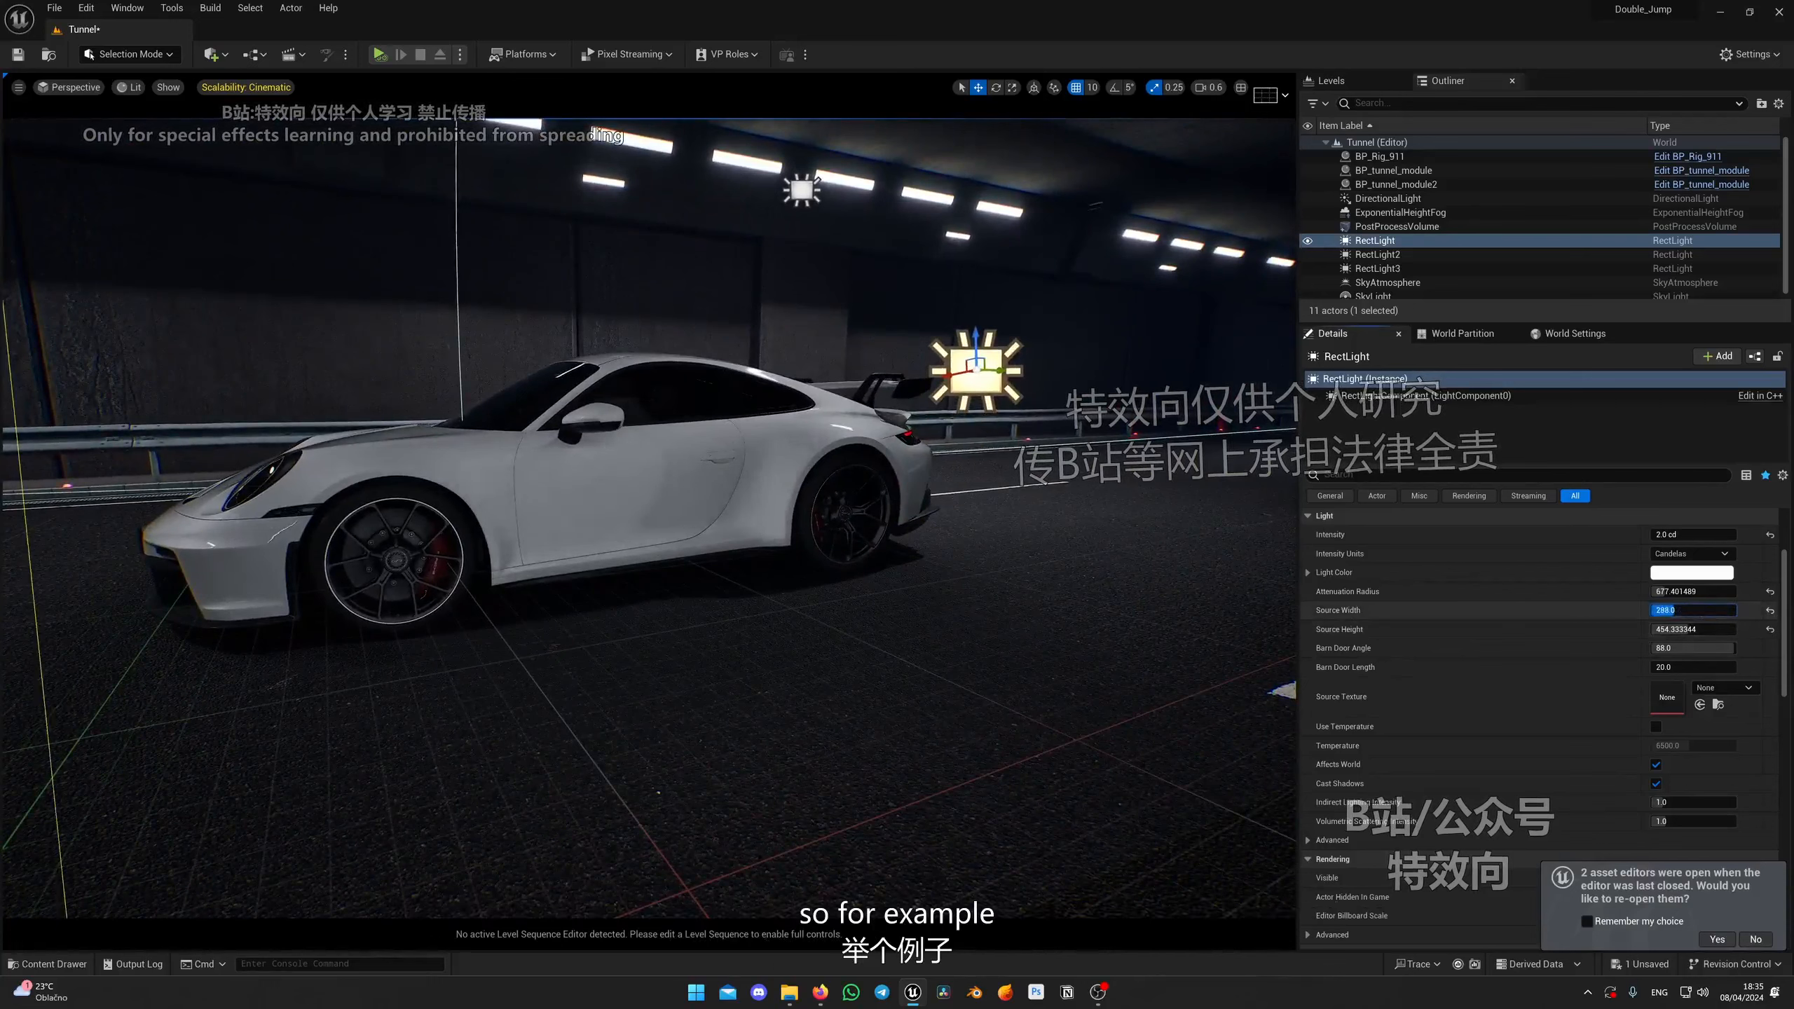
drag(1675, 610, 1680, 610)
drag(1681, 629, 1661, 630)
key(s)
right_drag(792, 521, 791, 521)
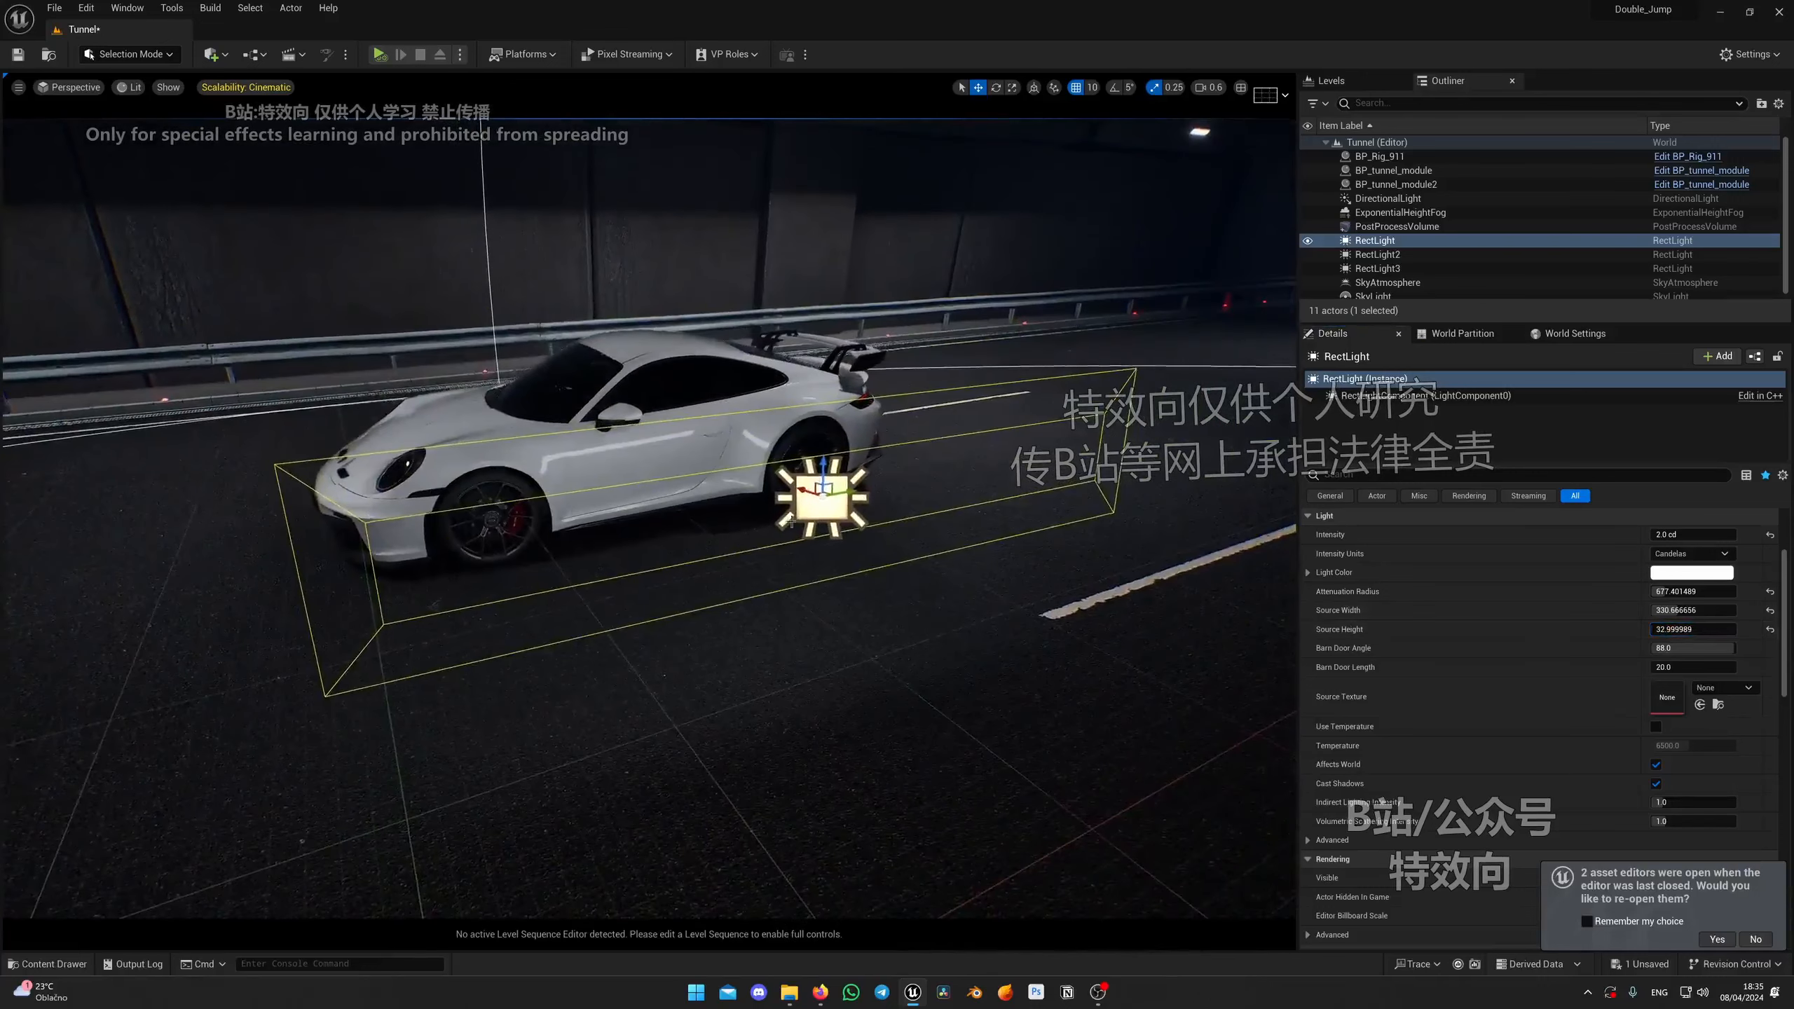
Step: Move the thin rectangle light so it runs alongside the car's flank
drag(804, 492, 878, 472)
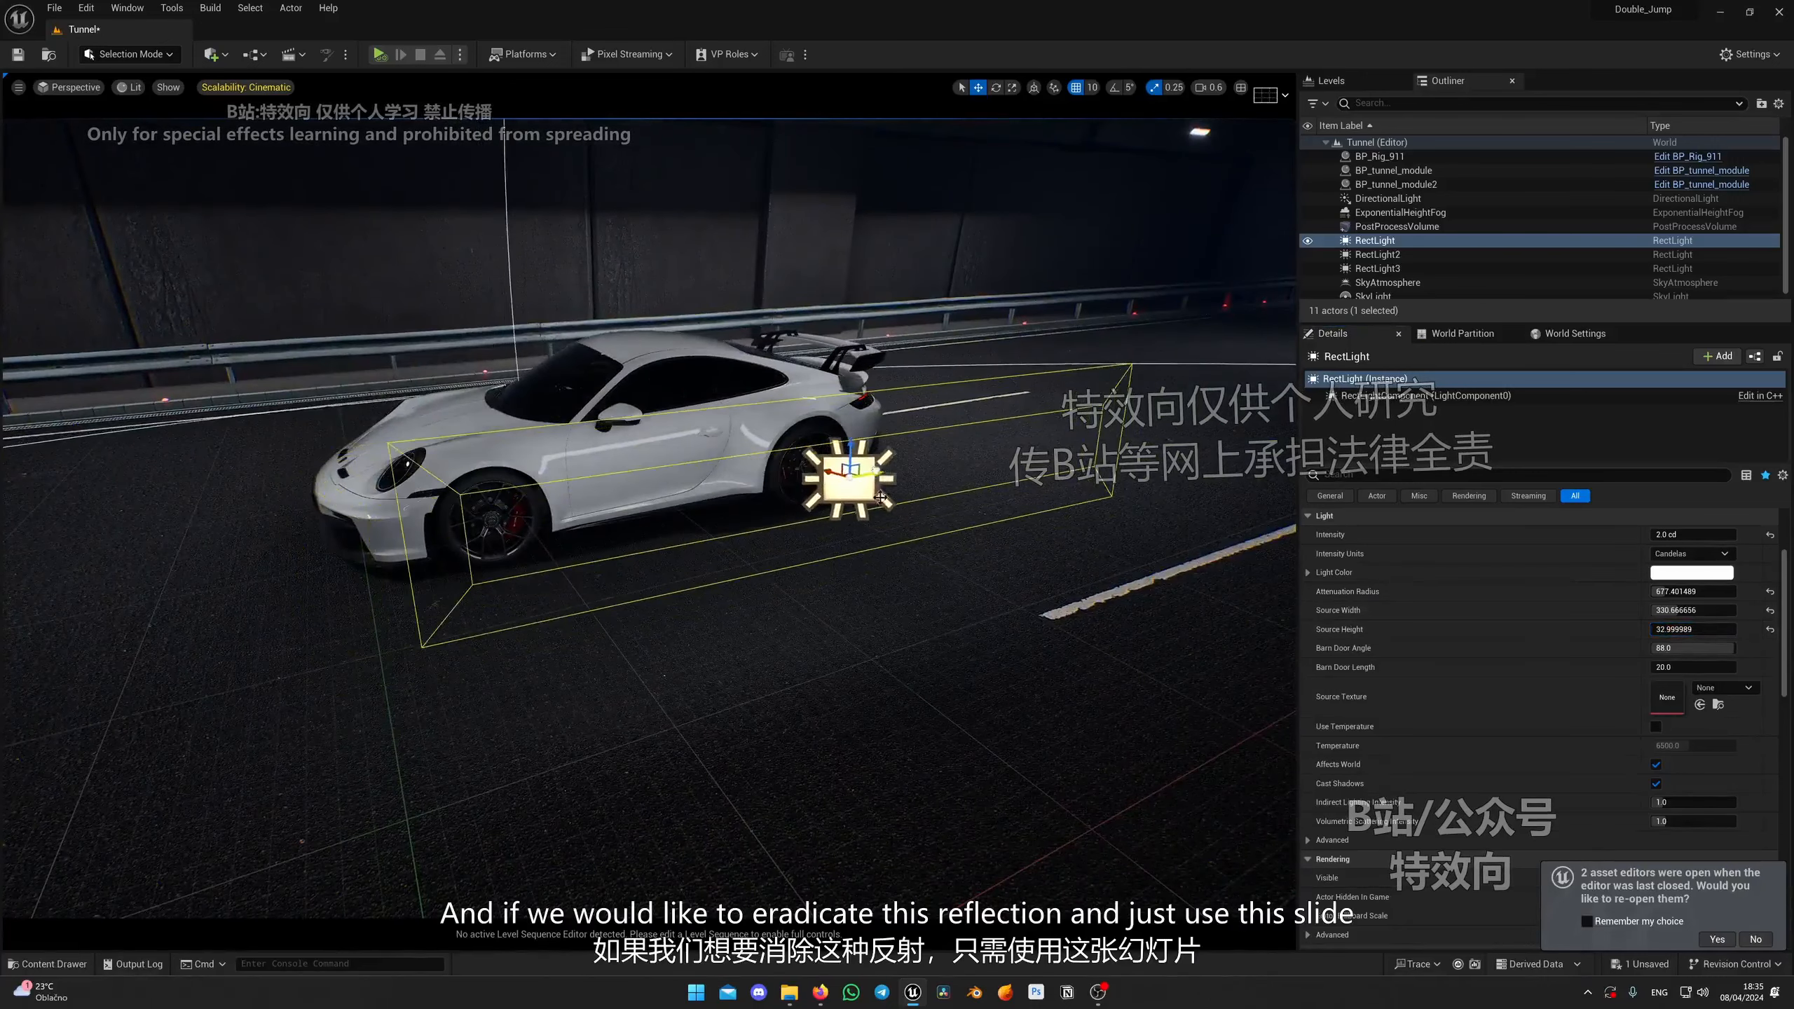
right_drag(878, 471, 878, 456)
key(w)
key(q)
mouse_move(735, 468)
right_down()
mouse_move(735, 452)
mouse_move(735, 468)
right_up()
key(w)
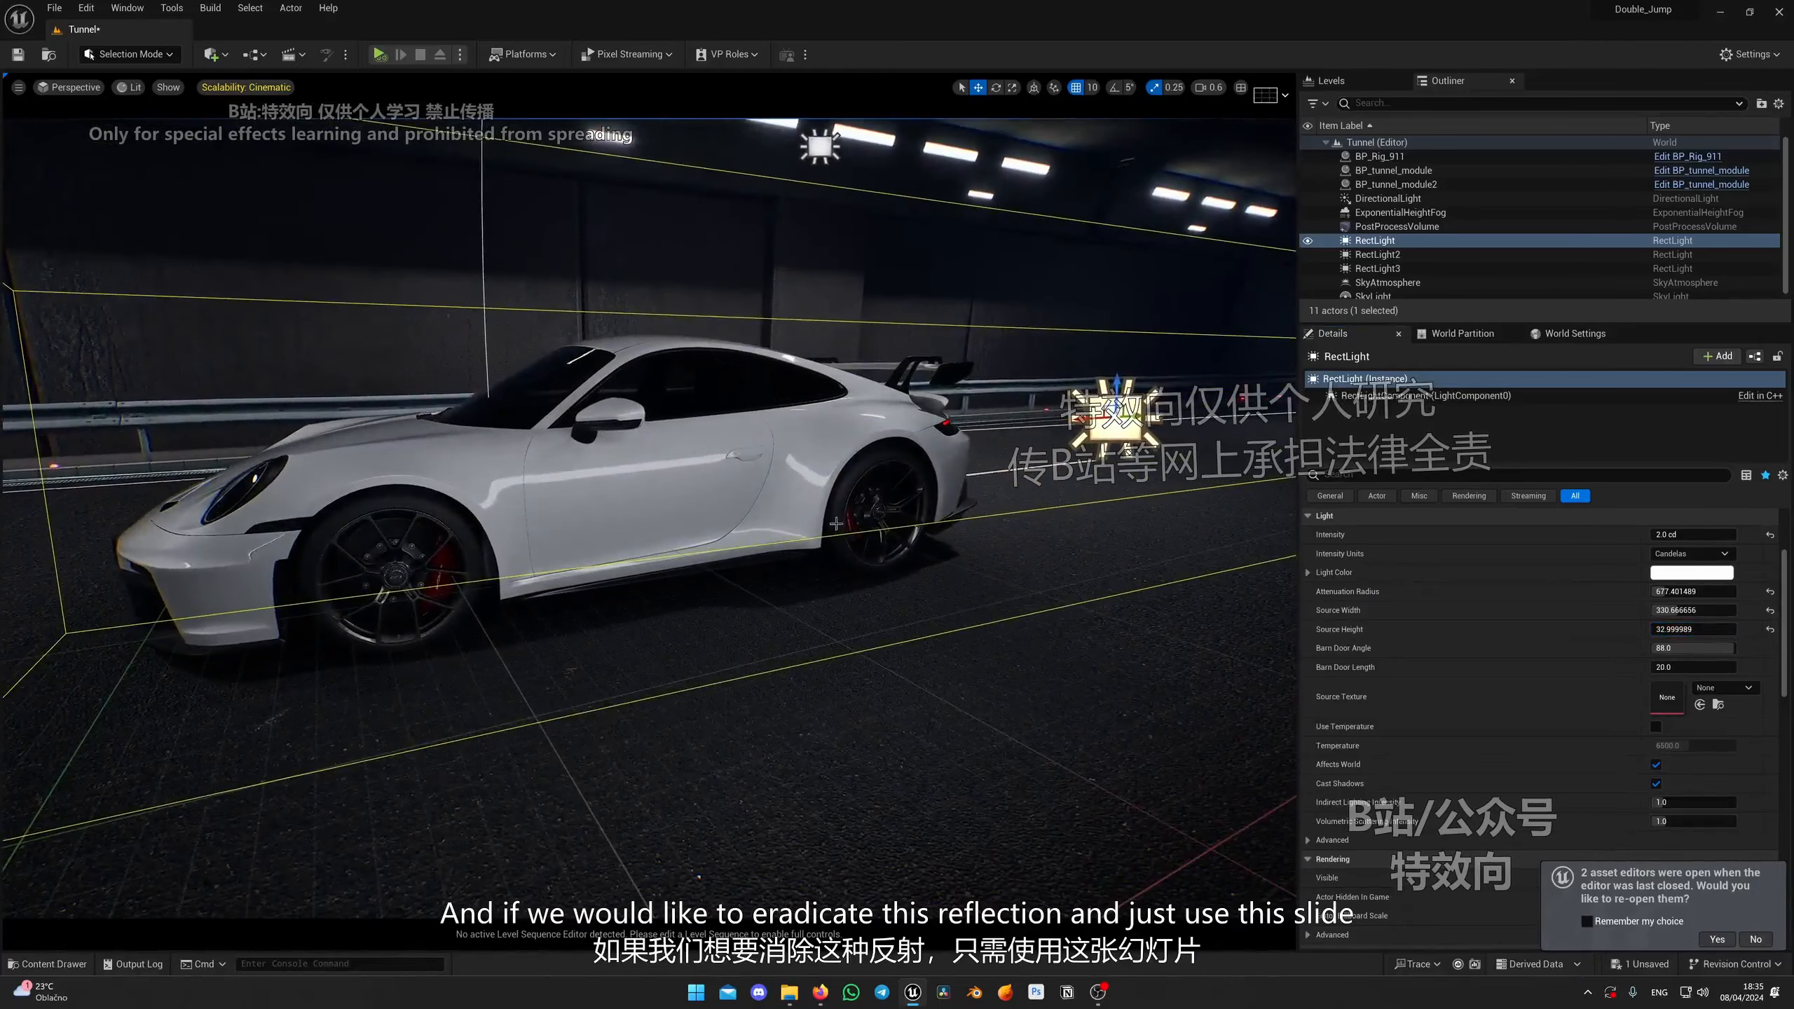
key(a)
right_drag(717, 551, 809, 551)
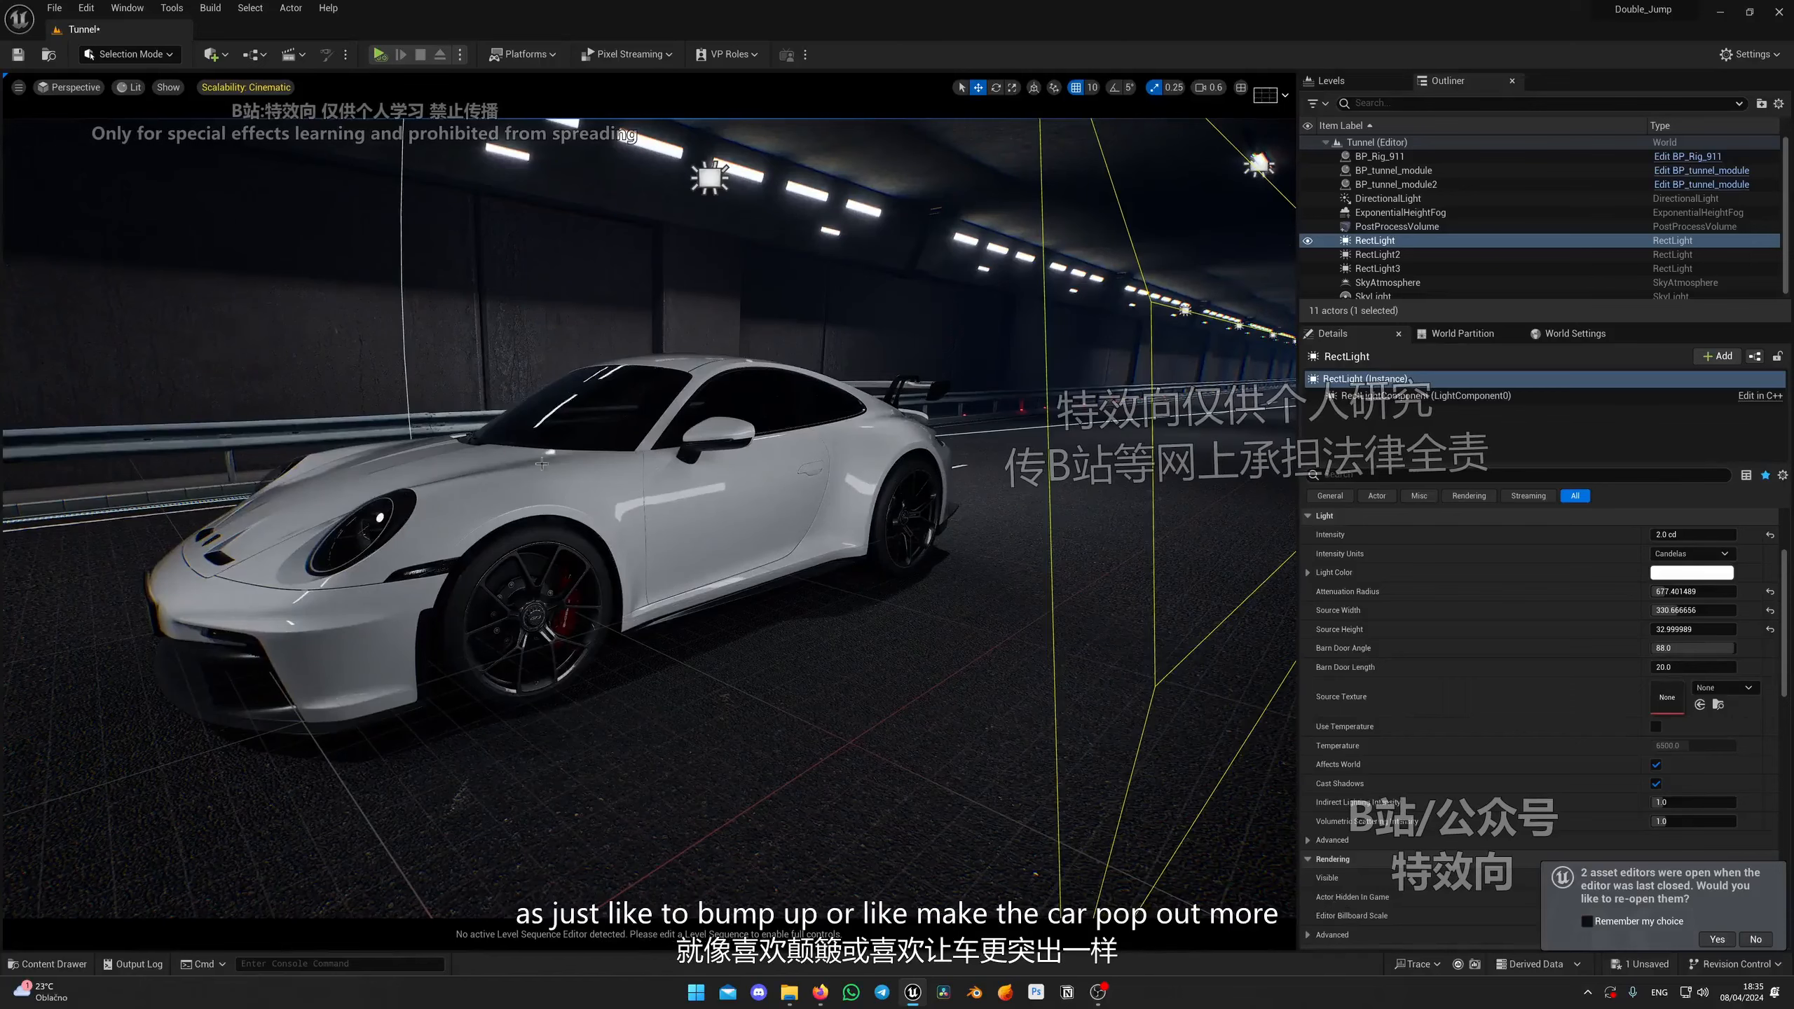
Step: Filter the light's details for specular and set Specular Scale to 0.0
scroll(610, 501, up, 5)
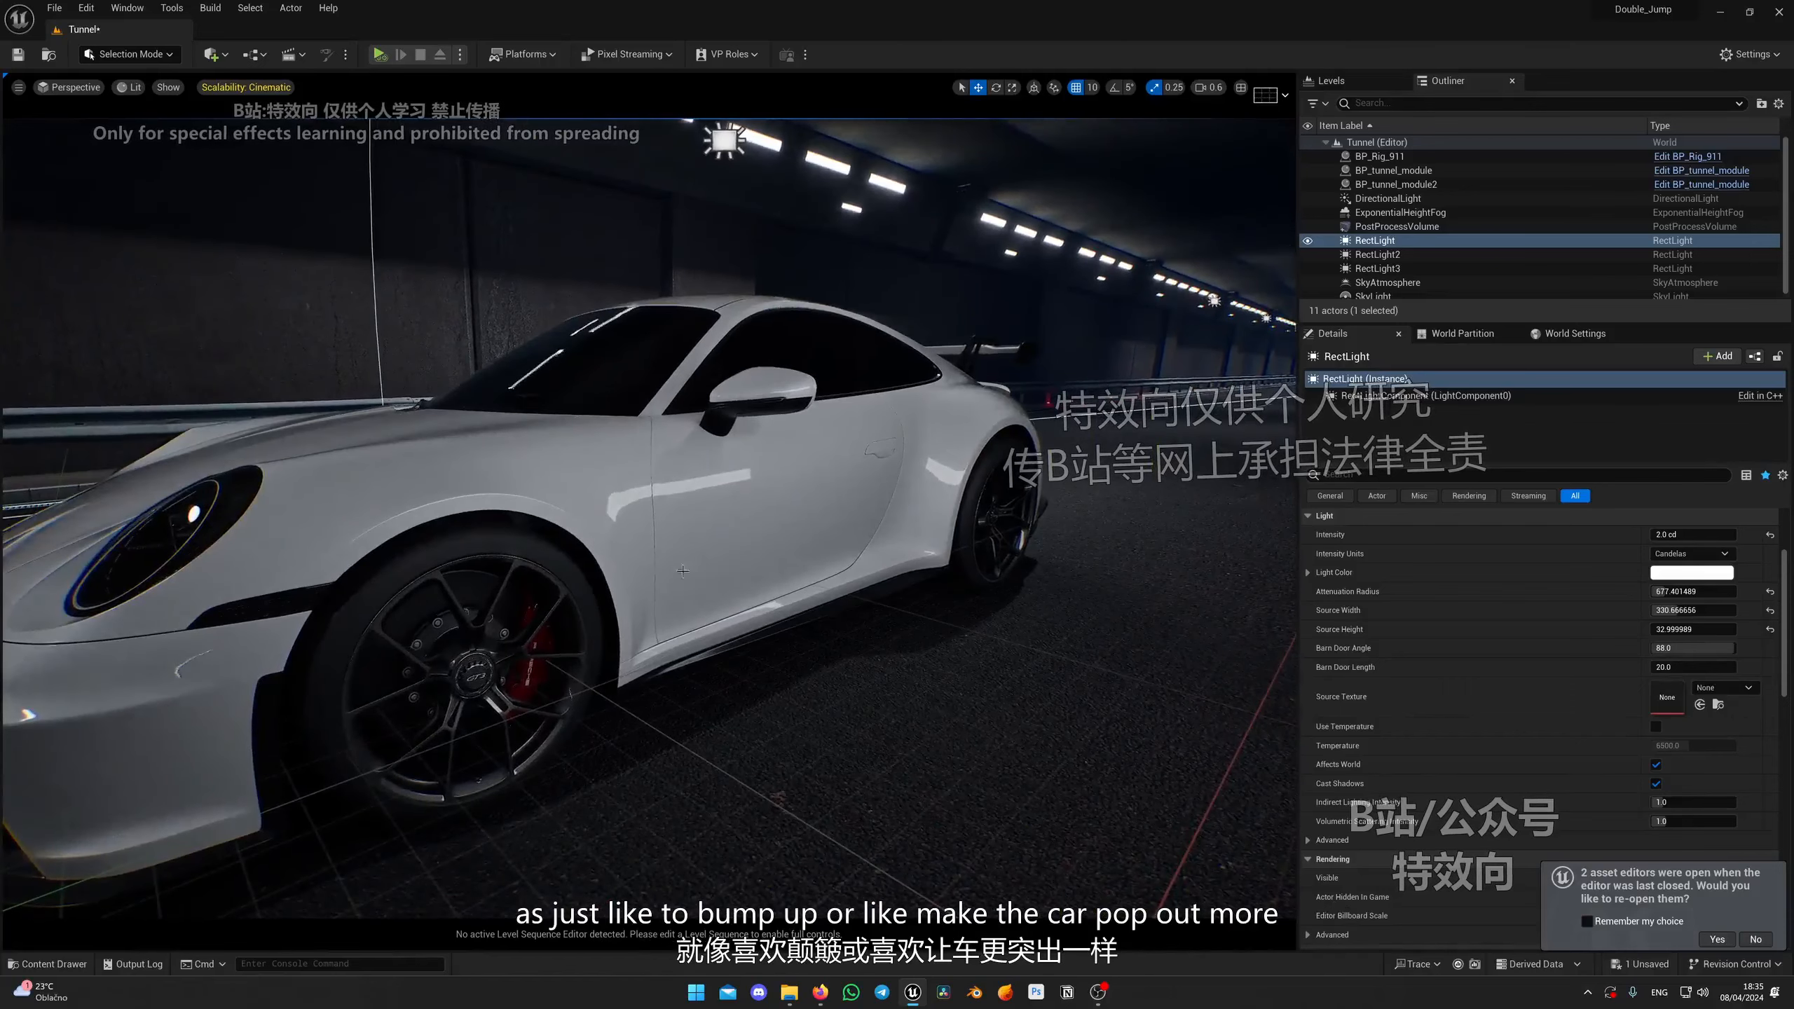
mouse_move(615, 478)
right_down()
mouse_move(642, 510)
mouse_move(613, 445)
mouse_move(603, 472)
right_up()
key(s)
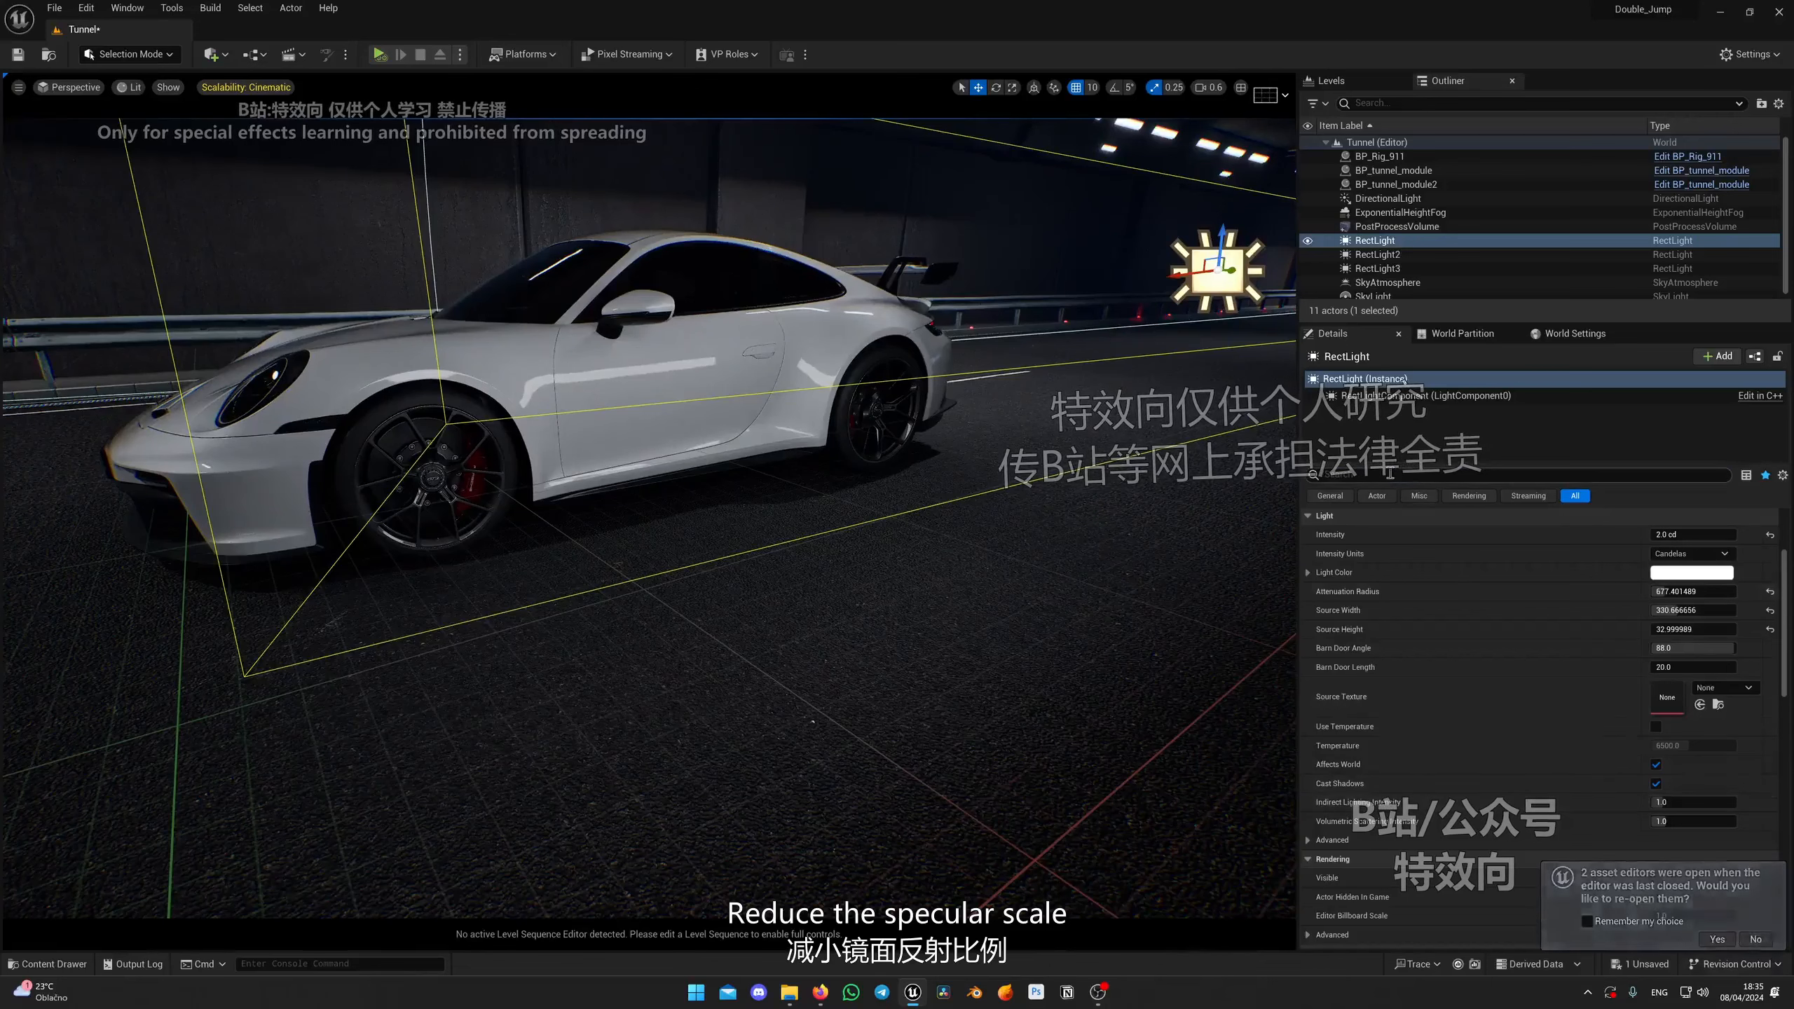
text(pec)
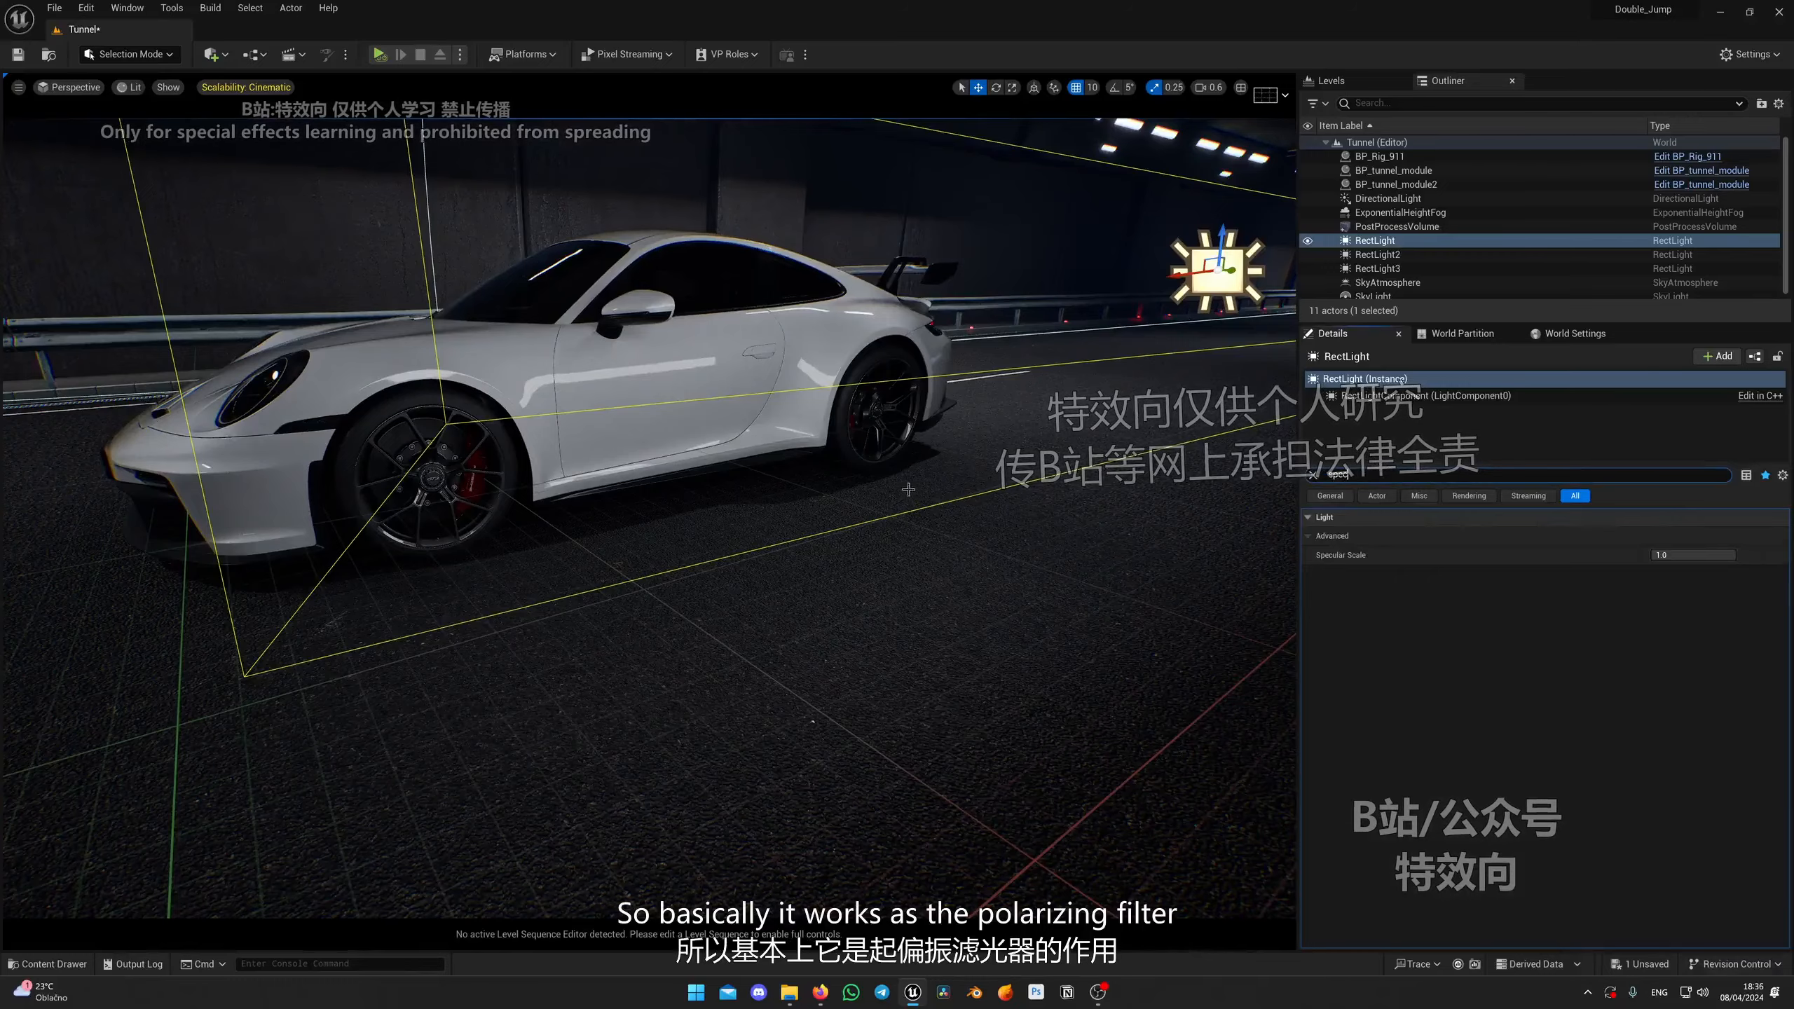
mouse_move(569, 513)
right_down()
mouse_move(530, 519)
mouse_move(569, 514)
right_up()
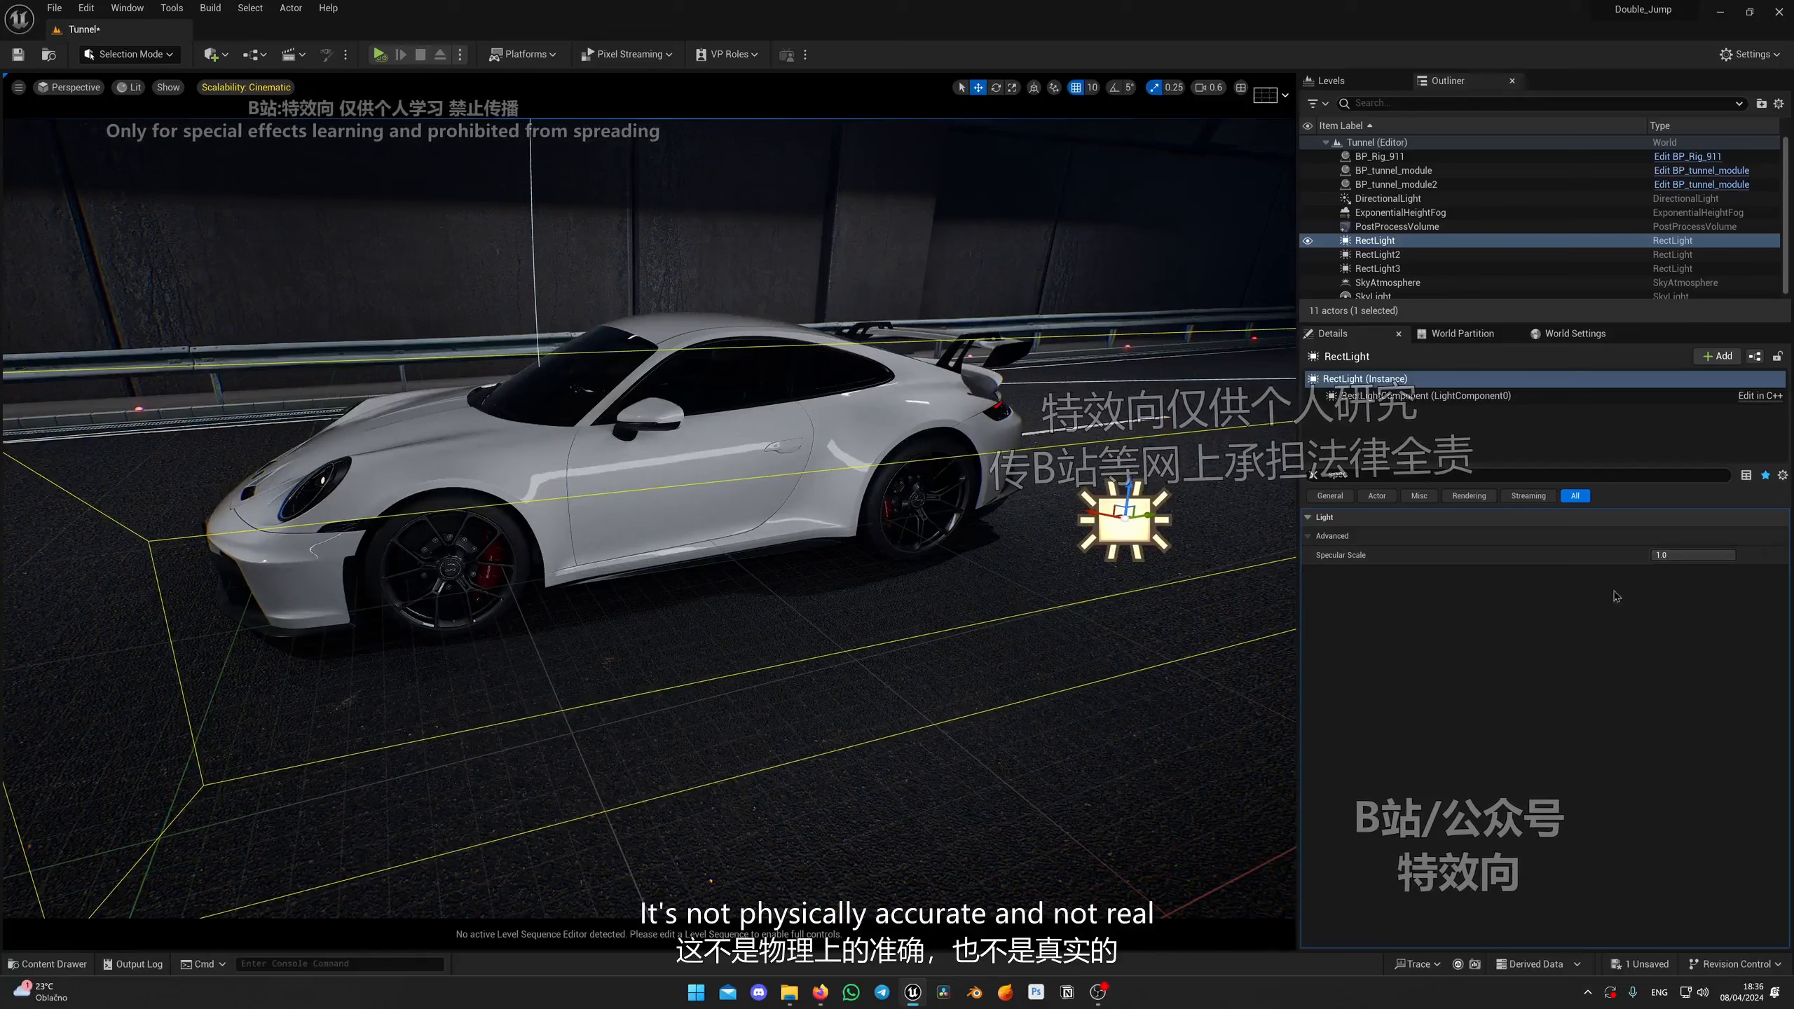
drag(1733, 556, 1655, 556)
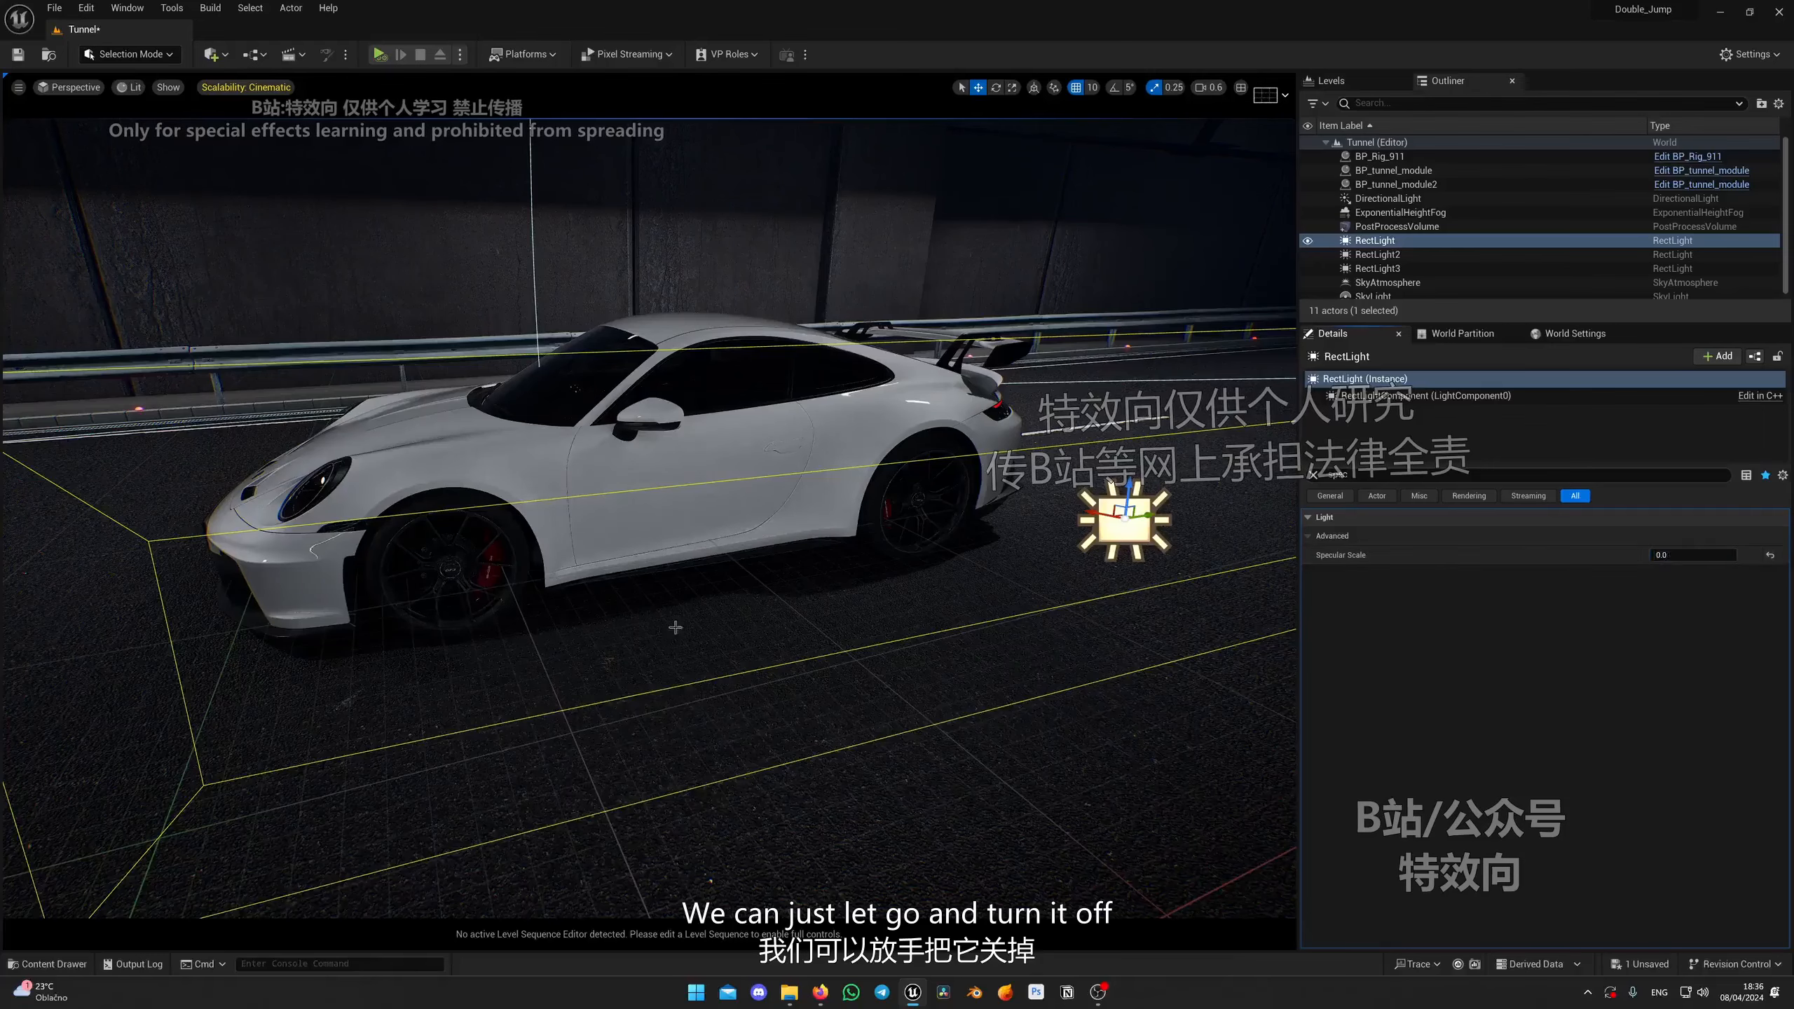
Step: Toggle the rectangle light's visibility repeatedly to compare the car with and without it
right_drag(676, 628, 937, 516)
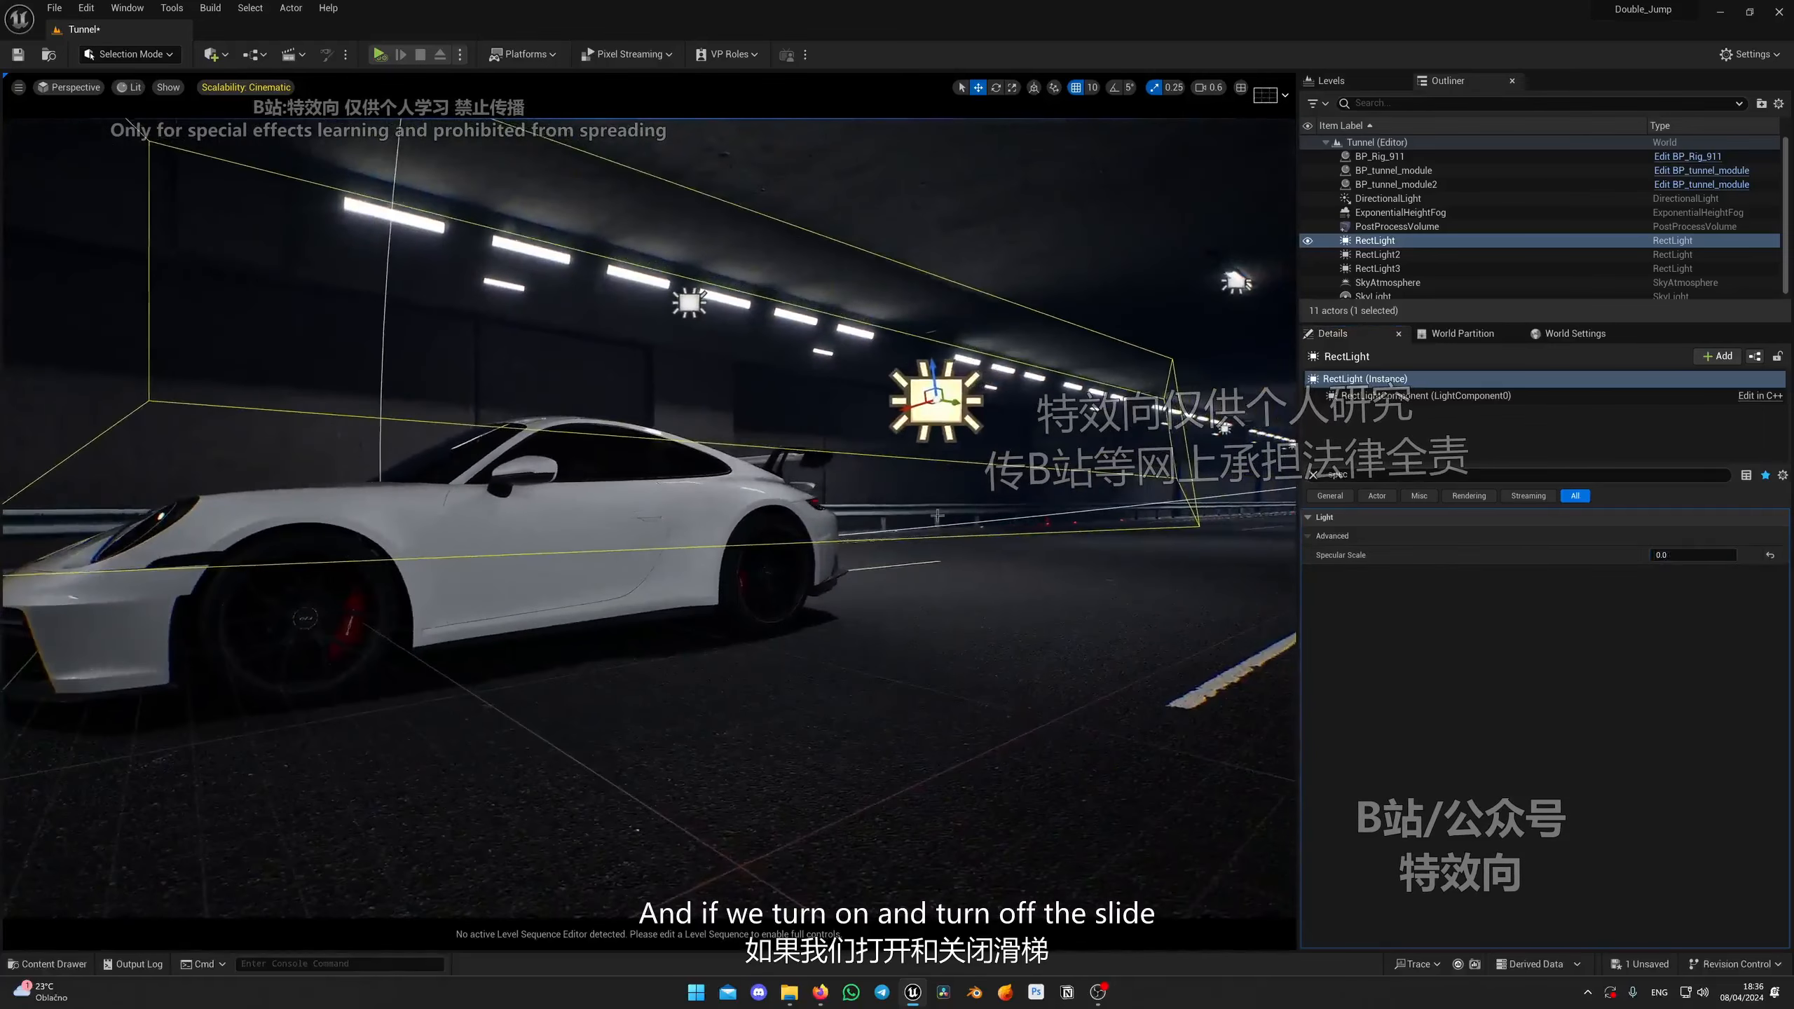
click(1308, 241)
click(1308, 241)
click(1308, 241)
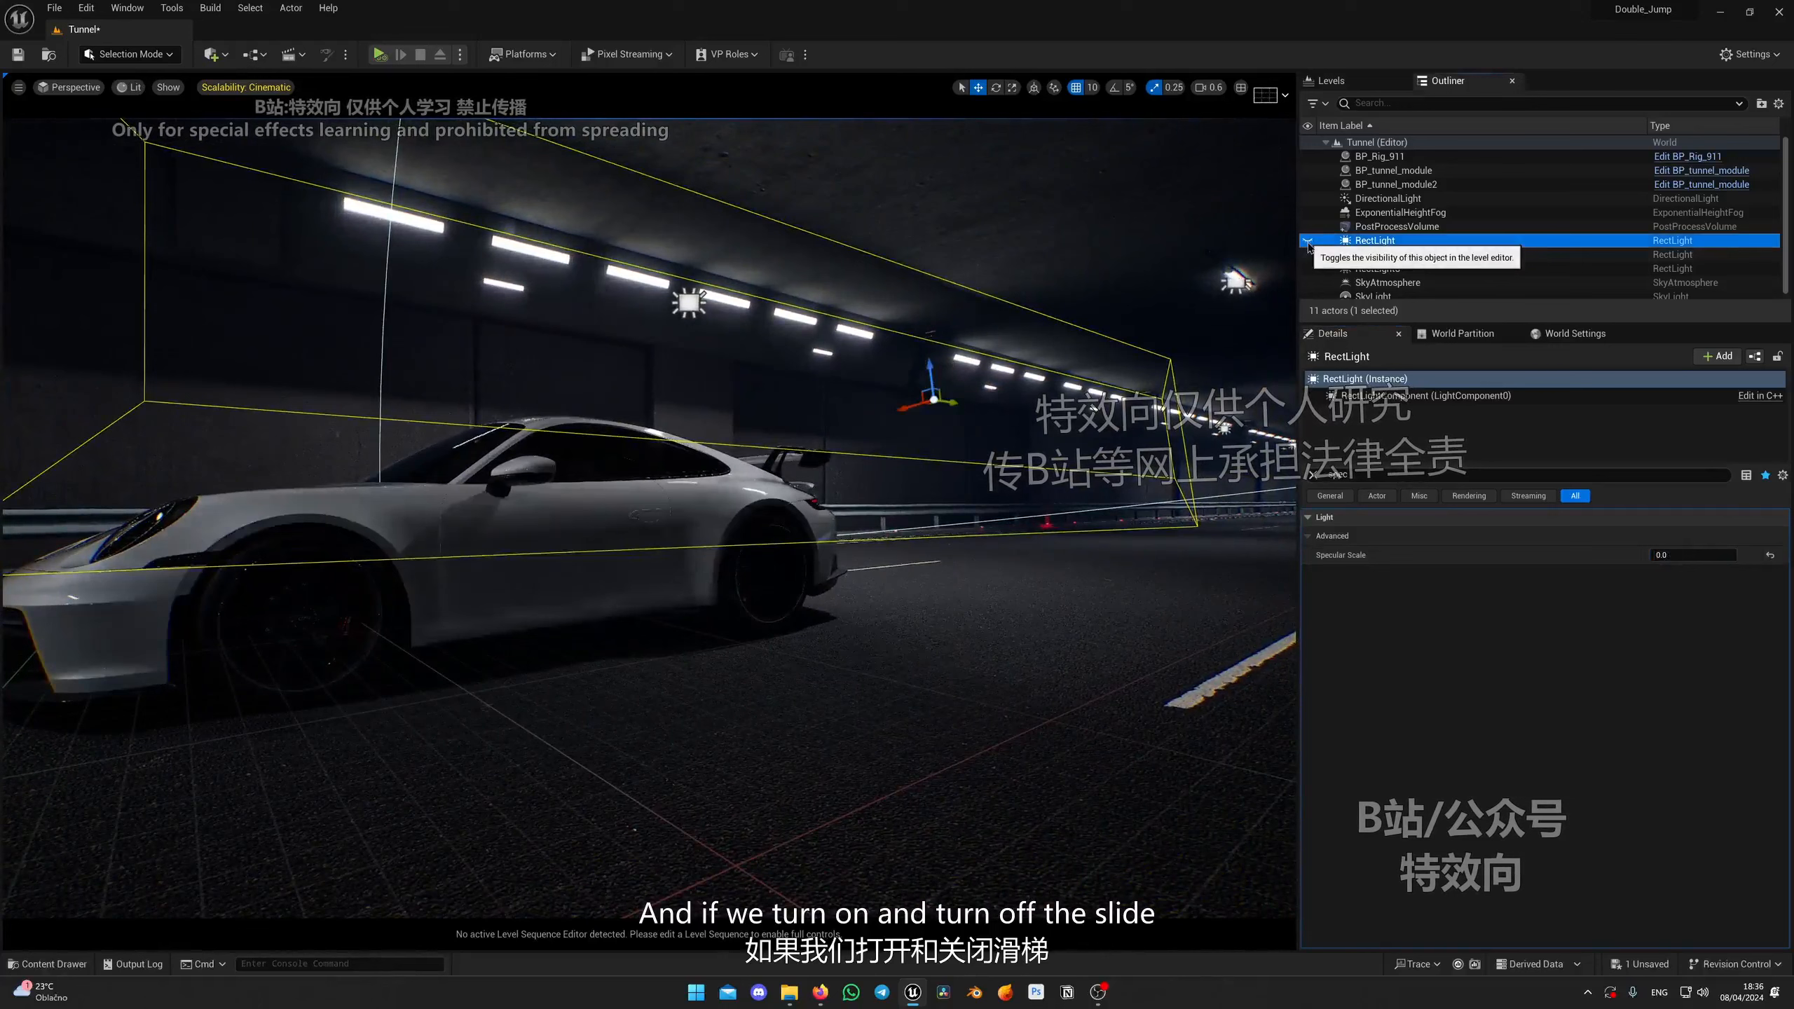
click(1307, 241)
click(1308, 241)
click(1308, 241)
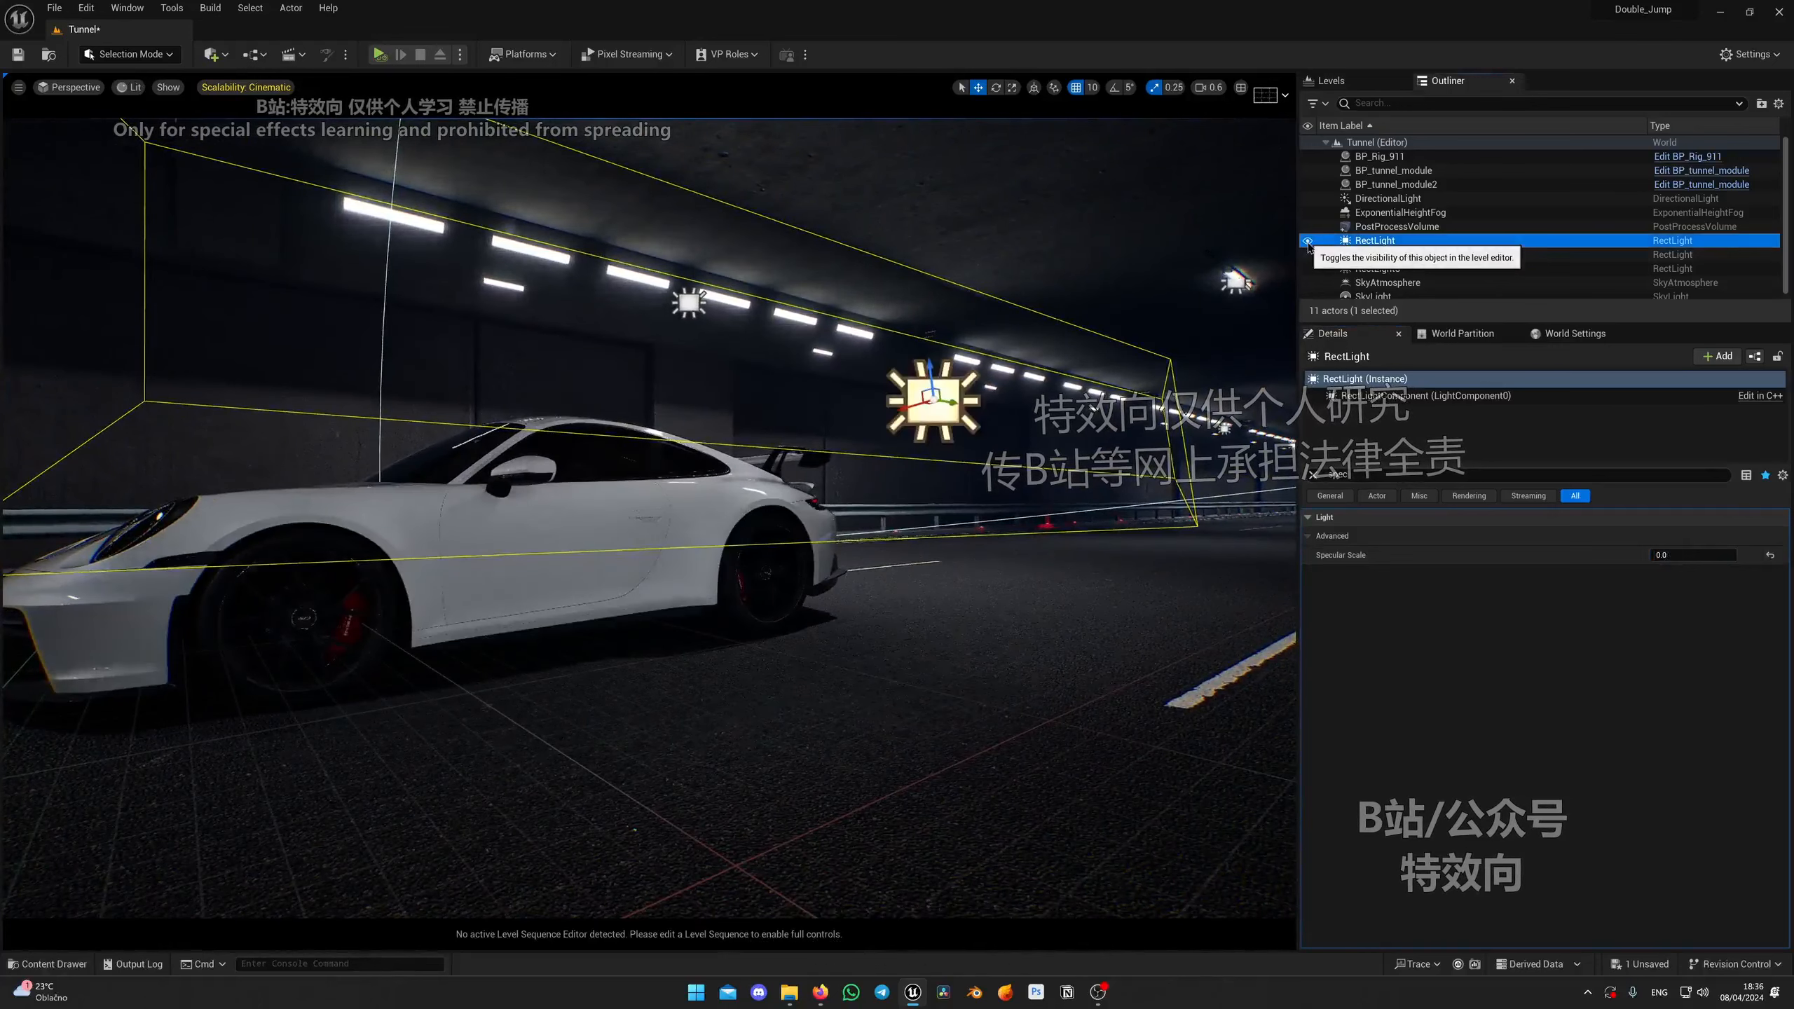
click(1307, 241)
click(1308, 241)
click(1308, 242)
click(1309, 244)
Step: Compare the car from another angle by toggling the rectangle light's visibility off and on
right_drag(1102, 318, 1017, 396)
drag(774, 480, 1052, 546)
right_drag(1053, 546, 1044, 516)
right_drag(432, 565, 429, 504)
right_drag(748, 476, 689, 435)
drag(1063, 382, 963, 380)
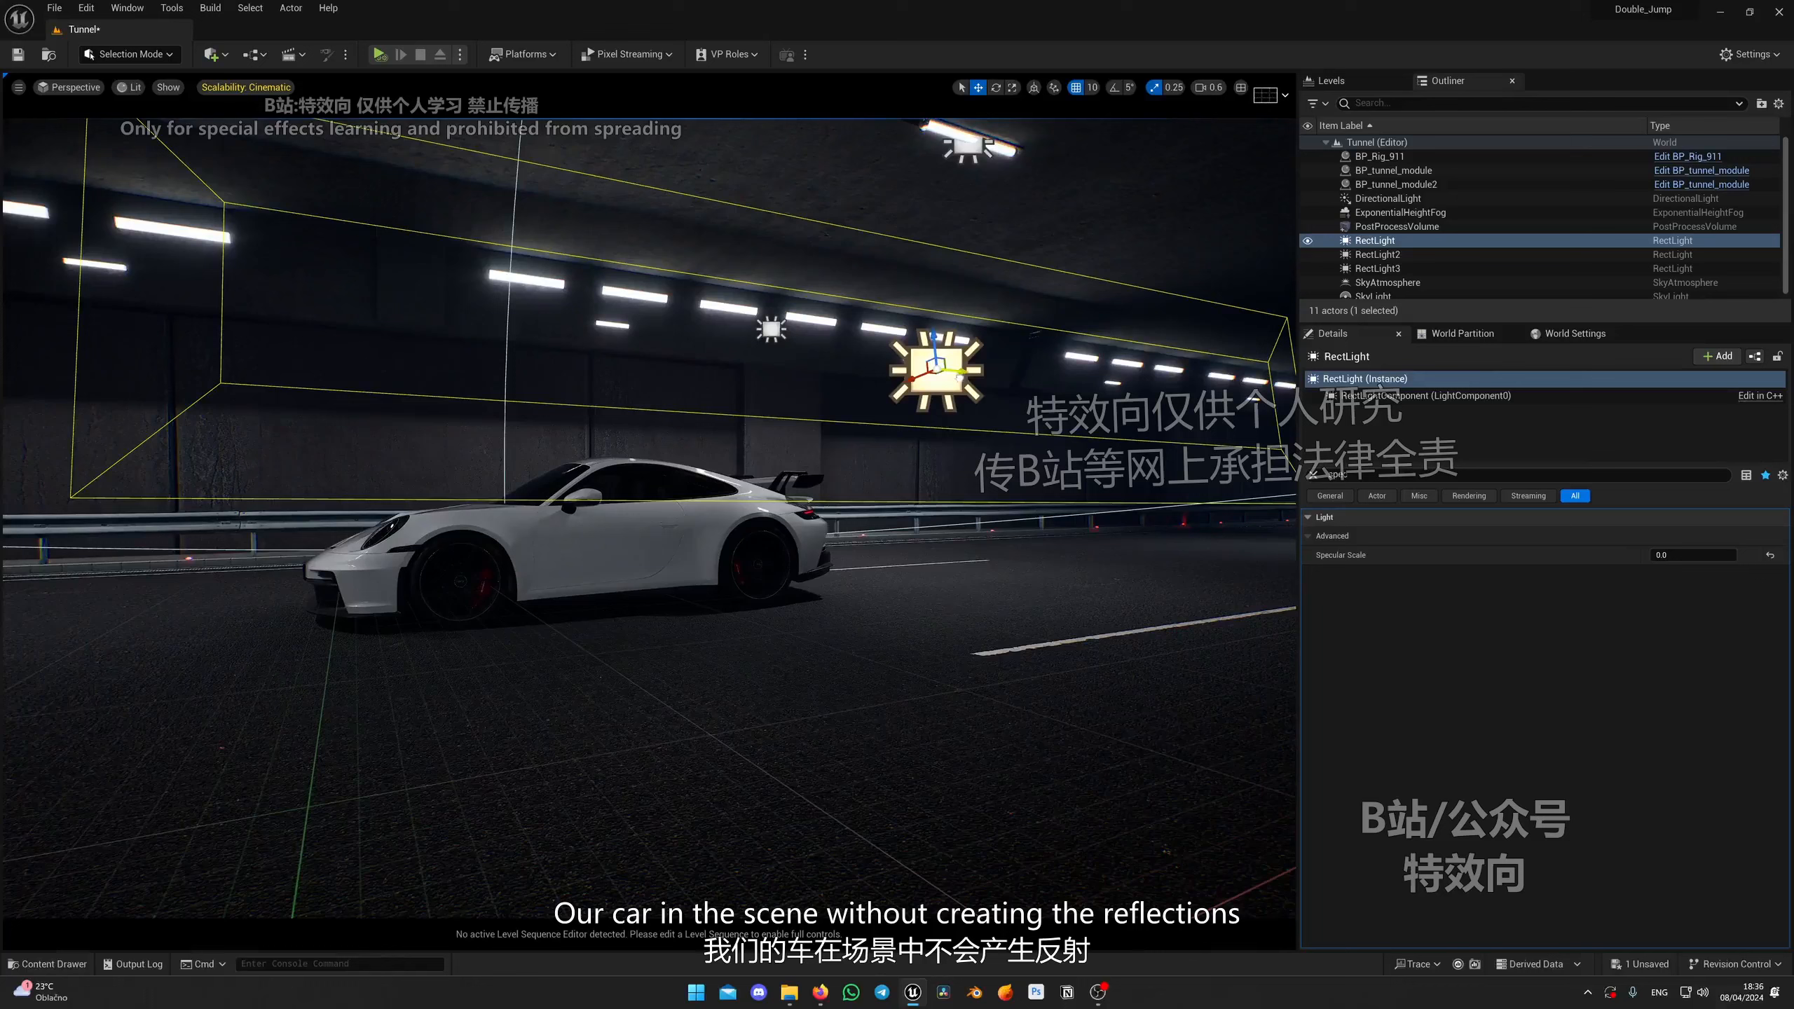
click(1308, 241)
click(1307, 242)
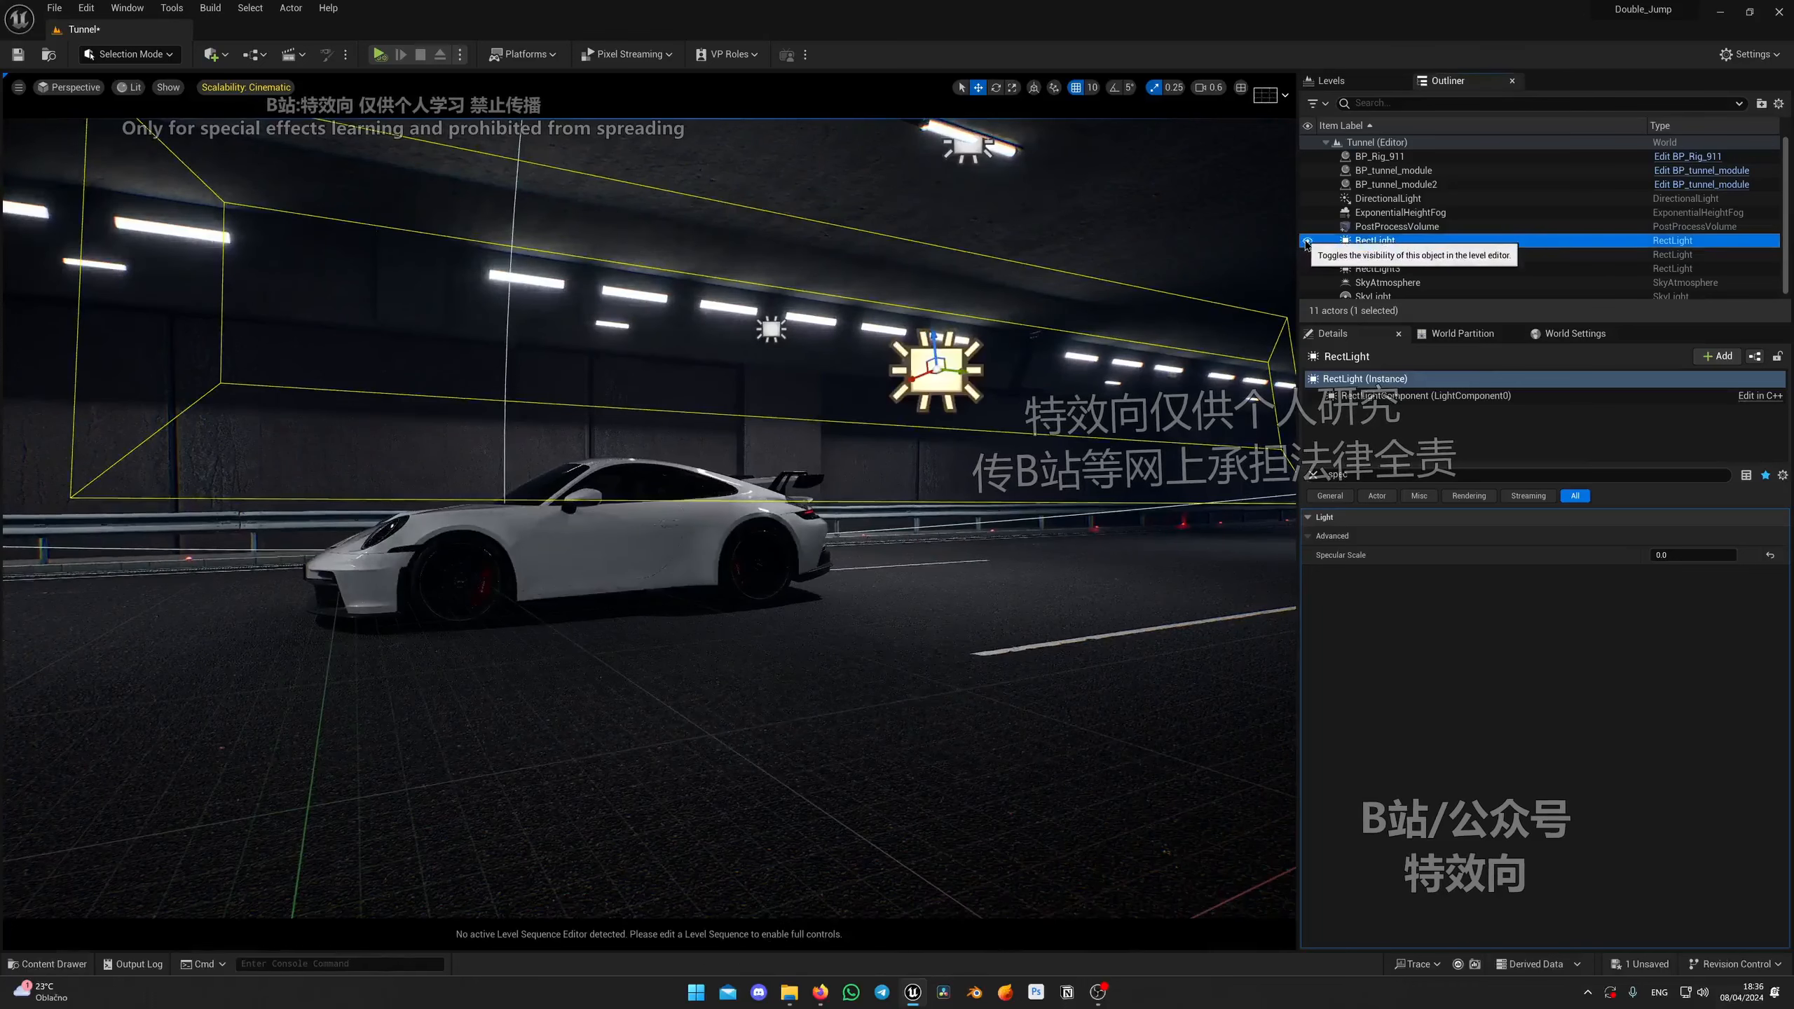
Step: Toggle the rectangle light's visibility and orbit around the car to examine its effect on the bodywork
click(1308, 241)
click(1308, 241)
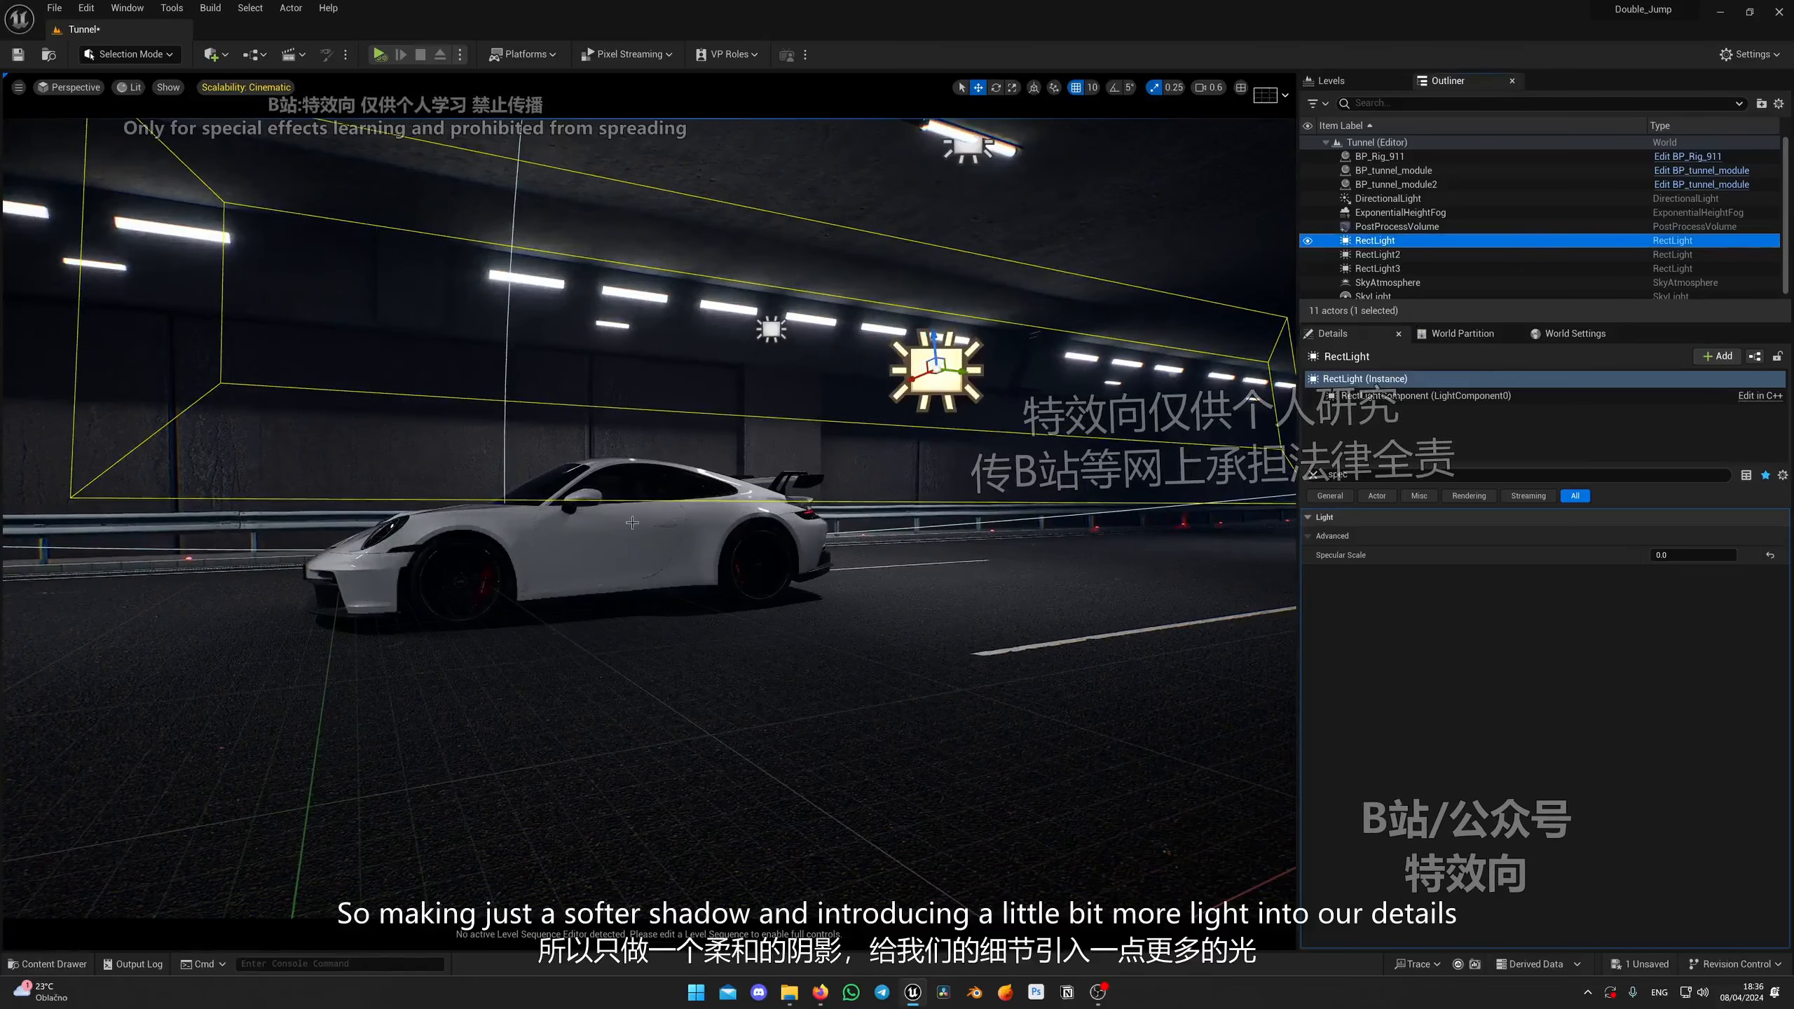
key(a)
right_drag(722, 397, 834, 400)
key(w)
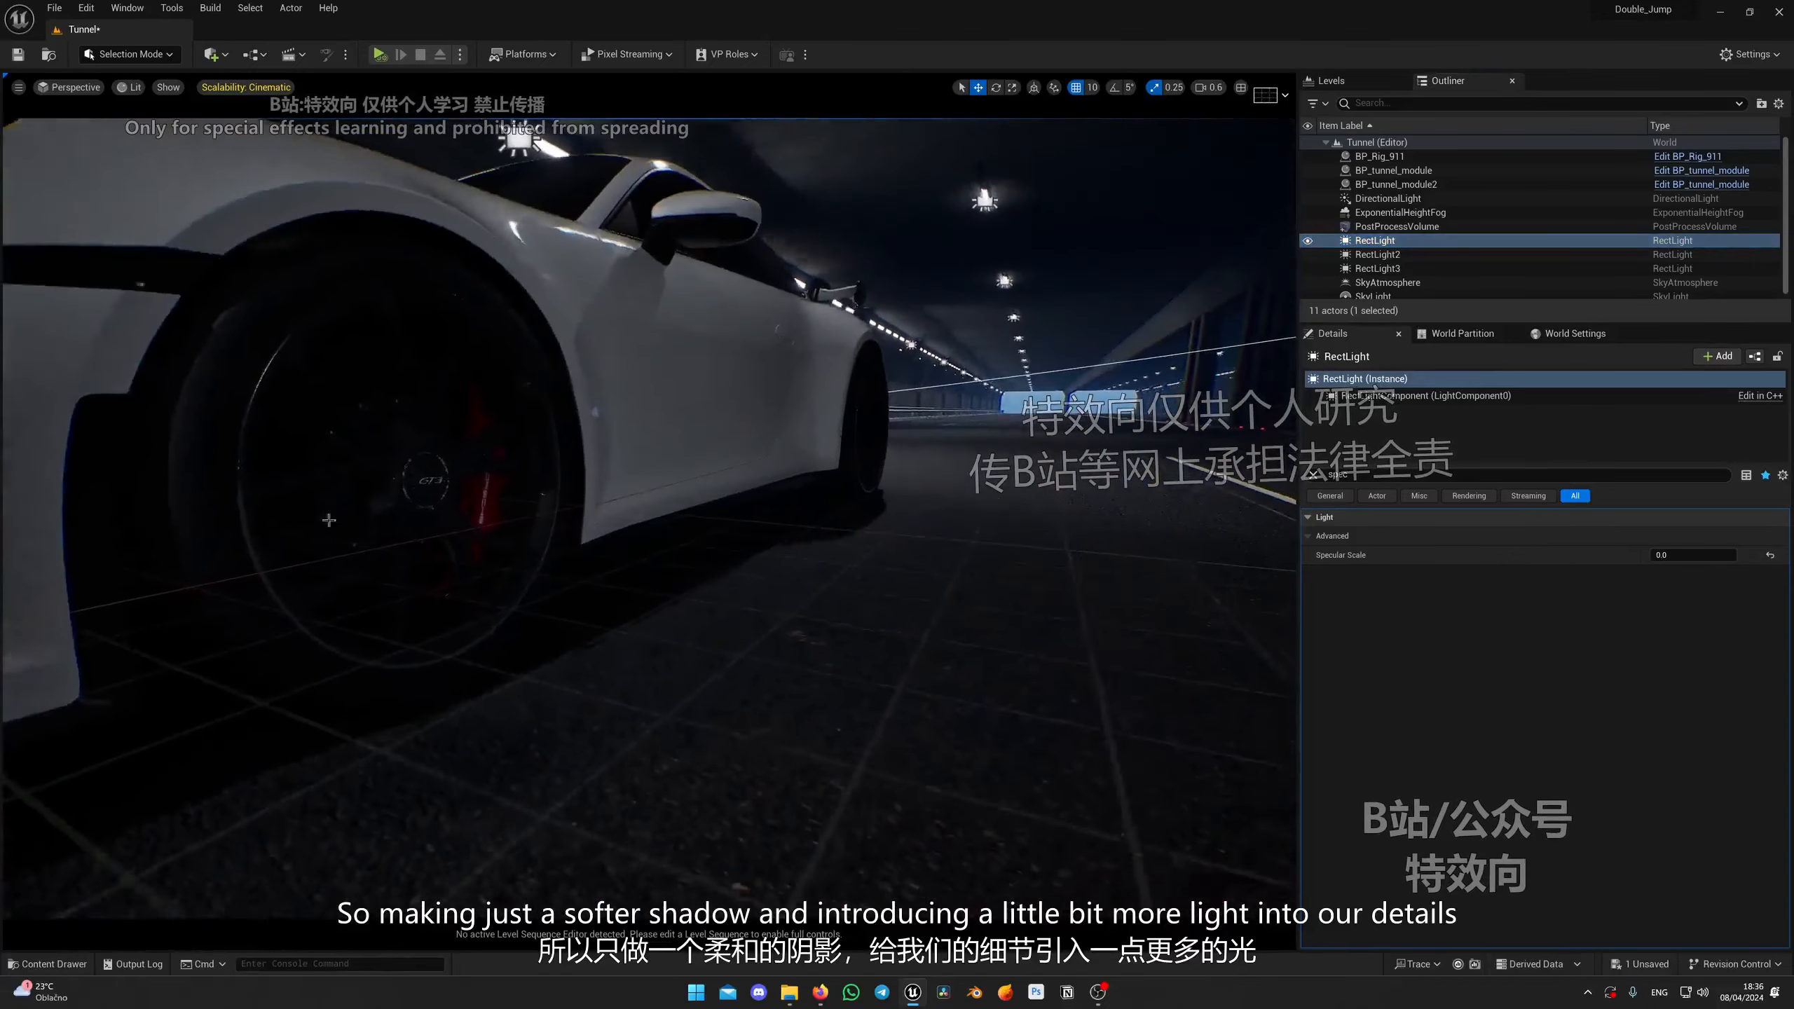
key(s)
right_drag(653, 412, 526, 410)
key(s)
key(w)
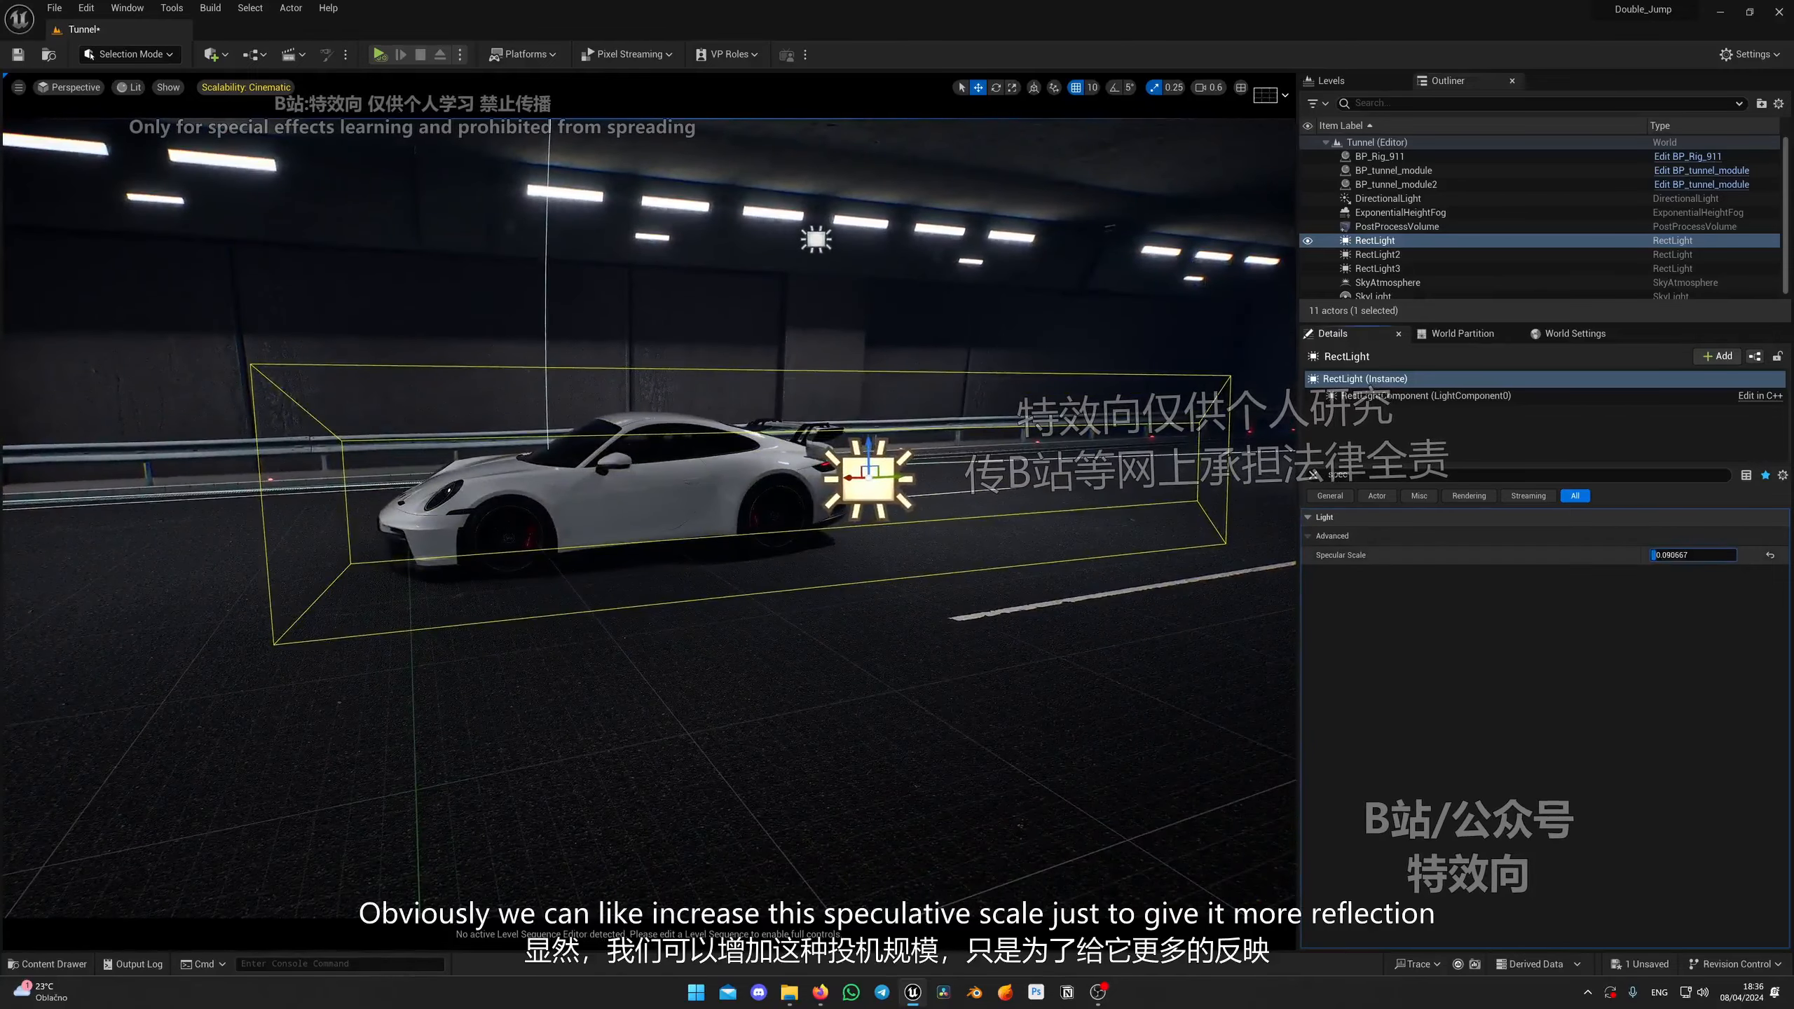
Step: Raise the rectangle light's Specular Scale slightly to about 0.064
right_drag(918, 488, 925, 455)
key(w)
key(q)
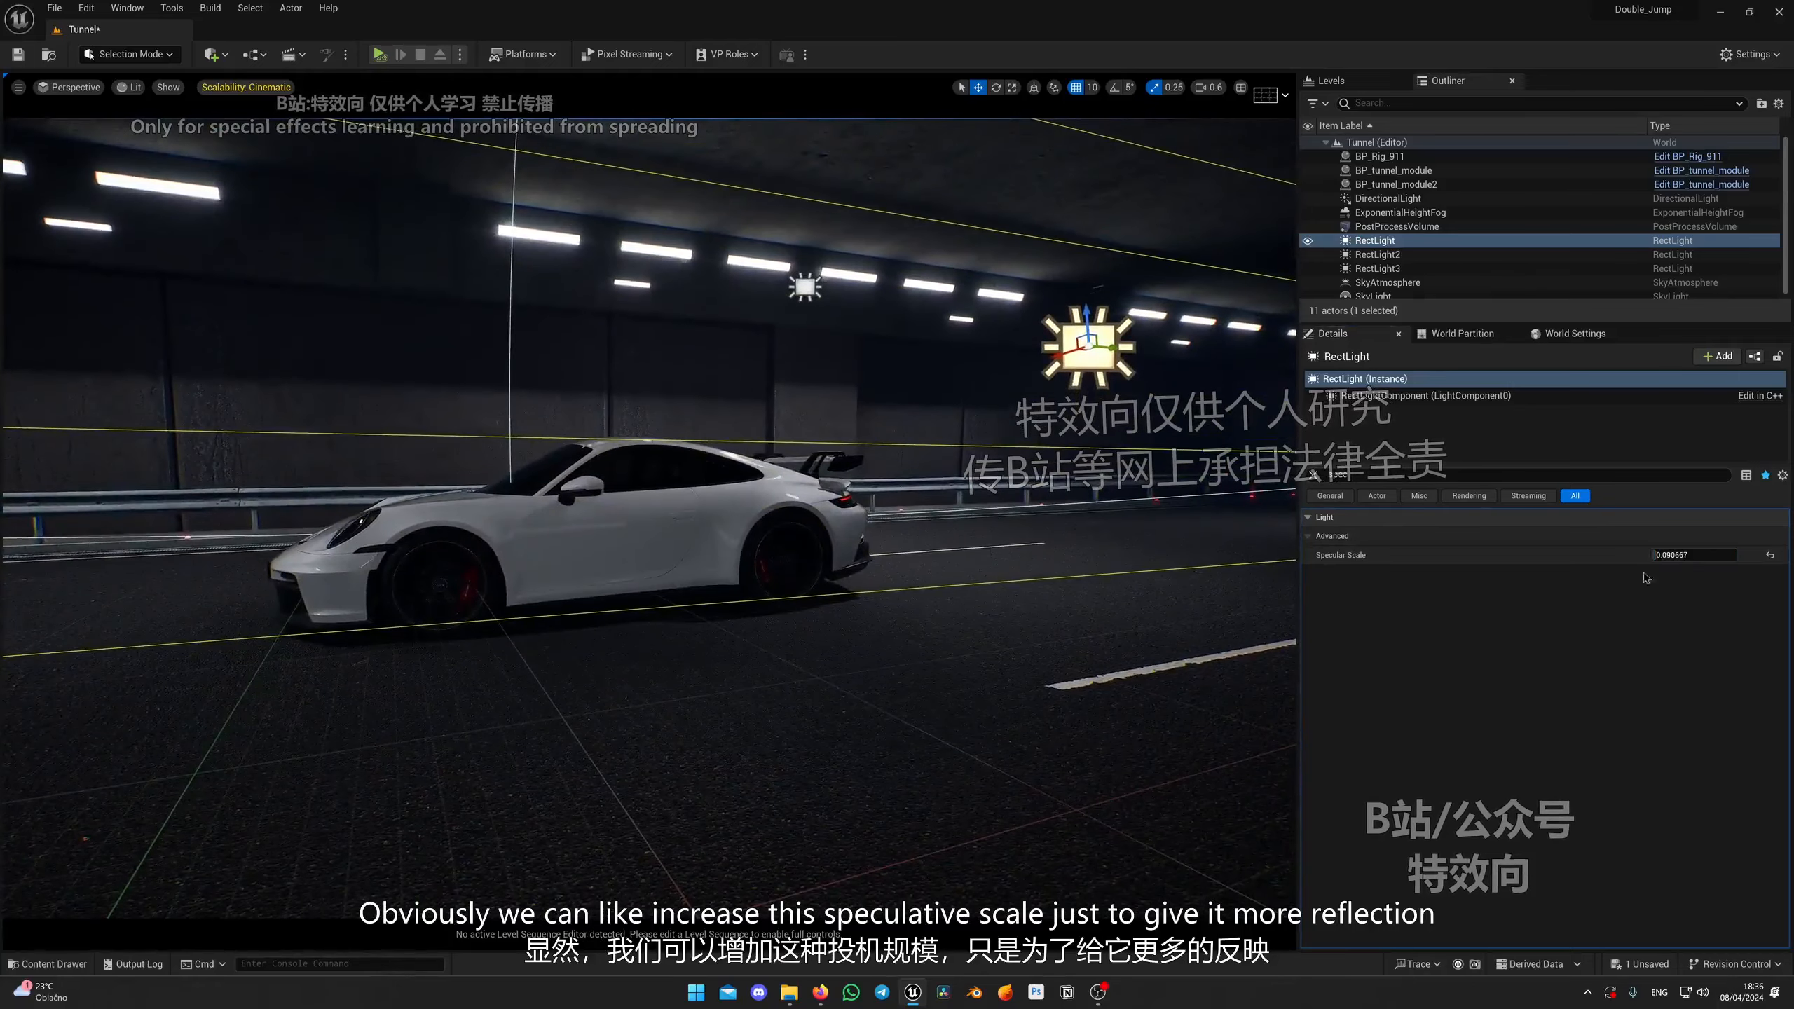
drag(1708, 556, 1655, 556)
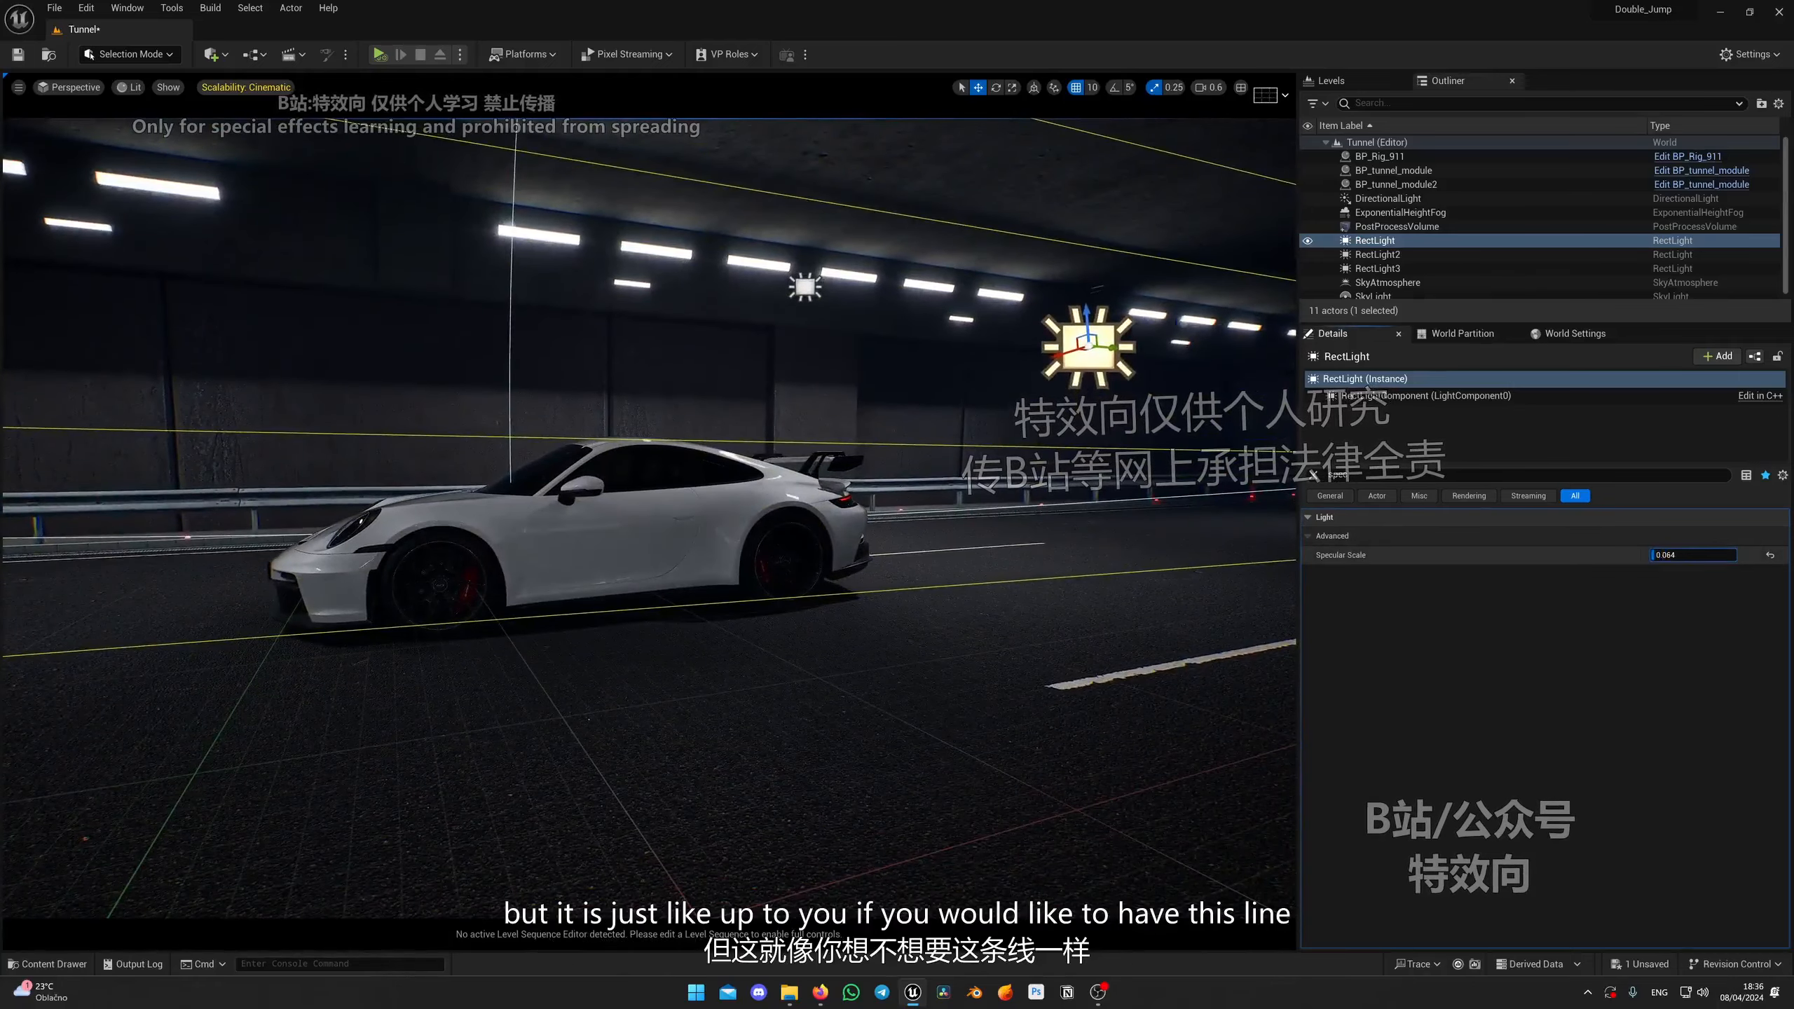
Step: Show all of the rectangle light's details and set its Source Width to about 768
right_drag(881, 647, 875, 689)
key(s)
key(e)
drag(839, 591, 1158, 511)
click(1312, 476)
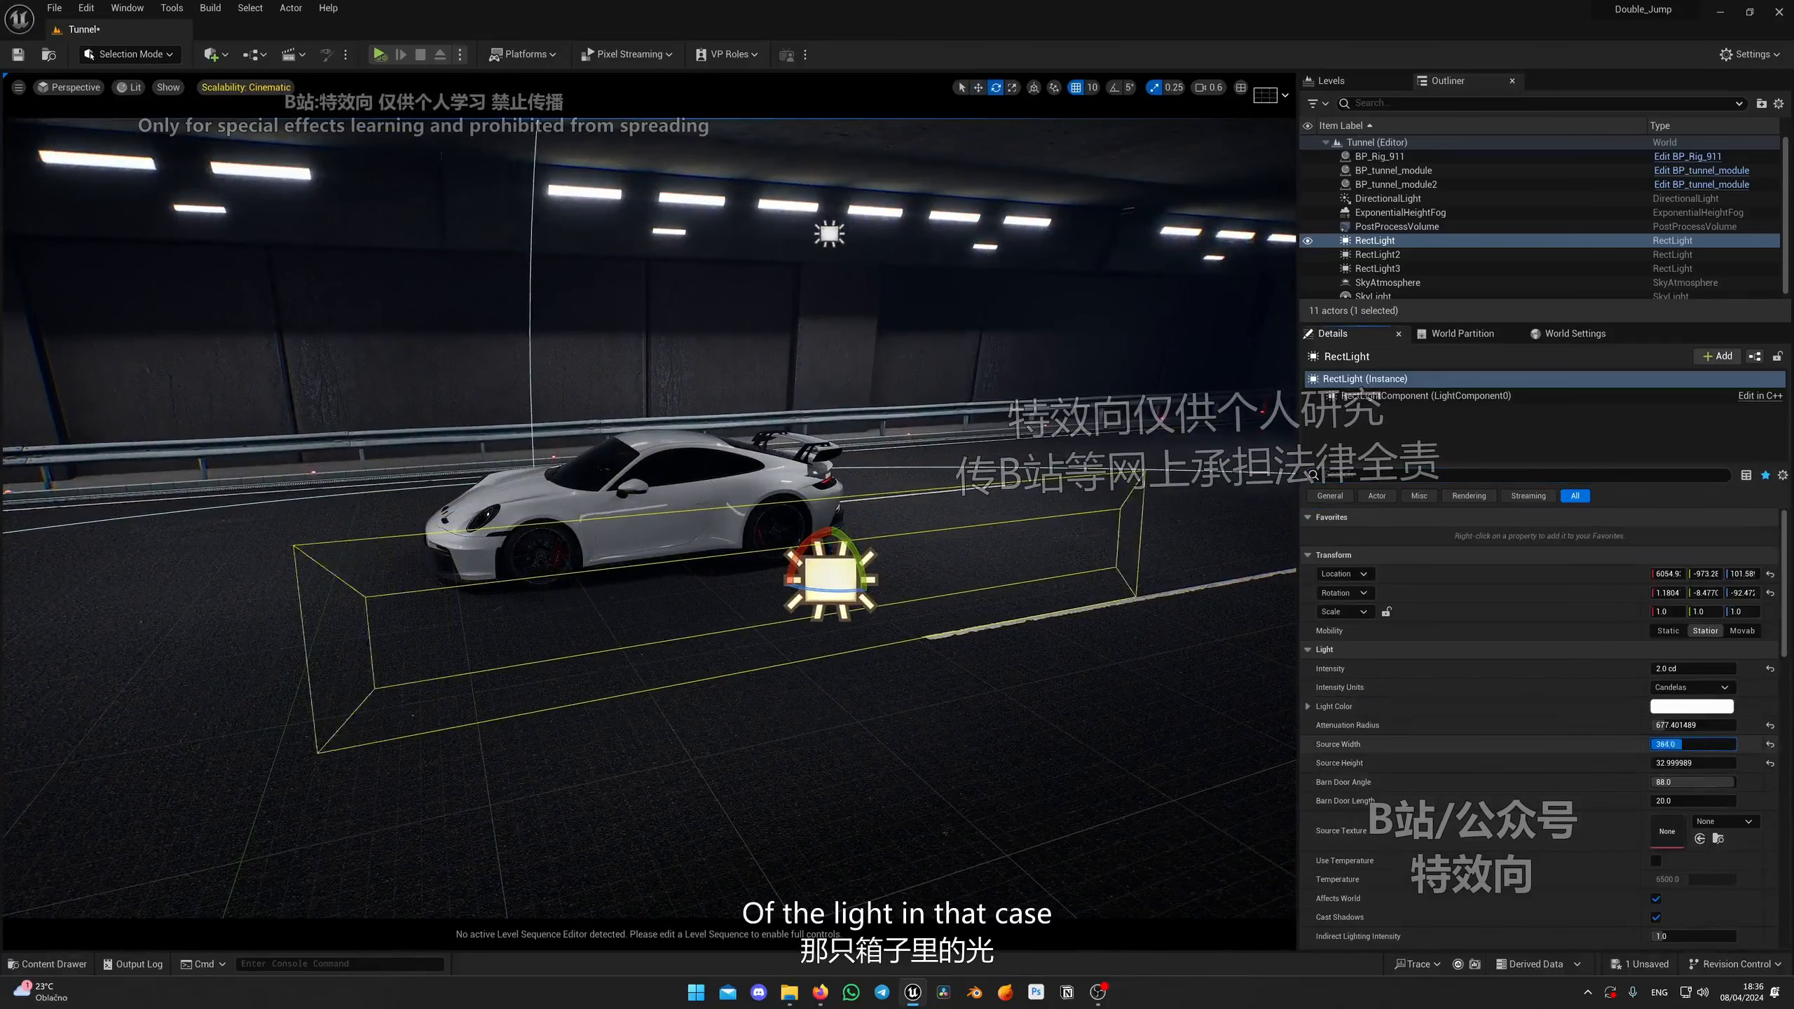
drag(1701, 745, 1716, 744)
Step: Increase the rectangle light's Source Height to about 86
key(q)
right_drag(457, 550, 443, 493)
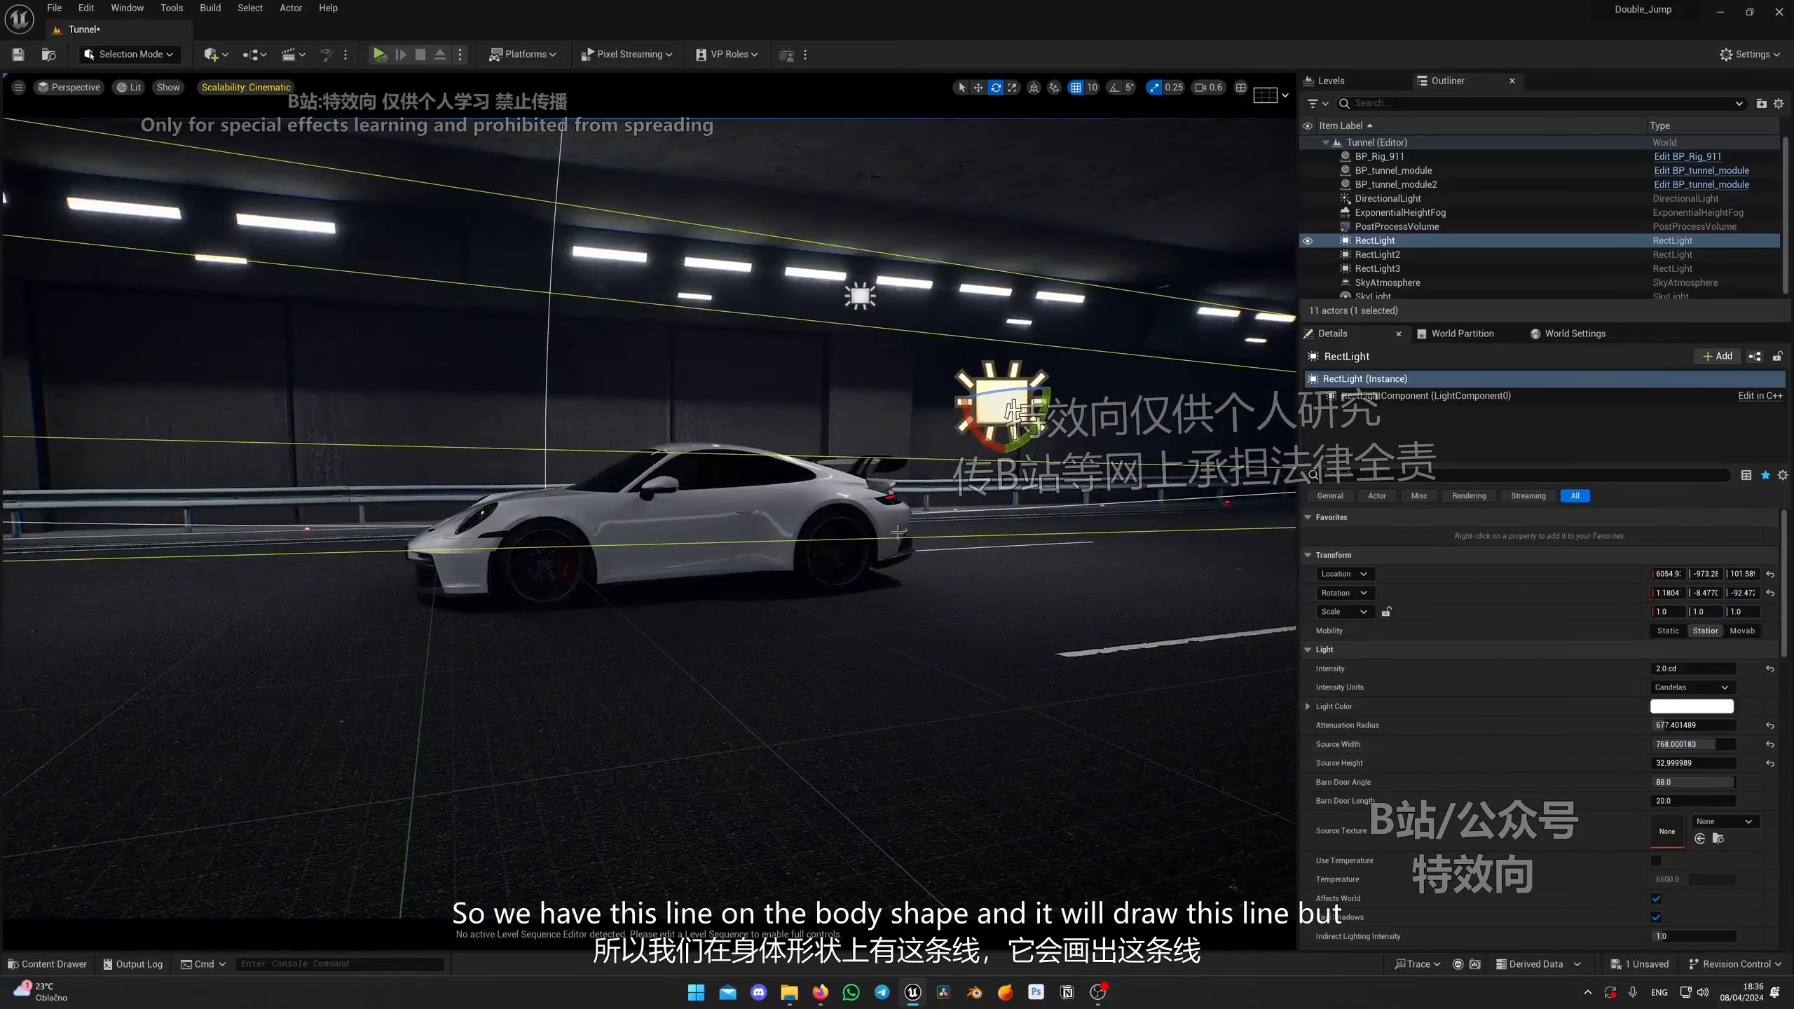
right_drag(898, 532, 1043, 592)
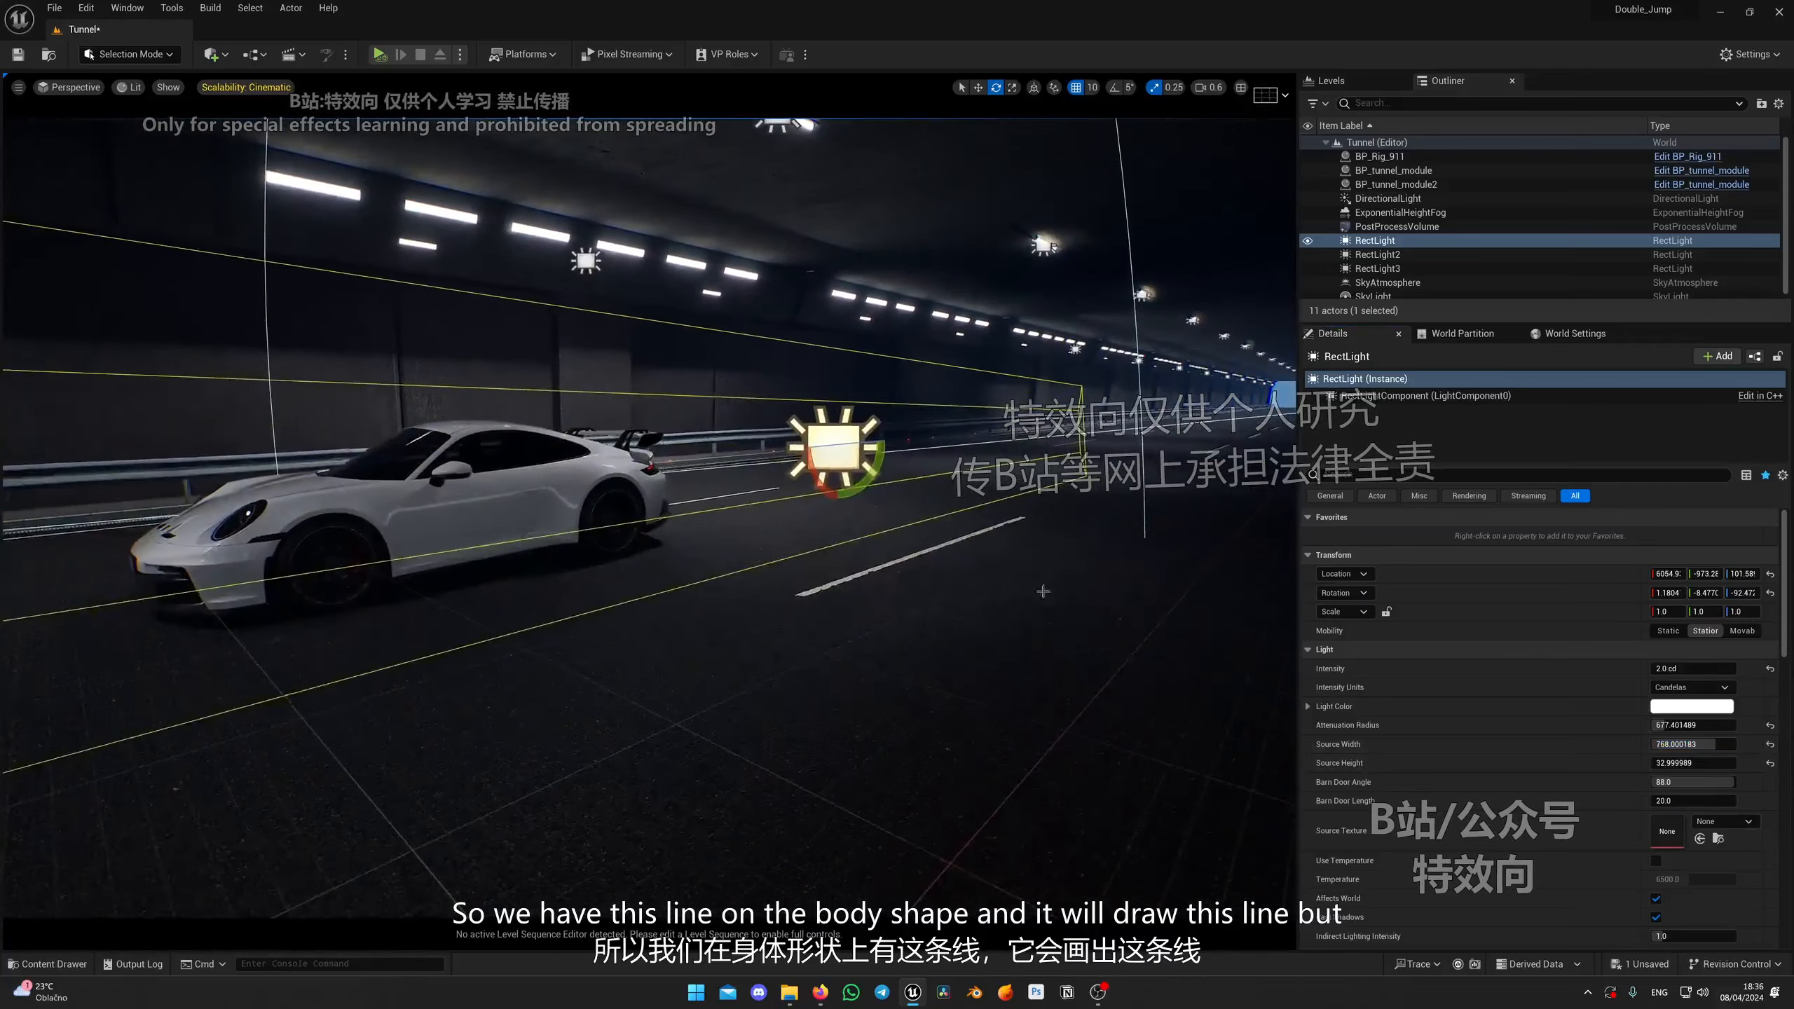
drag(1692, 763, 1713, 762)
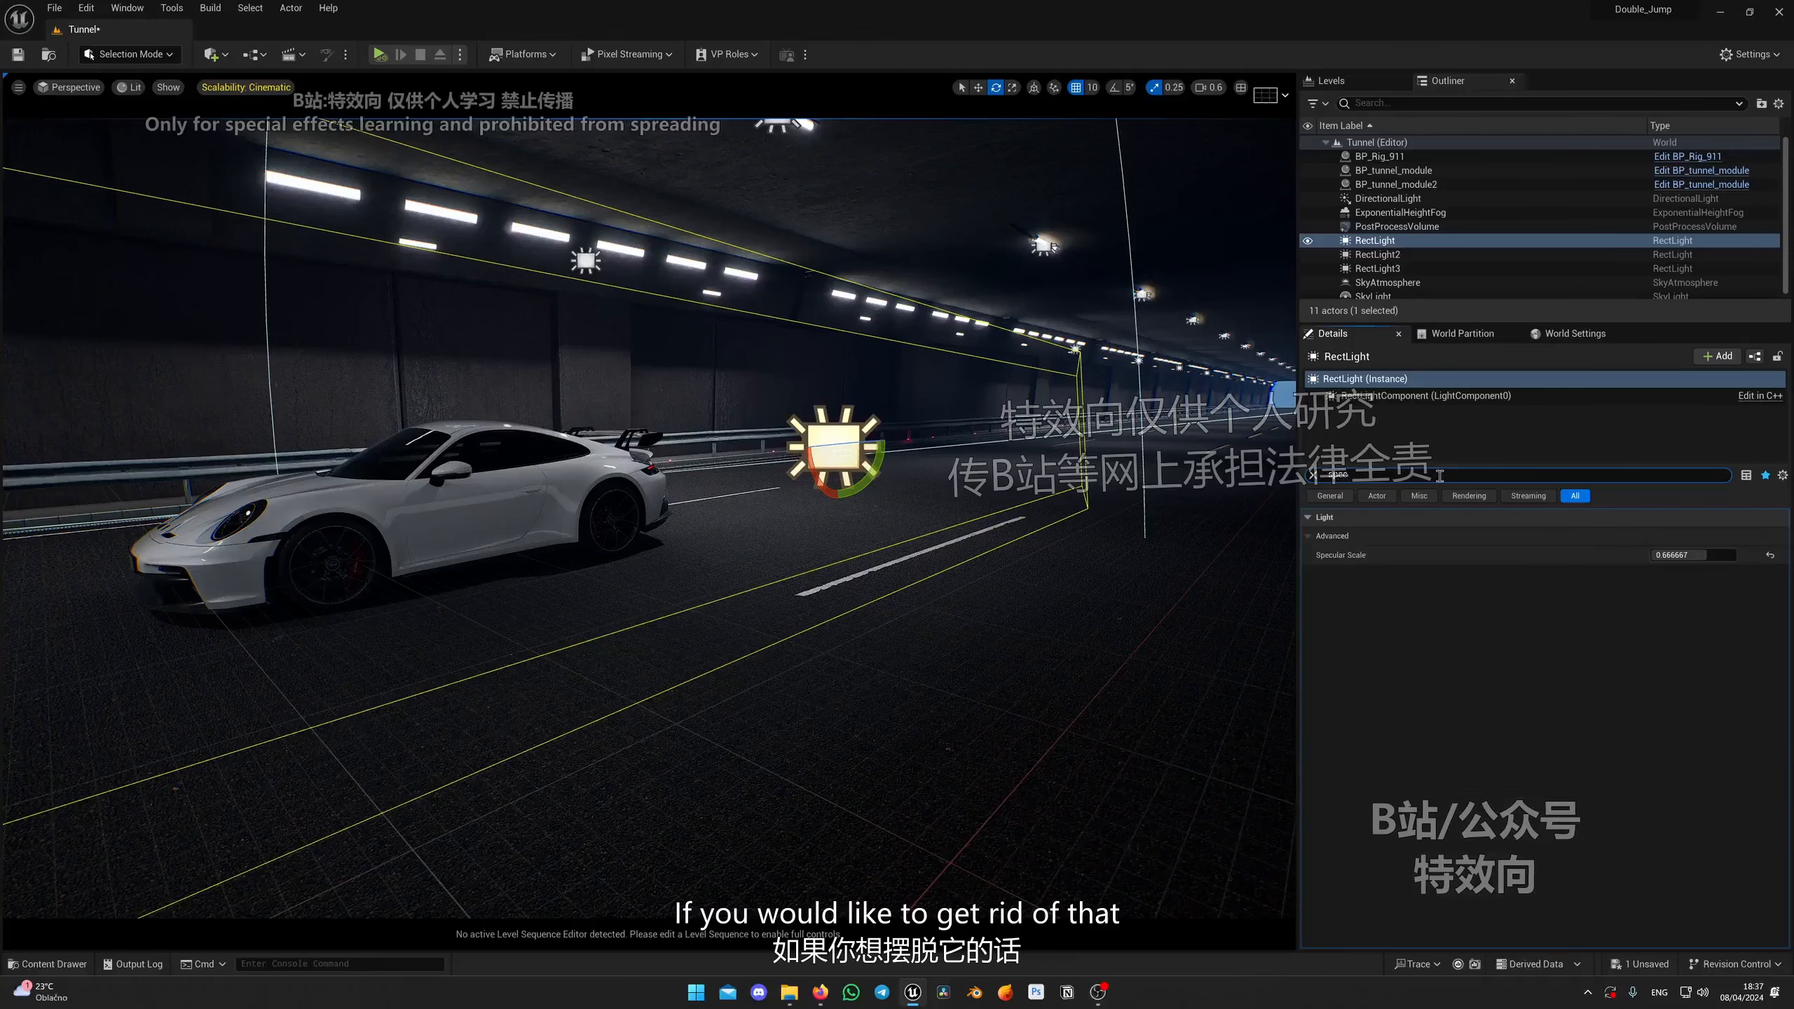
Step: Set the rectangle light's Specular Scale back to 0.0
drag(1698, 557, 1651, 556)
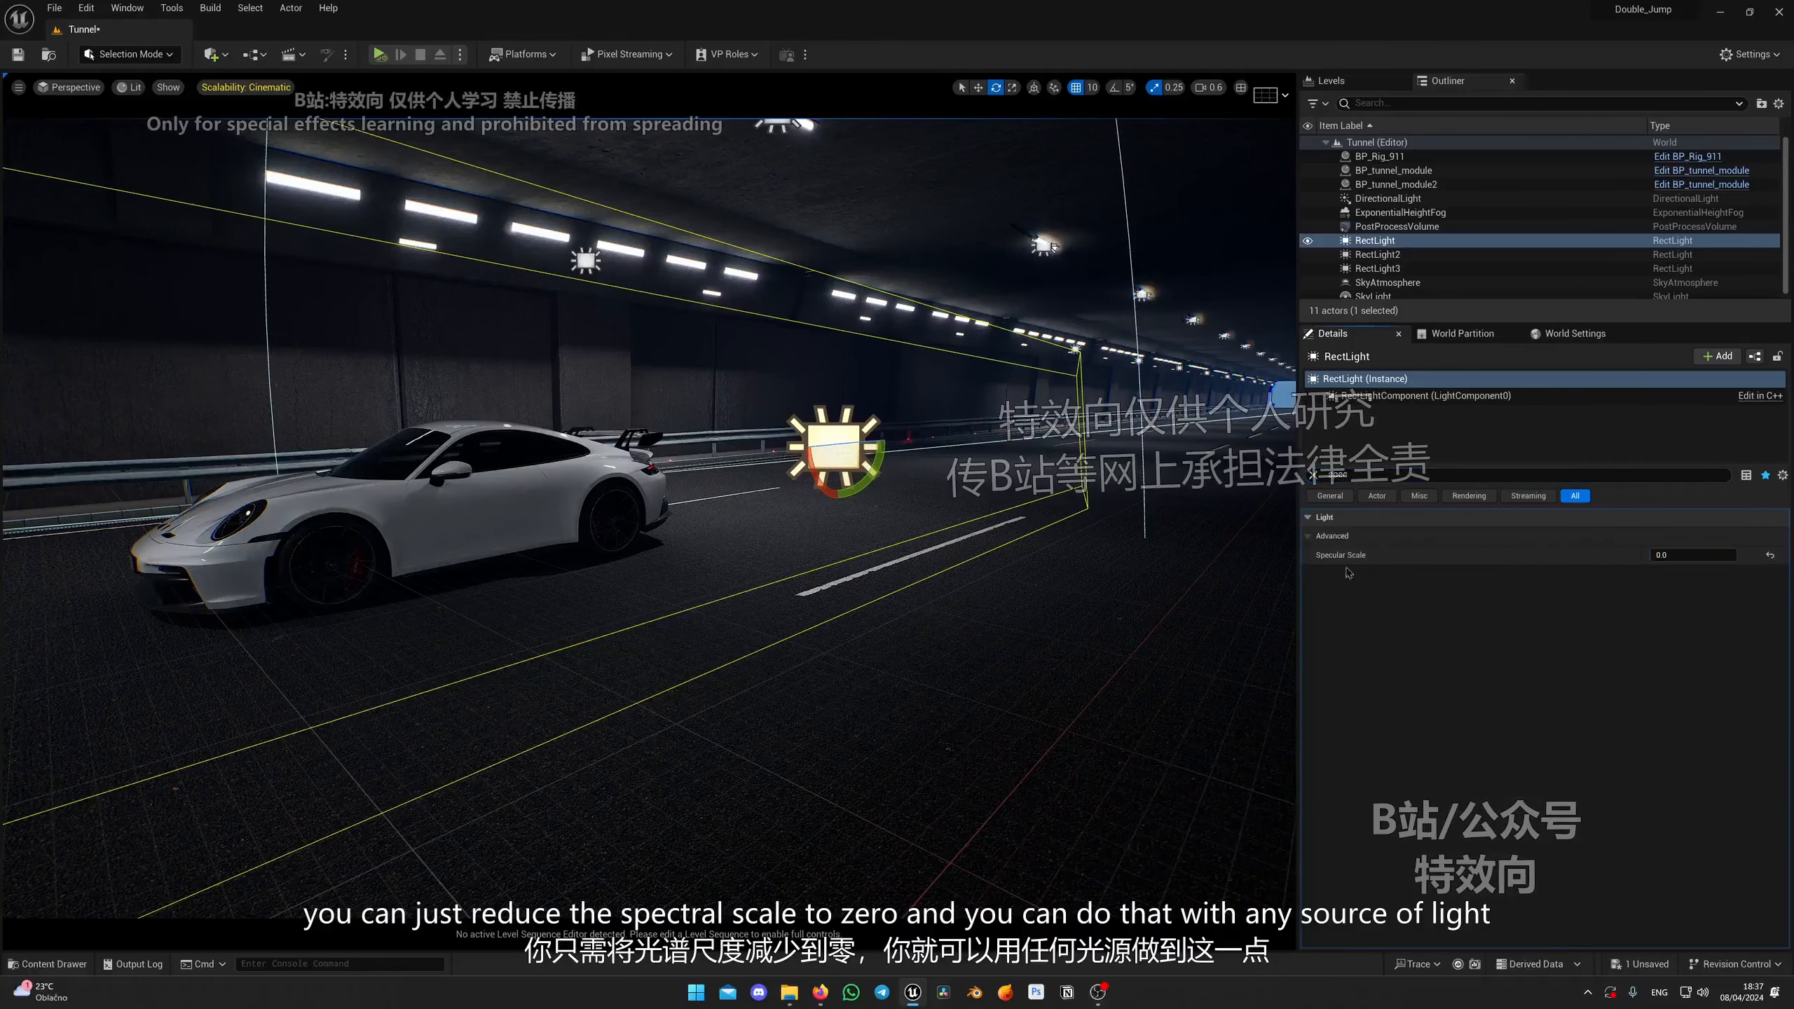
right_drag(1007, 595, 908, 625)
mouse_move(511, 693)
right_down()
mouse_move(459, 696)
mouse_move(449, 675)
mouse_move(636, 706)
mouse_move(511, 687)
right_up()
Step: Inspect the directional light's Specular Scale setting and browse the placeable light types
click(1382, 199)
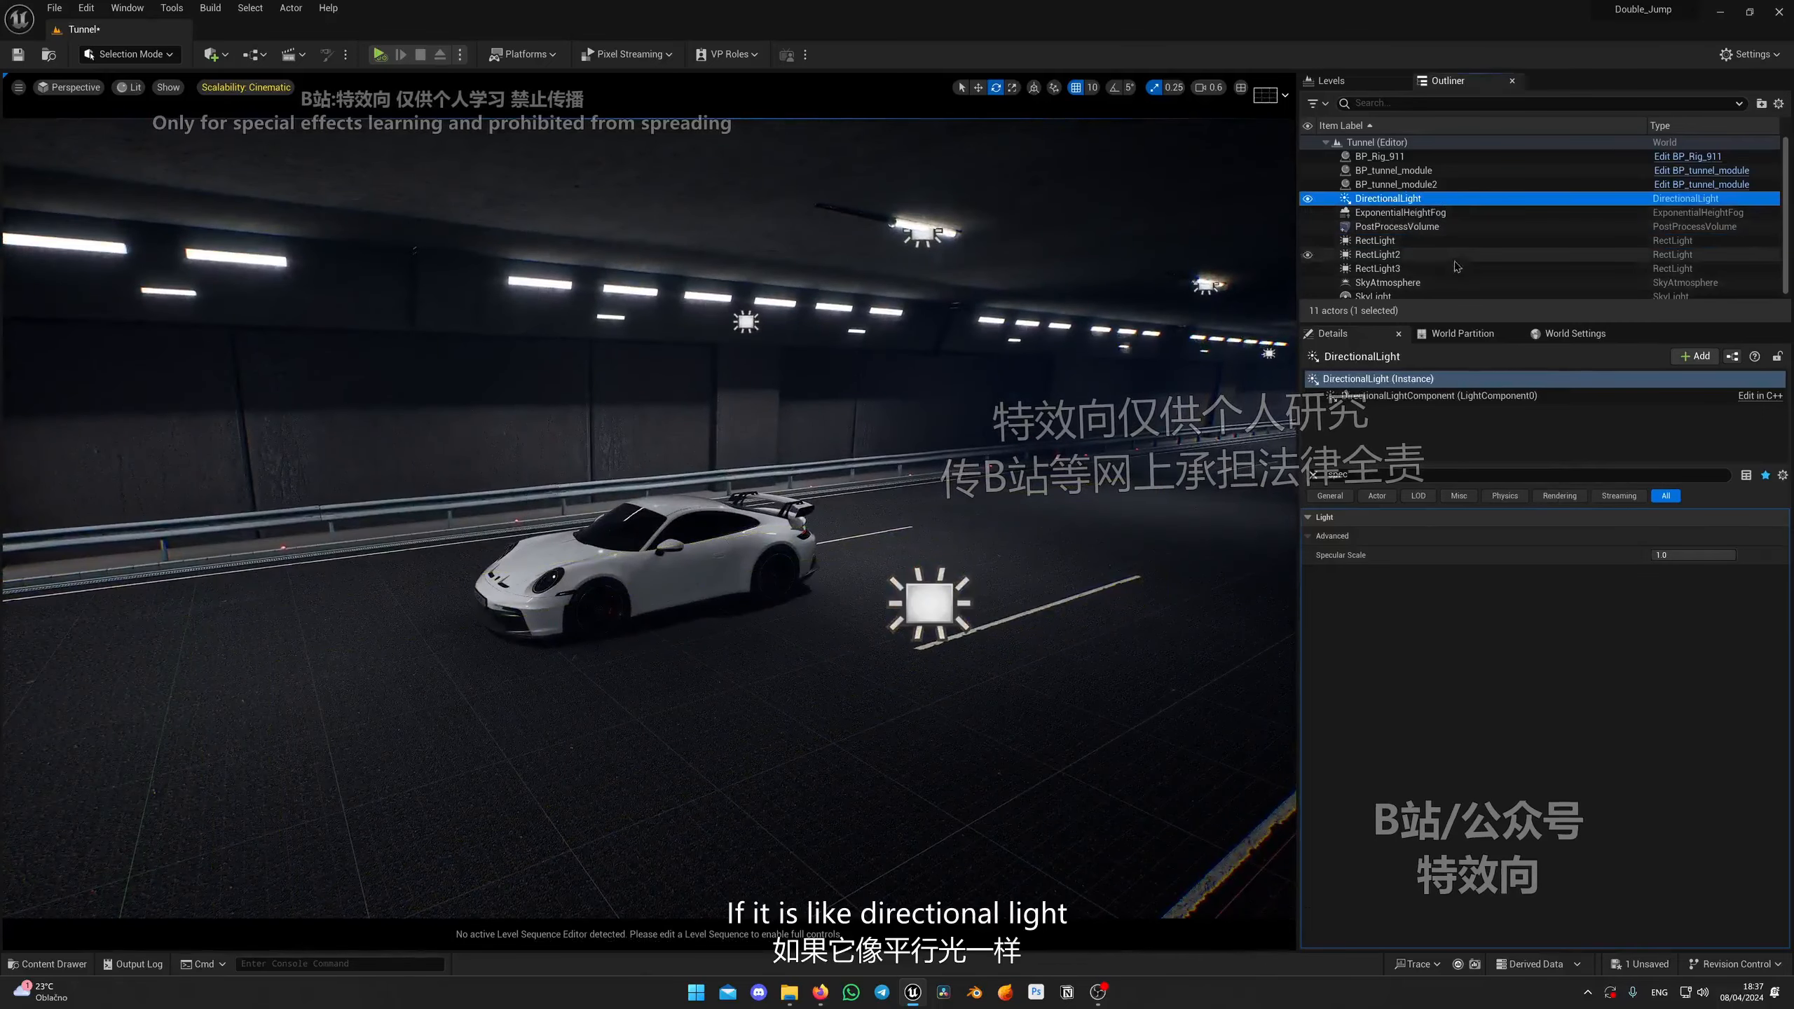
click(1406, 241)
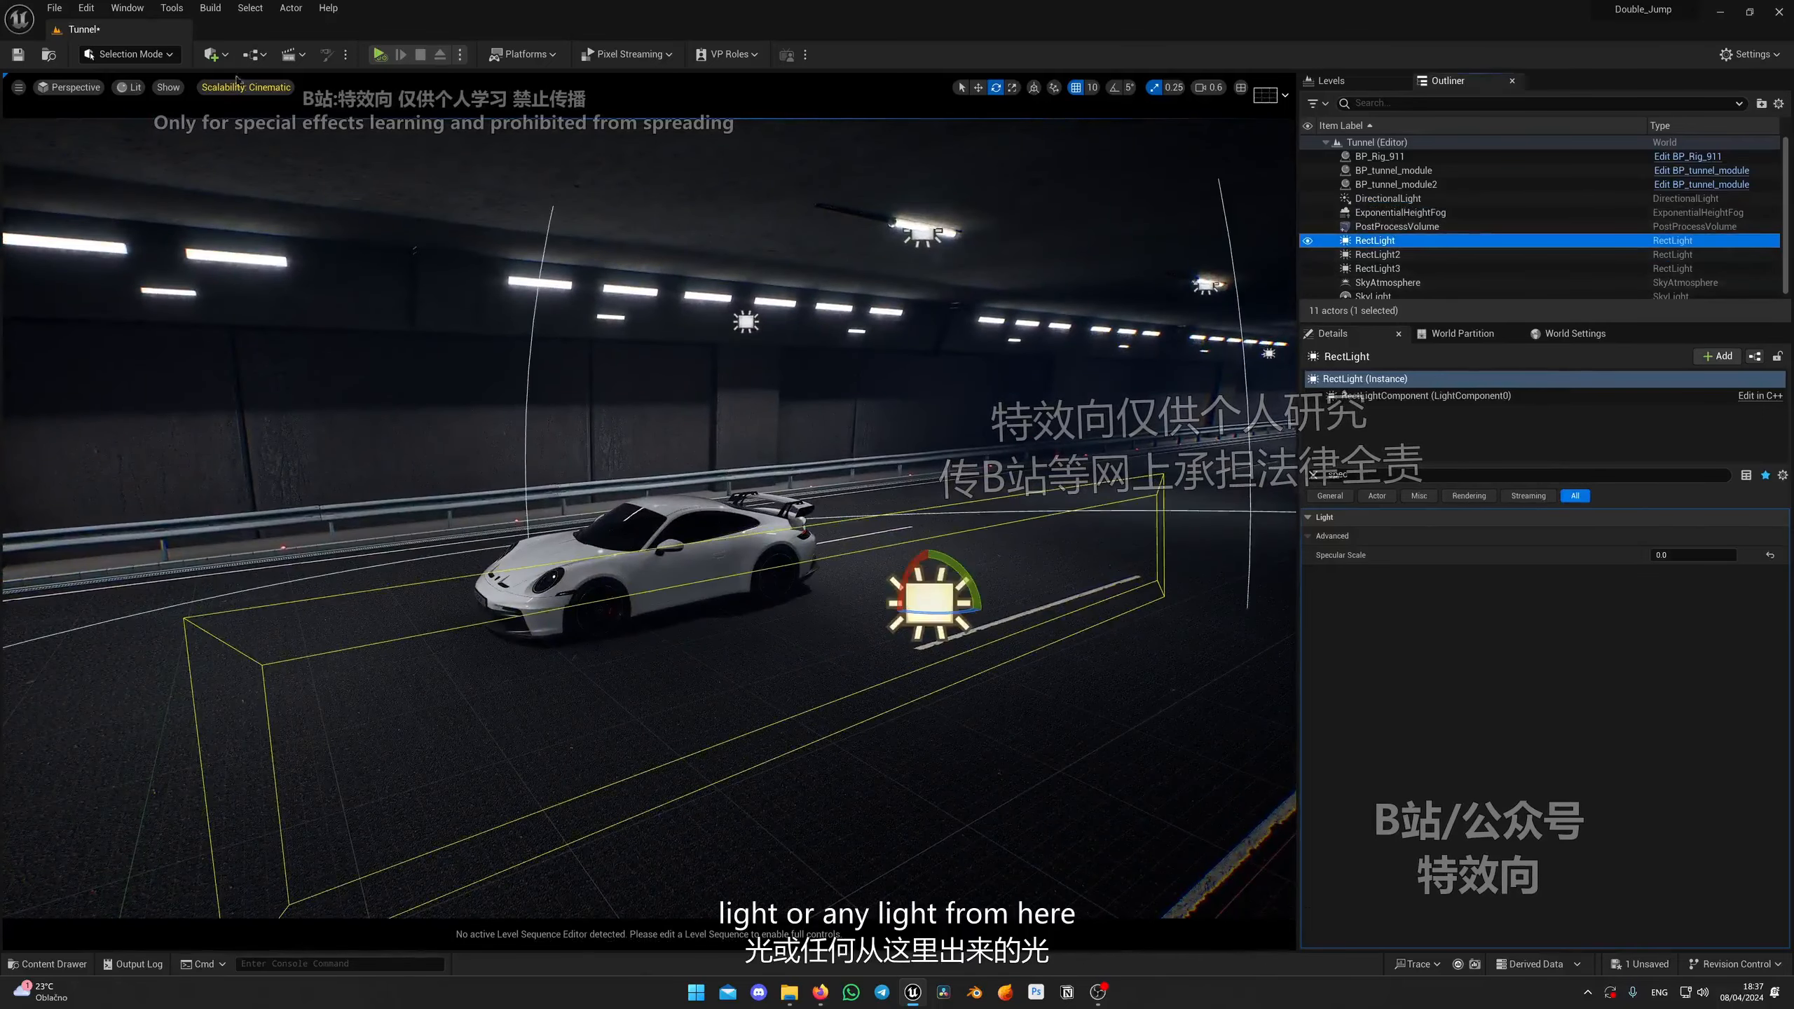
click(215, 55)
mouse_move(305, 189)
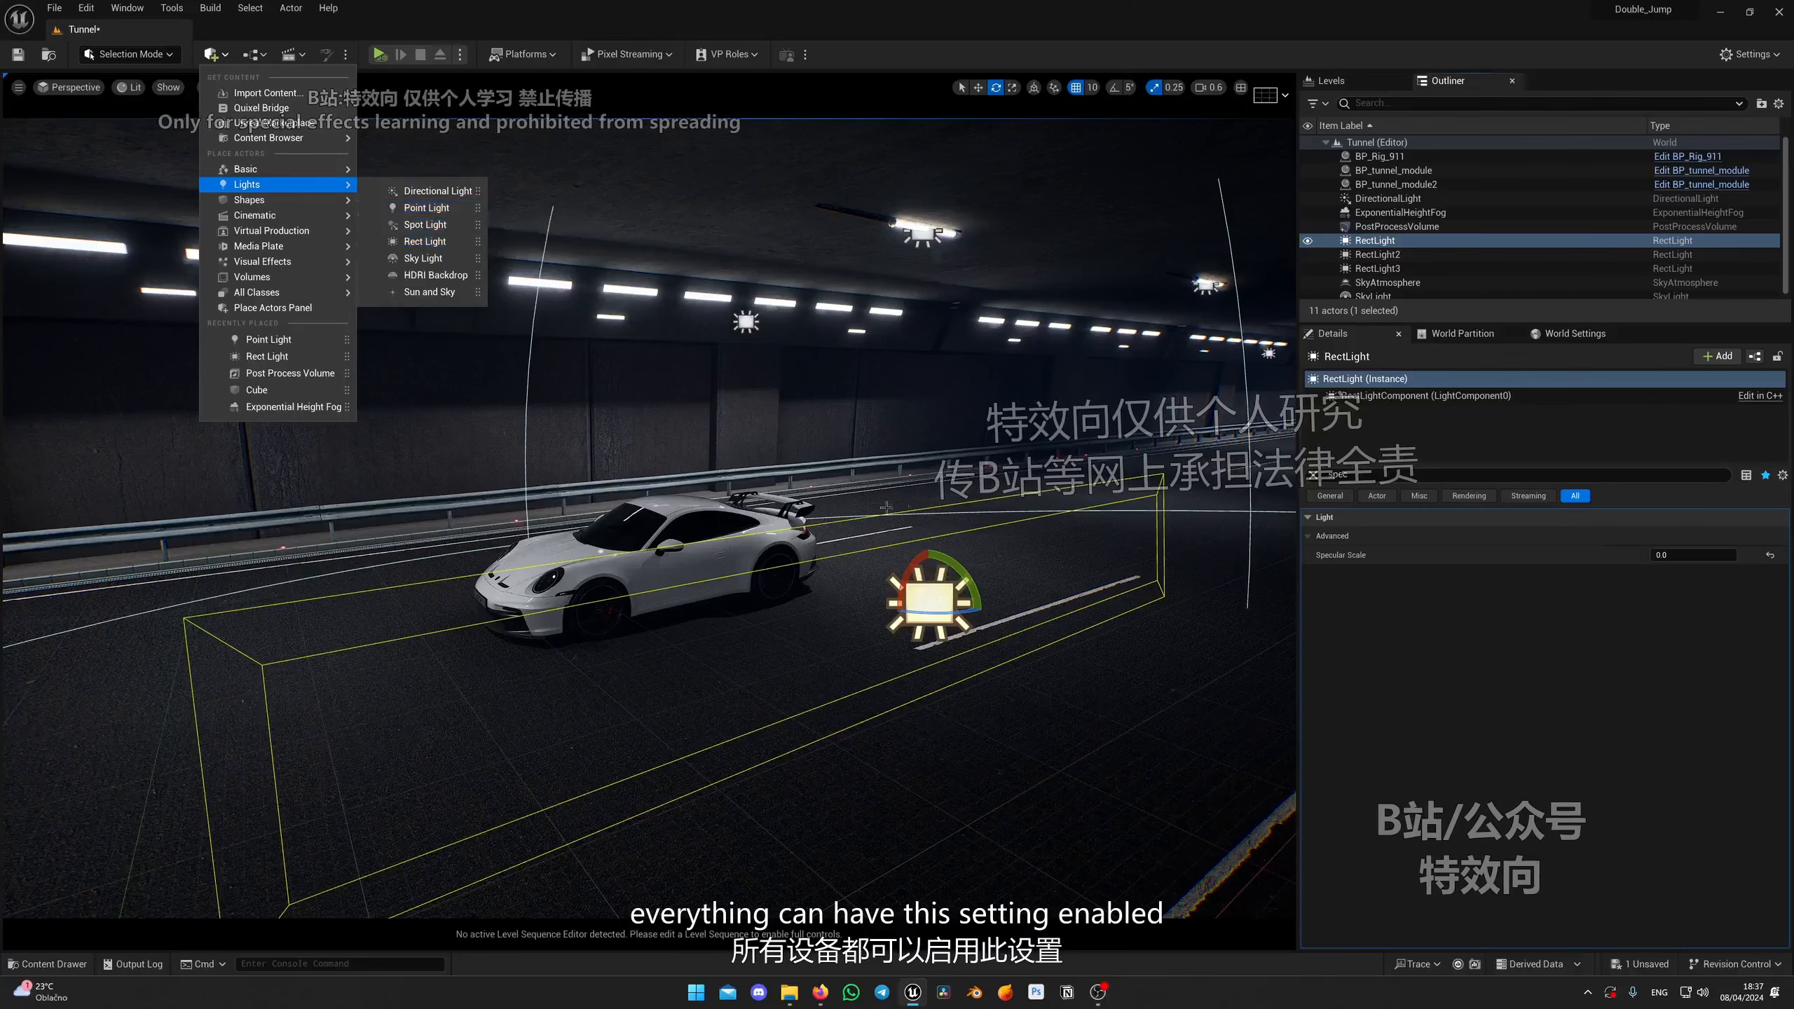
right_drag(890, 511, 882, 438)
right_drag(713, 600, 556, 460)
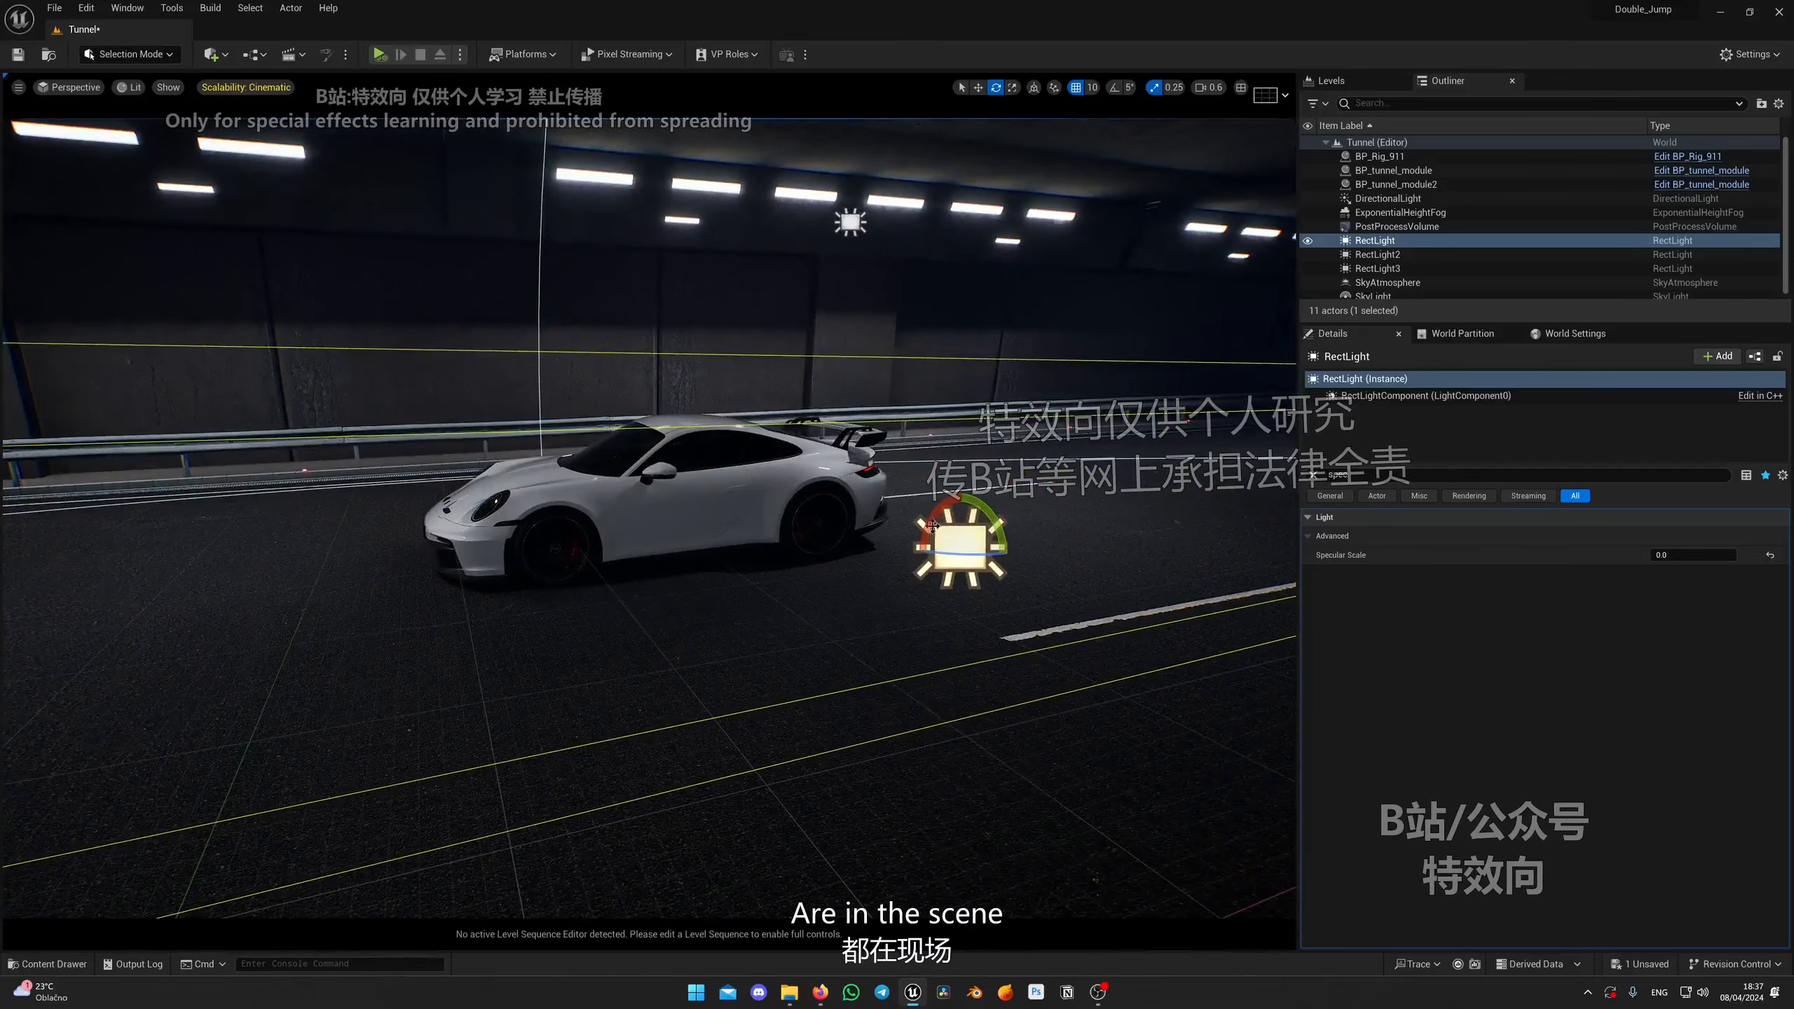
right_drag(938, 593, 1229, 512)
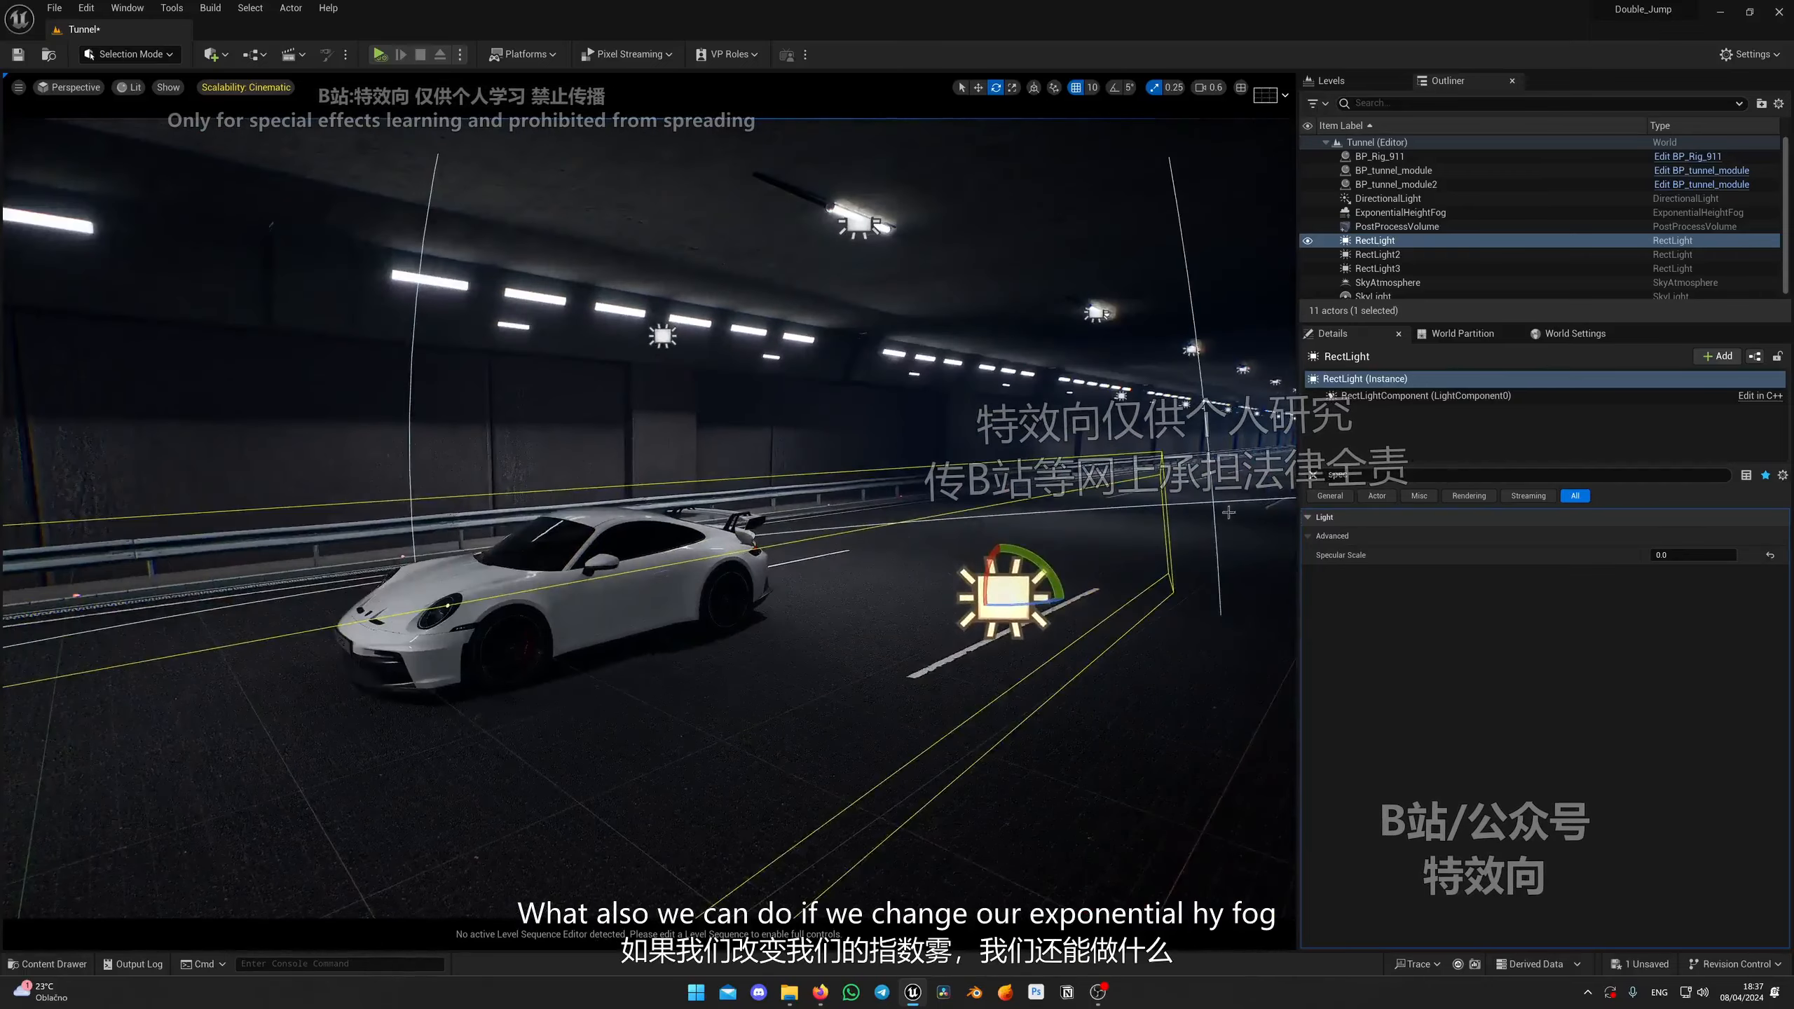
Step: Select the Exponential Height Fog and set its second Fog Density to 0.05
double_click(1400, 213)
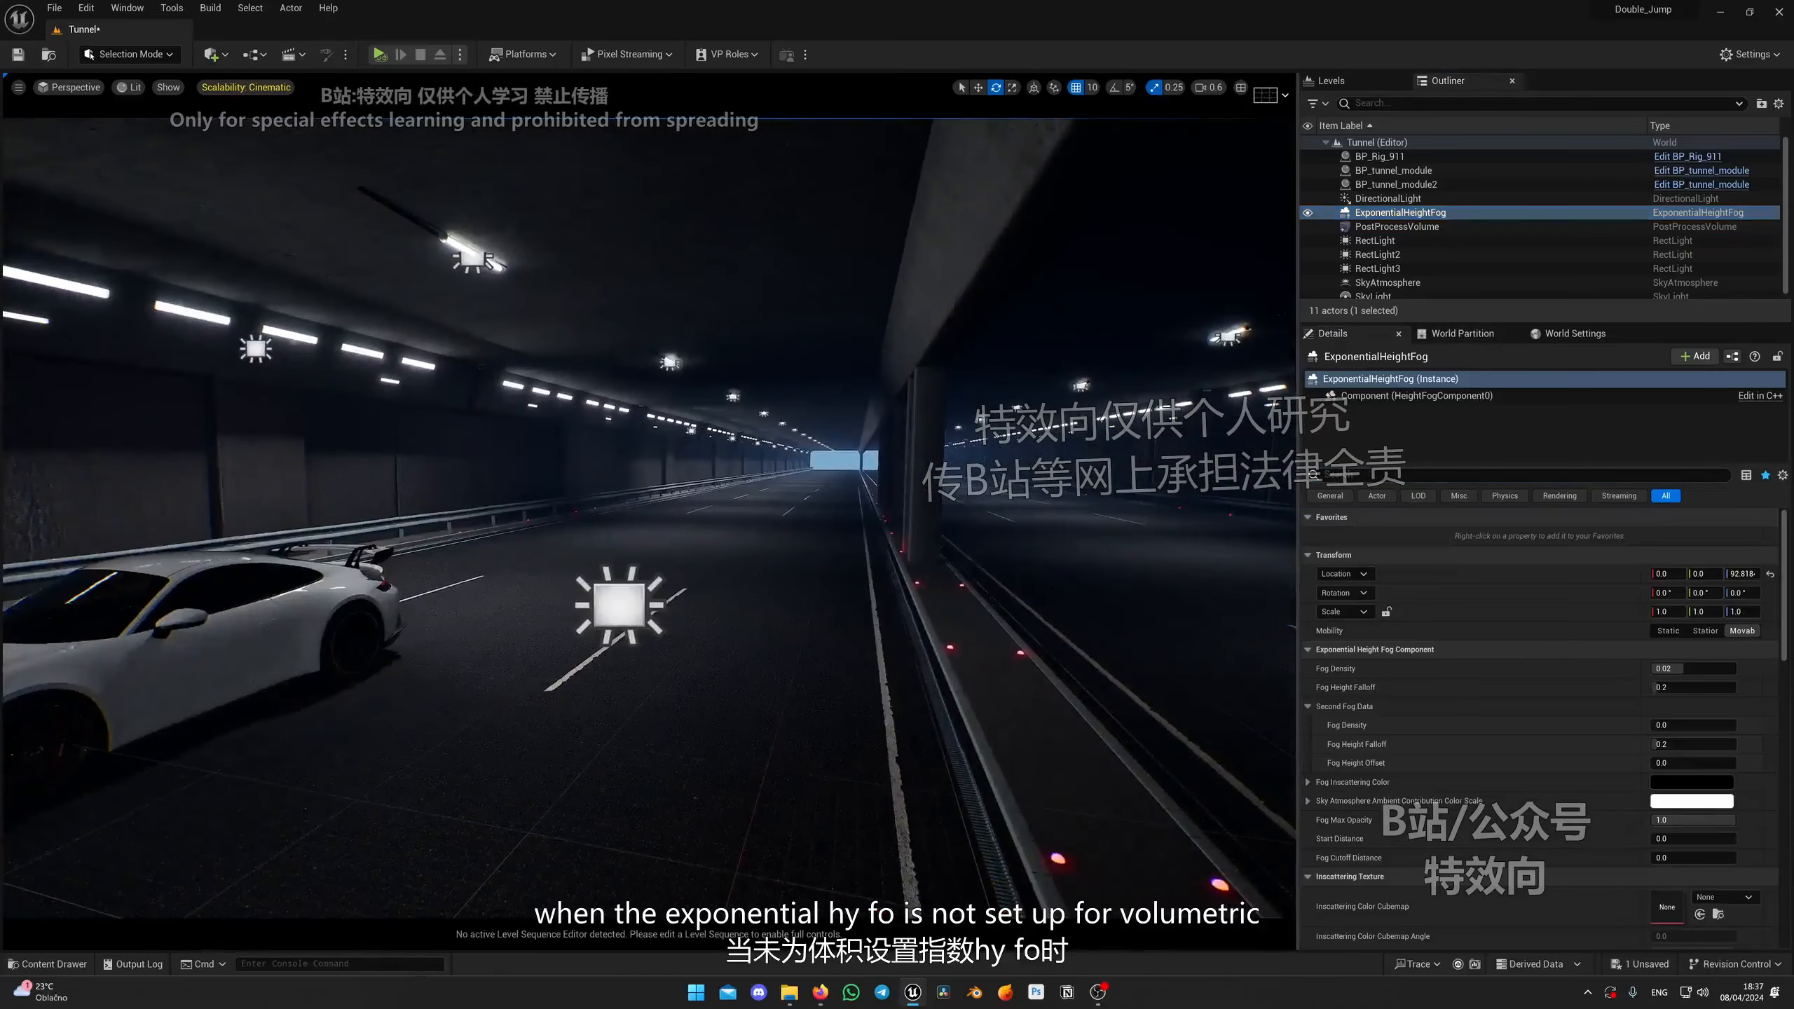
key(e)
right_drag(938, 532, 901, 536)
scroll(926, 534, up, 3)
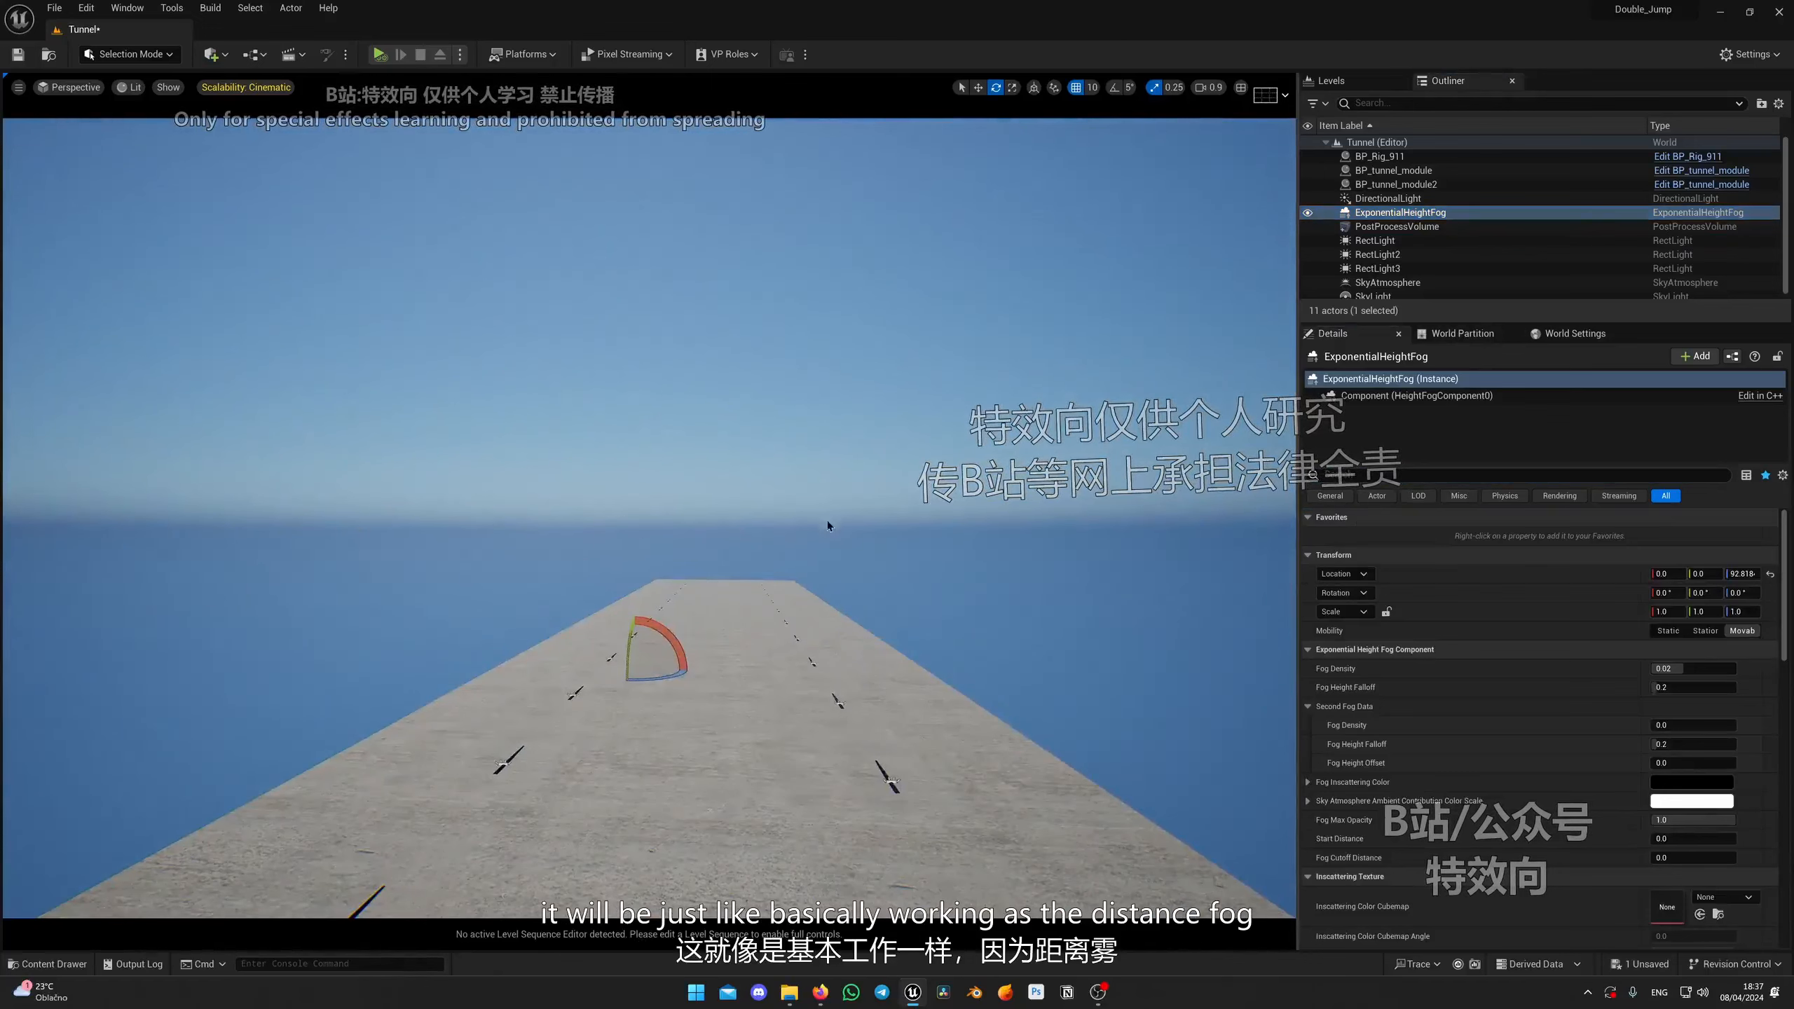
right_drag(739, 626, 777, 626)
key(q)
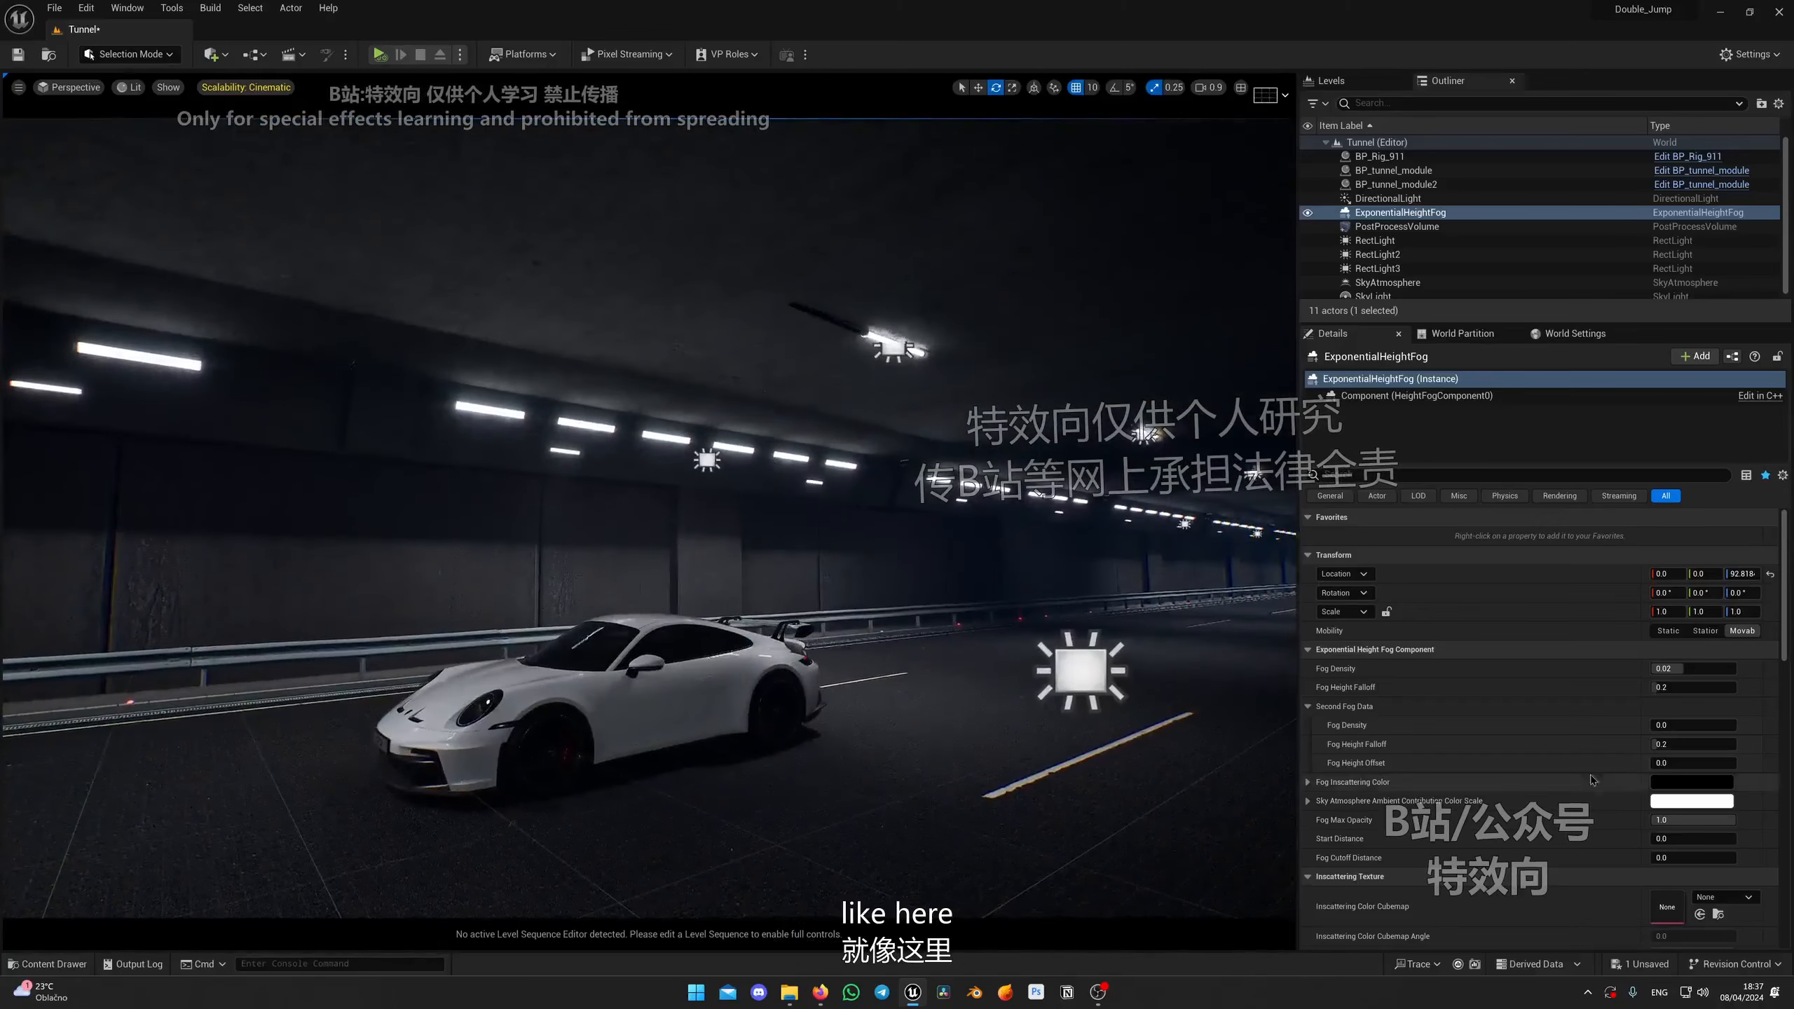
drag(1682, 725, 1735, 726)
Step: Filter the fog's details for vol and enable Volumetric Fog
mouse_move(505, 648)
right_down()
mouse_move(537, 648)
mouse_move(504, 649)
right_up()
key(e)
key(a)
key(q)
right_drag(845, 557, 846, 558)
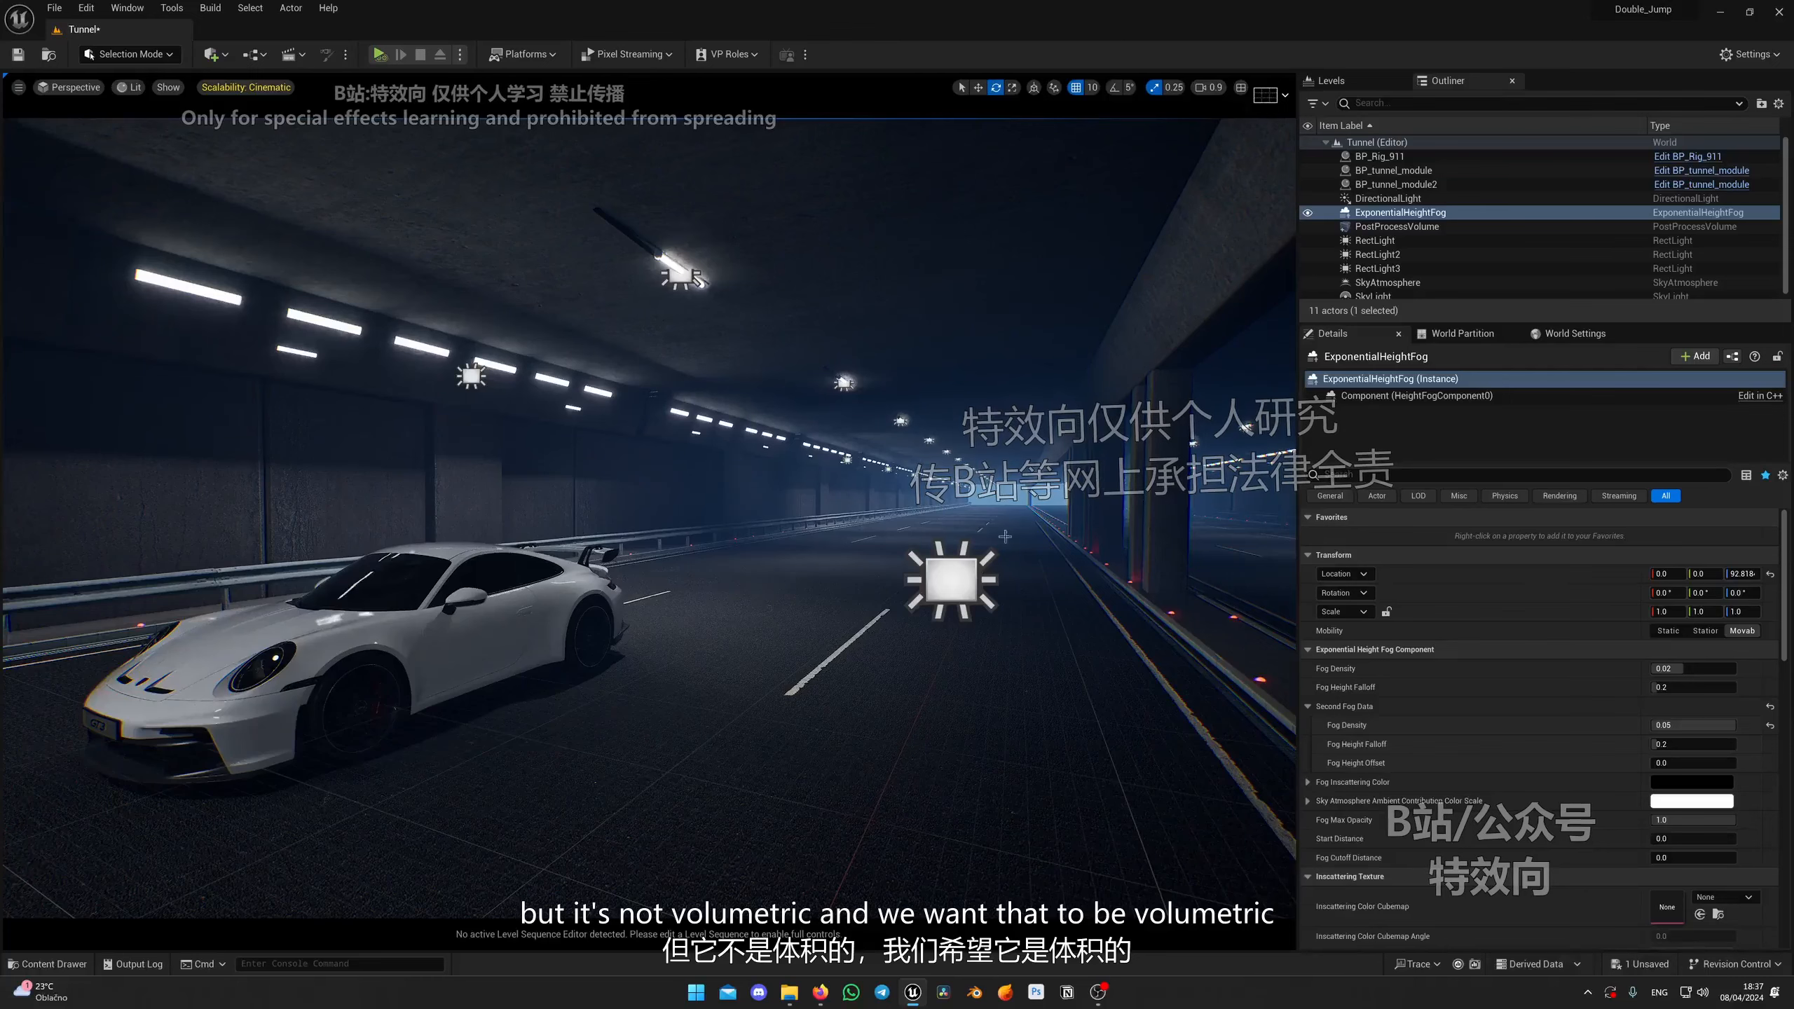
key(d)
right_drag(1005, 536, 920, 536)
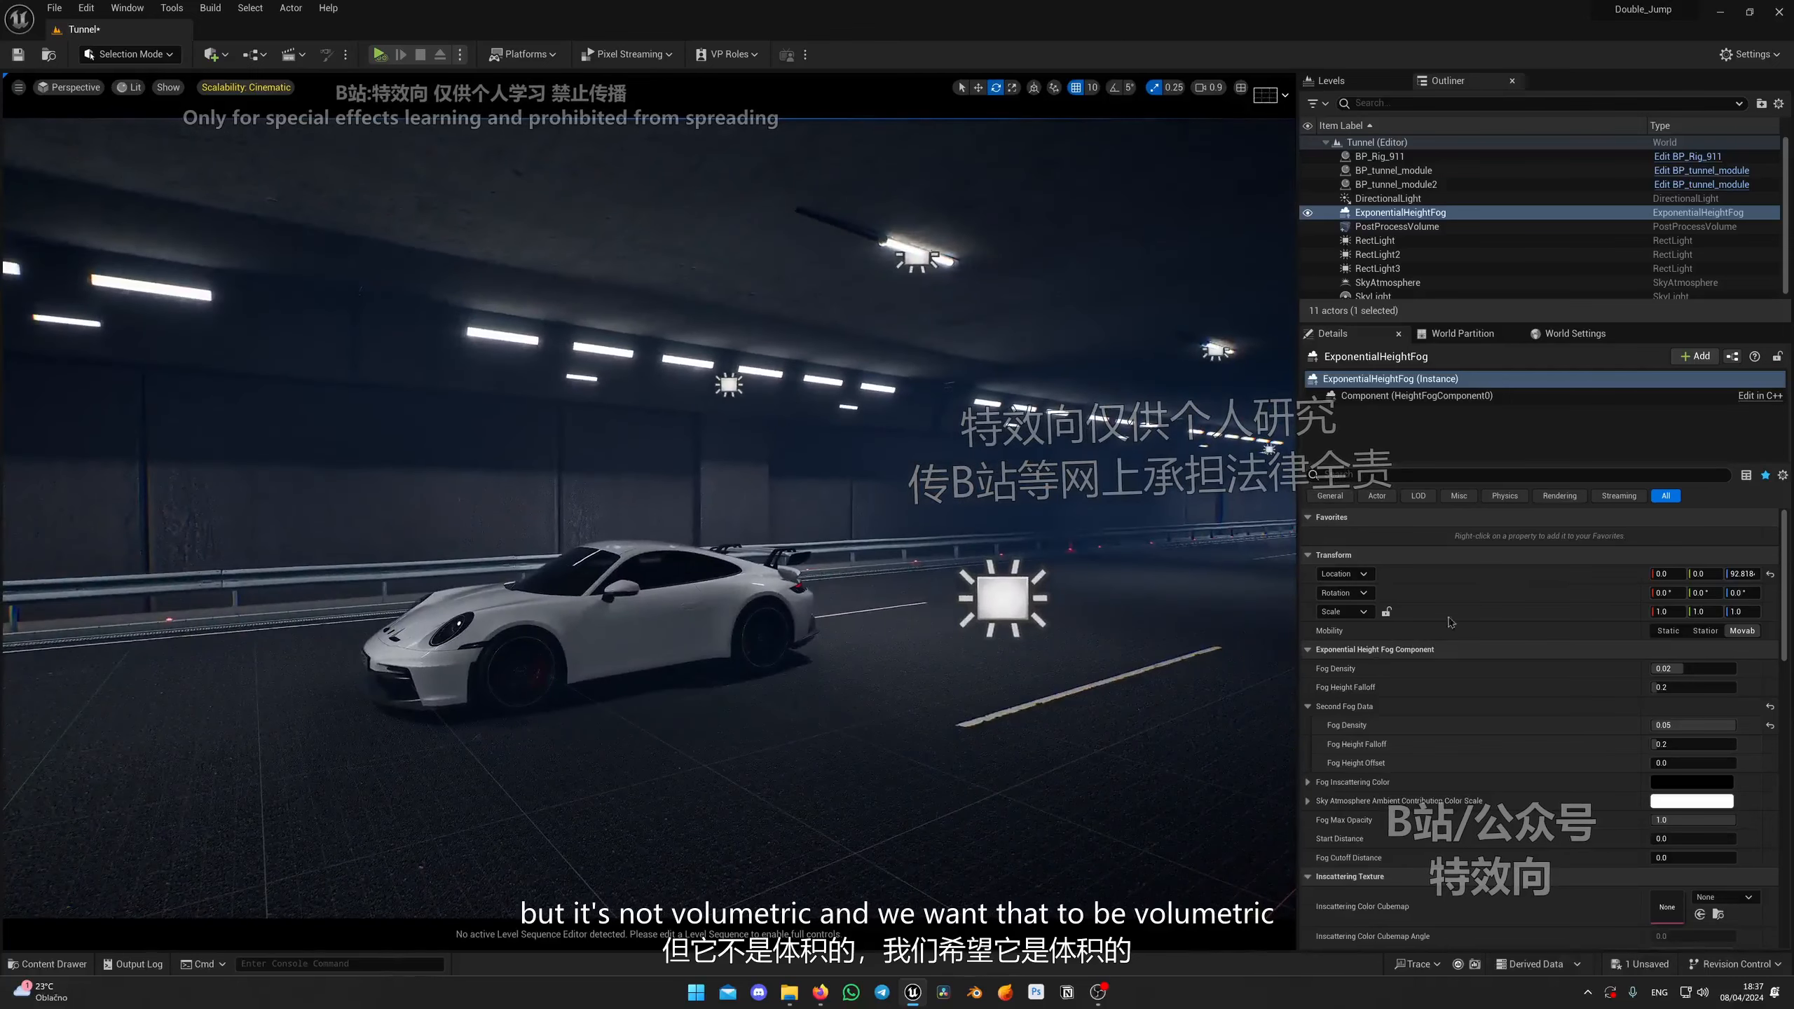
click(1379, 475)
text(vol)
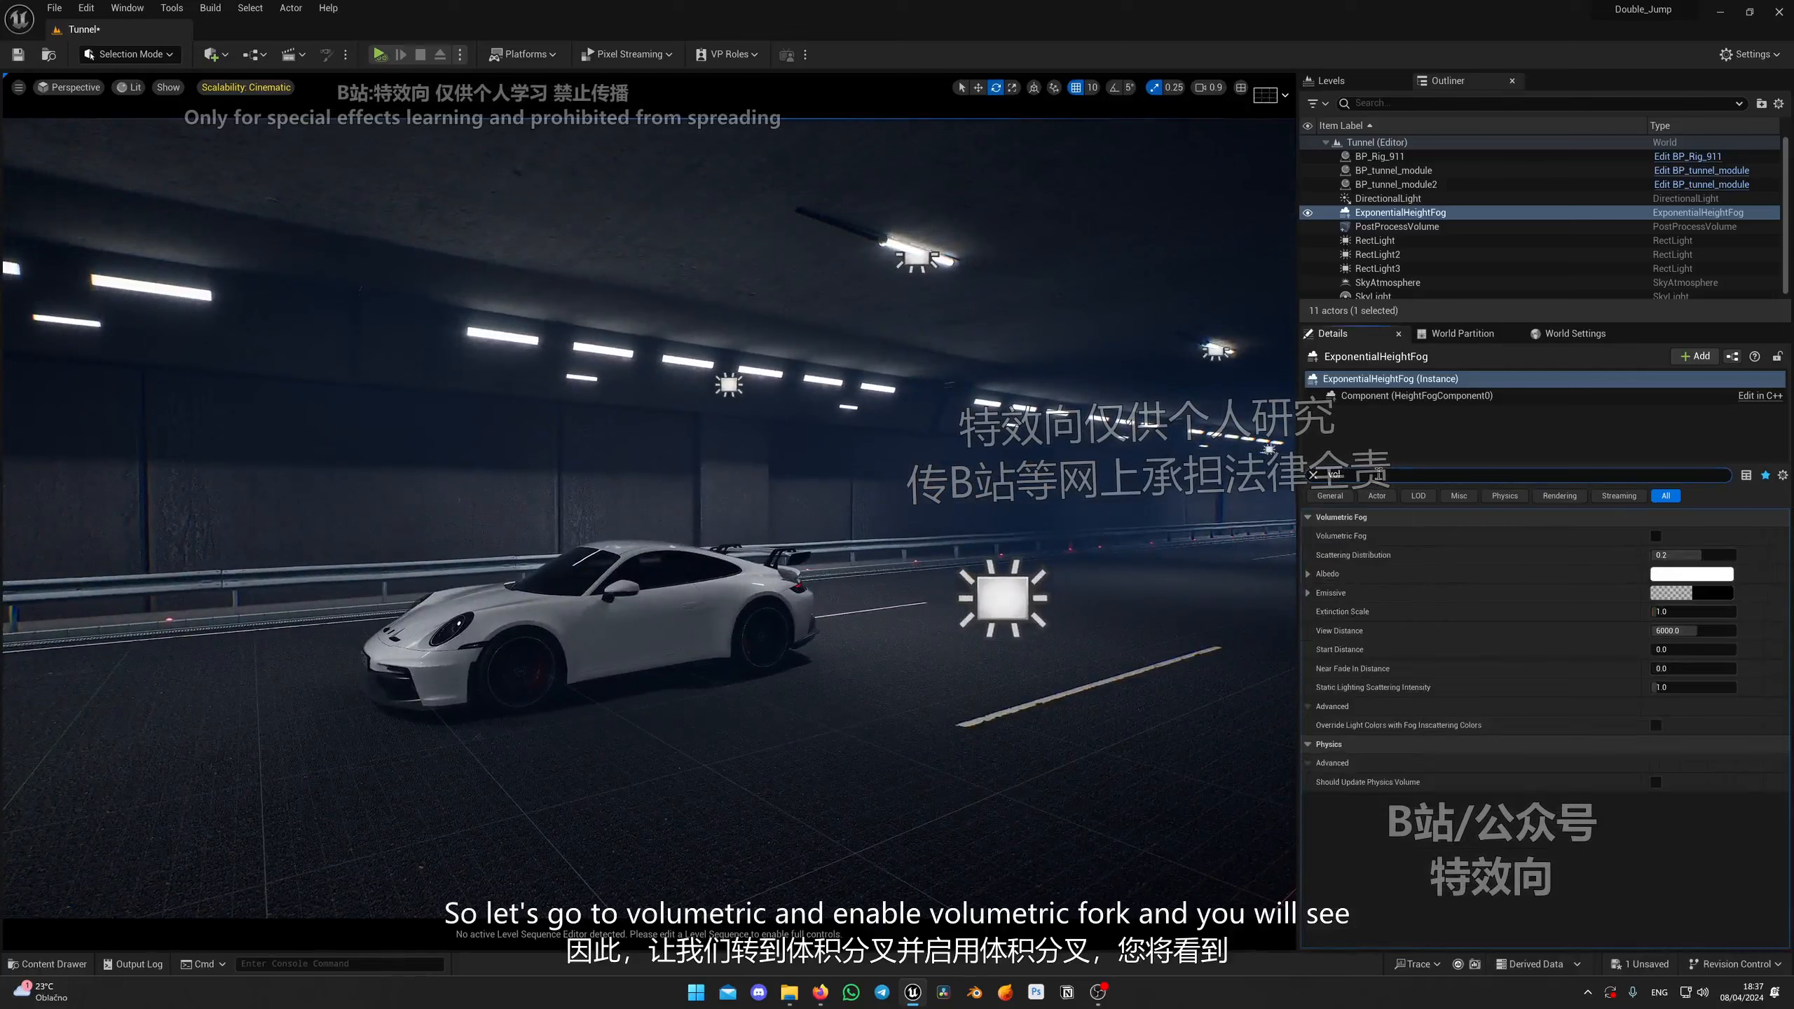
click(1656, 535)
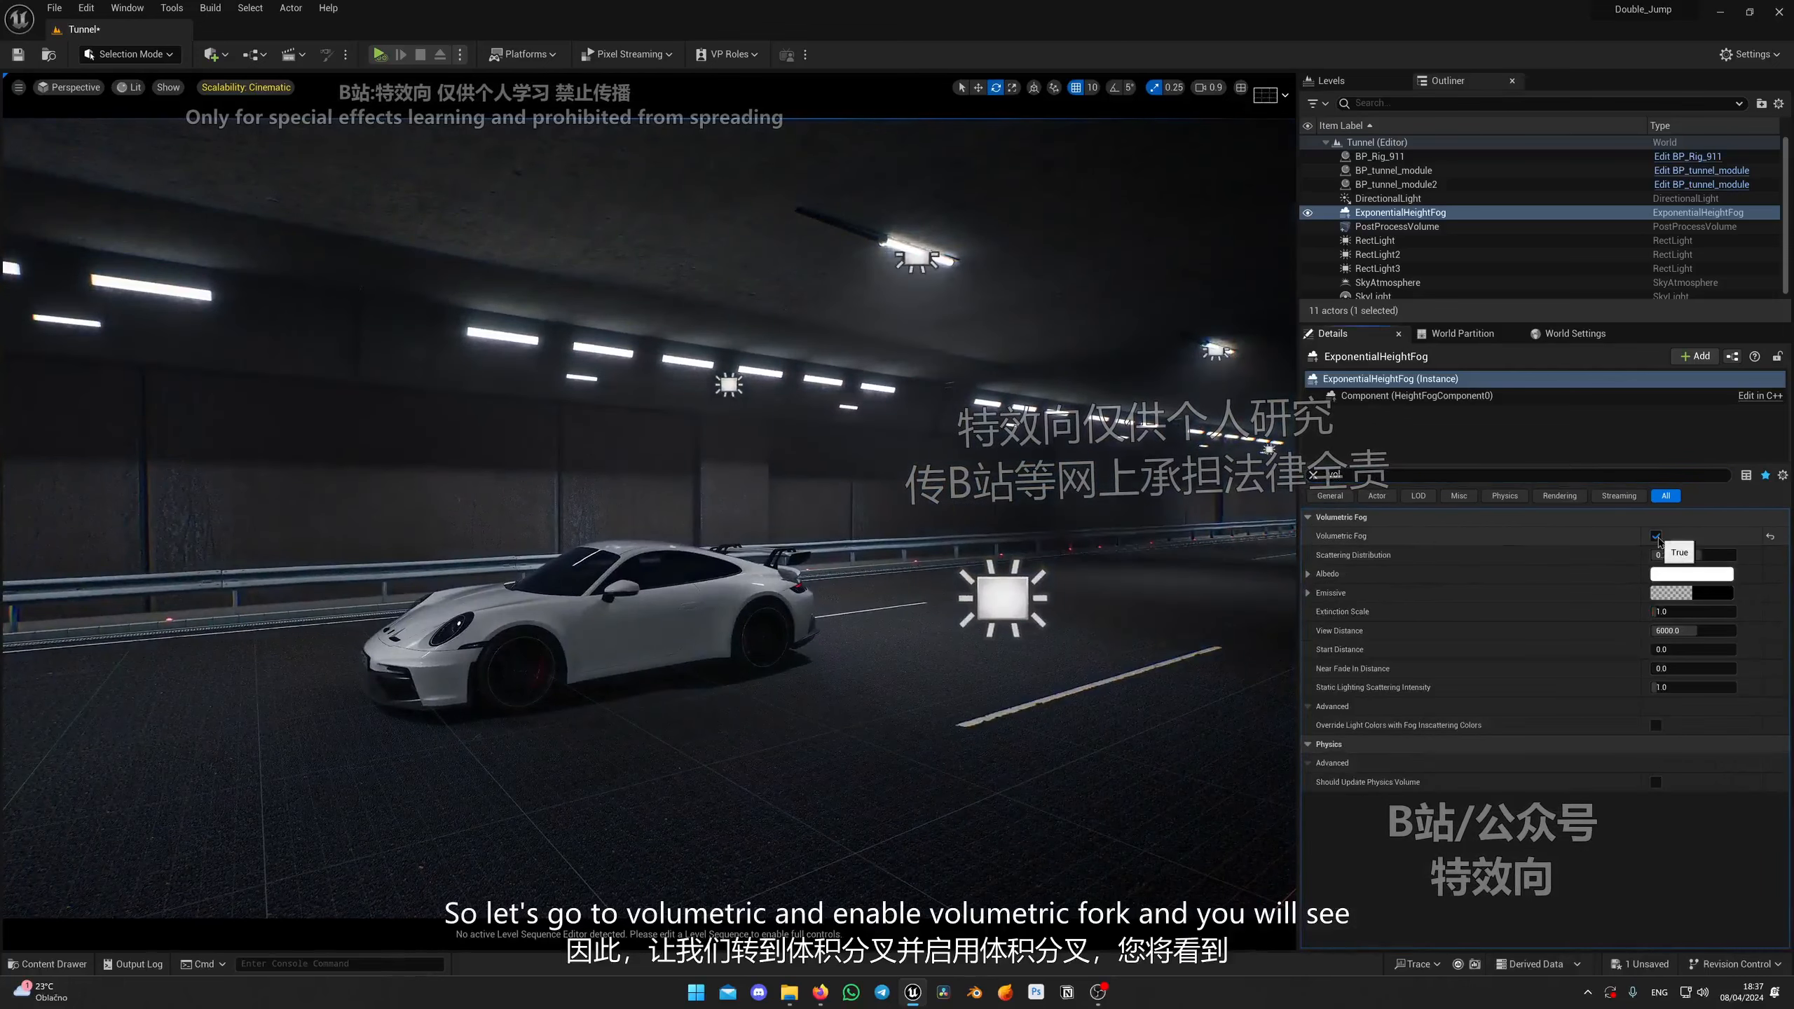
Step: Toggle Volumetric Fog off and on to compare the tunnel atmosphere
right_drag(1236, 455, 1299, 368)
right_drag(817, 259, 717, 415)
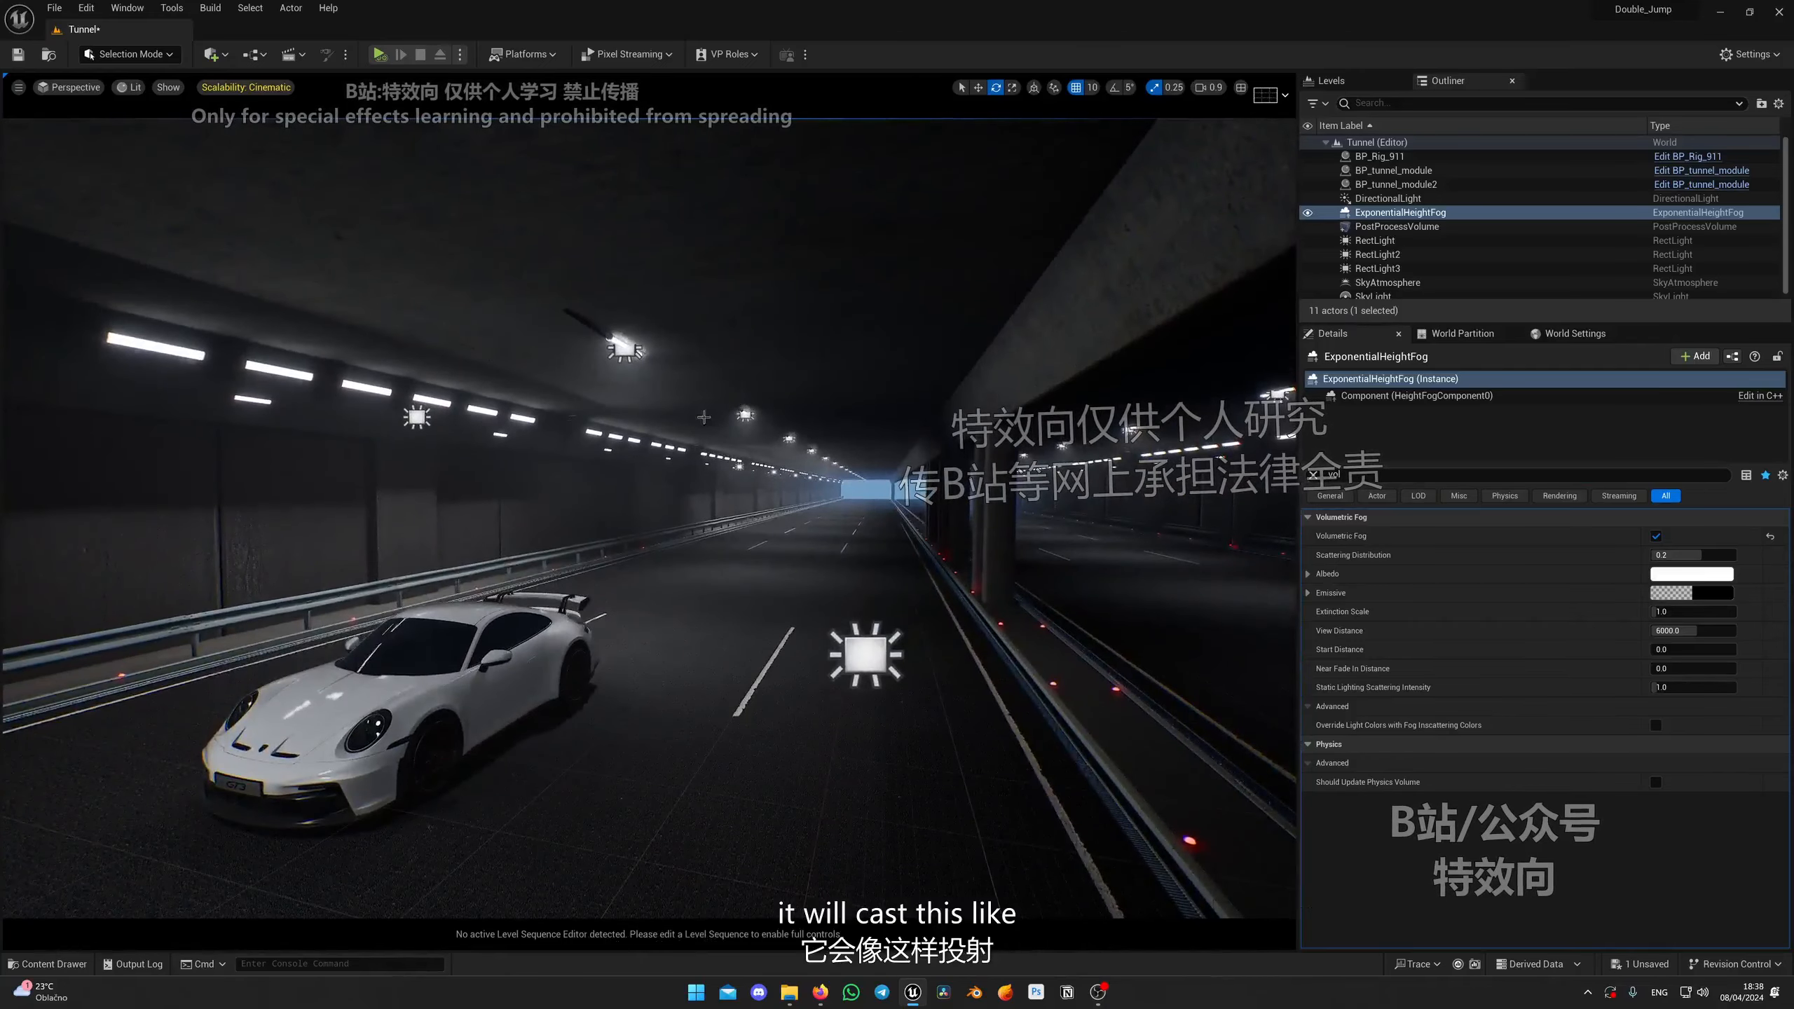
click(1655, 536)
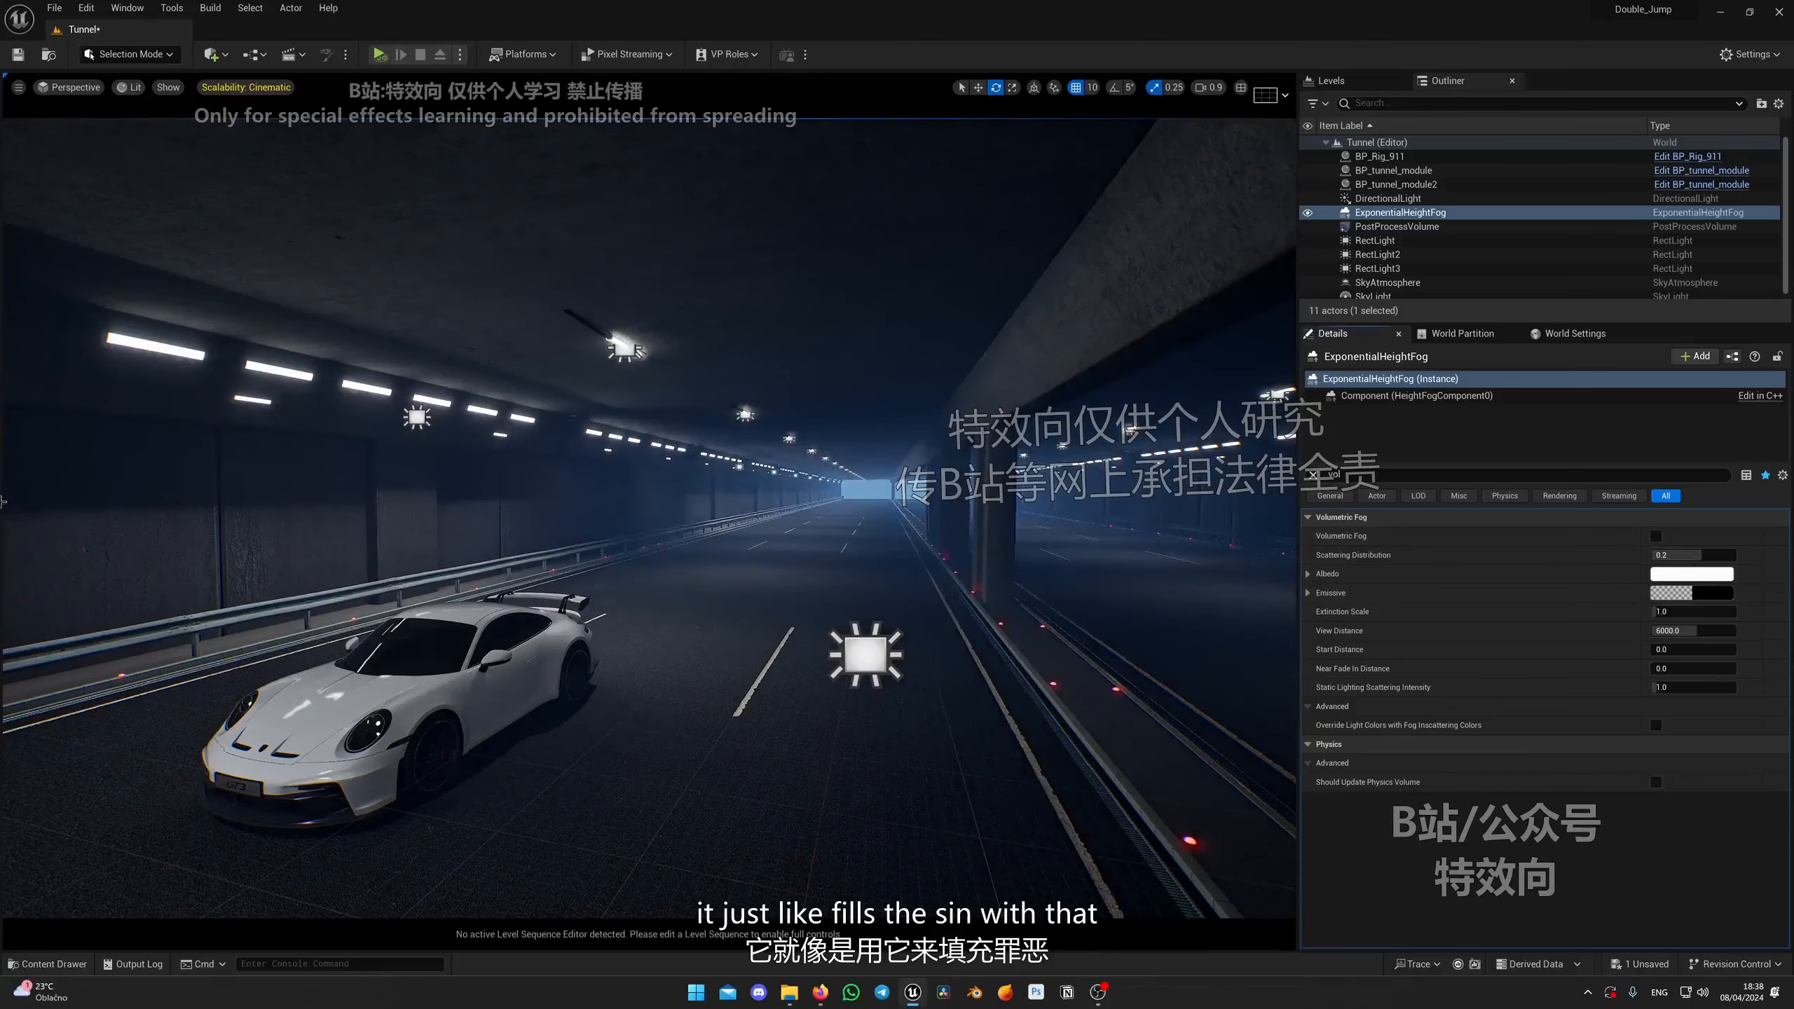
click(1655, 536)
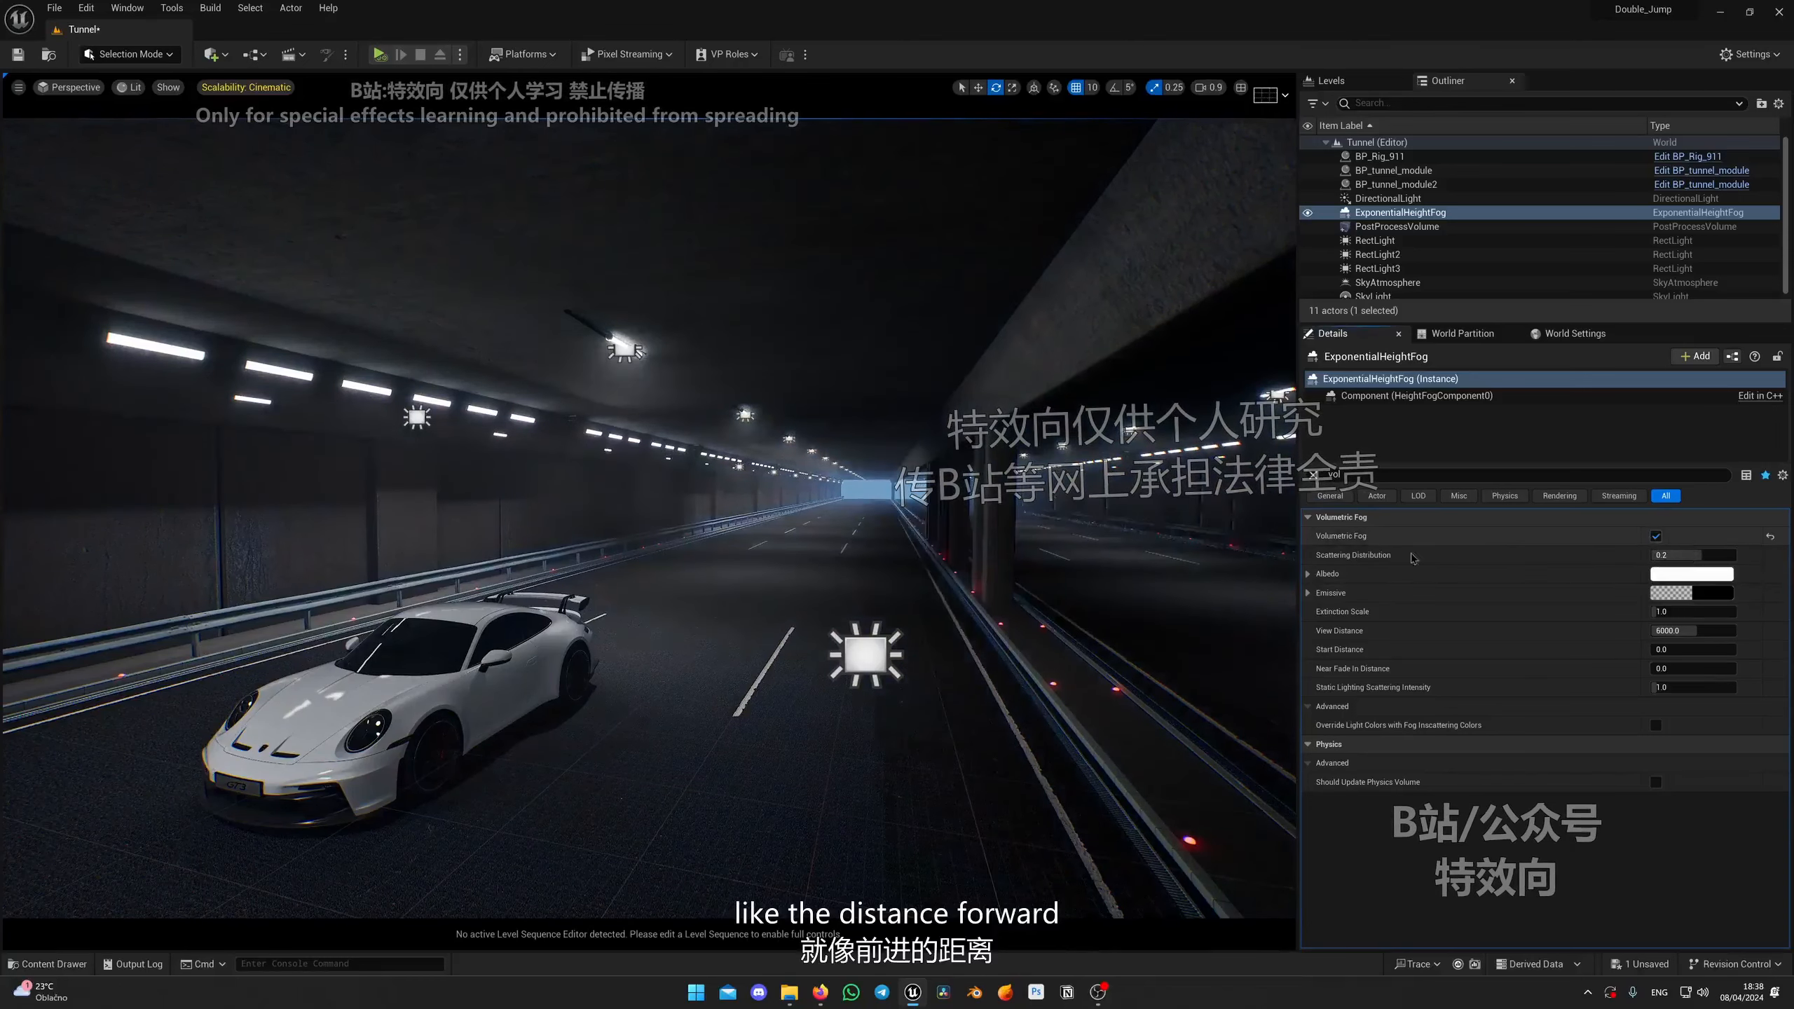
right_drag(718, 281, 719, 282)
right_drag(754, 478, 768, 426)
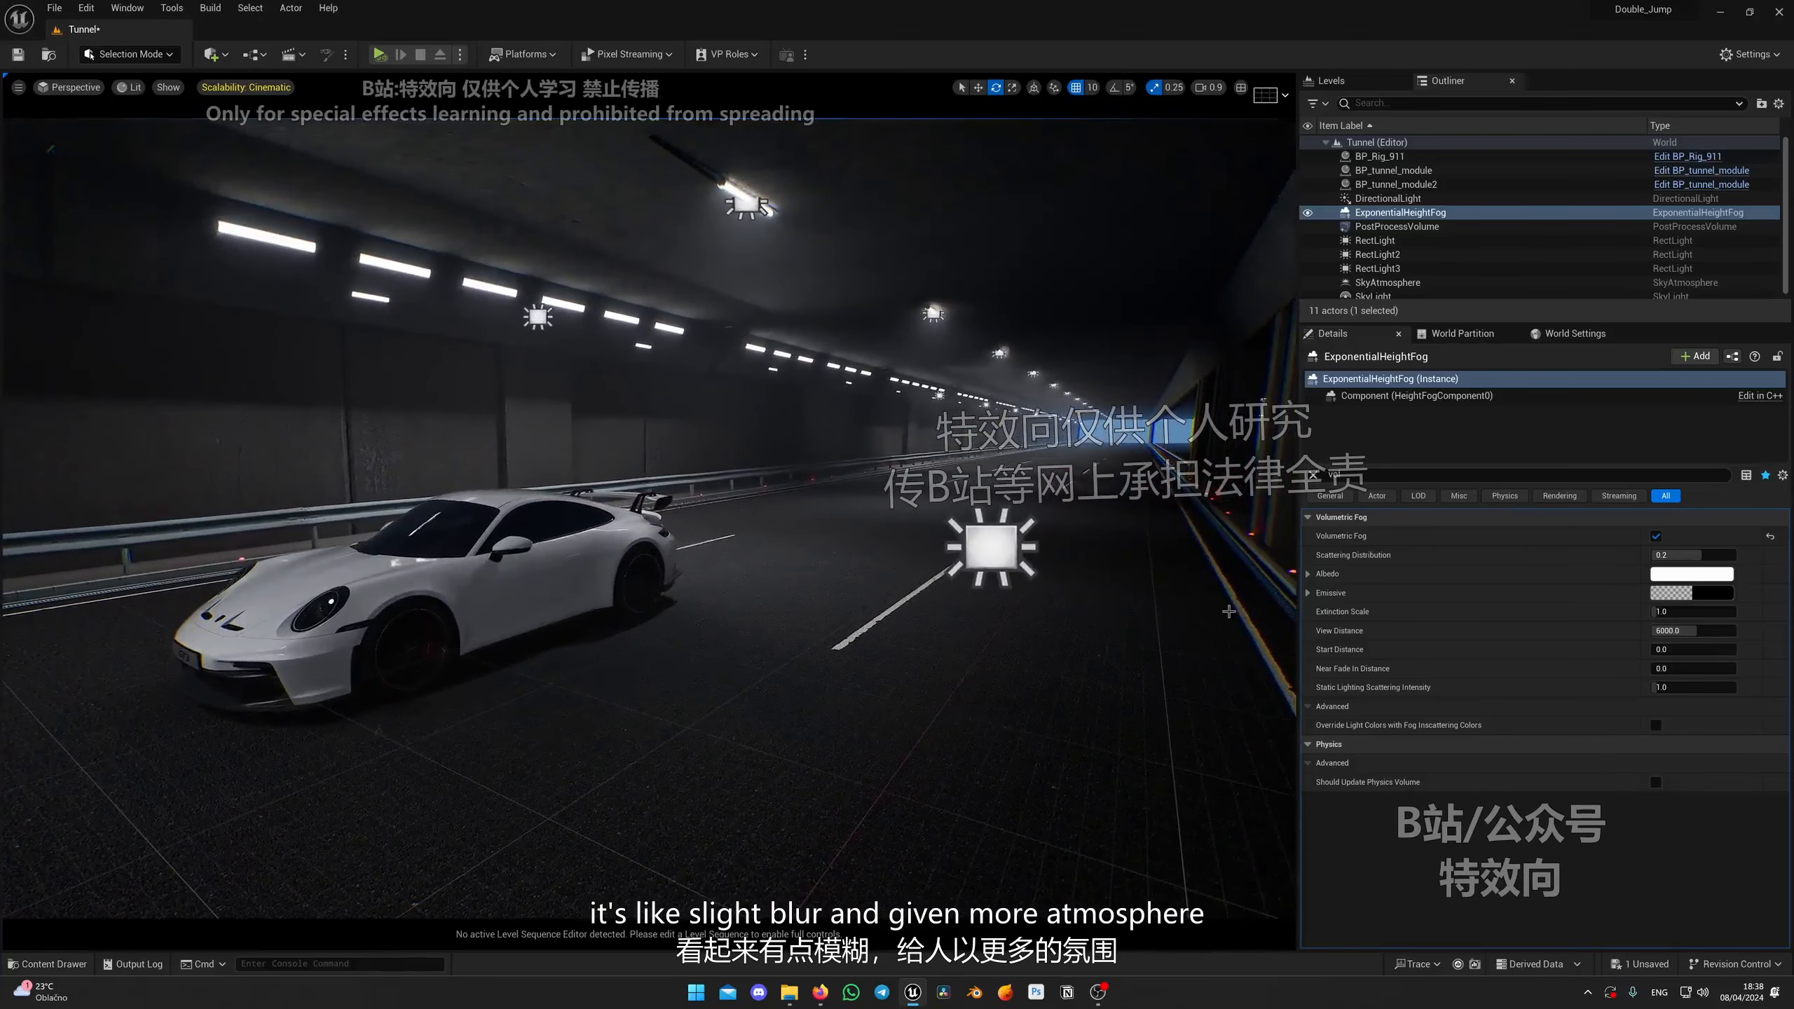
Step: Select the rectangle light and raise its Intensity to about 18.6 cd
click(1312, 475)
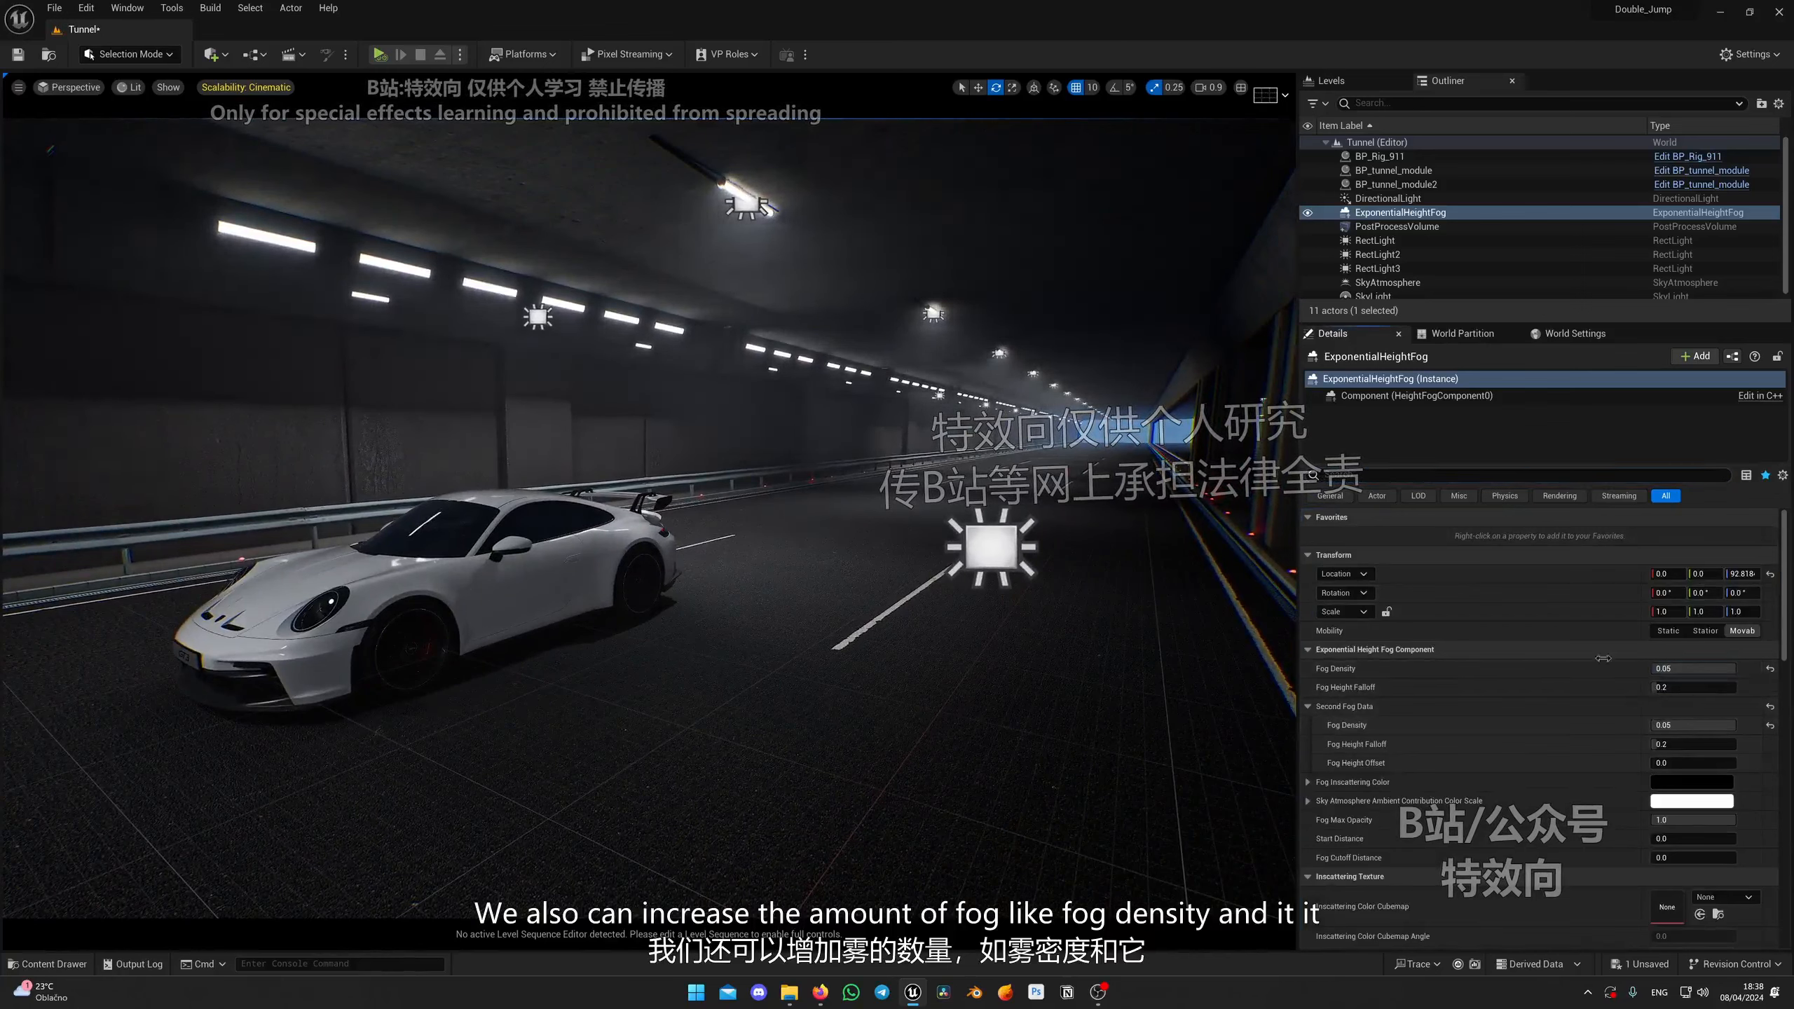
right_drag(757, 651, 757, 651)
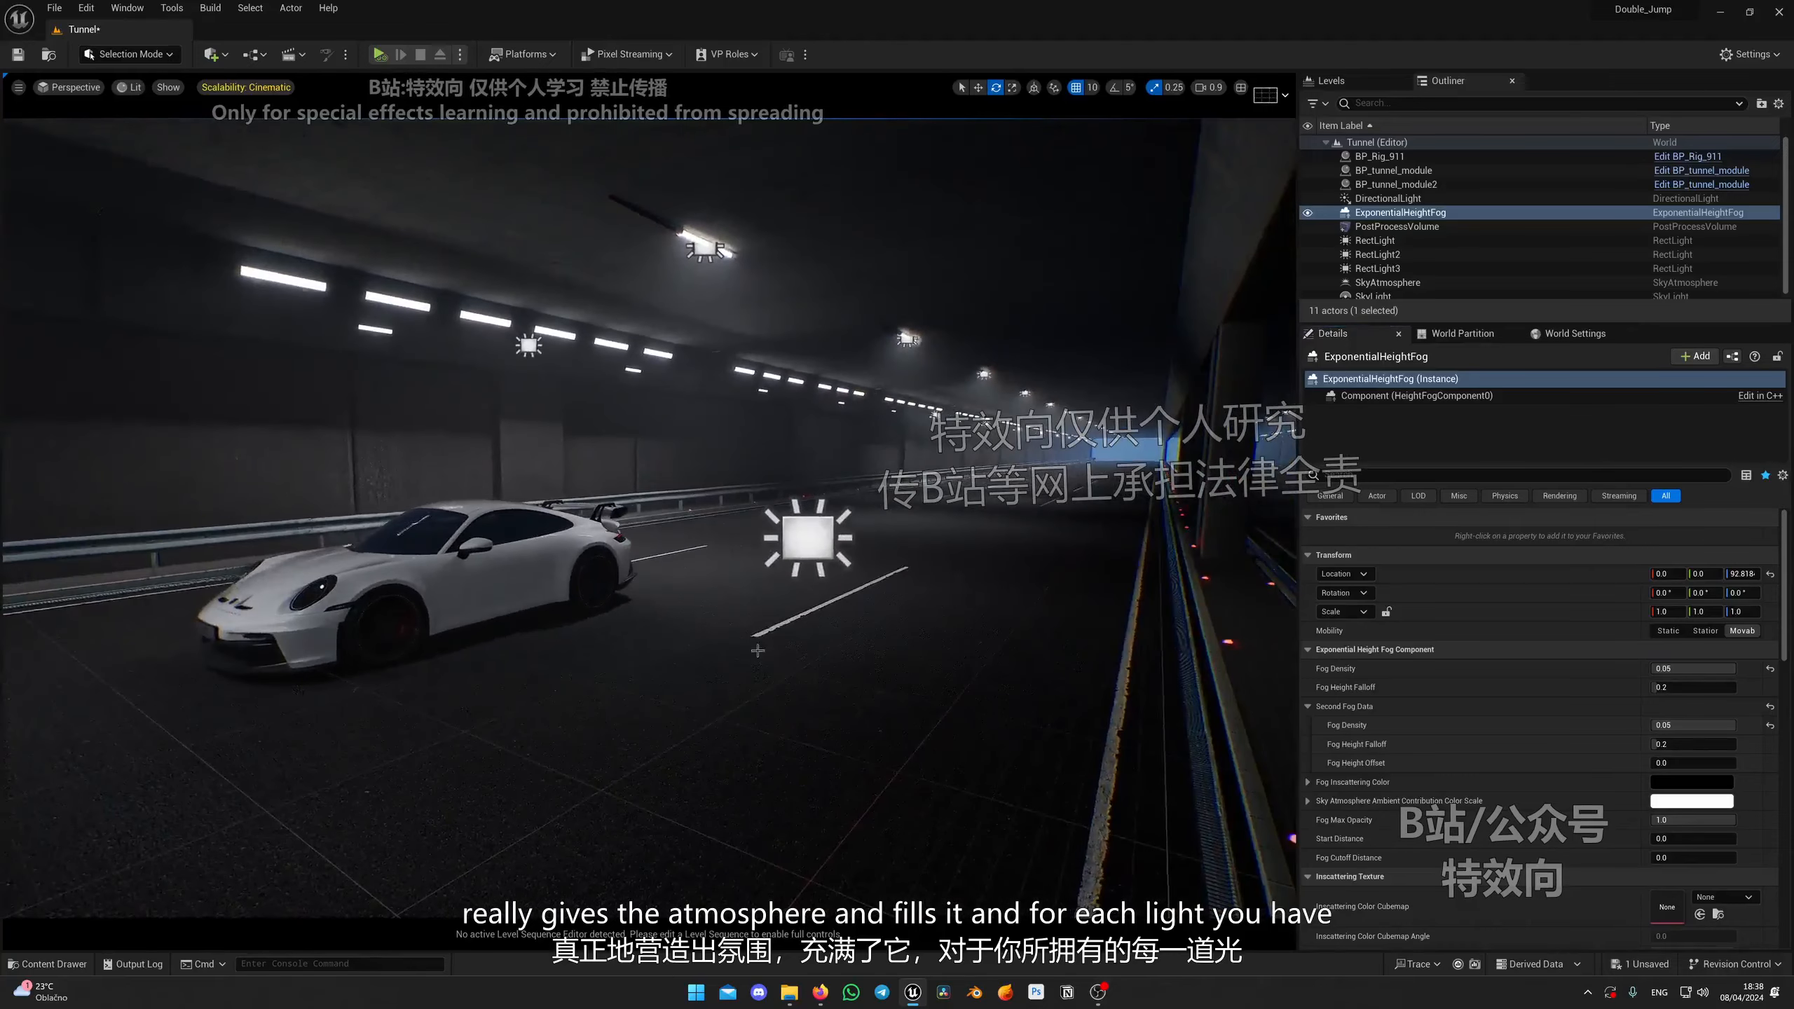
click(800, 533)
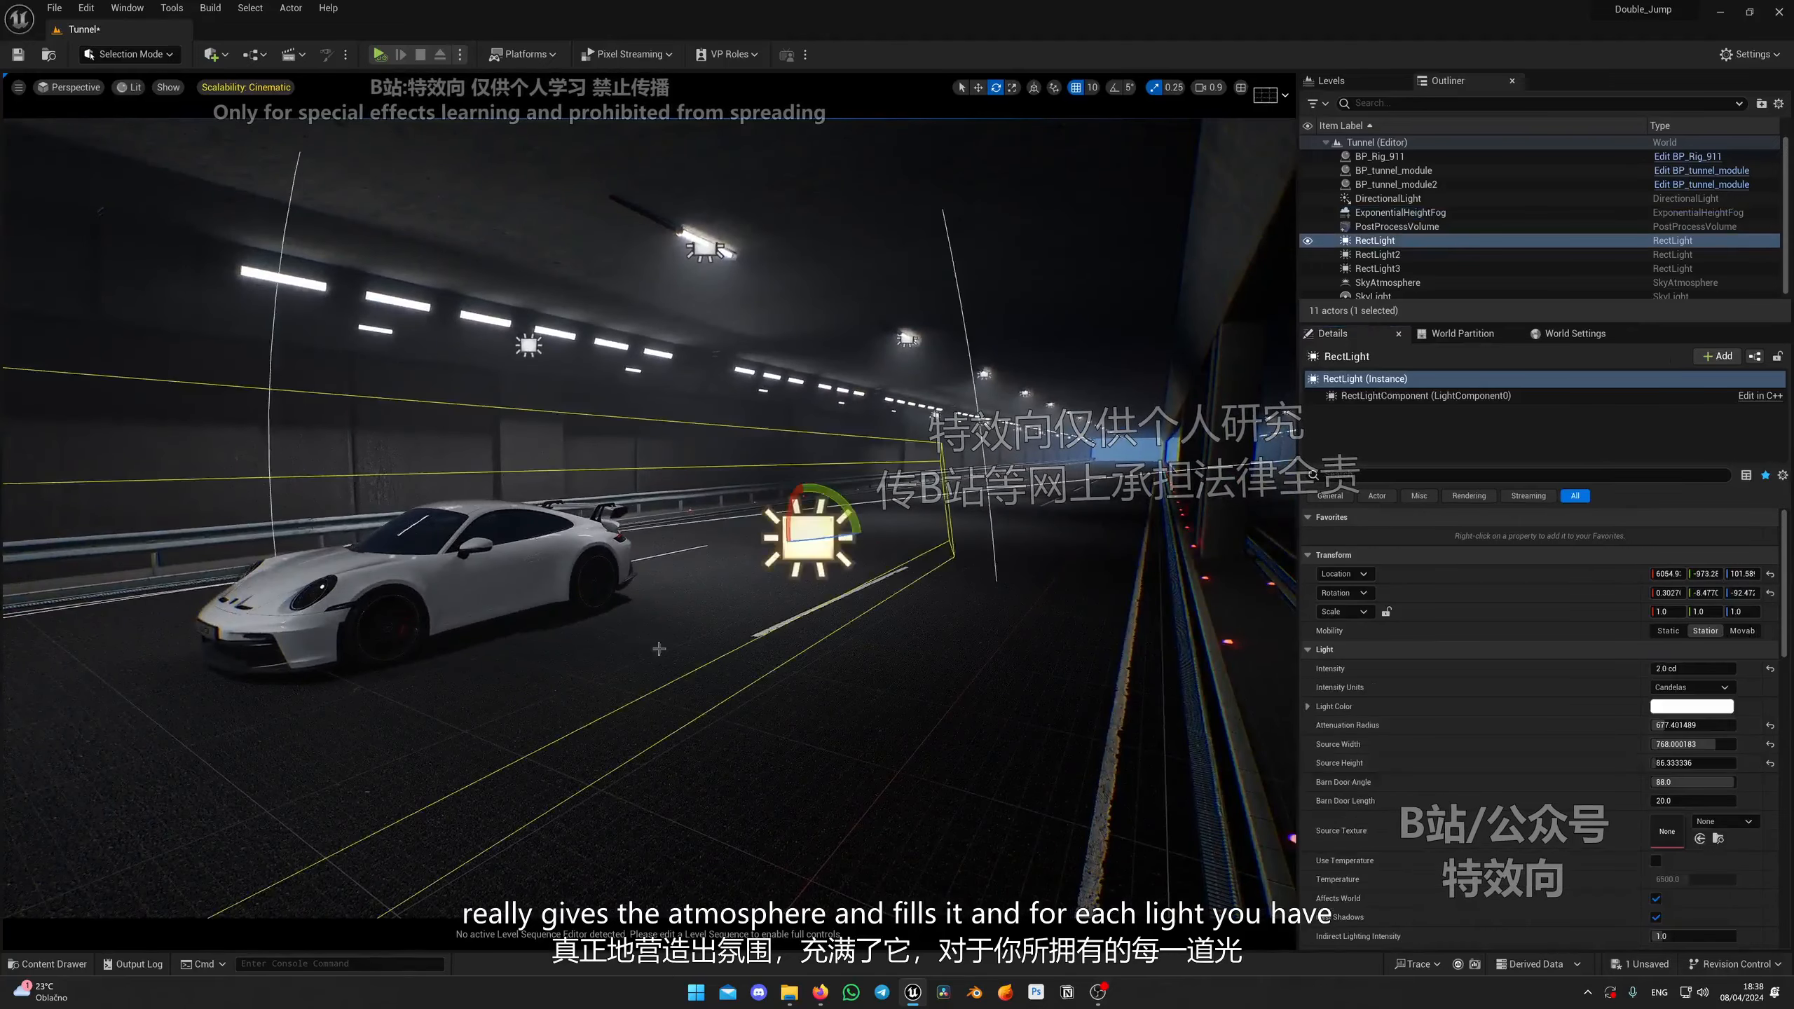
right_drag(800, 533, 800, 534)
right_drag(902, 502, 986, 520)
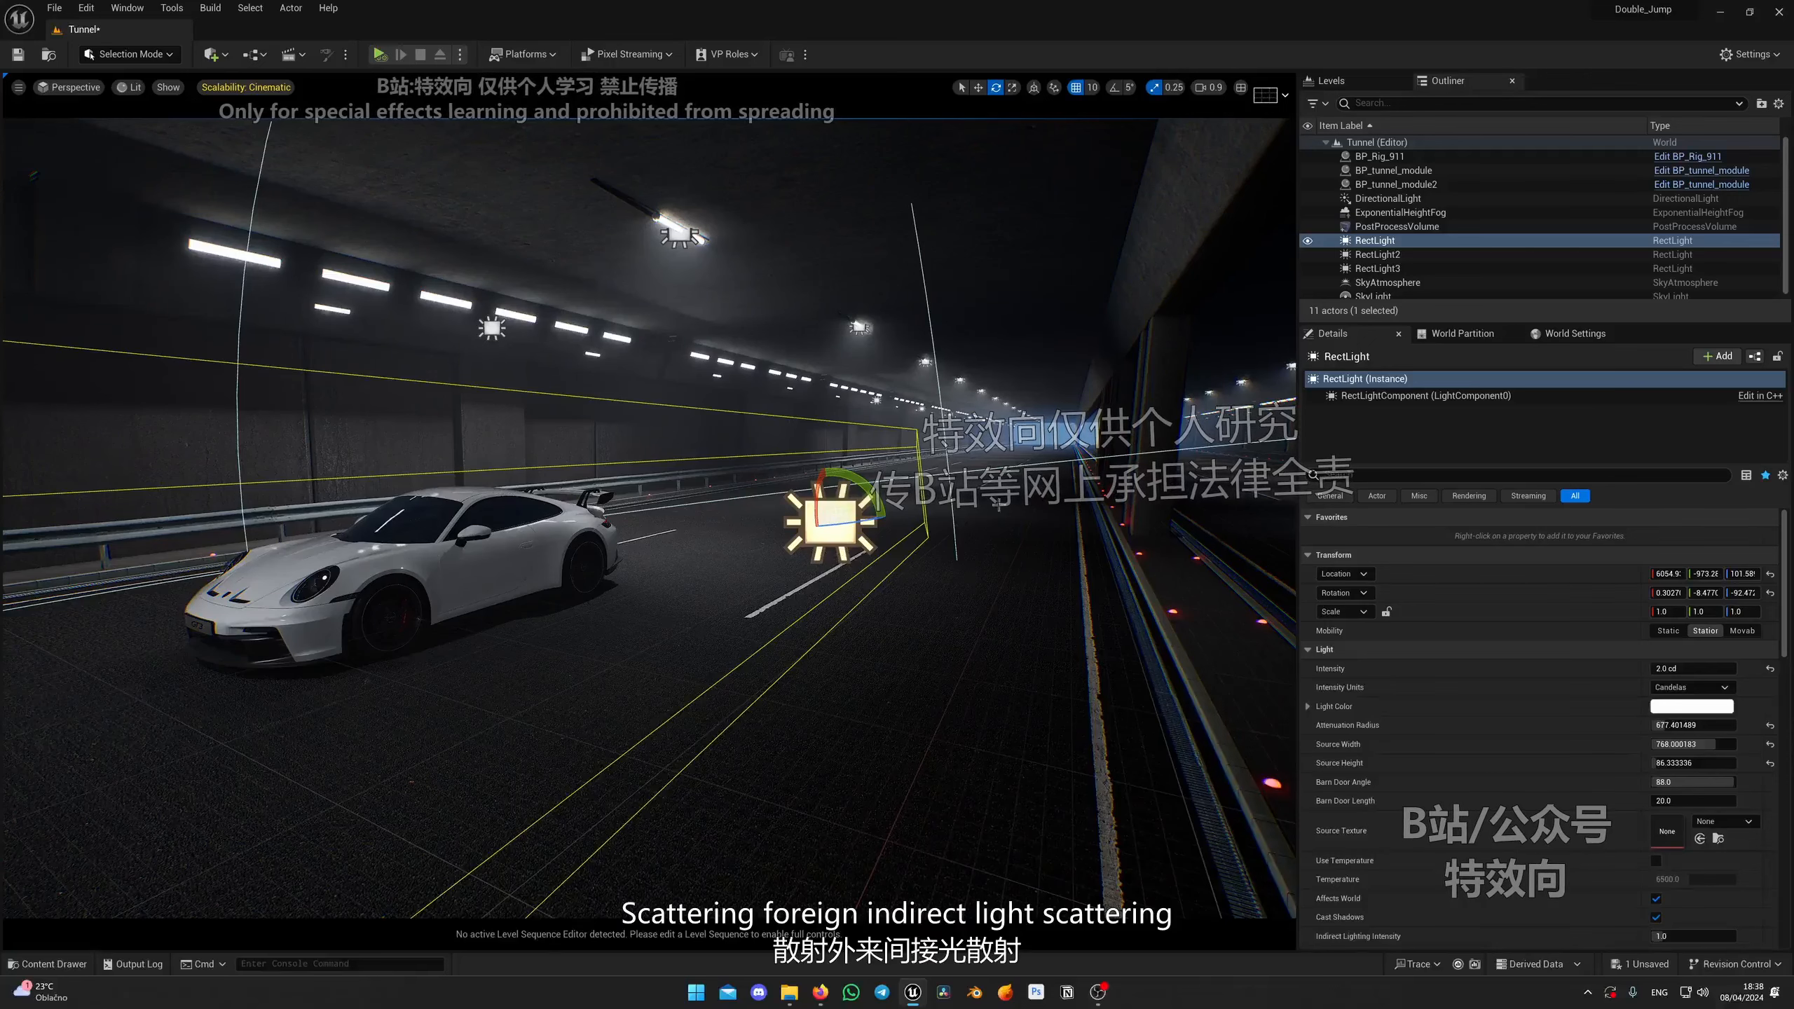
right_drag(976, 562, 976, 562)
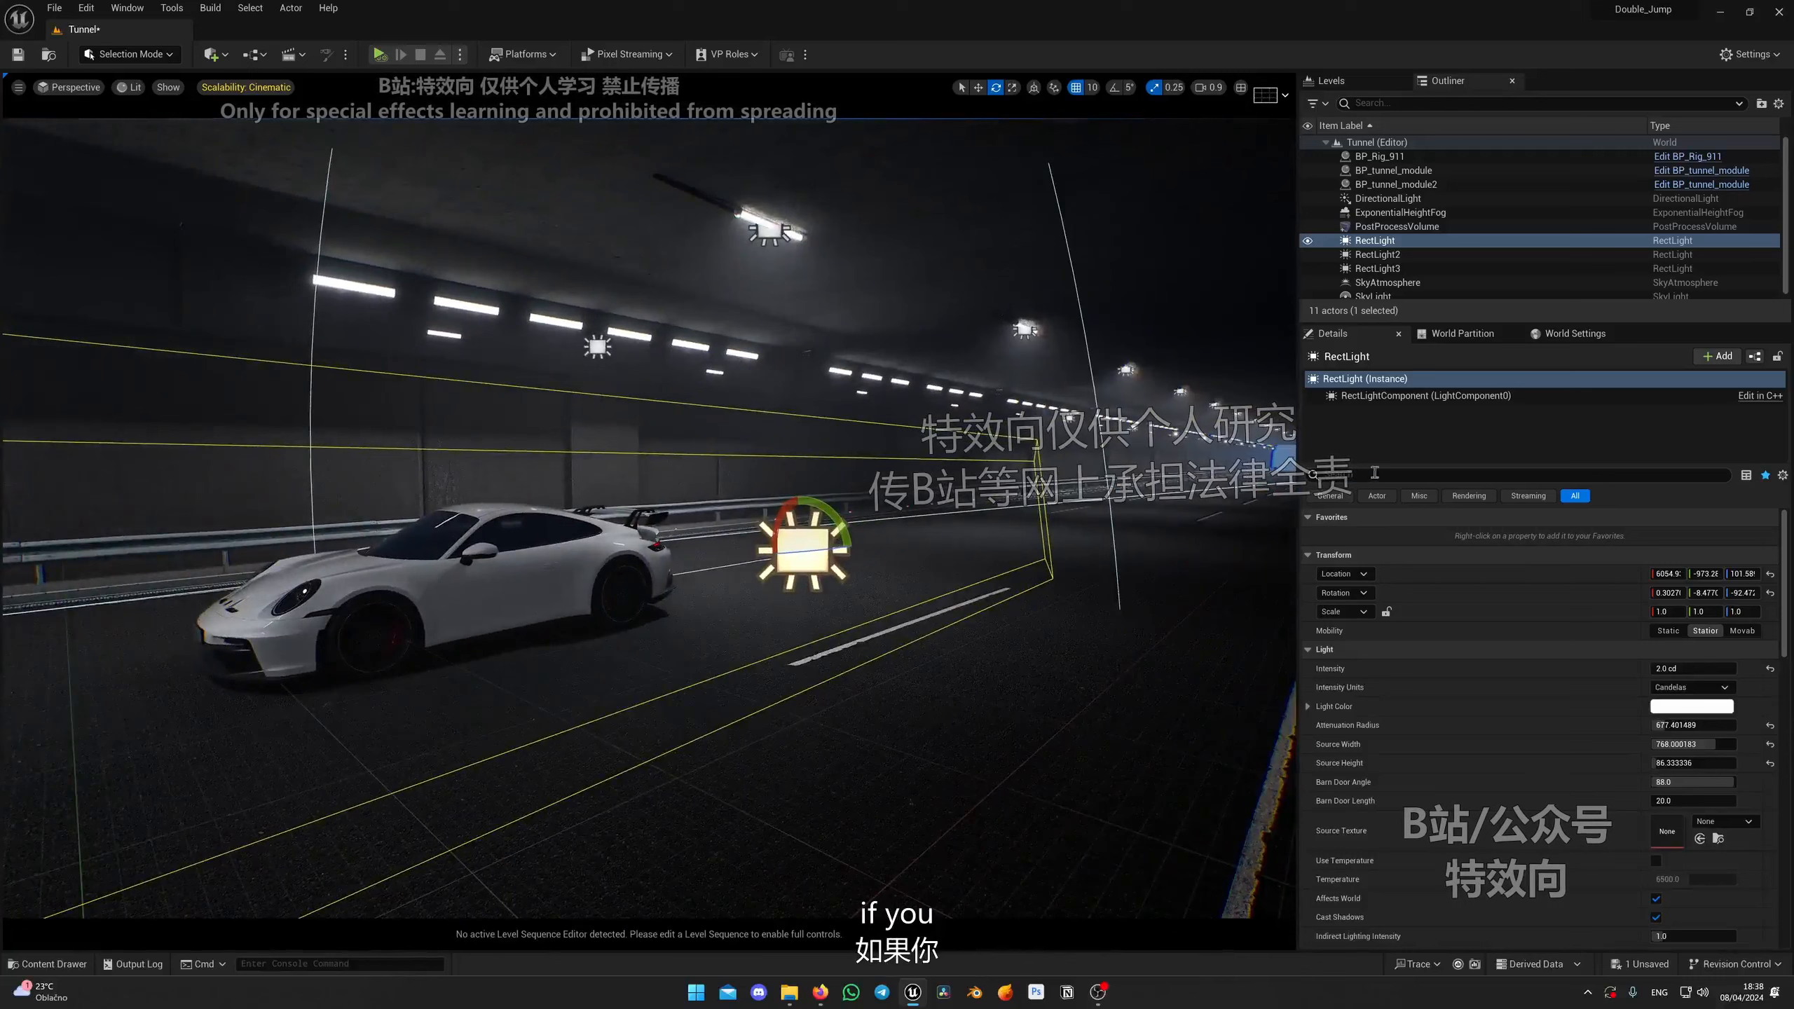
click(1391, 473)
text(sca)
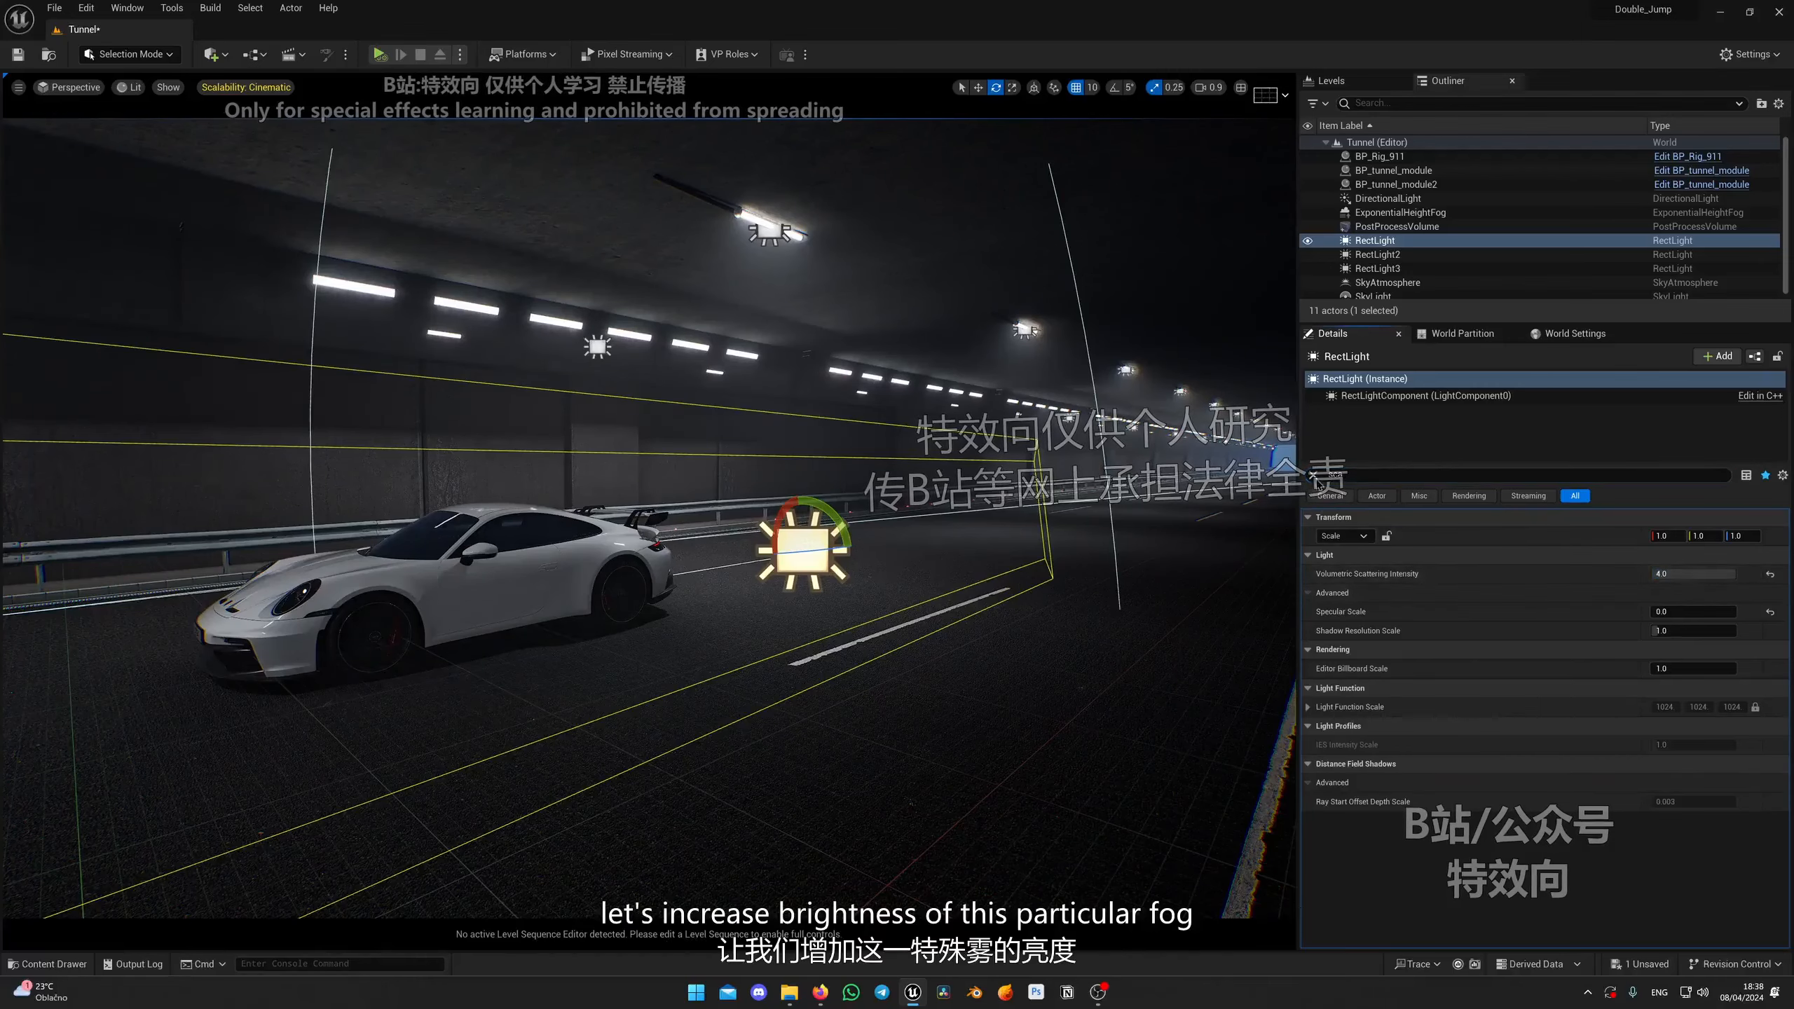
click(1313, 475)
right_drag(1159, 526, 1158, 526)
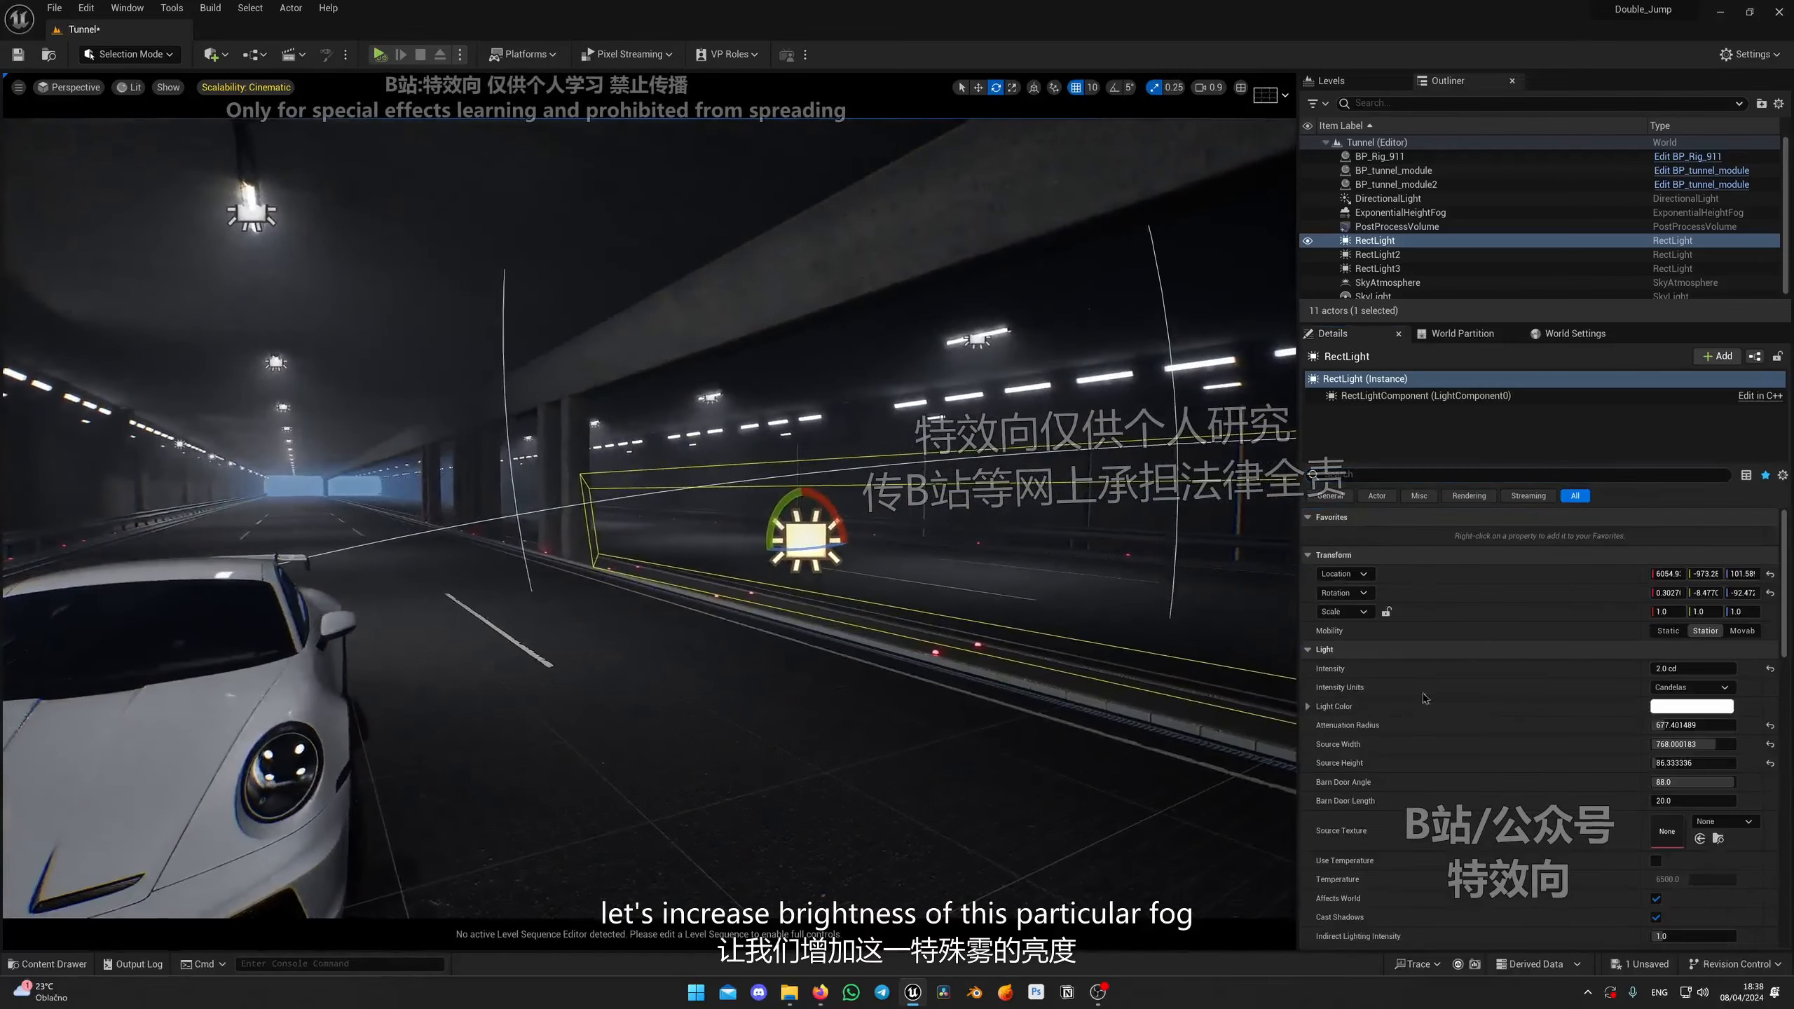
drag(1685, 669, 1699, 669)
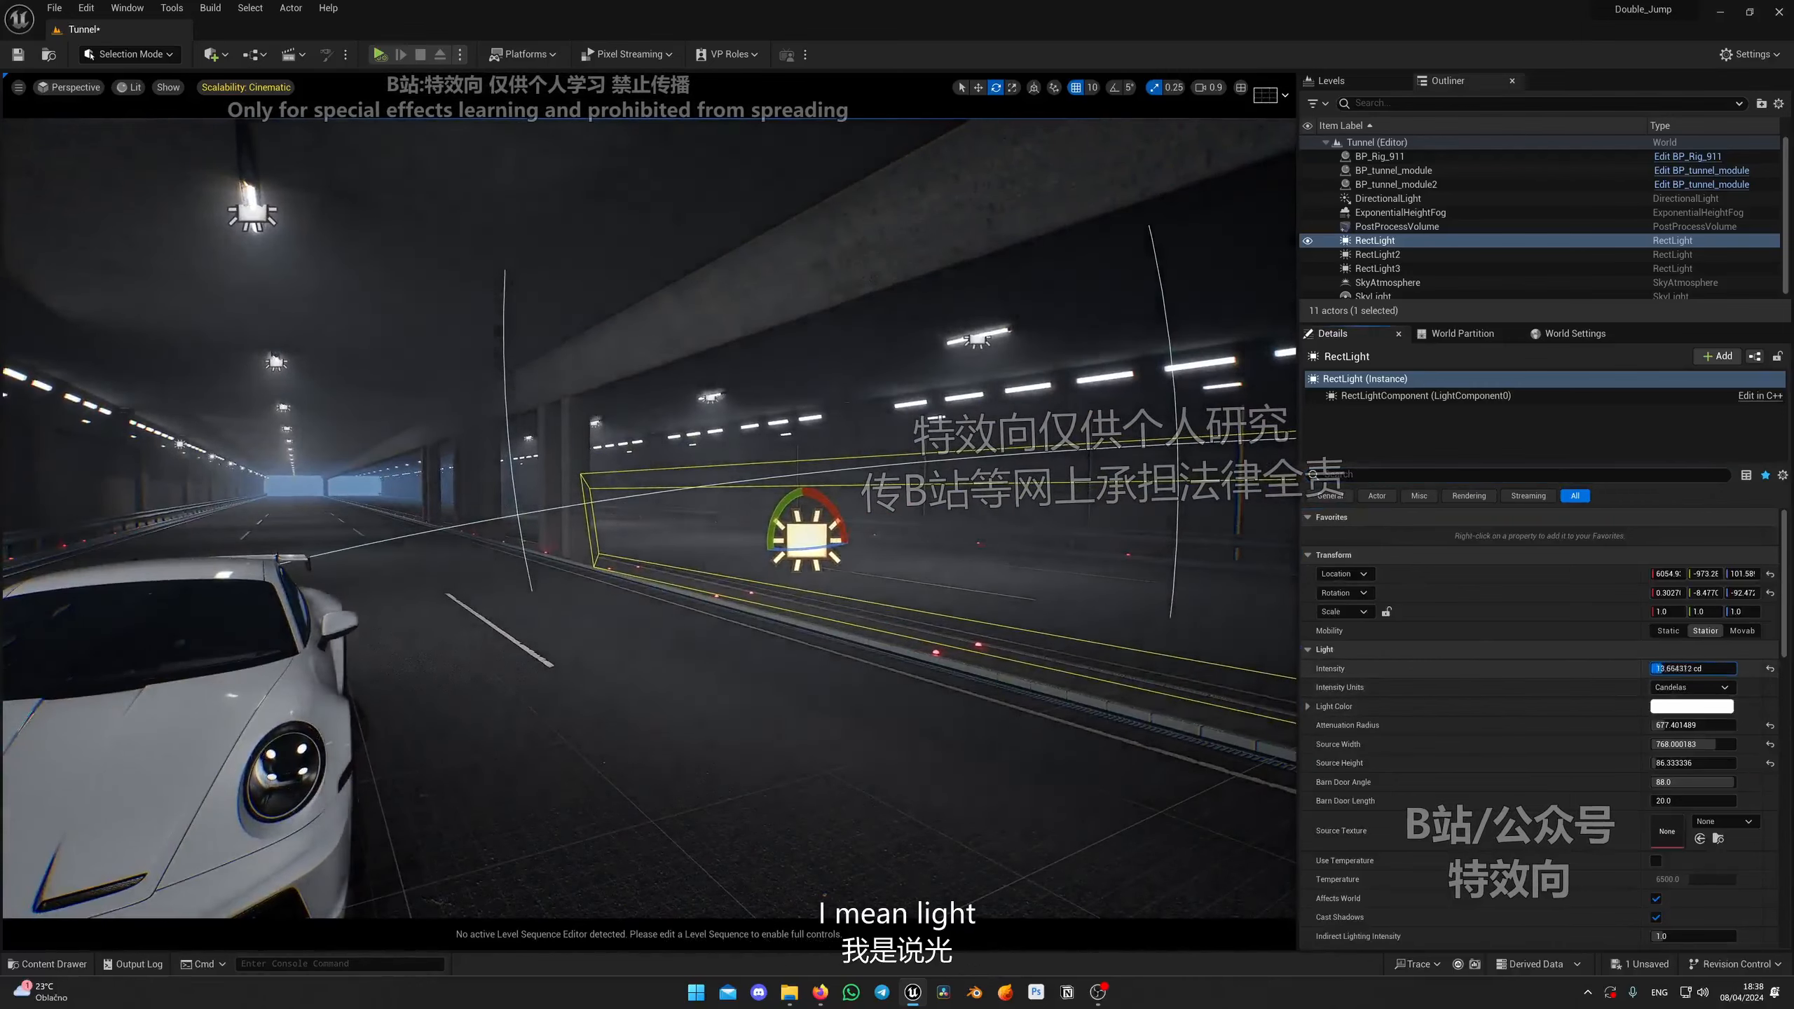
right_drag(1158, 527, 1159, 526)
right_drag(873, 527, 873, 526)
right_drag(1060, 495, 1060, 495)
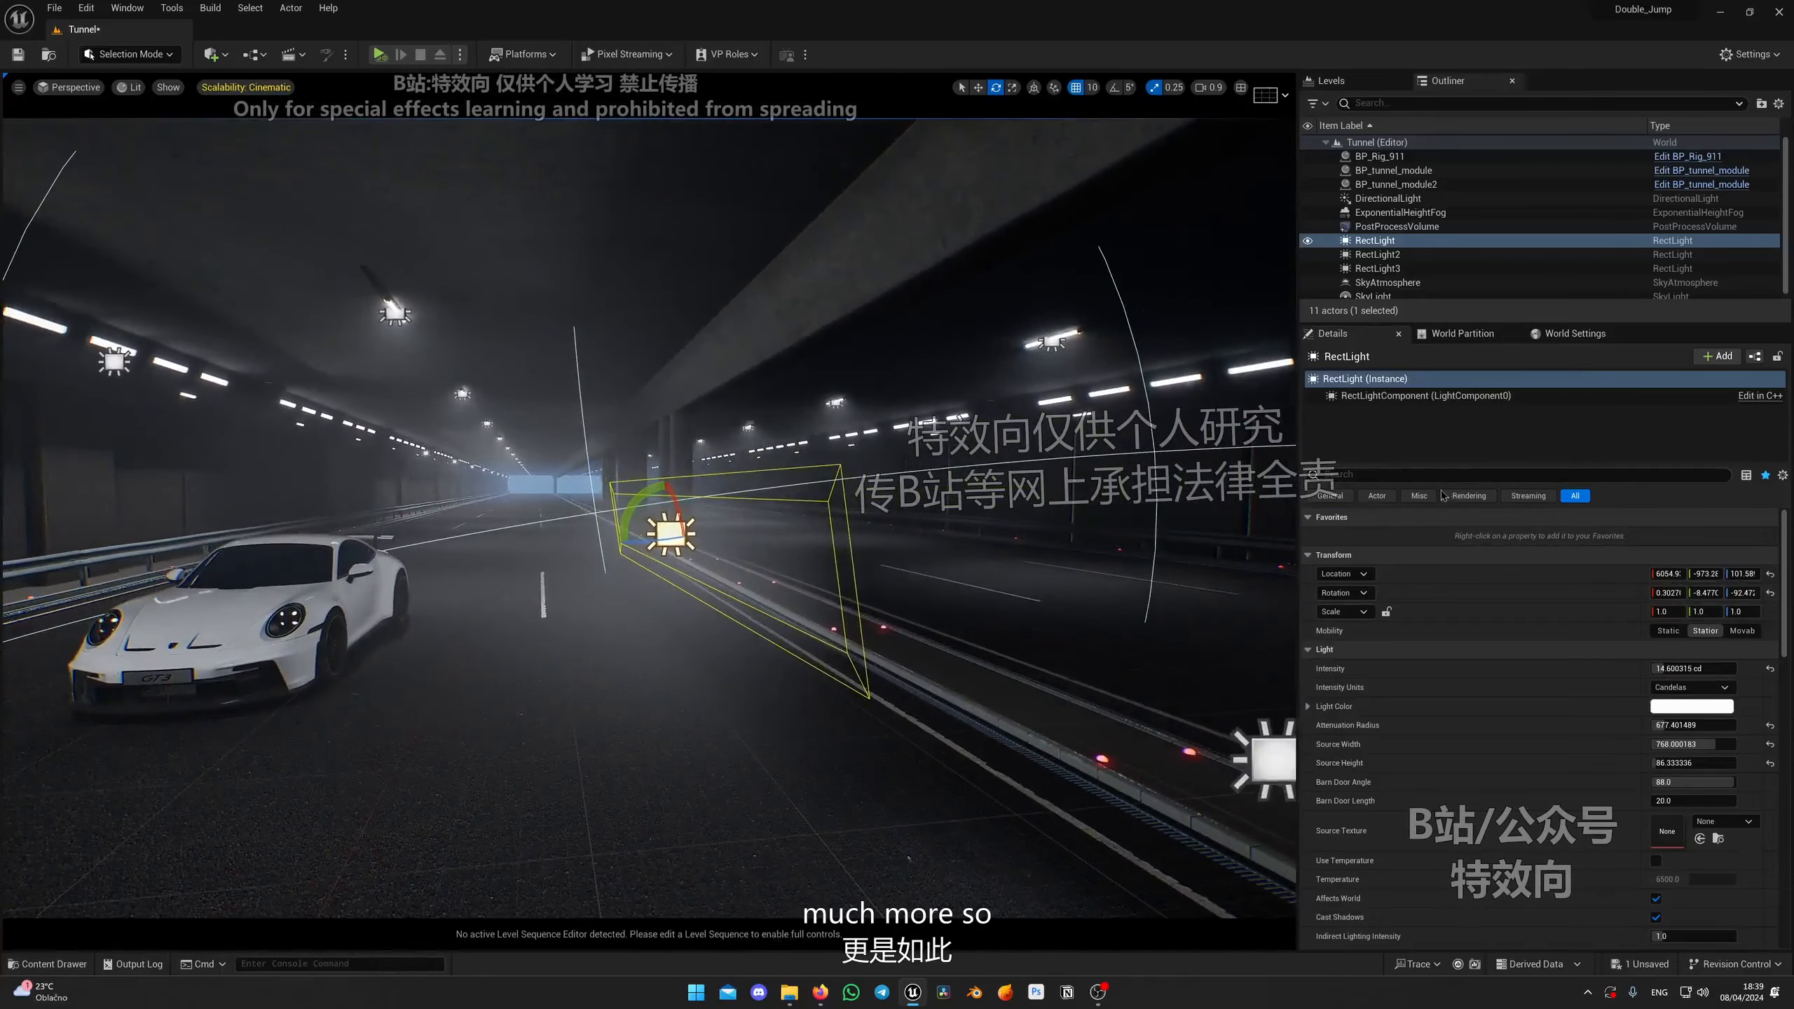
Step: Filter the rectangle light's details for sca and set its Volumetric Scattering Intensity to about 3.3
click(1453, 477)
text(sca)
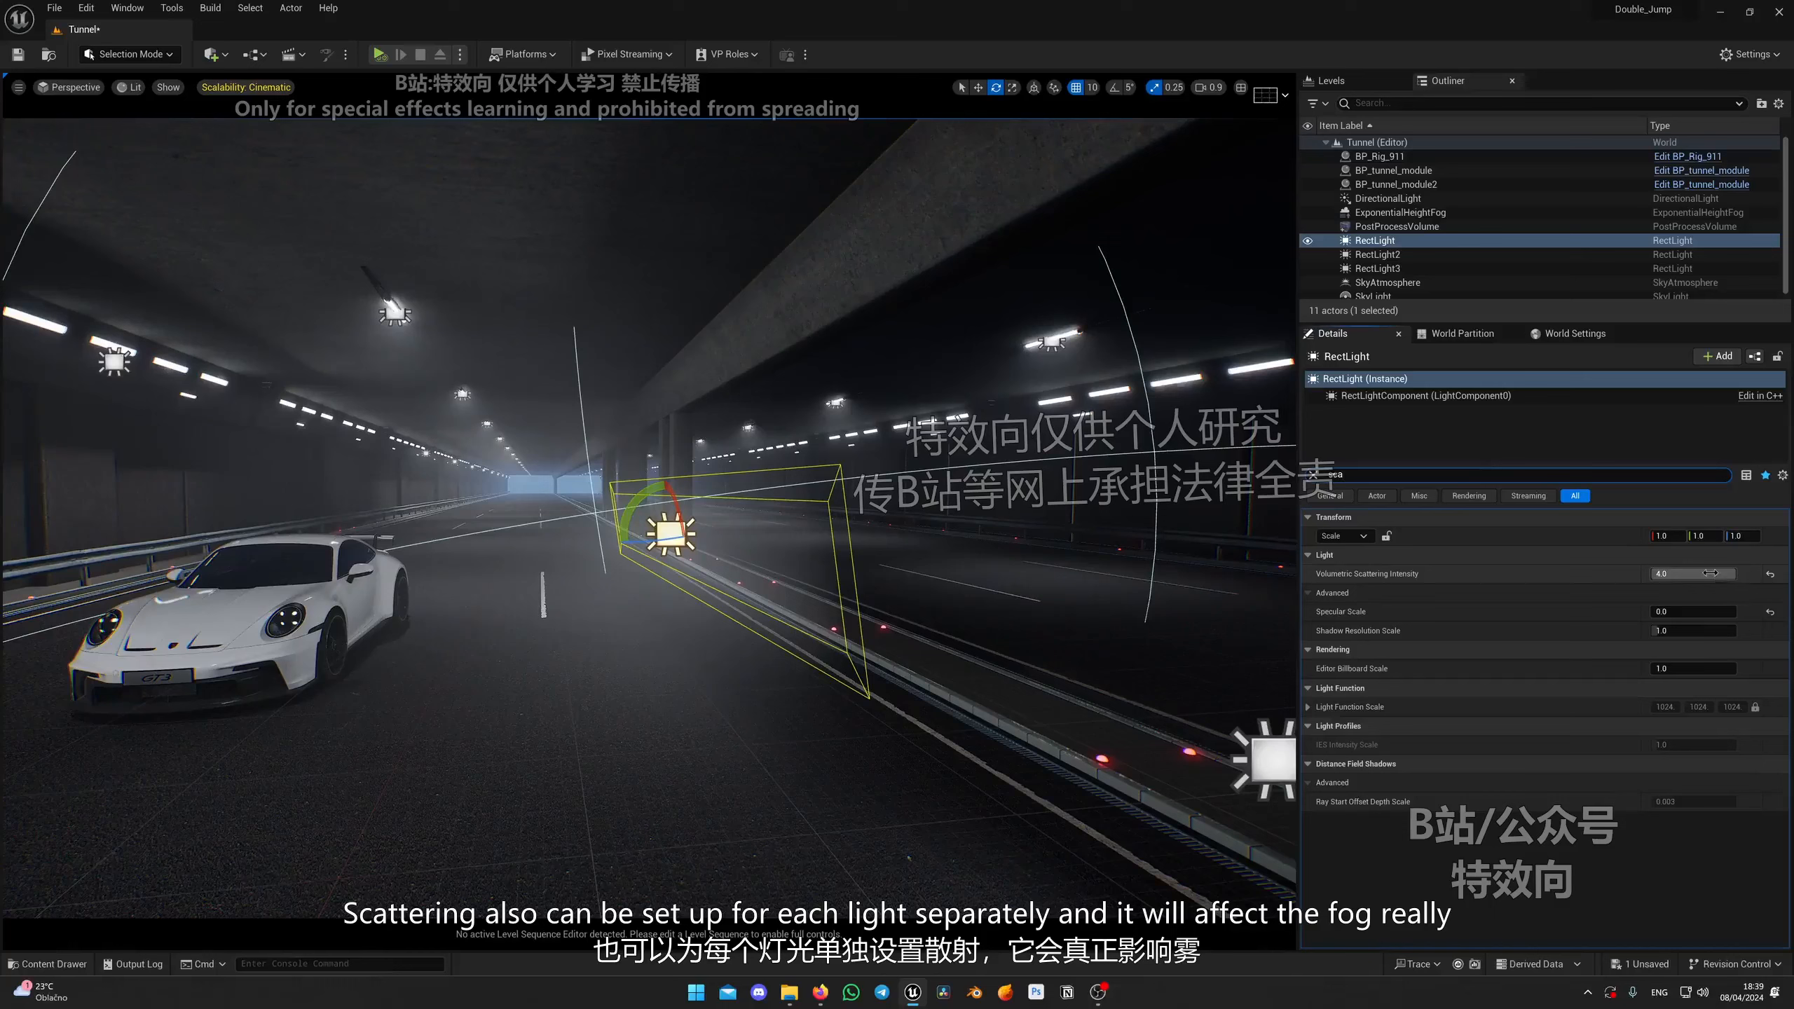
text(0.25)
key(Return)
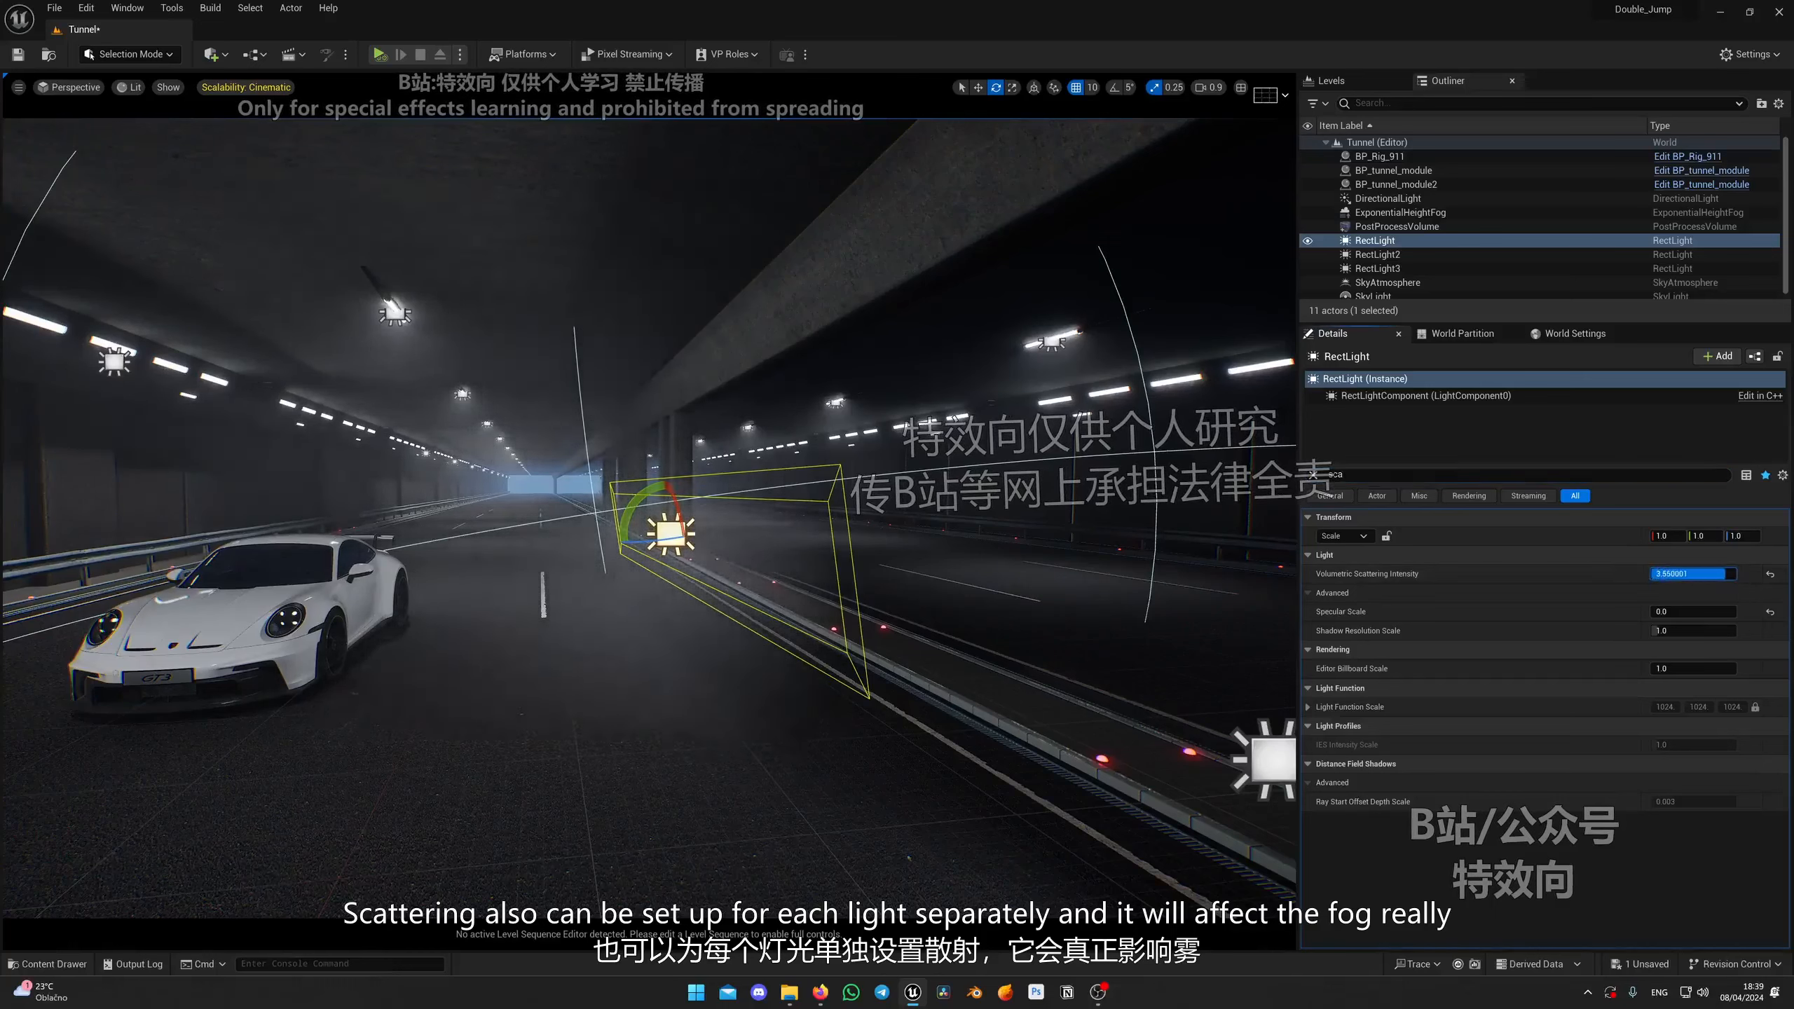
right_drag(777, 509, 628, 513)
Step: Place a new Spot Light in the tunnel scene near the car
key(e)
right_drag(904, 605, 869, 661)
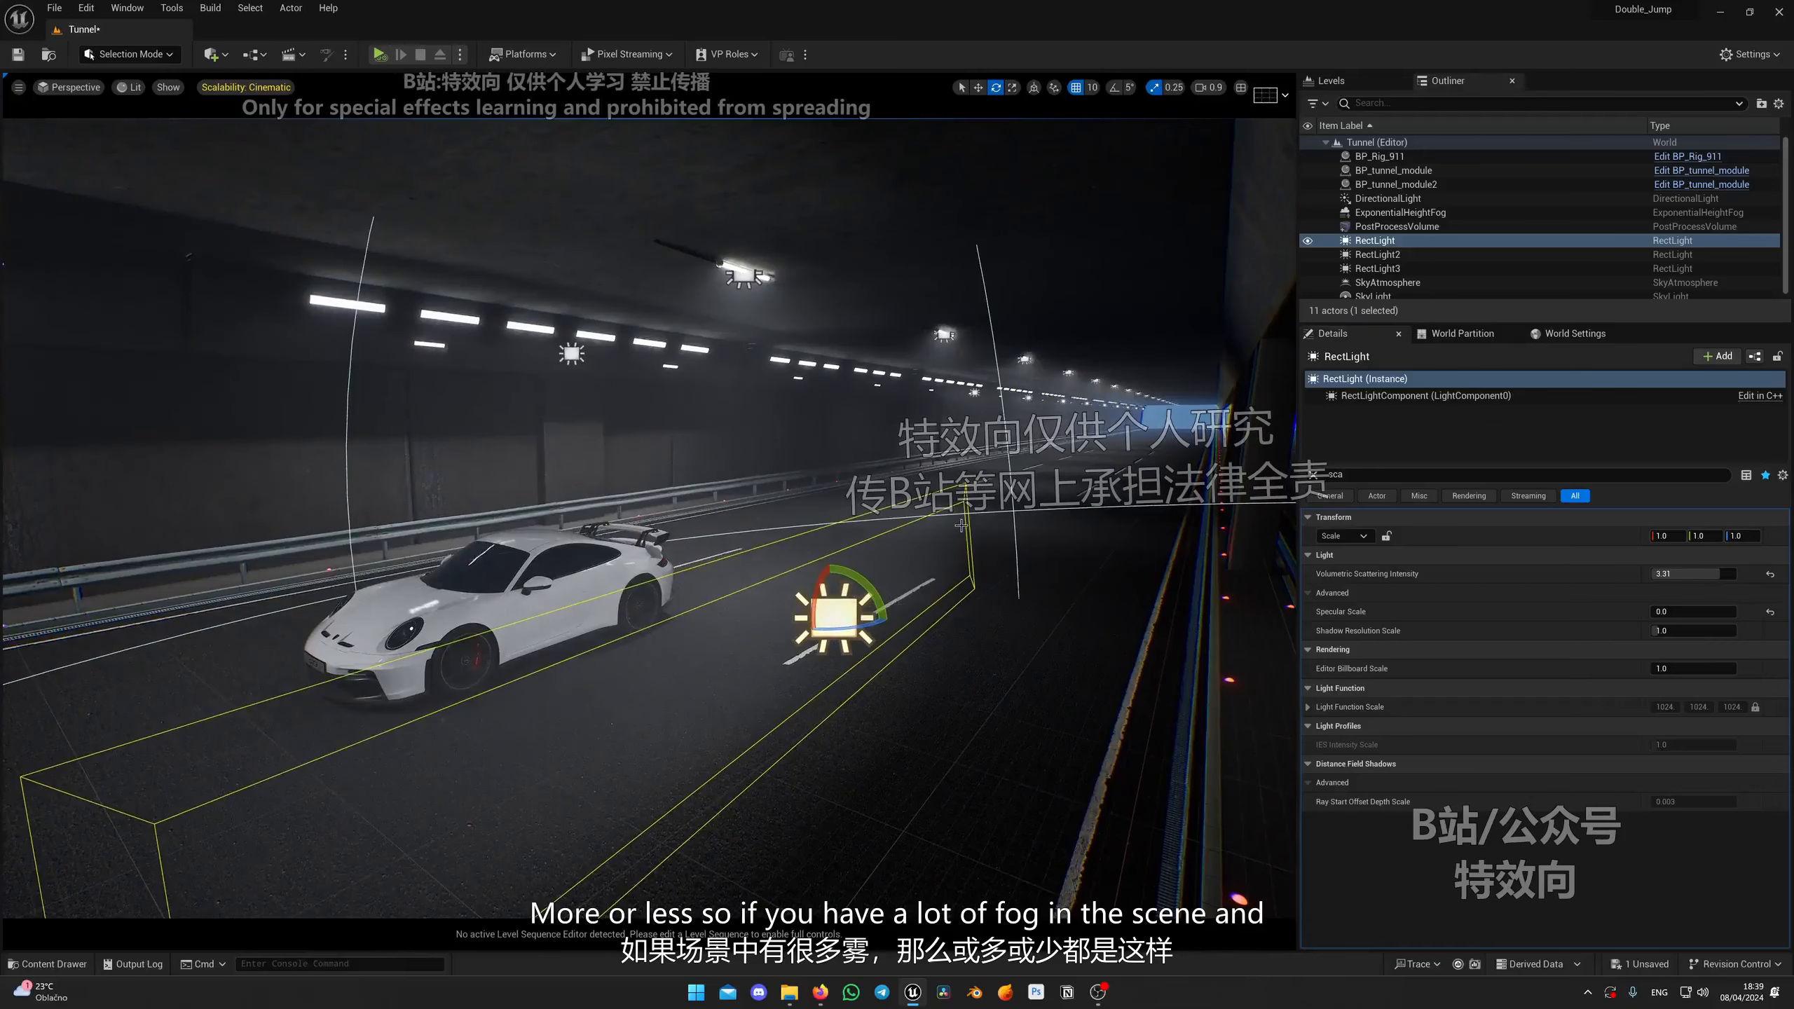
key(a)
right_drag(597, 487, 671, 523)
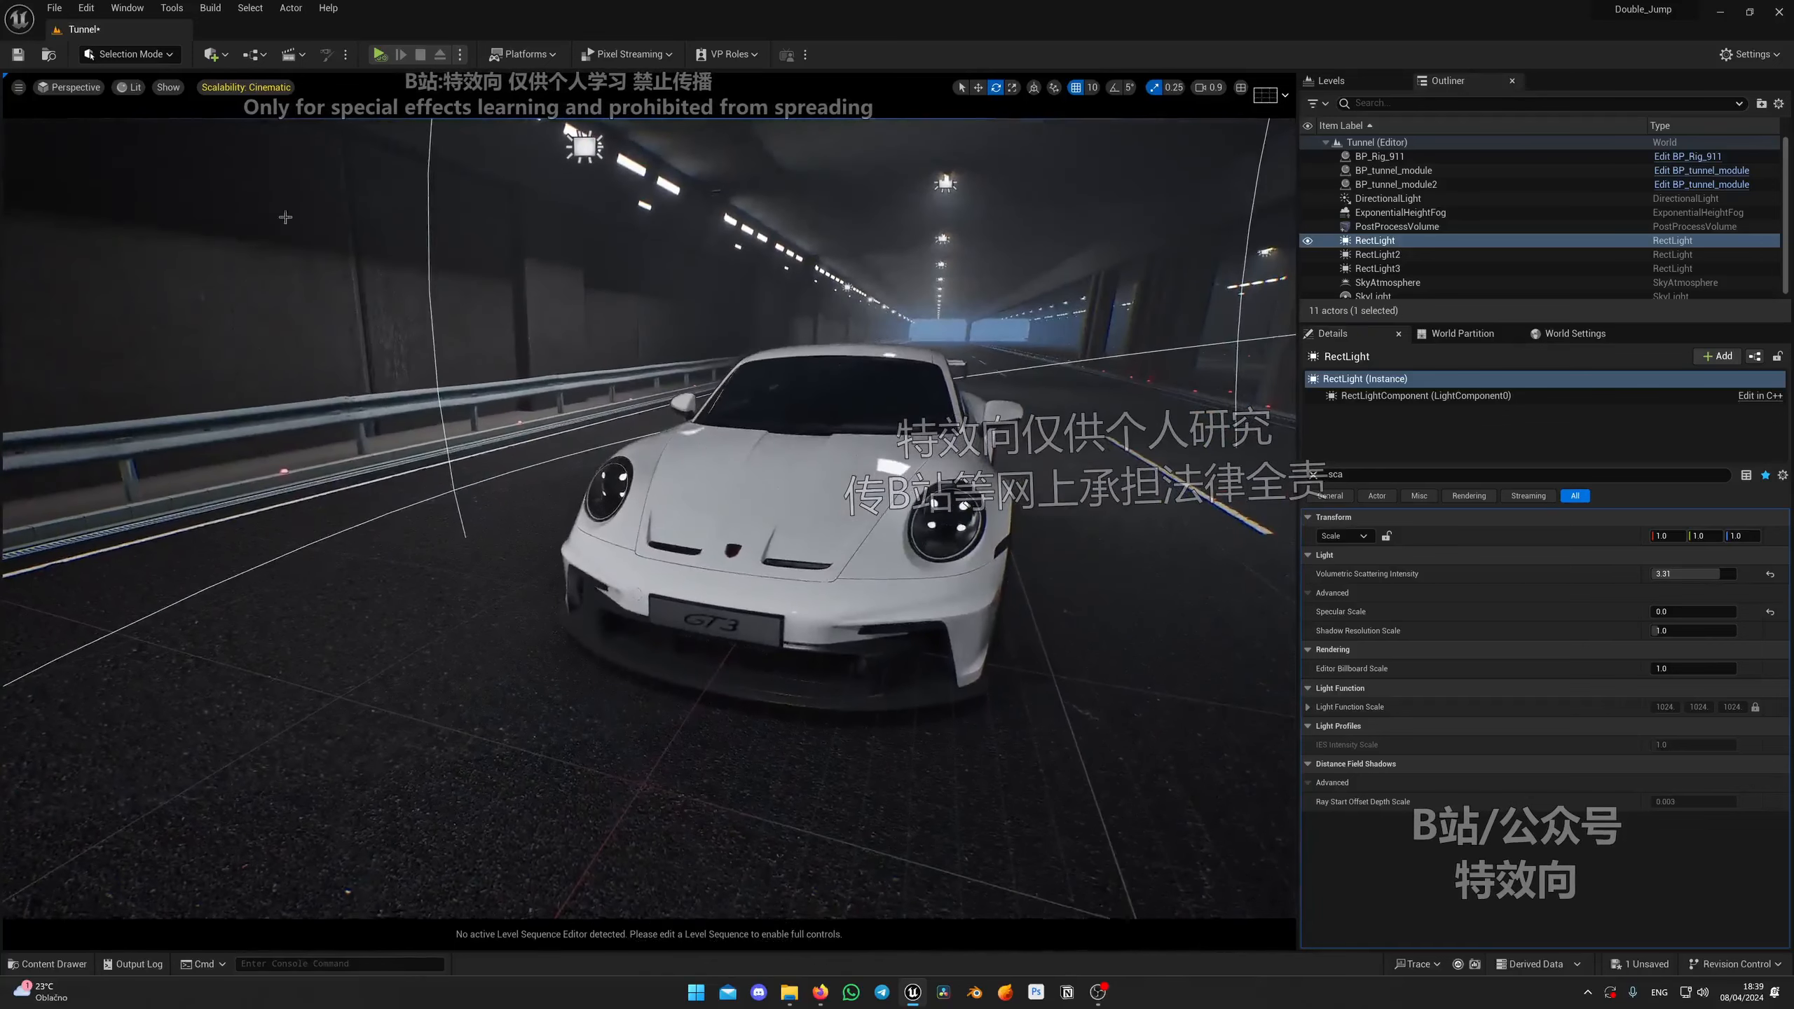
right_drag(754, 466, 713, 448)
key(a)
scroll(754, 466, down, 2)
key(d)
key(s)
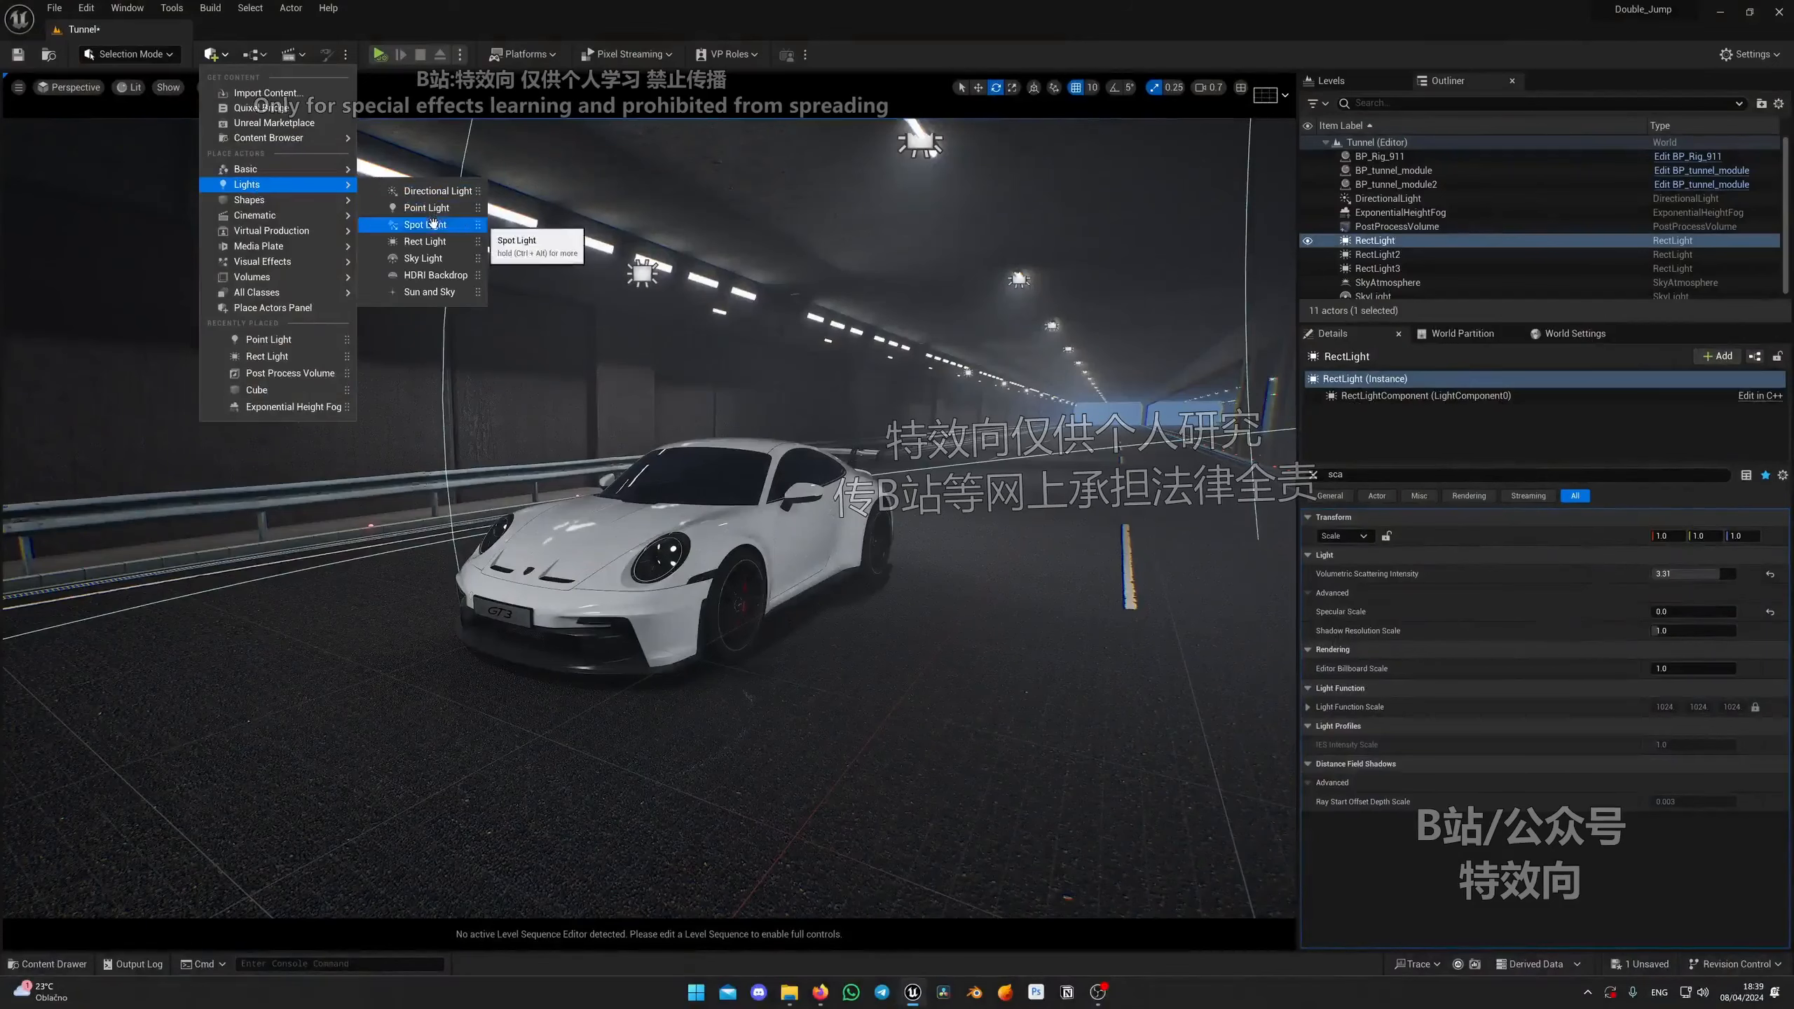
click(433, 224)
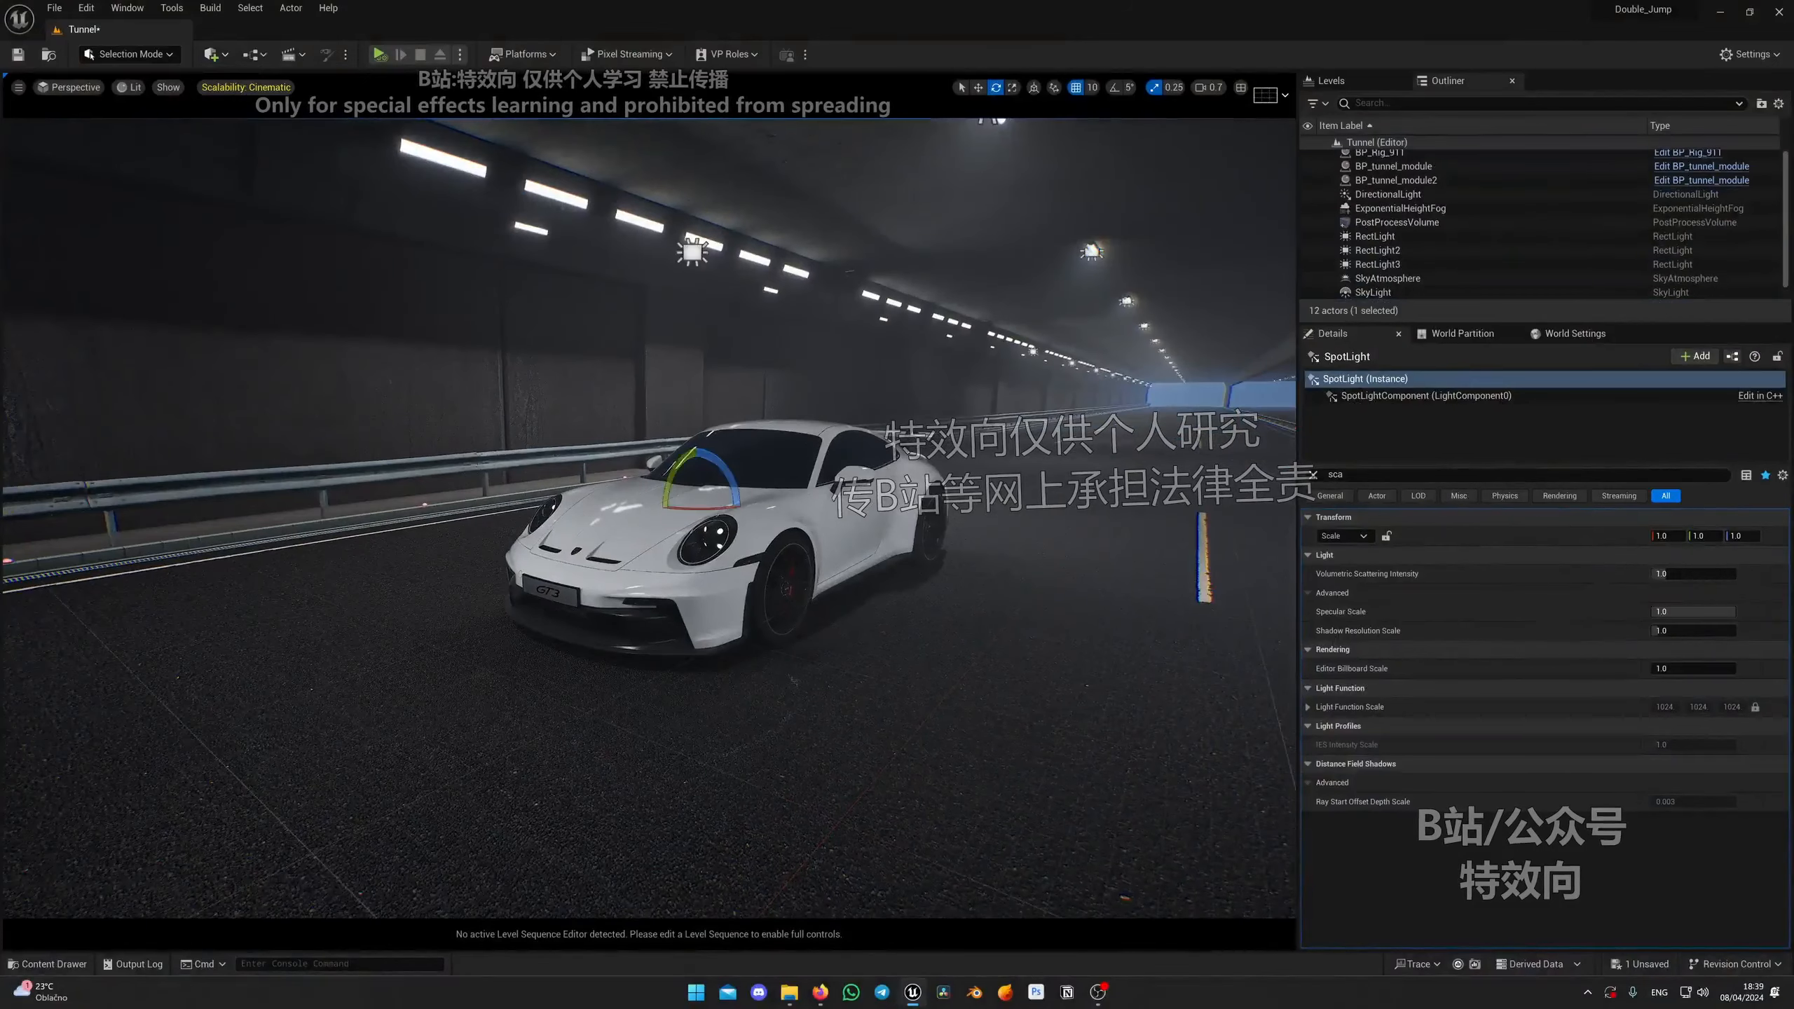
Step: Move the spot light in front of the car and attach it to BP_Rig_911 in the Outliner
right_drag(640, 472, 701, 503)
key(w)
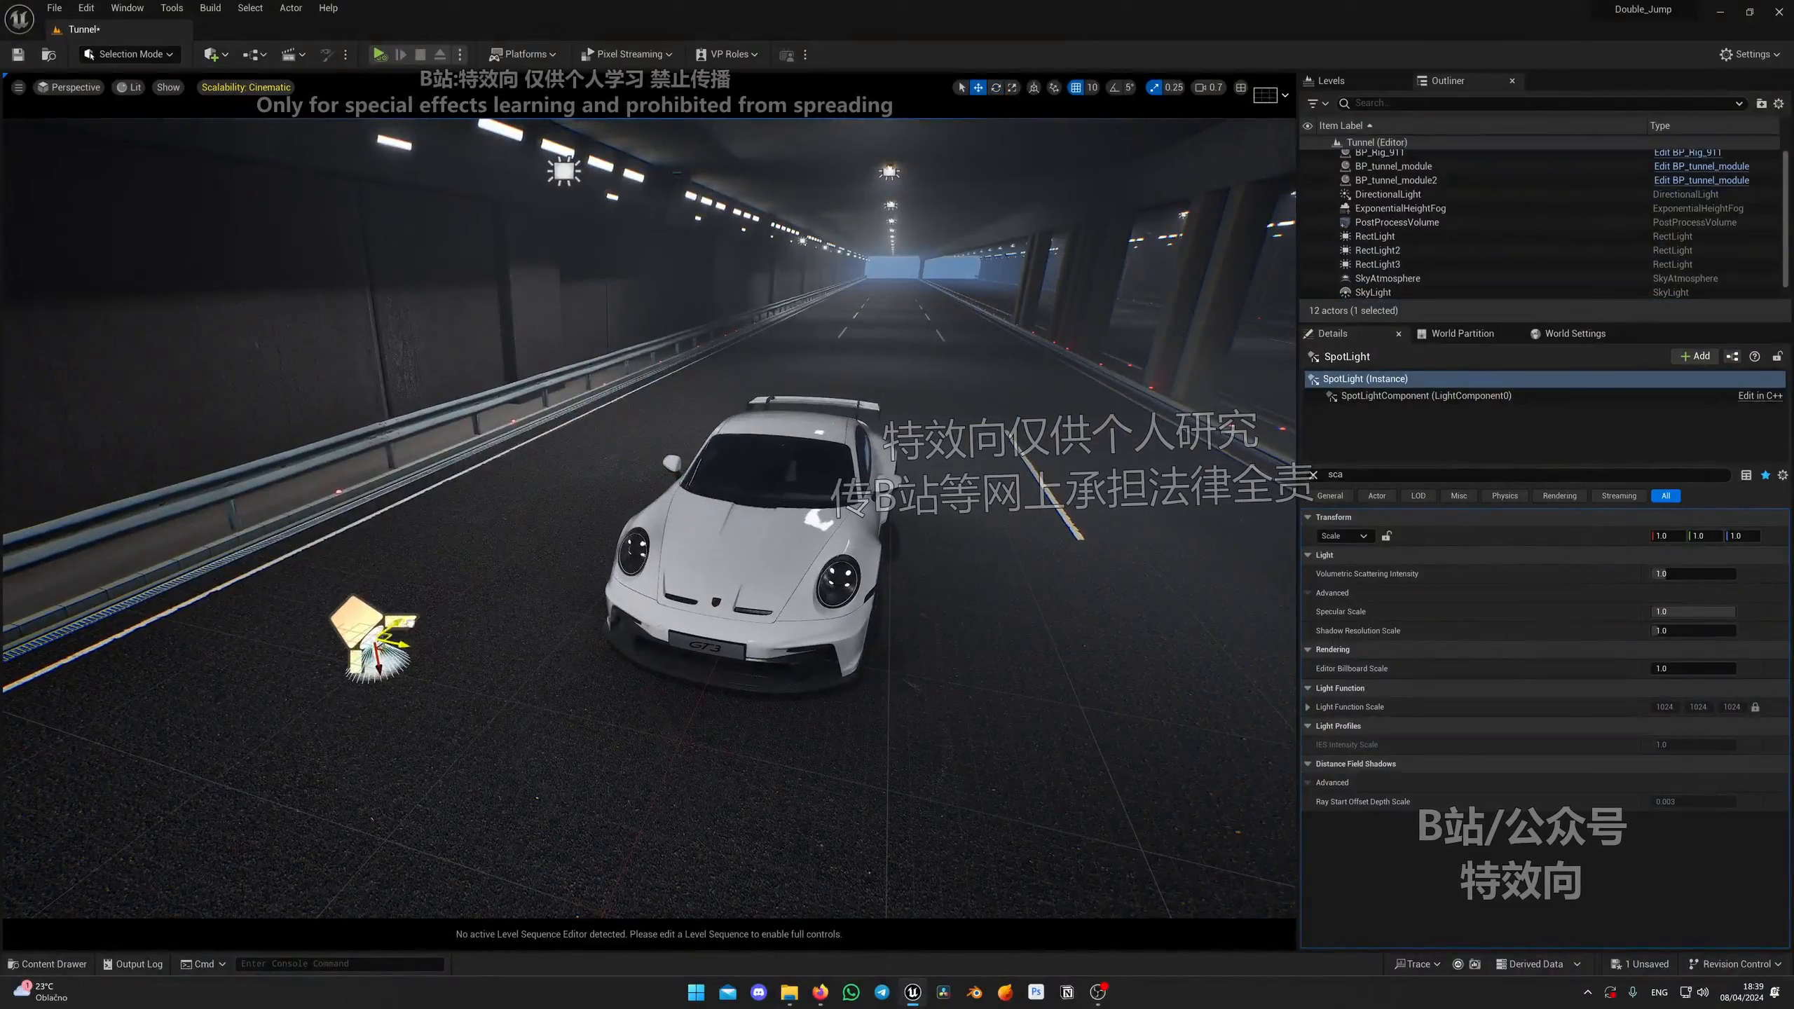
scroll(1409, 238, down, 1)
drag(1376, 303, 1434, 239)
drag(1395, 161, 1393, 158)
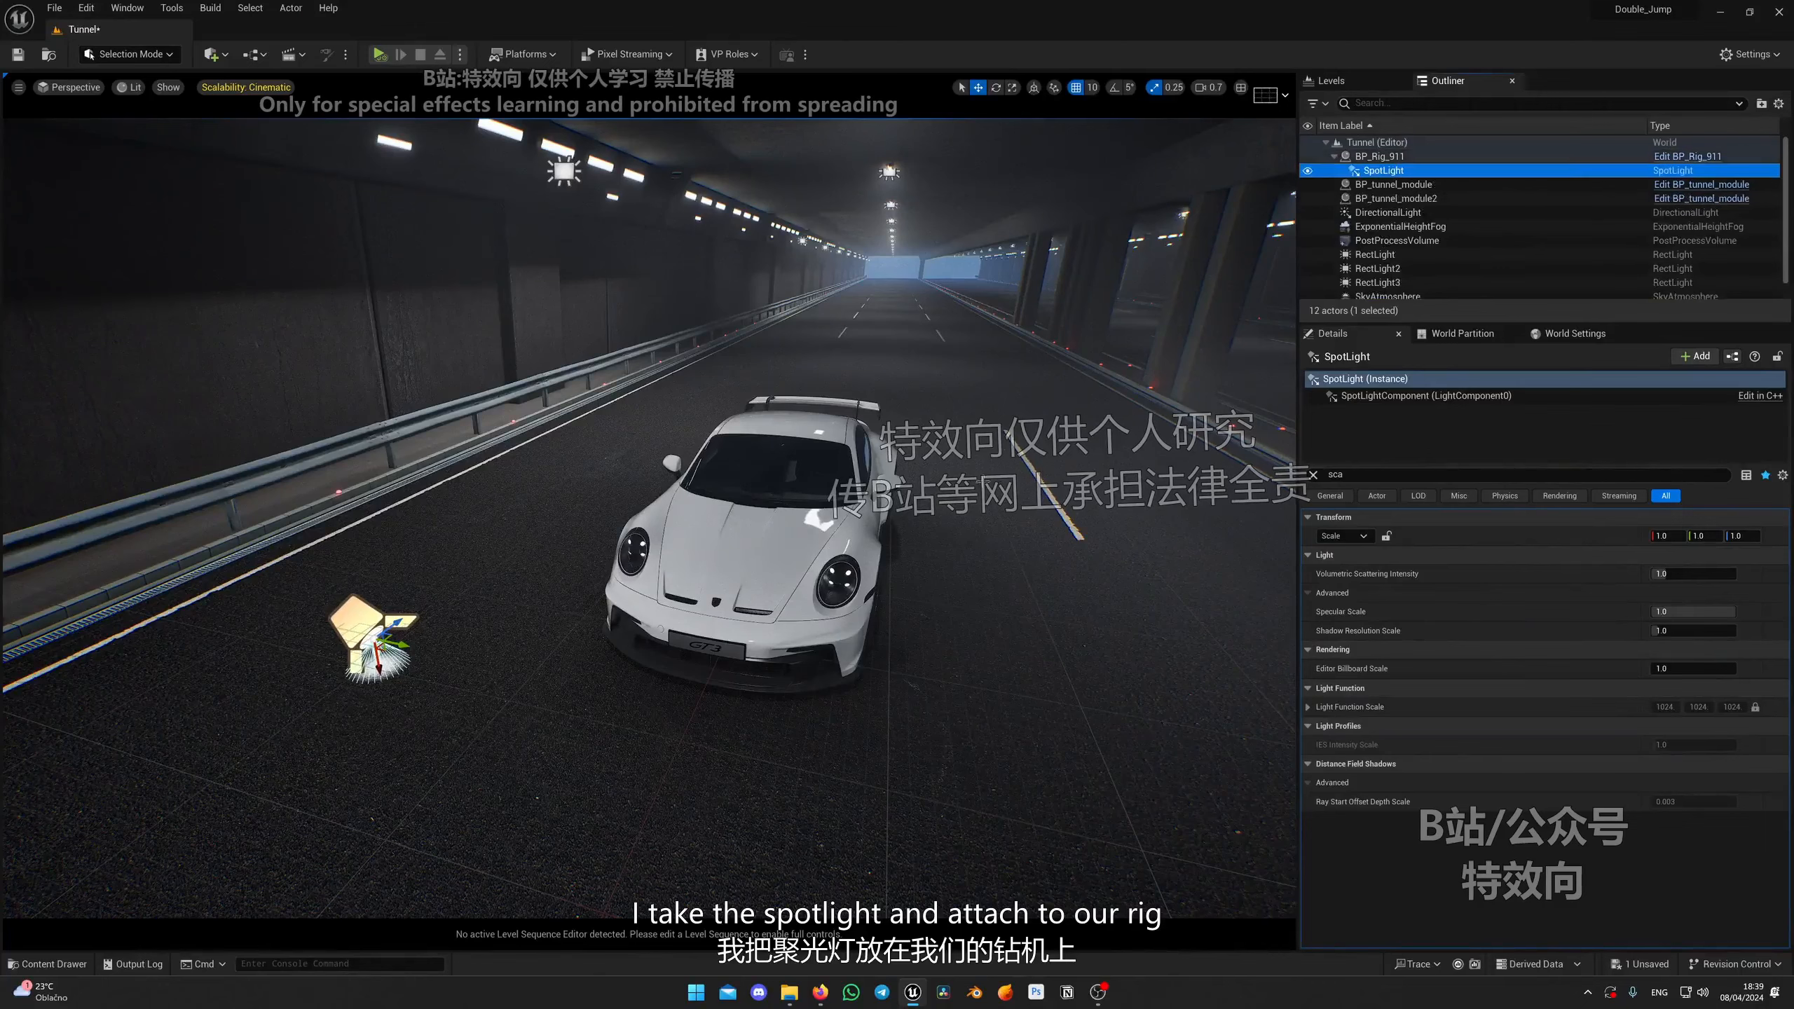
Step: Position the spot light low at the car's front corner, aimed forward along the road
drag(419, 634, 671, 719)
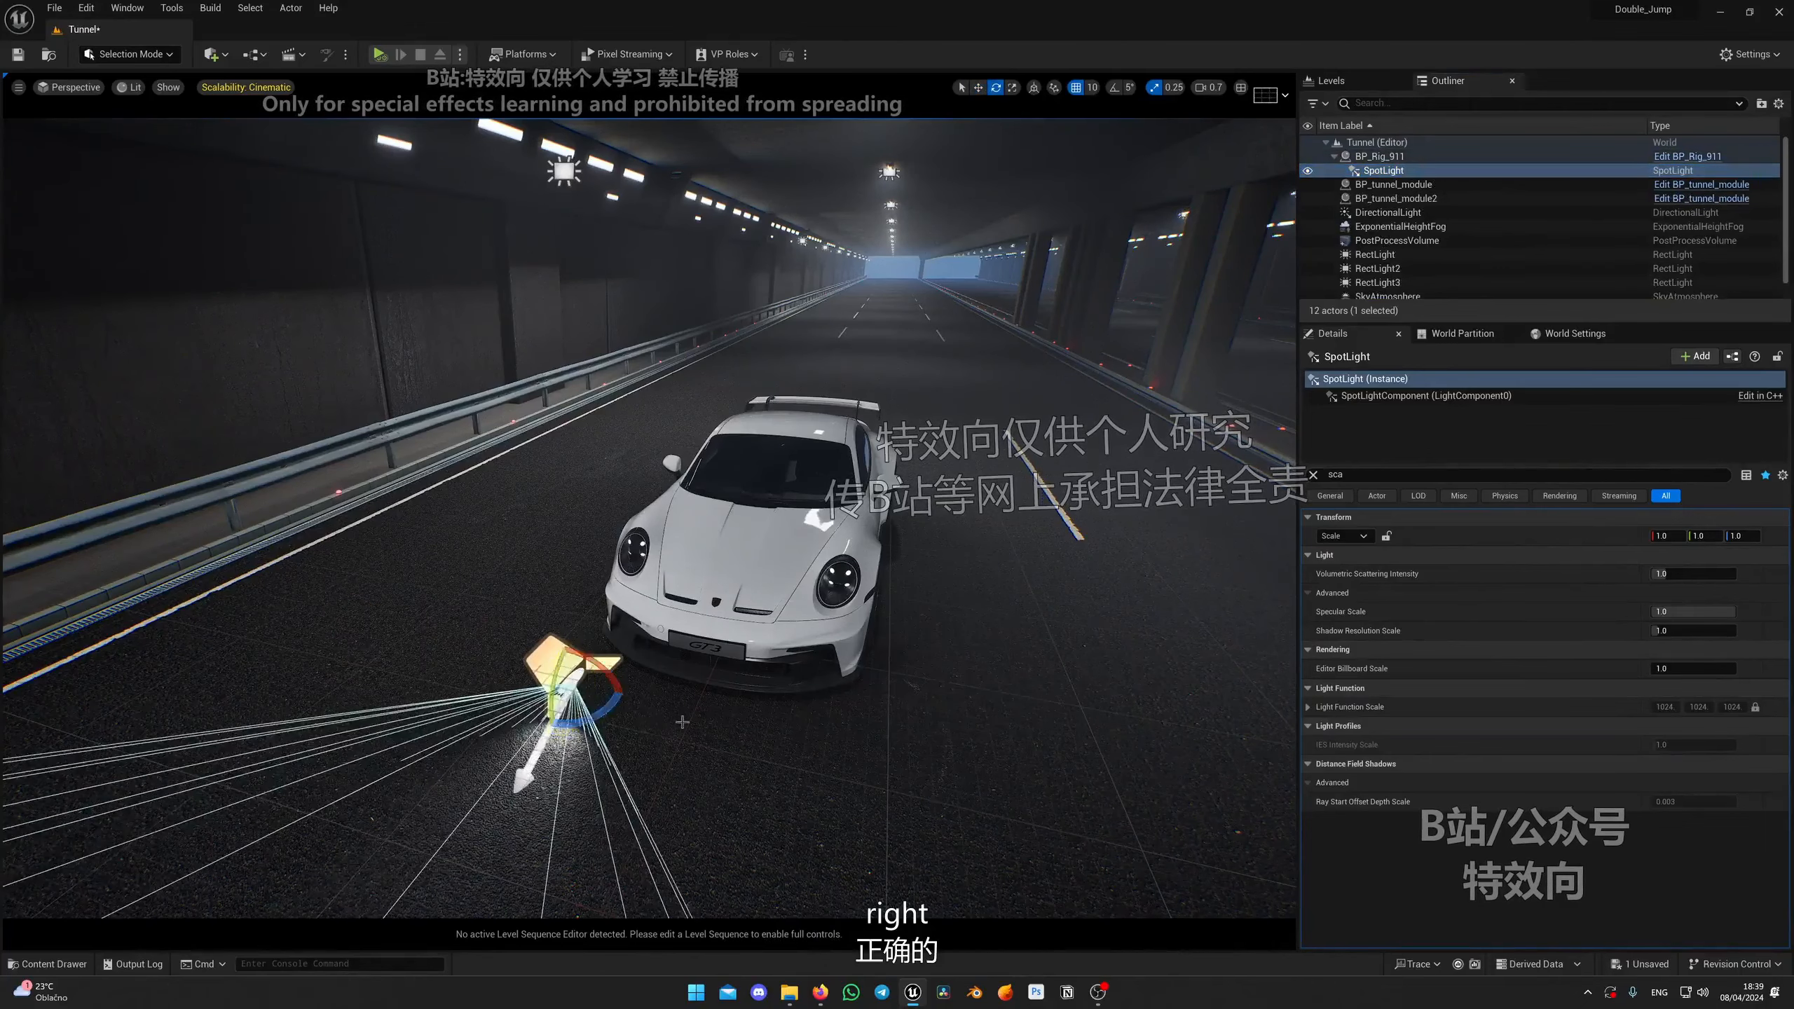
right_drag(683, 721, 735, 713)
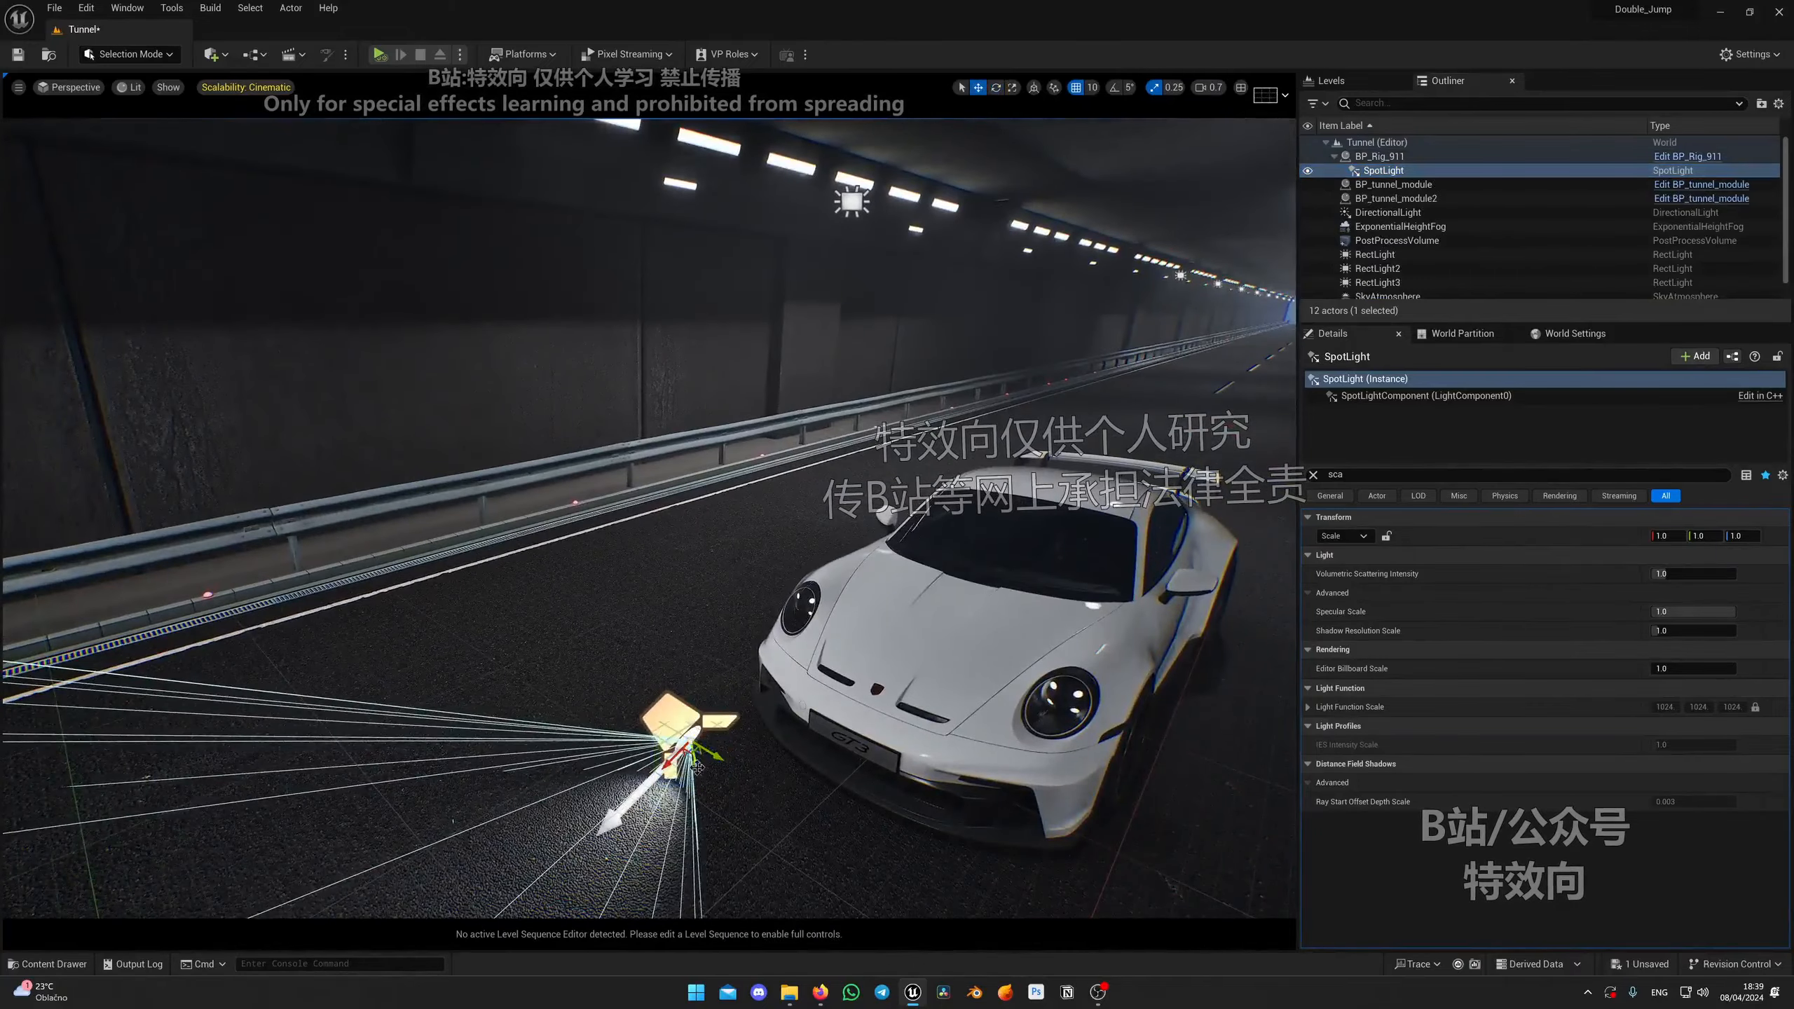
drag(698, 767, 688, 733)
right_drag(688, 732, 622, 727)
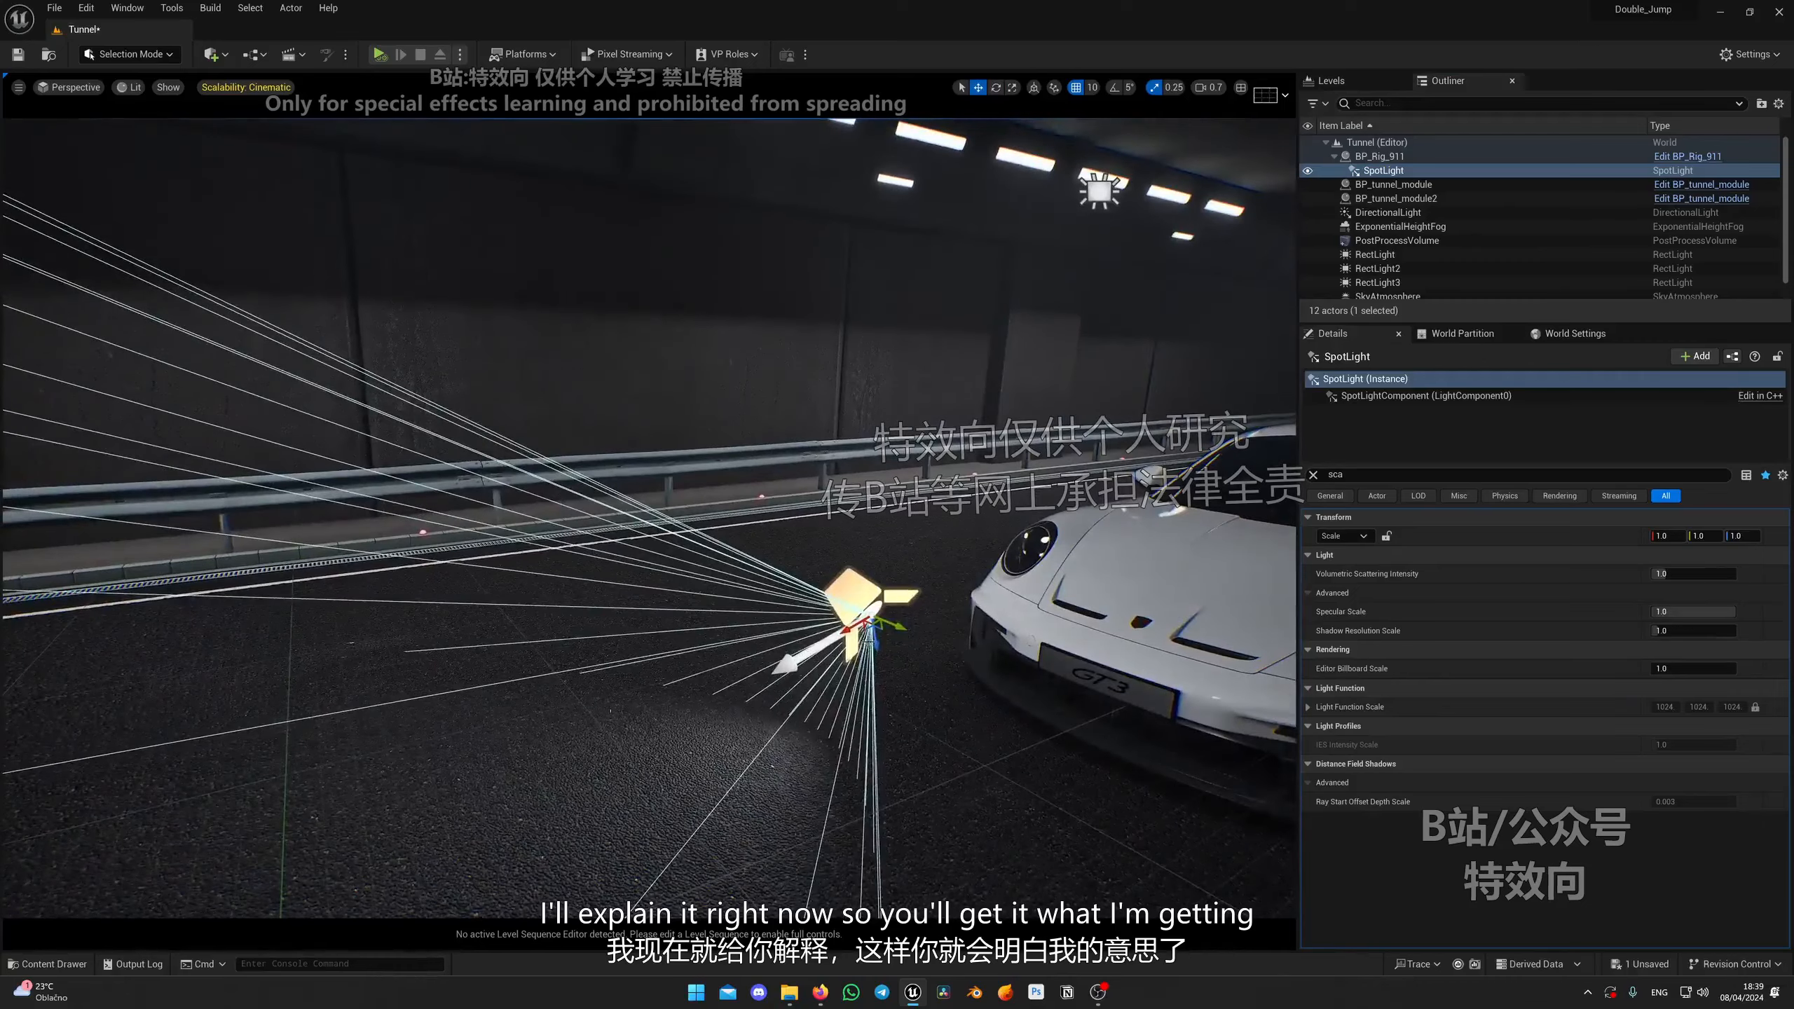
drag(880, 619, 980, 627)
mouse_move(806, 732)
right_down()
mouse_move(911, 730)
mouse_move(808, 763)
right_up()
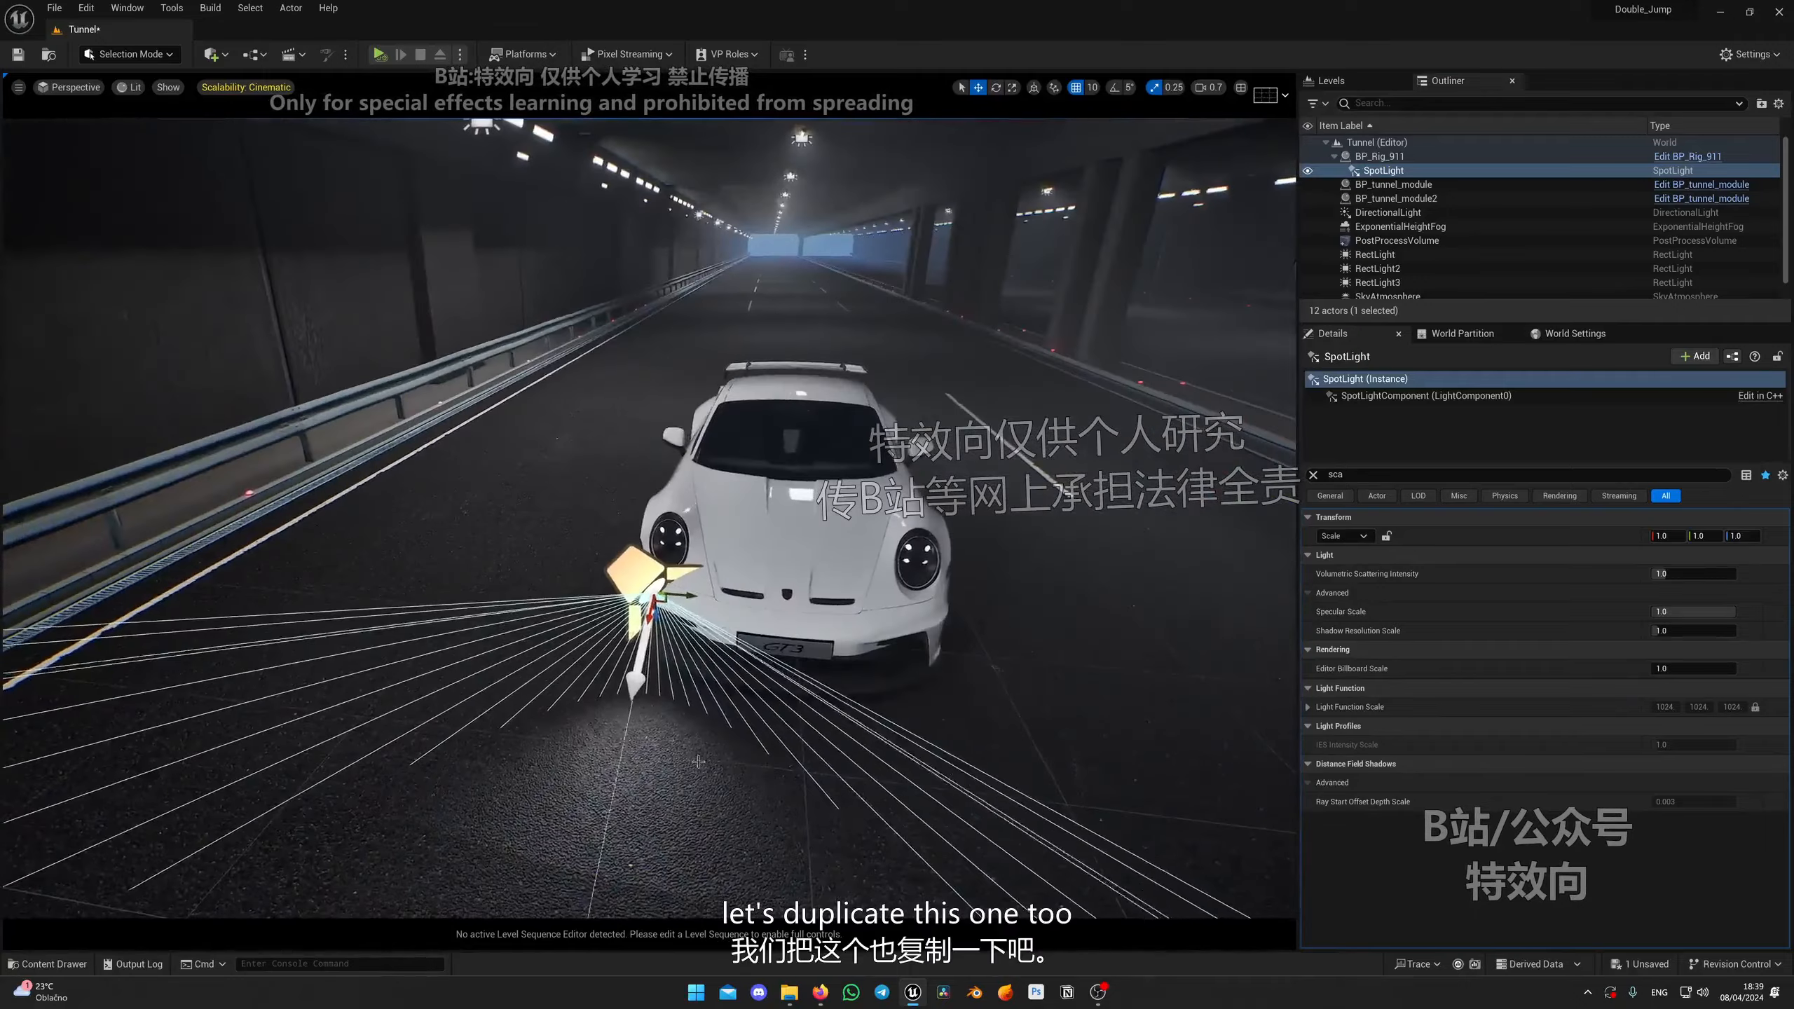
Step: Duplicate the spot light and move the copy to the other front corner of the car
alt+drag(683, 596, 963, 620)
right_drag(1008, 707, 880, 665)
key(g)
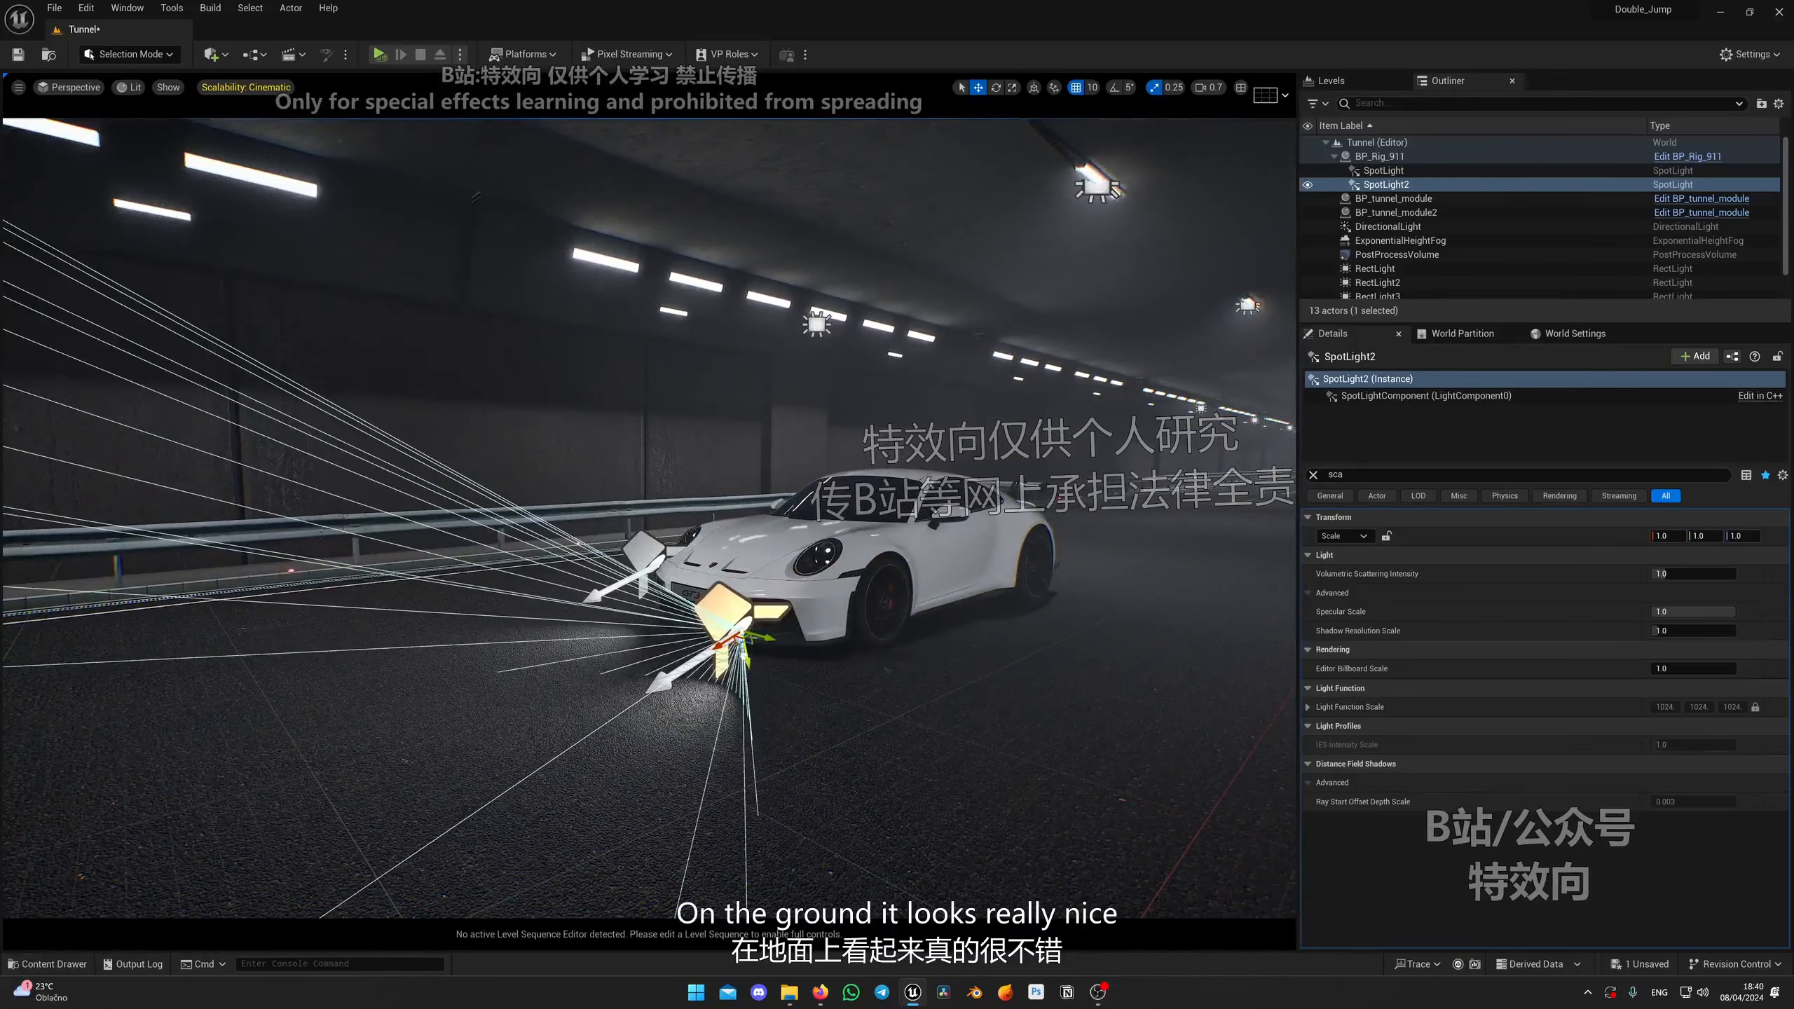
Step: Reposition the first spot light and set its Volumetric Scattering Intensity to 0
click(645, 574)
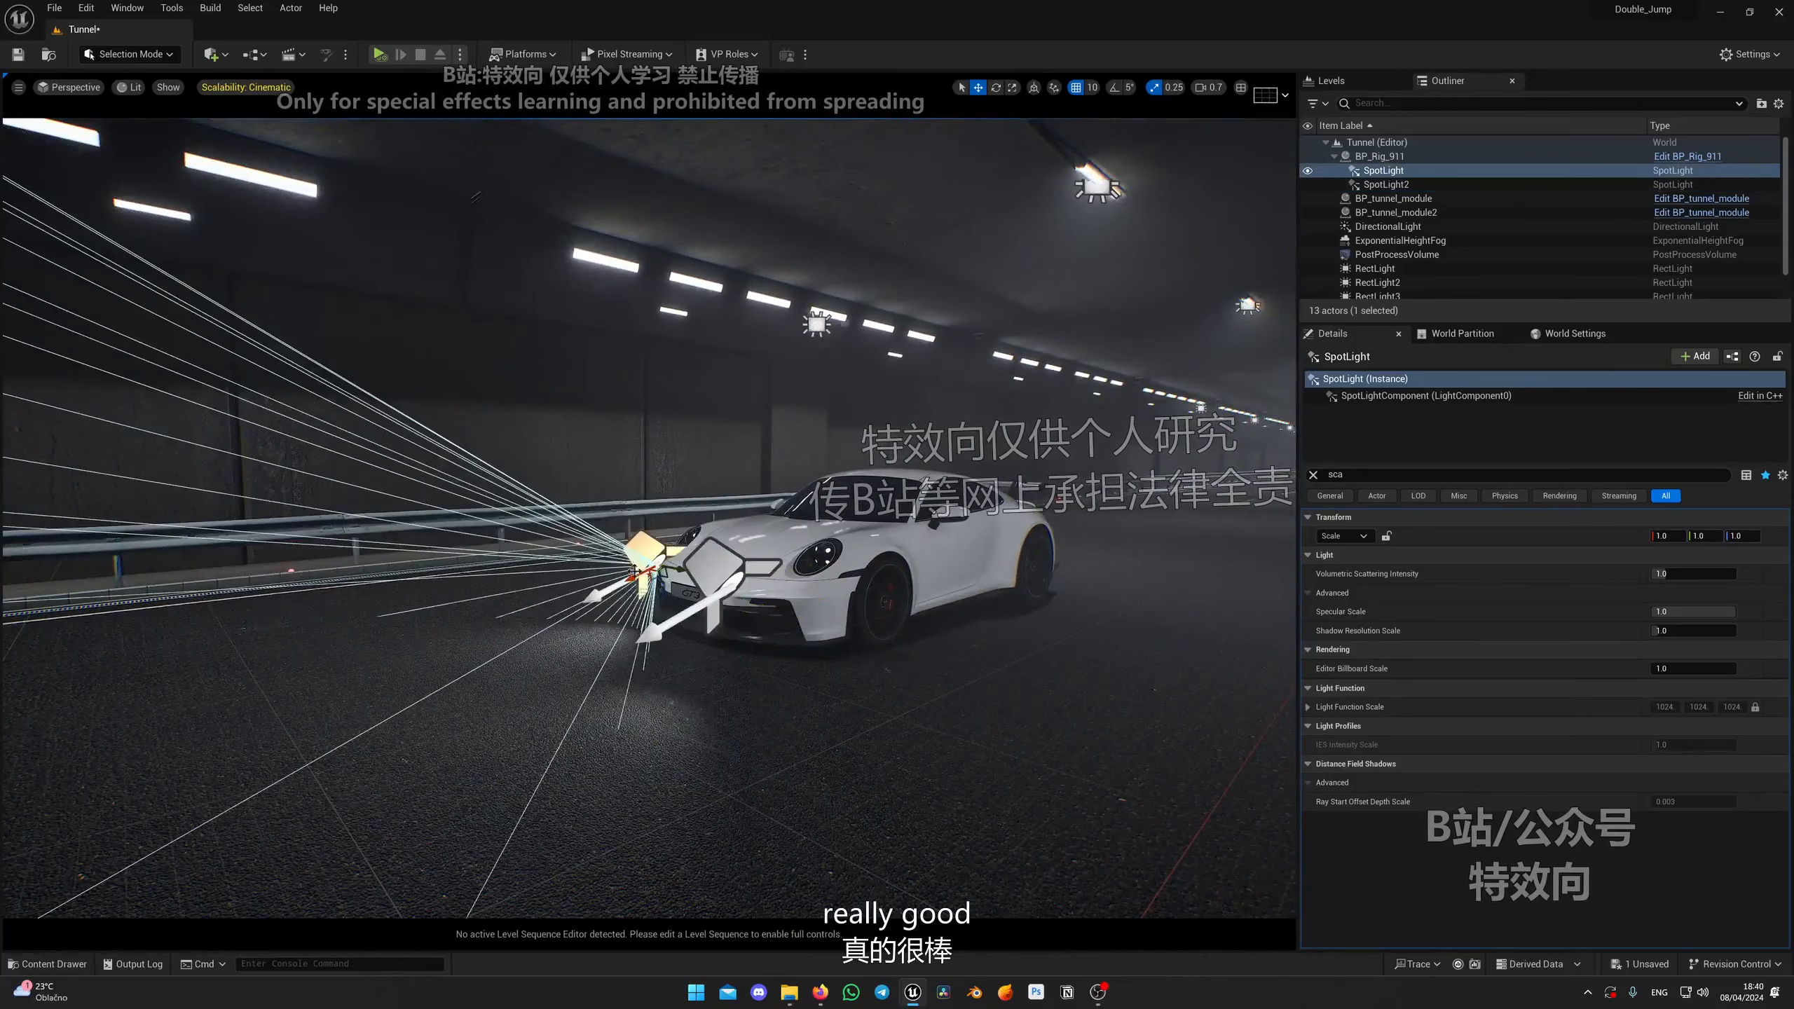
right_drag(712, 572, 548, 444)
key(g)
key(g)
right_drag(440, 419, 77, 370)
right_drag(663, 490, 799, 488)
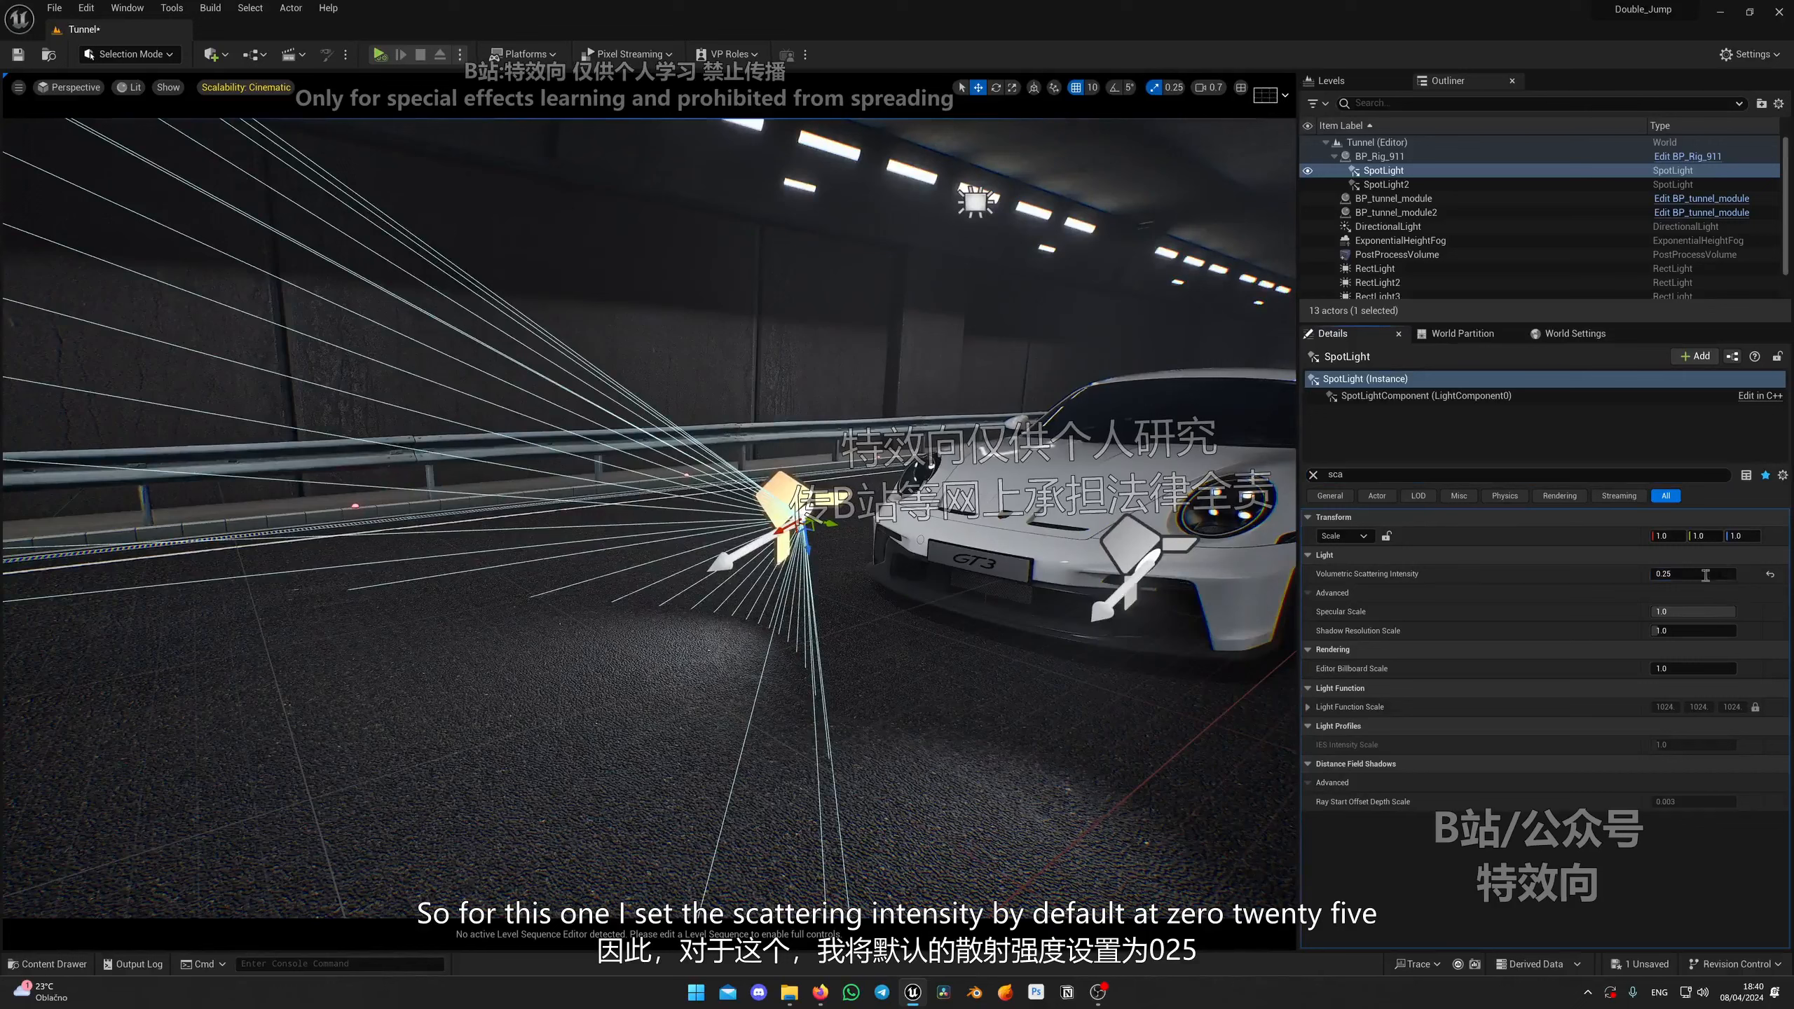
click(1706, 575)
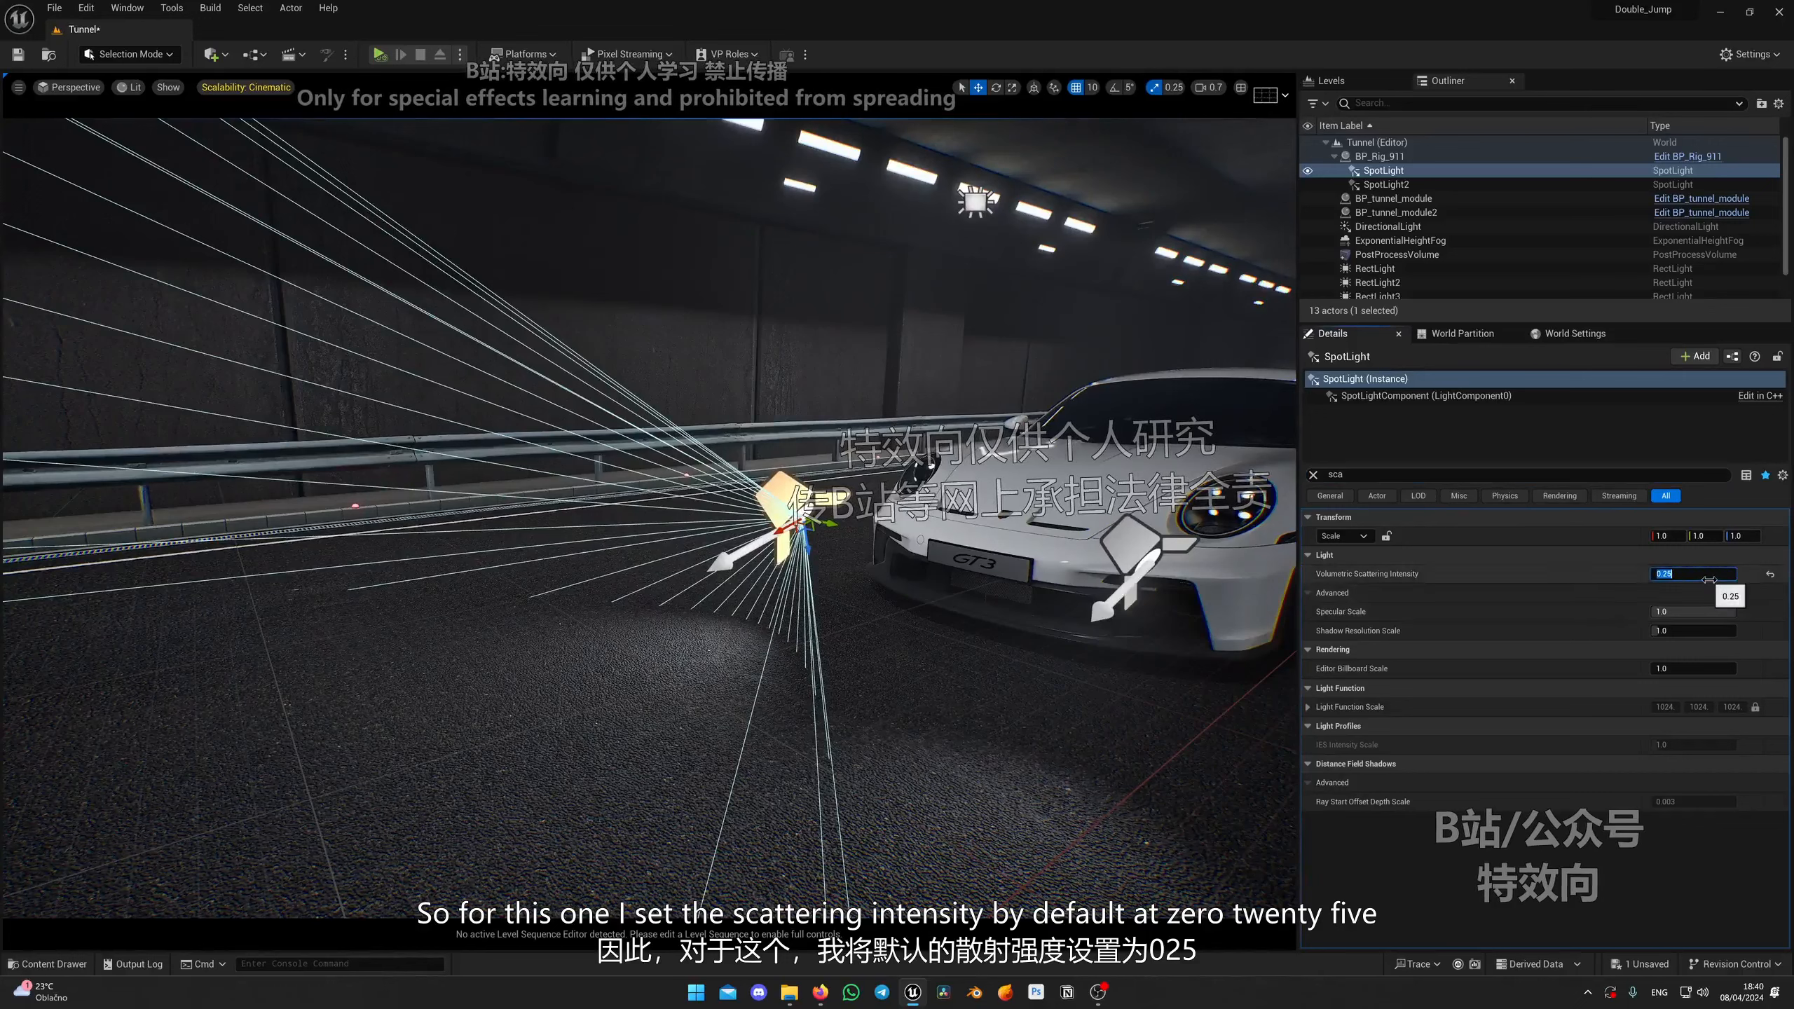
text(0)
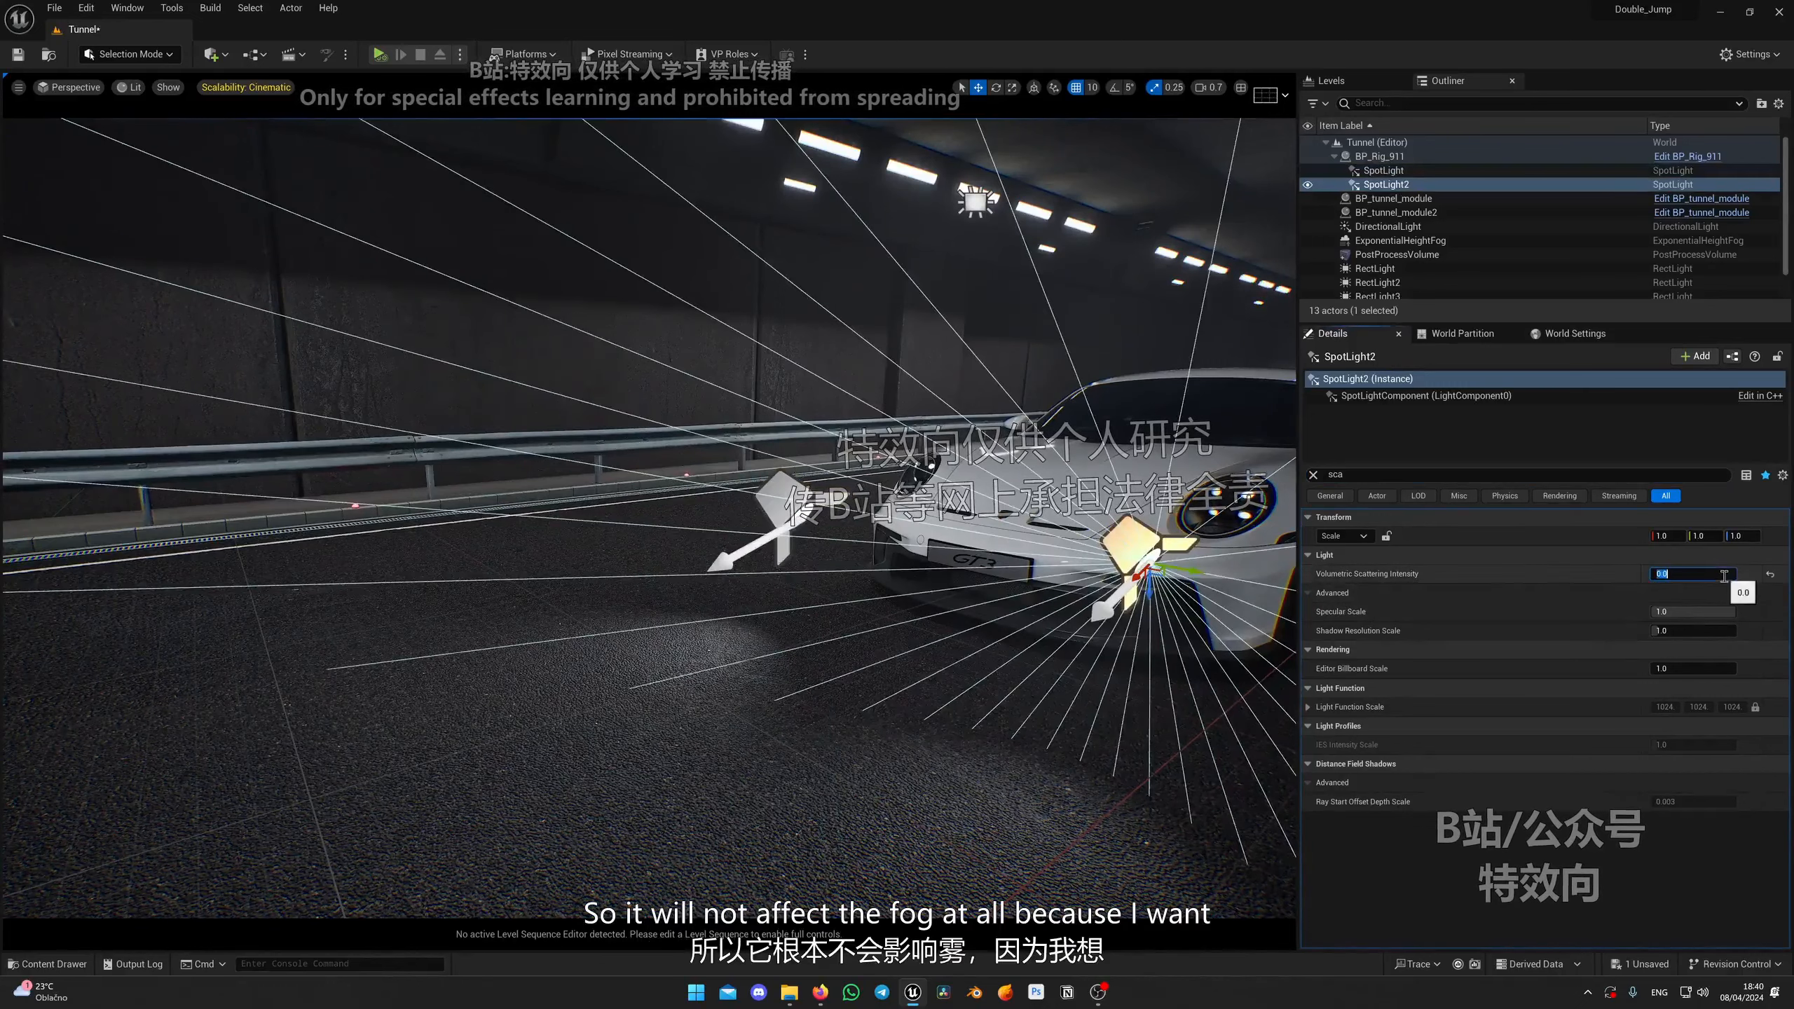
Step: Adjust the second spot light's position and aim at the car's front
right_drag(730, 529, 829, 535)
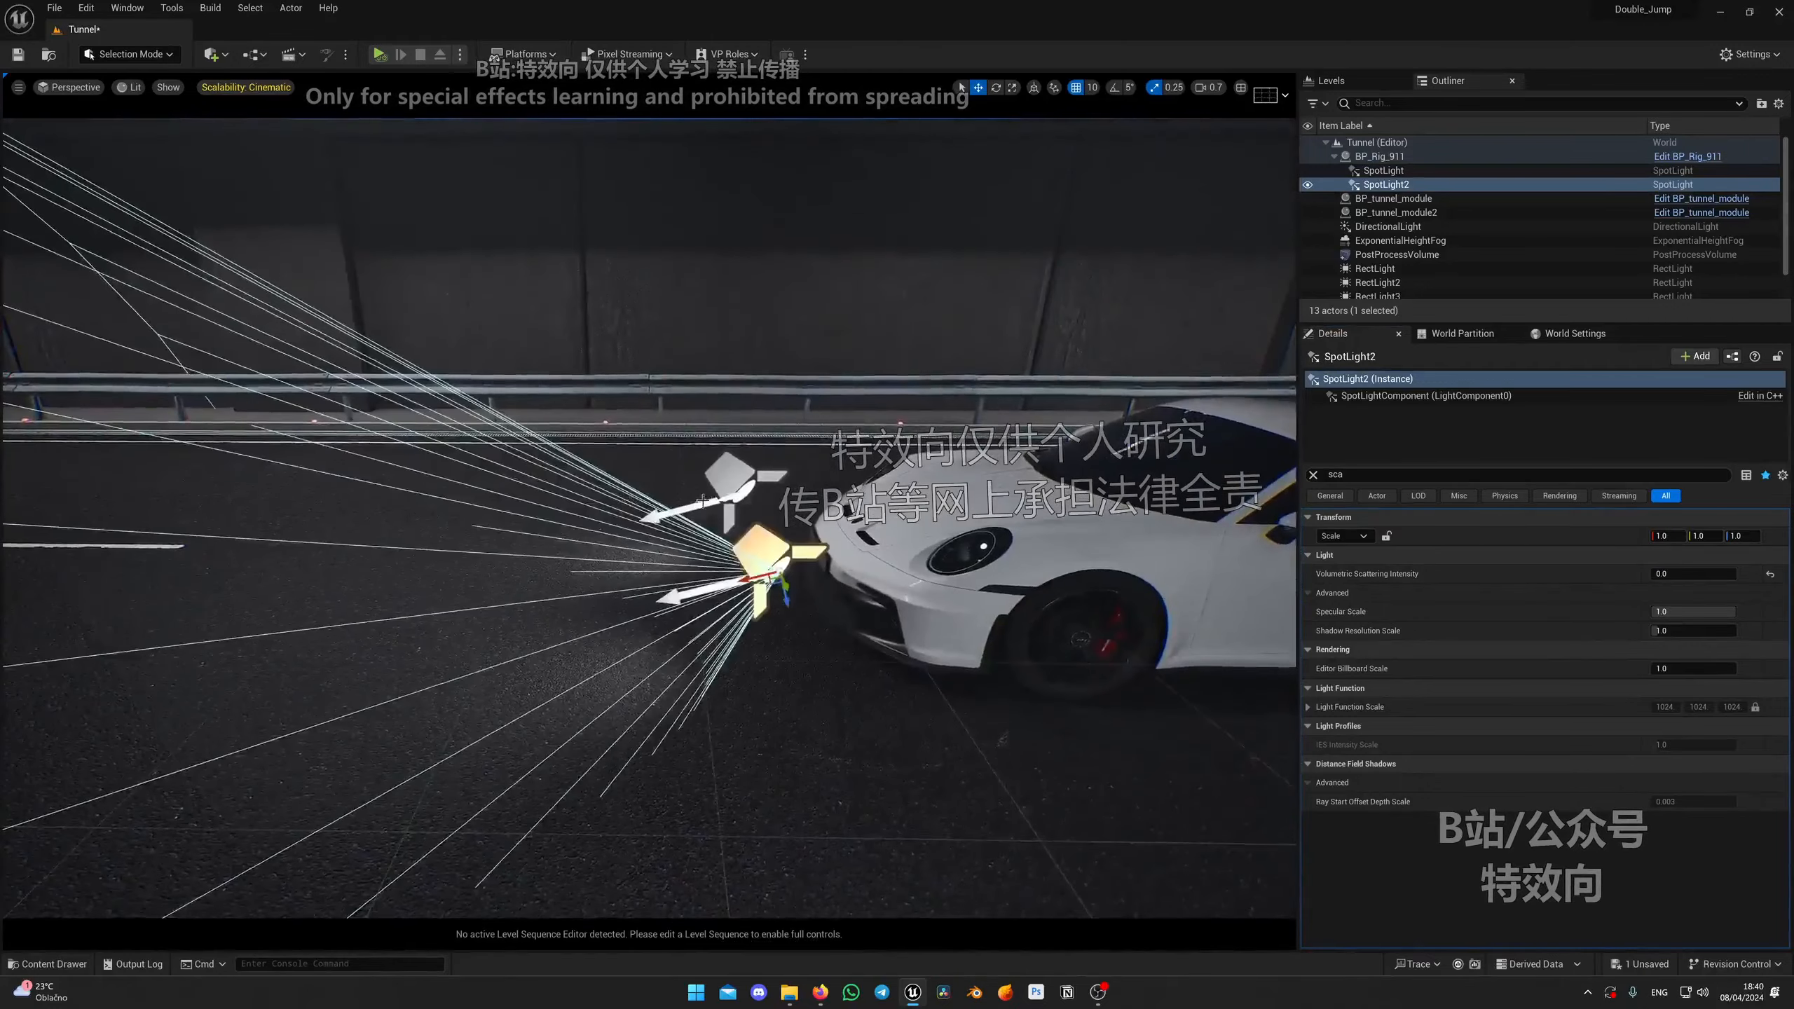
right_drag(782, 417, 784, 459)
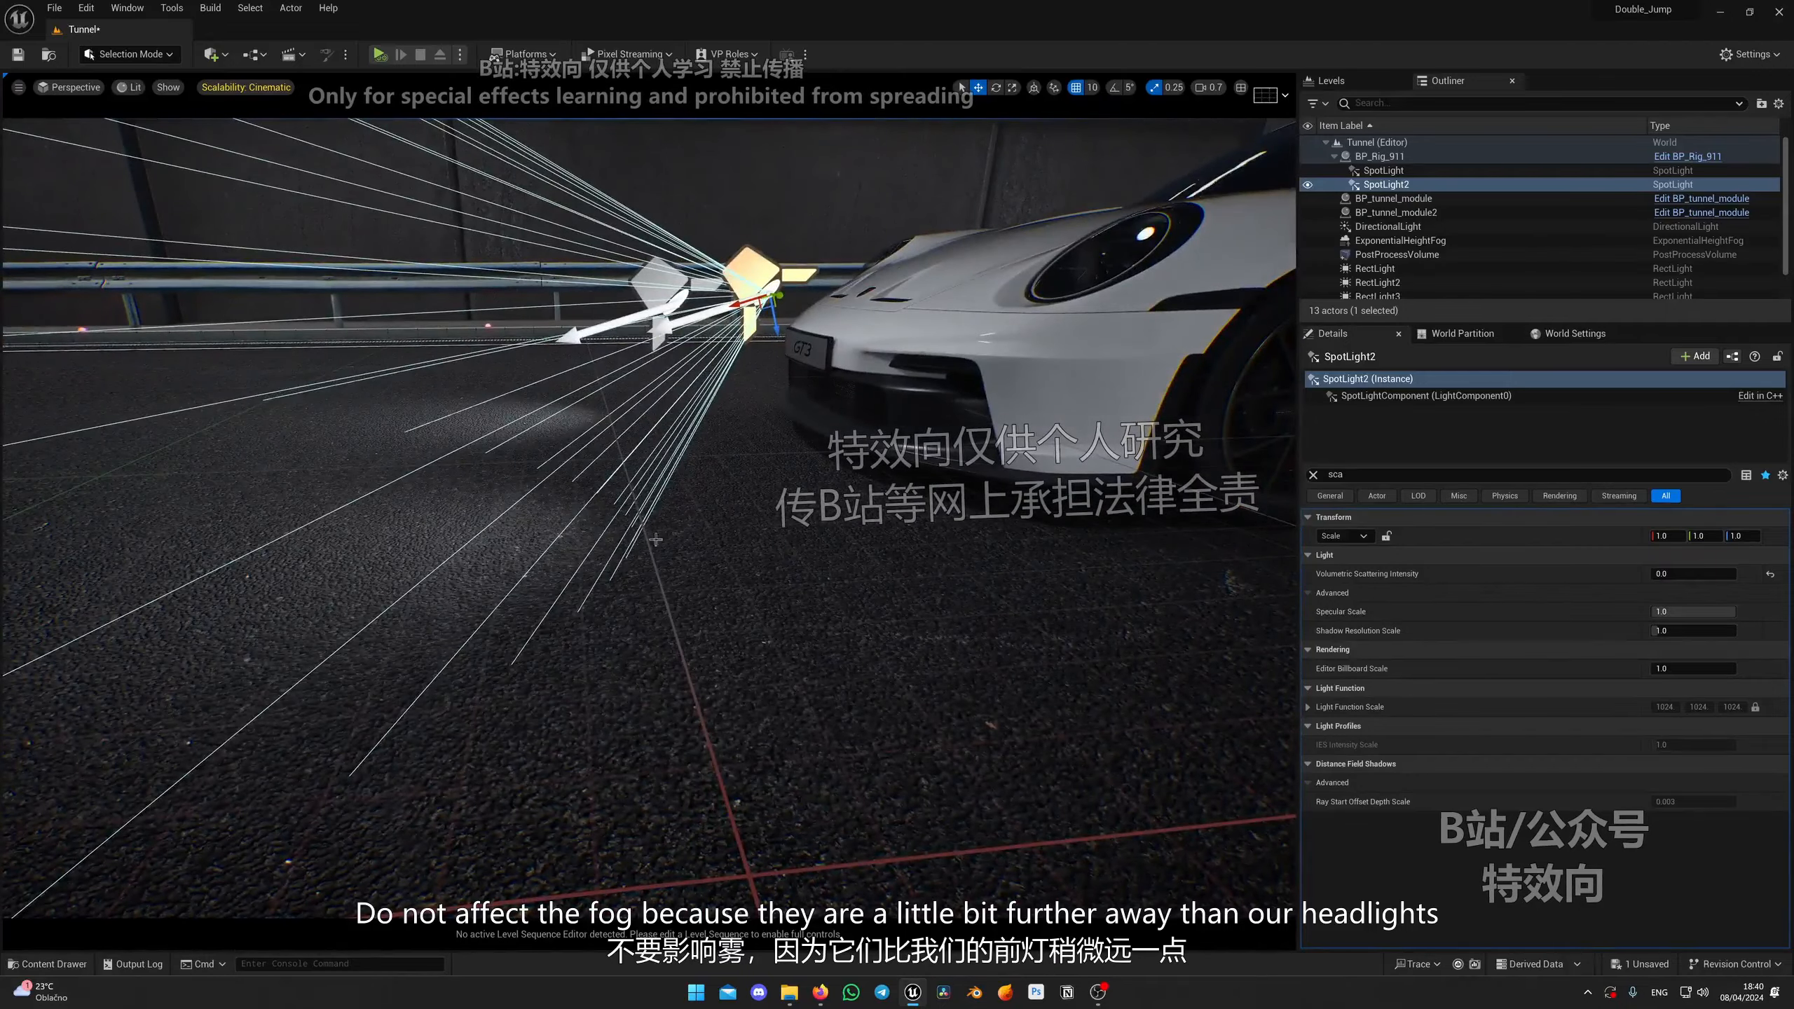
right_drag(656, 539, 813, 543)
key(g)
key(g)
Step: Select both spot lights and duplicate them as a new pair for the headlamps
ctrl+click(448, 341)
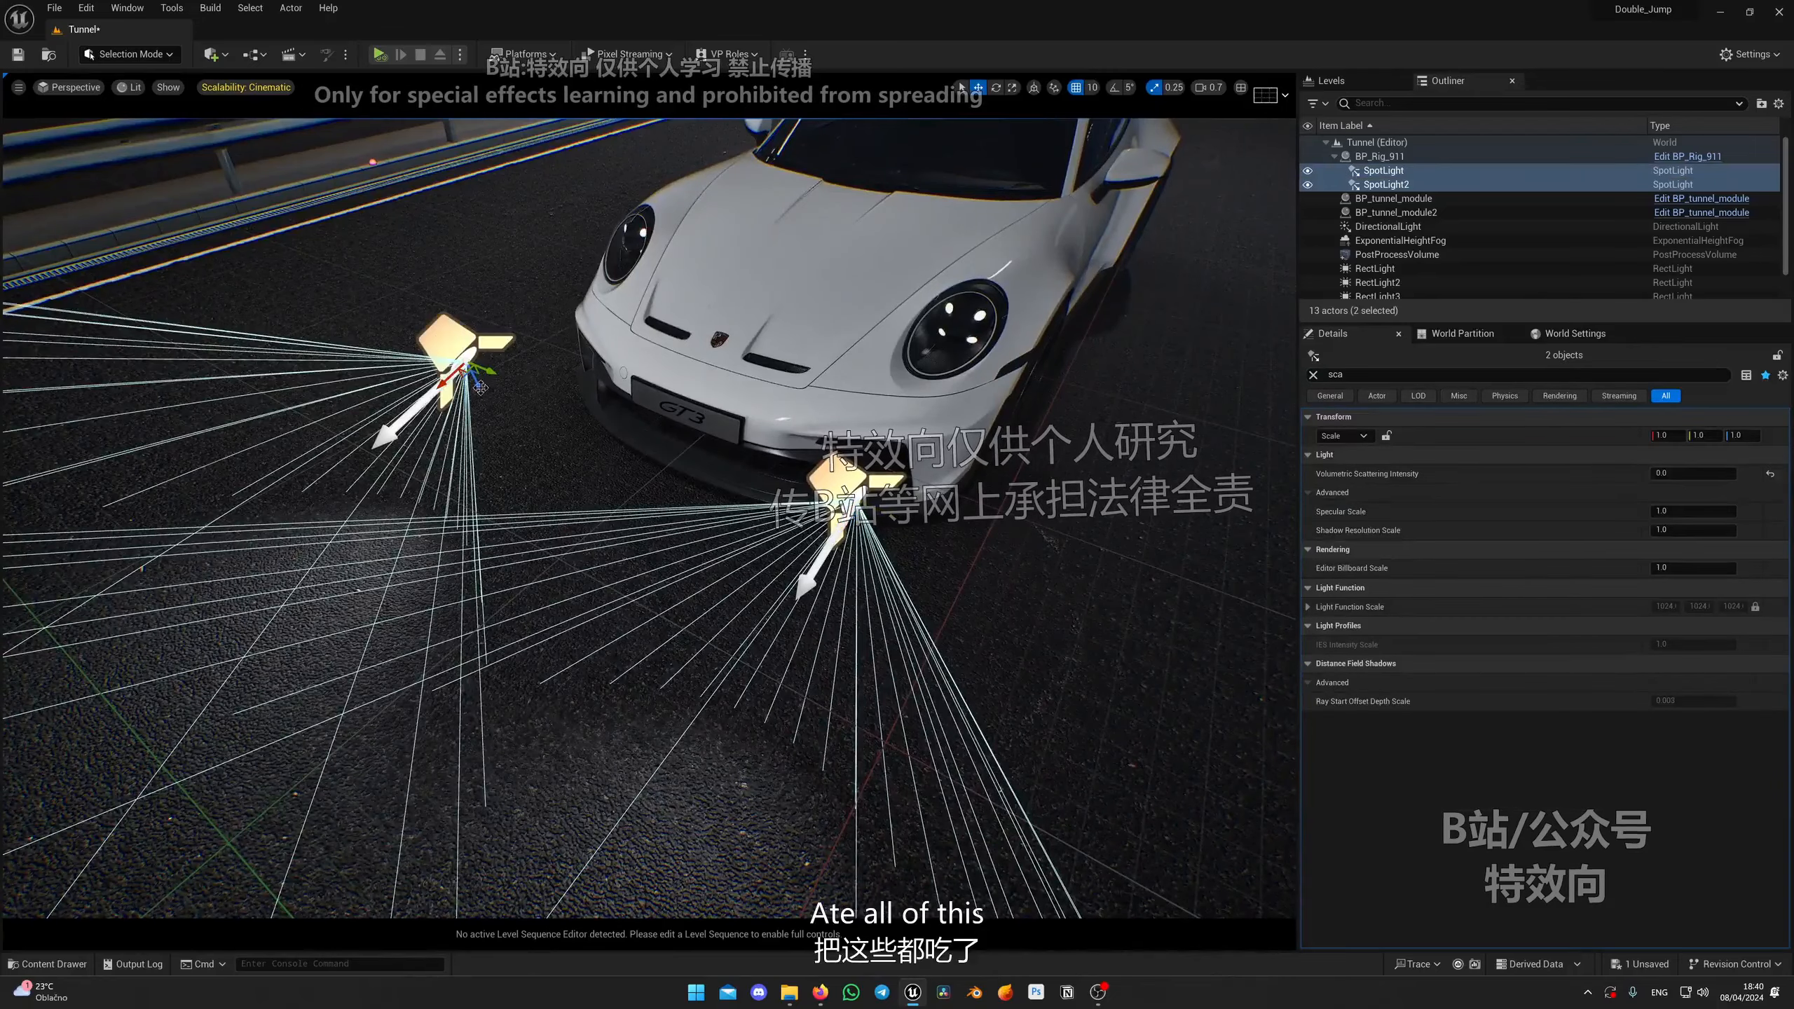
alt+drag(480, 388, 459, 169)
right_drag(460, 170, 395, 141)
right_drag(615, 410, 620, 378)
drag(664, 422, 688, 515)
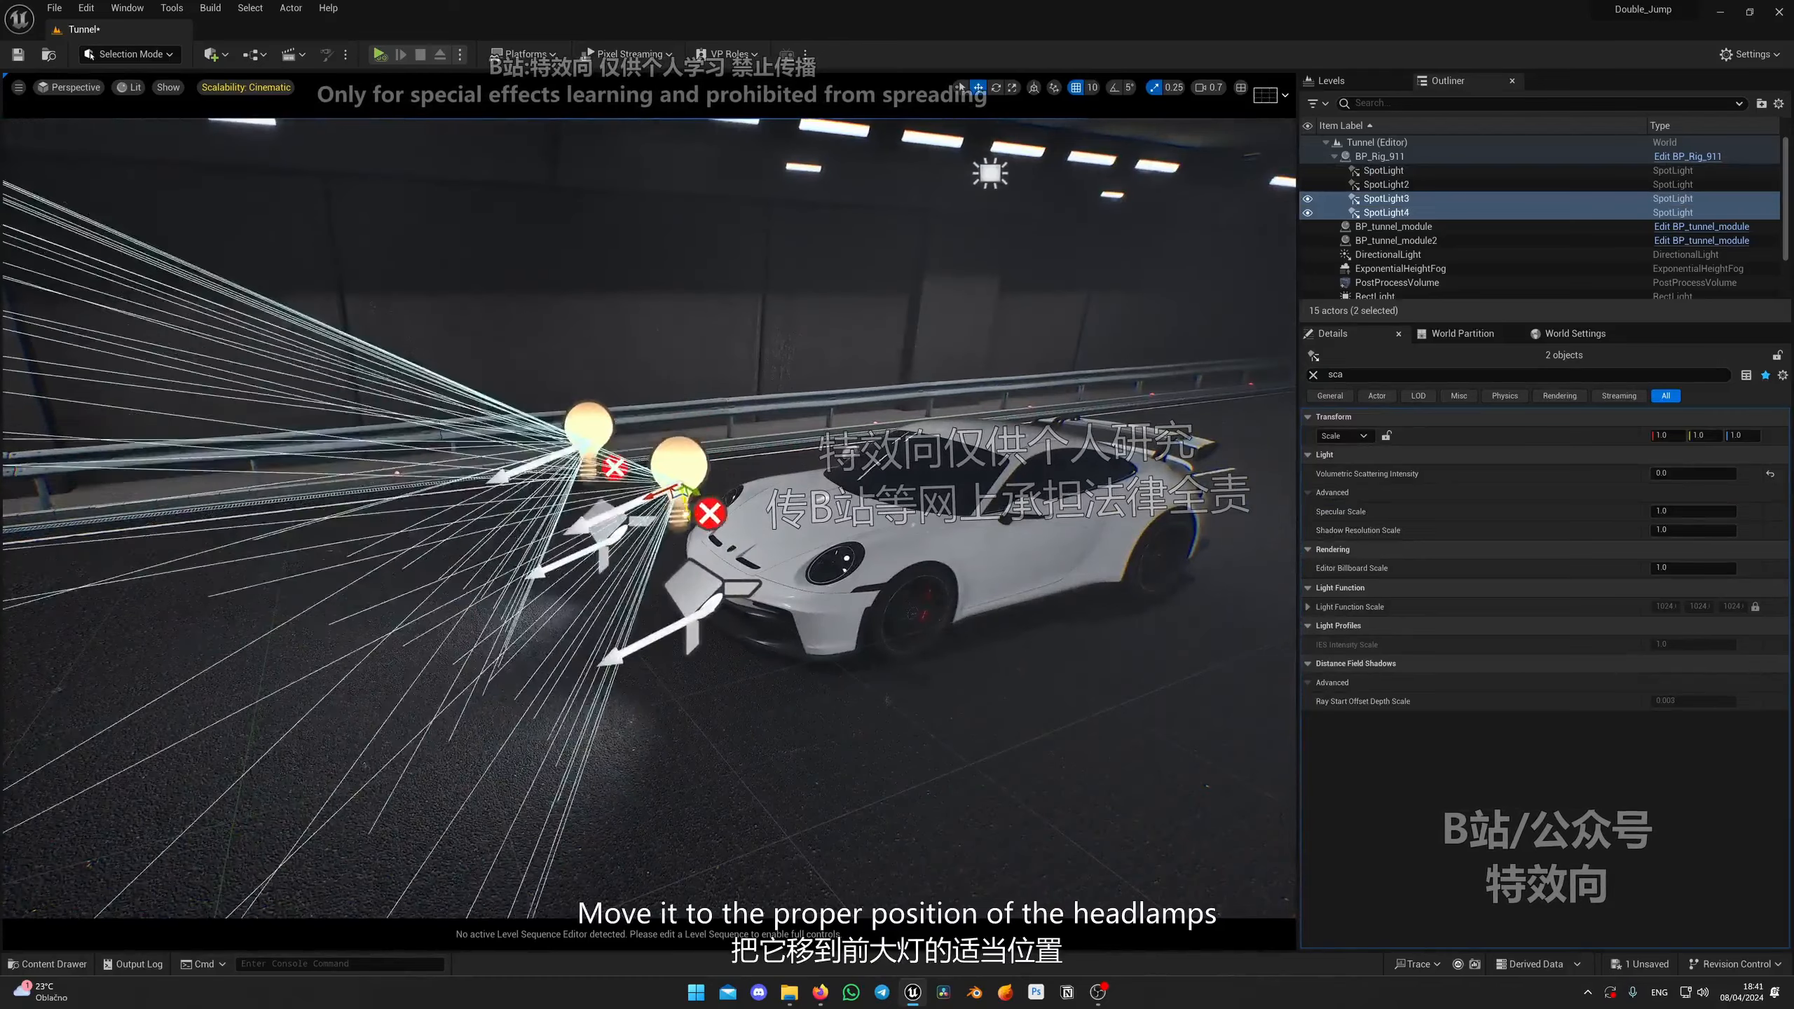
Step: Move the new spot light pair into the car's headlamps
right_drag(764, 554, 880, 641)
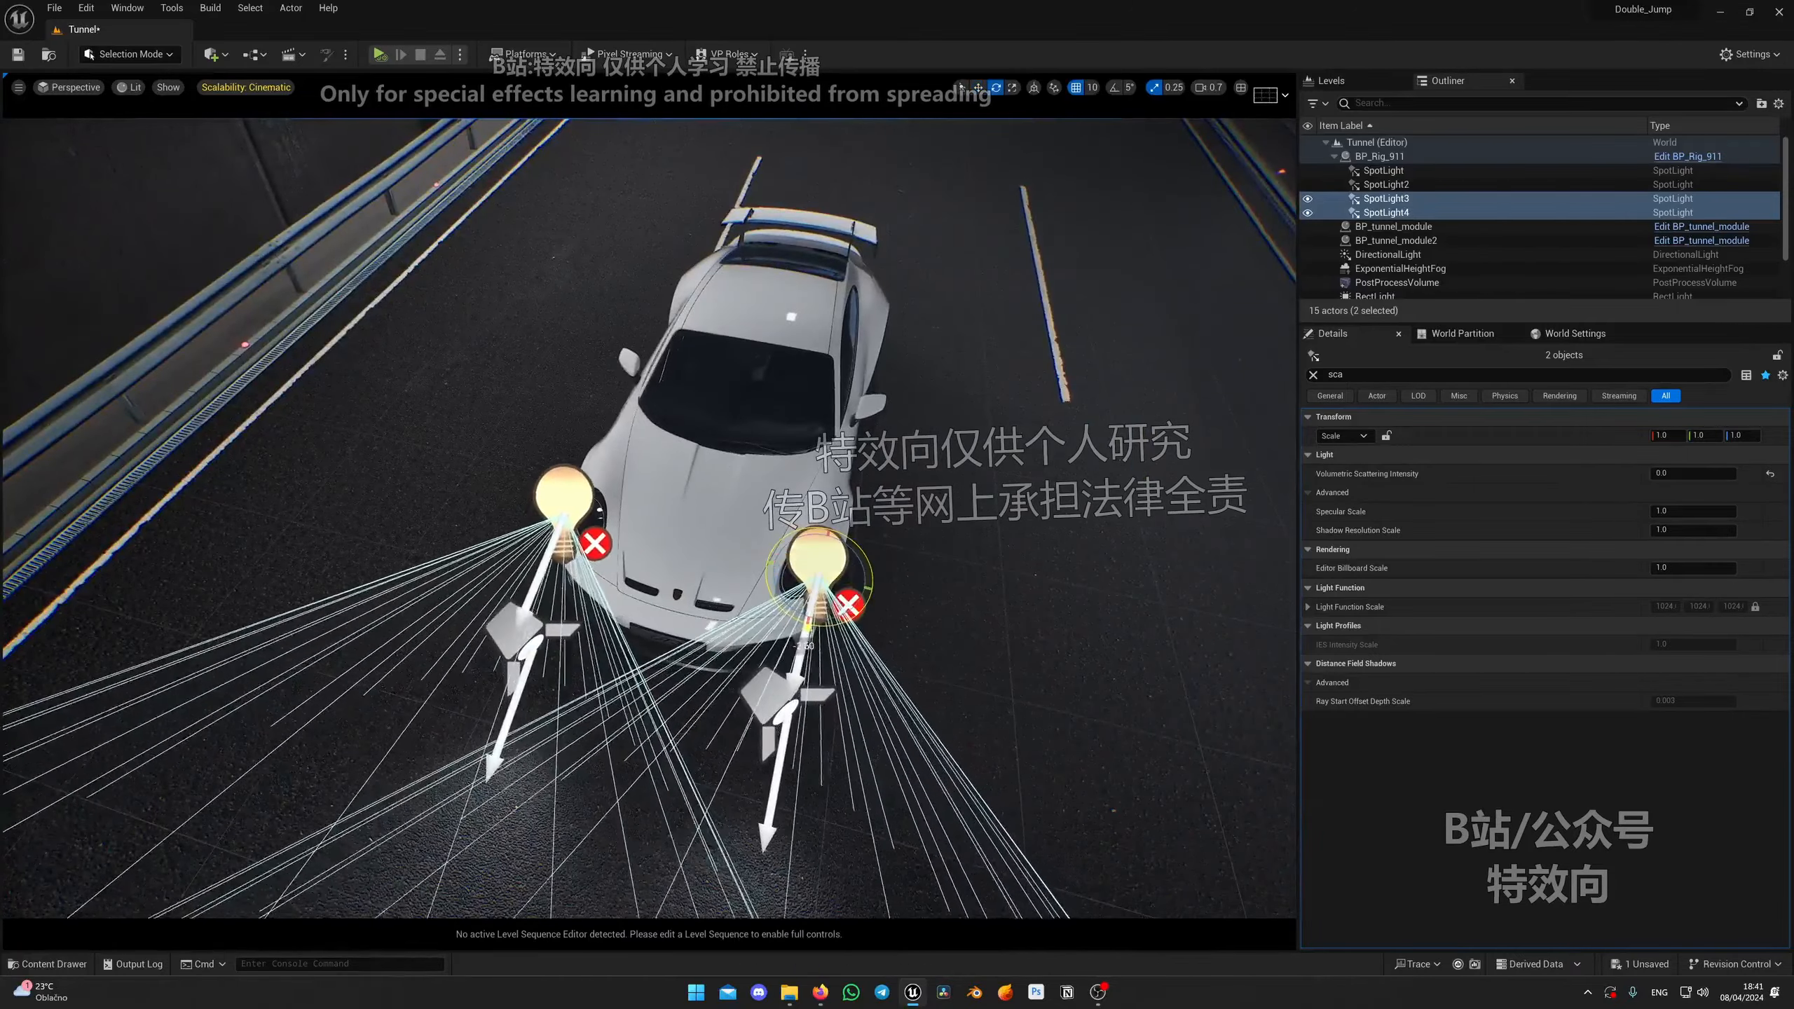
drag(809, 625, 805, 627)
right_drag(804, 626, 714, 608)
key(w)
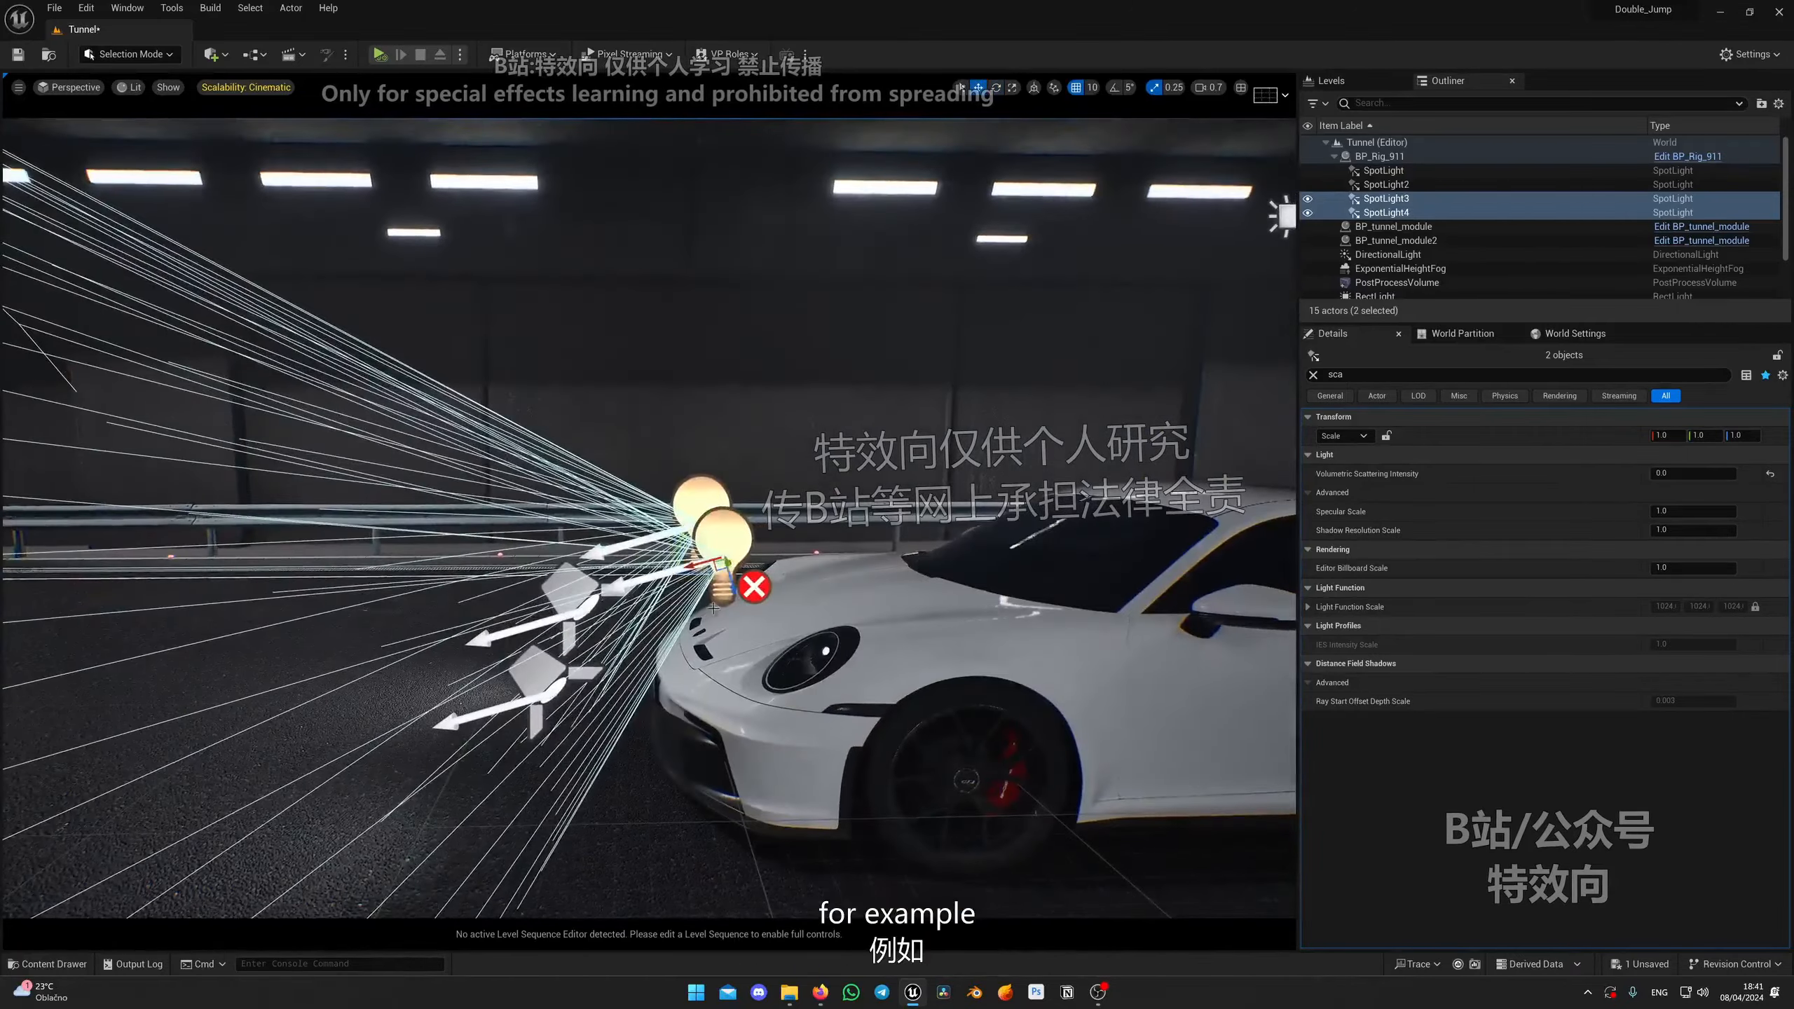
mouse_move(769, 695)
right_down()
mouse_move(826, 724)
mouse_move(772, 697)
right_up()
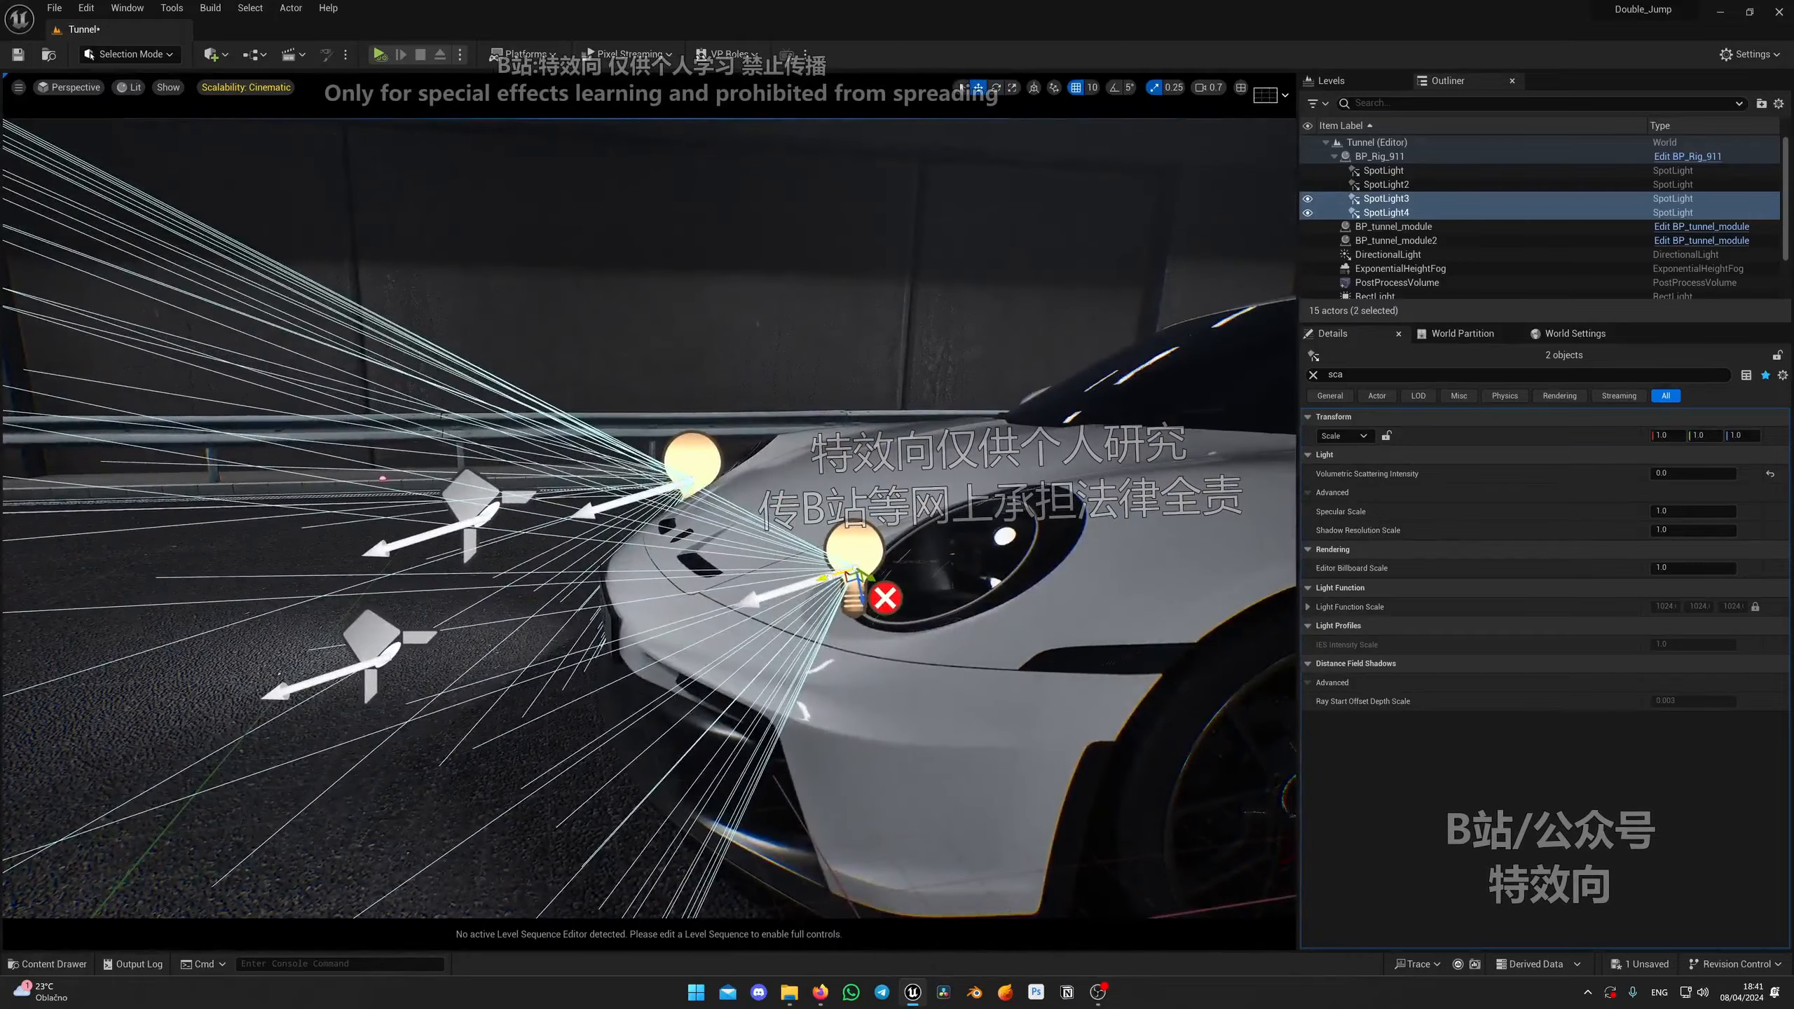
right_drag(771, 697, 893, 632)
Step: Place the third spot light precisely inside the left headlamp
click(303, 512)
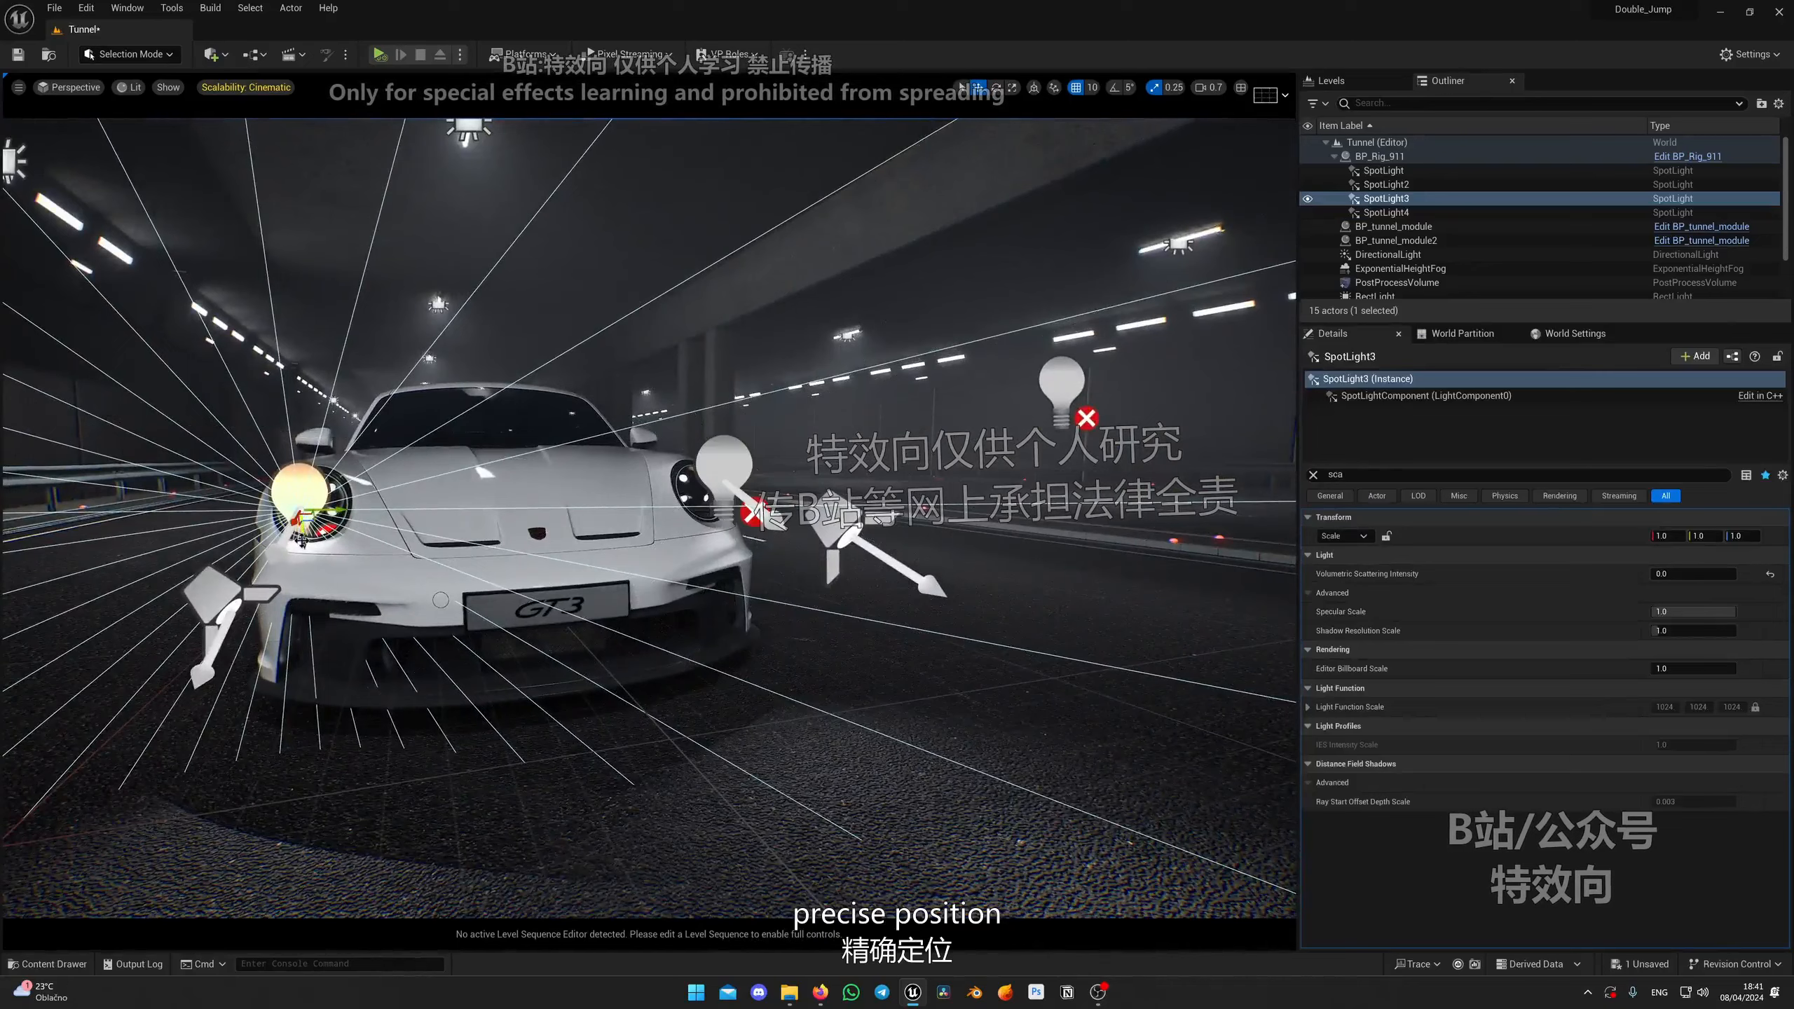
drag(304, 530, 304, 503)
right_drag(310, 509, 442, 528)
right_drag(993, 269, 1036, 293)
Step: Clear the details filter and set the third spot light's Source Radius to 10
click(1314, 476)
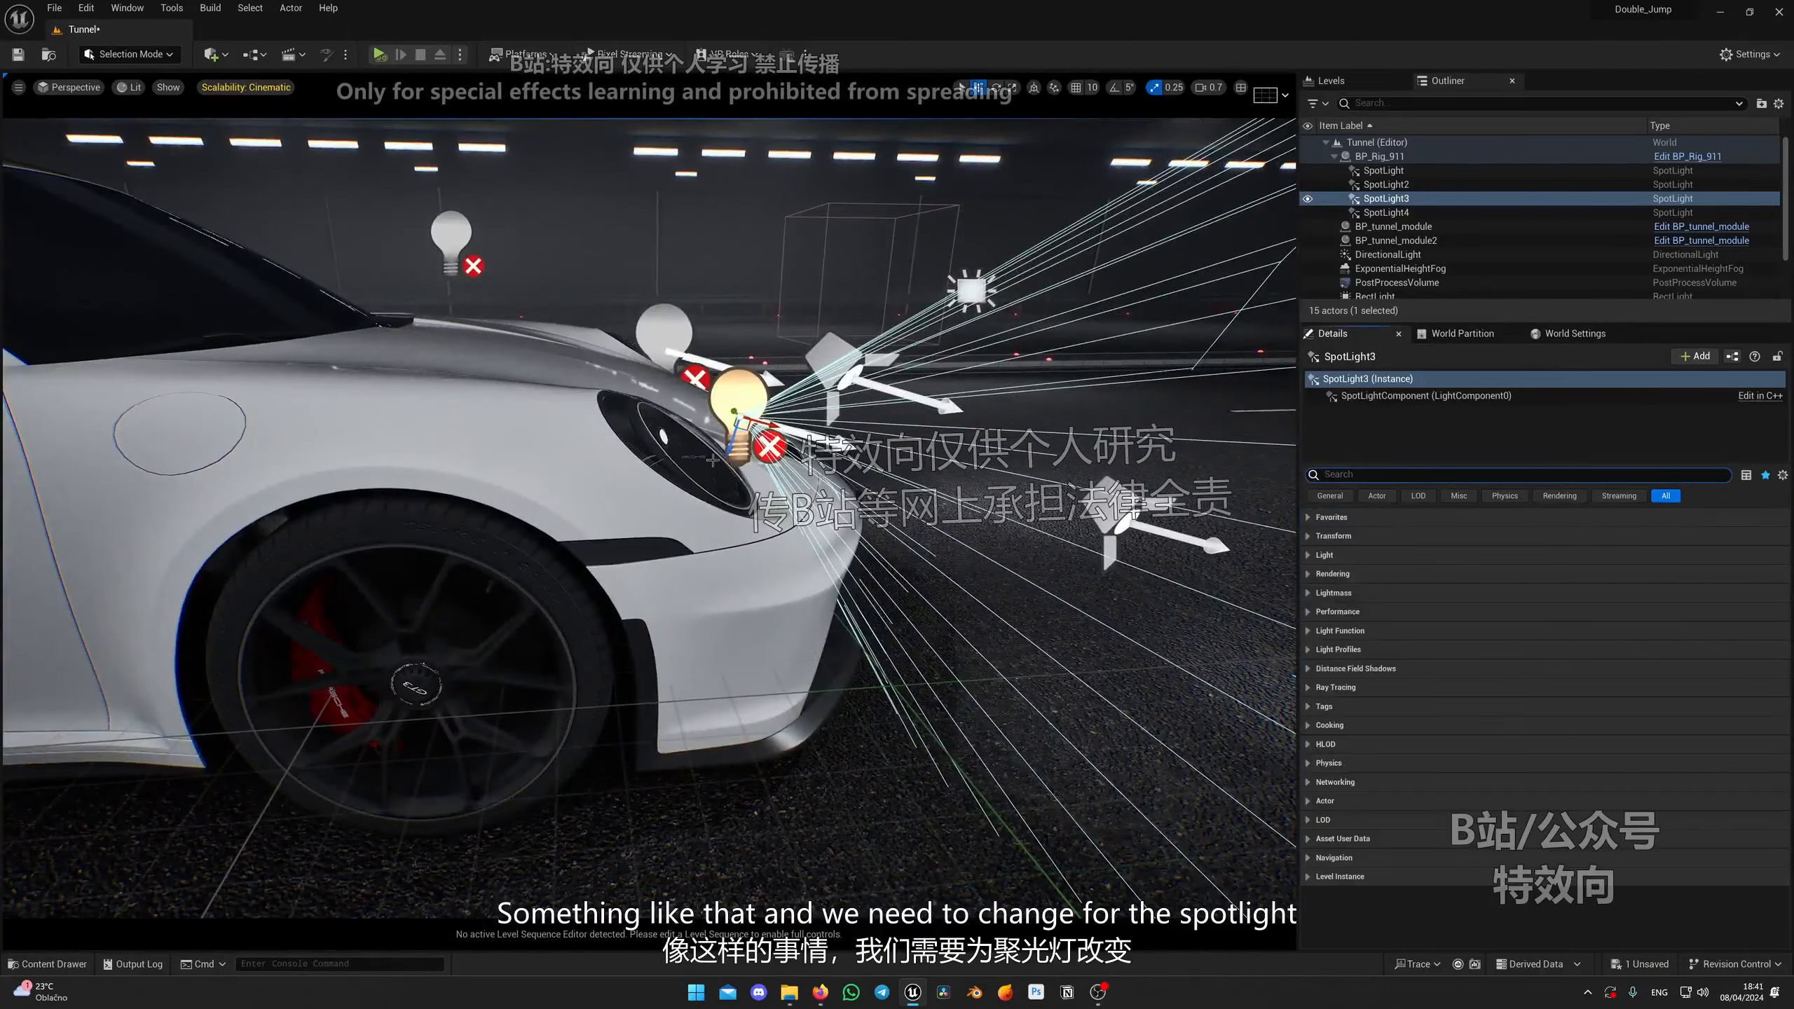
right_drag(1015, 454, 974, 440)
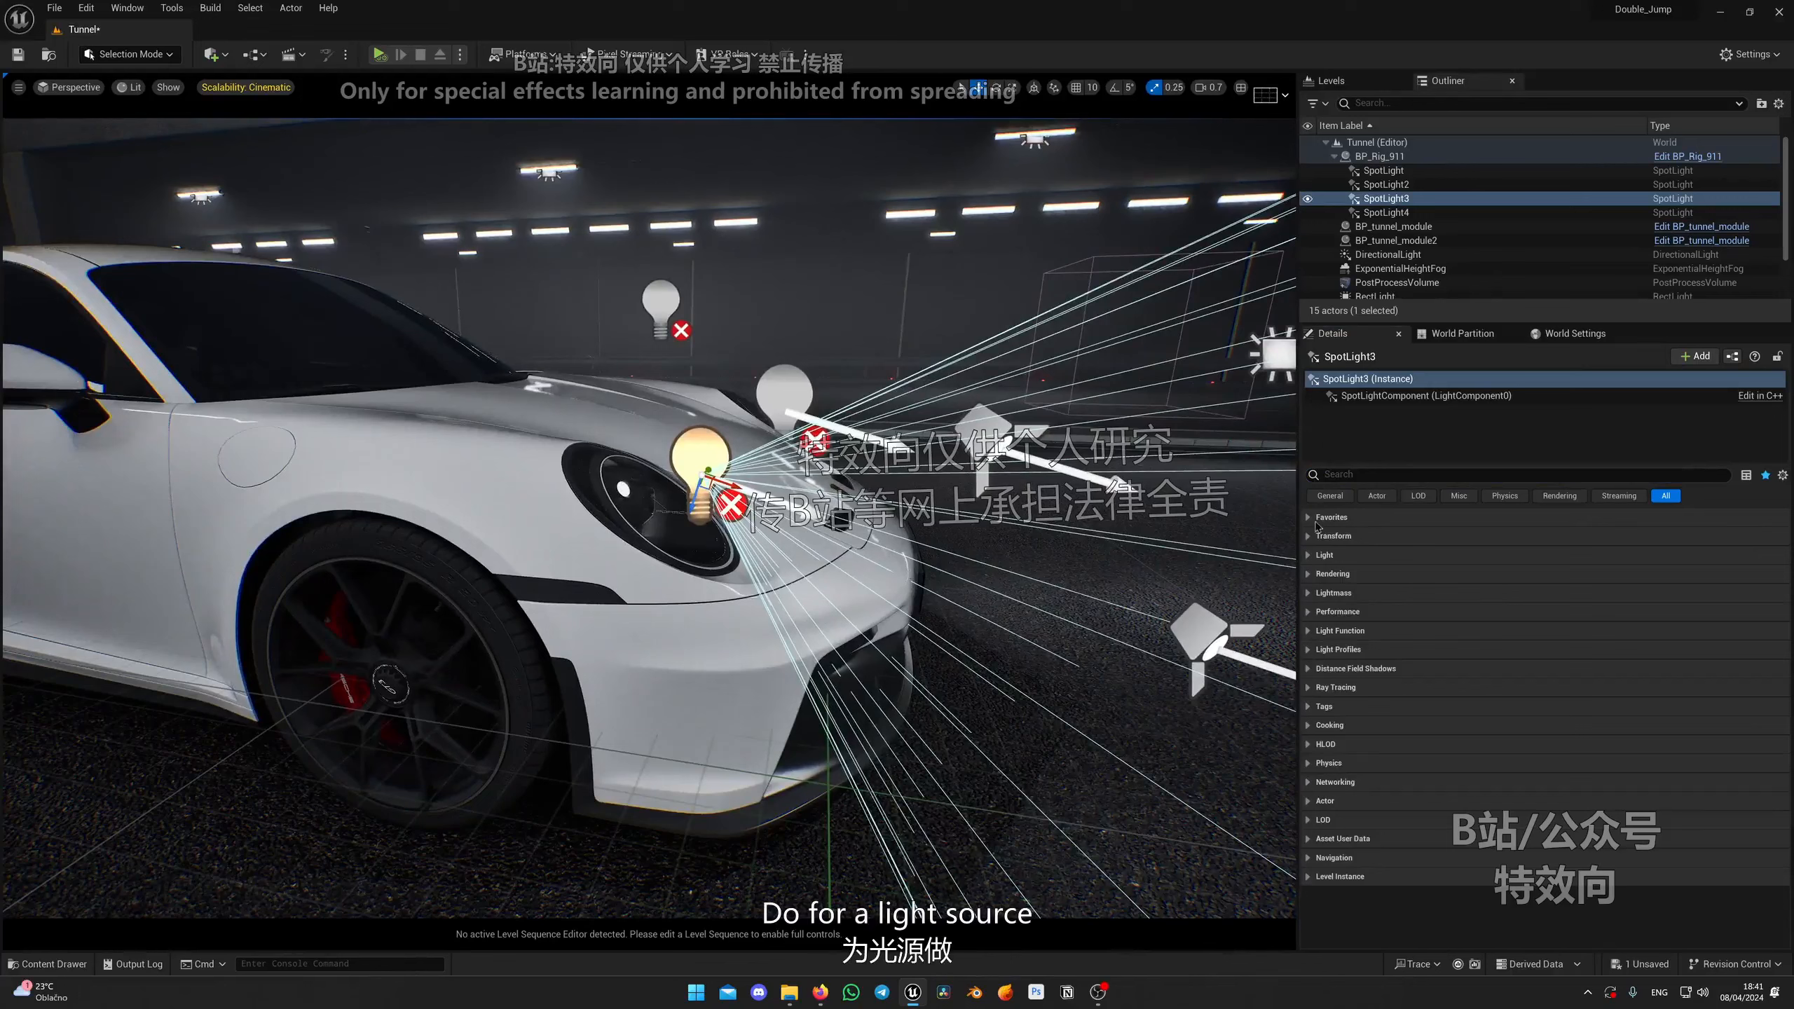
click(1309, 556)
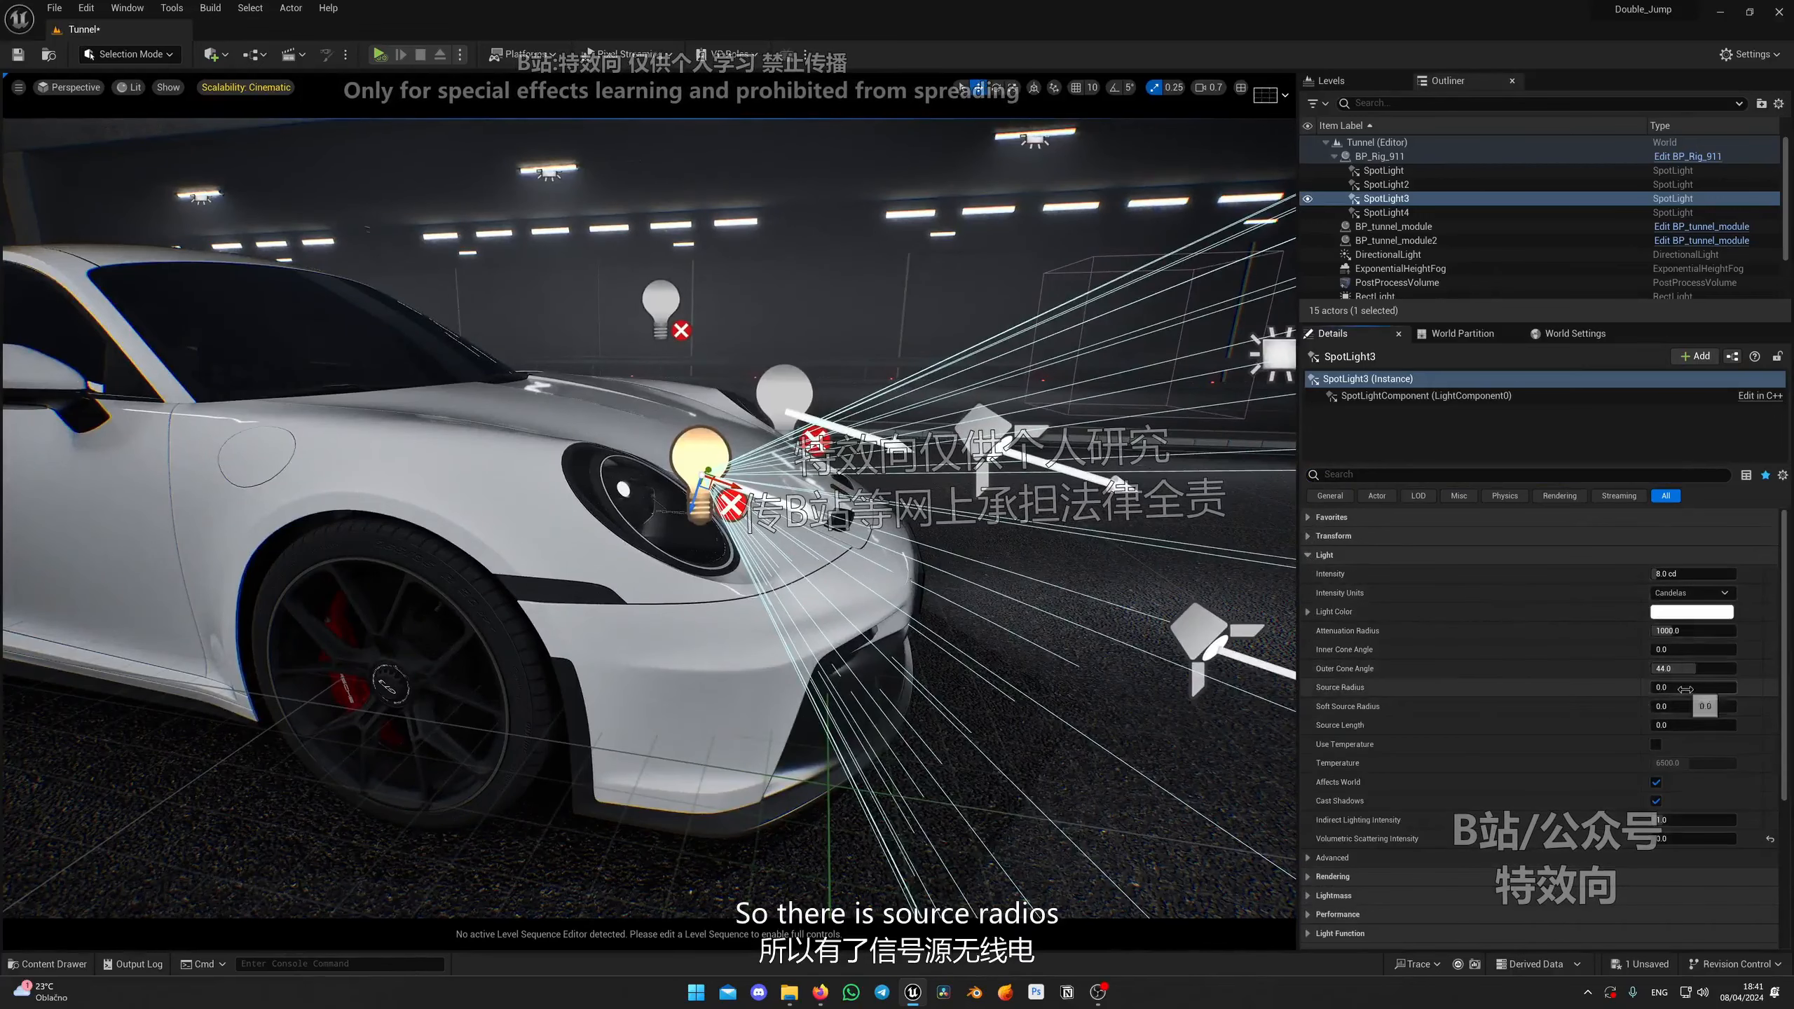
key(w)
mouse_move(989, 601)
right_down()
mouse_move(1017, 572)
mouse_move(992, 566)
right_up()
scroll(1017, 573, down, 1)
key(s)
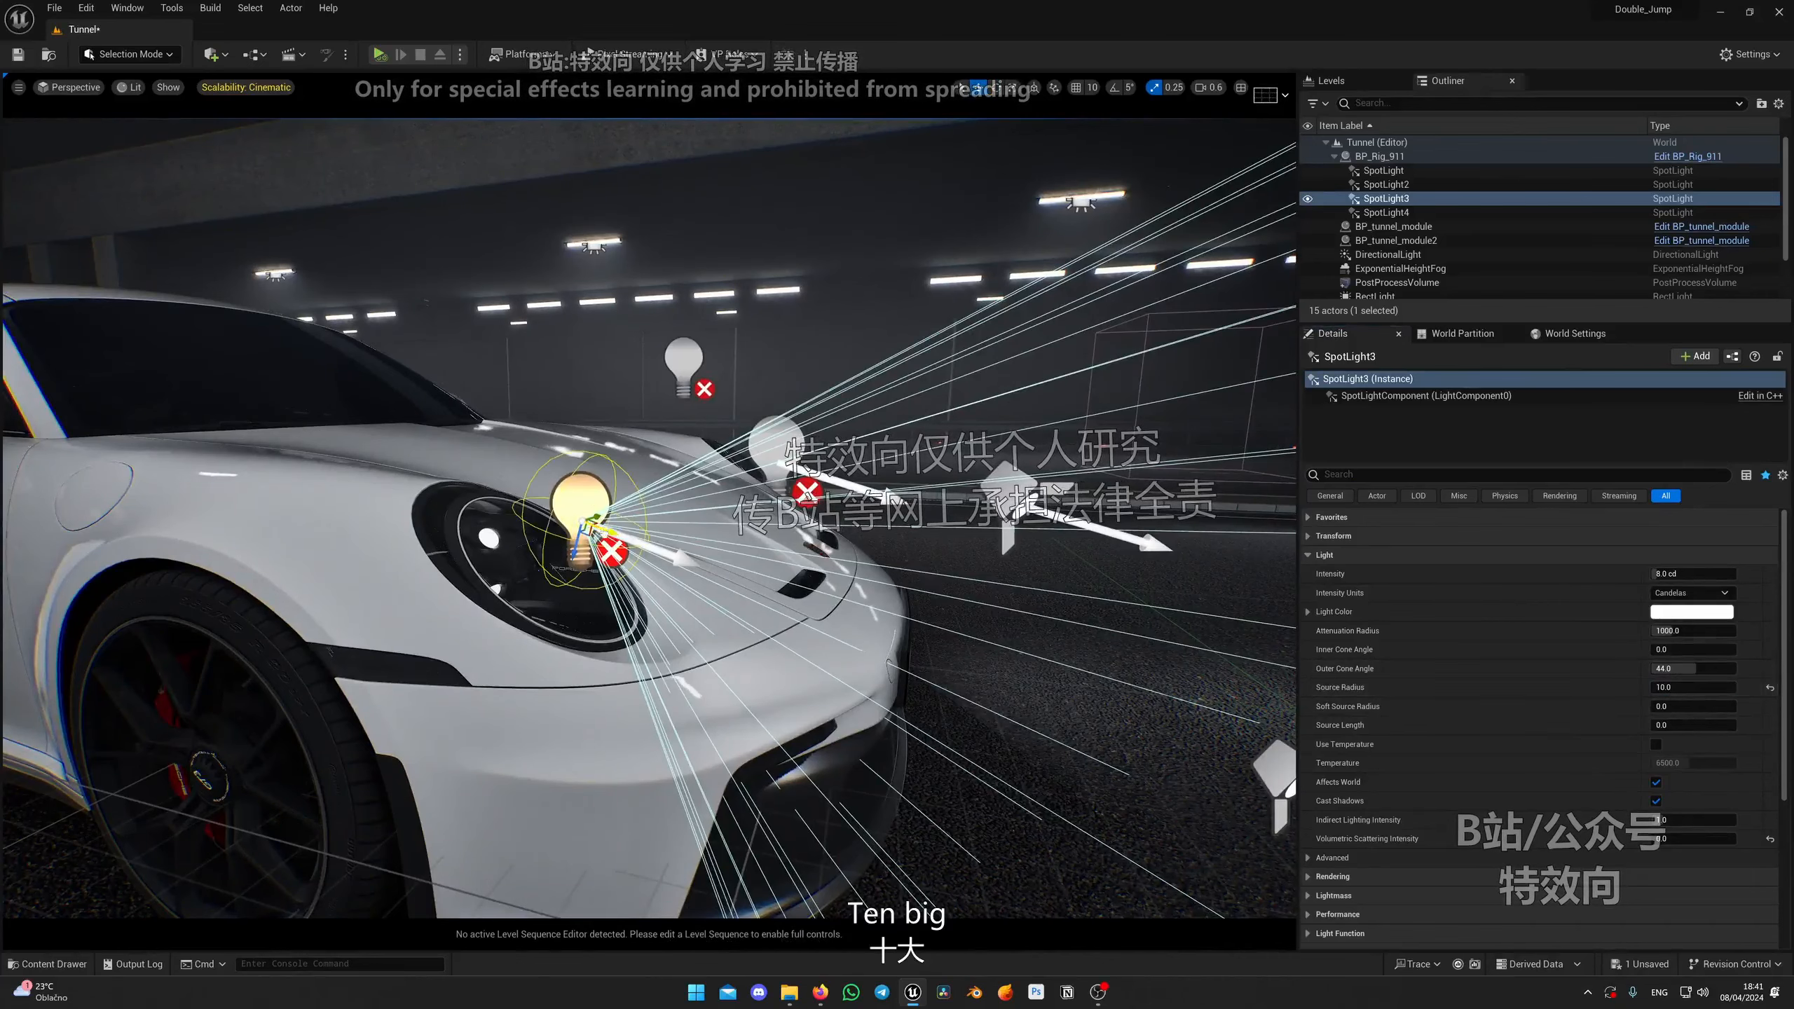
mouse_move(989, 614)
right_down()
mouse_move(1074, 587)
mouse_move(1010, 587)
right_up()
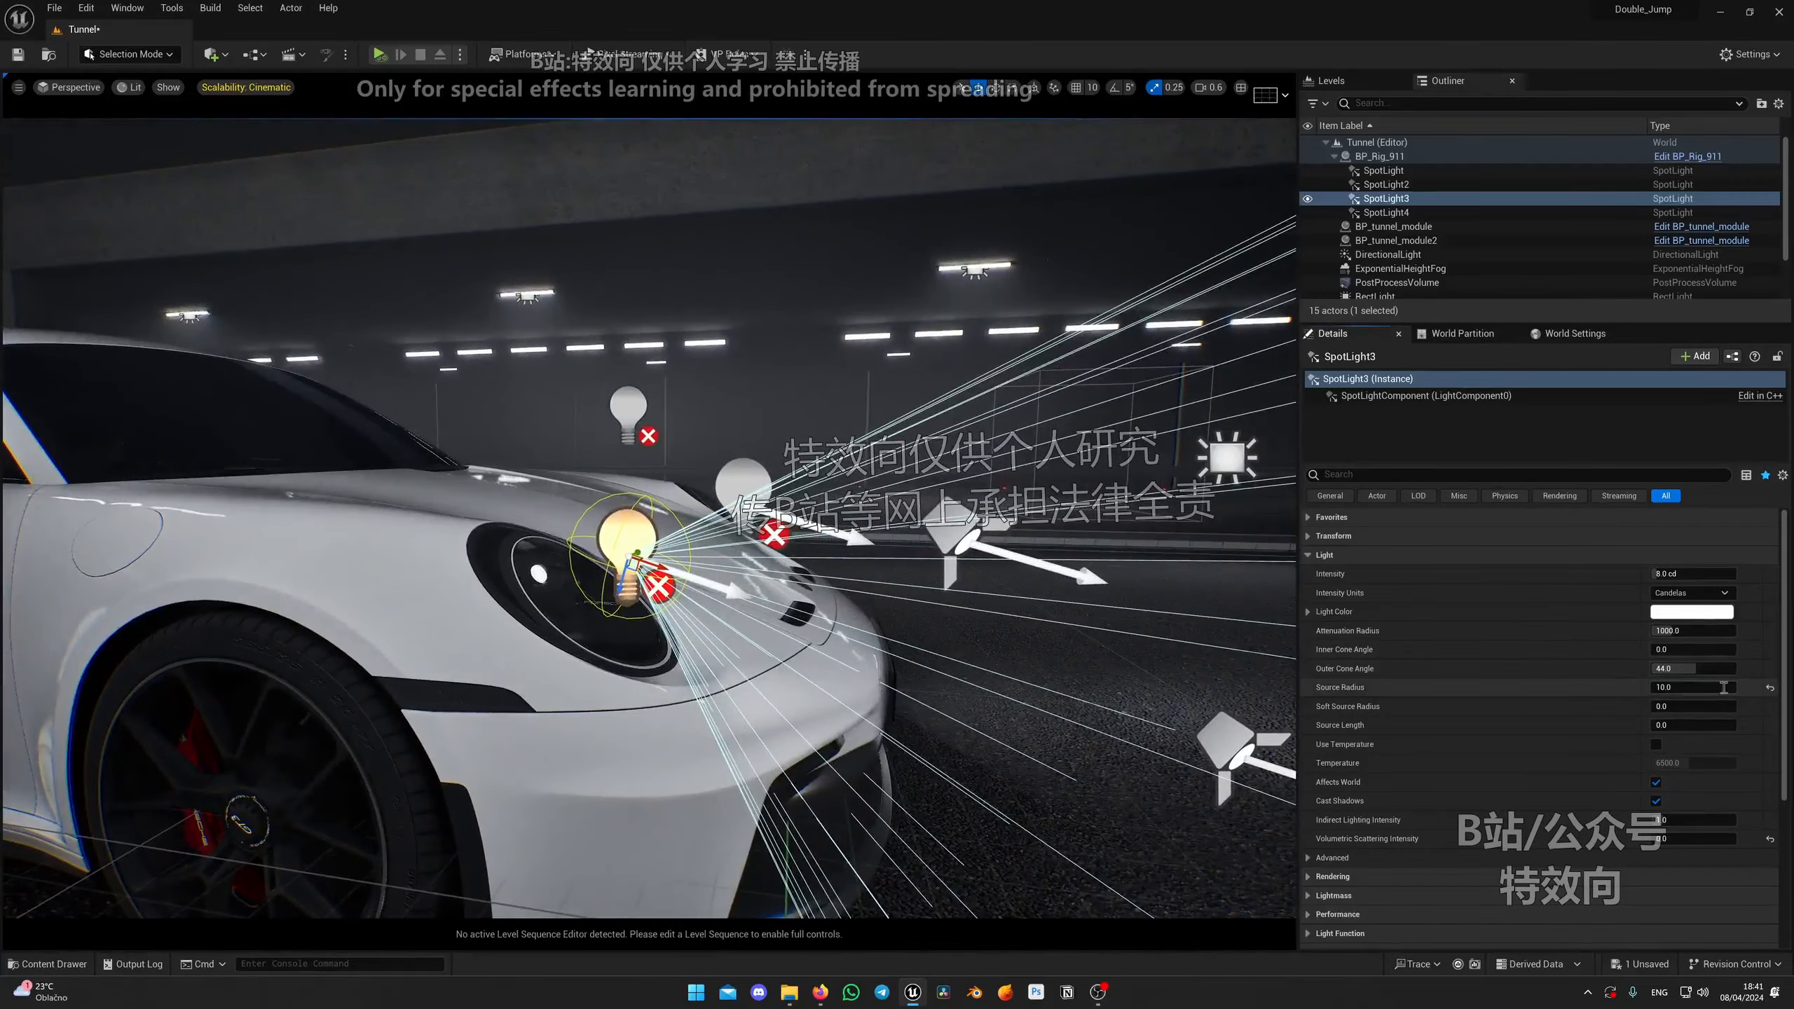
Step: Select the fourth spot light and set its Source Radius to 5 and Outer Cone Angle to about 16.6
right_drag(954, 530, 876, 537)
click(955, 531)
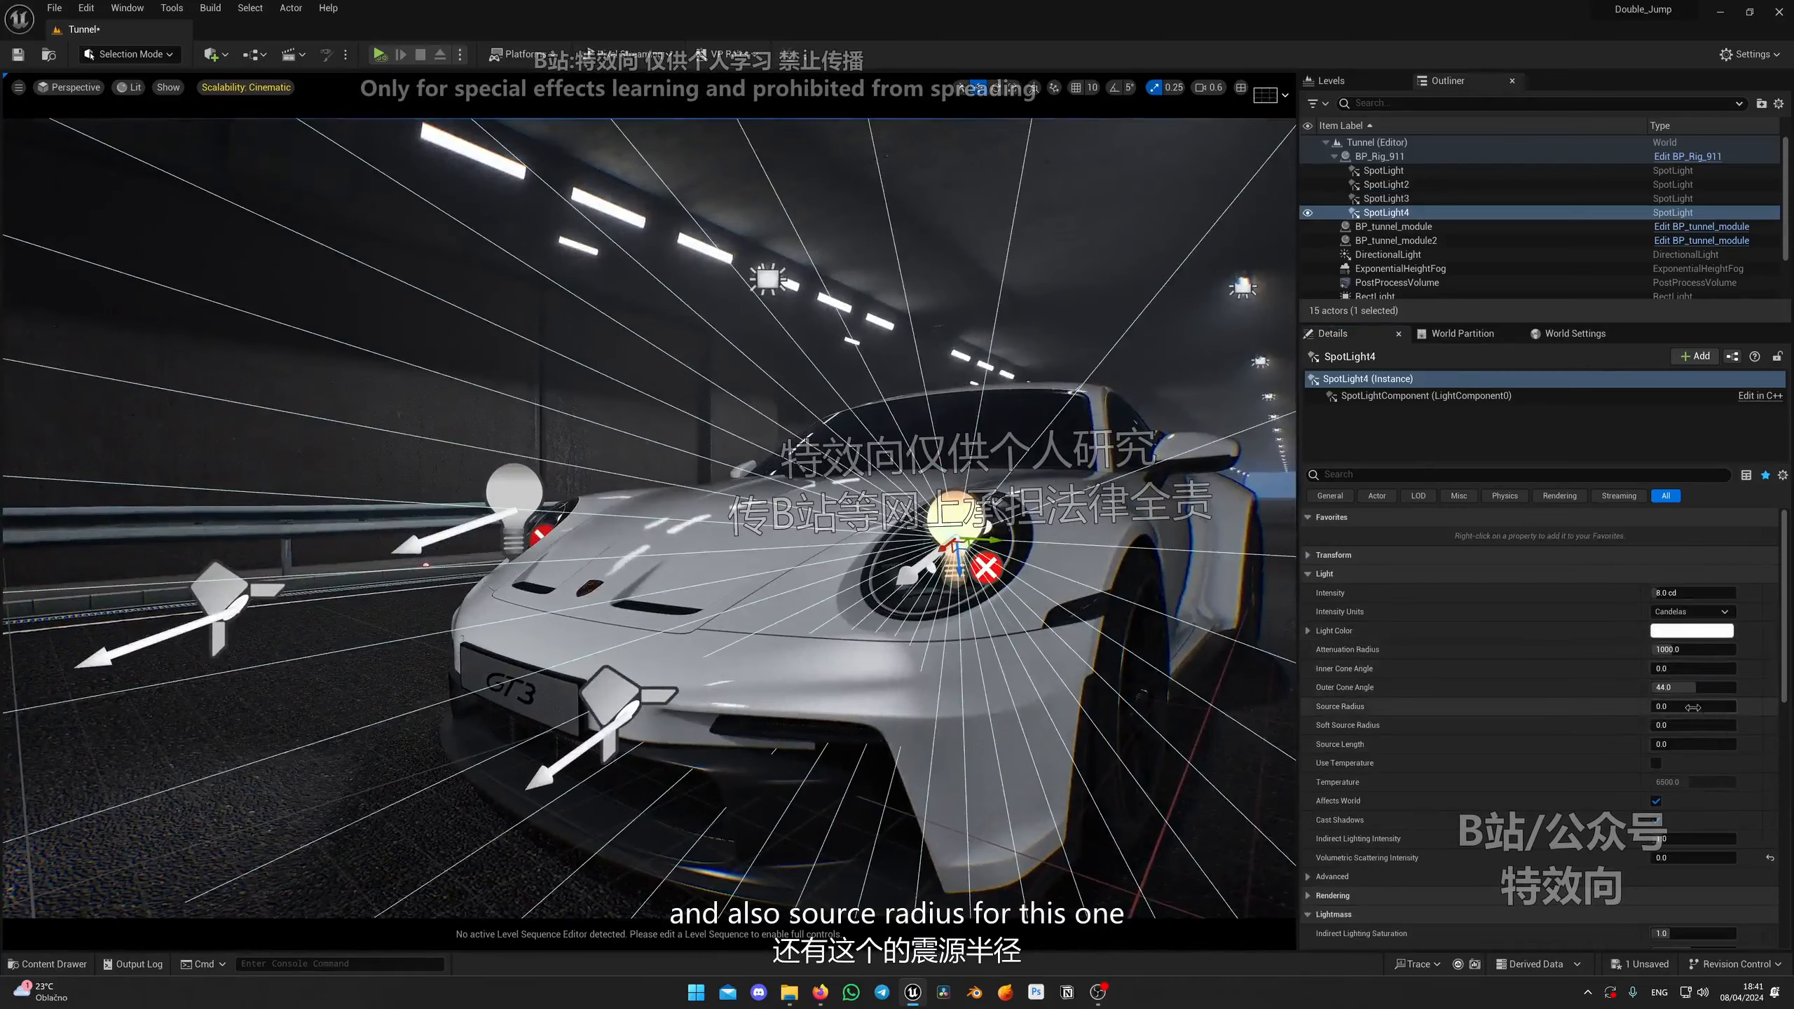
text(5)
key(Return)
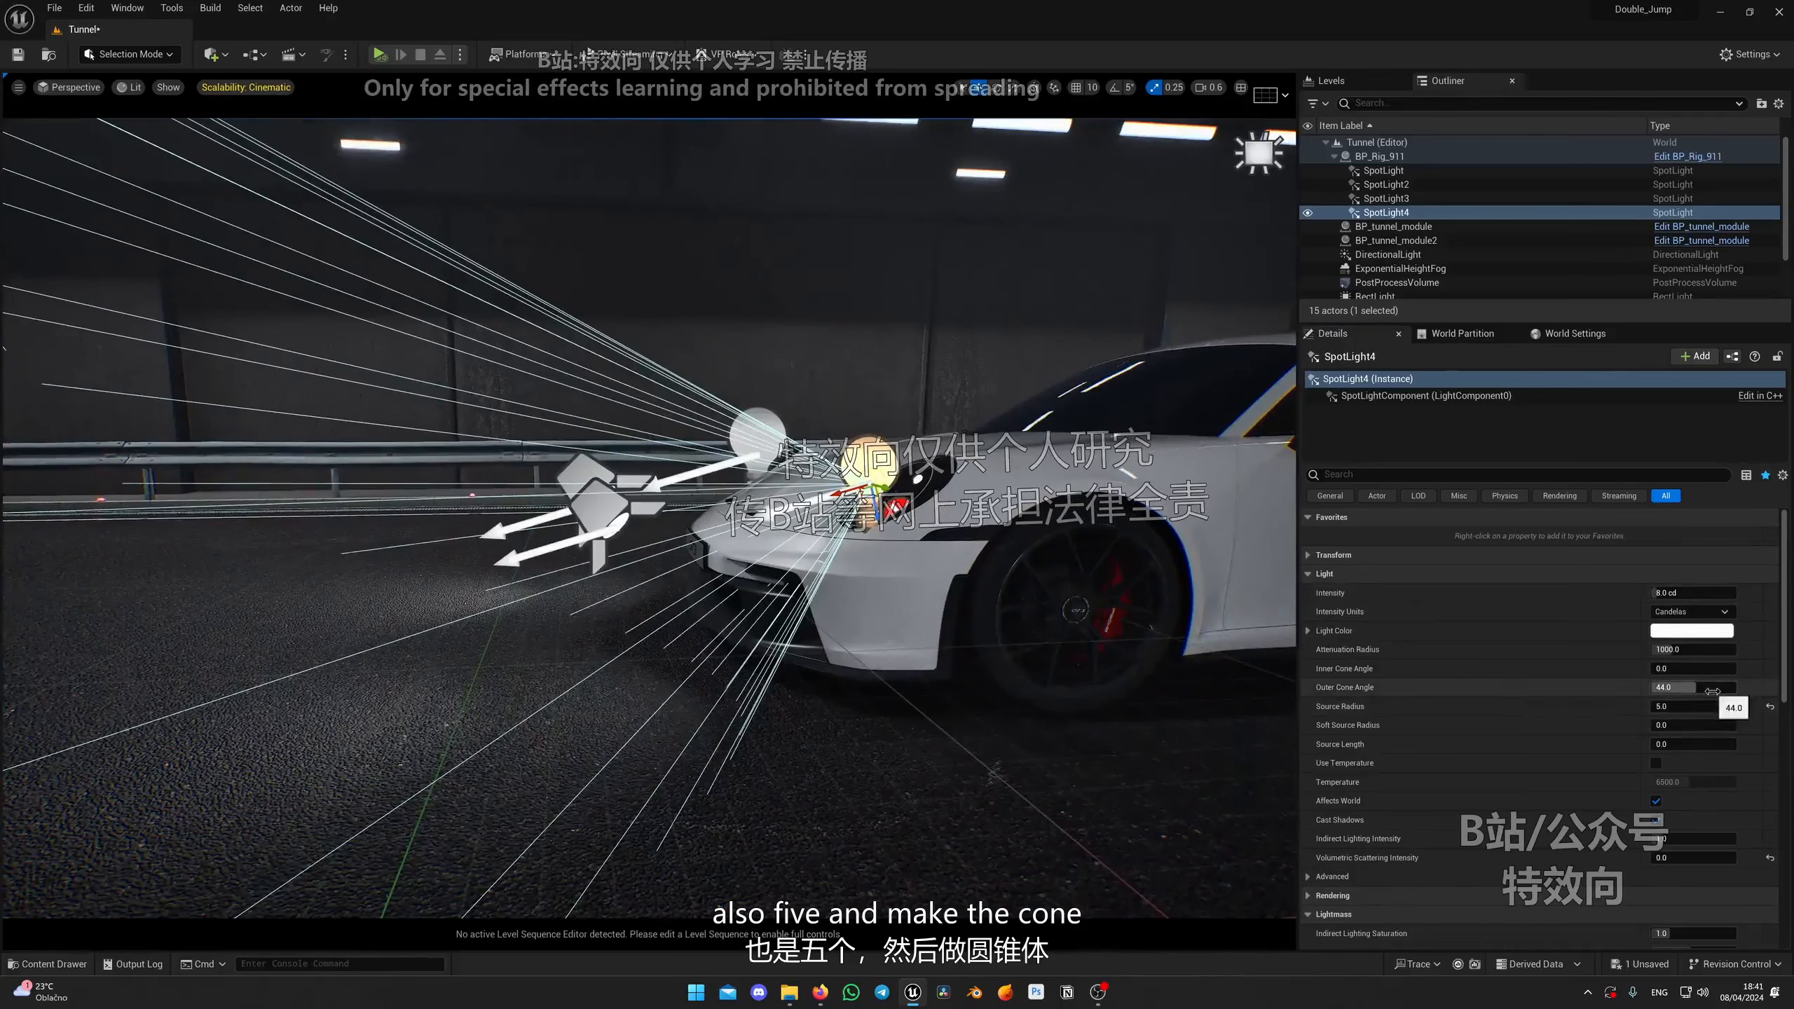
drag(1712, 691, 1600, 691)
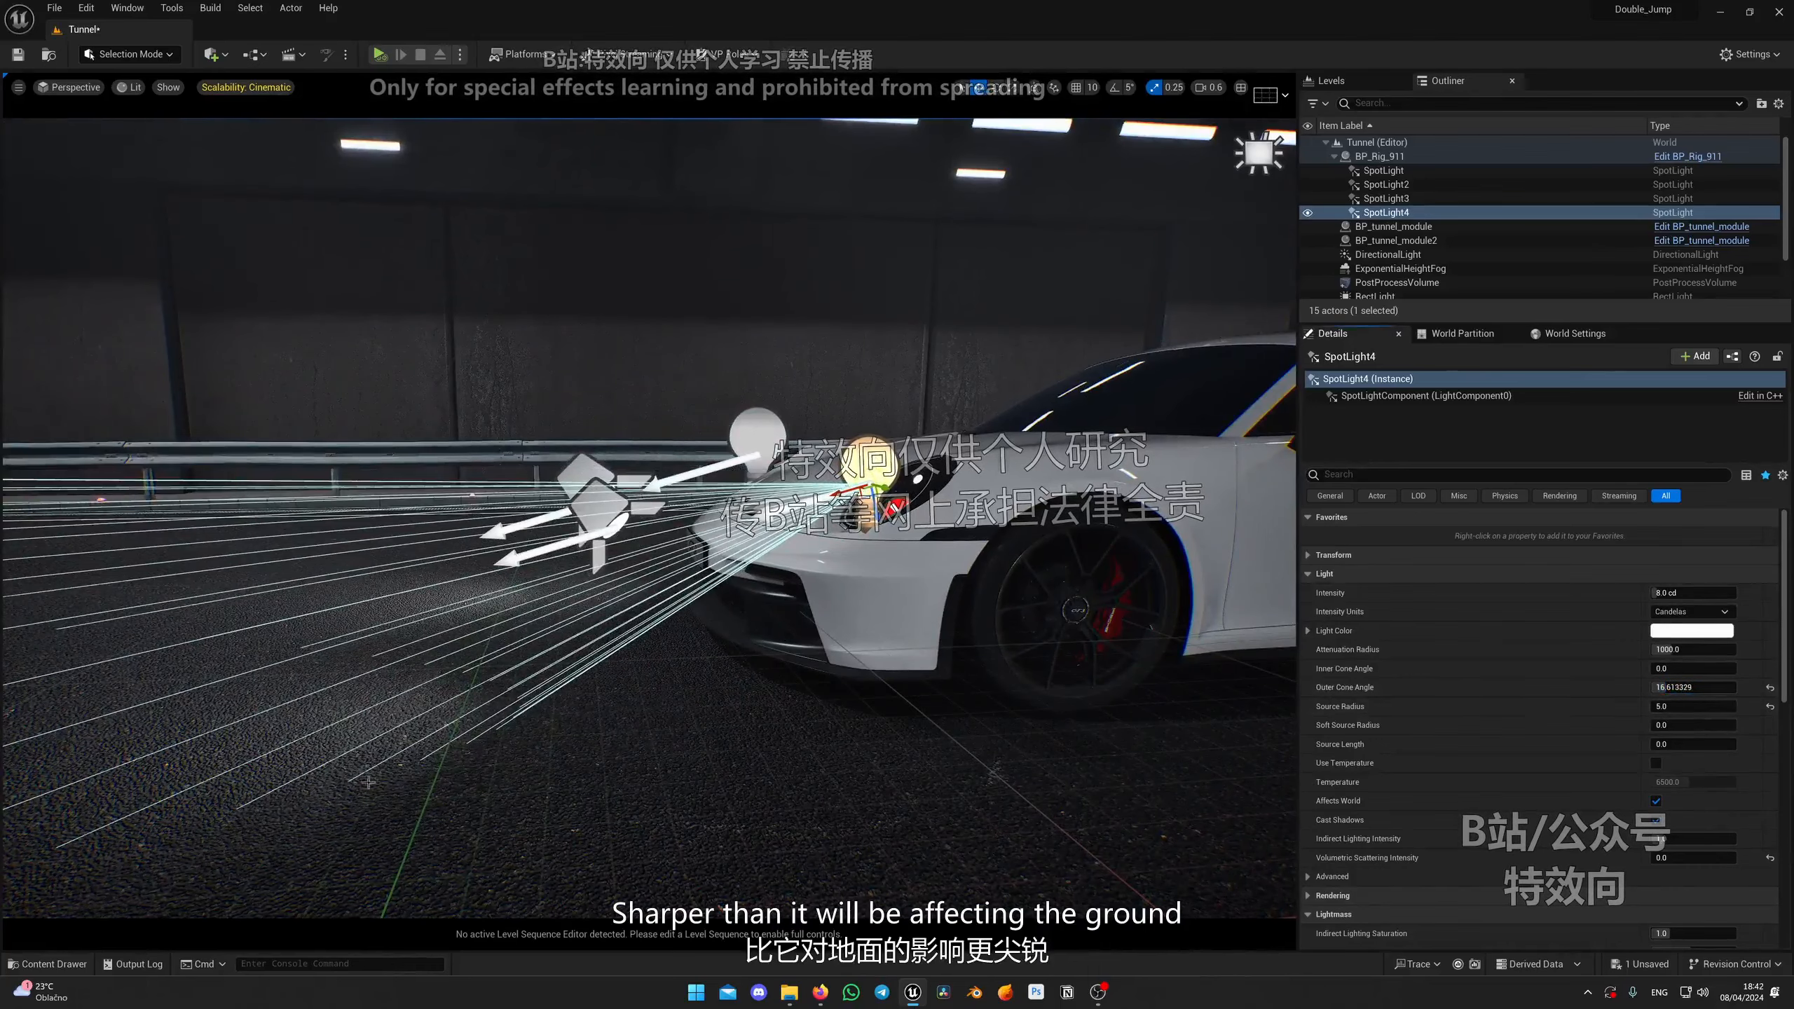
Step: Select the third spot light and set its Outer Cone Angle to 16
right_drag(368, 782, 853, 635)
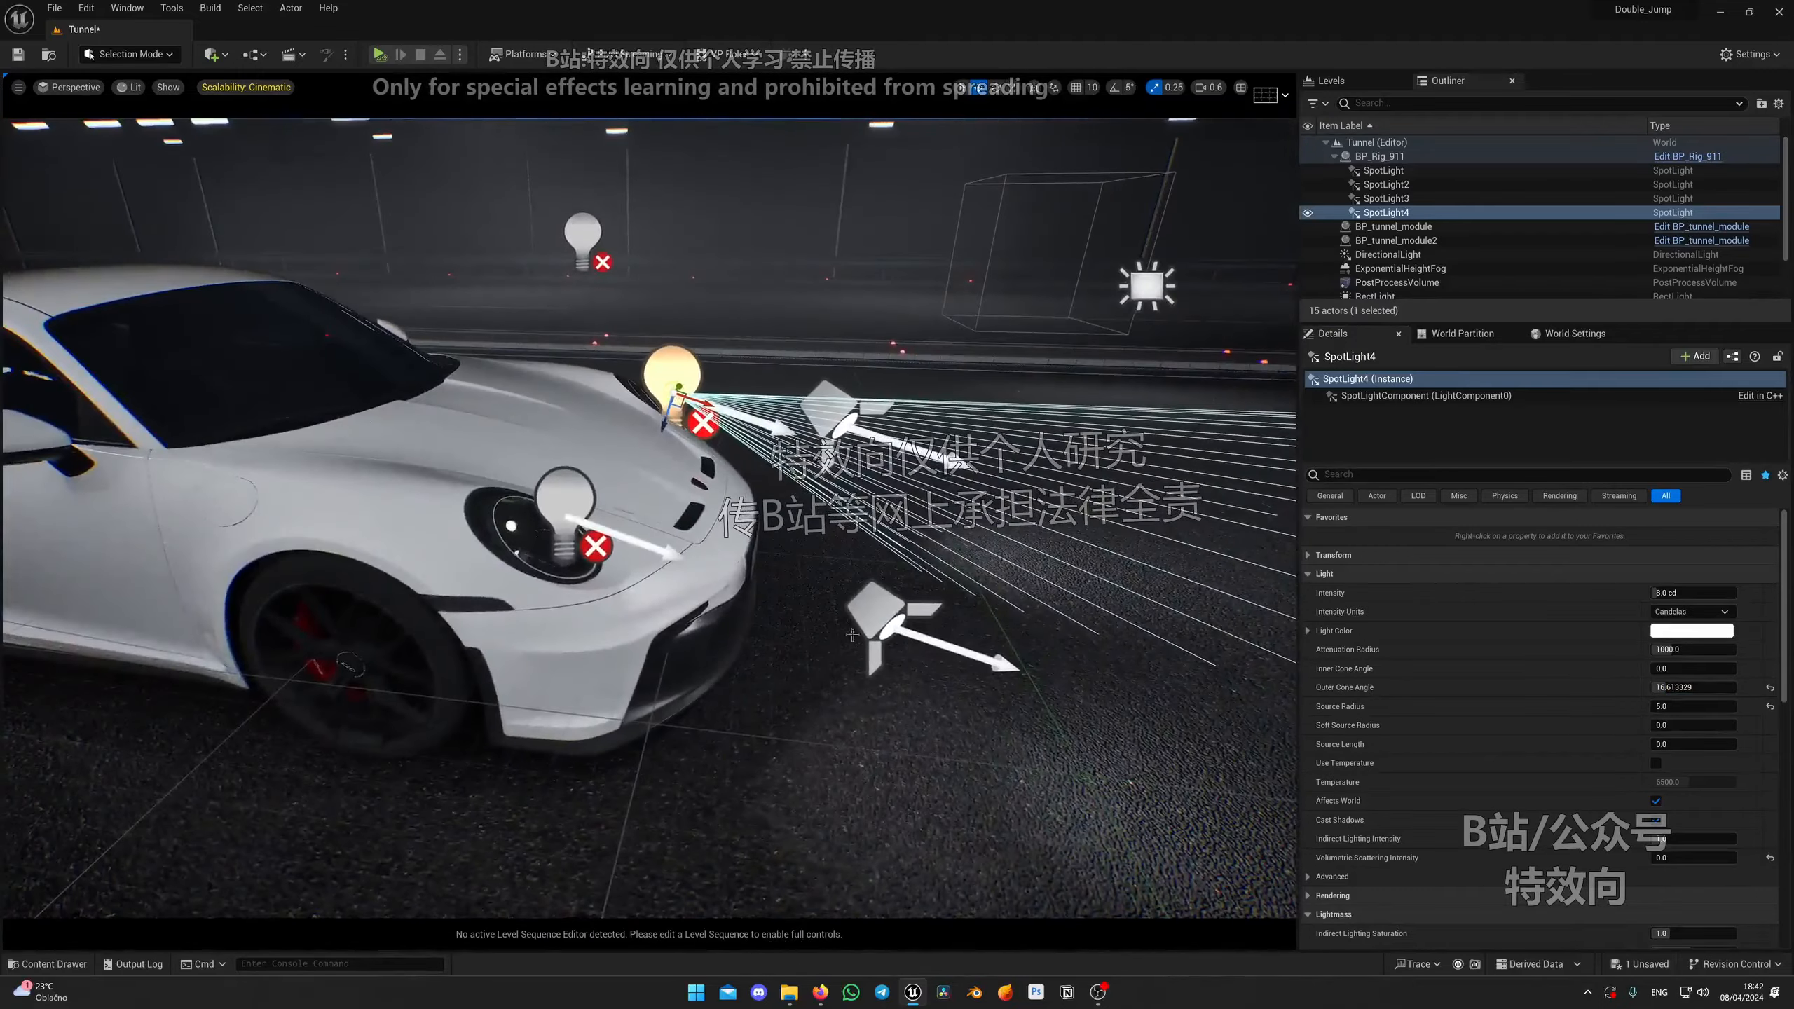
click(577, 492)
click(1706, 690)
text(1)
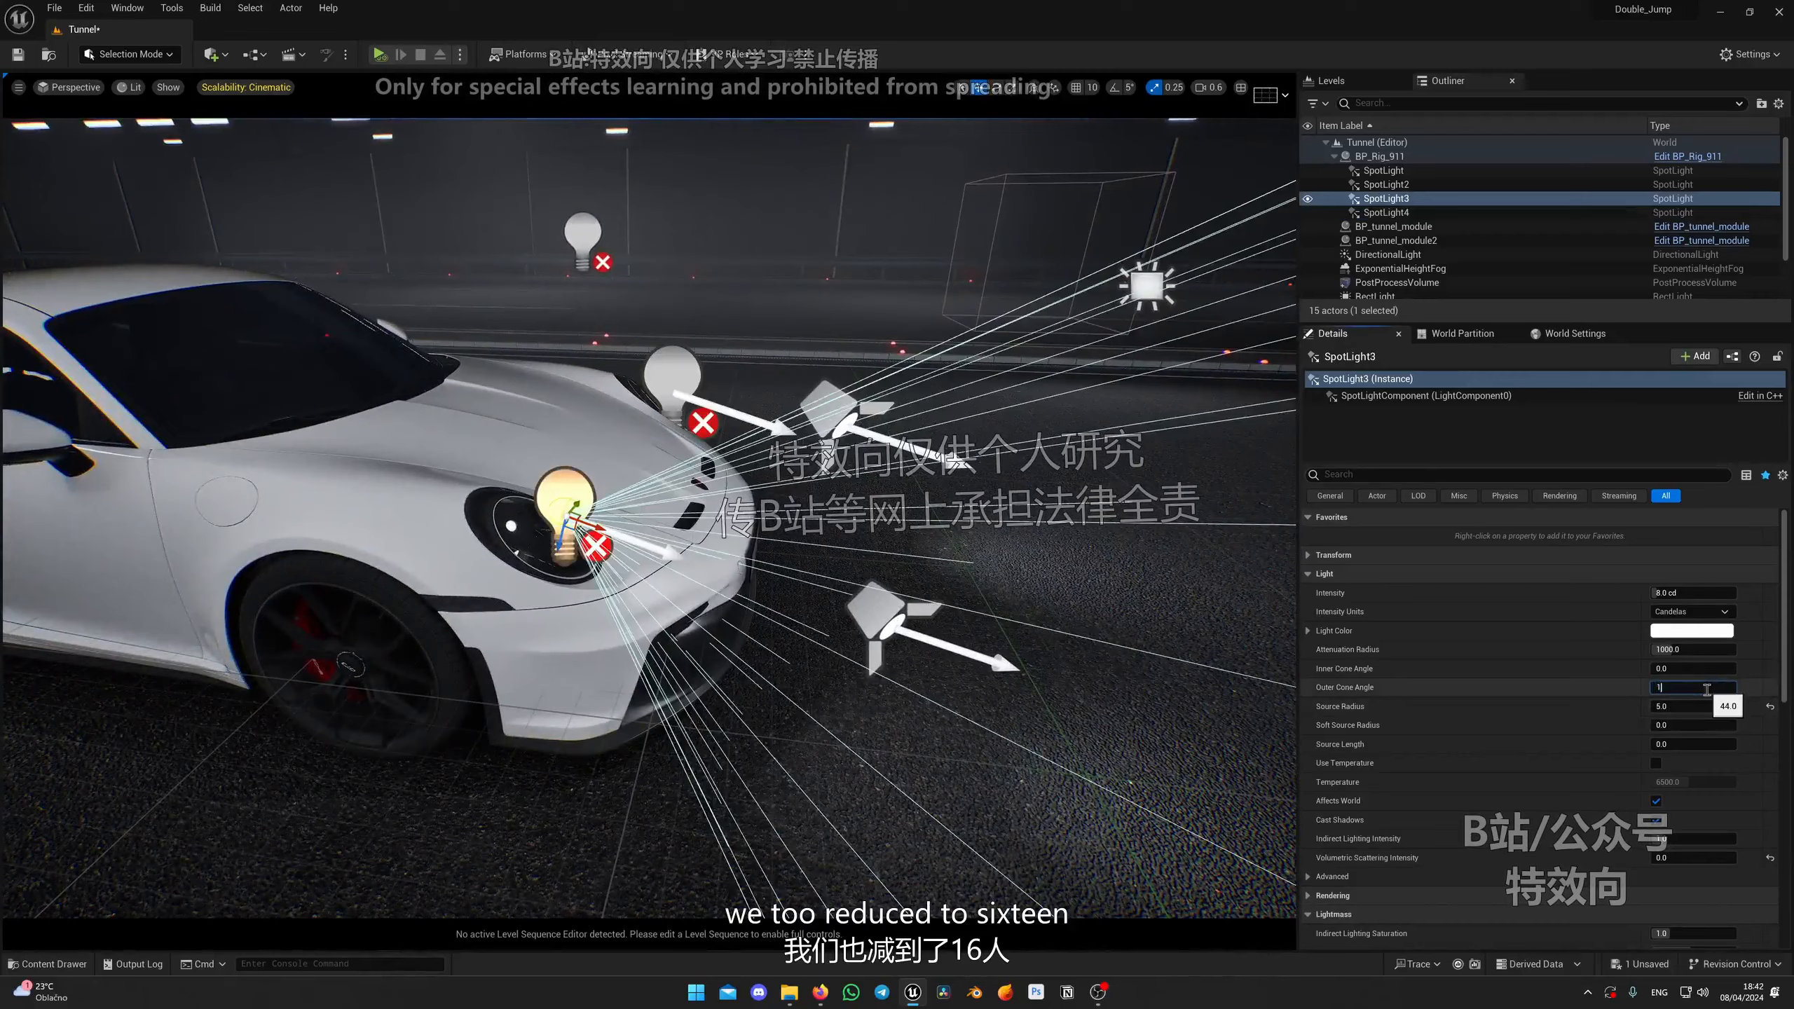
text(6)
key(Return)
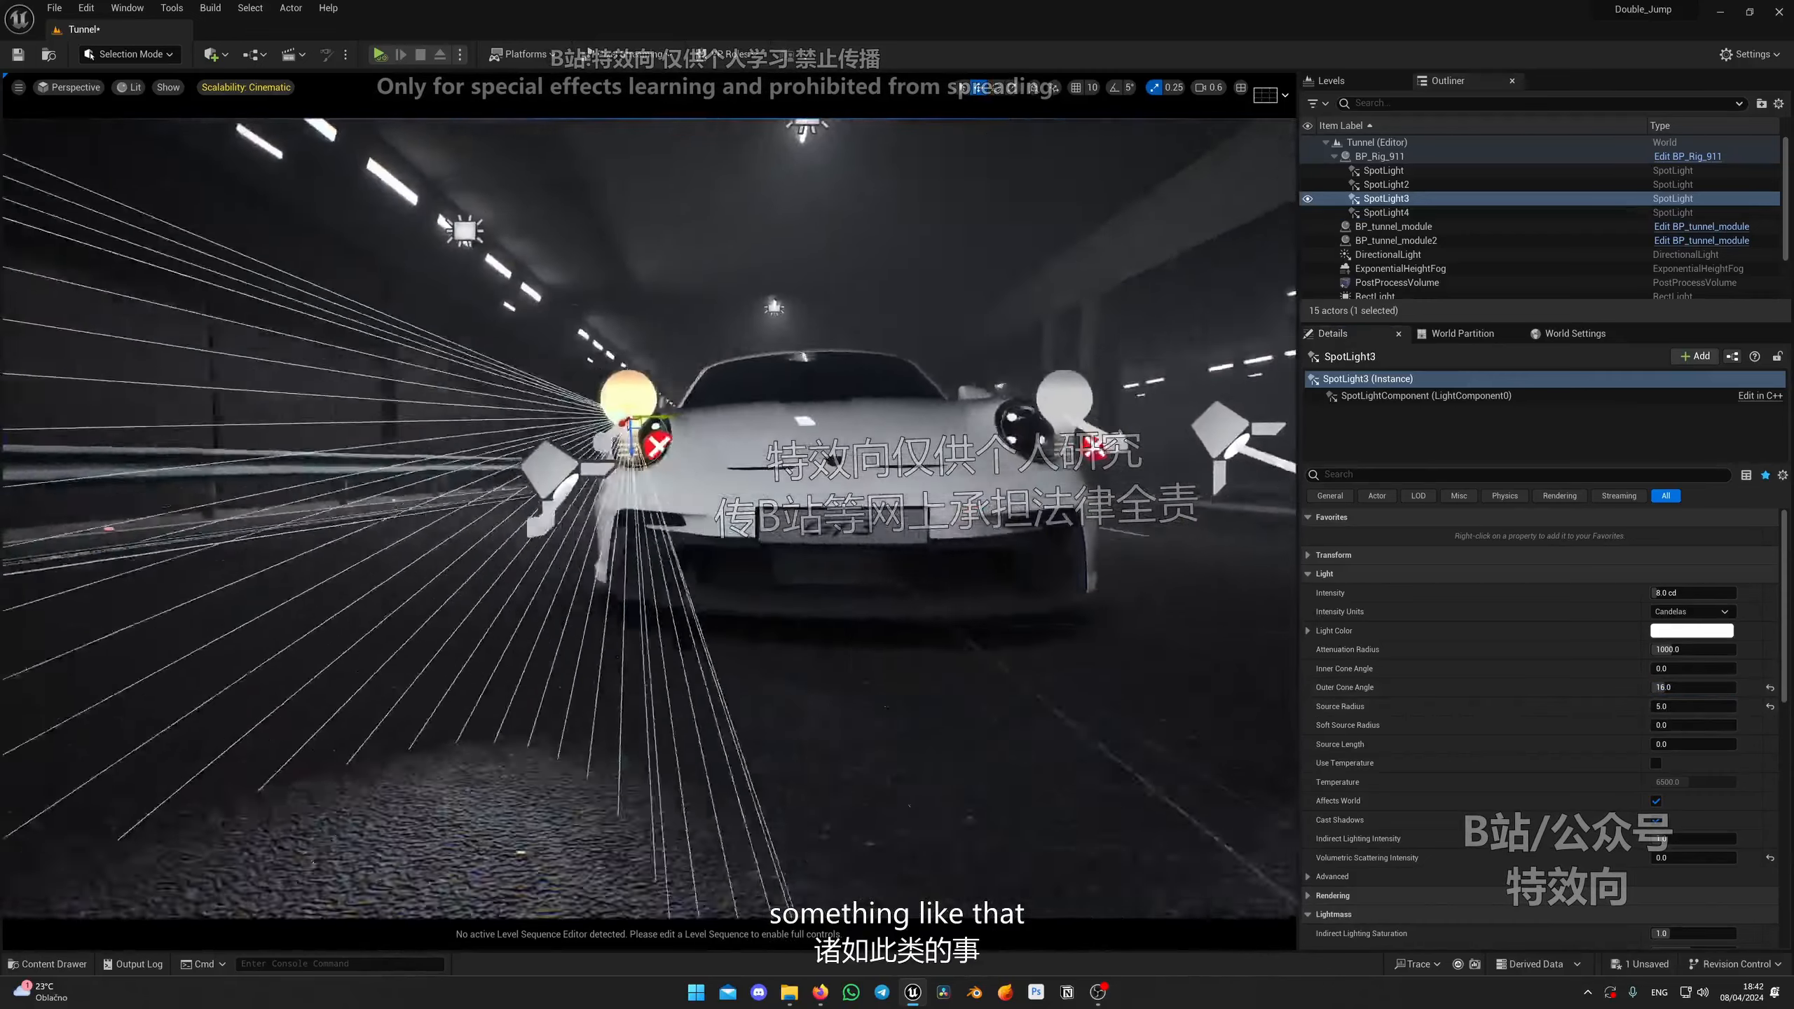
Step: Raise the third spot light's Volumetric Scattering Intensity to 4 and its Intensity to about 82 cd
right_drag(636, 671, 794, 647)
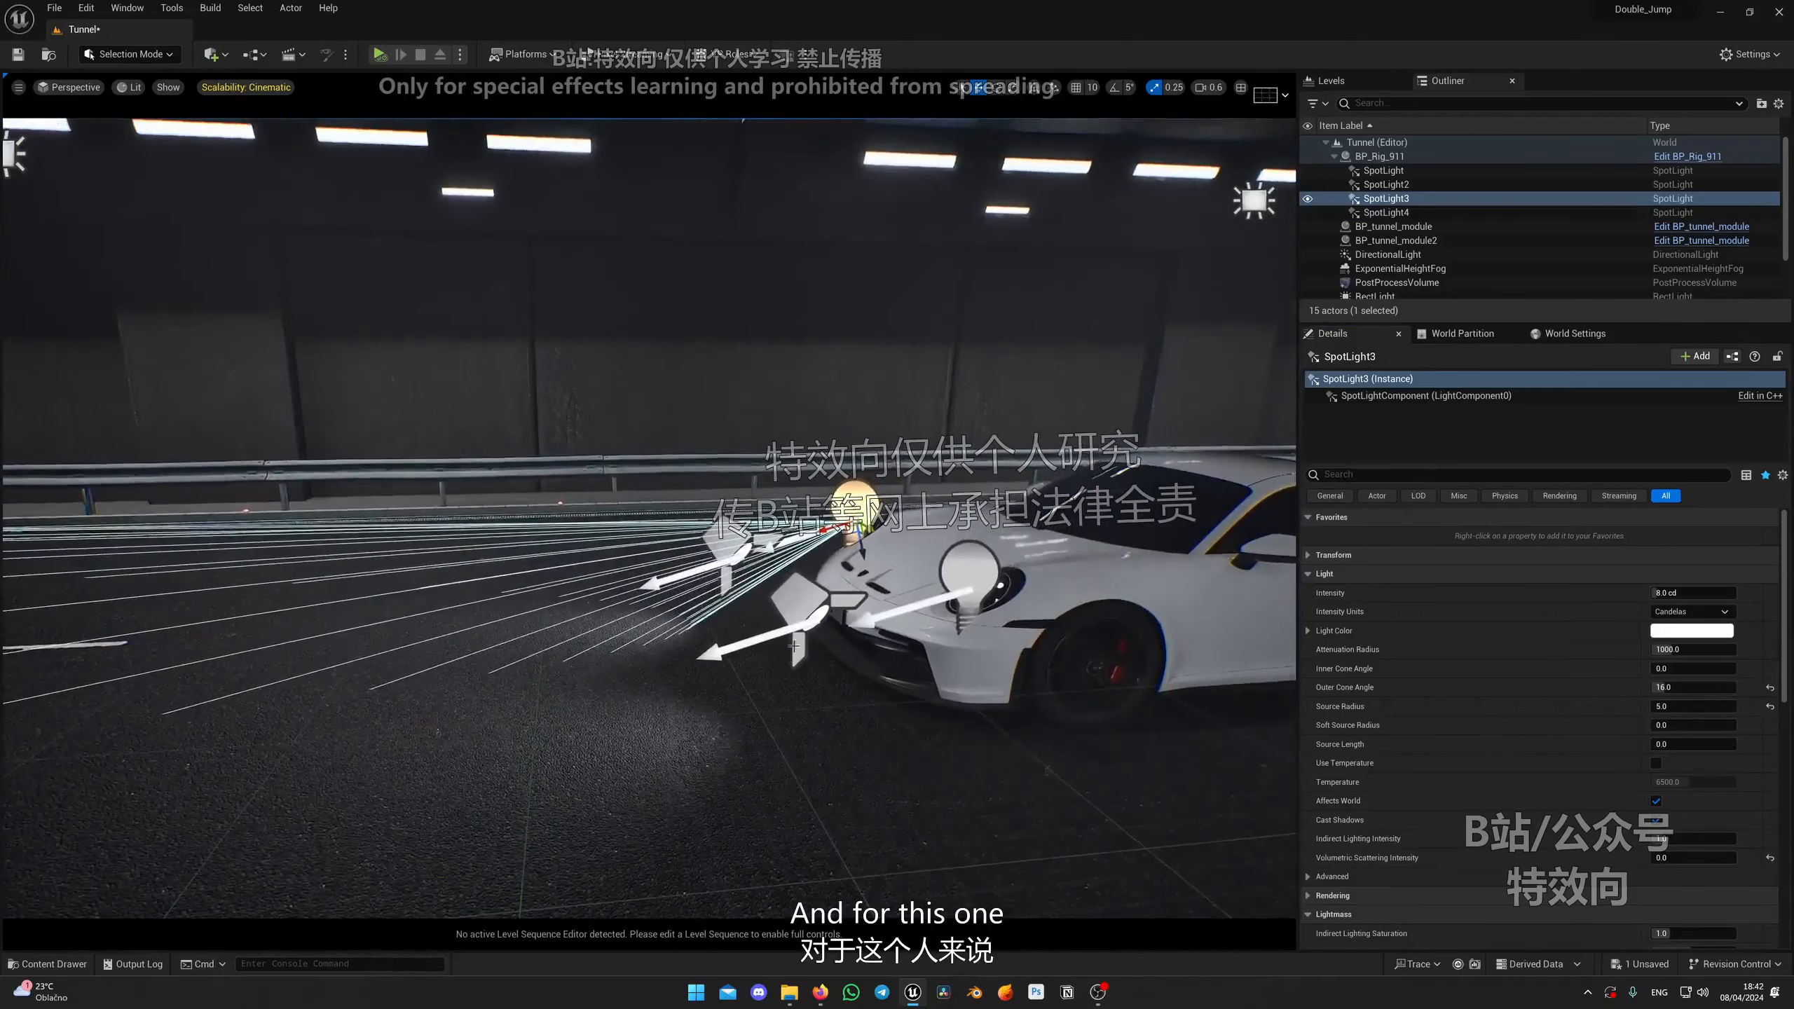
click(1384, 470)
text(sca)
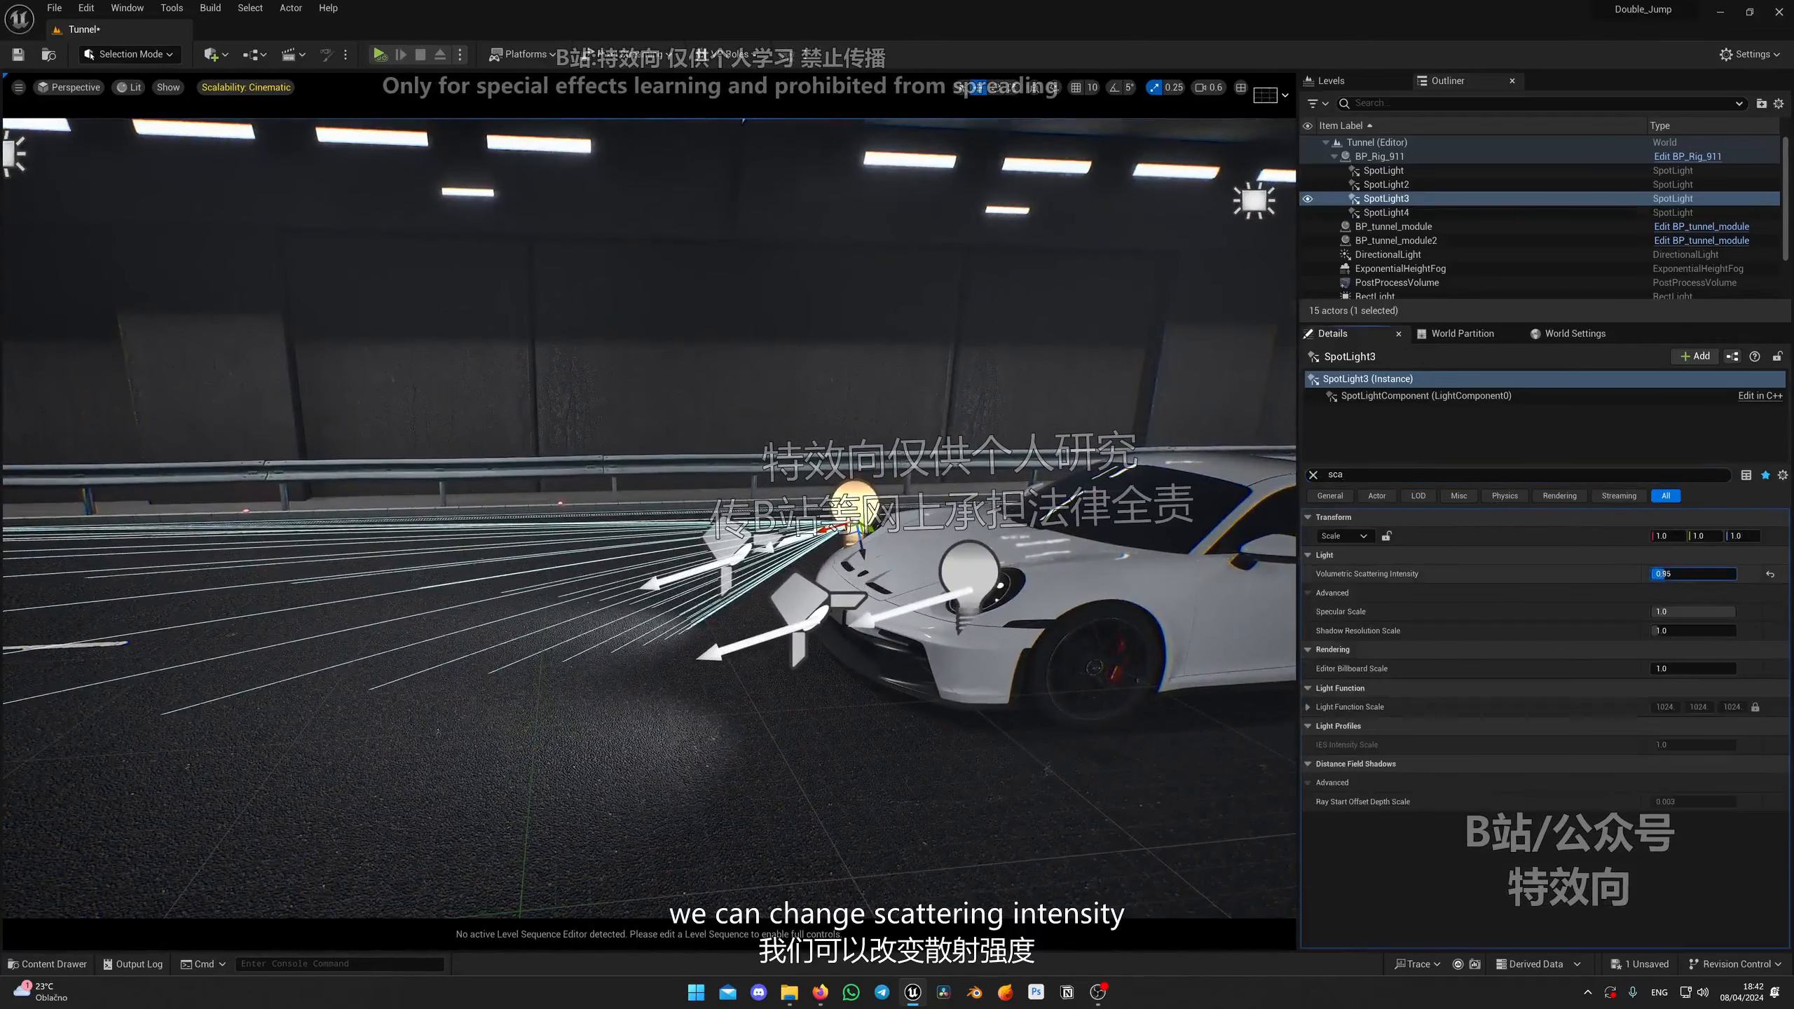
drag(1665, 574, 1688, 574)
right_drag(919, 566, 1017, 519)
key(g)
alt+drag(706, 636, 976, 659)
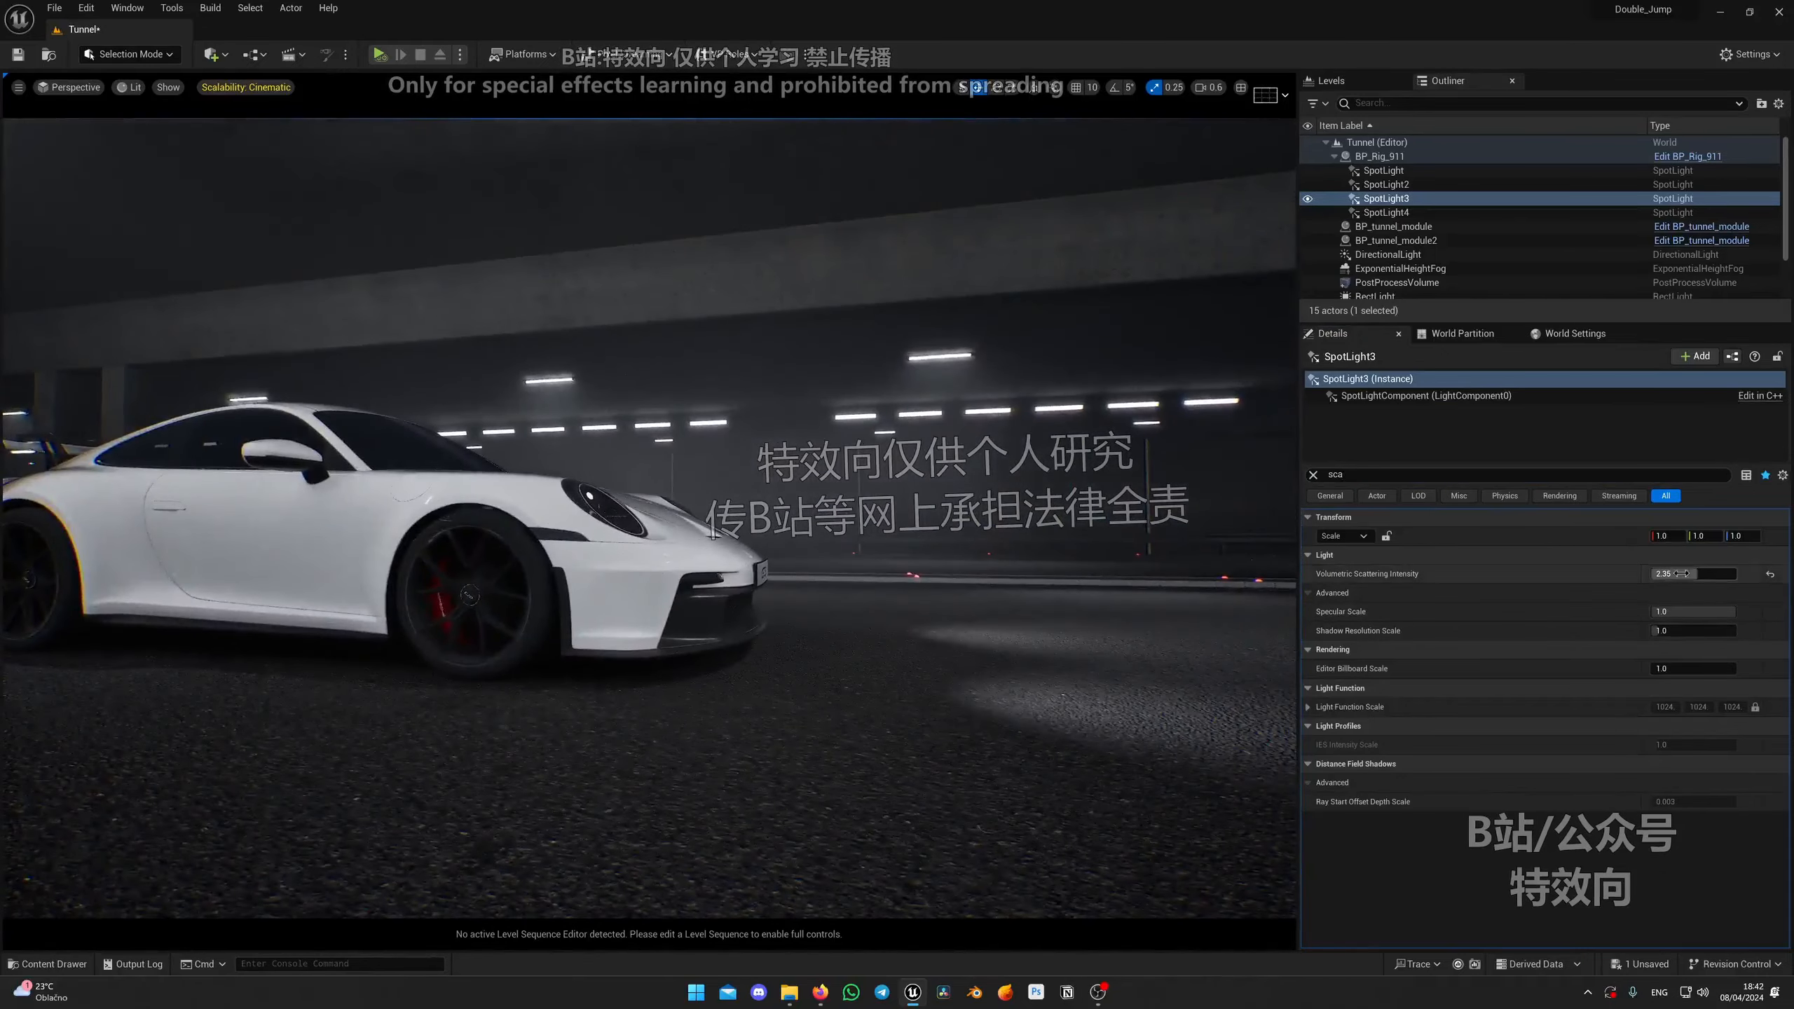
drag(1674, 574, 1723, 574)
alt+drag(907, 609, 1006, 559)
click(1314, 475)
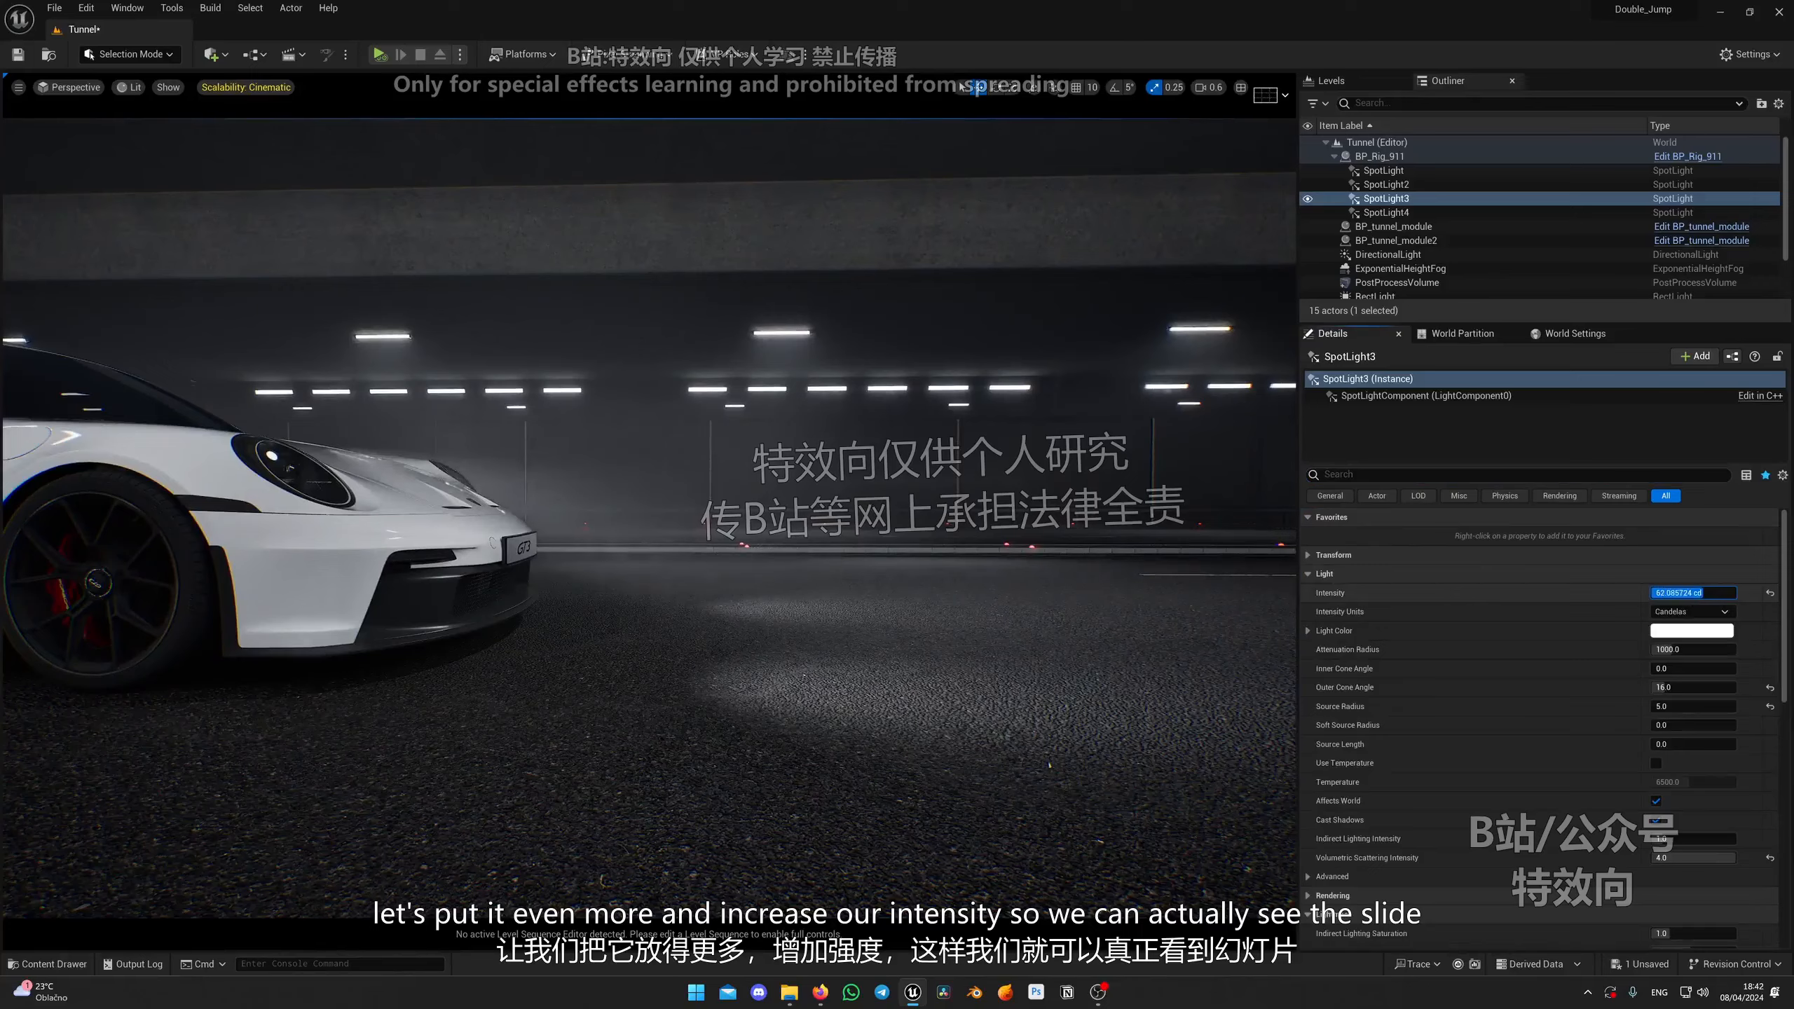
drag(1695, 593, 1709, 593)
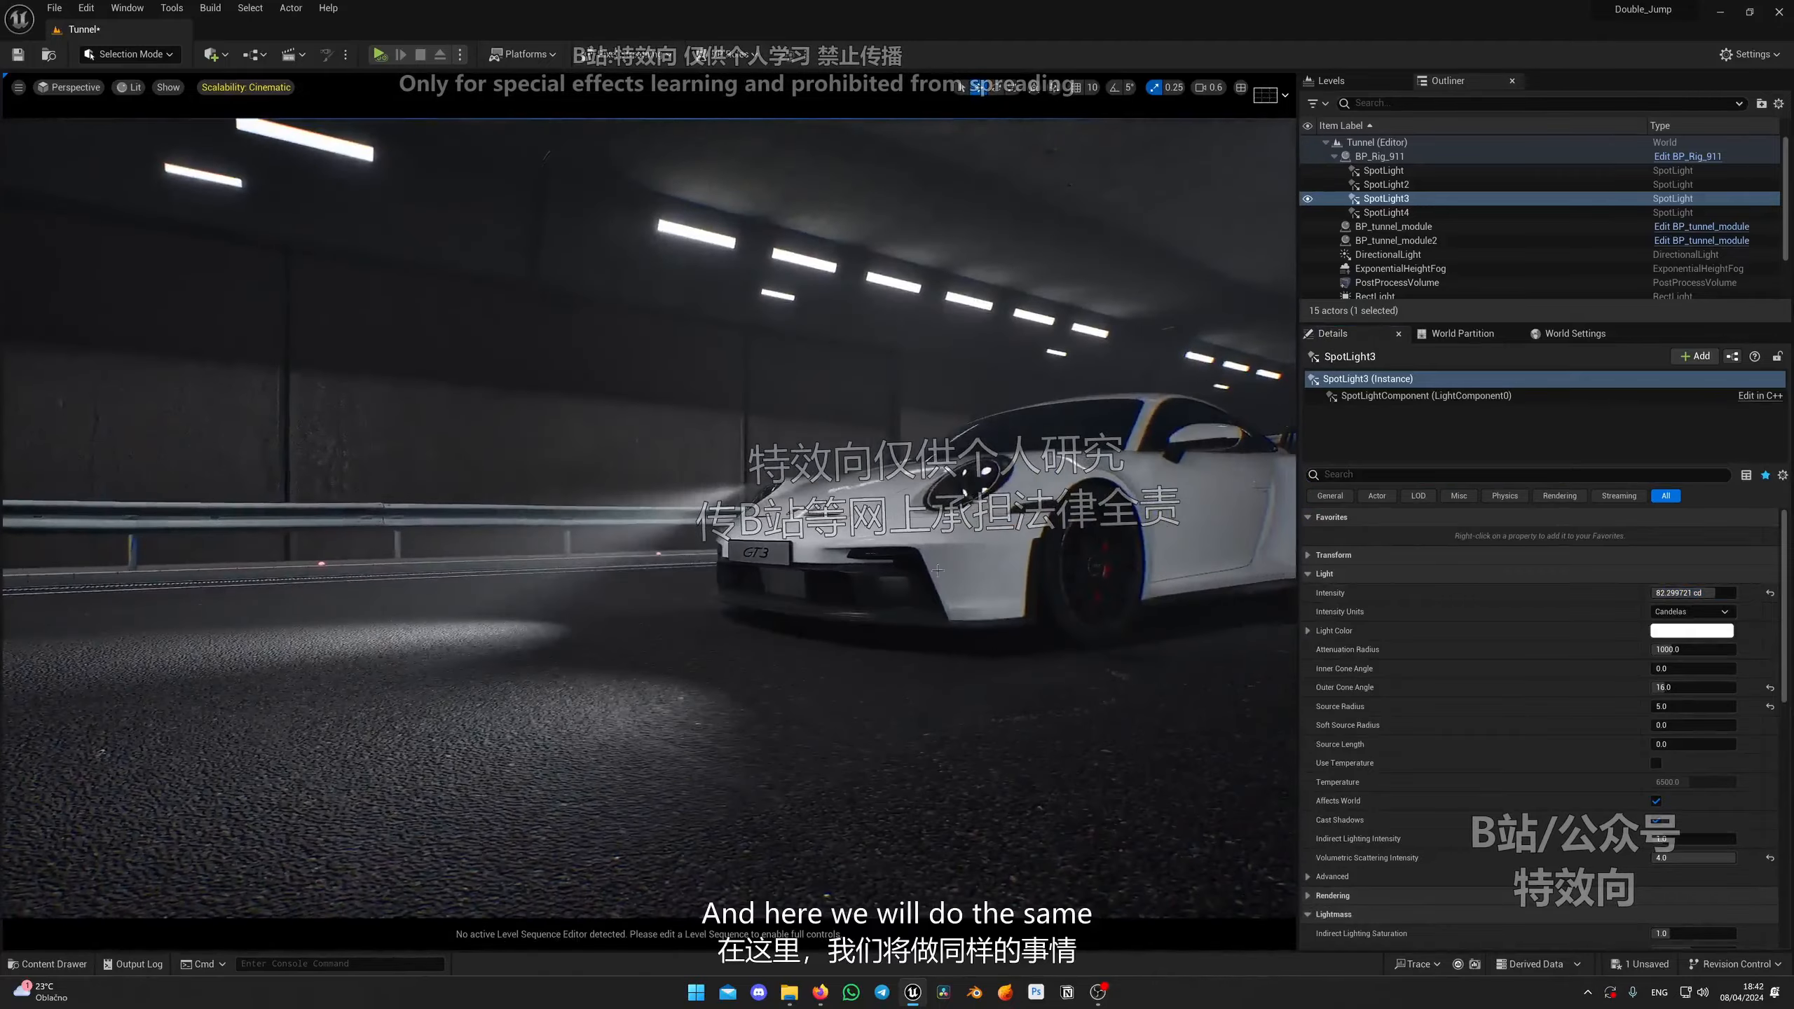
Step: Select the fourth spot light and set its Volumetric Scattering Intensity to 4 and Intensity to 82 cd
click(961, 452)
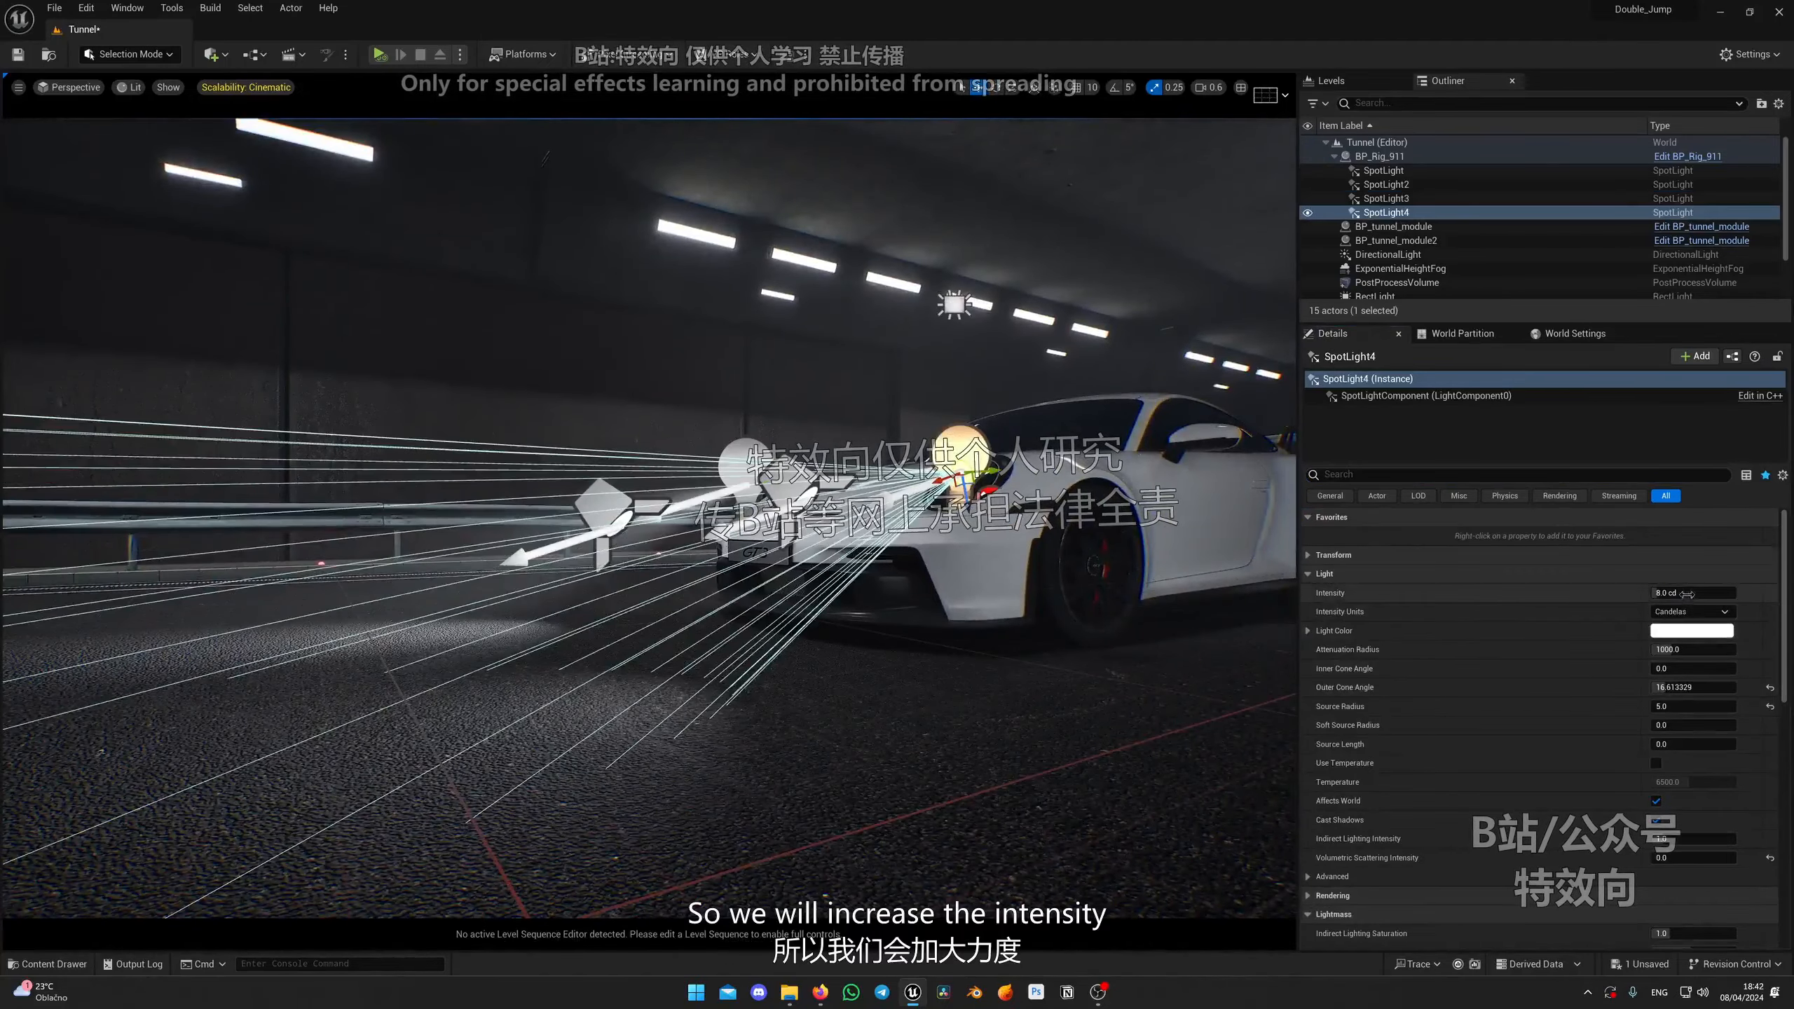
click(750, 448)
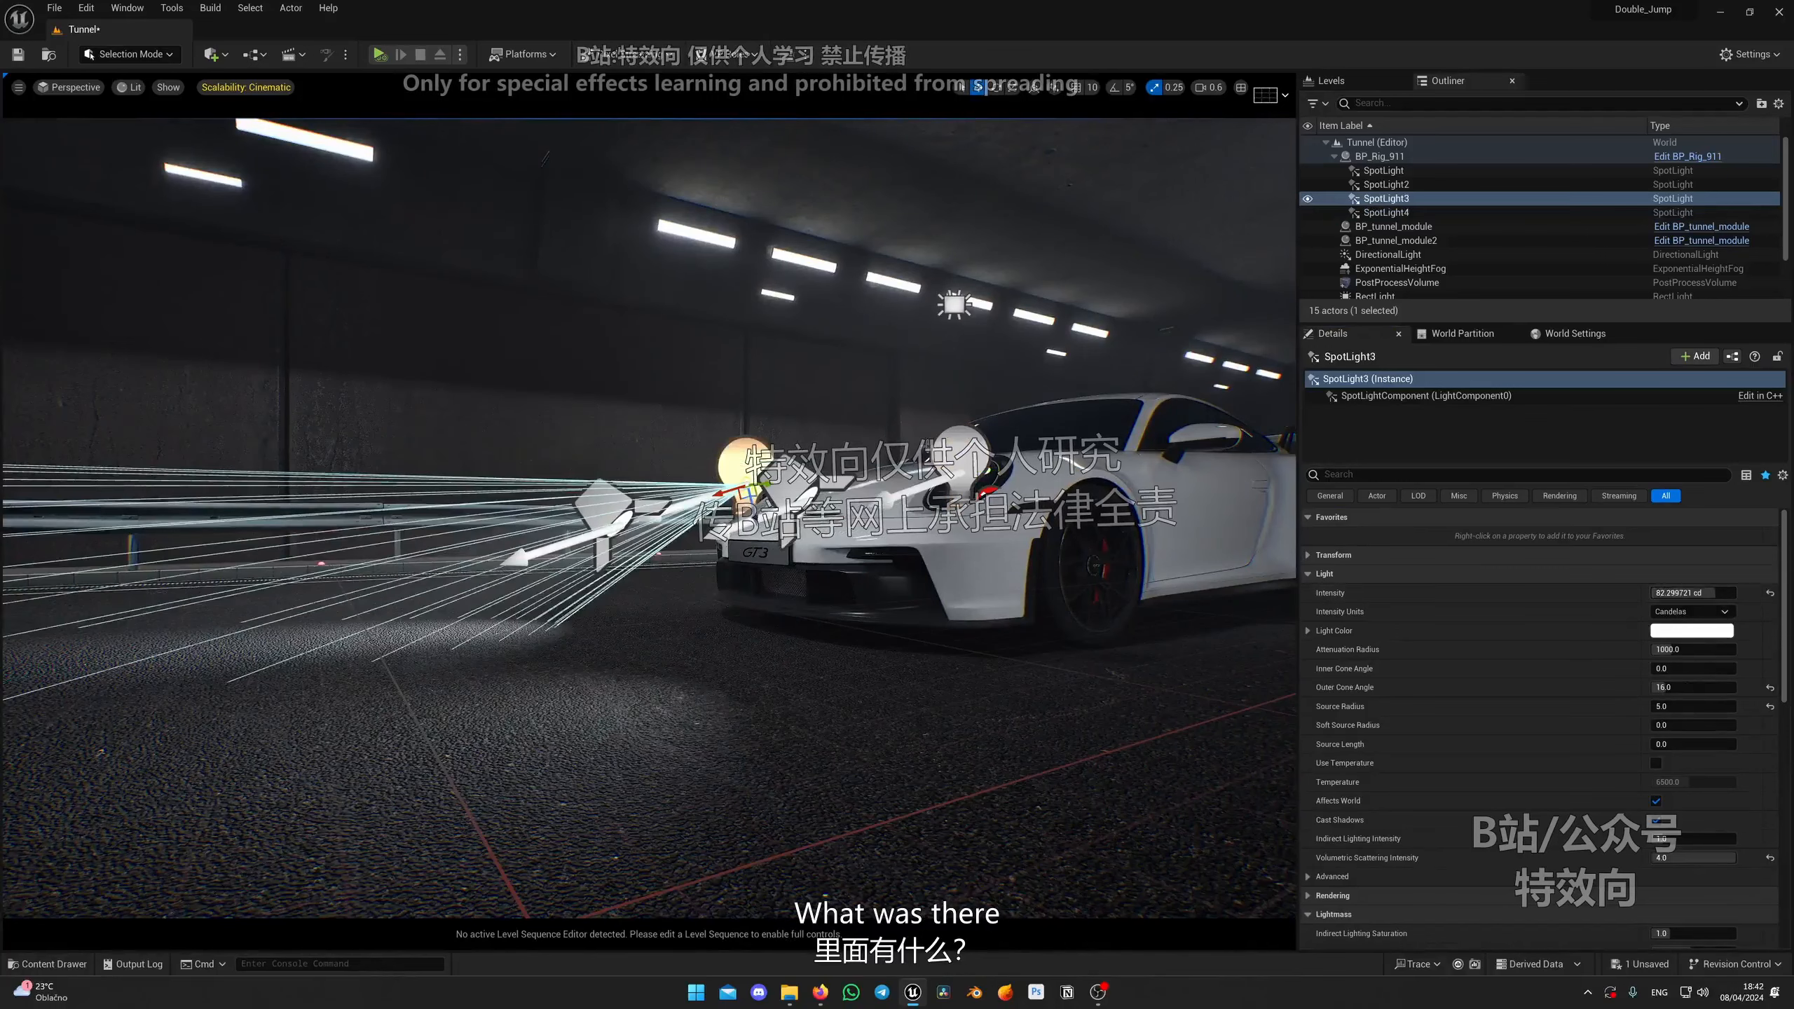
click(960, 451)
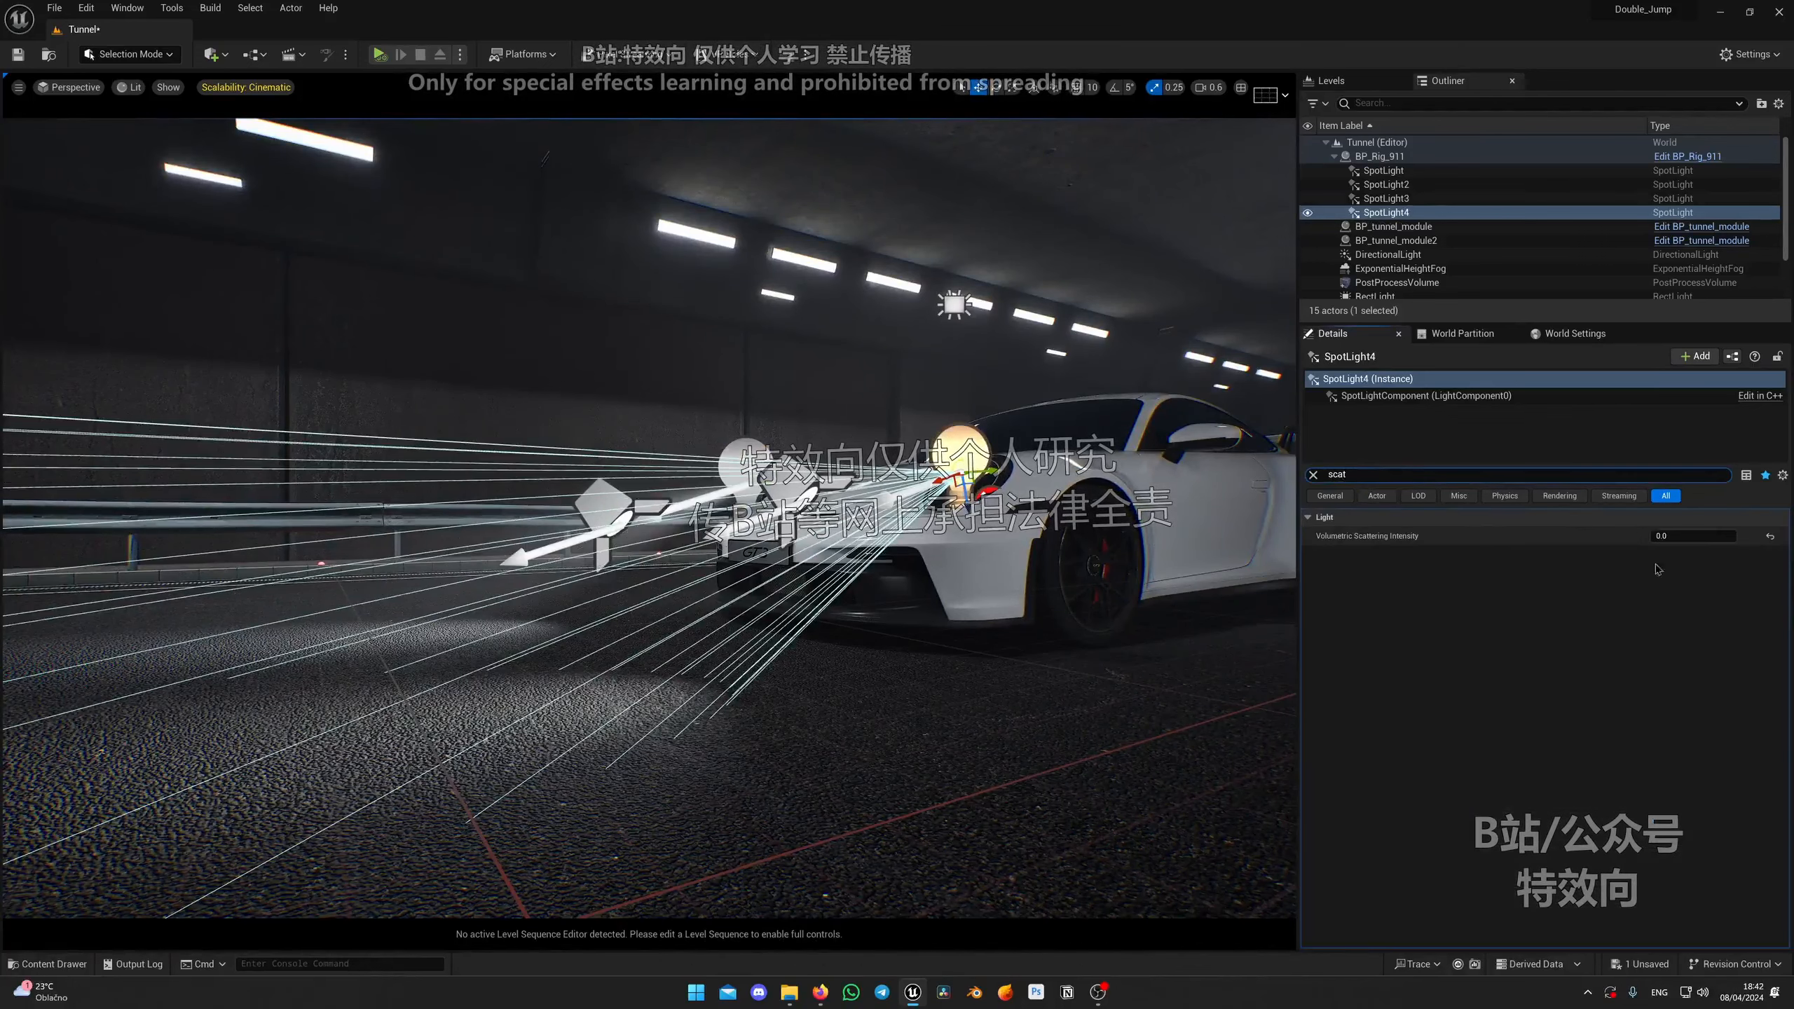
drag(1704, 536, 1736, 537)
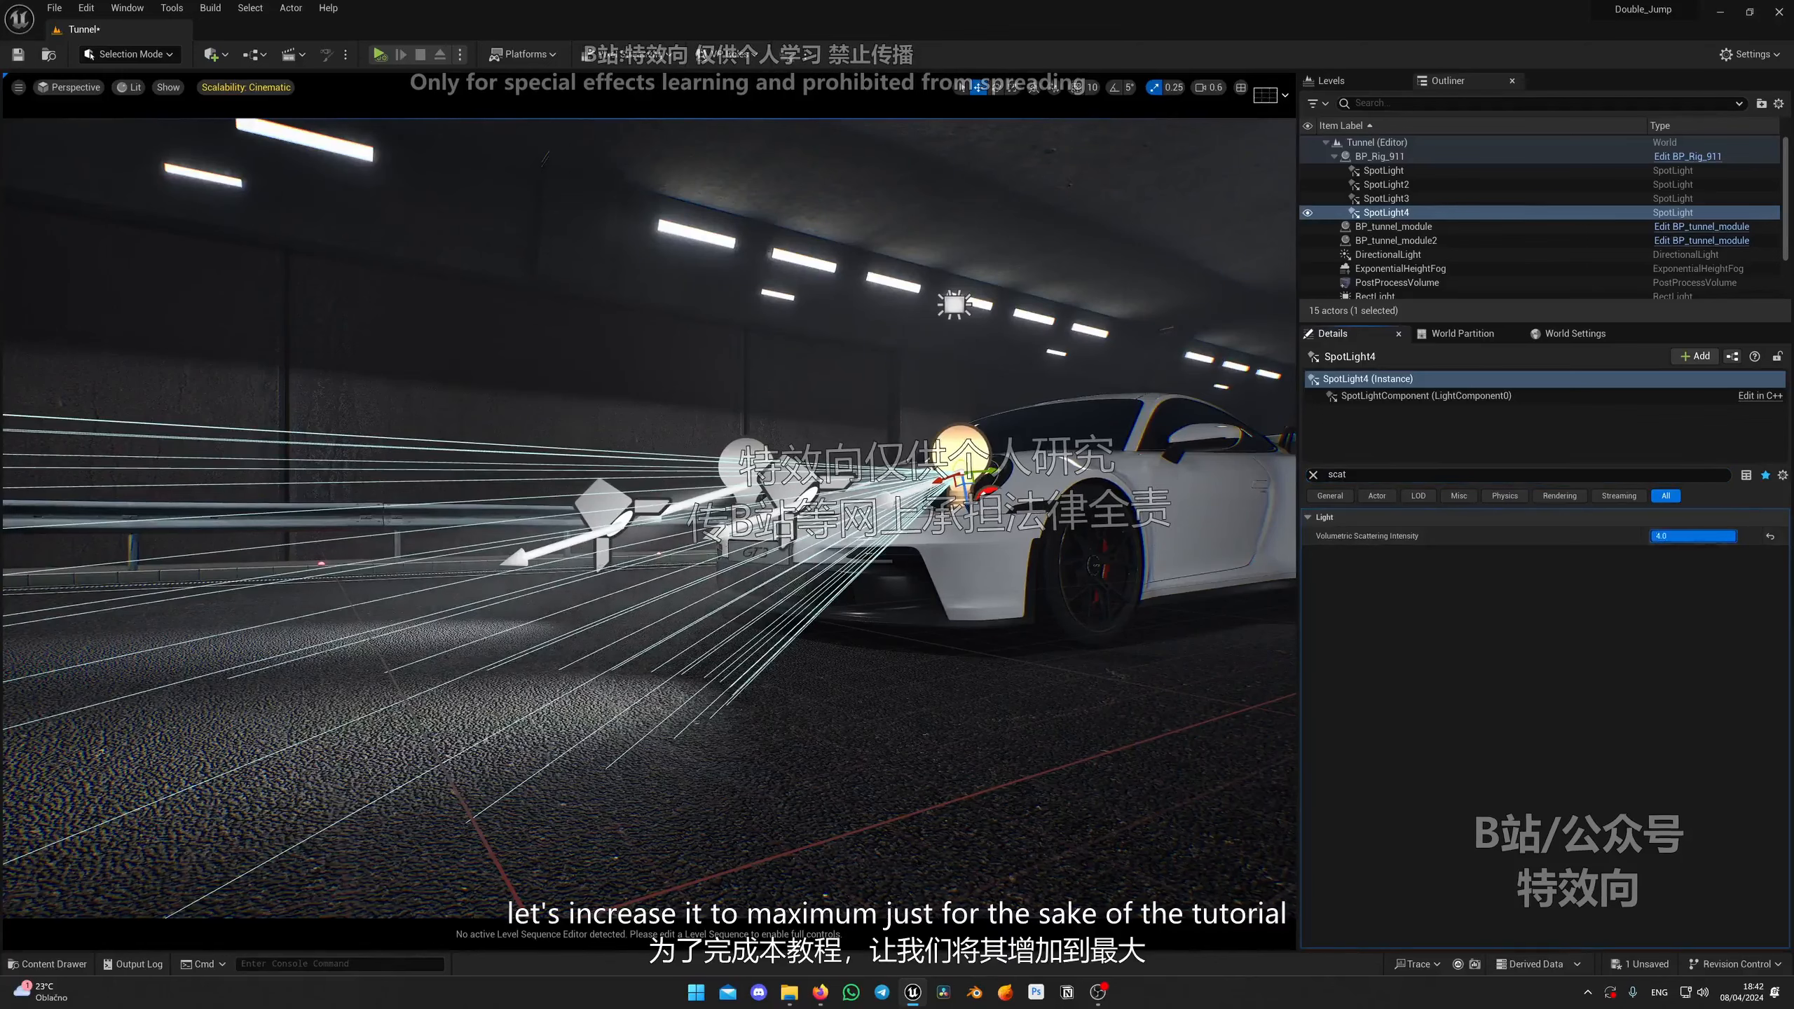
click(1314, 475)
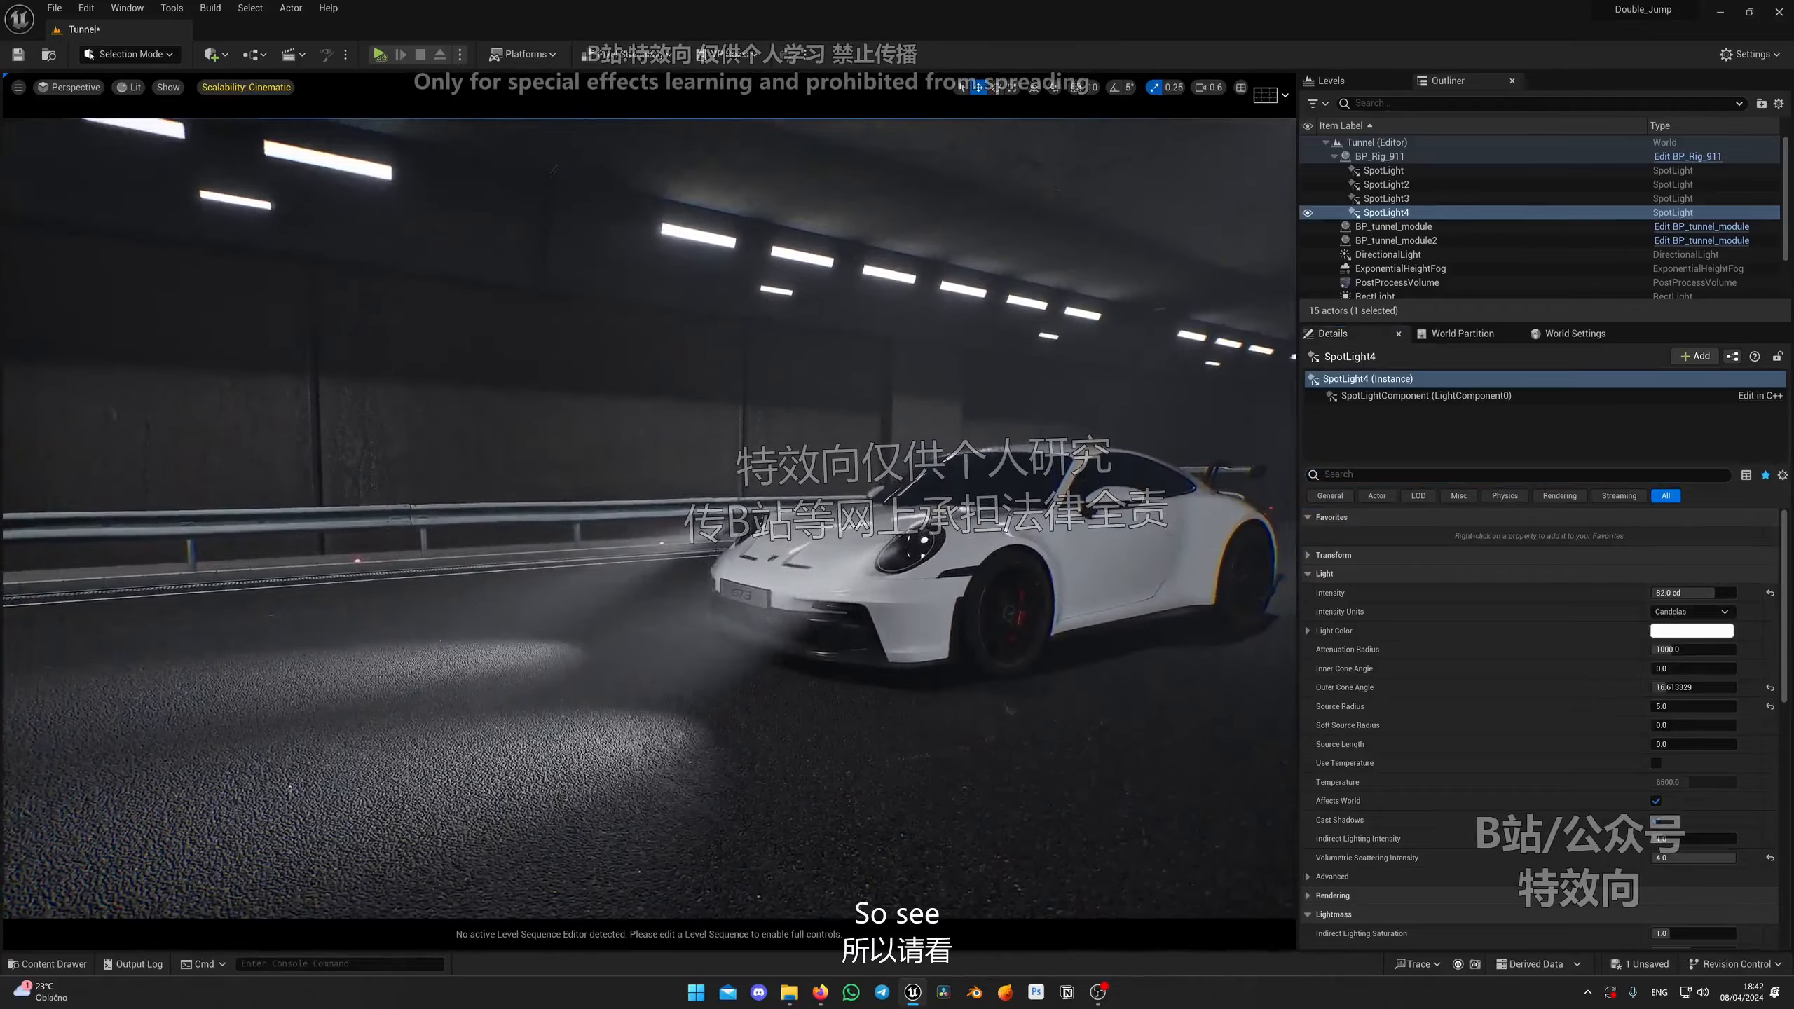
Step: Rotate the fourth spot light so its beam aims forward along the road
key(w)
right_drag(787, 615, 786, 616)
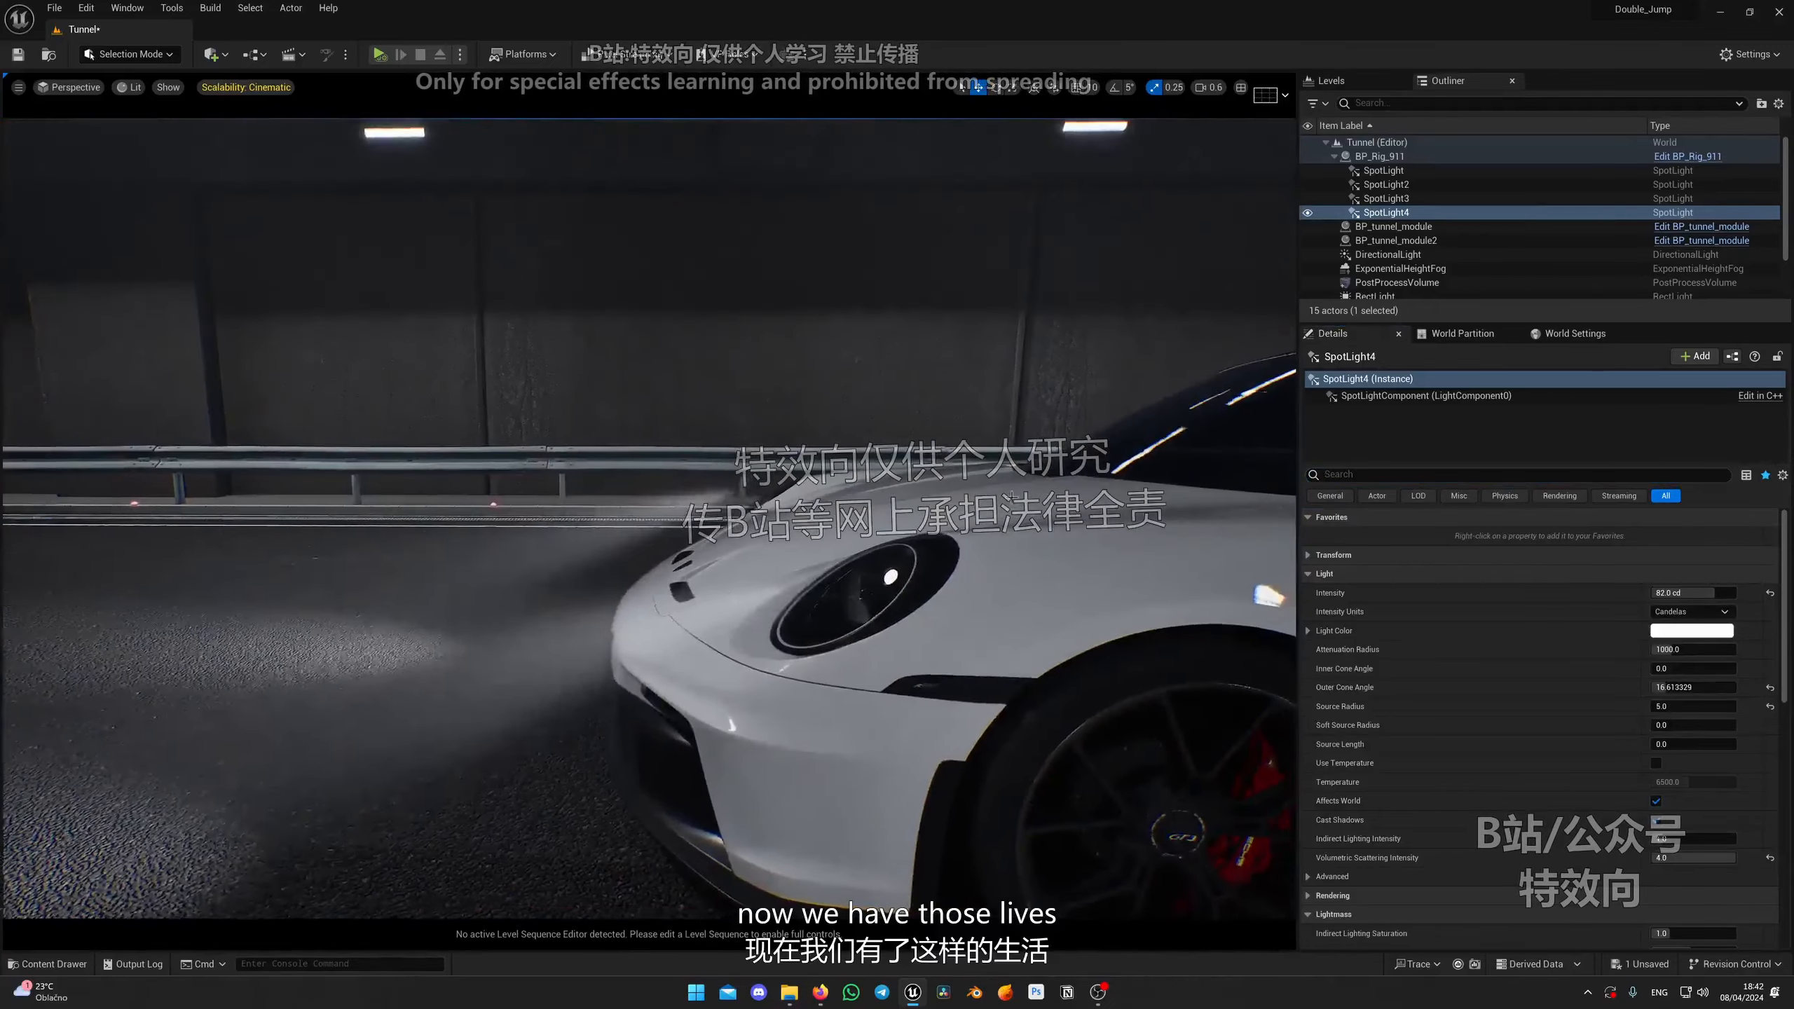
key(g)
key(e)
drag(772, 568, 854, 581)
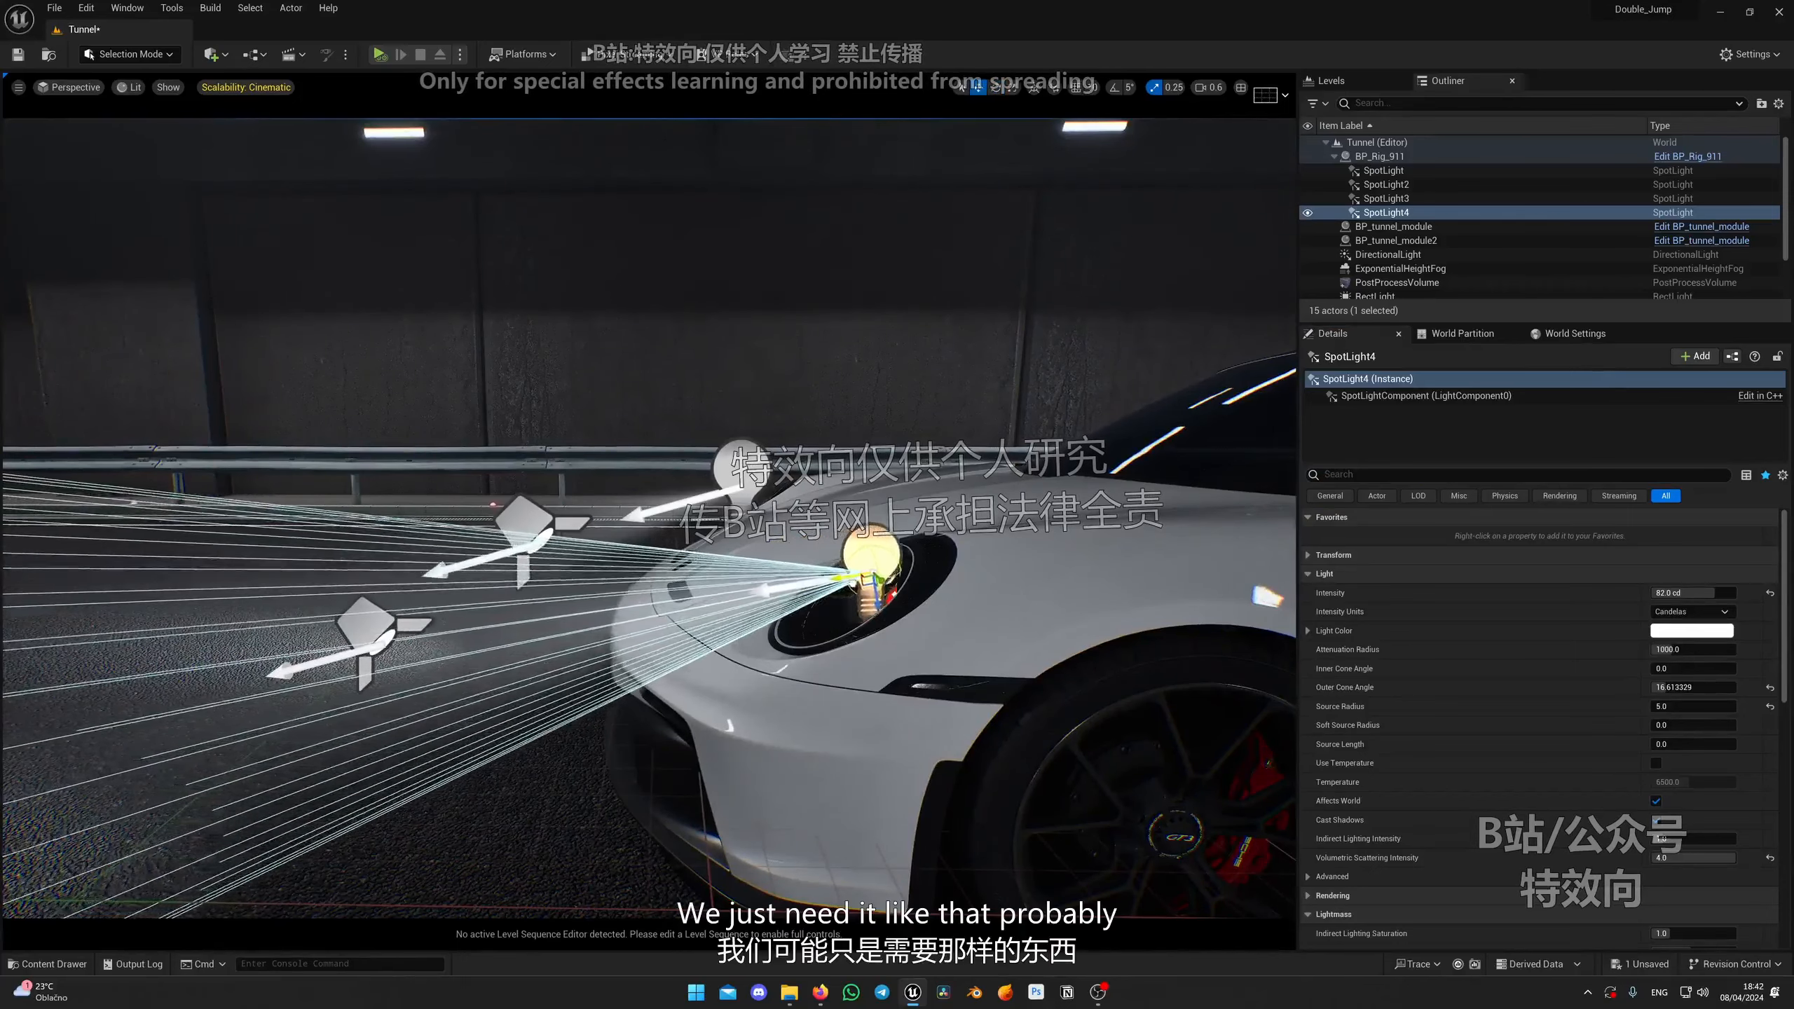
right_drag(876, 583, 925, 560)
key(g)
key(q)
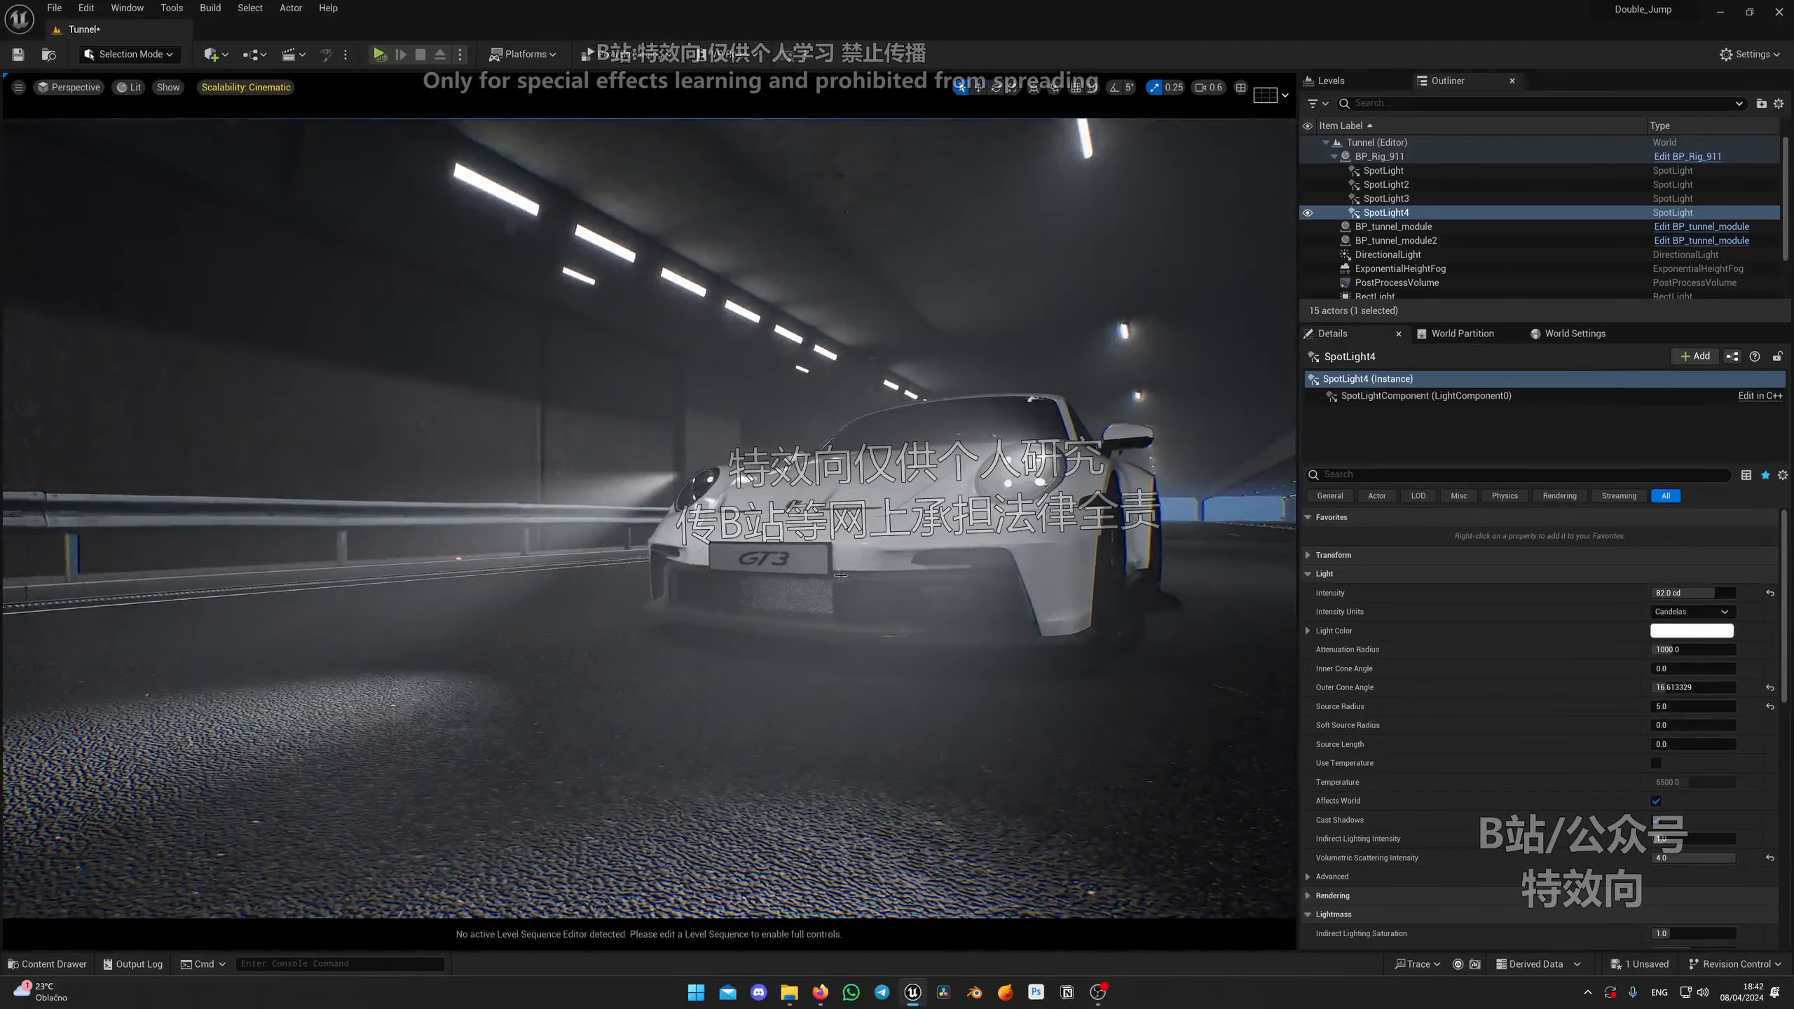
Step: Inspect the headlamp beams on the road and in the fog from several angles in game view
key(g)
click(677, 478)
right_drag(677, 481, 794, 324)
key(w)
key(g)
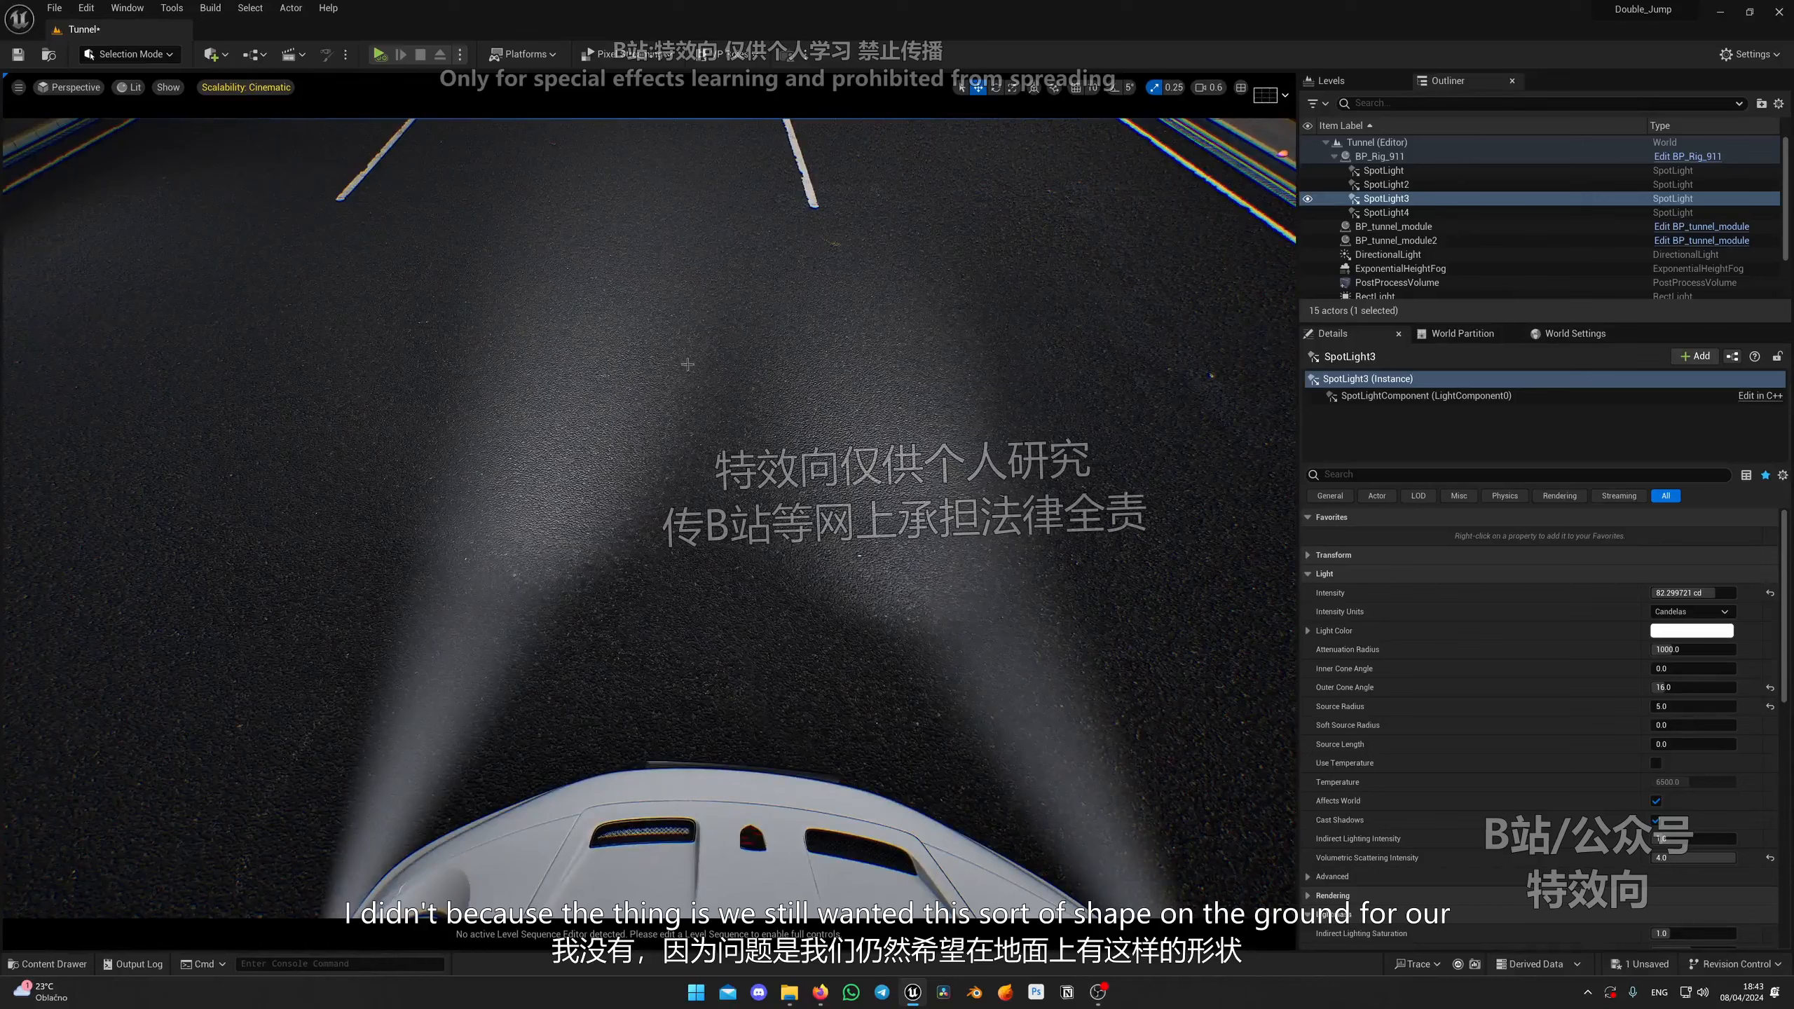
right_drag(459, 474, 704, 570)
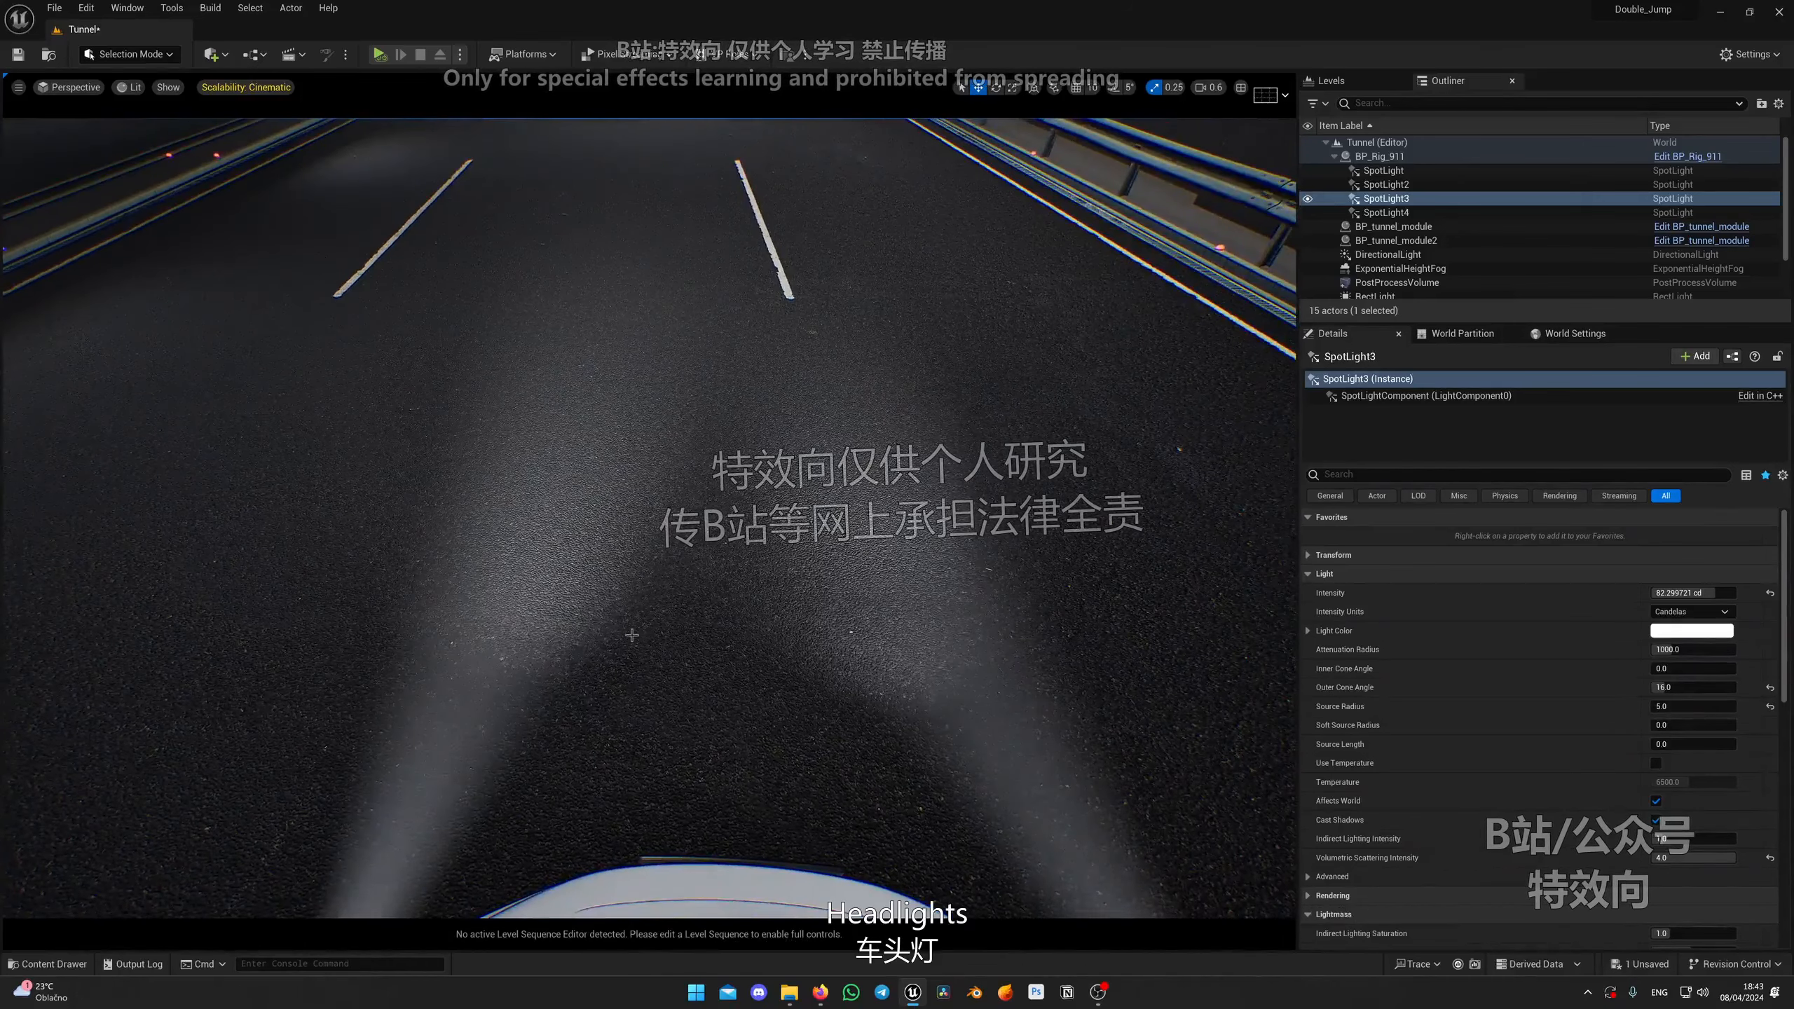
right_drag(632, 636, 1243, 539)
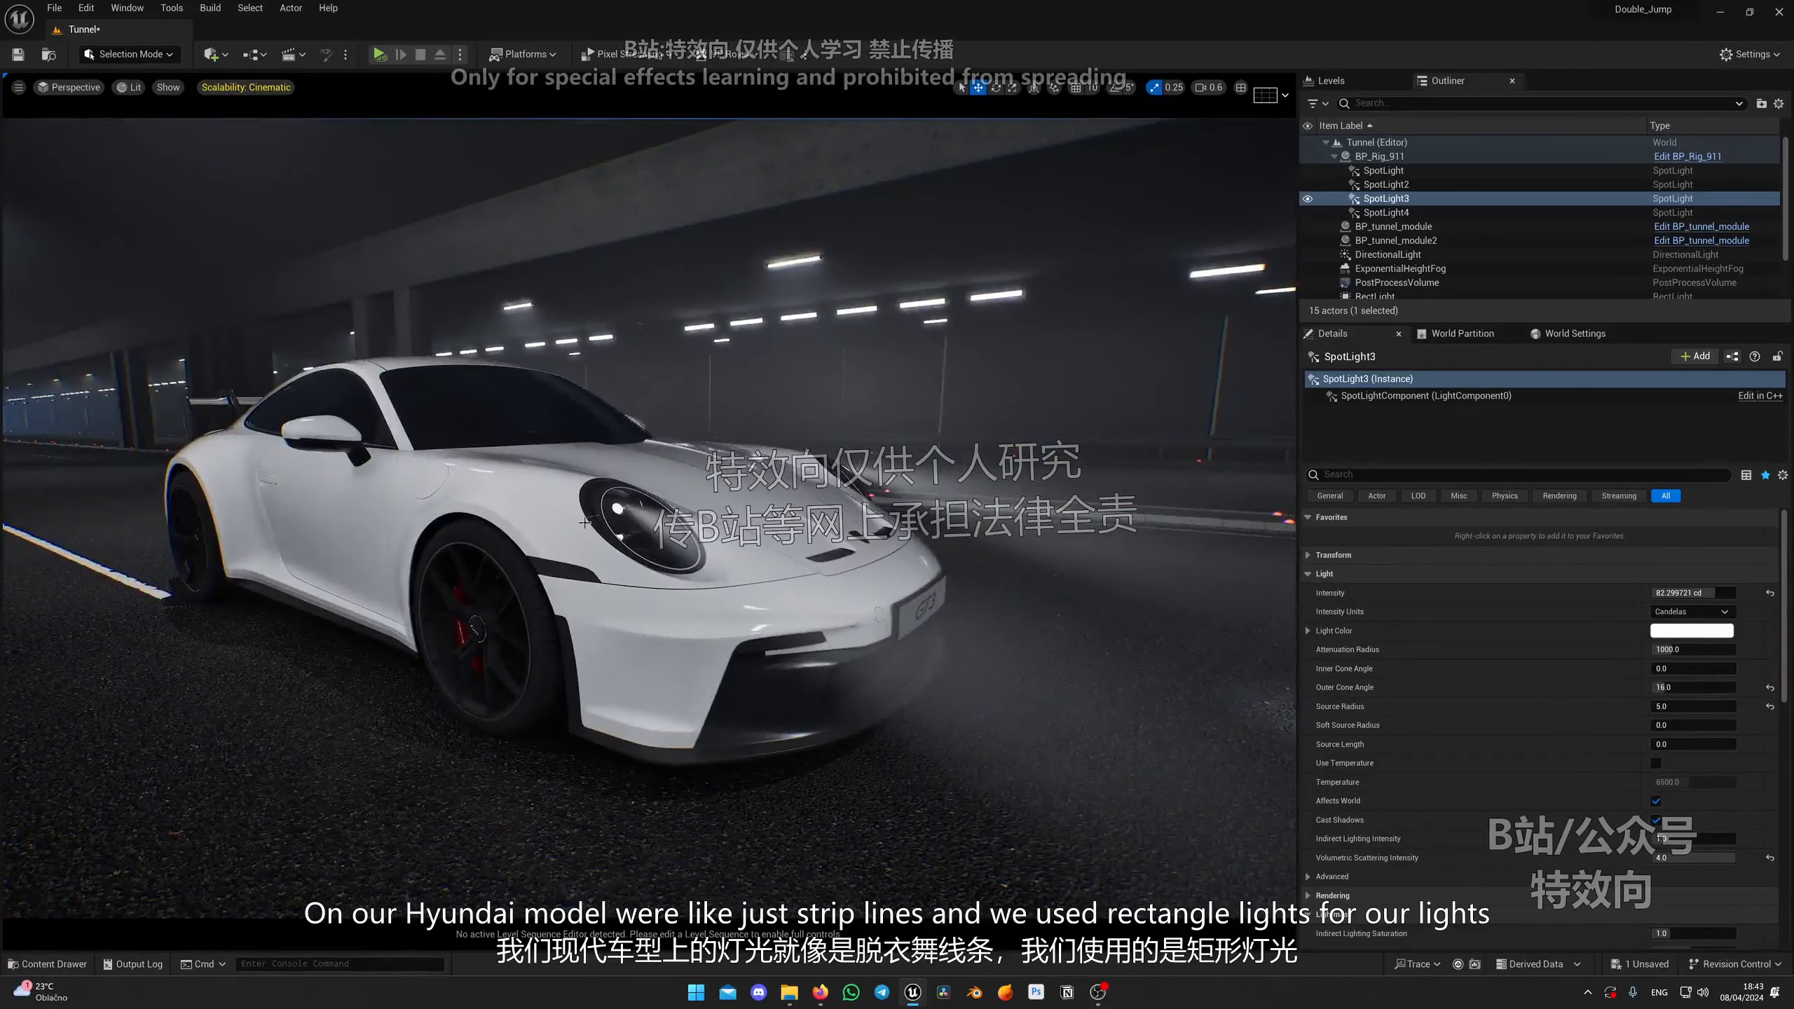
right_drag(585, 523, 487, 559)
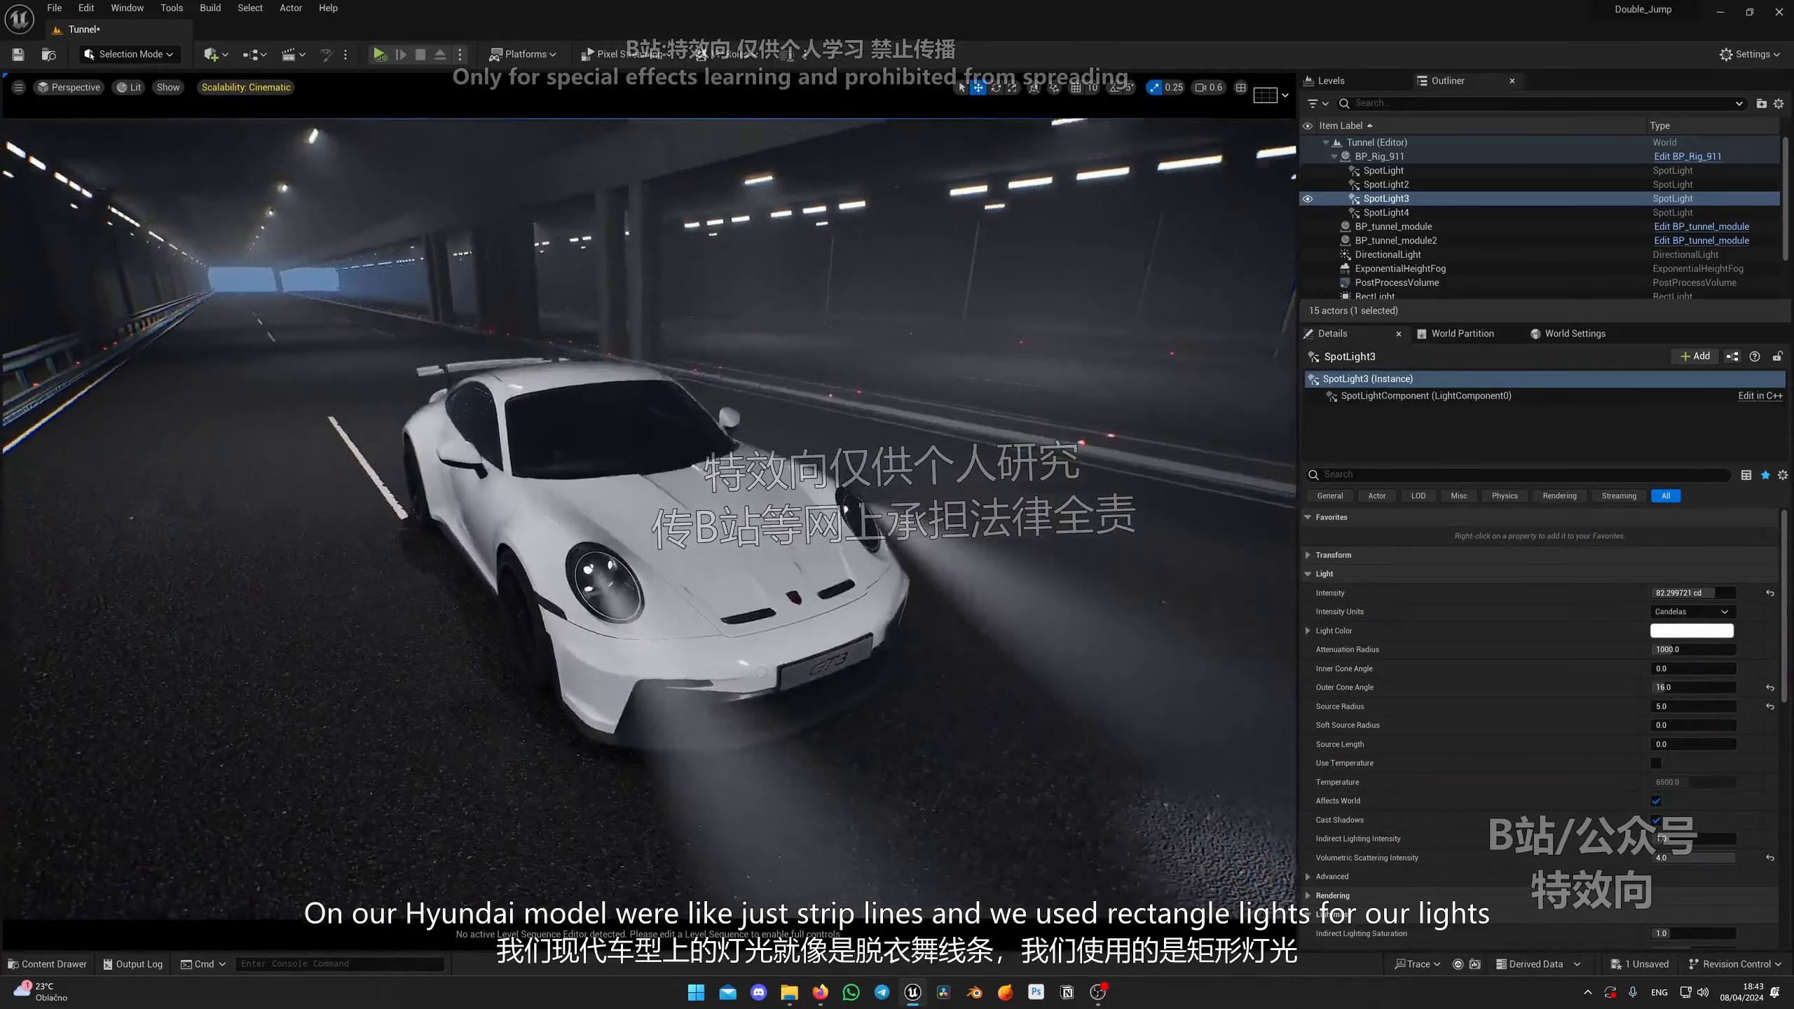
right_drag(711, 449, 549, 358)
right_drag(912, 503, 871, 576)
key(g)
click(870, 503)
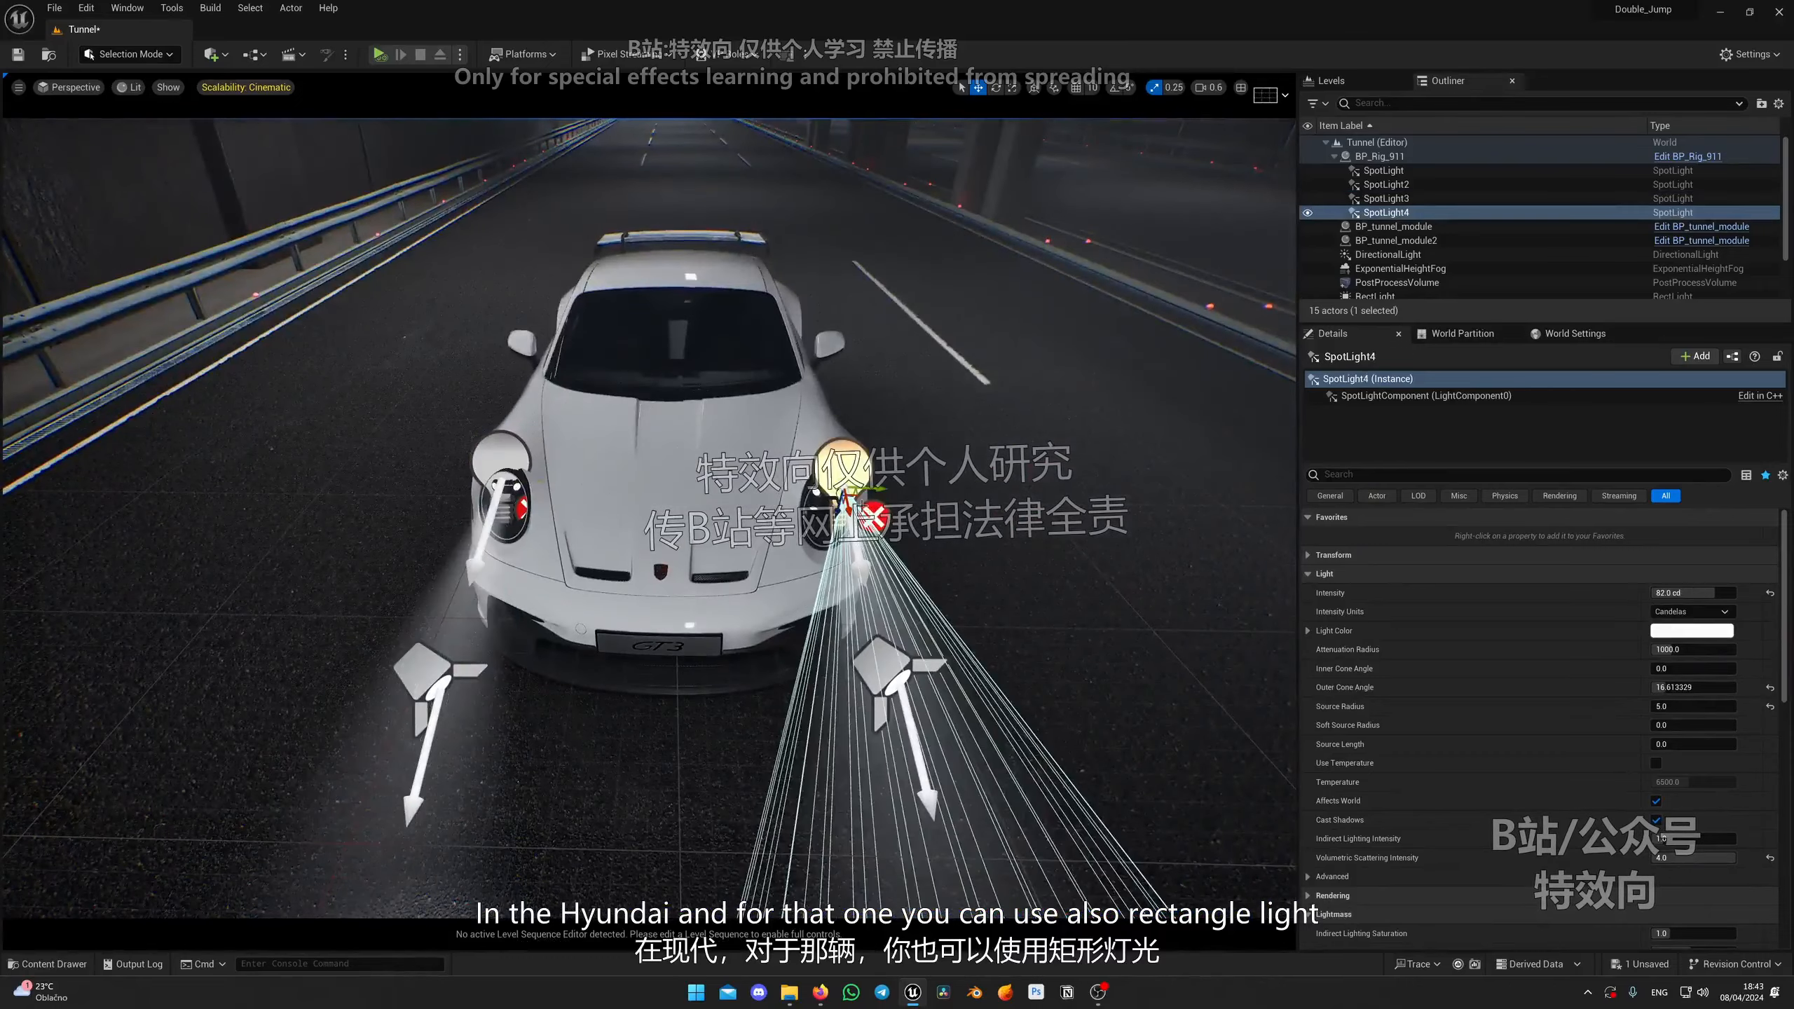
right_drag(967, 498, 965, 426)
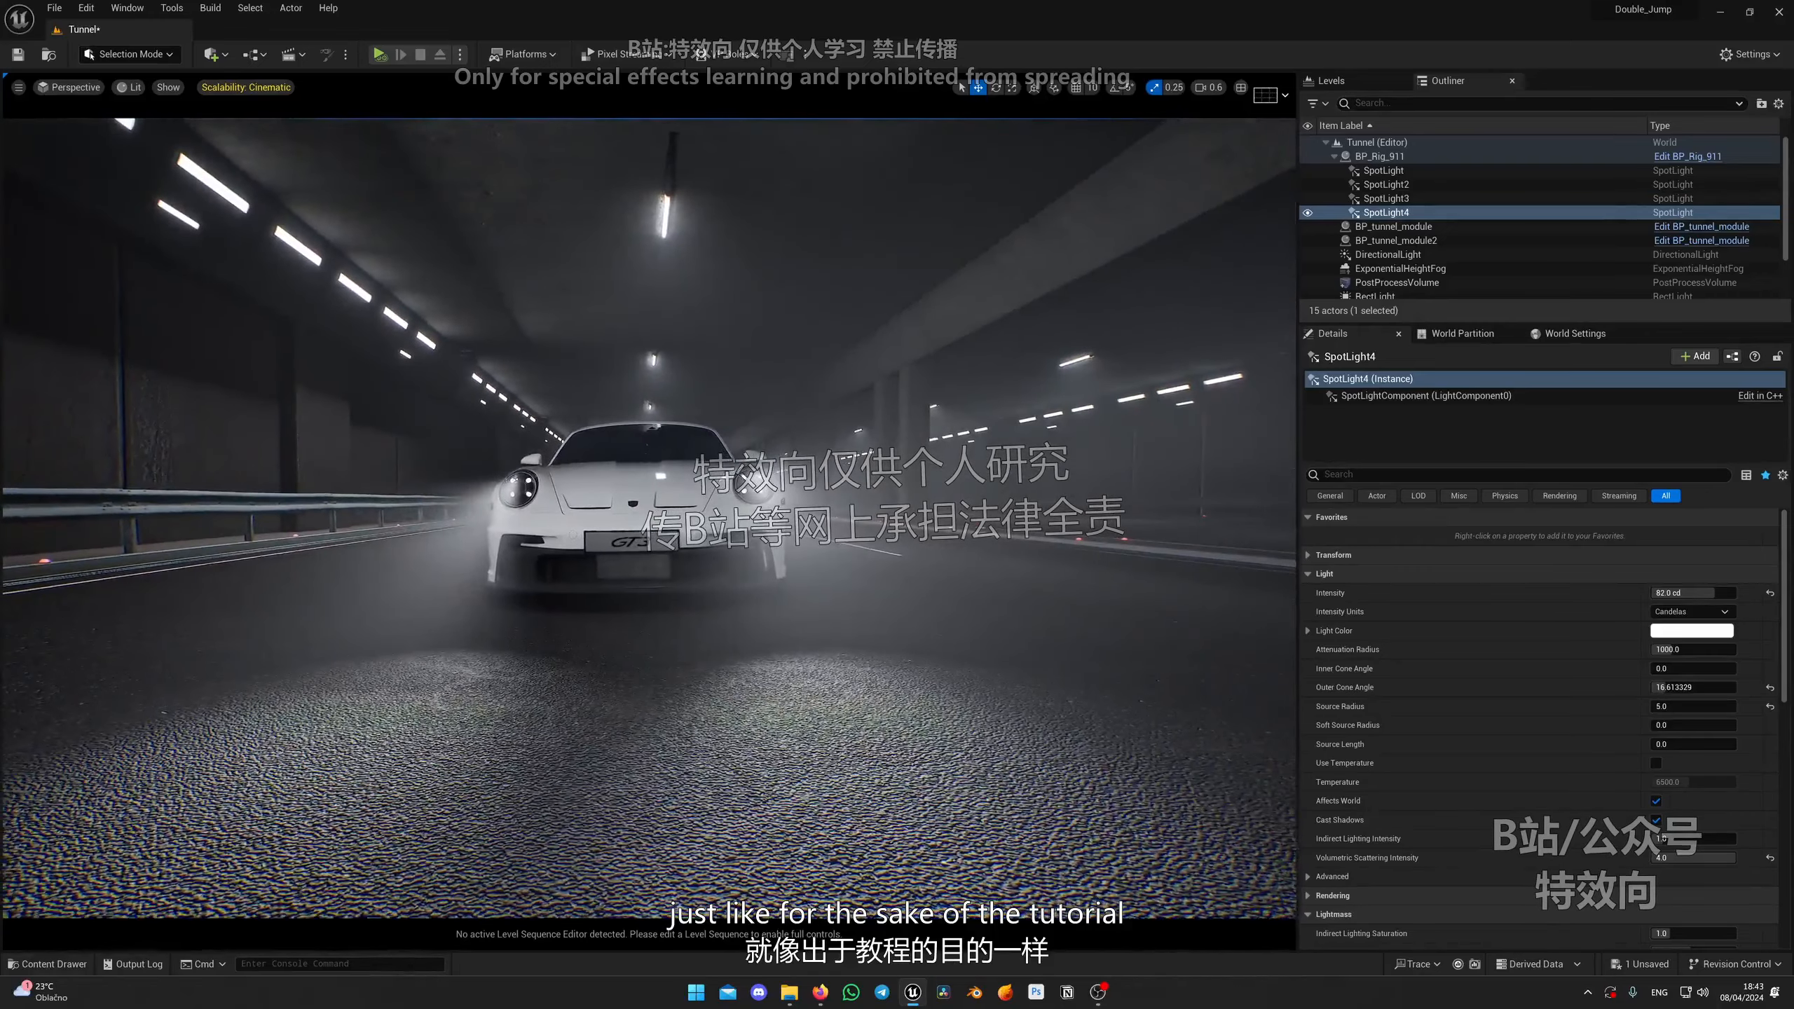
key(g)
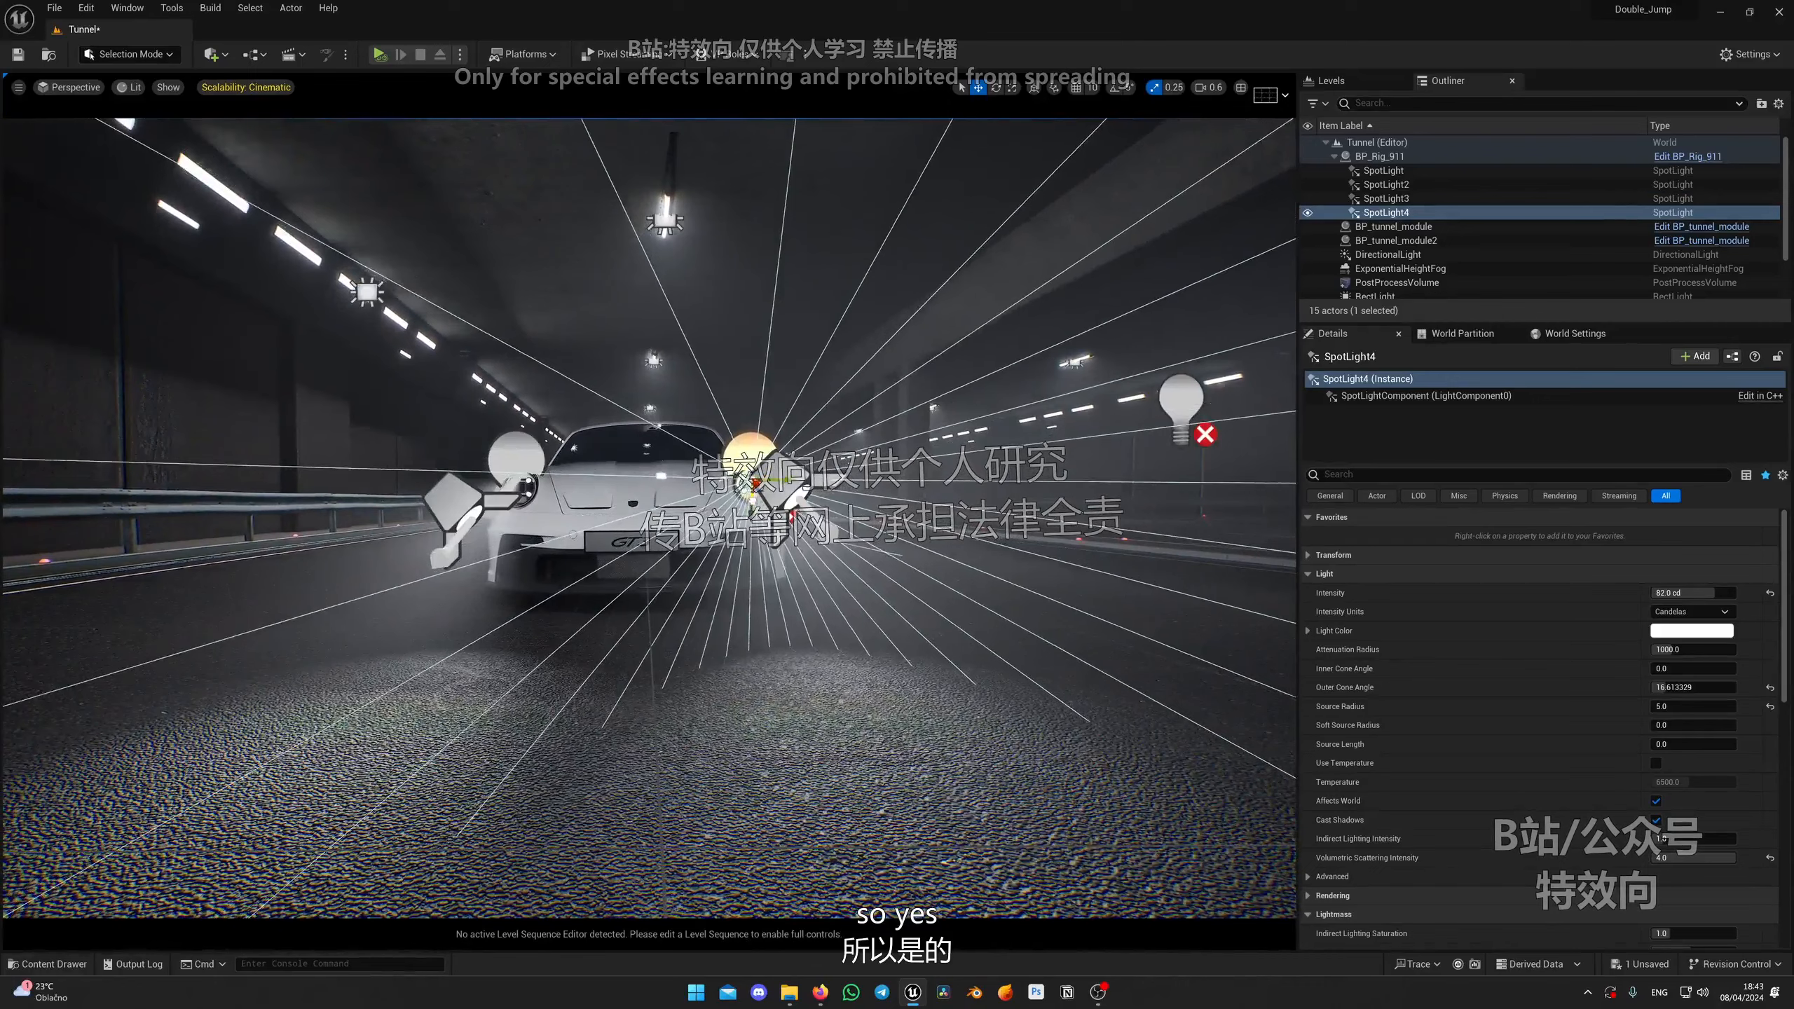
key(g)
right_drag(554, 464, 528, 468)
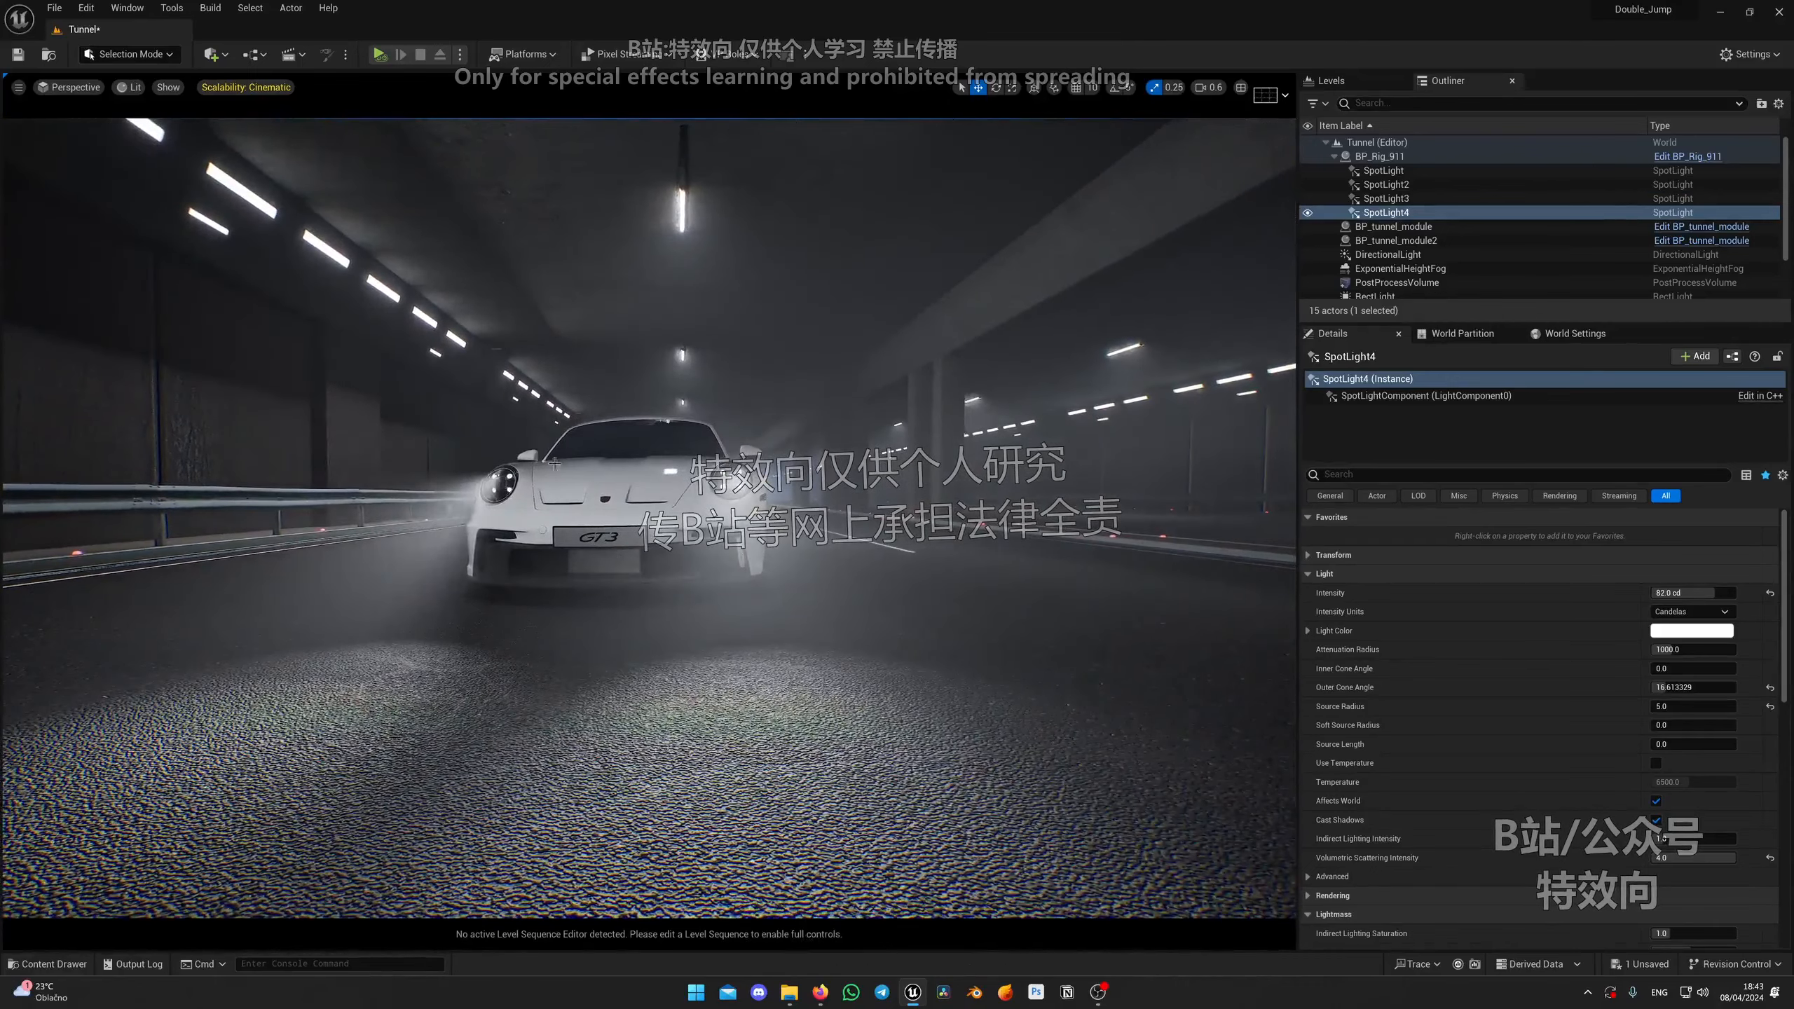
key(g)
Step: Fine-tune the third spot light's position and rotation inside the left headlamp
click(500, 484)
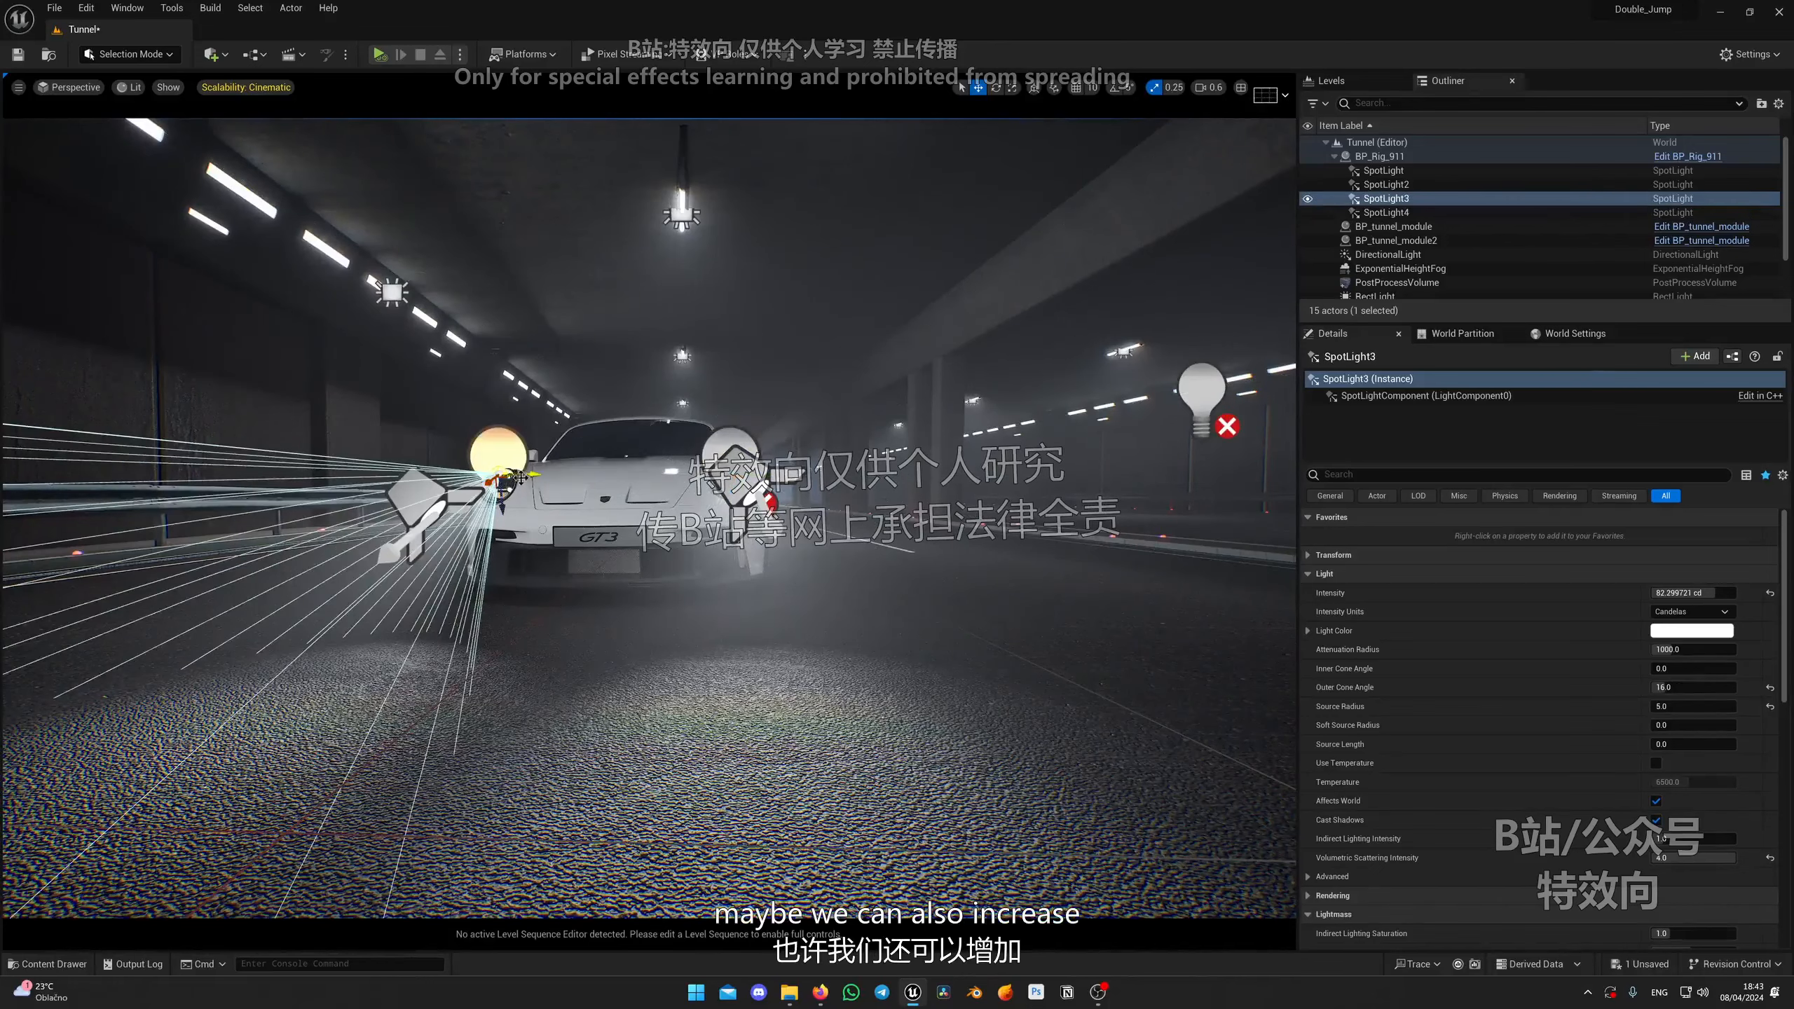
drag(526, 477, 504, 516)
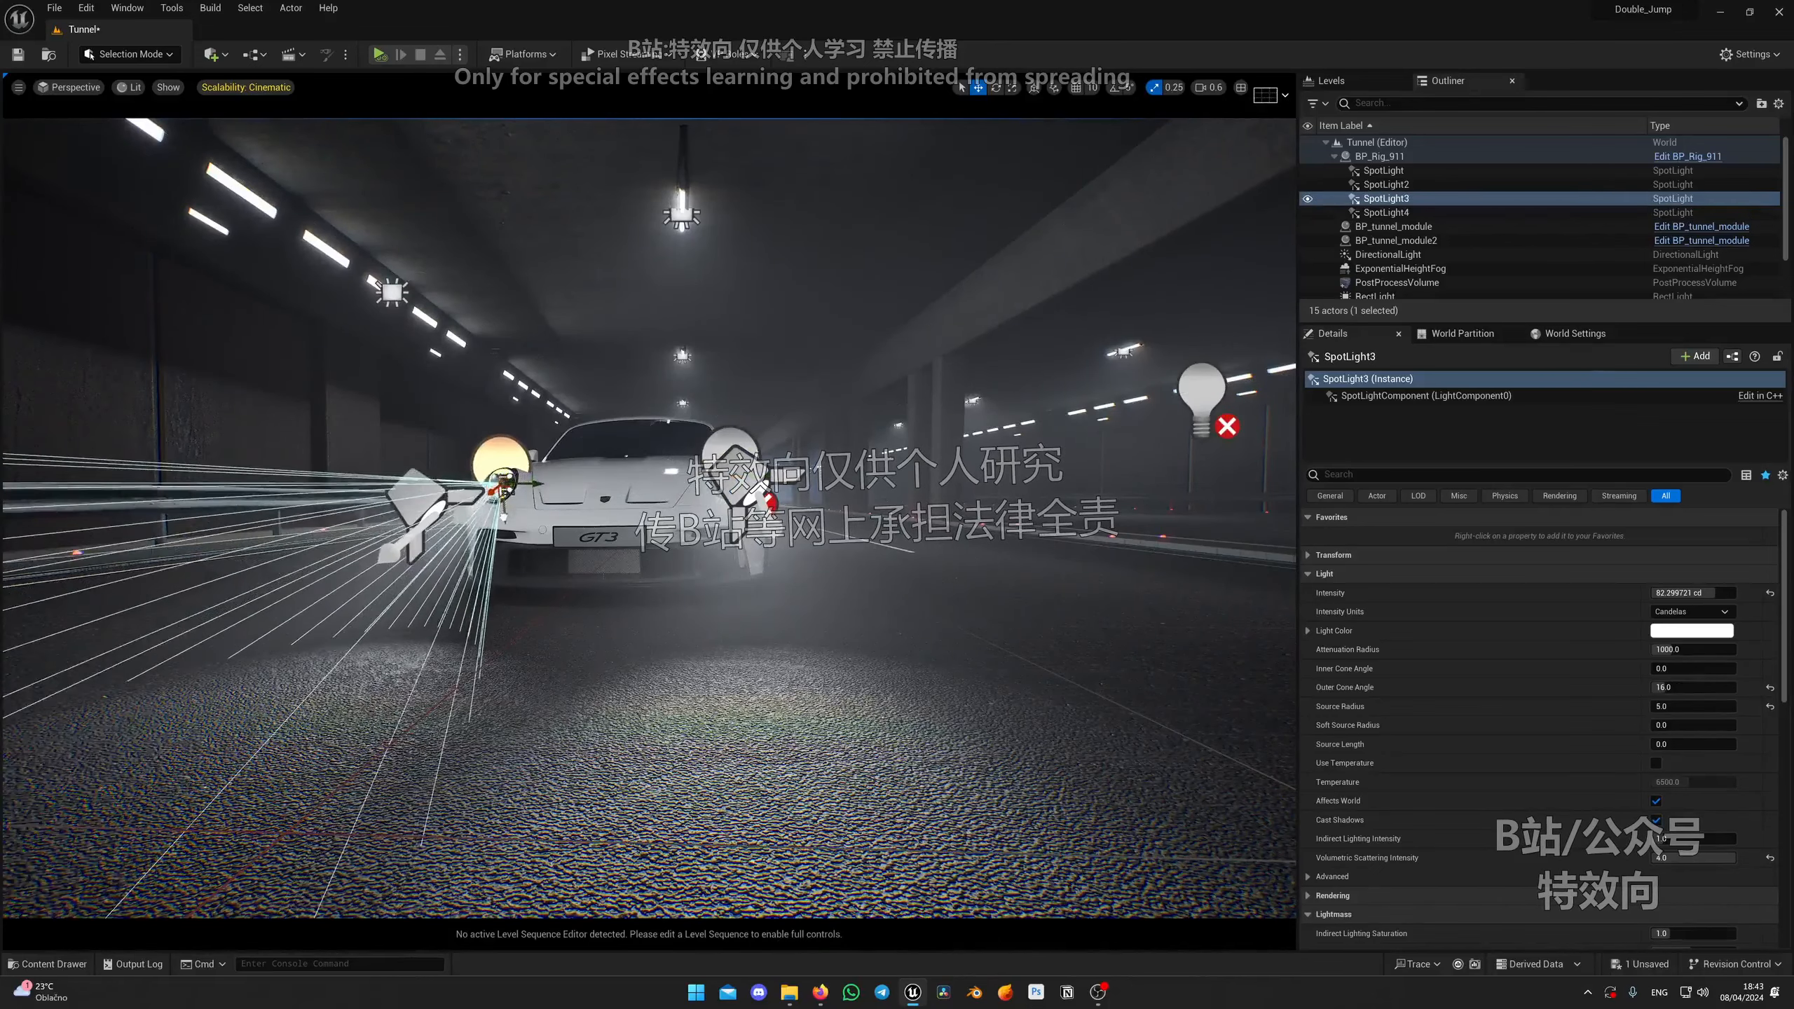
key(g)
right_drag(503, 516, 488, 505)
key(q)
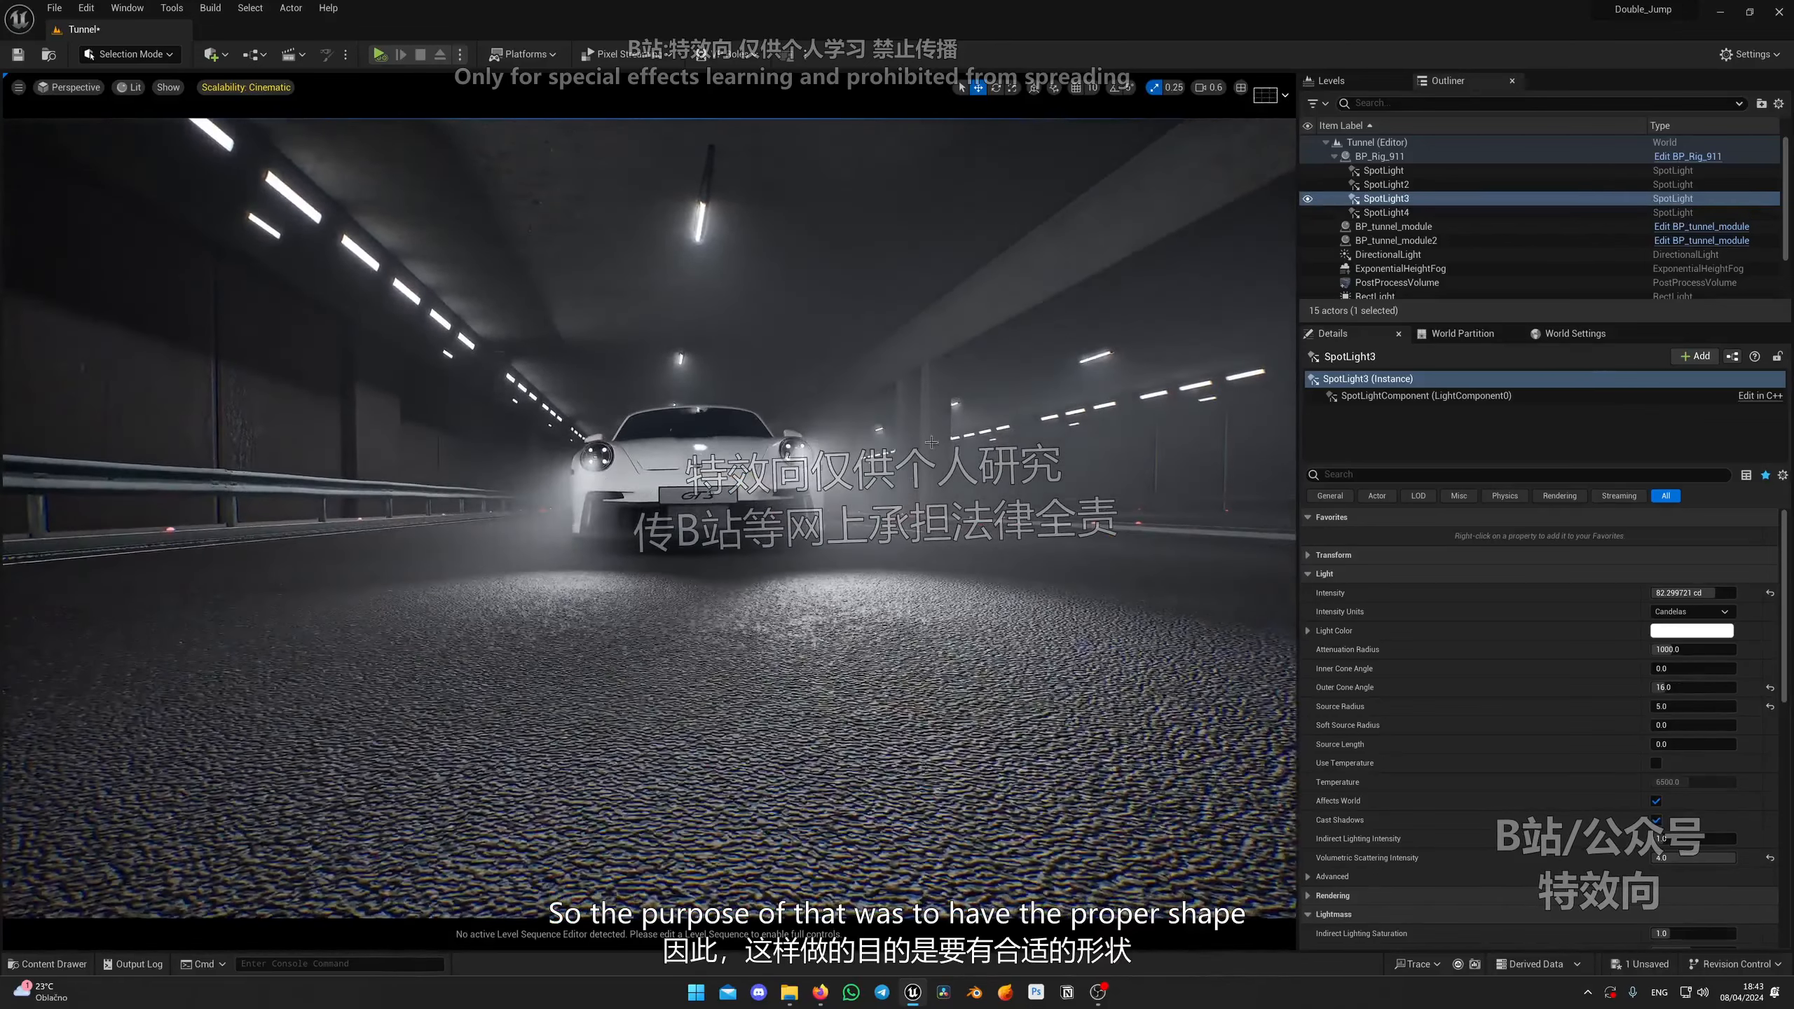
key(g)
right_drag(619, 502, 607, 529)
key(e)
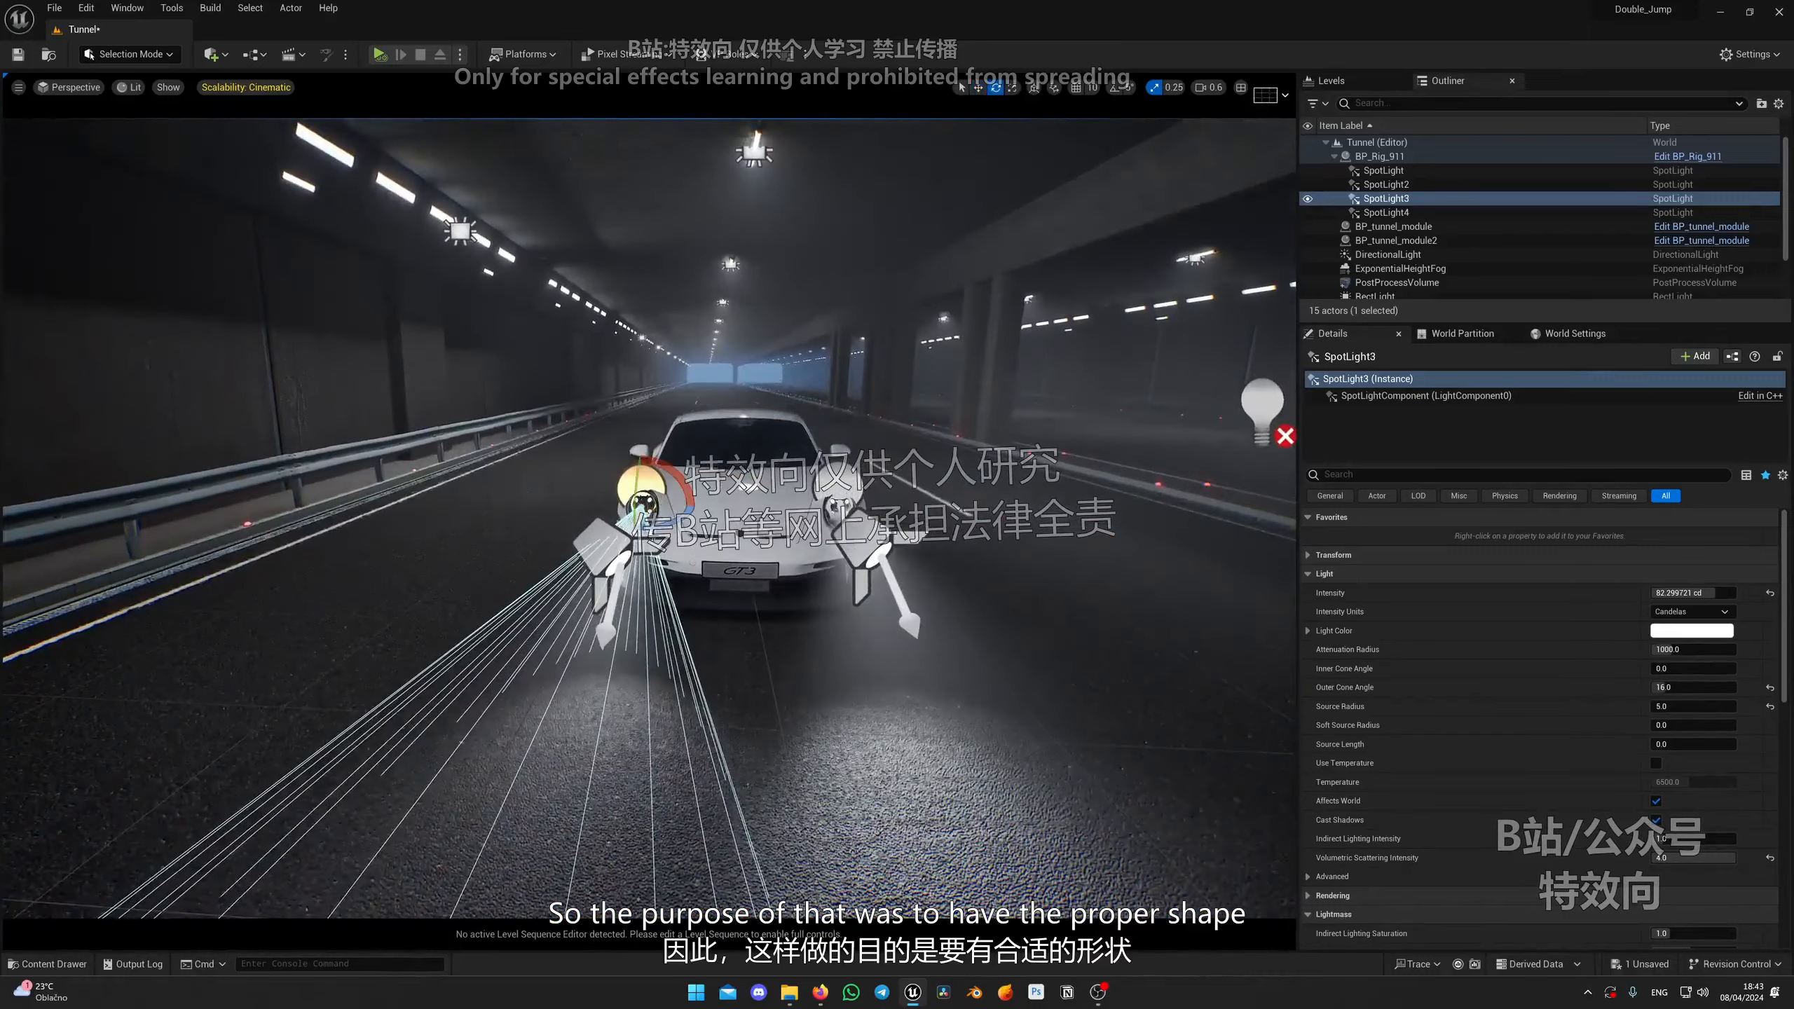
drag(633, 513, 639, 504)
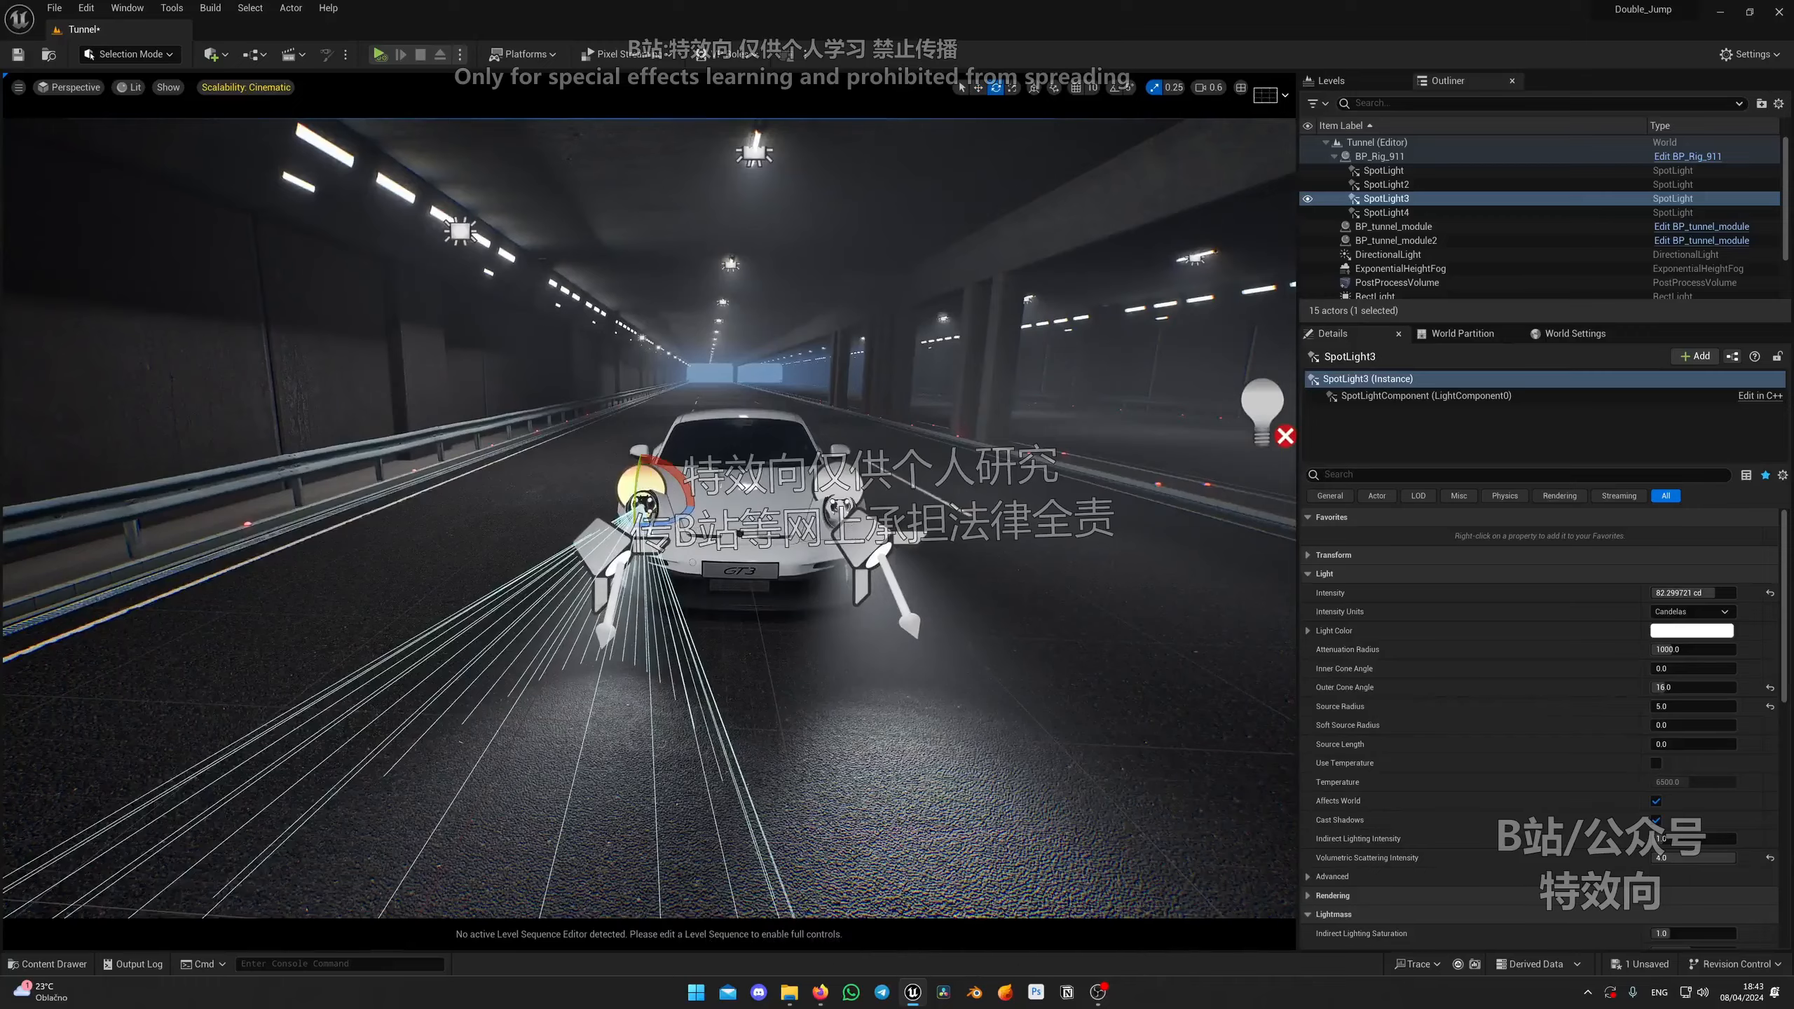
key(q)
right_drag(903, 506, 747, 499)
key(g)
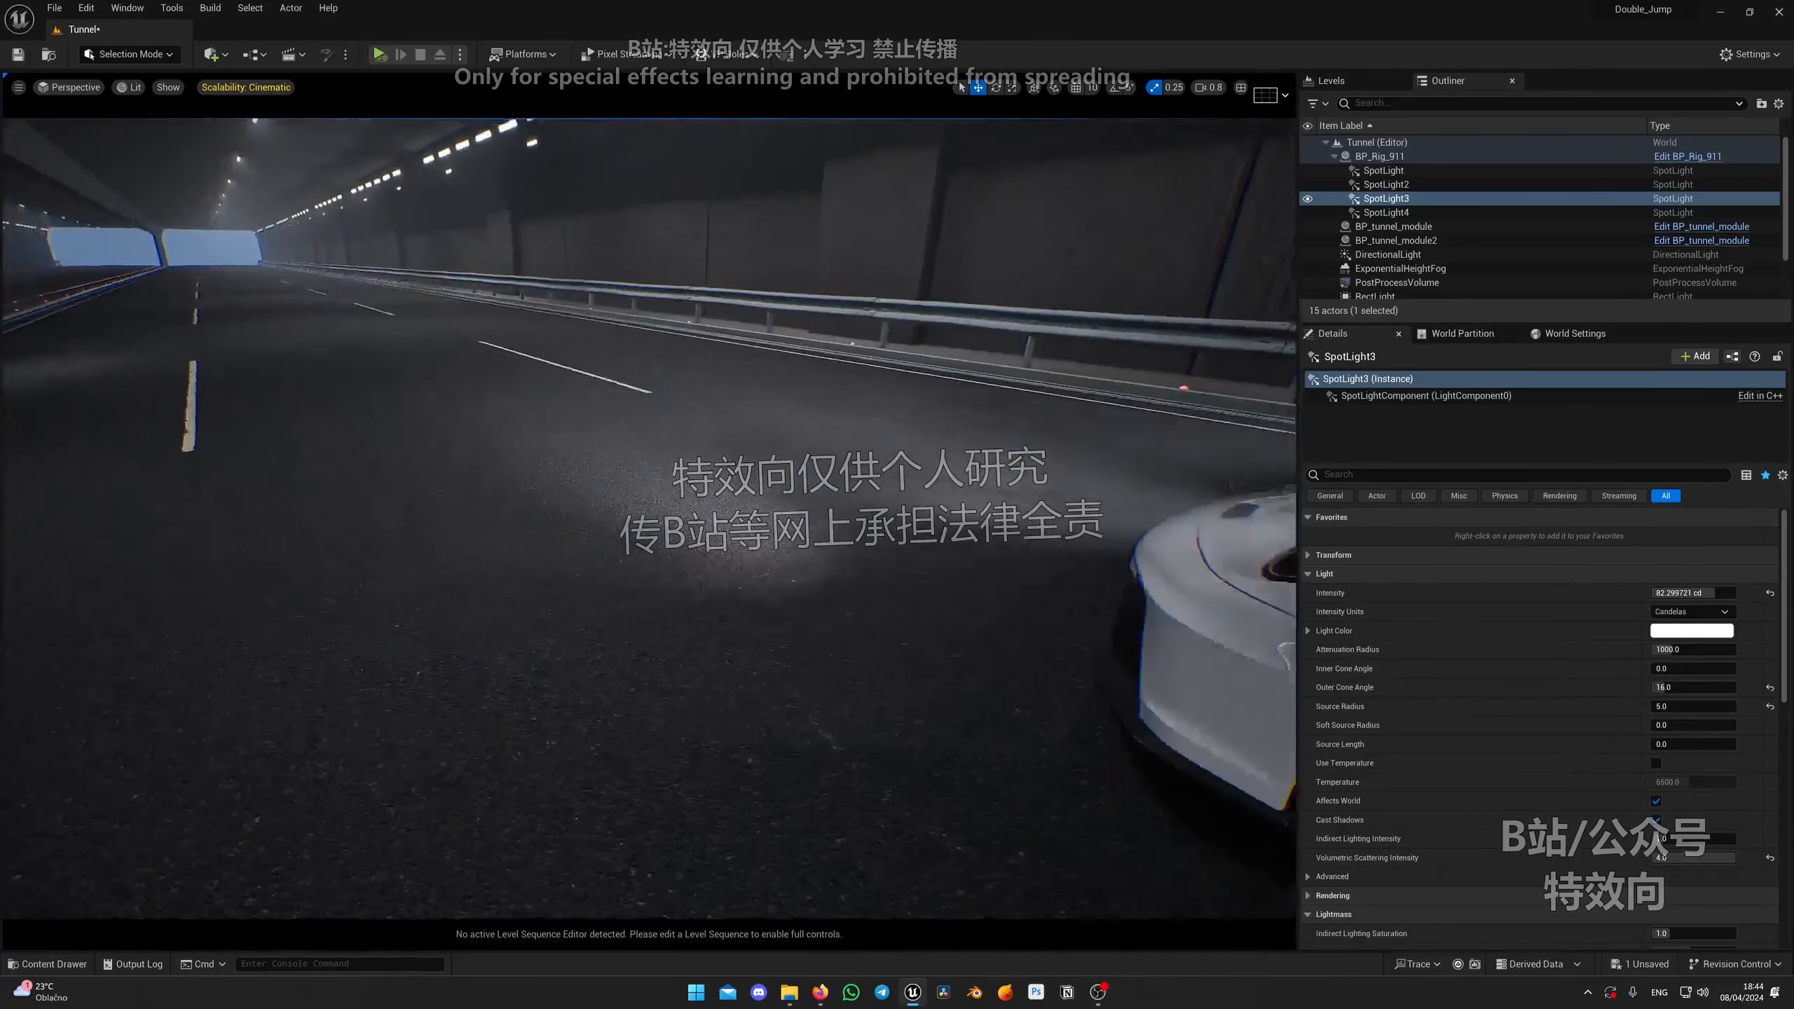
Step: Select each headlamp spot light in turn to compare their settings, ending on the fourth one
click(543, 626)
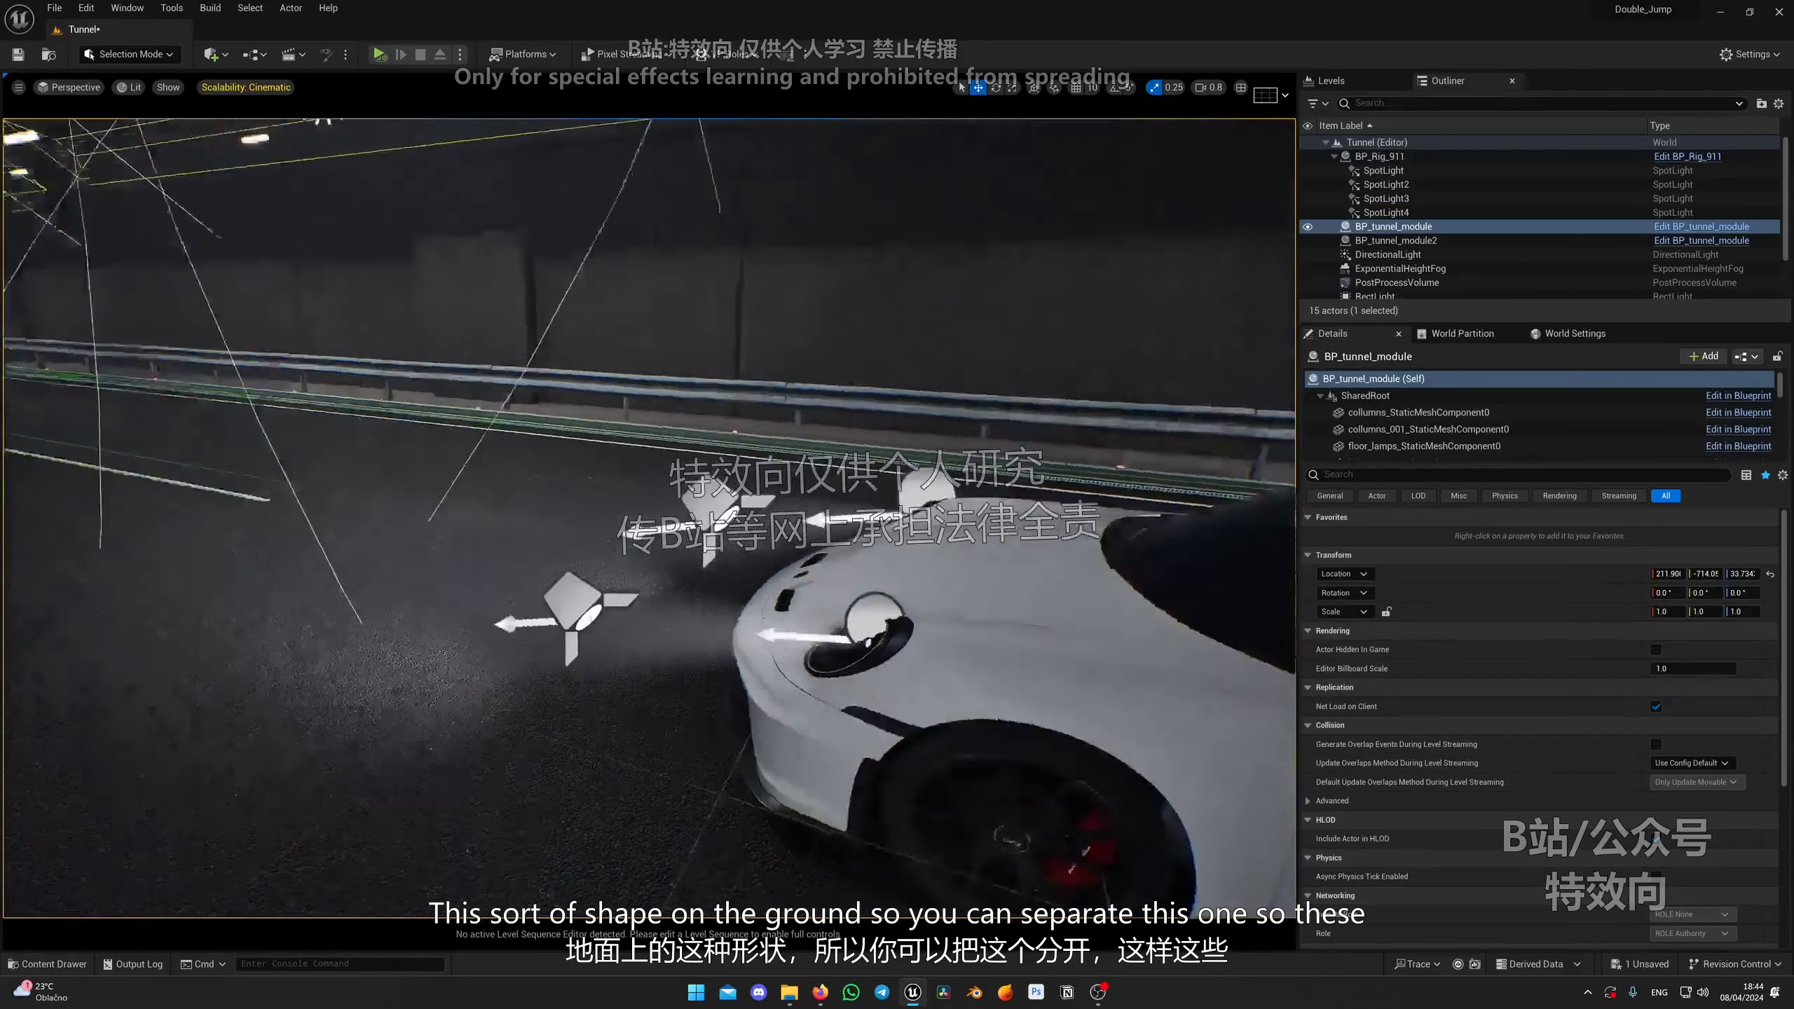
click(592, 526)
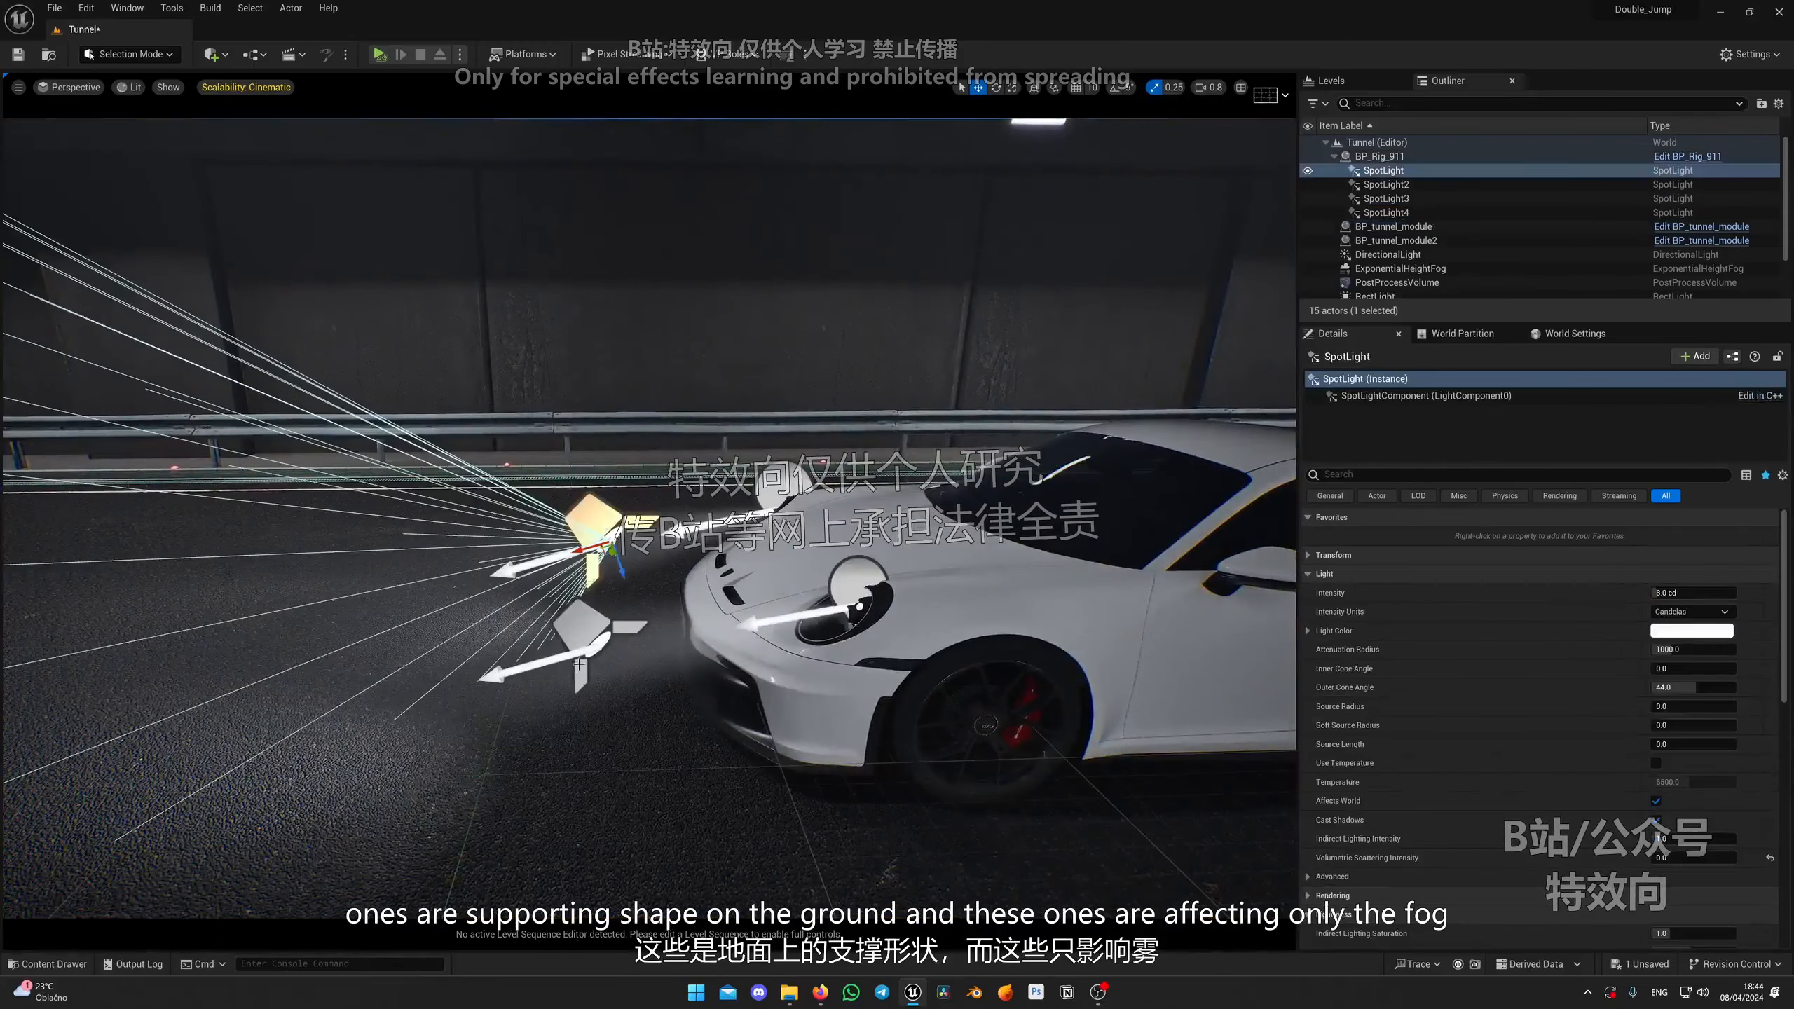
click(578, 664)
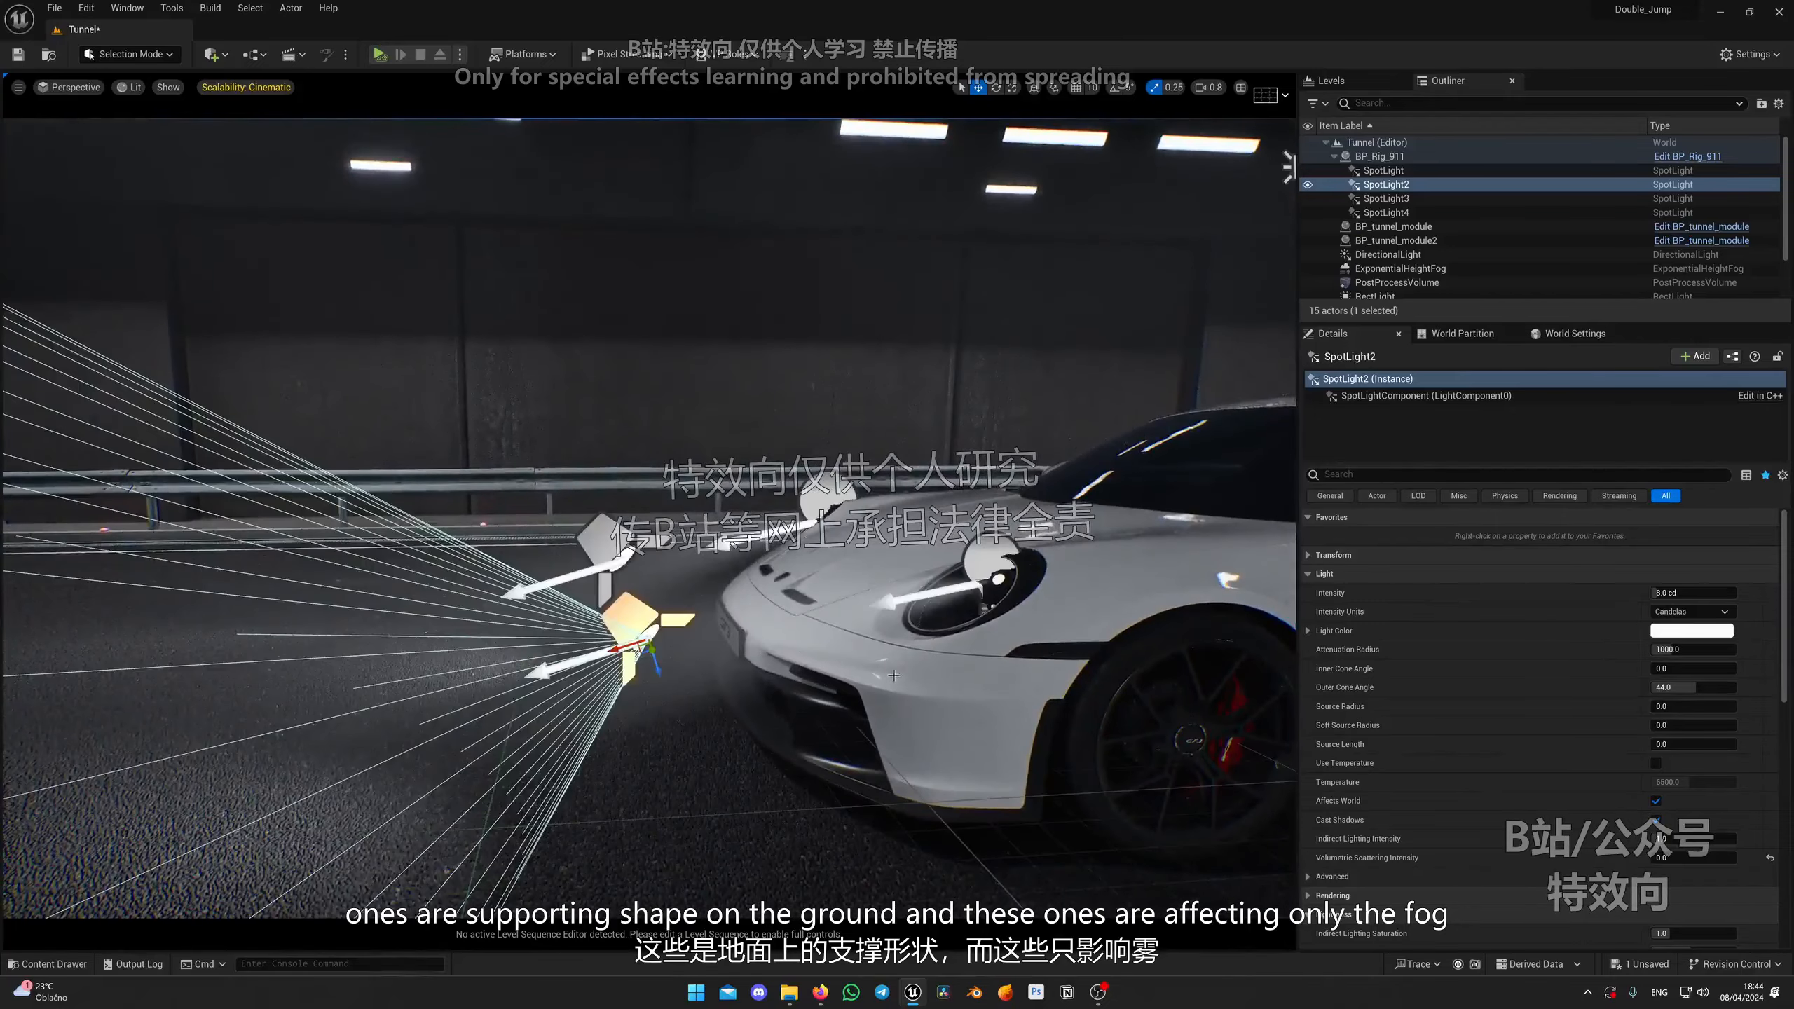
click(975, 562)
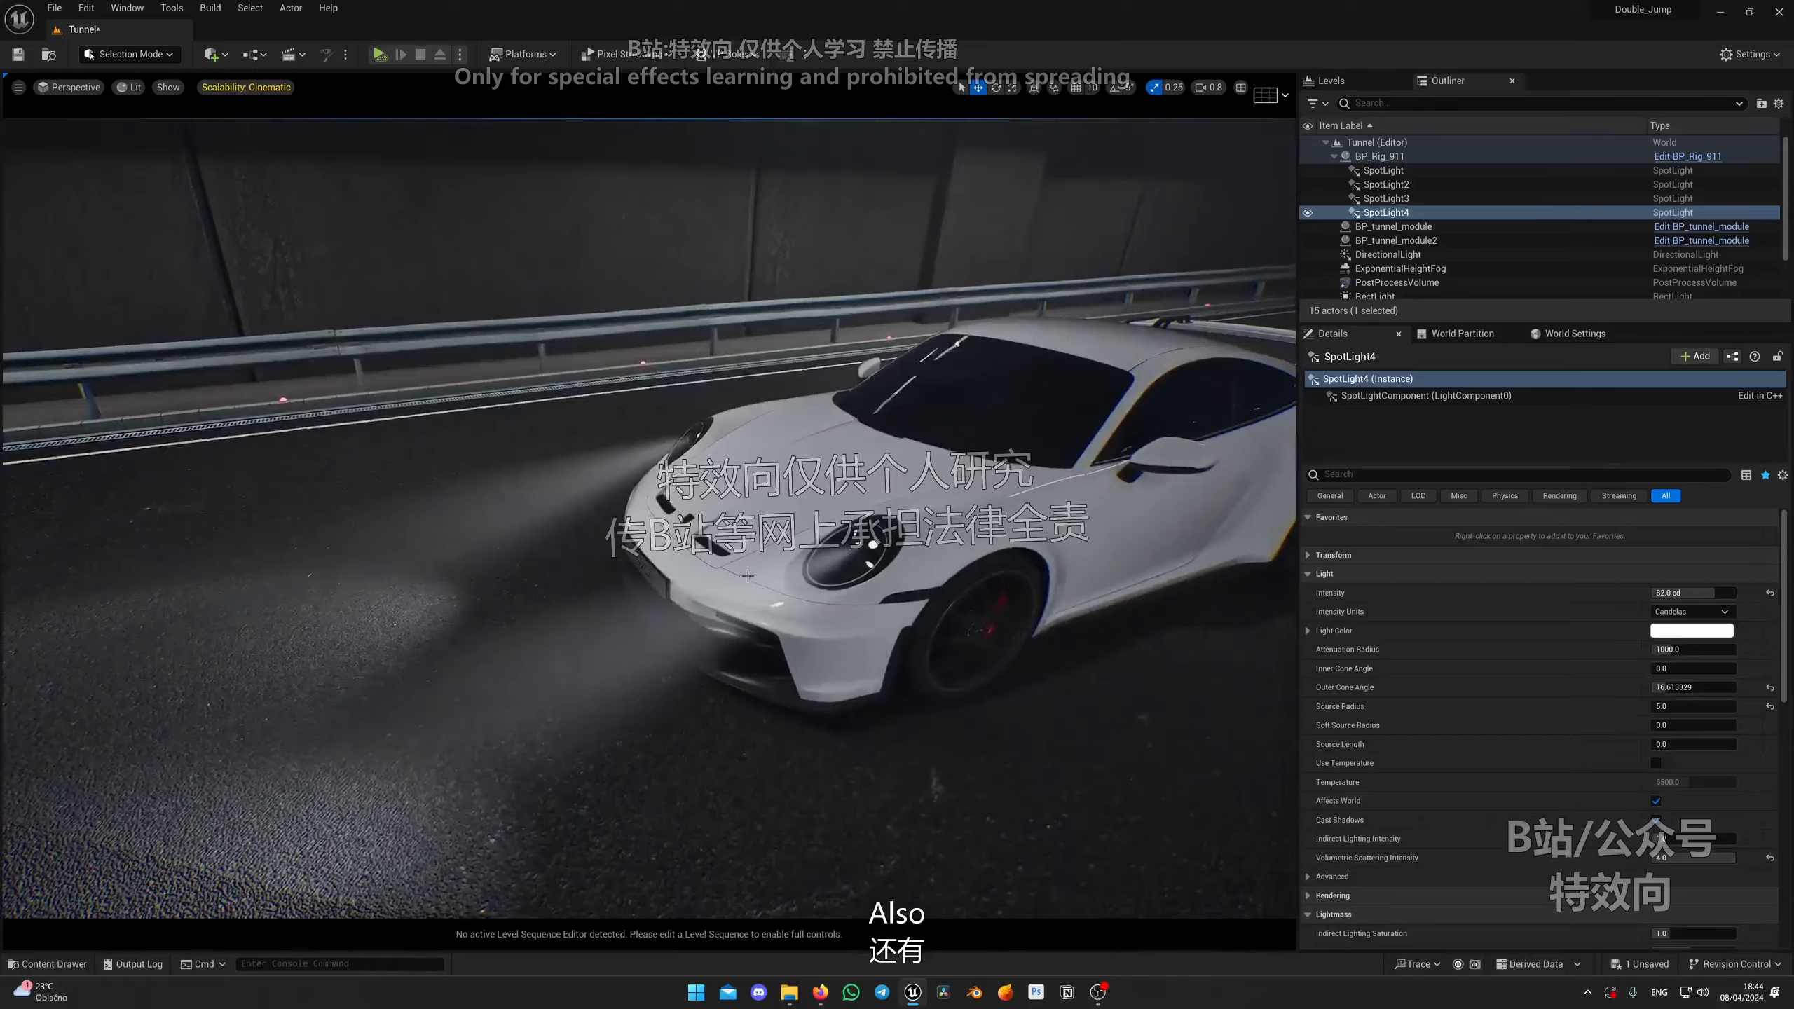
key(g)
right_drag(748, 576, 912, 580)
alt+drag(890, 570, 819, 608)
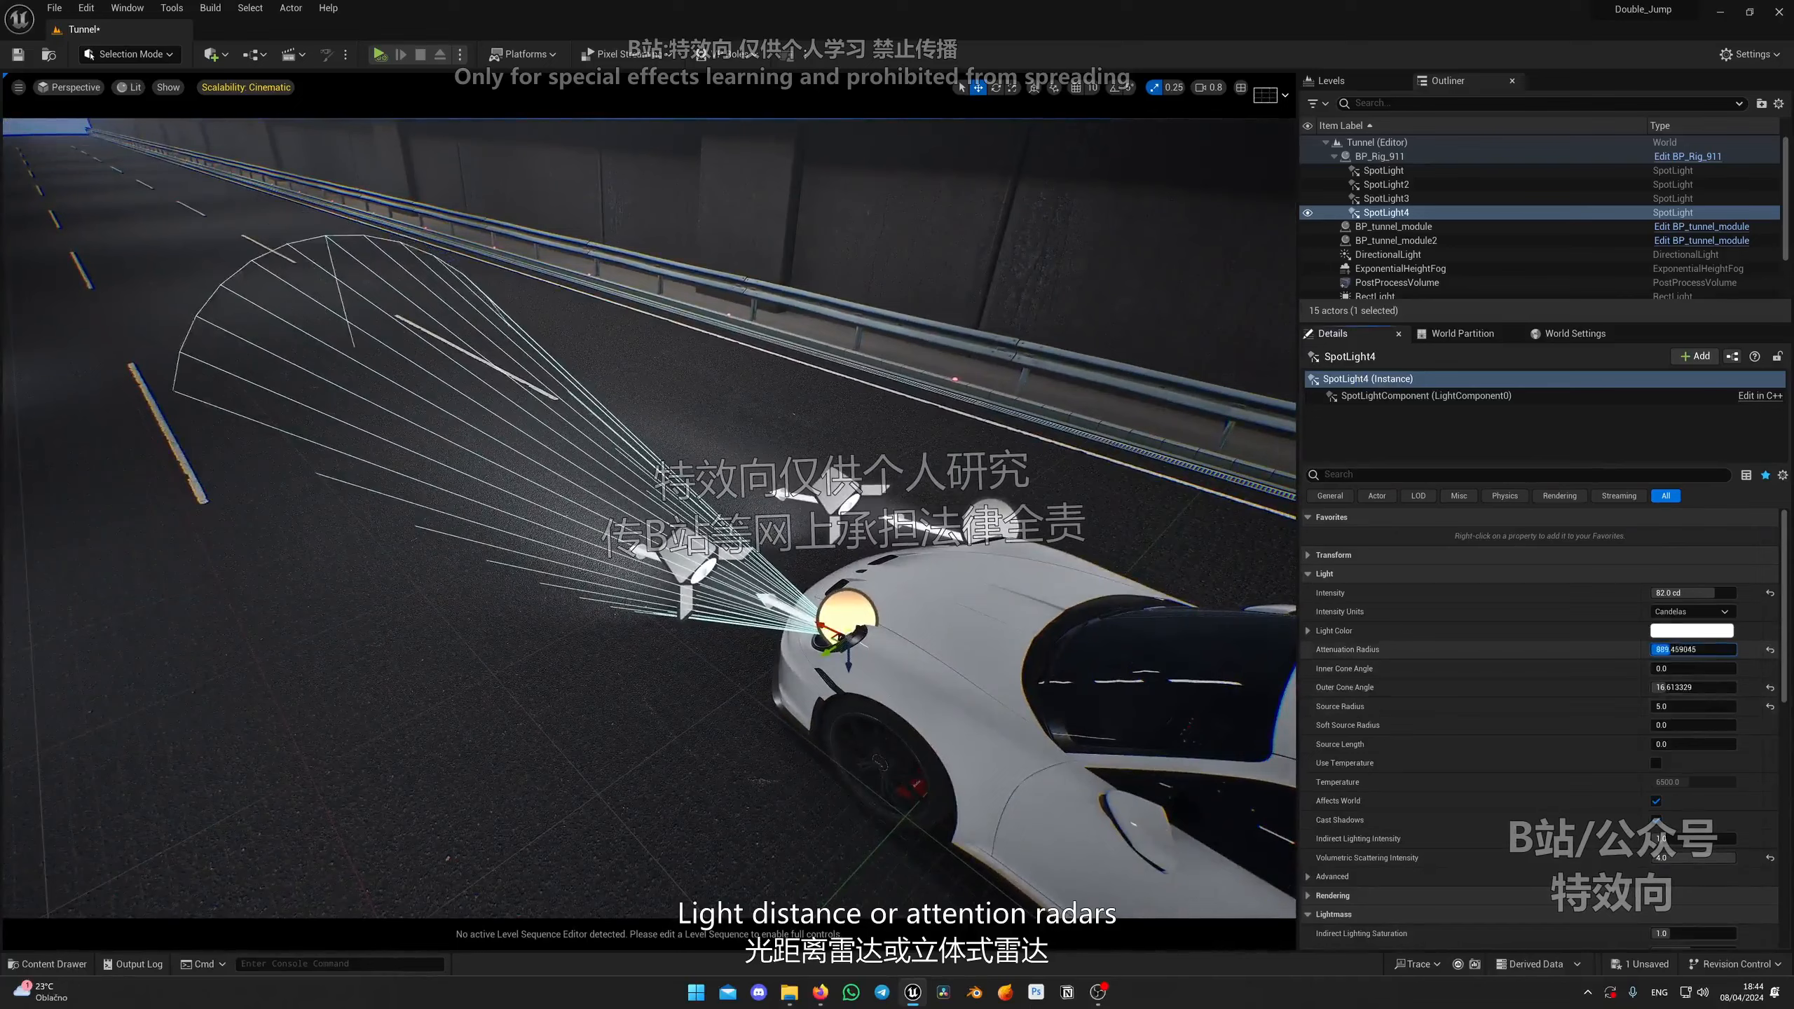
Step: Reduce the fourth spot light's attenuation radius to about 837 and preview the beam in game view
drag(1693, 649, 1670, 649)
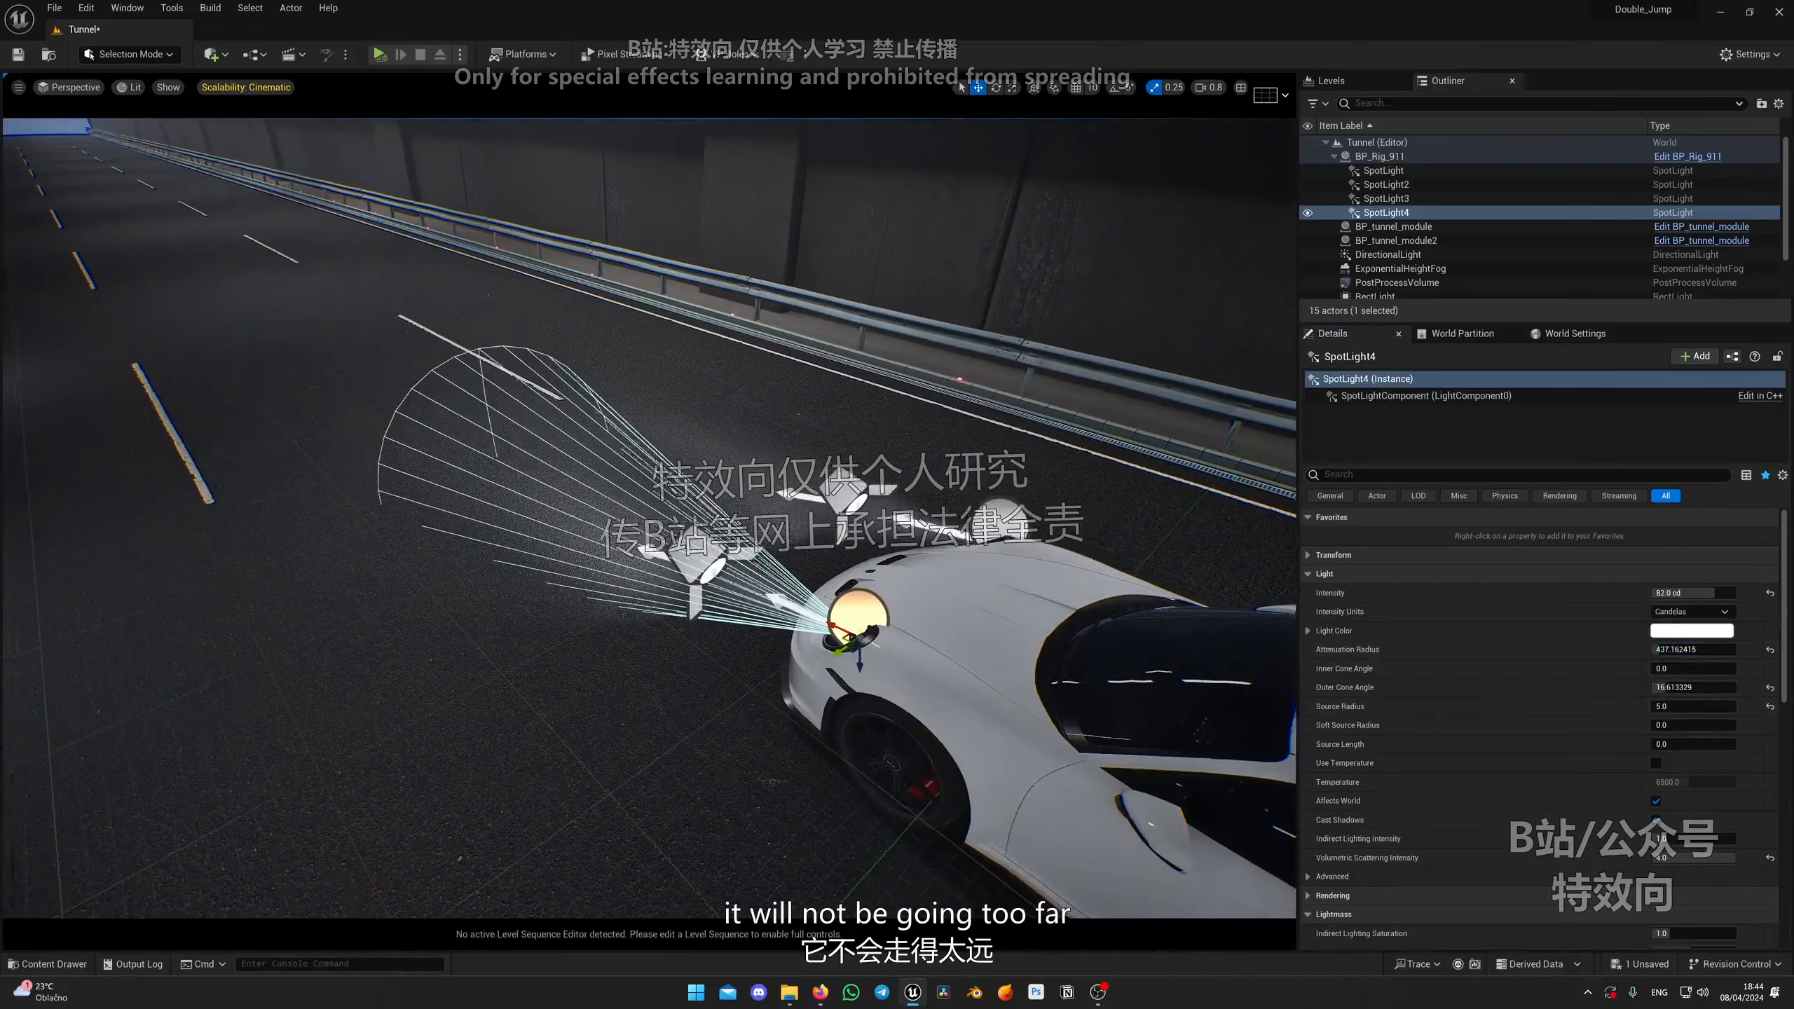
right_drag(833, 566, 707, 509)
key(g)
key(g)
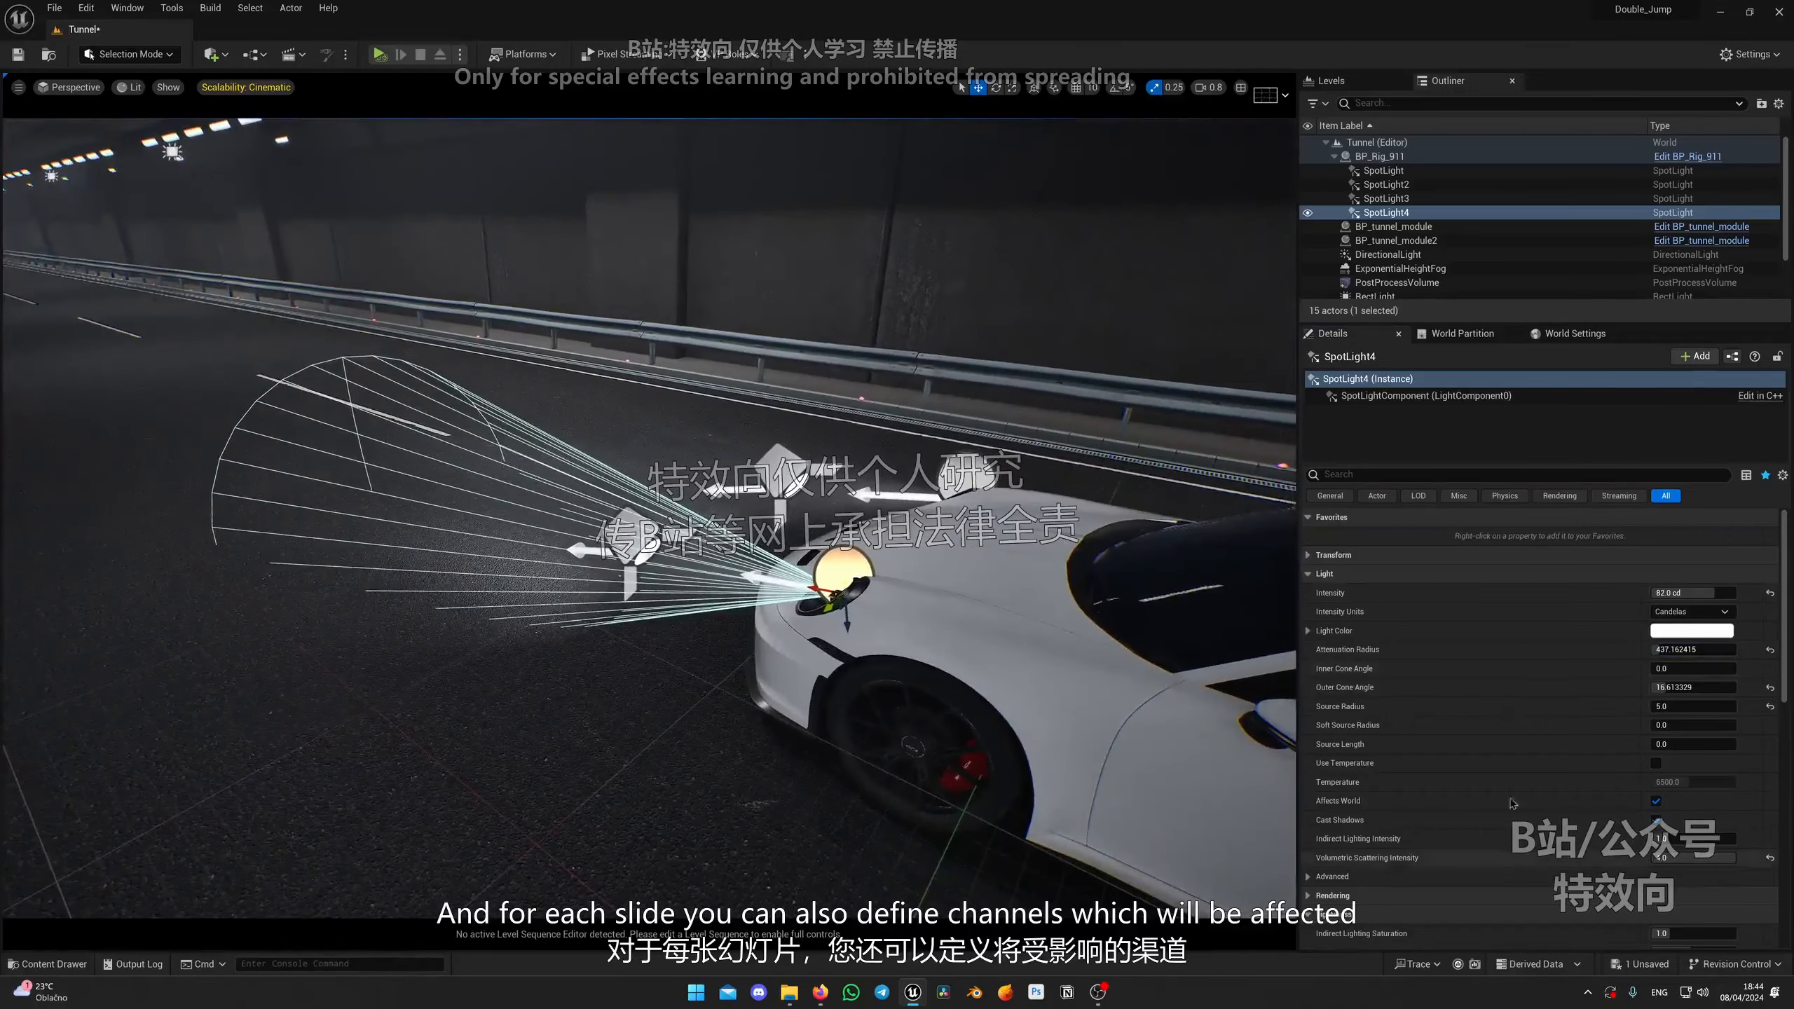
Step: Filter the fourth spot light's properties for "chan" and toggle its Lighting Channel 0
scroll(1506, 721, down, 5)
scroll(1506, 721, down, 5)
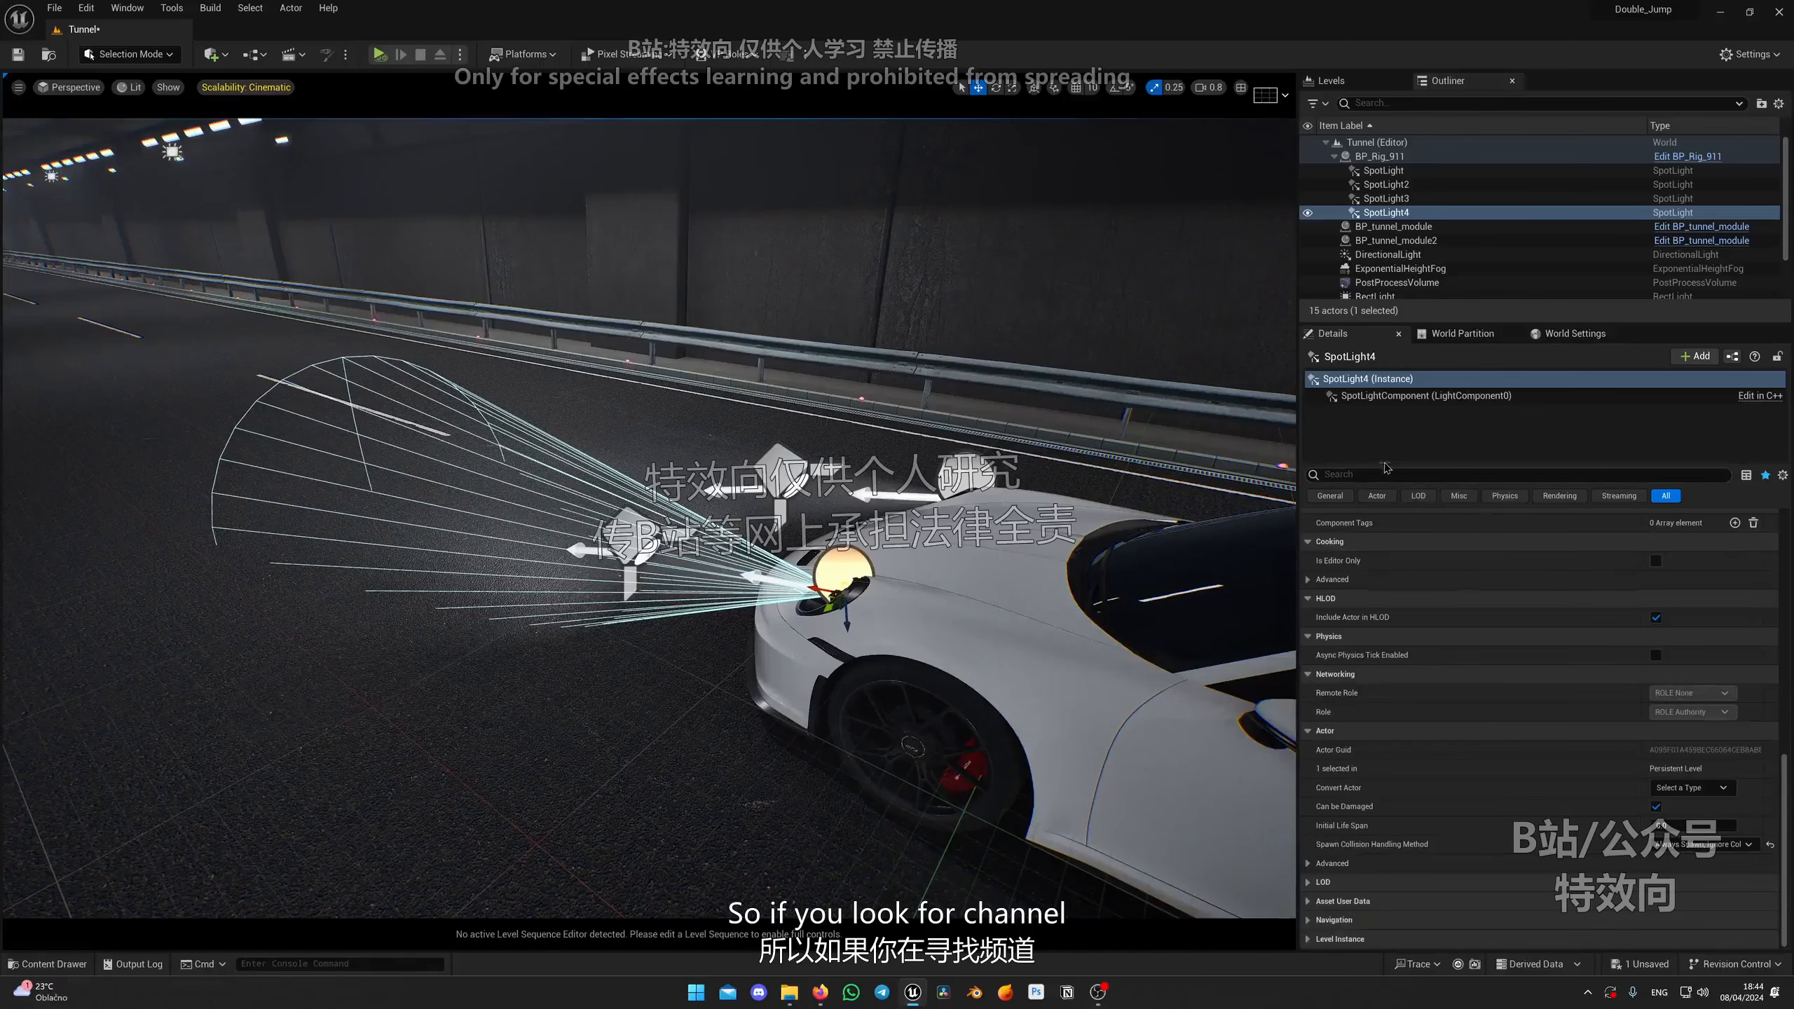
text(han)
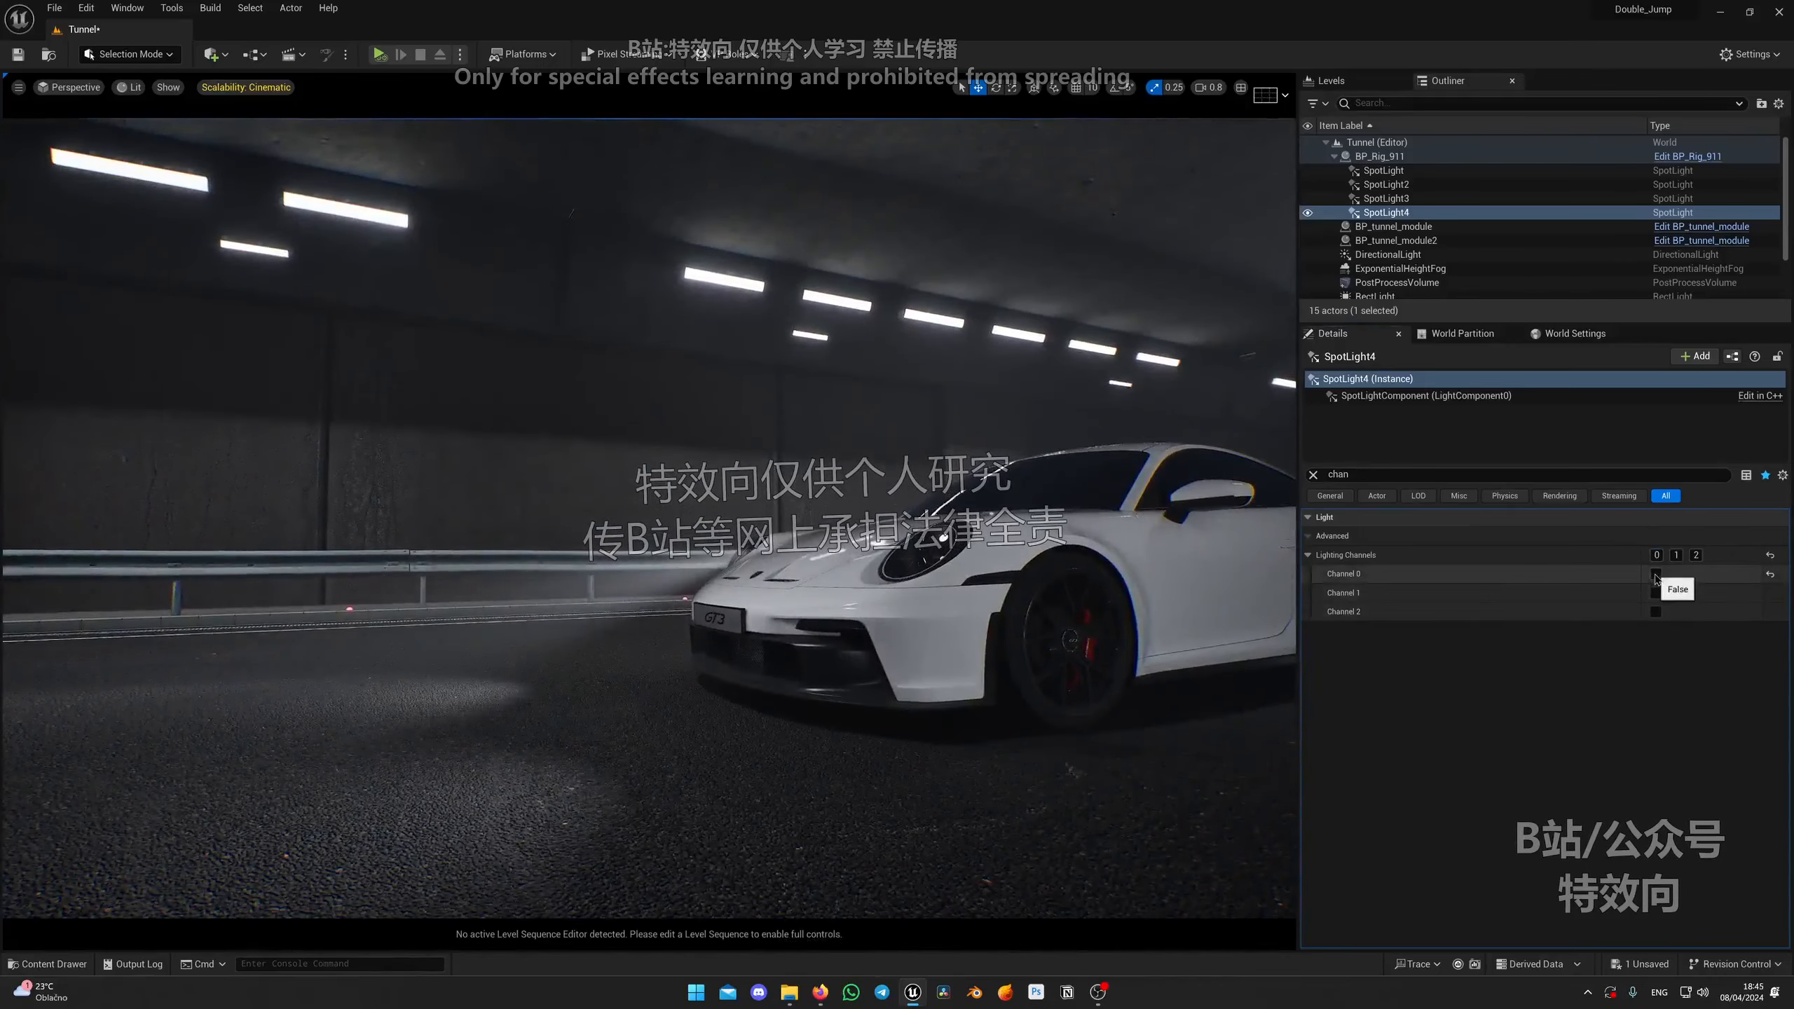
click(1655, 574)
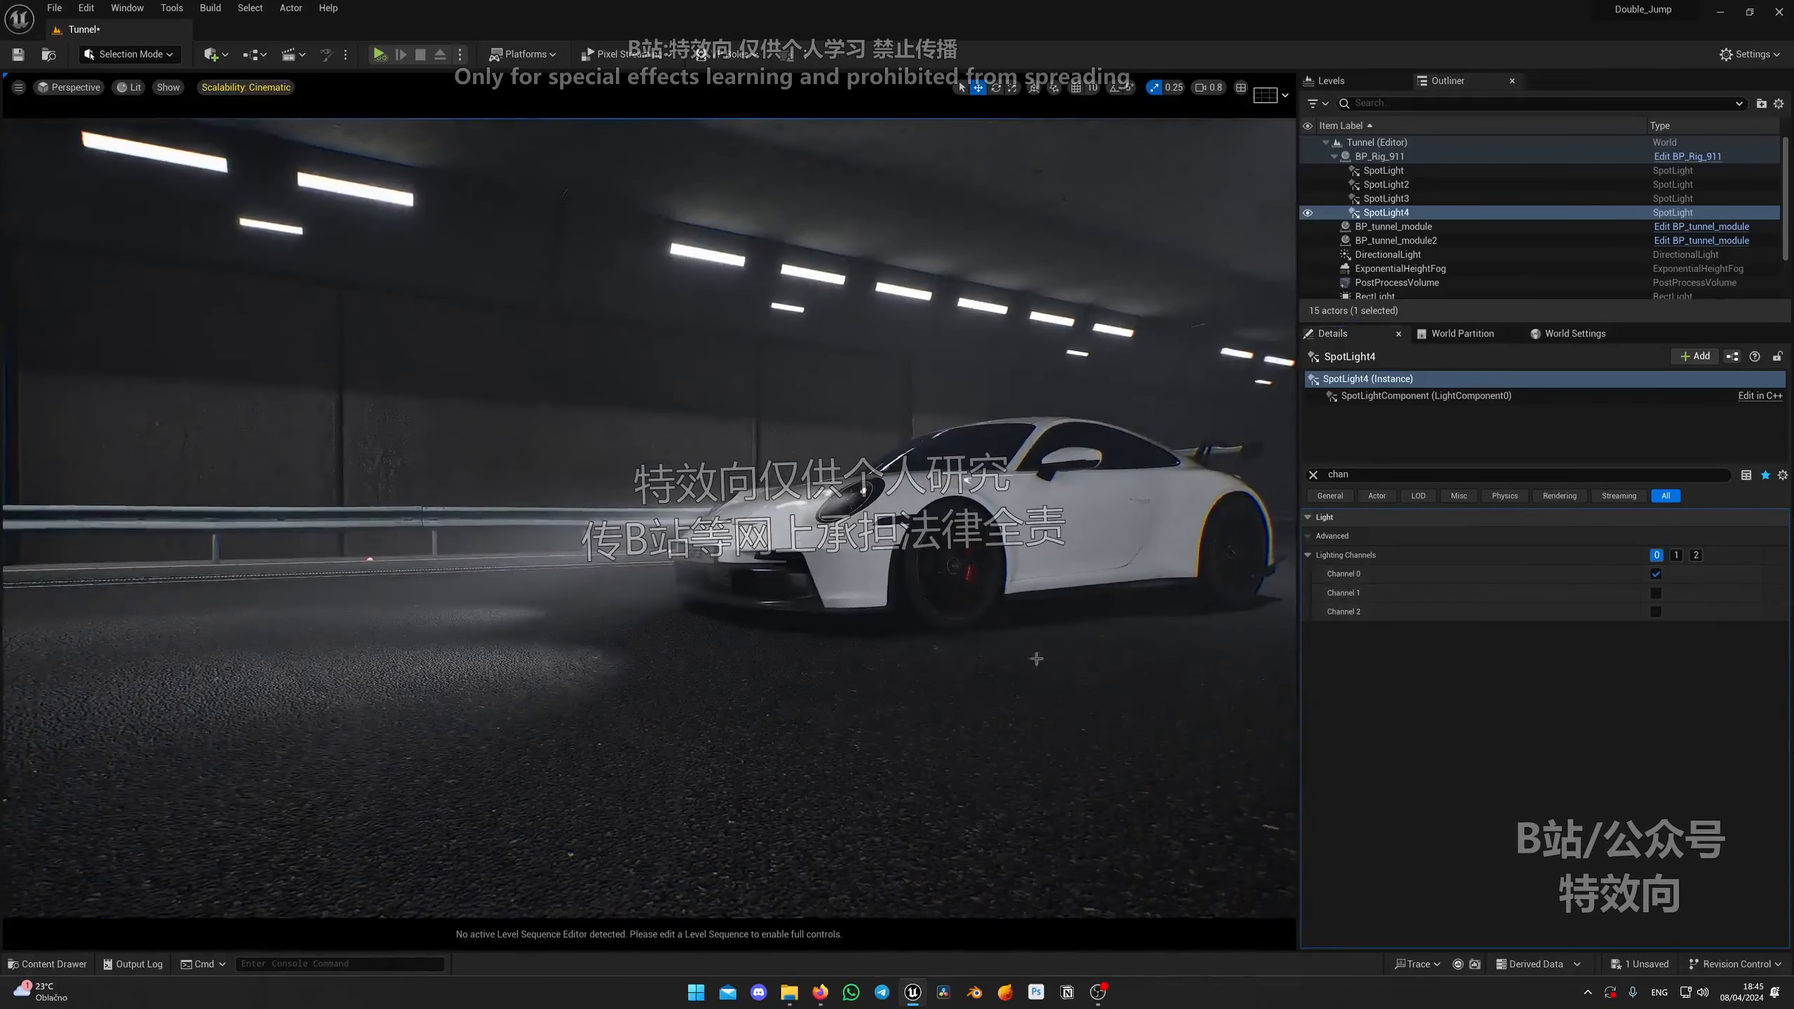
Step: Select the tunnel's road mesh component and enable Lighting Channel 1 on it
click(821, 694)
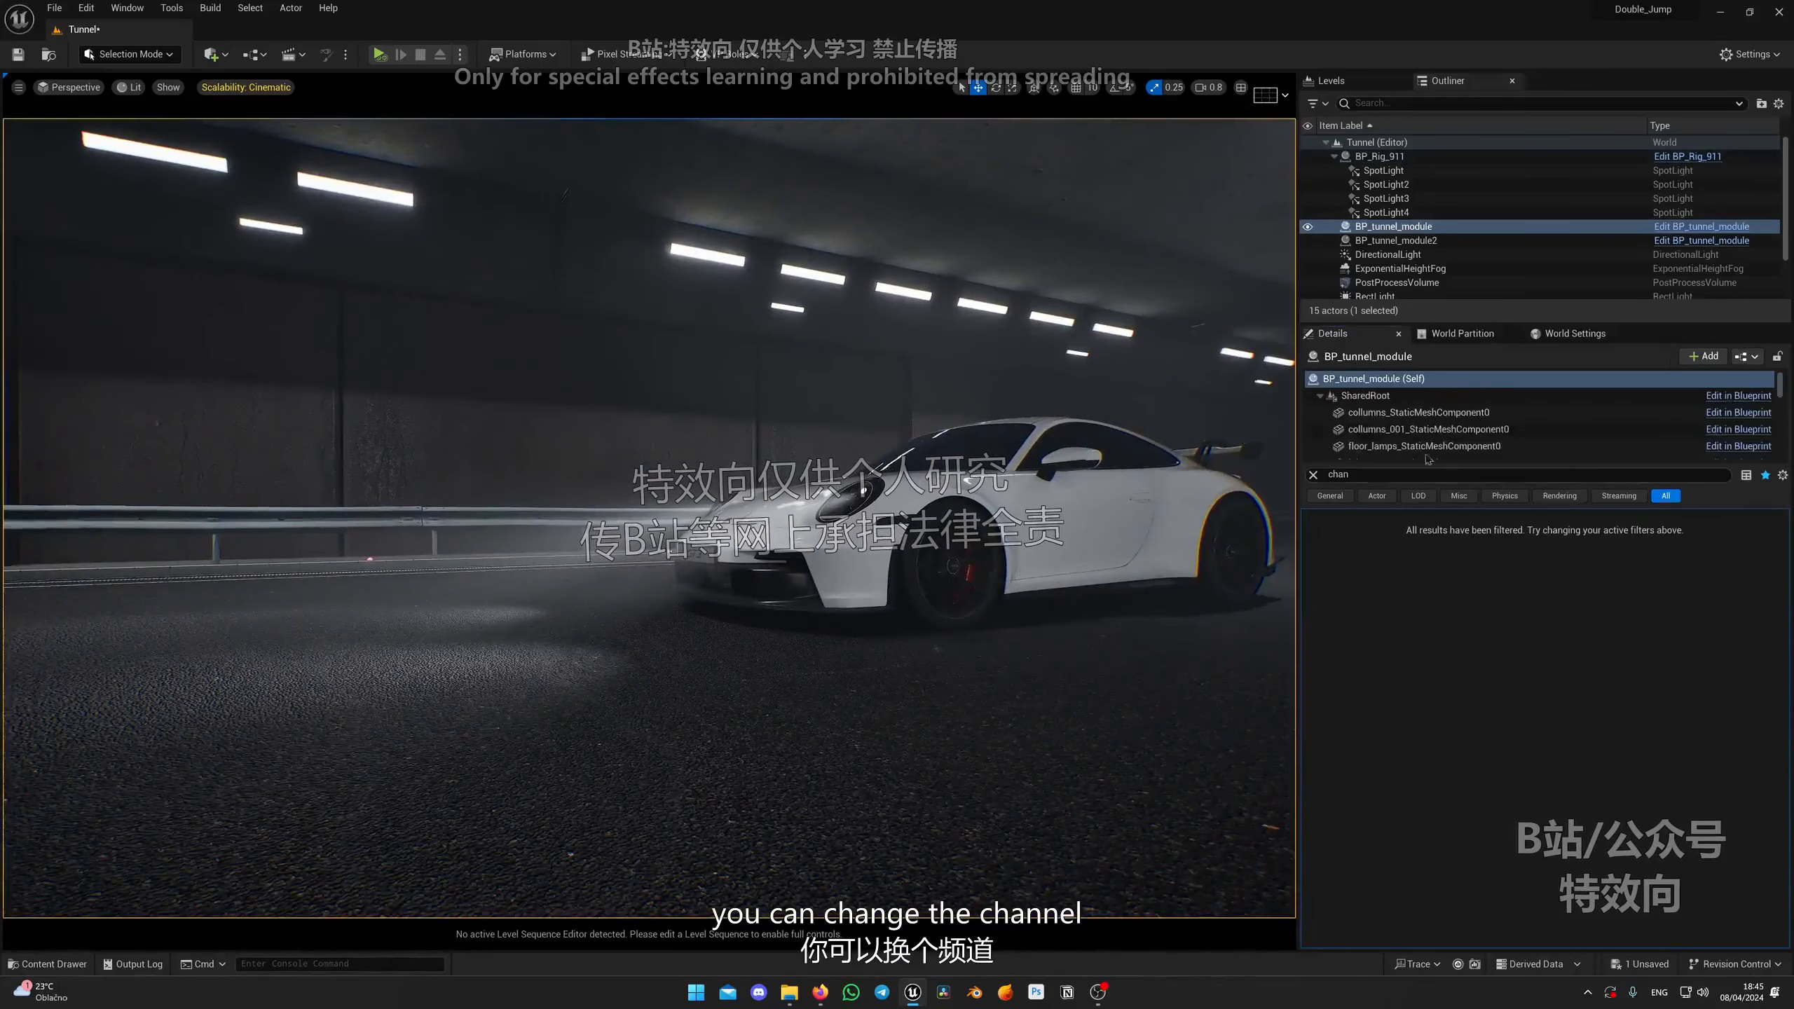
click(1314, 475)
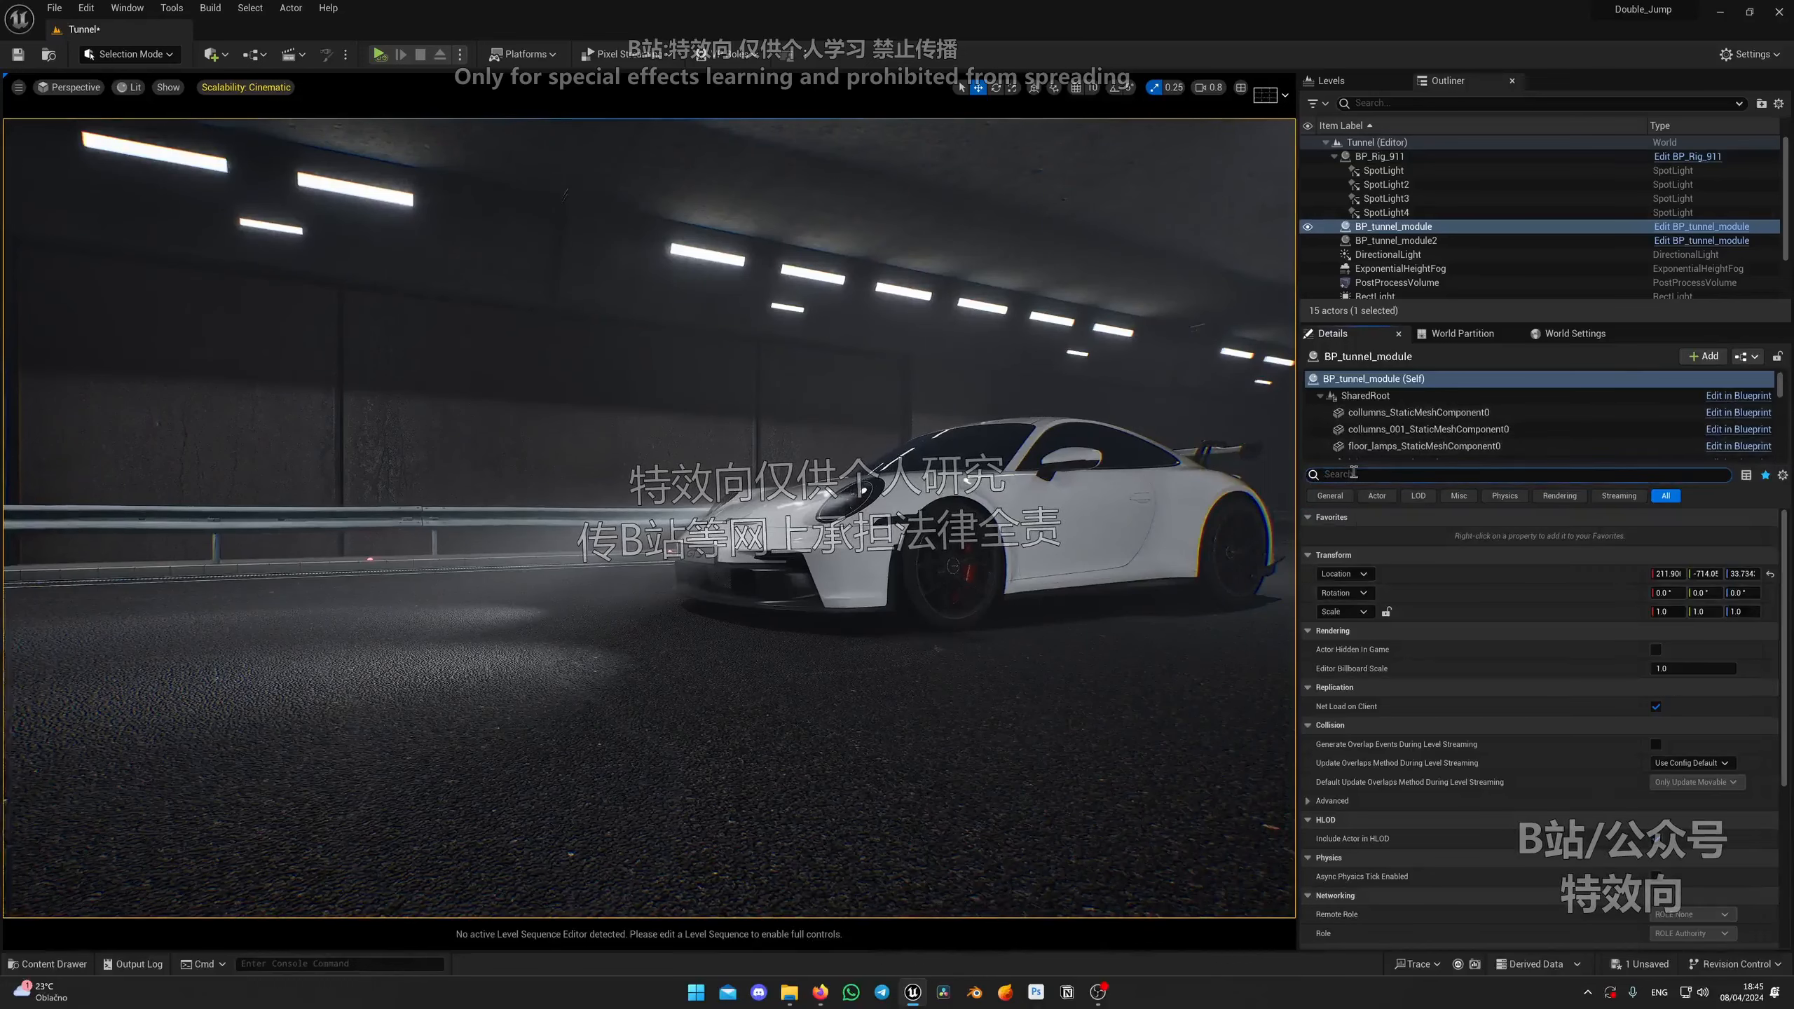
text(chan)
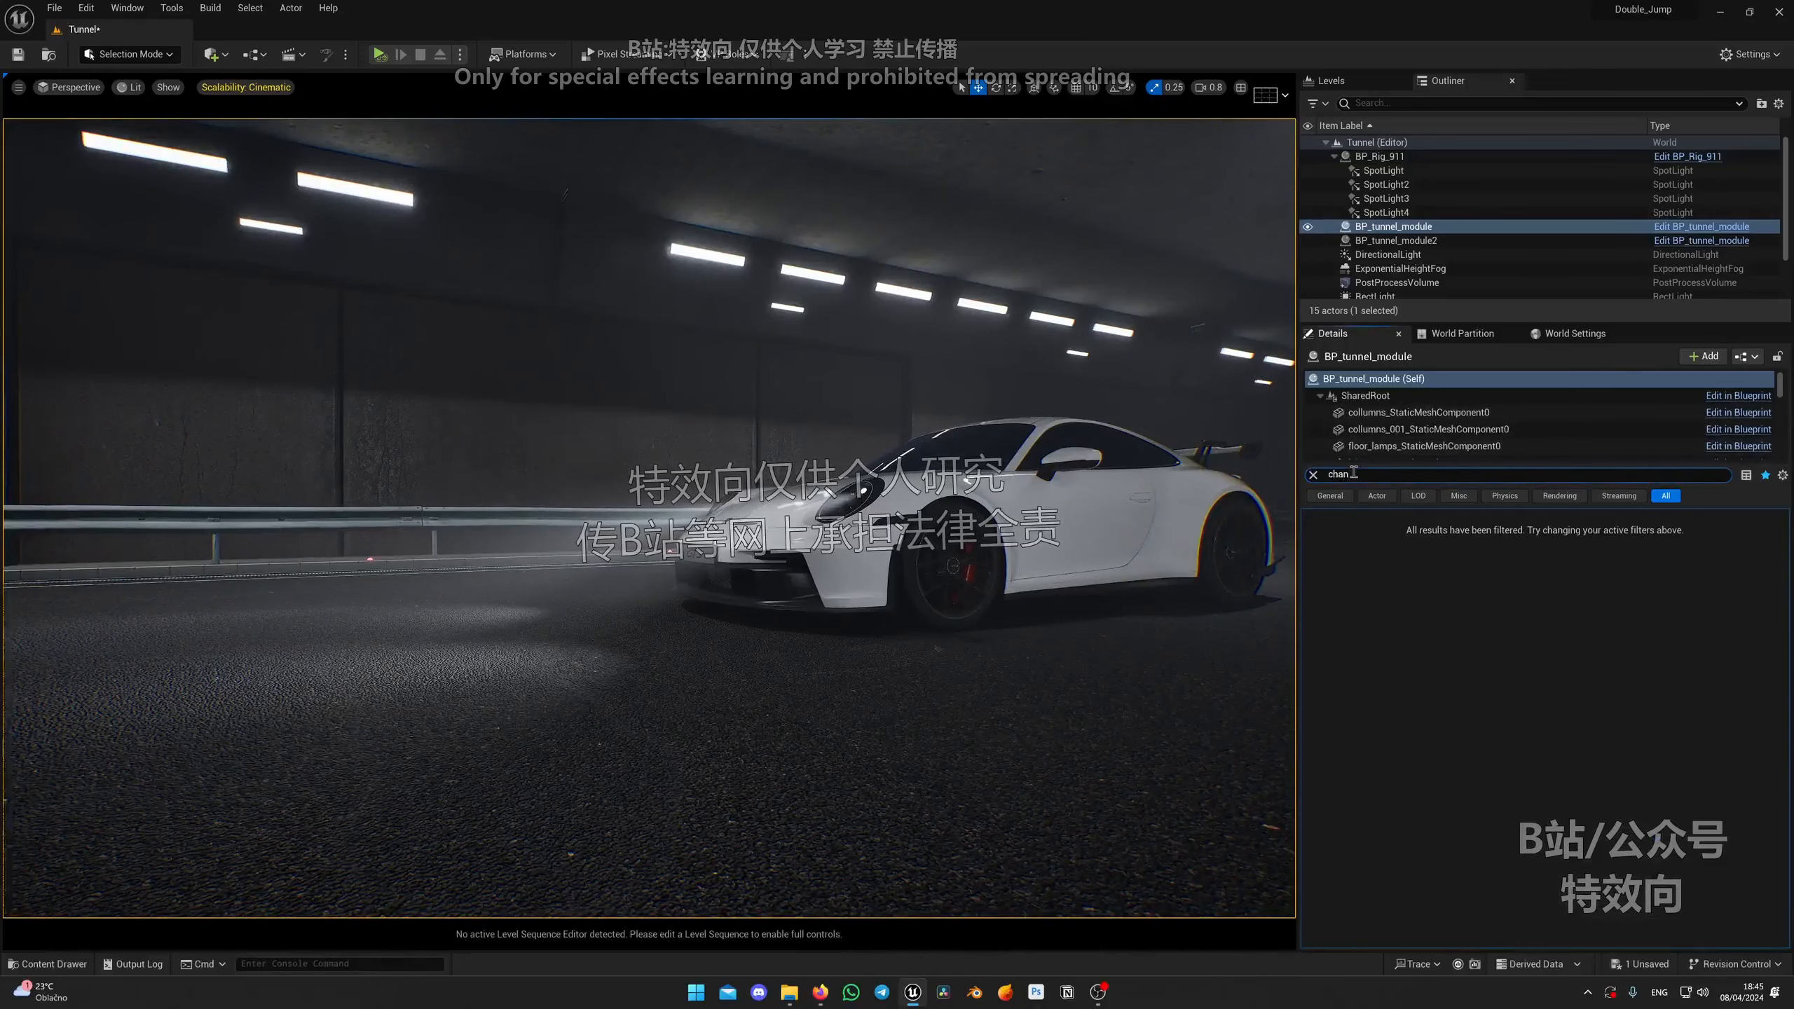
click(1371, 419)
click(1037, 831)
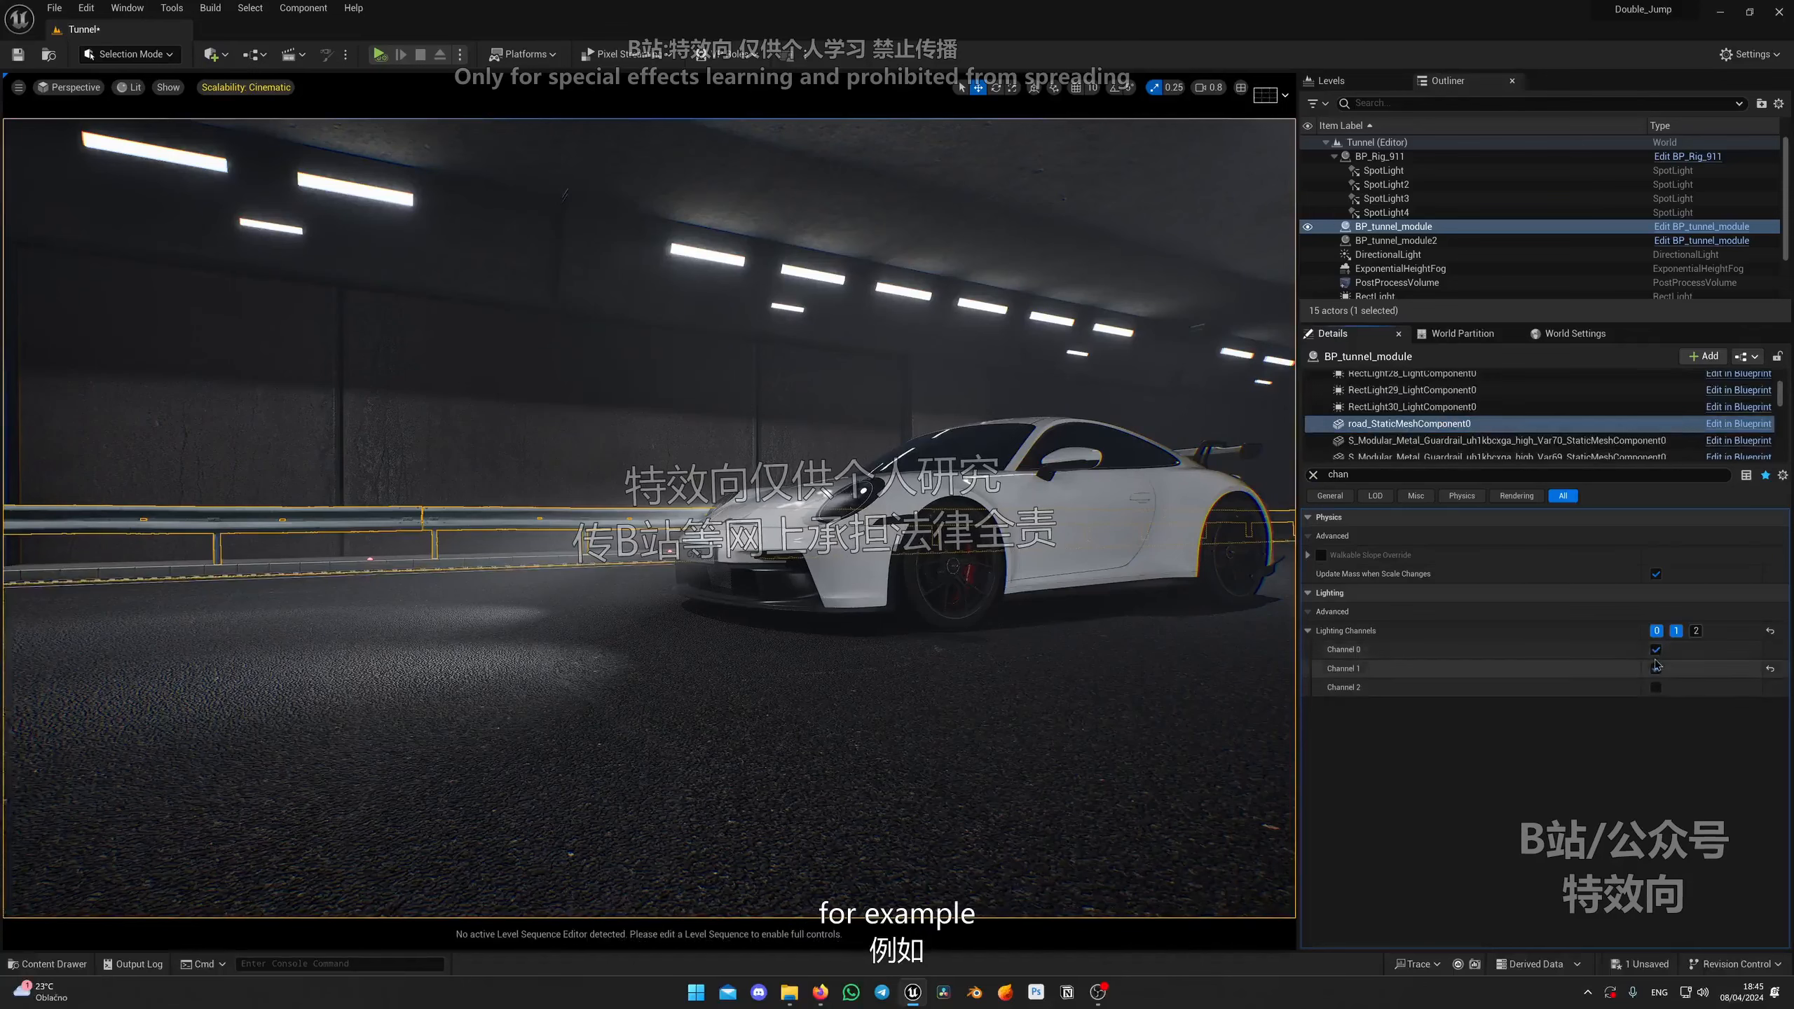
right_drag(814, 502, 858, 493)
key(g)
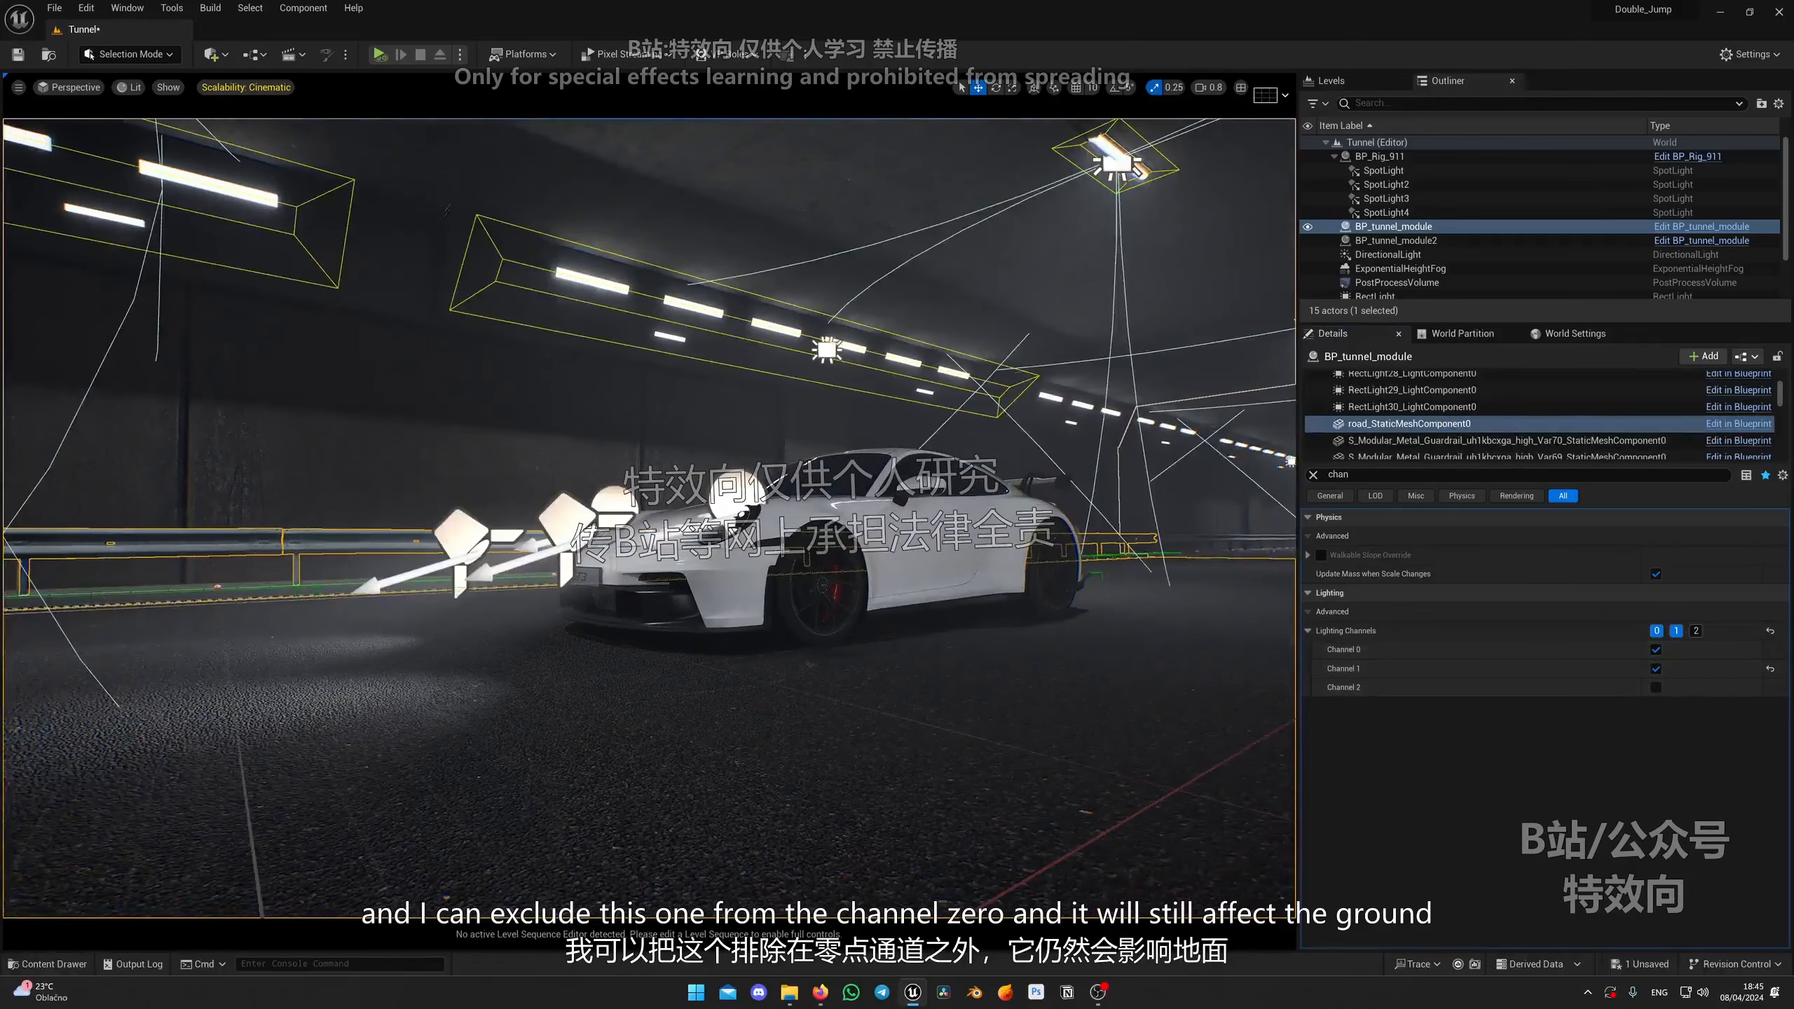
Step: Set the road rect light to Lighting Channel 1 only and rotate it to face down onto the road
click(719, 491)
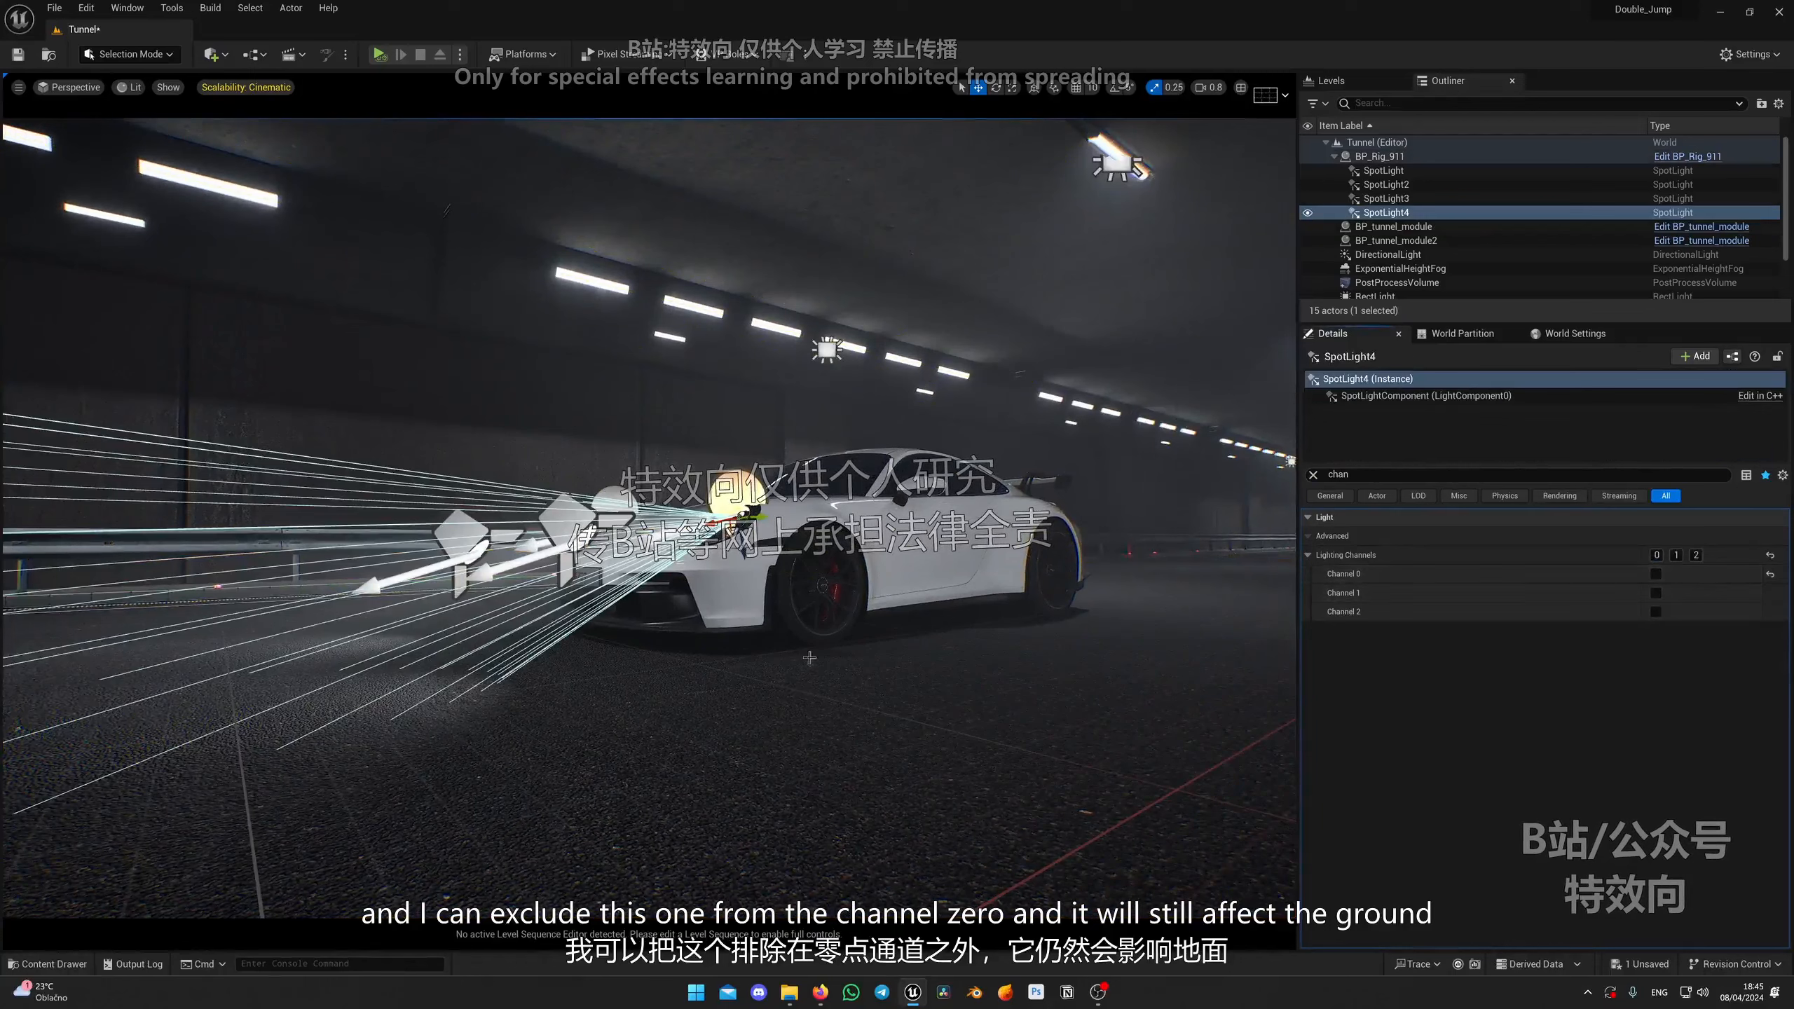
click(1655, 573)
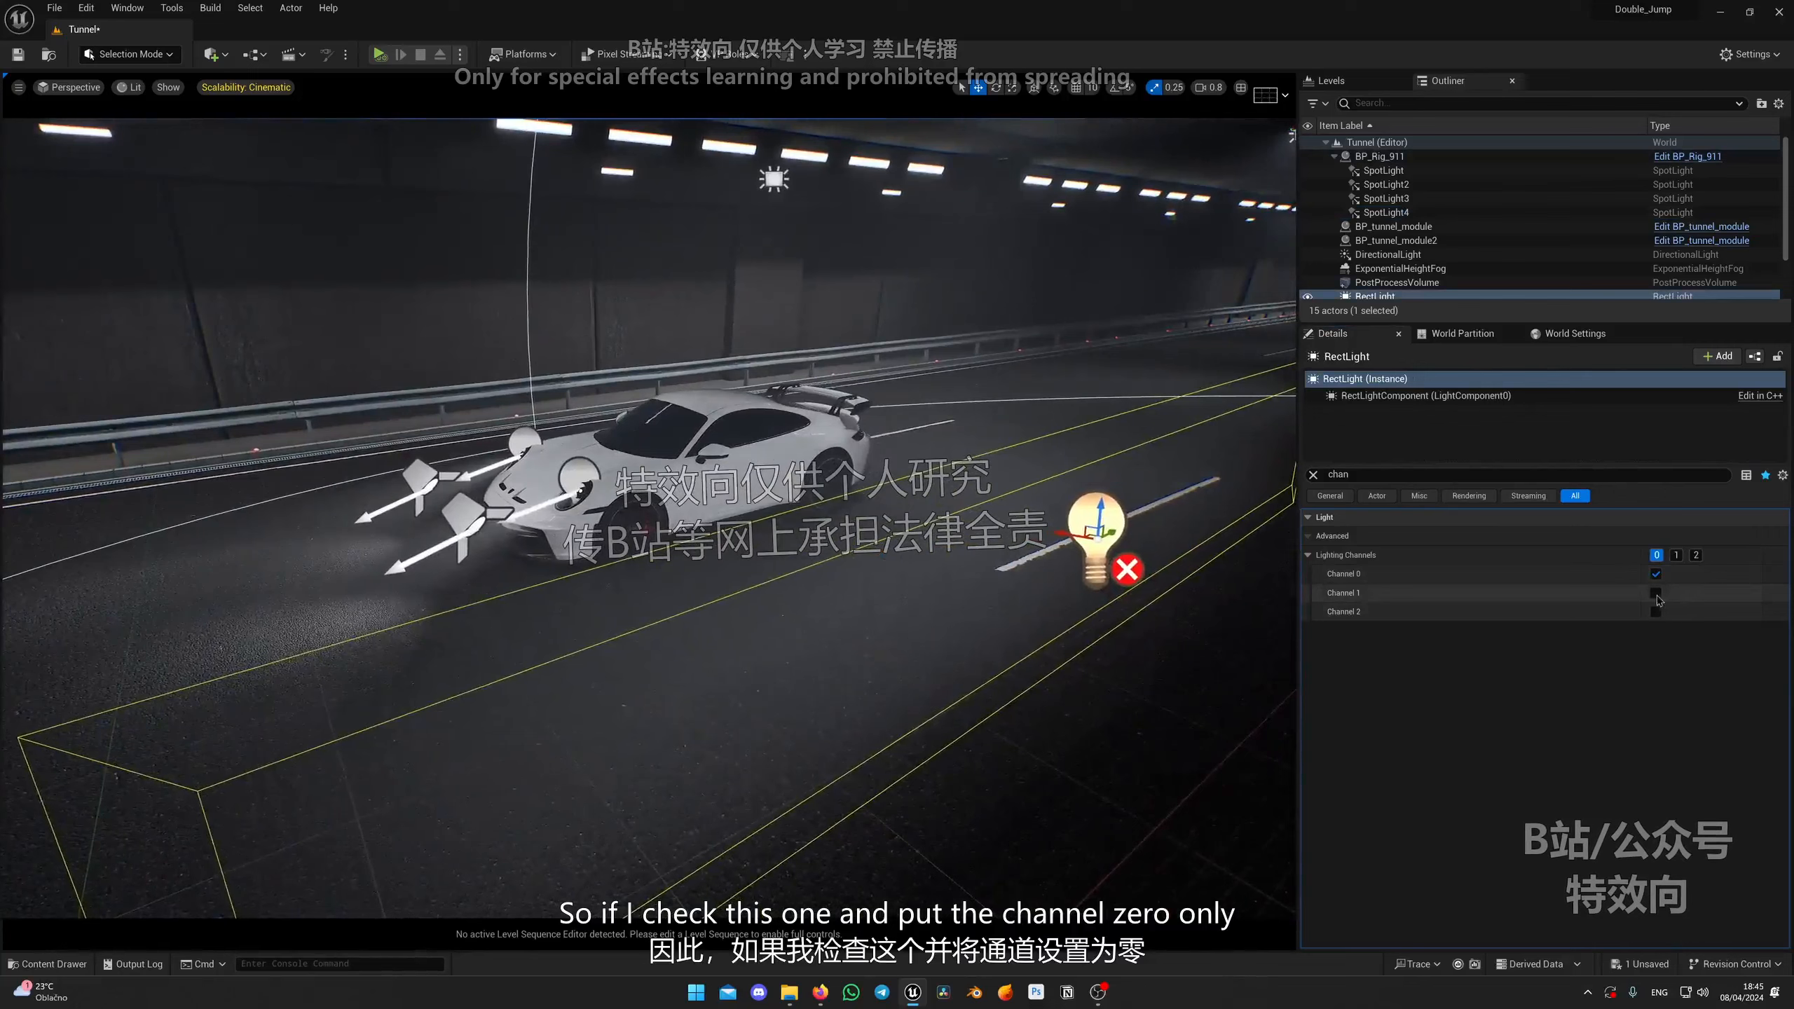
click(1655, 593)
right_drag(949, 684, 859, 660)
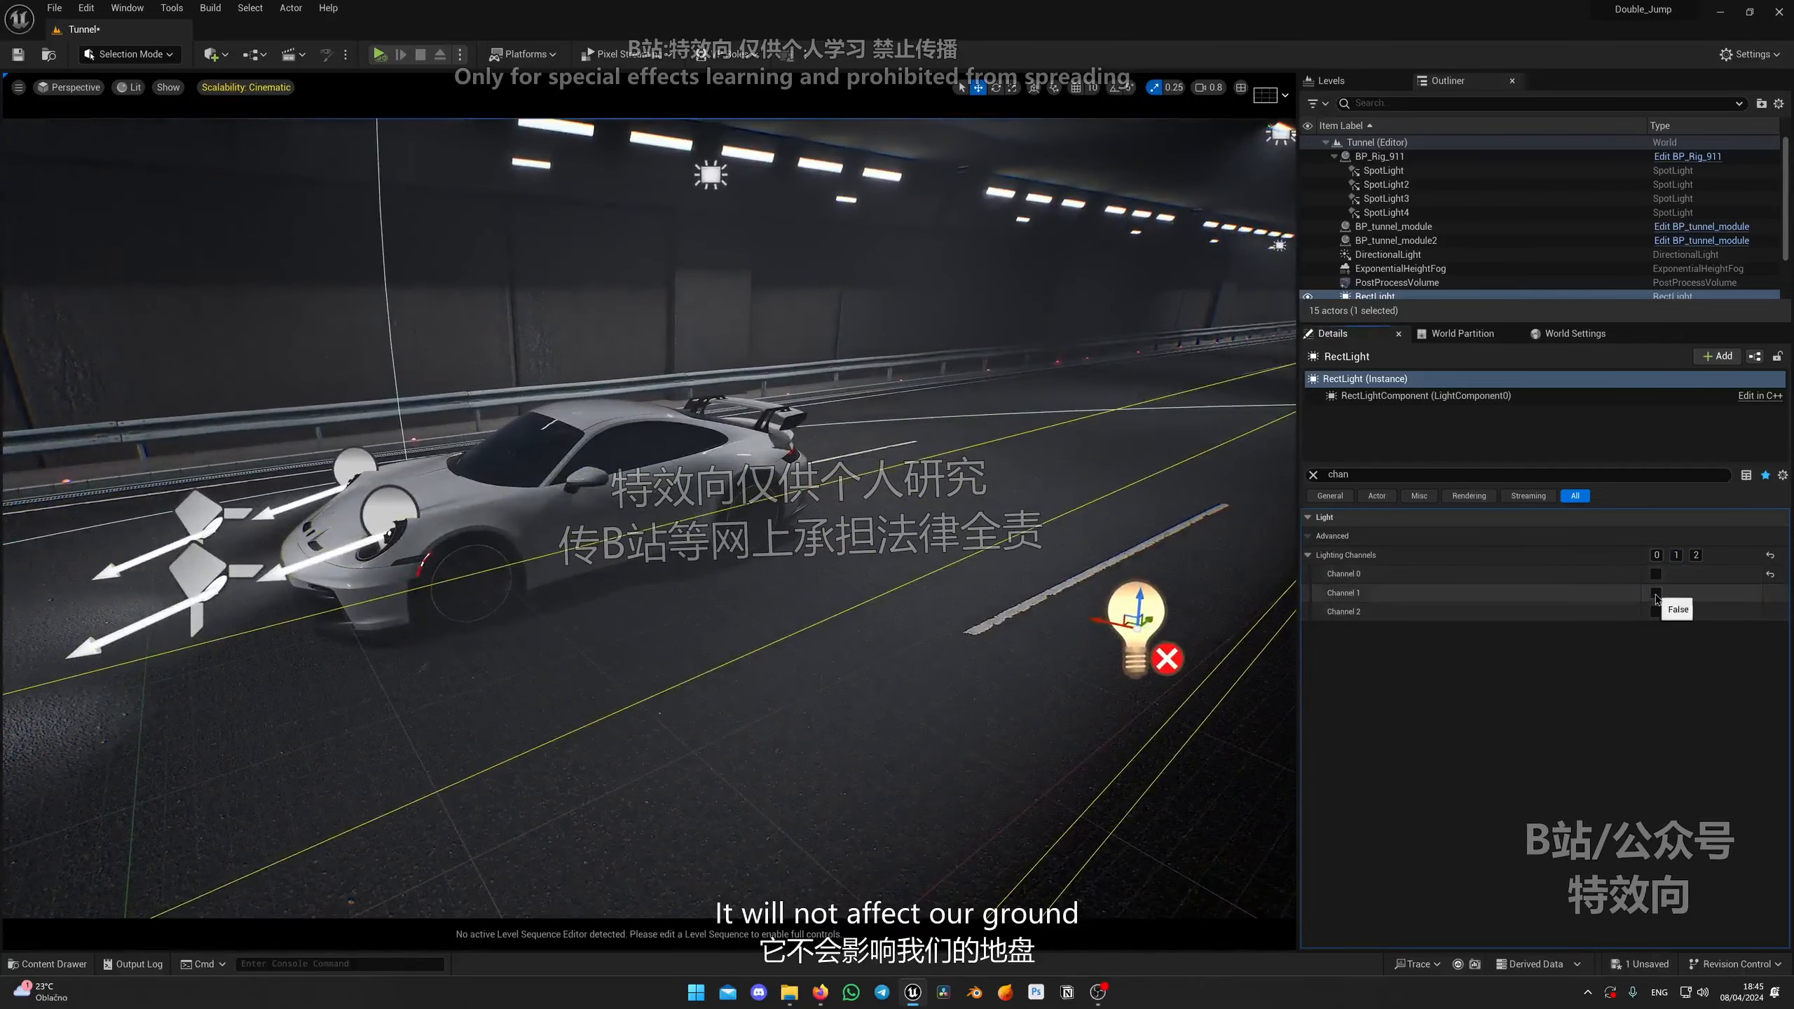
right_drag(1112, 660, 1215, 689)
key(e)
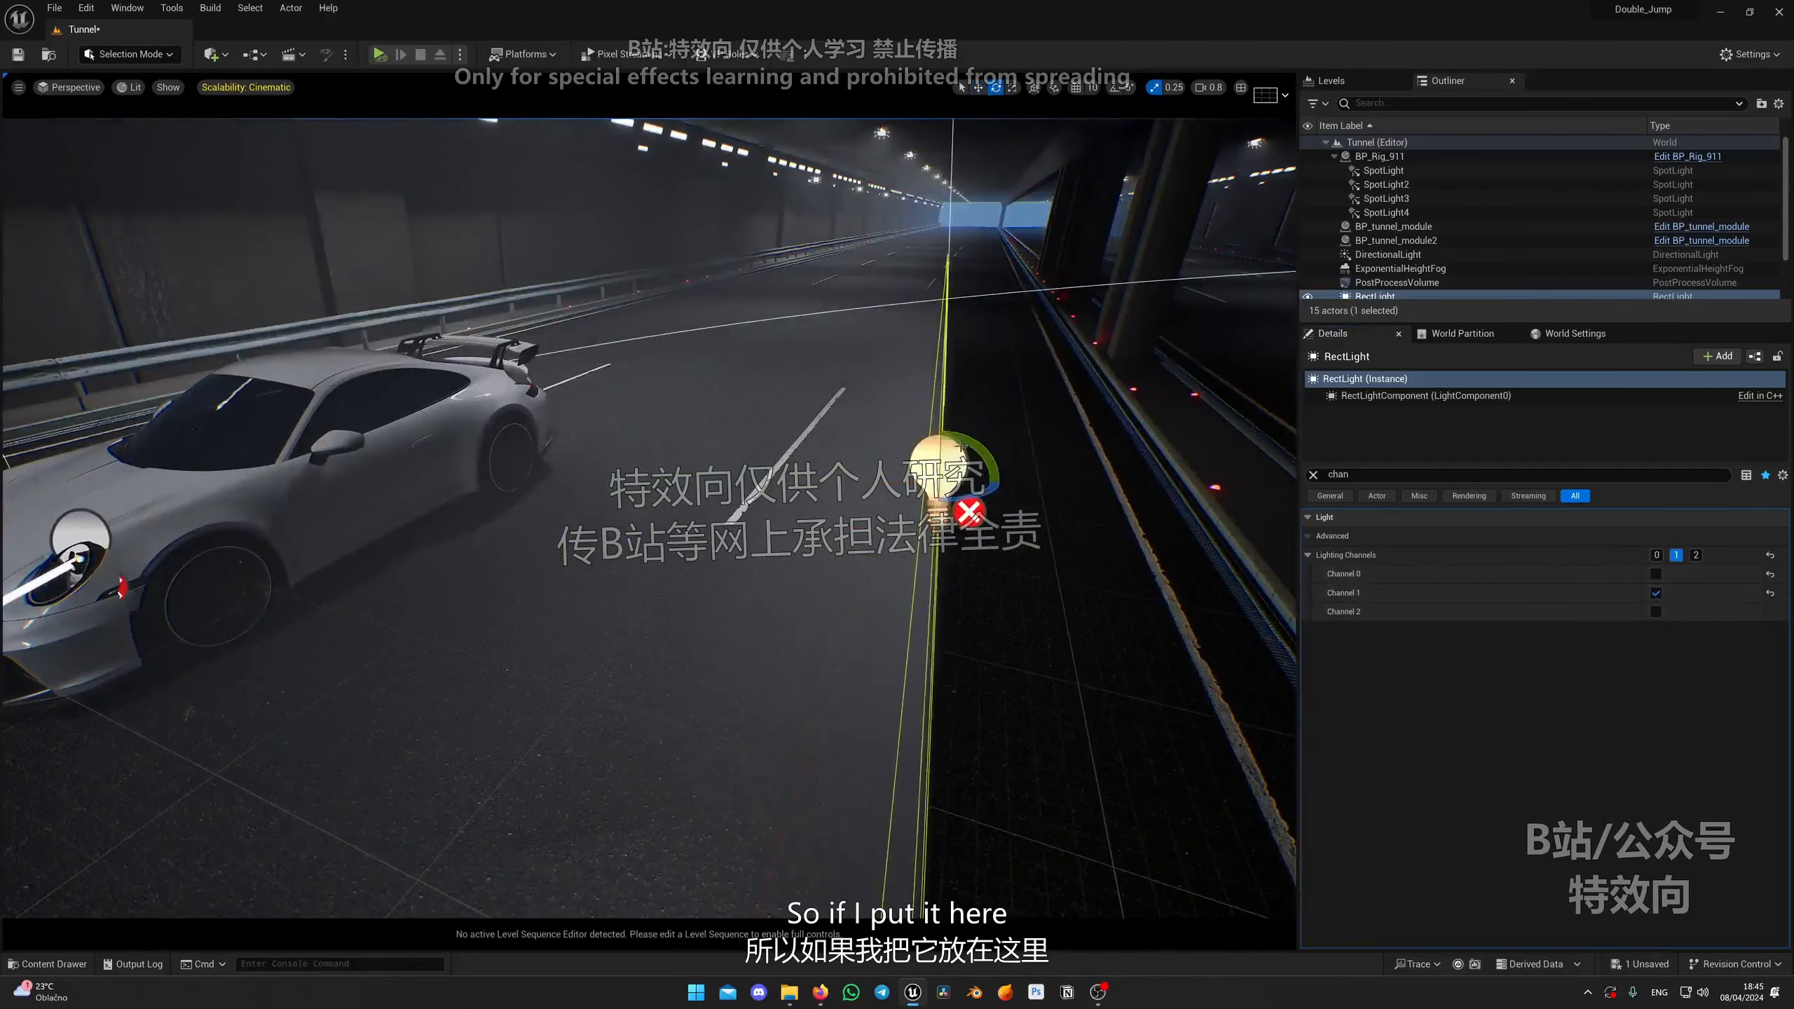
drag(980, 503, 970, 521)
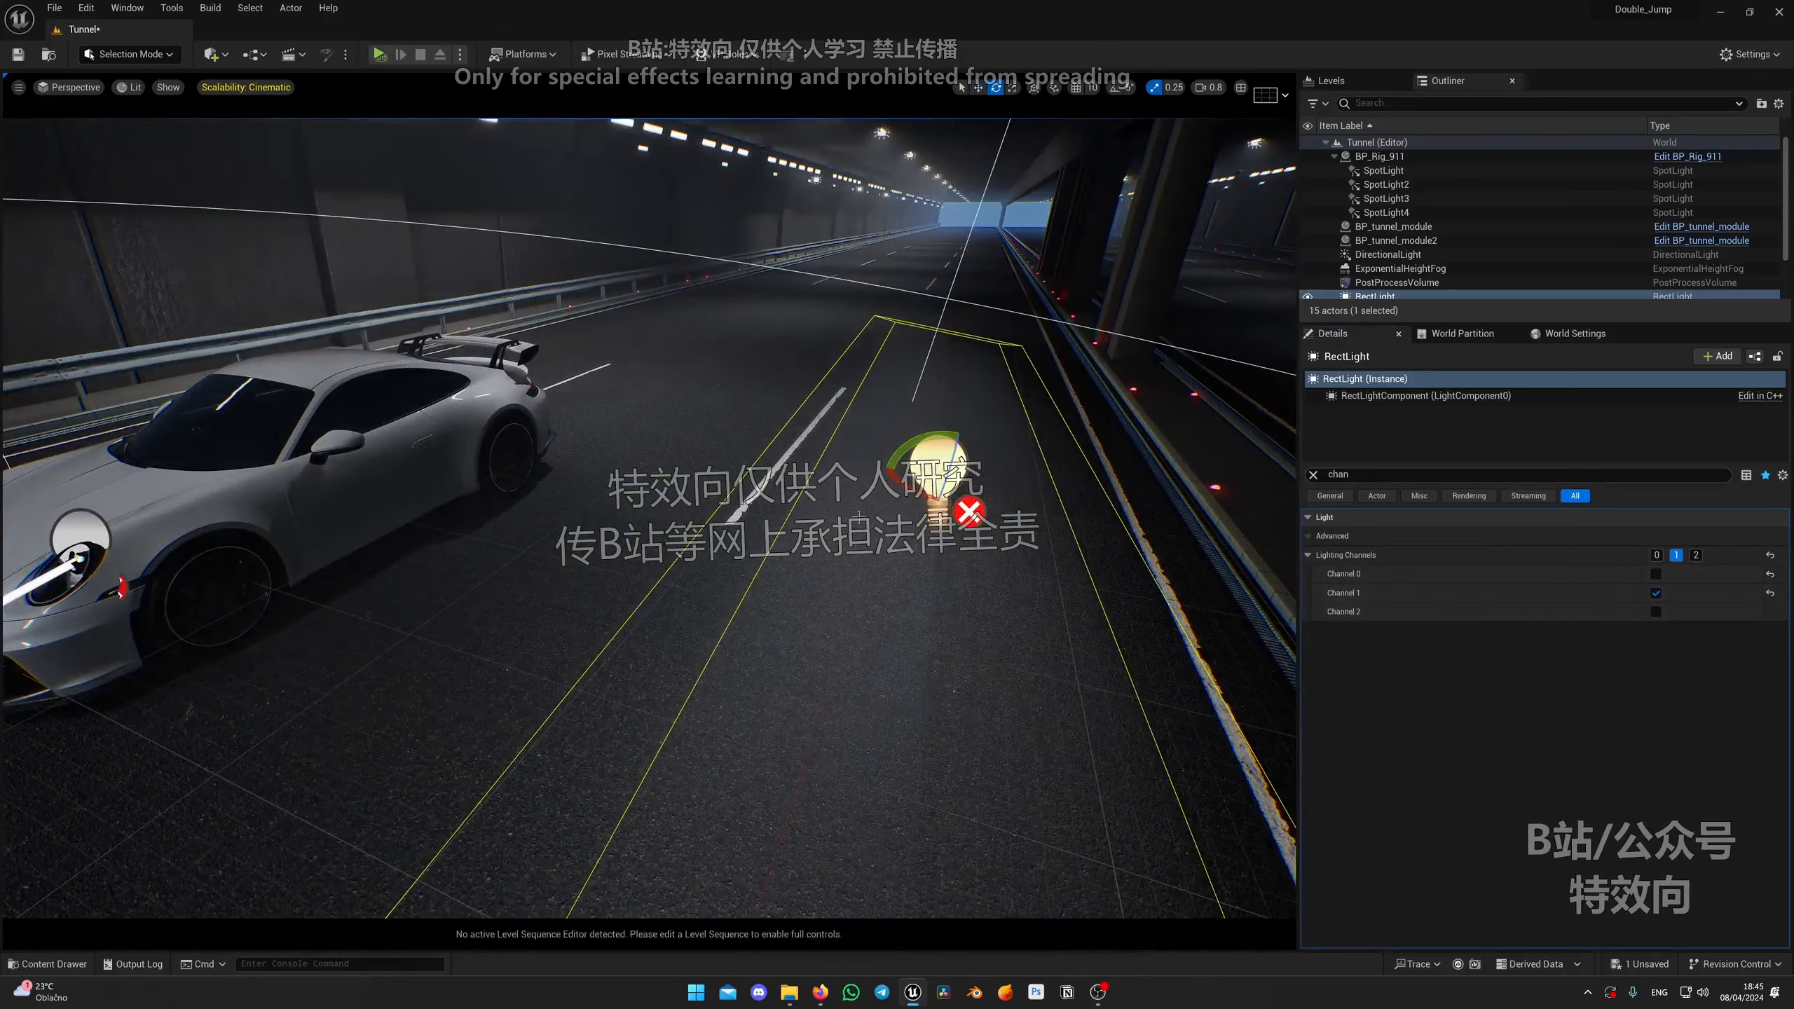
Step: Toggle Lighting Channel 1 on the road mesh to test which surfaces the rect light affects
click(936, 654)
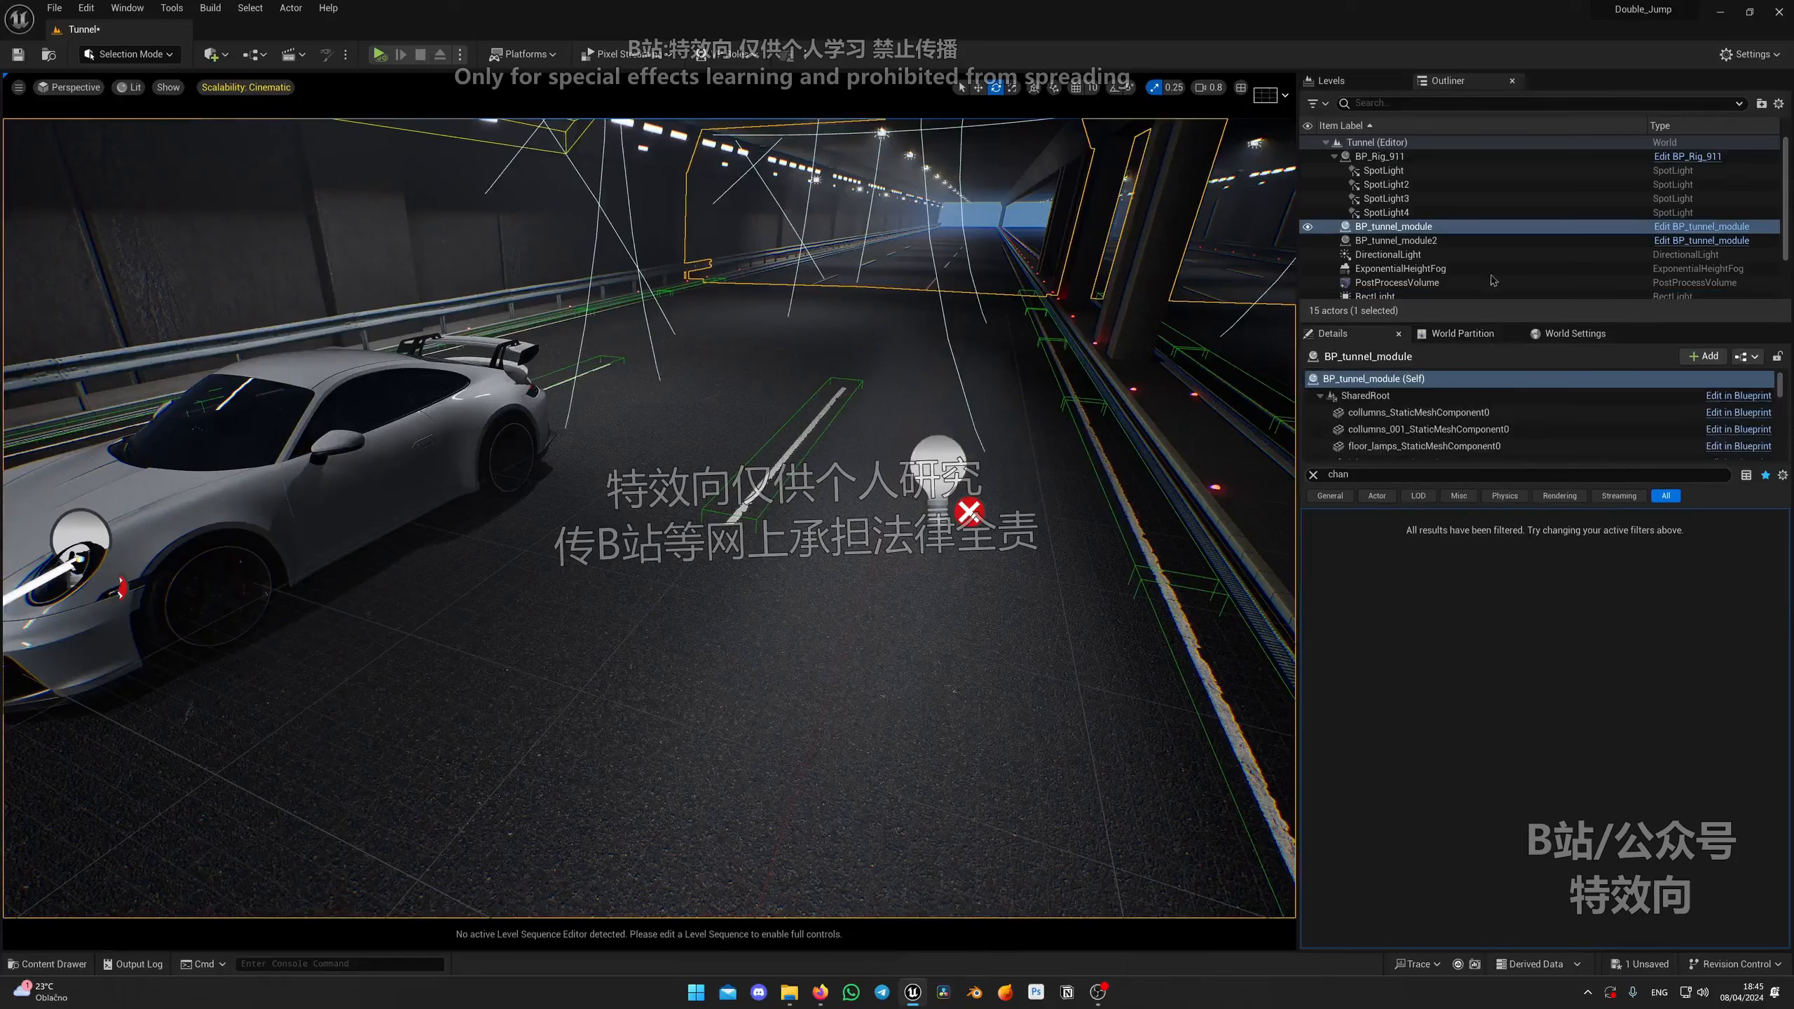
scroll(1415, 429, down, 10)
click(1413, 424)
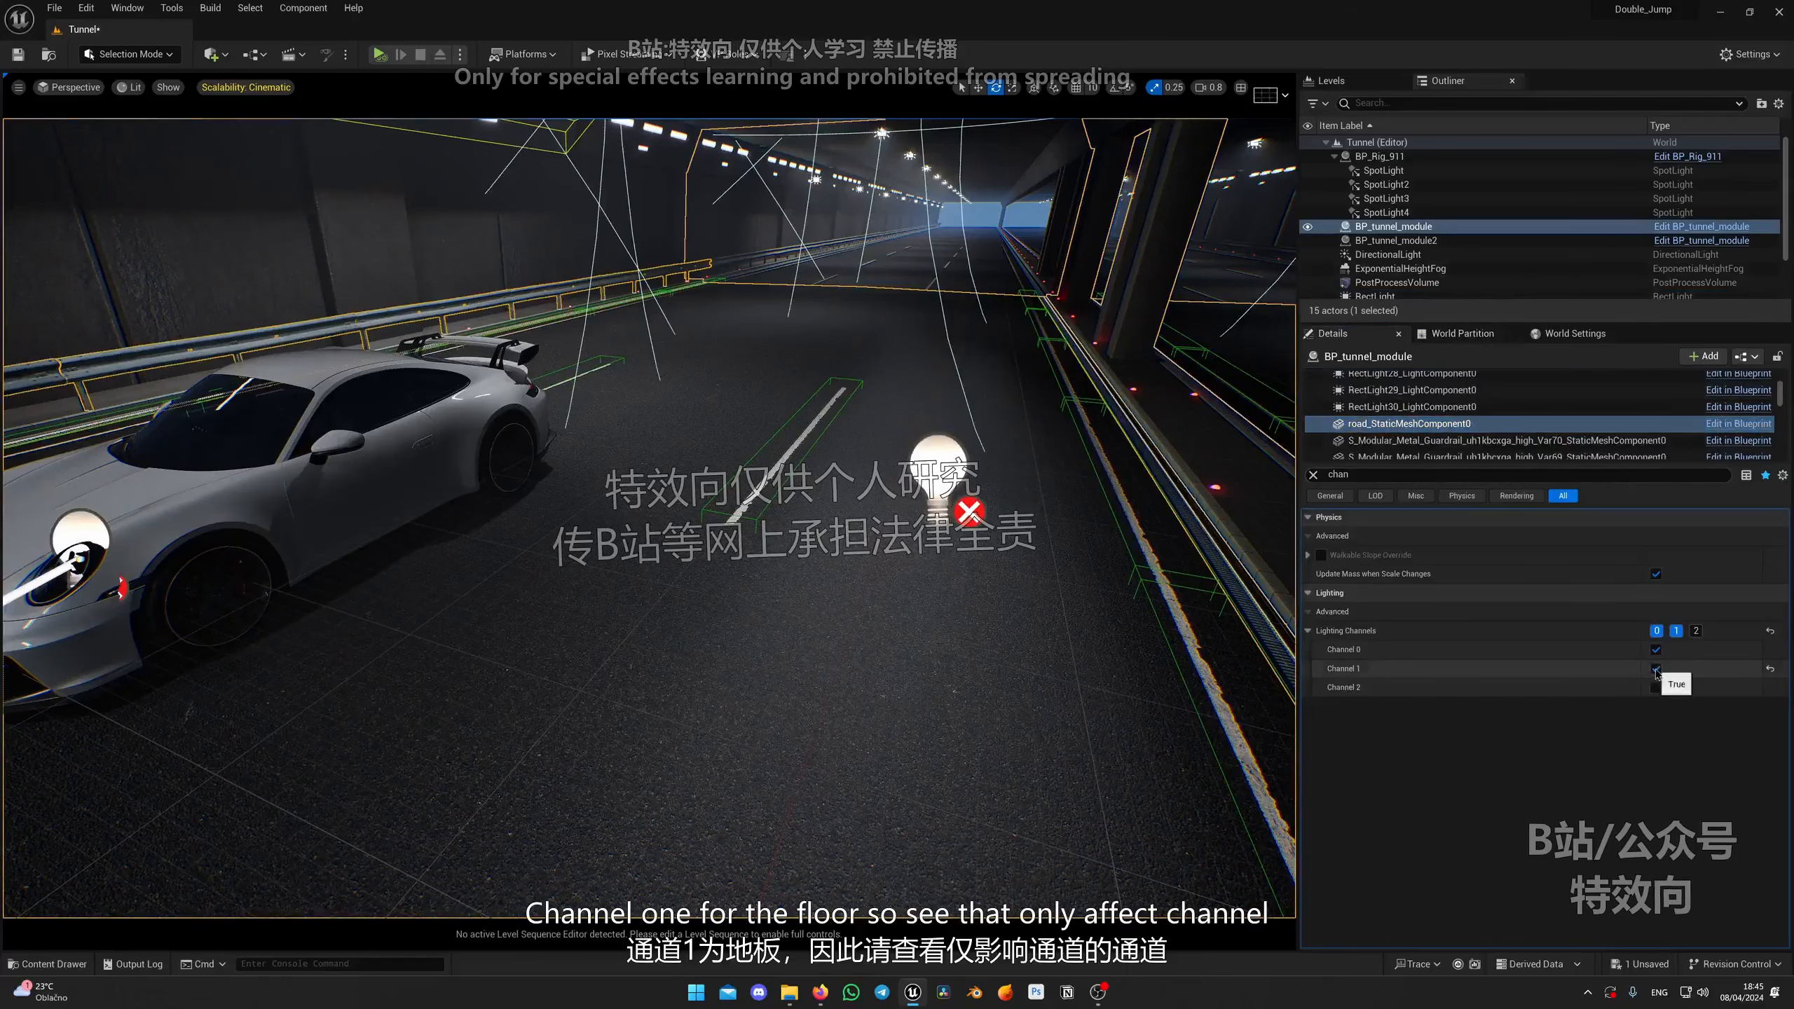
click(1657, 672)
right_drag(1046, 622, 862, 625)
Step: Reposition the rect light over the road beside the car
click(1002, 562)
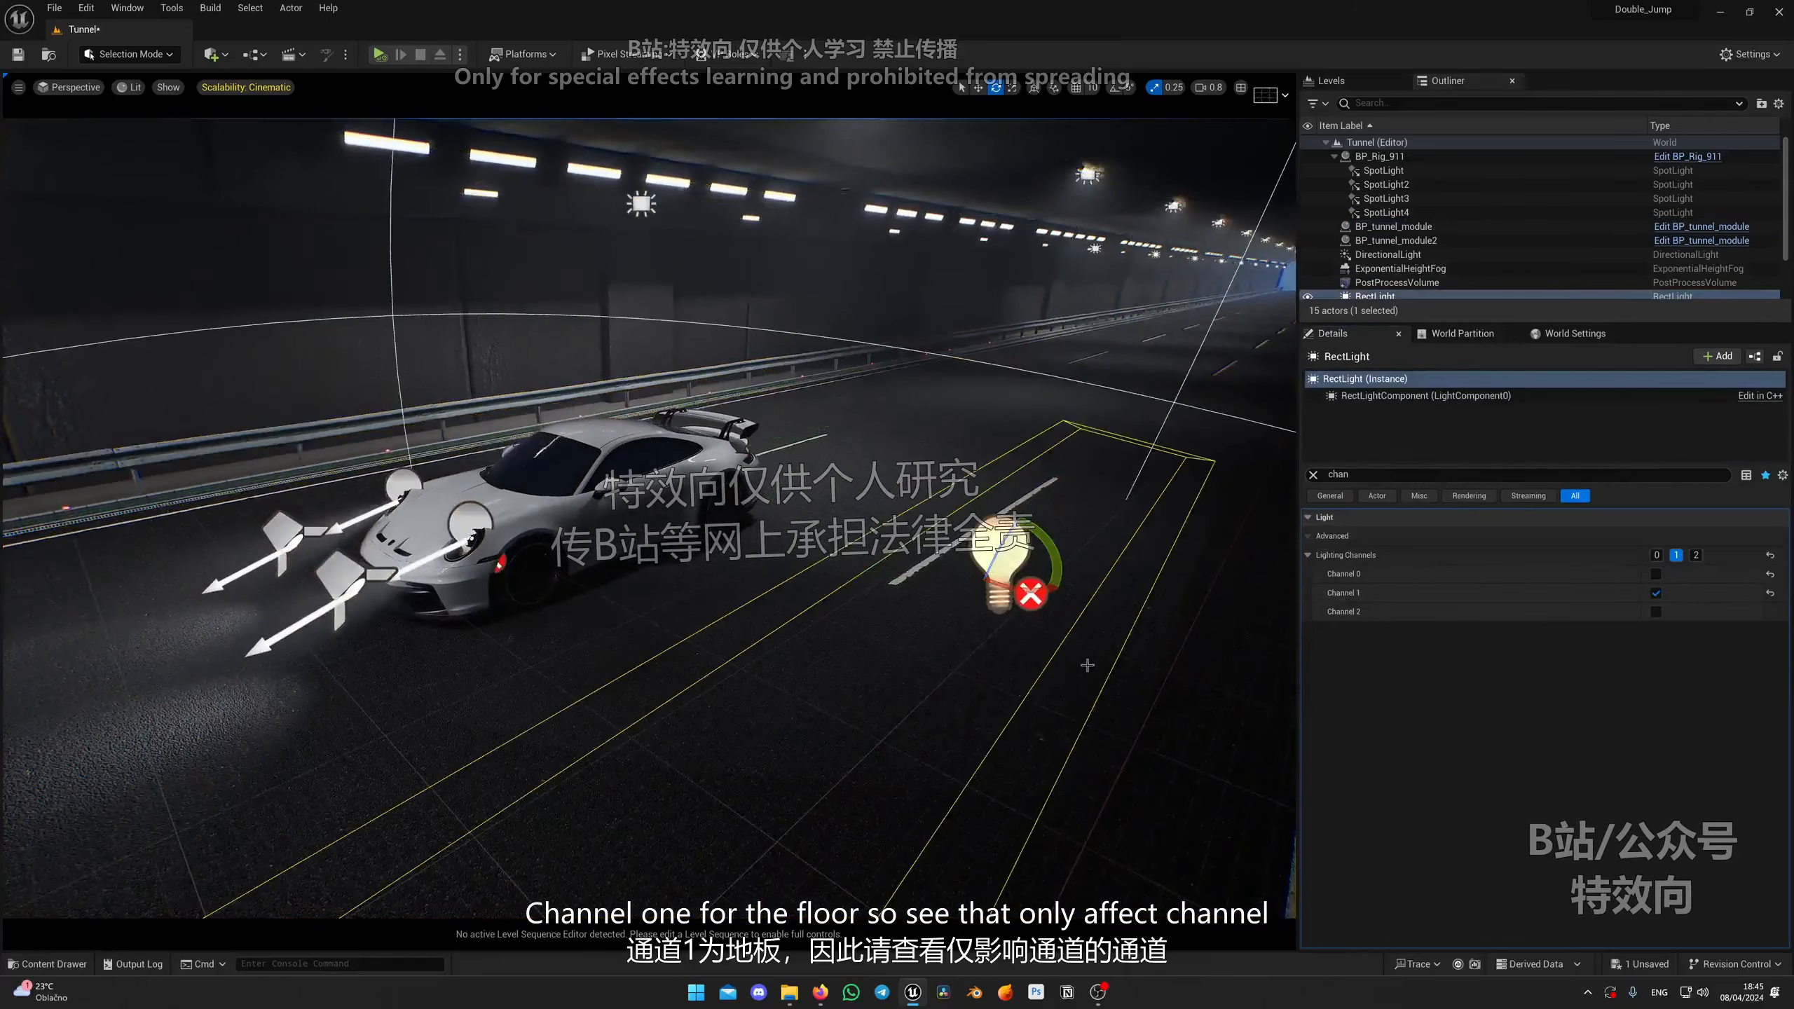
right_drag(1088, 665, 1088, 706)
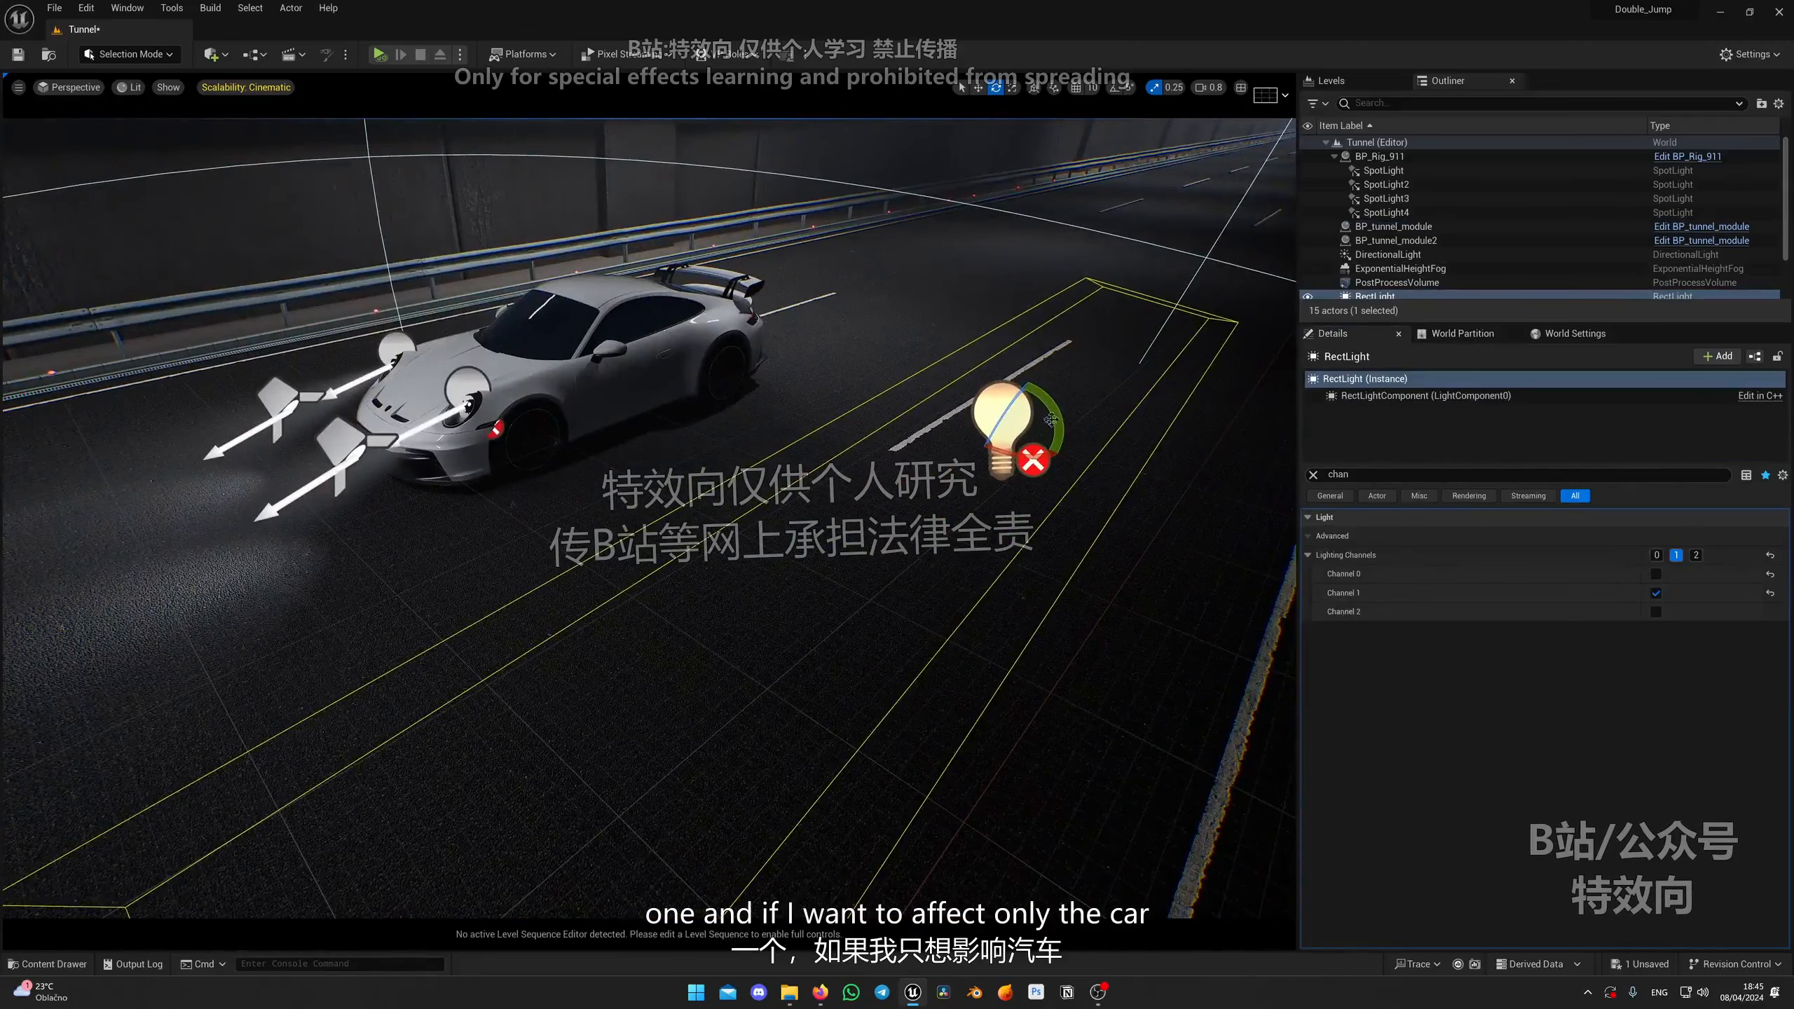
right_drag(833, 404, 869, 452)
key(w)
mouse_move(1123, 473)
right_down()
mouse_move(1166, 438)
mouse_move(1059, 516)
mouse_move(1130, 481)
right_up()
right_drag(745, 490, 706, 481)
Step: Enable Lighting Channel 1 on the car's Body mesh component and preview in game view
click(745, 490)
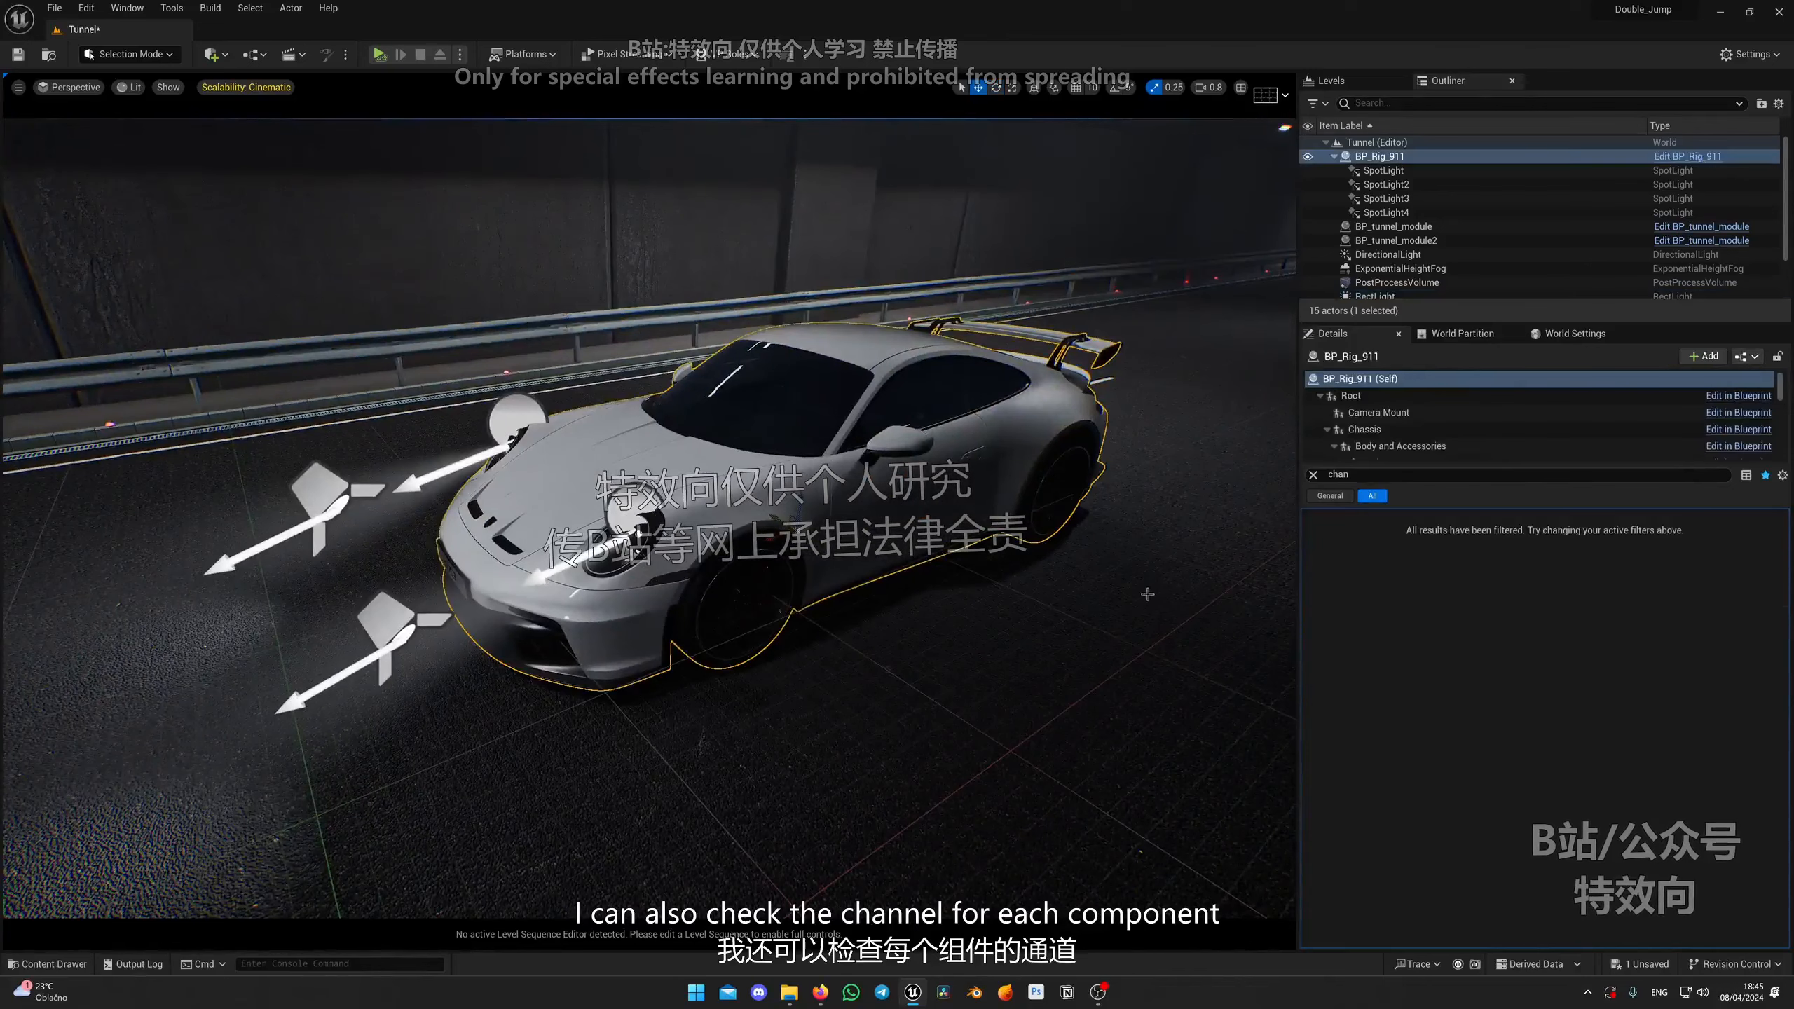
scroll(1514, 400, down, 2)
click(1404, 421)
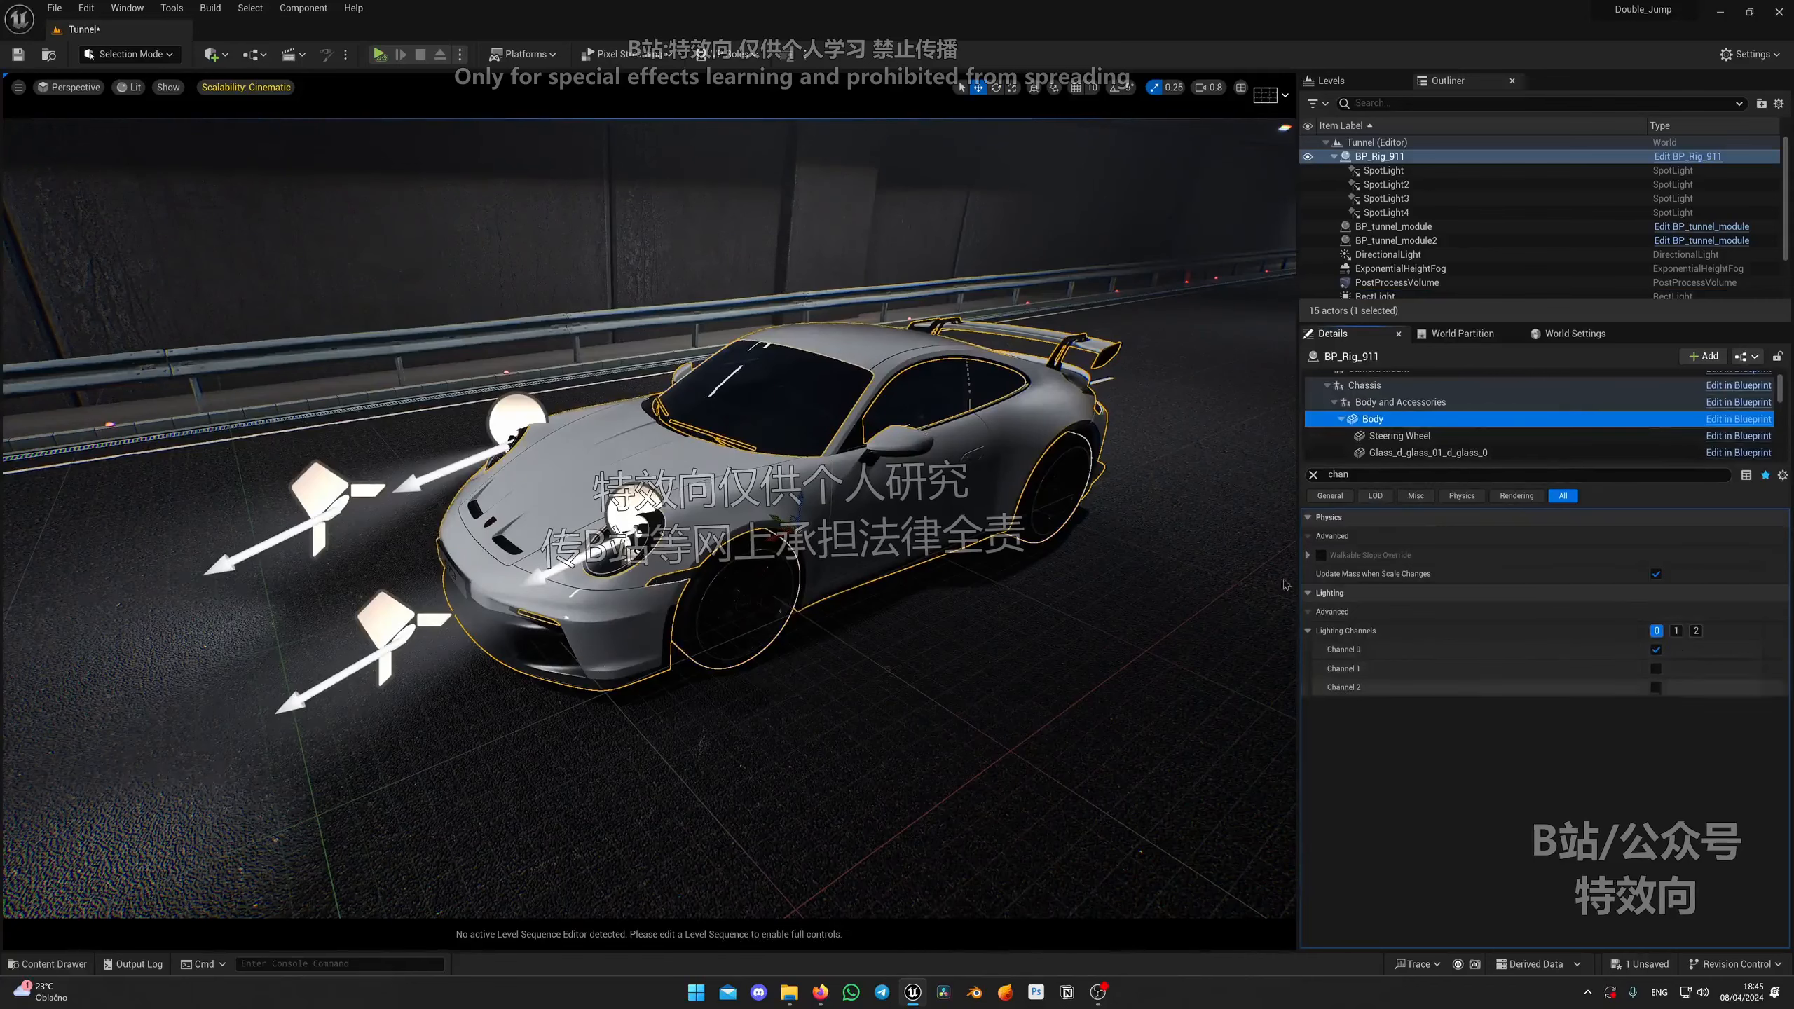
click(1655, 668)
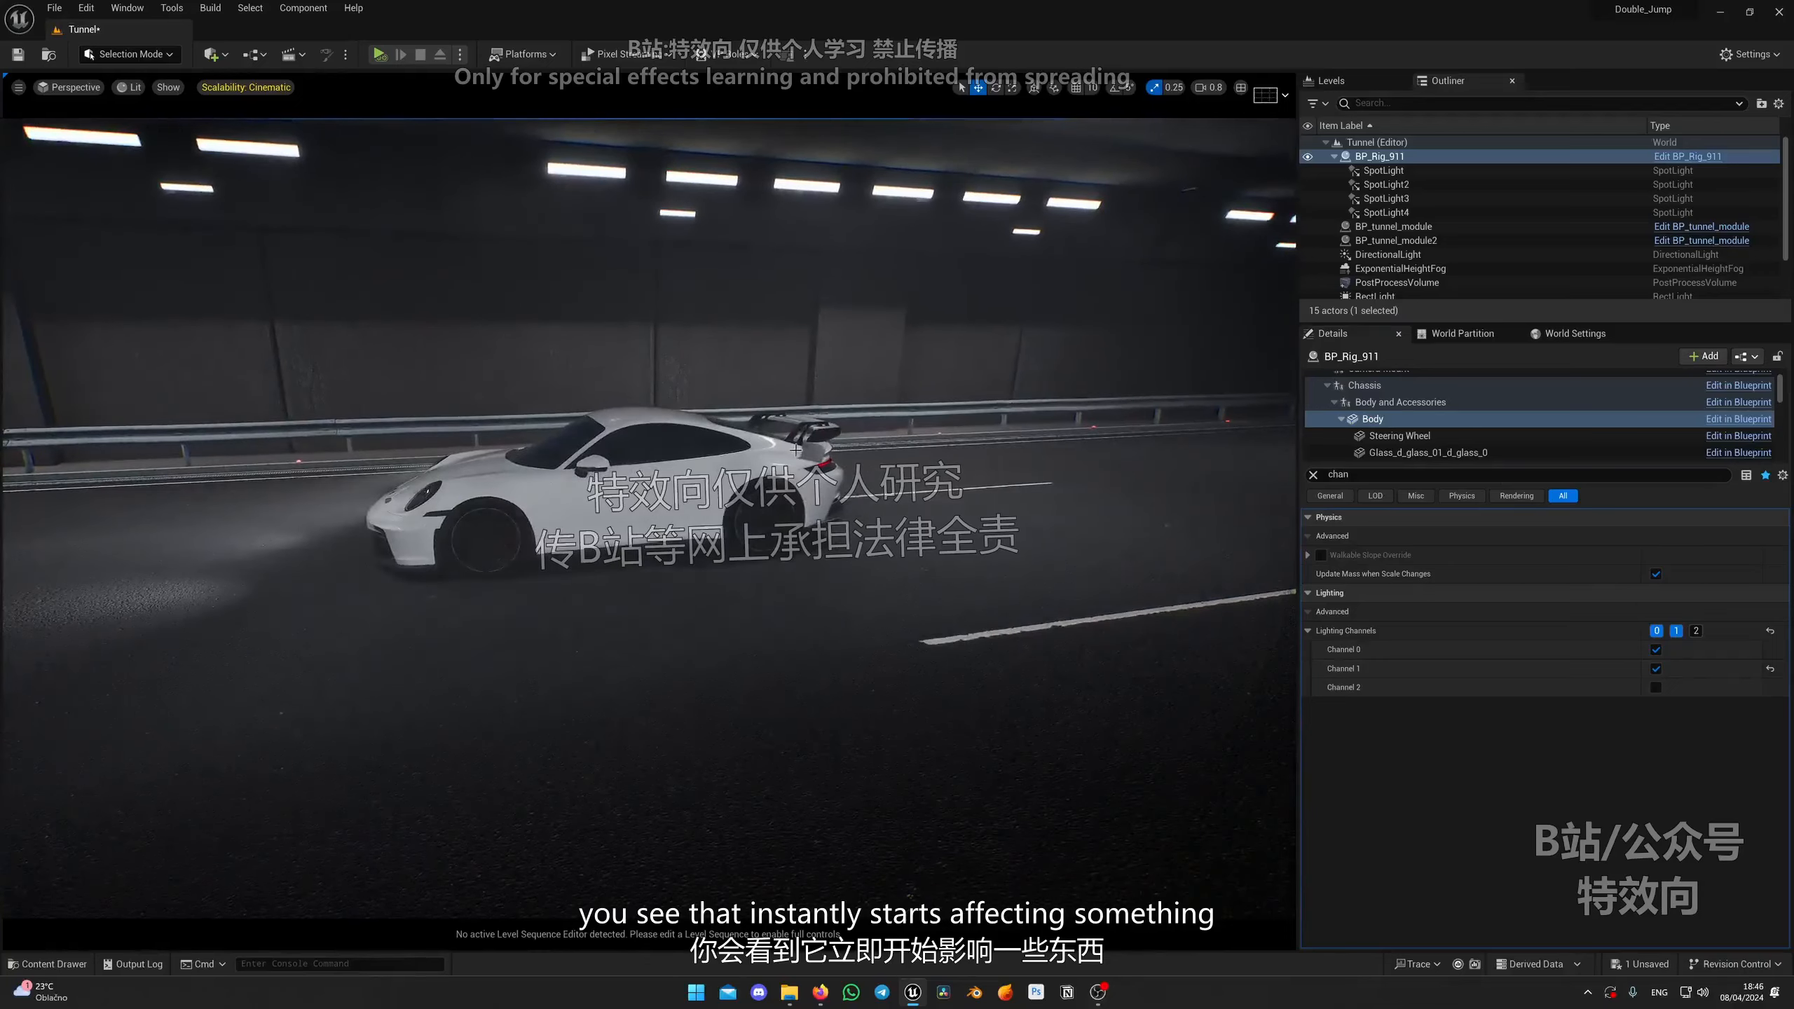
key(g)
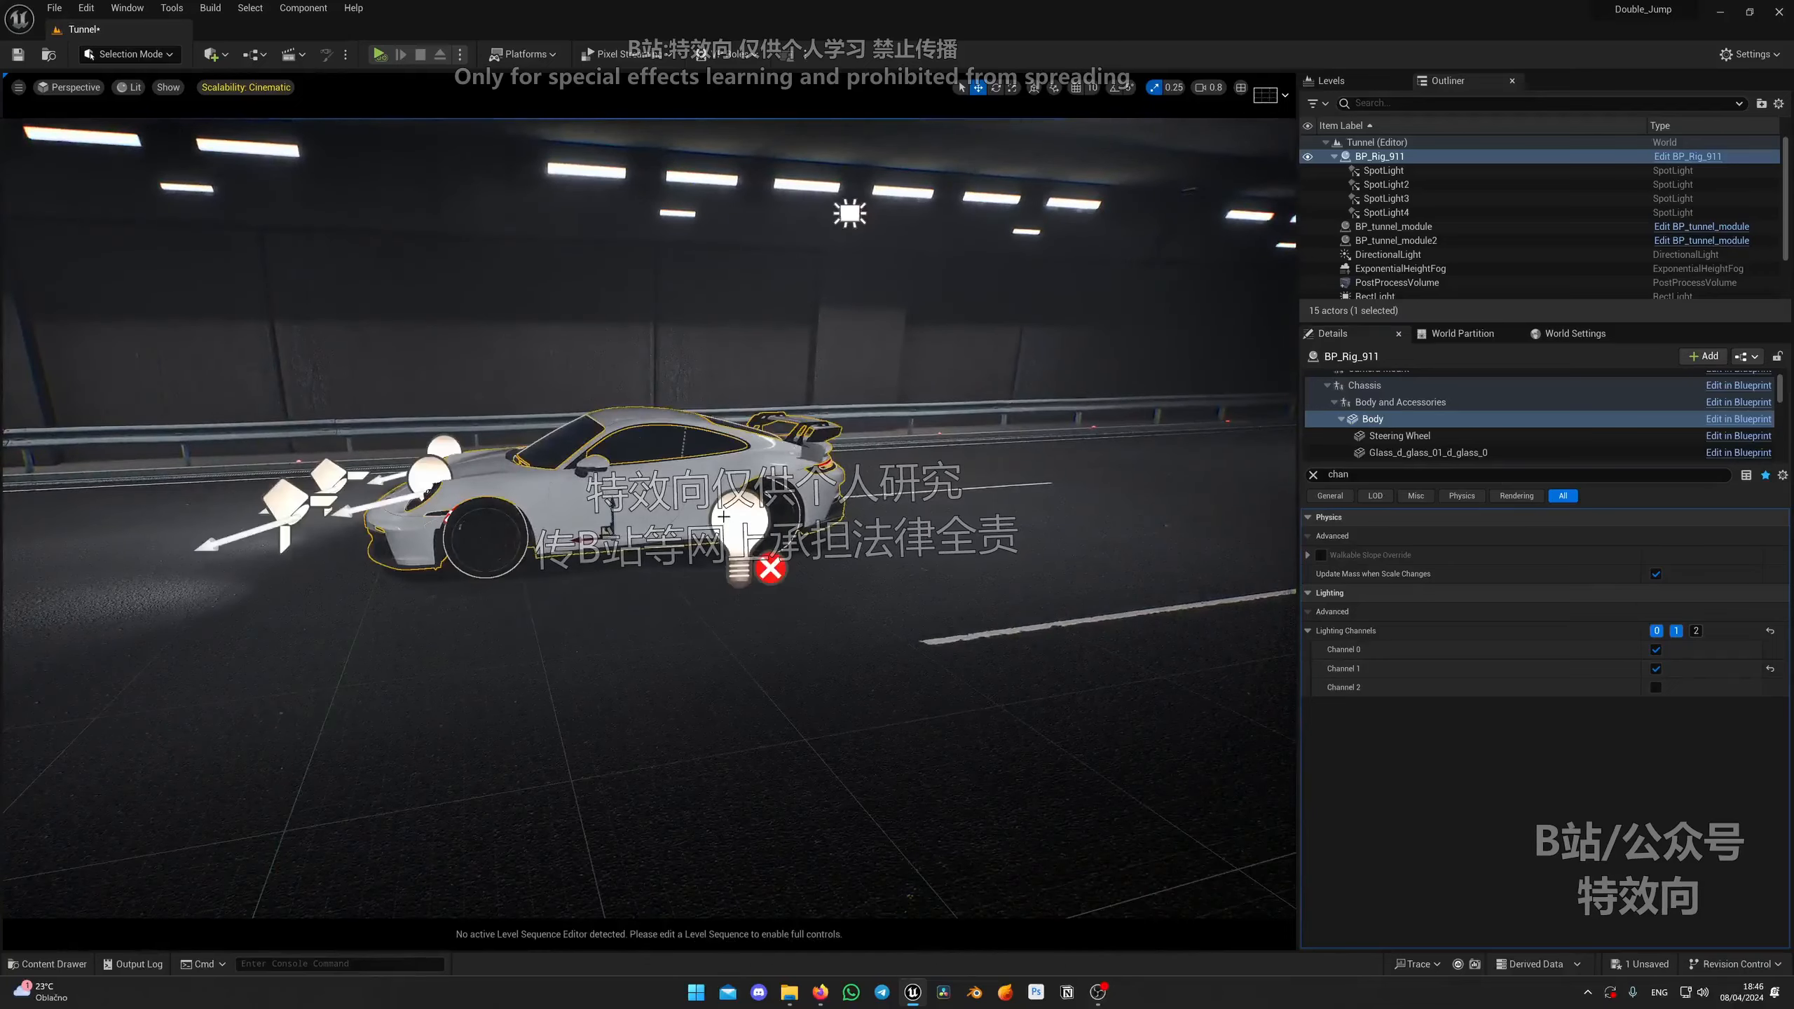
Step: Set the third spot light to Lighting Channel 1 only, clearing Channel 0
click(850, 214)
right_drag(849, 214, 989, 227)
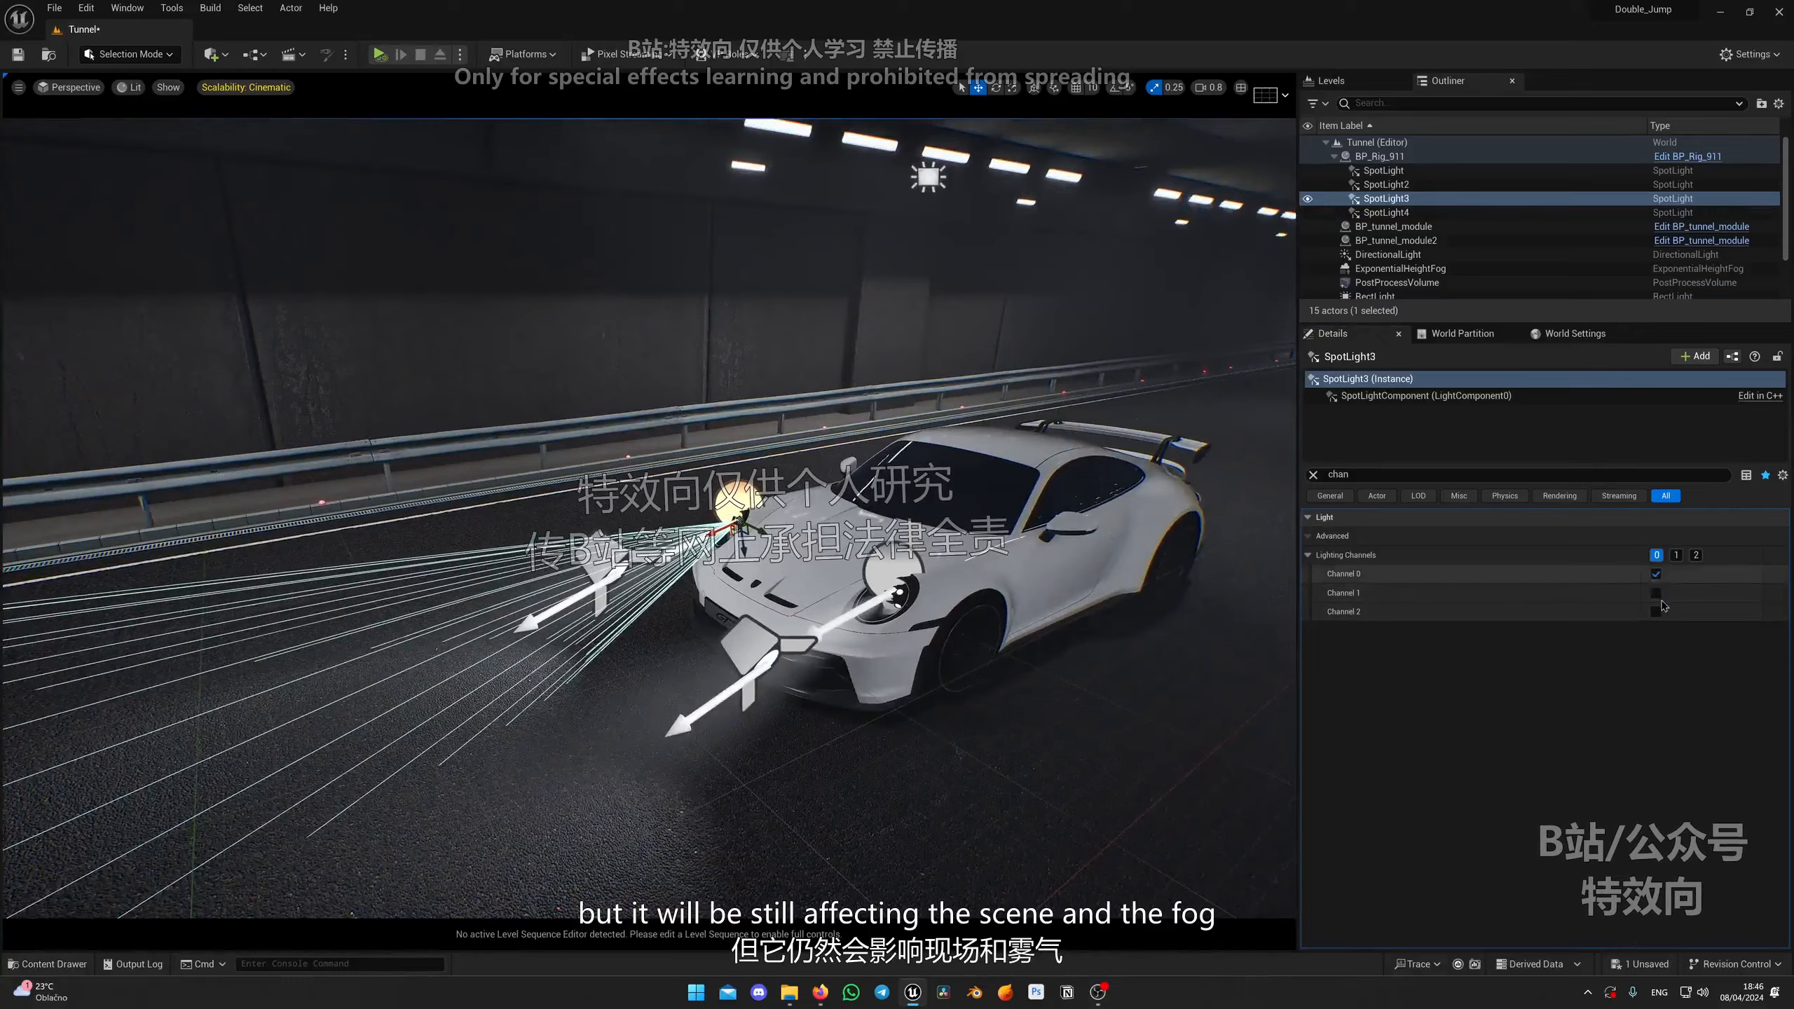
click(1656, 592)
click(1656, 574)
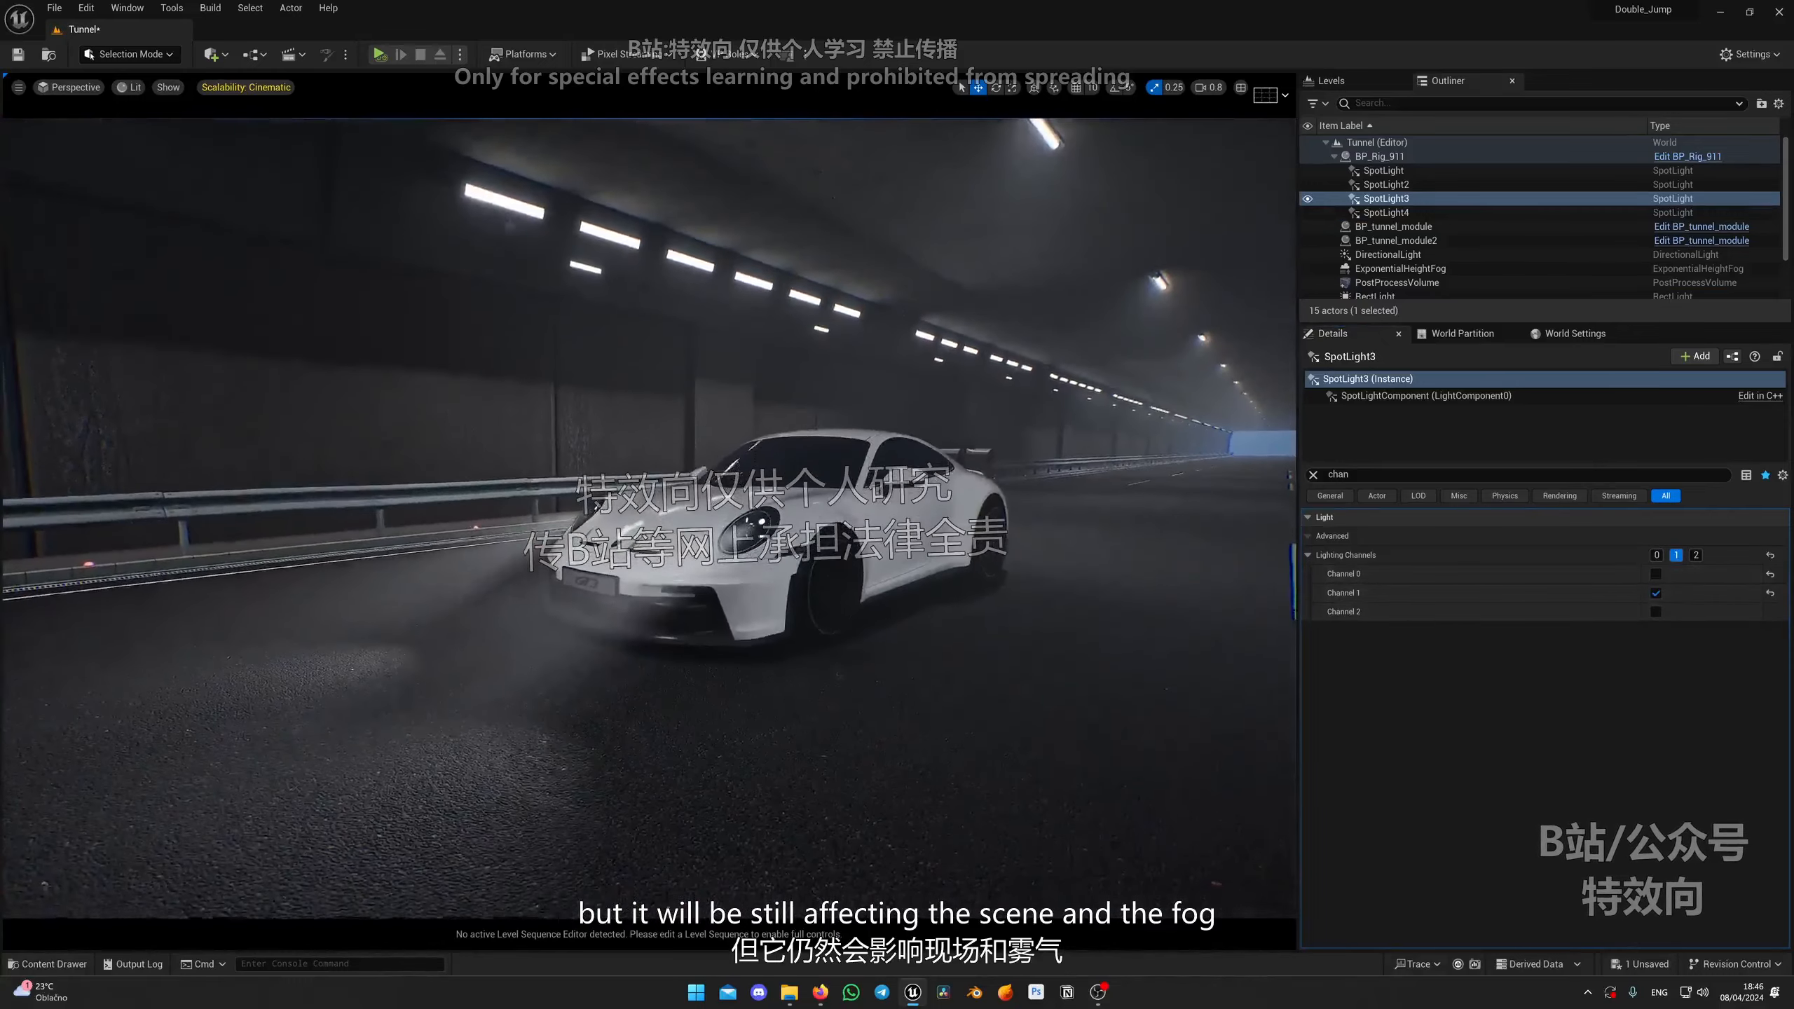
Step: Toggle the third spot light's Channel 0 to compare the headlamp's effect on the road
right_drag(624, 633, 587, 668)
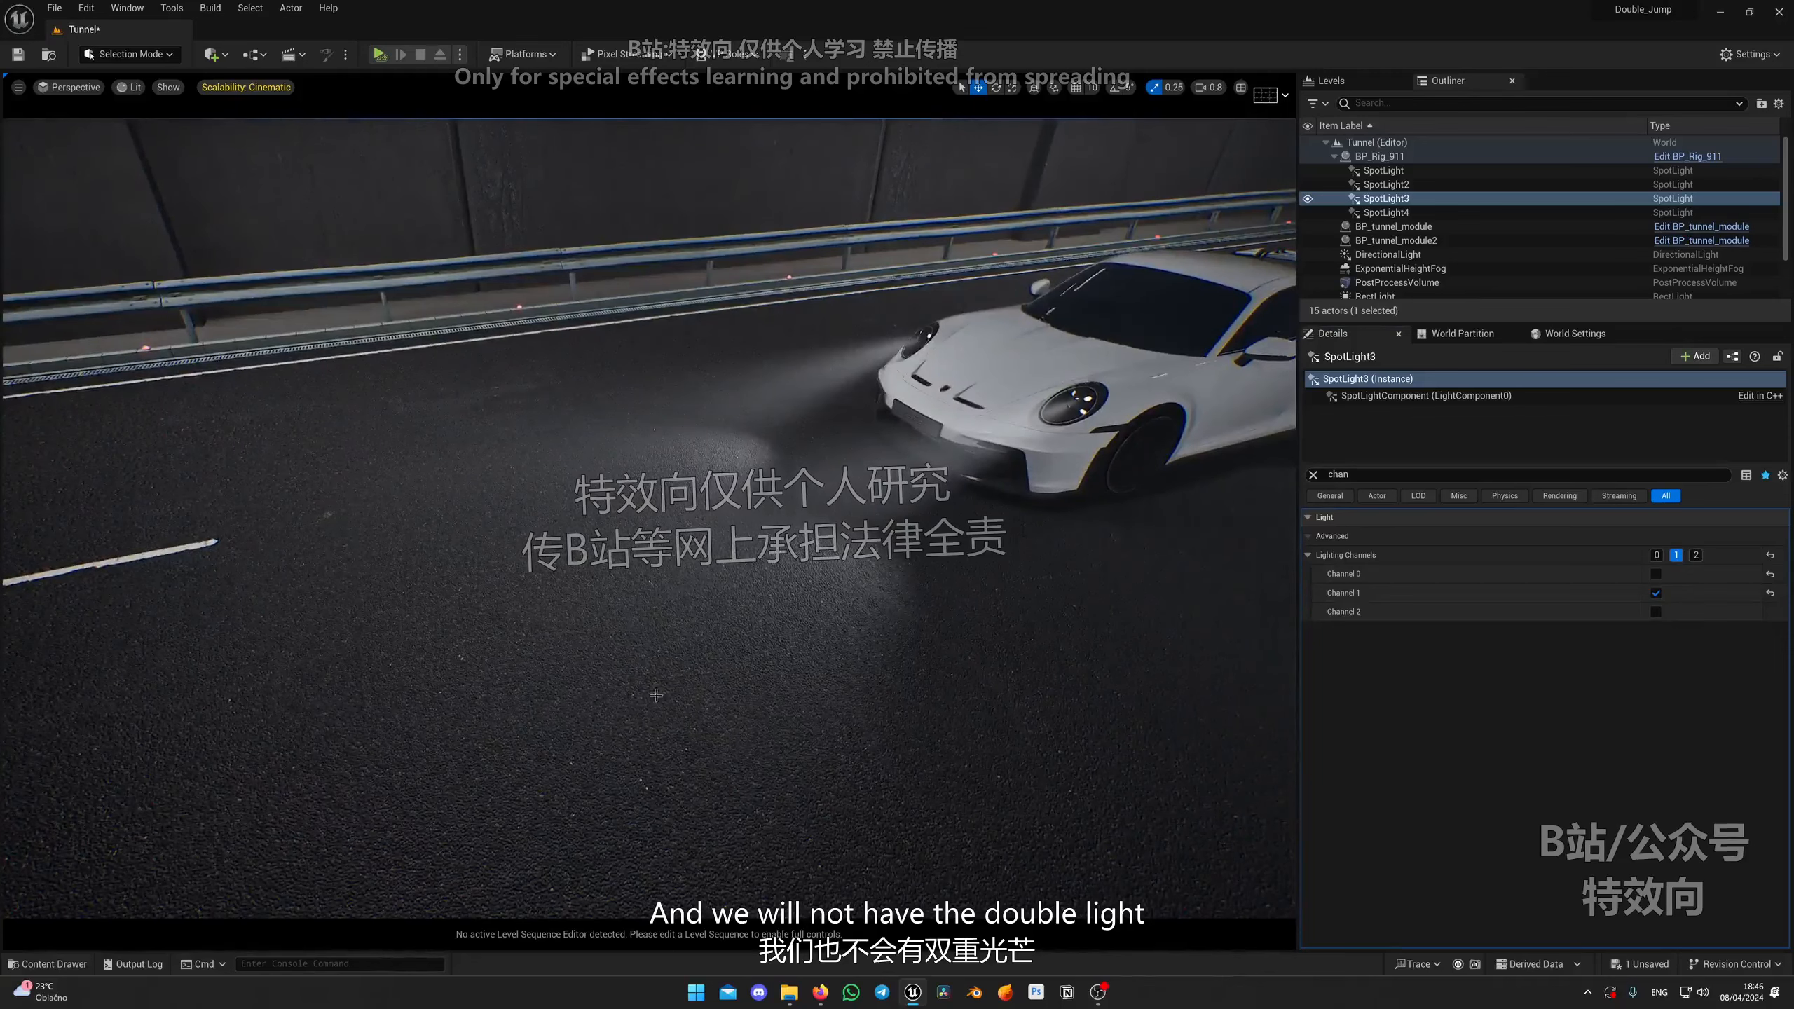
right_drag(592, 543, 576, 608)
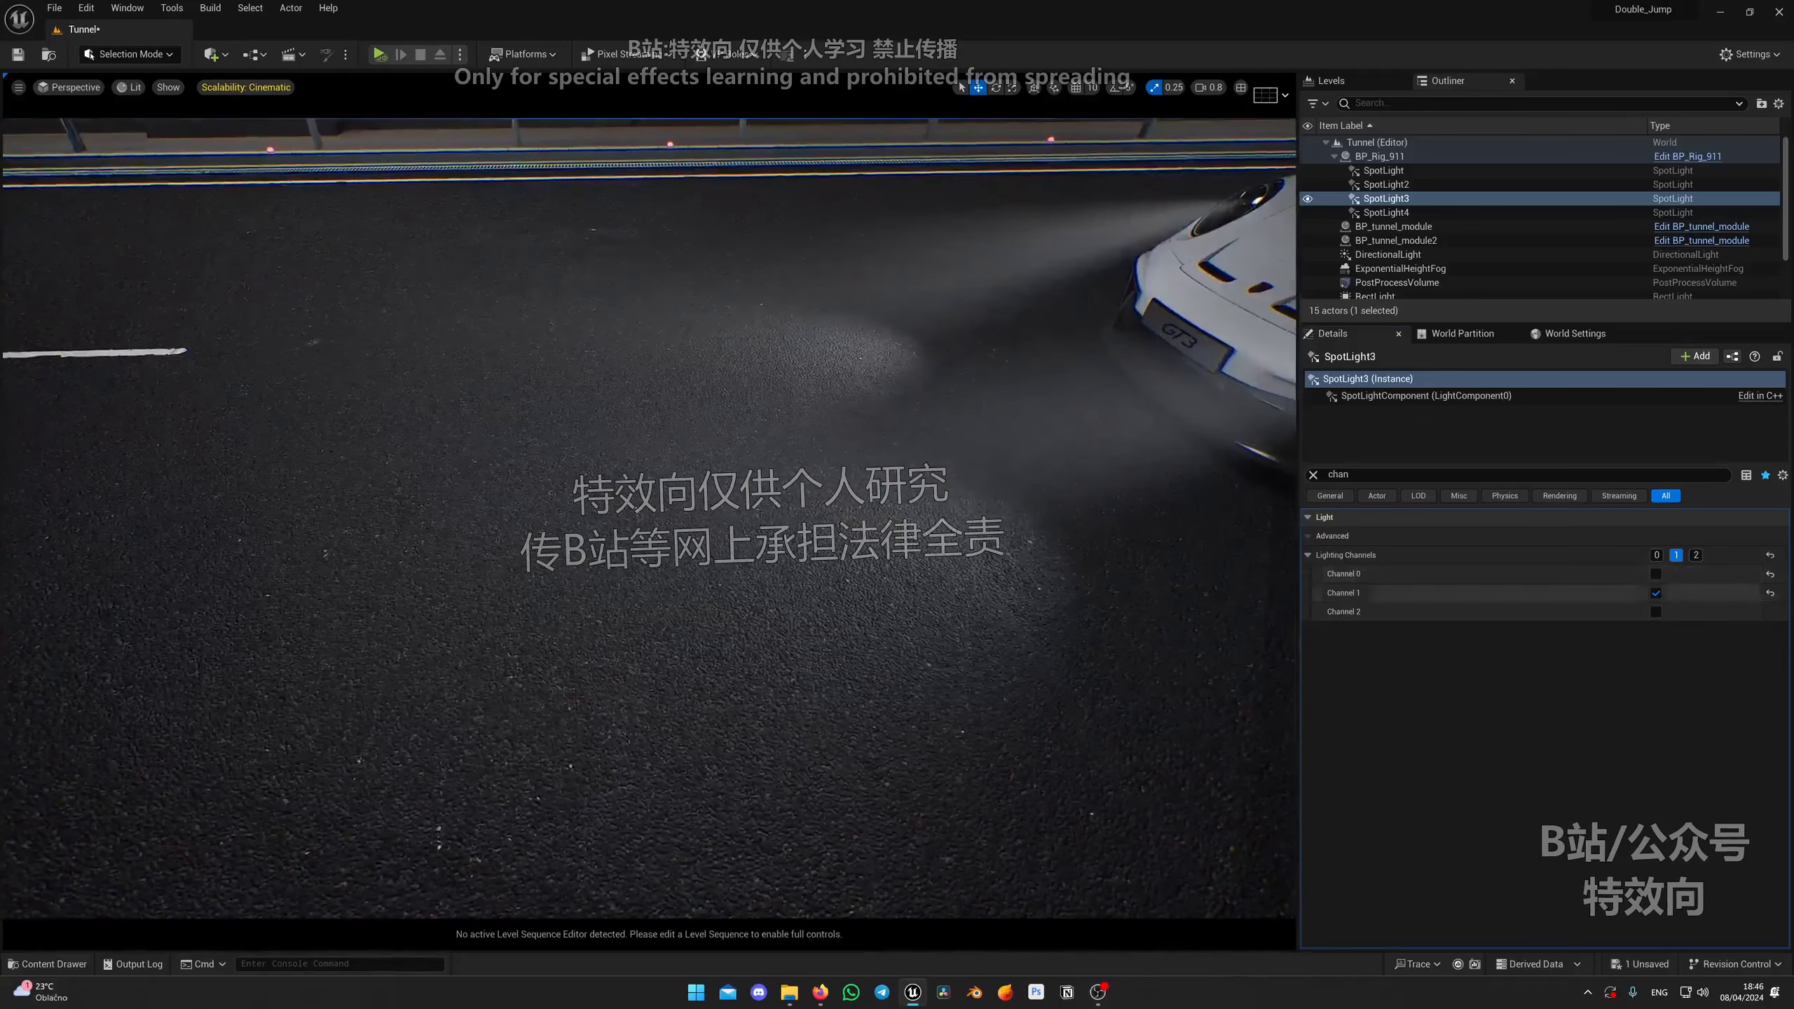
click(1656, 574)
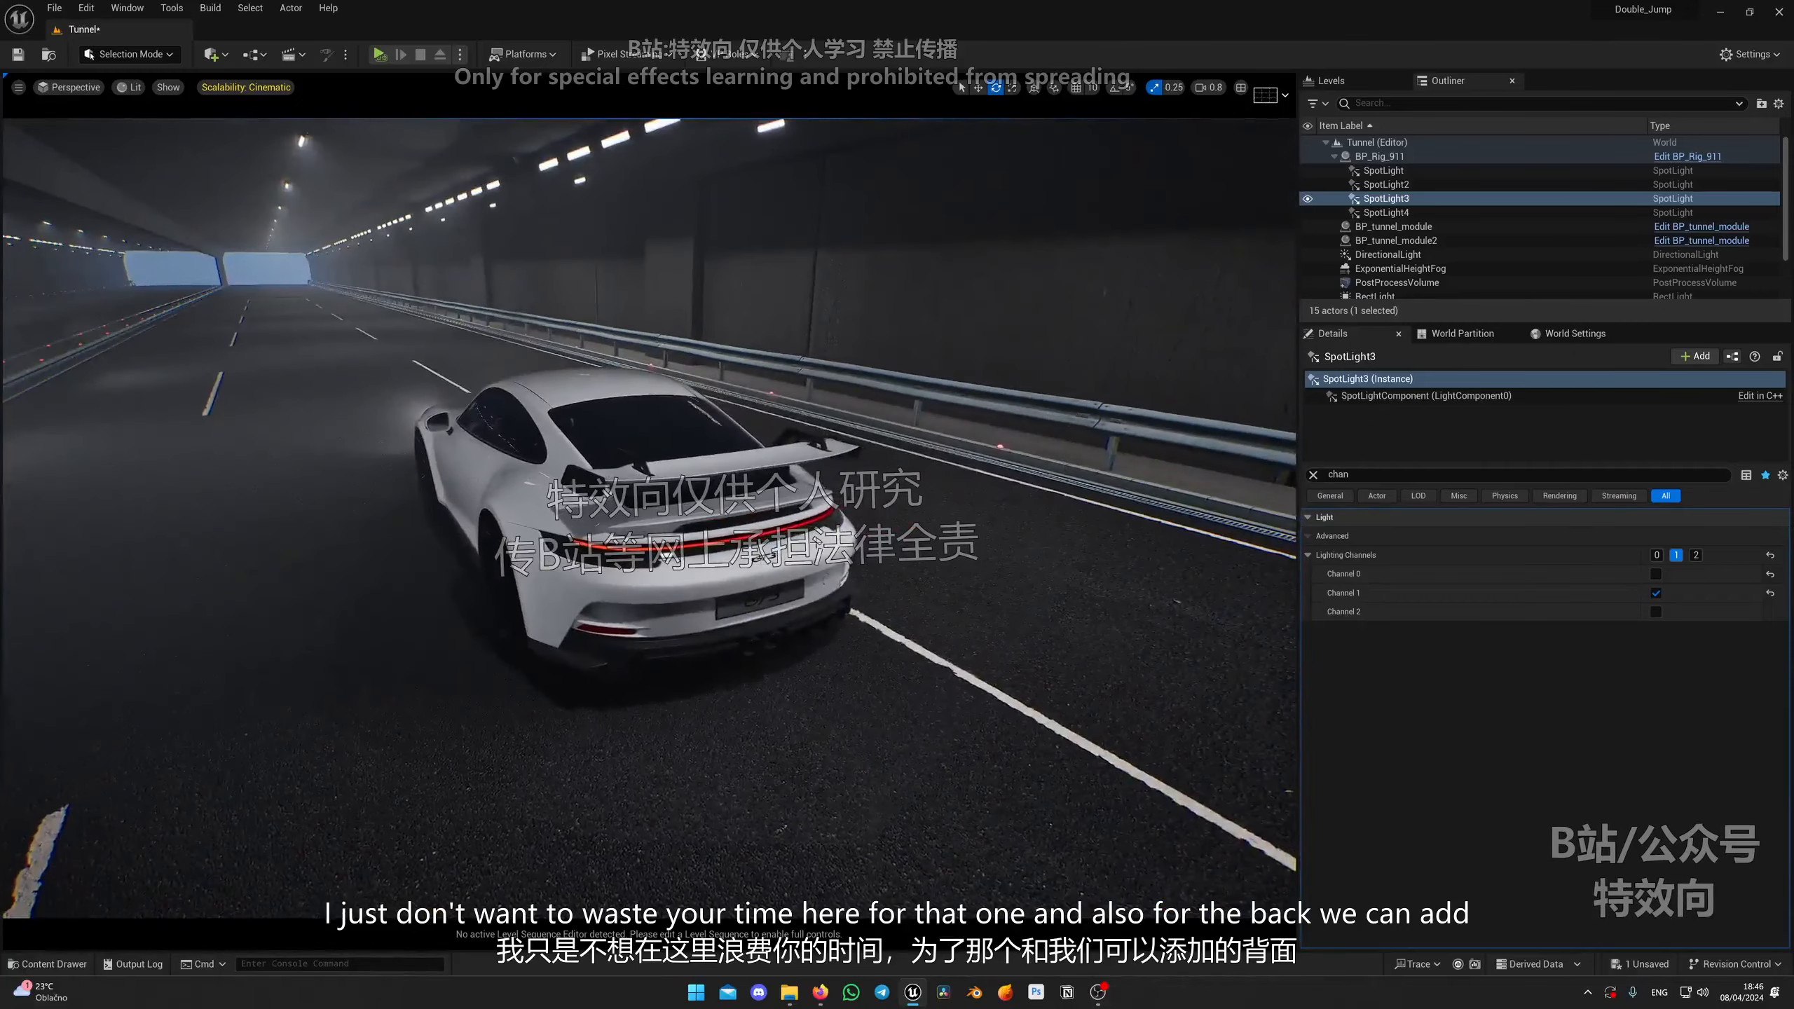
Step: Add a new rect light and position it just behind the car's rear bumper
click(212, 54)
mouse_move(269, 185)
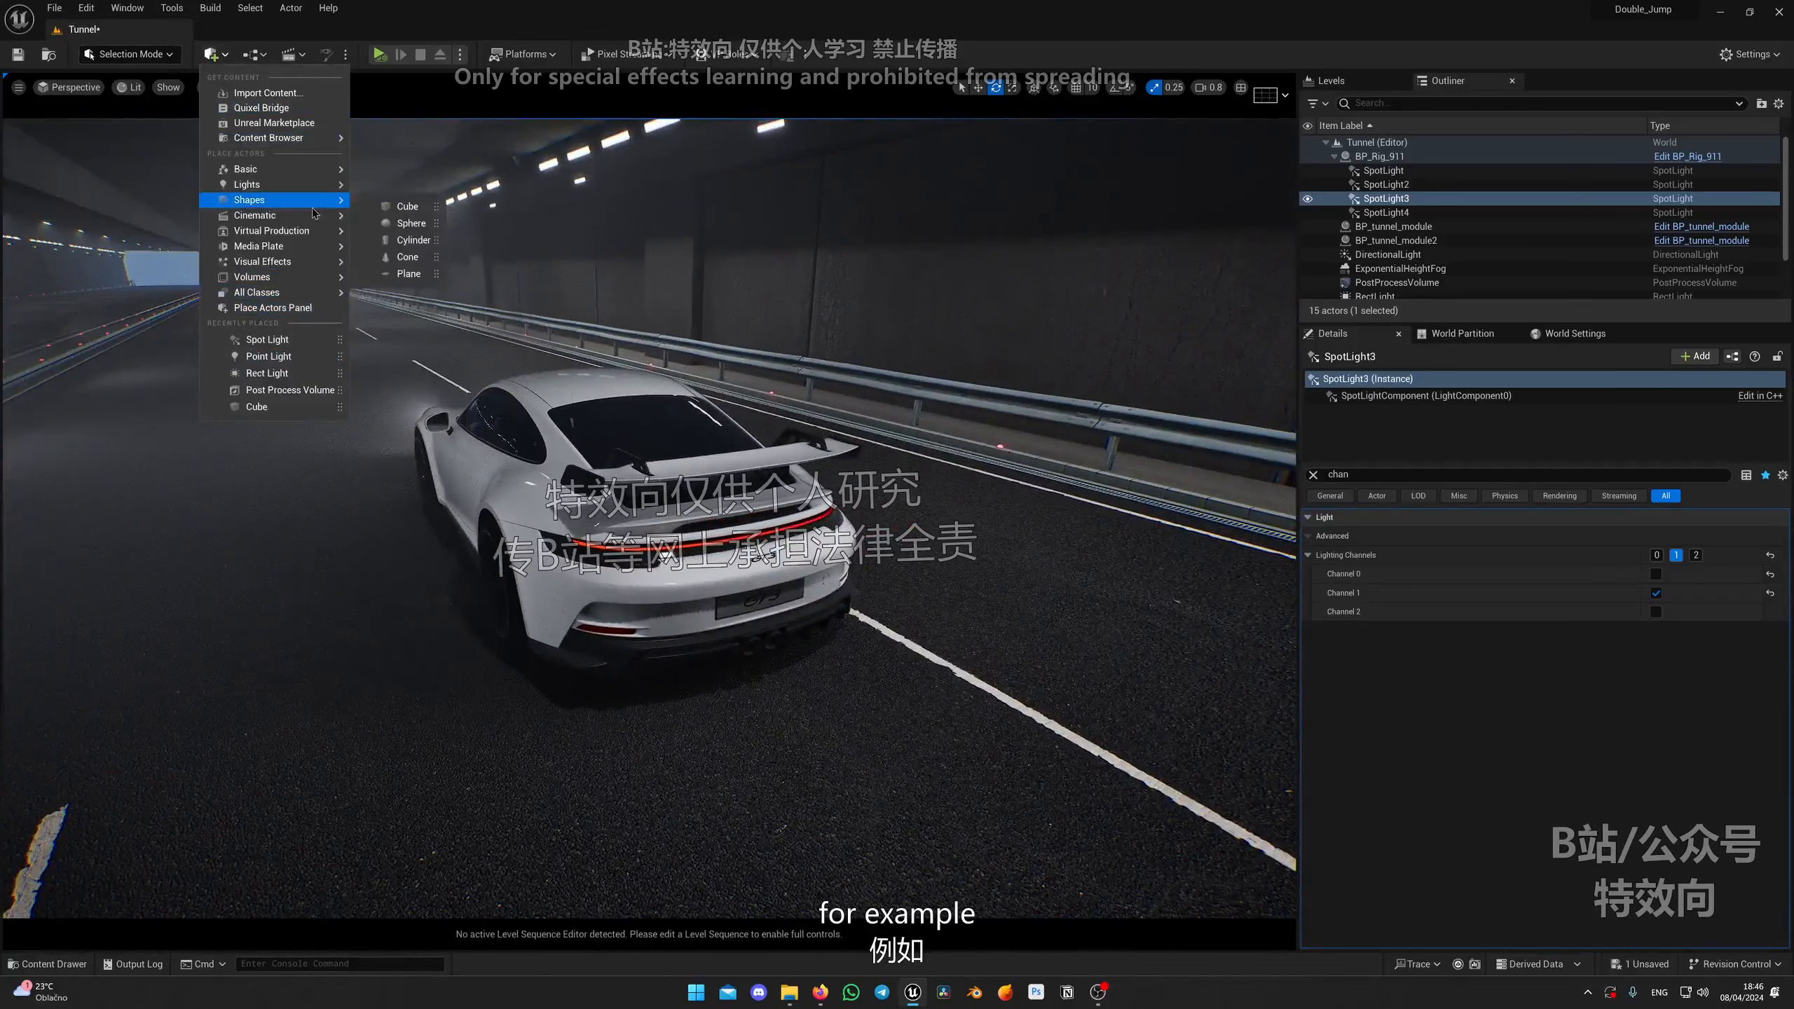
click(452, 239)
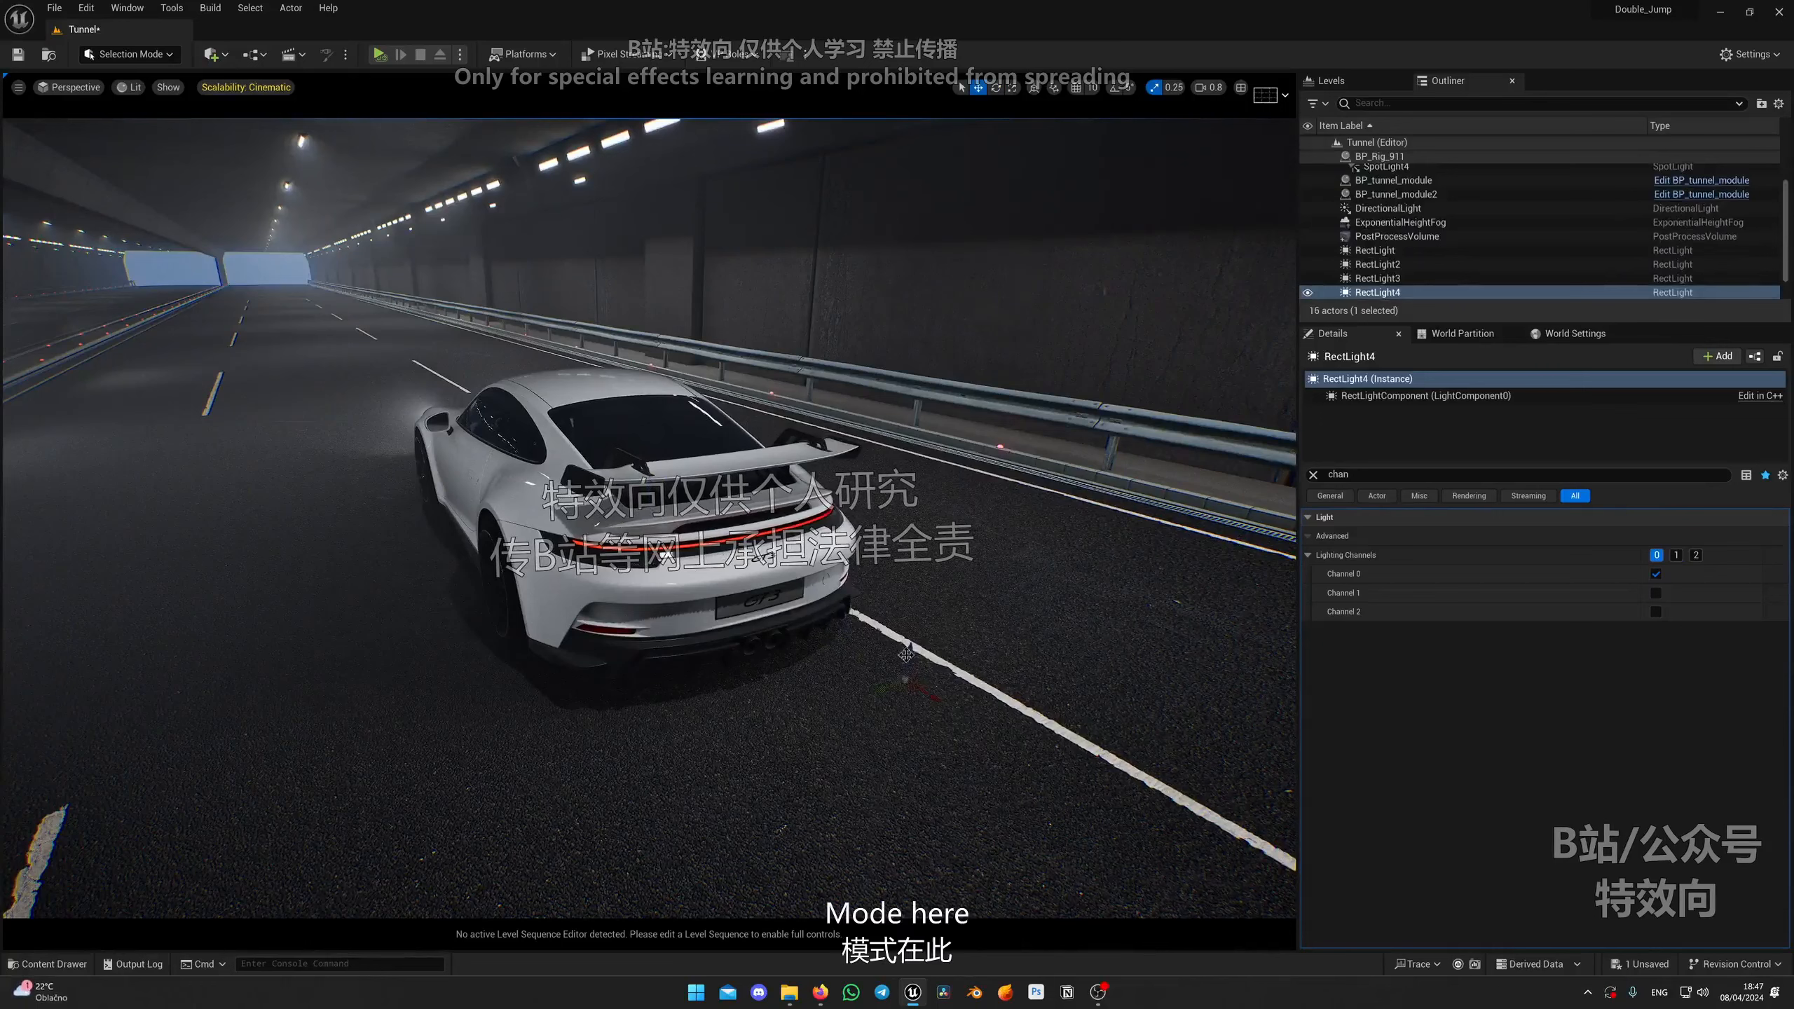
drag(916, 586, 696, 510)
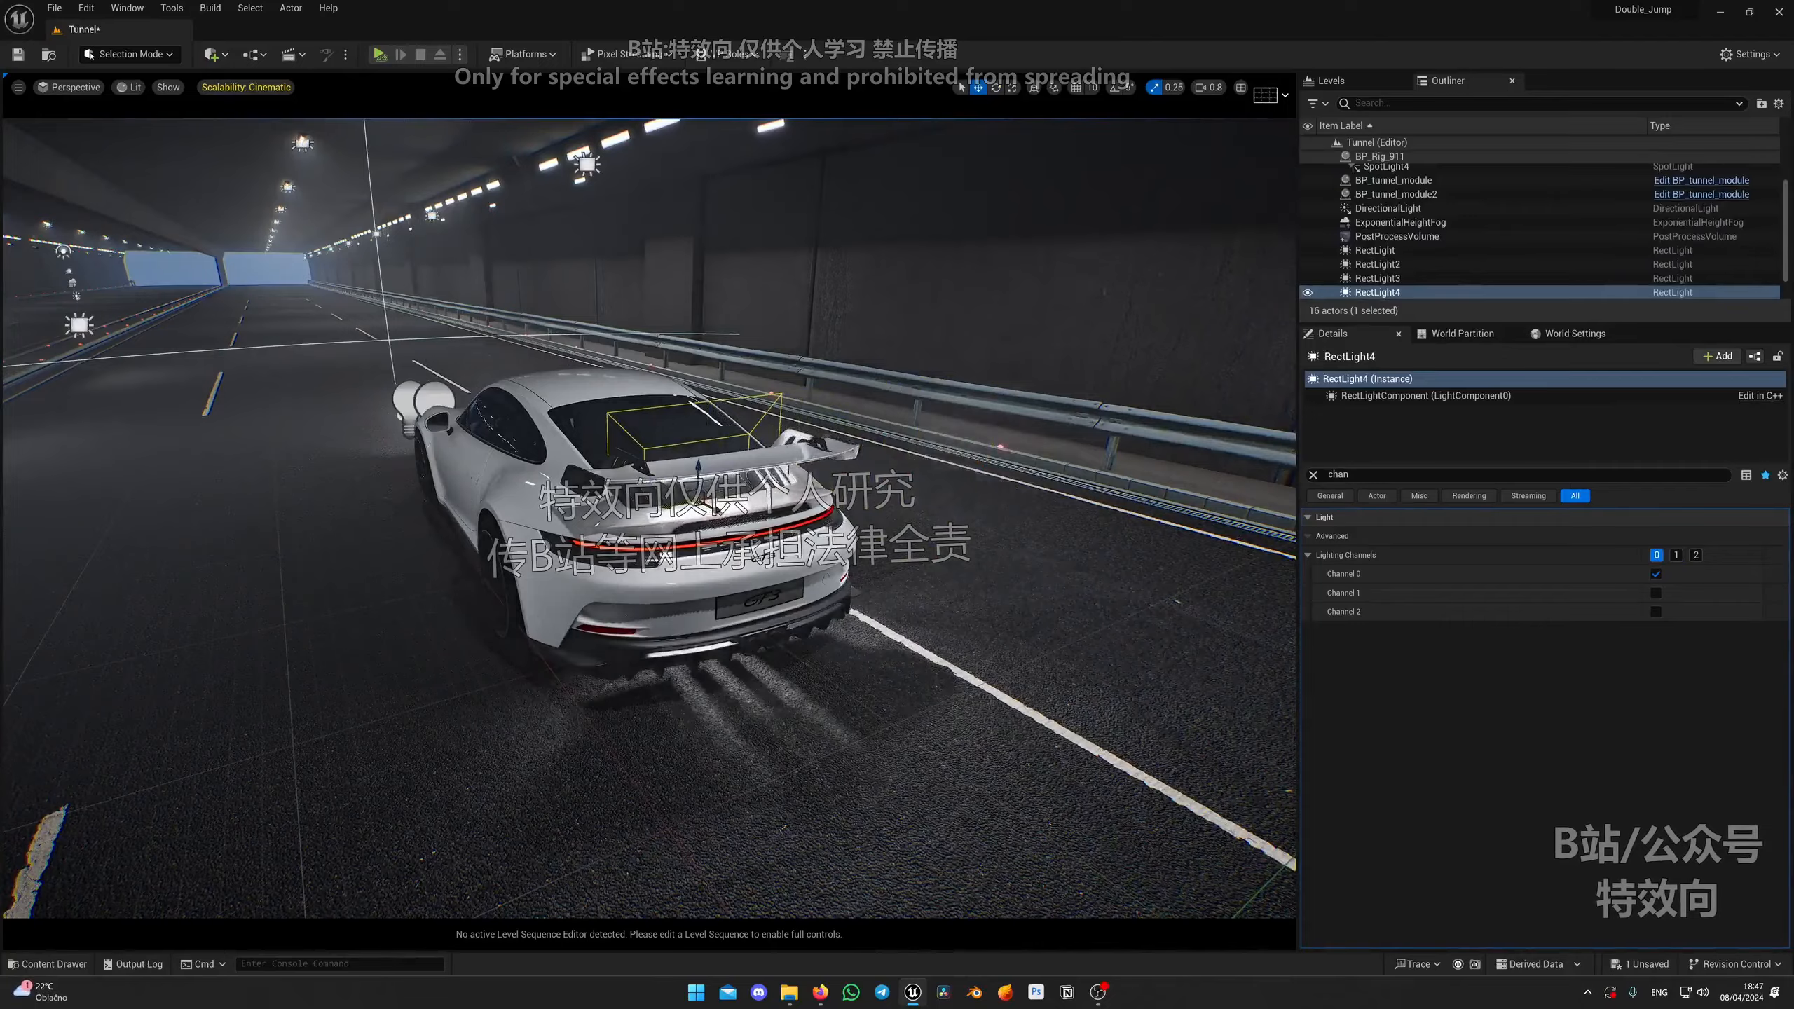
right_drag(698, 505, 772, 504)
drag(648, 508, 704, 532)
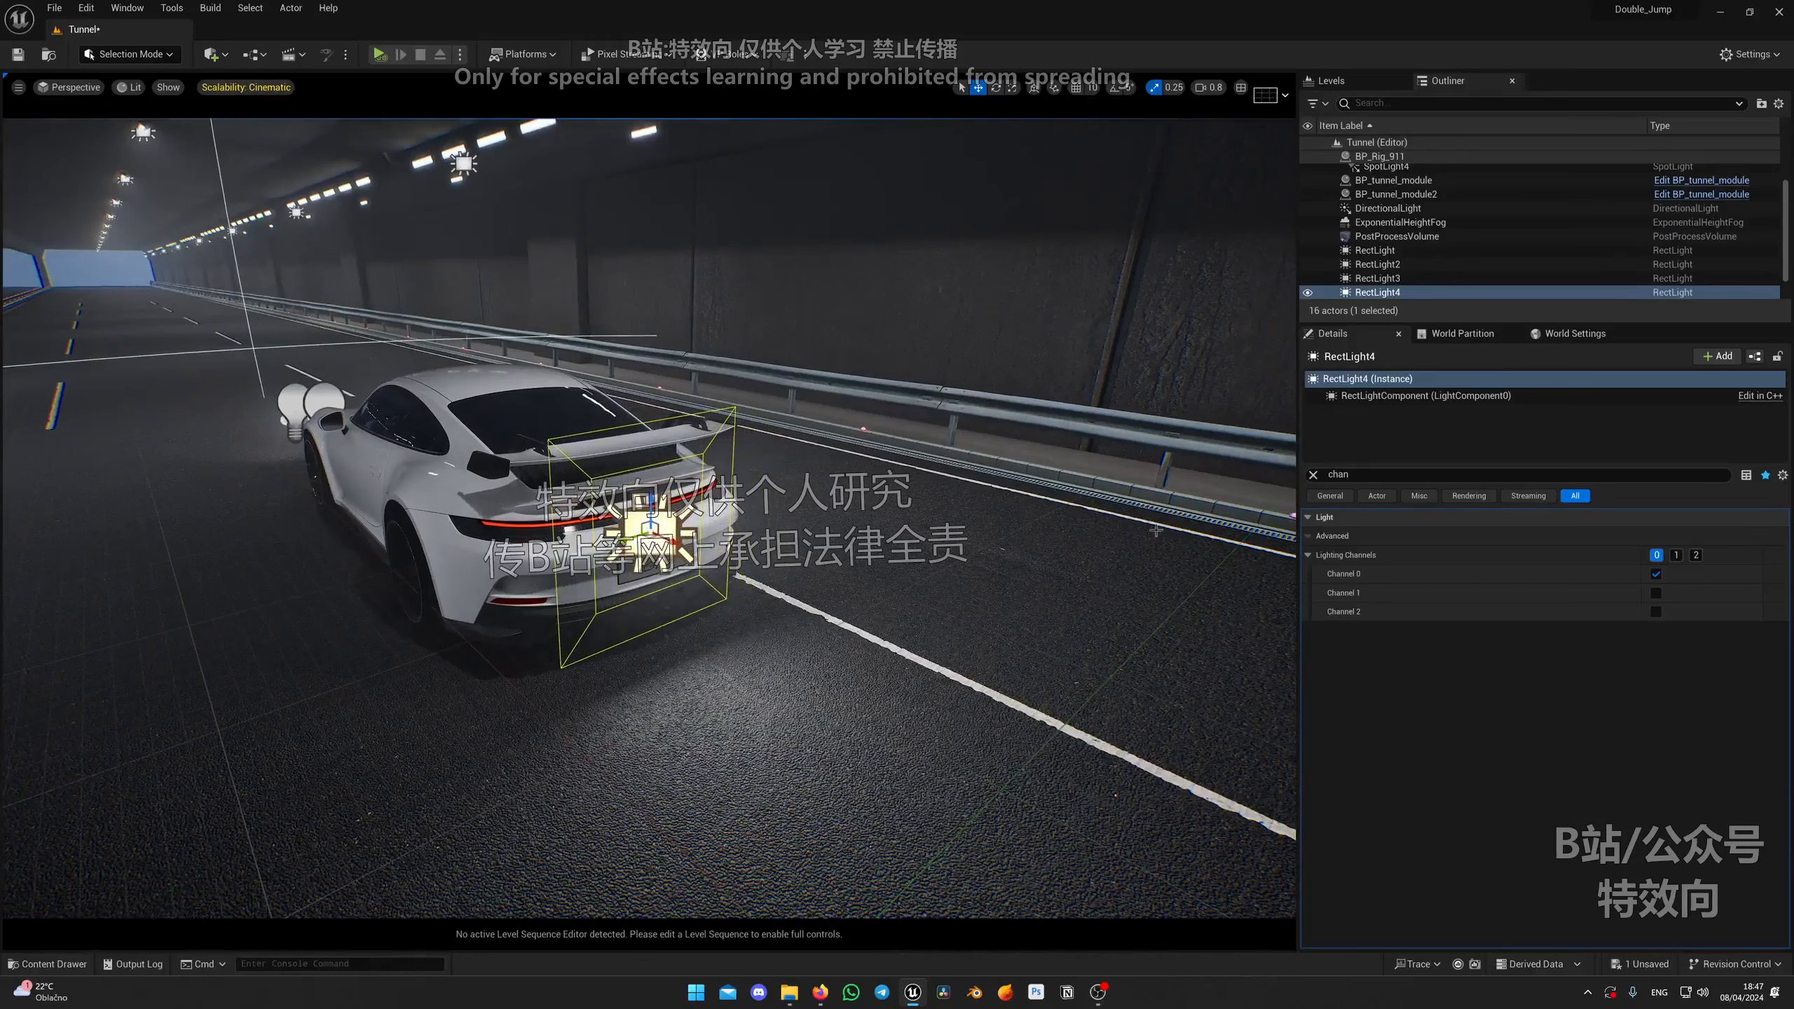
Step: Set the rear rect light's source width to about 107, source height to about 11, and intensity to 3 cd
click(1314, 475)
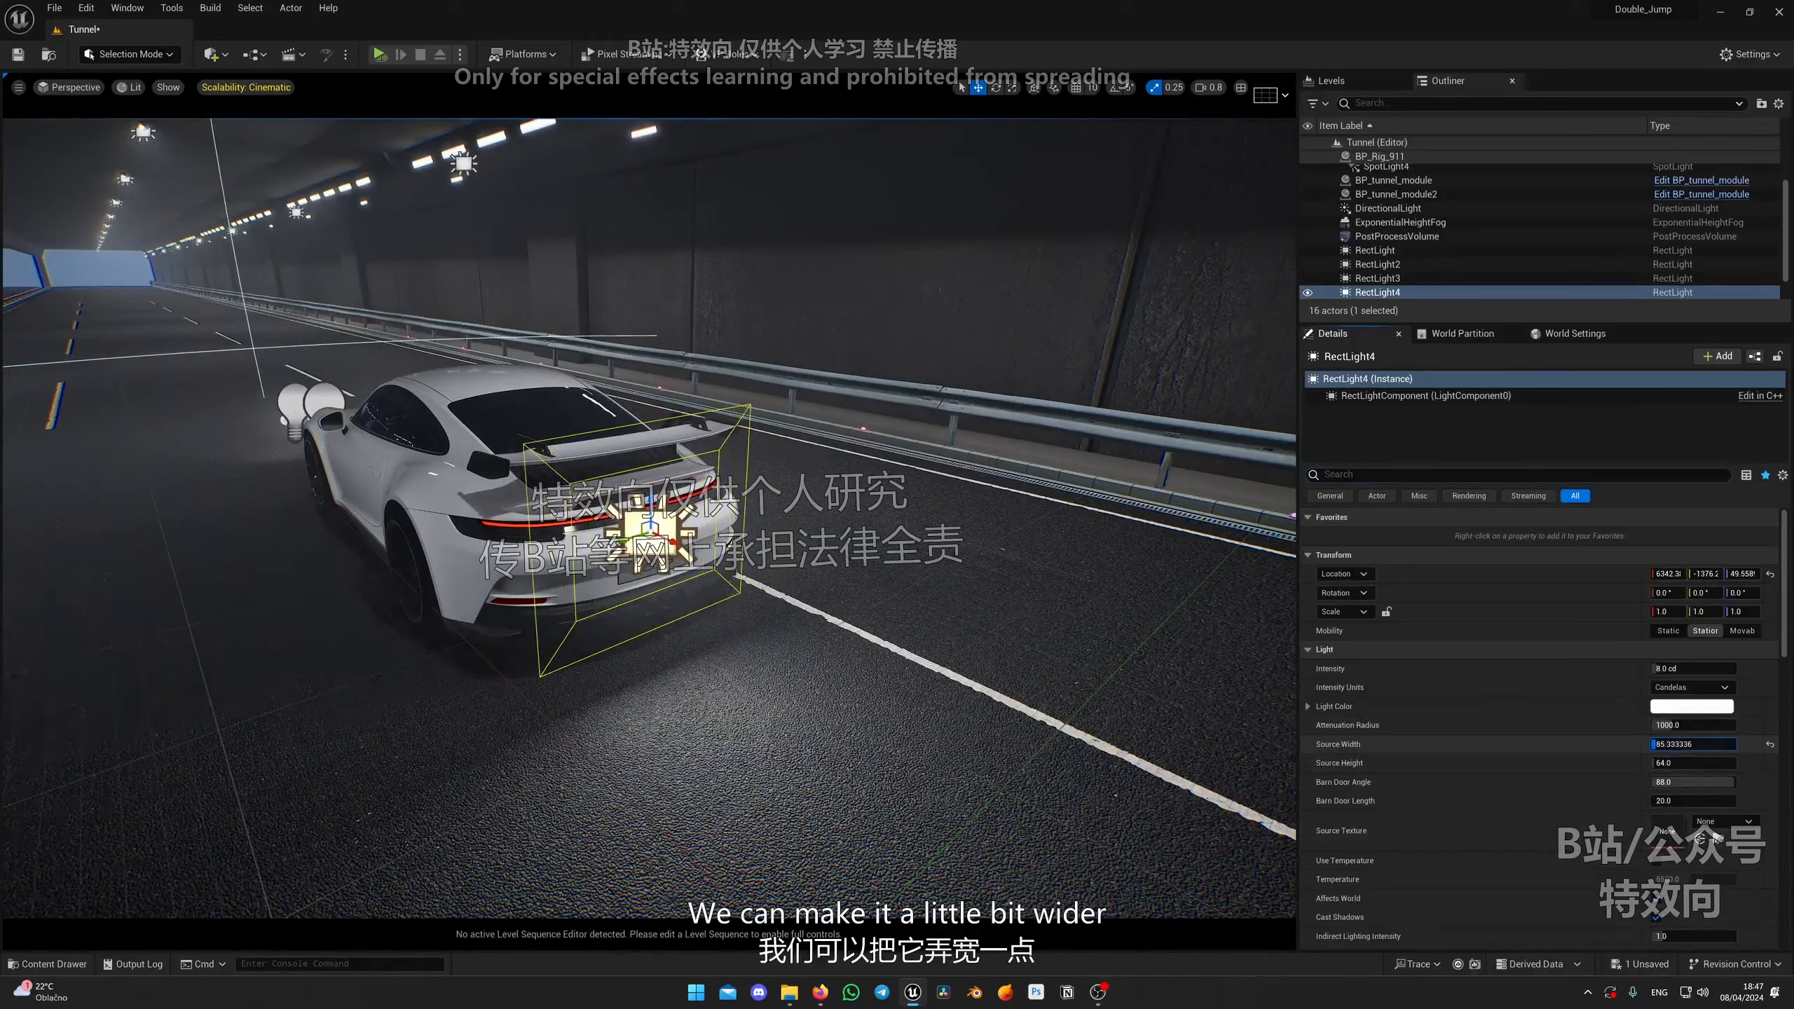
drag(1694, 745, 1704, 767)
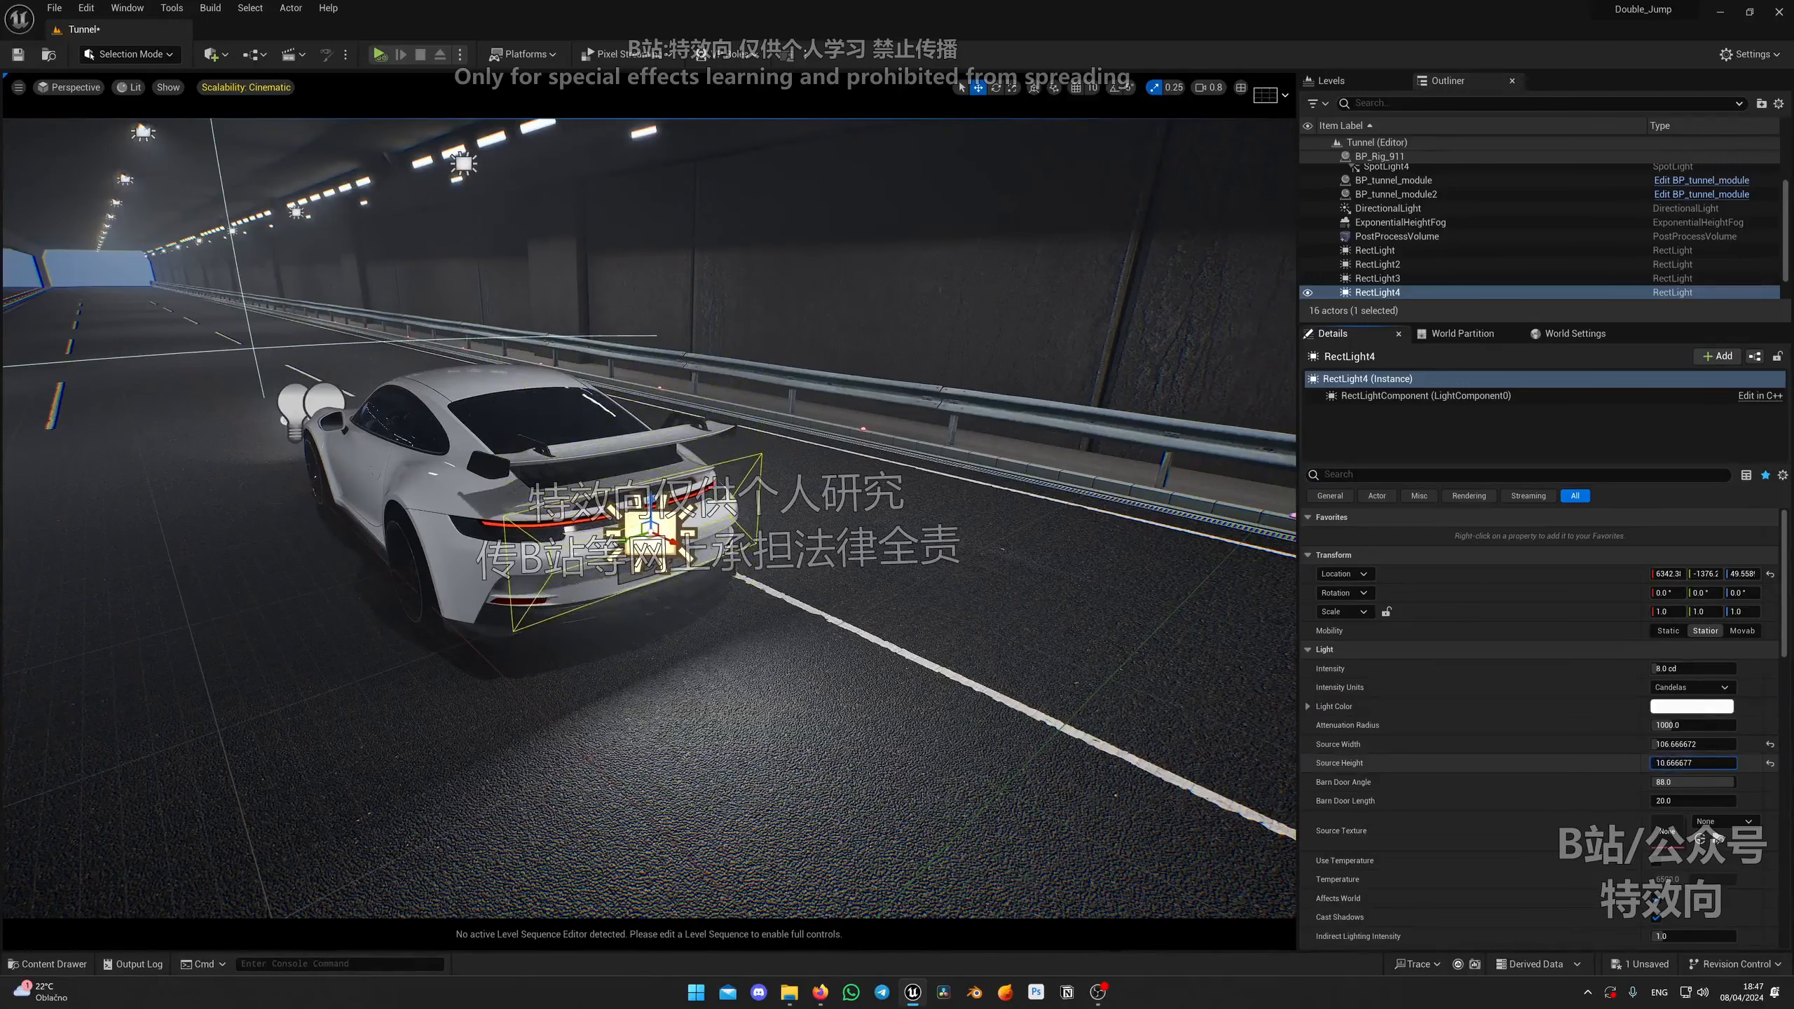
text(3)
key(Return)
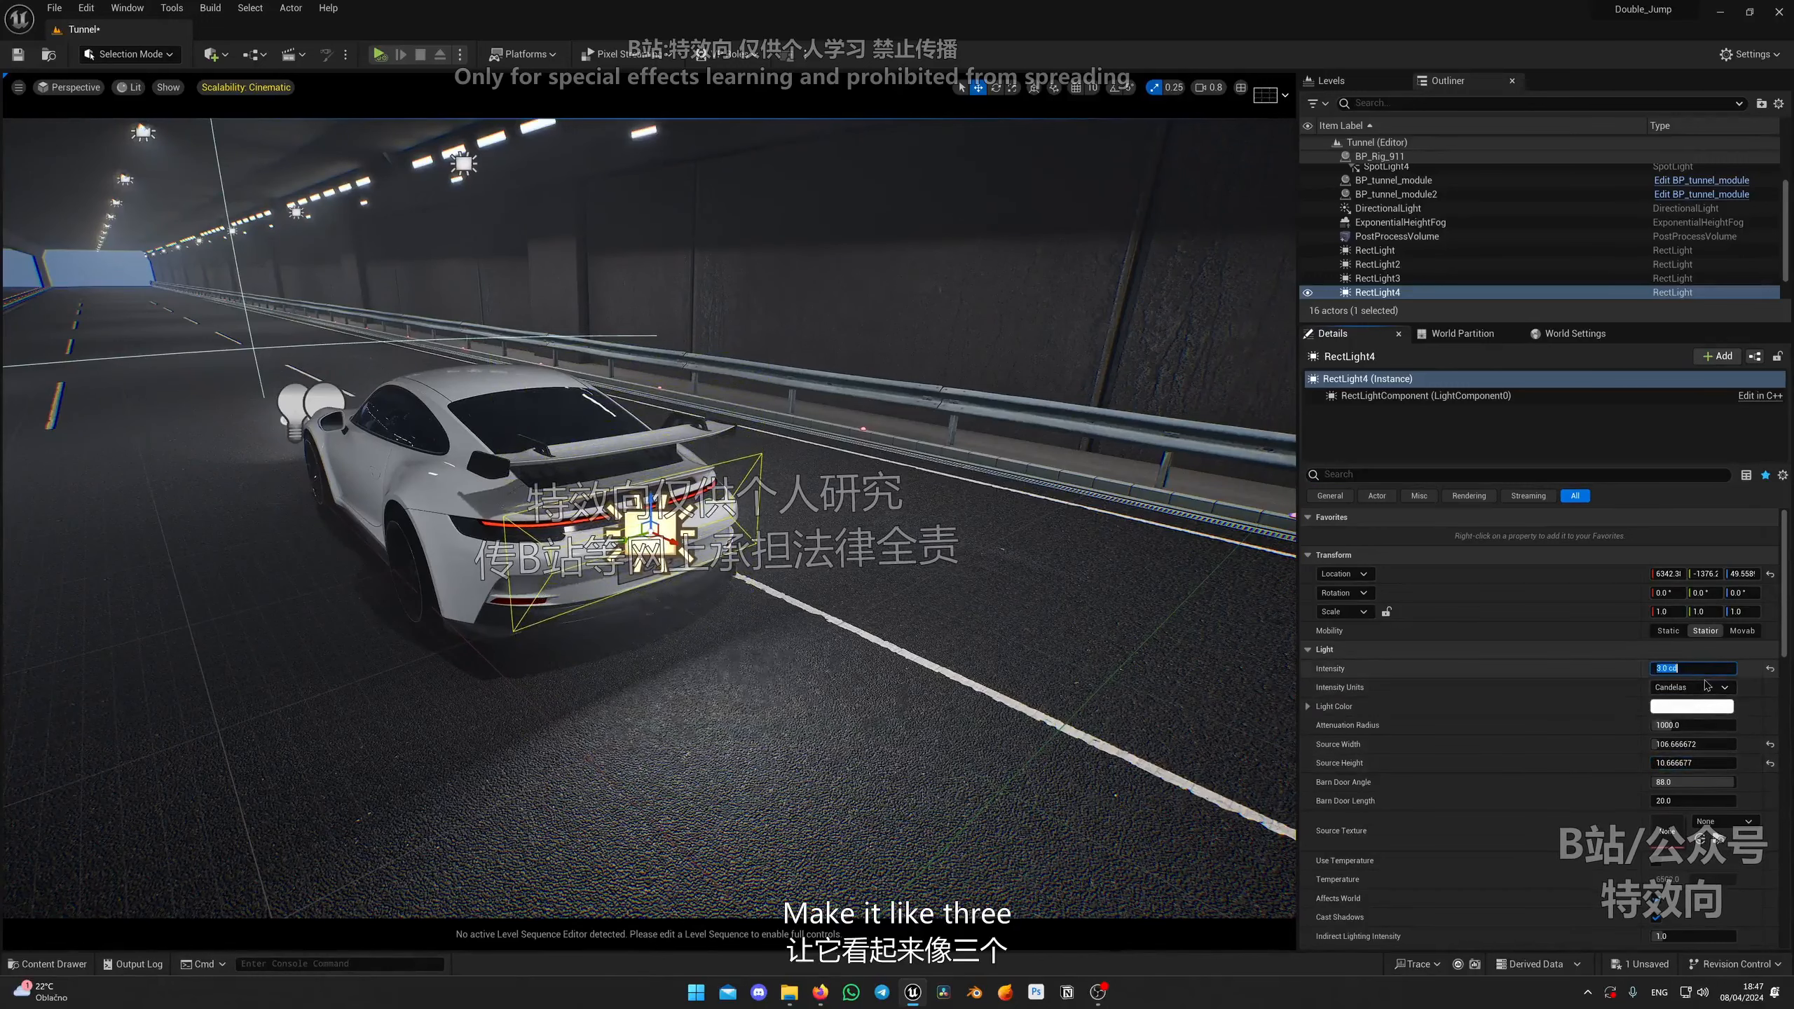
Step: Raise the rear rect light slightly behind the car's rear bumper
key(w)
right_drag(778, 537, 841, 636)
right_drag(721, 526, 717, 519)
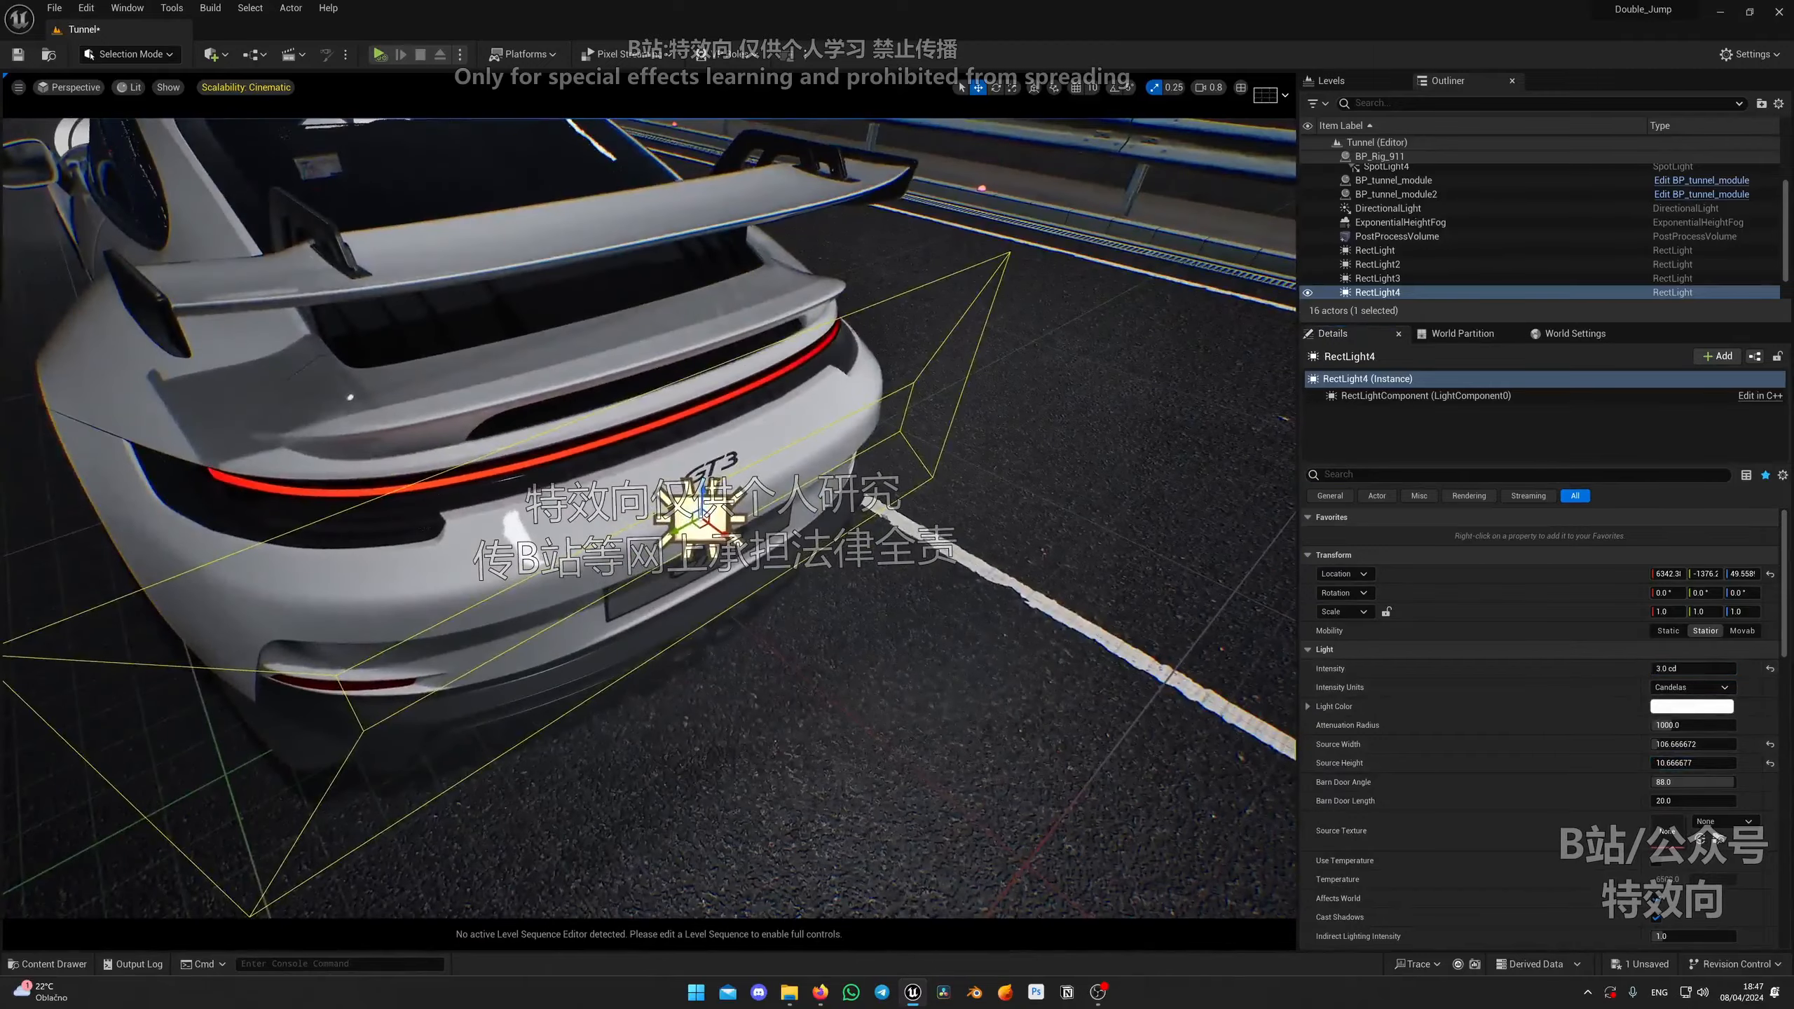
drag(715, 515, 684, 468)
key(a)
right_drag(684, 468, 689, 382)
key(d)
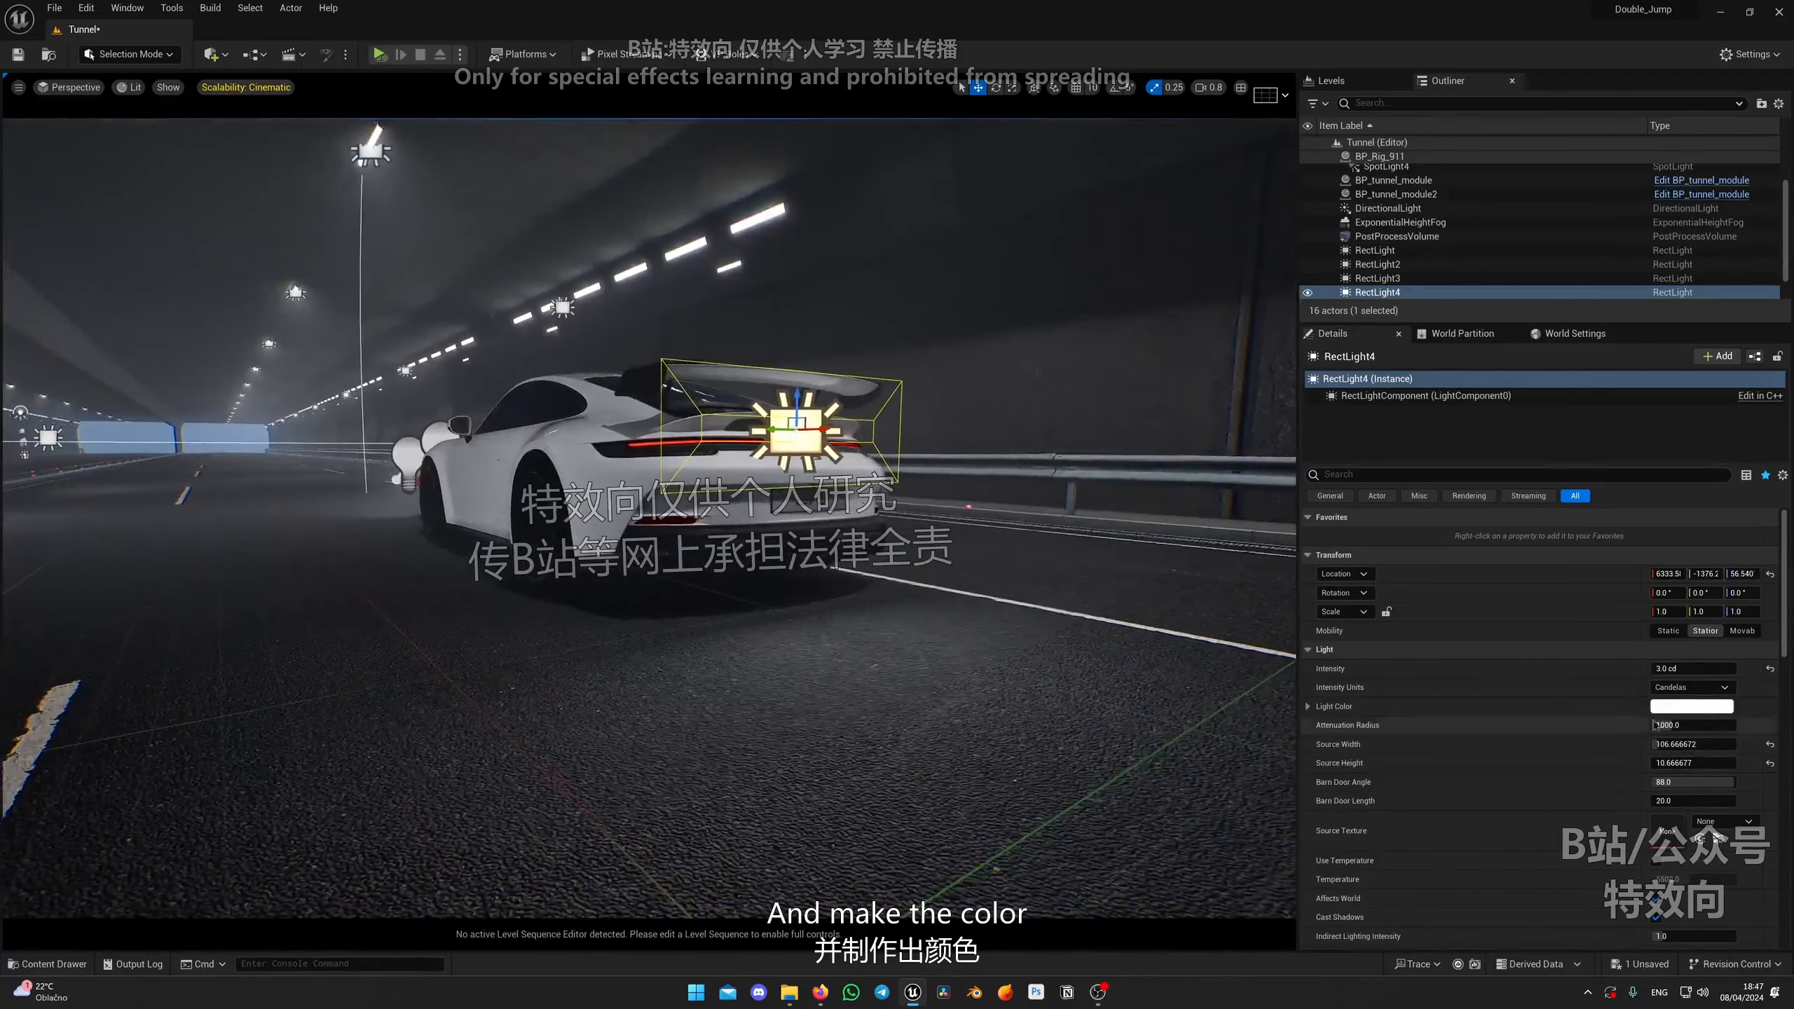
Step: Set the rear rect light's color to red (R 255, G 0, B 86)
click(1718, 705)
click(1531, 719)
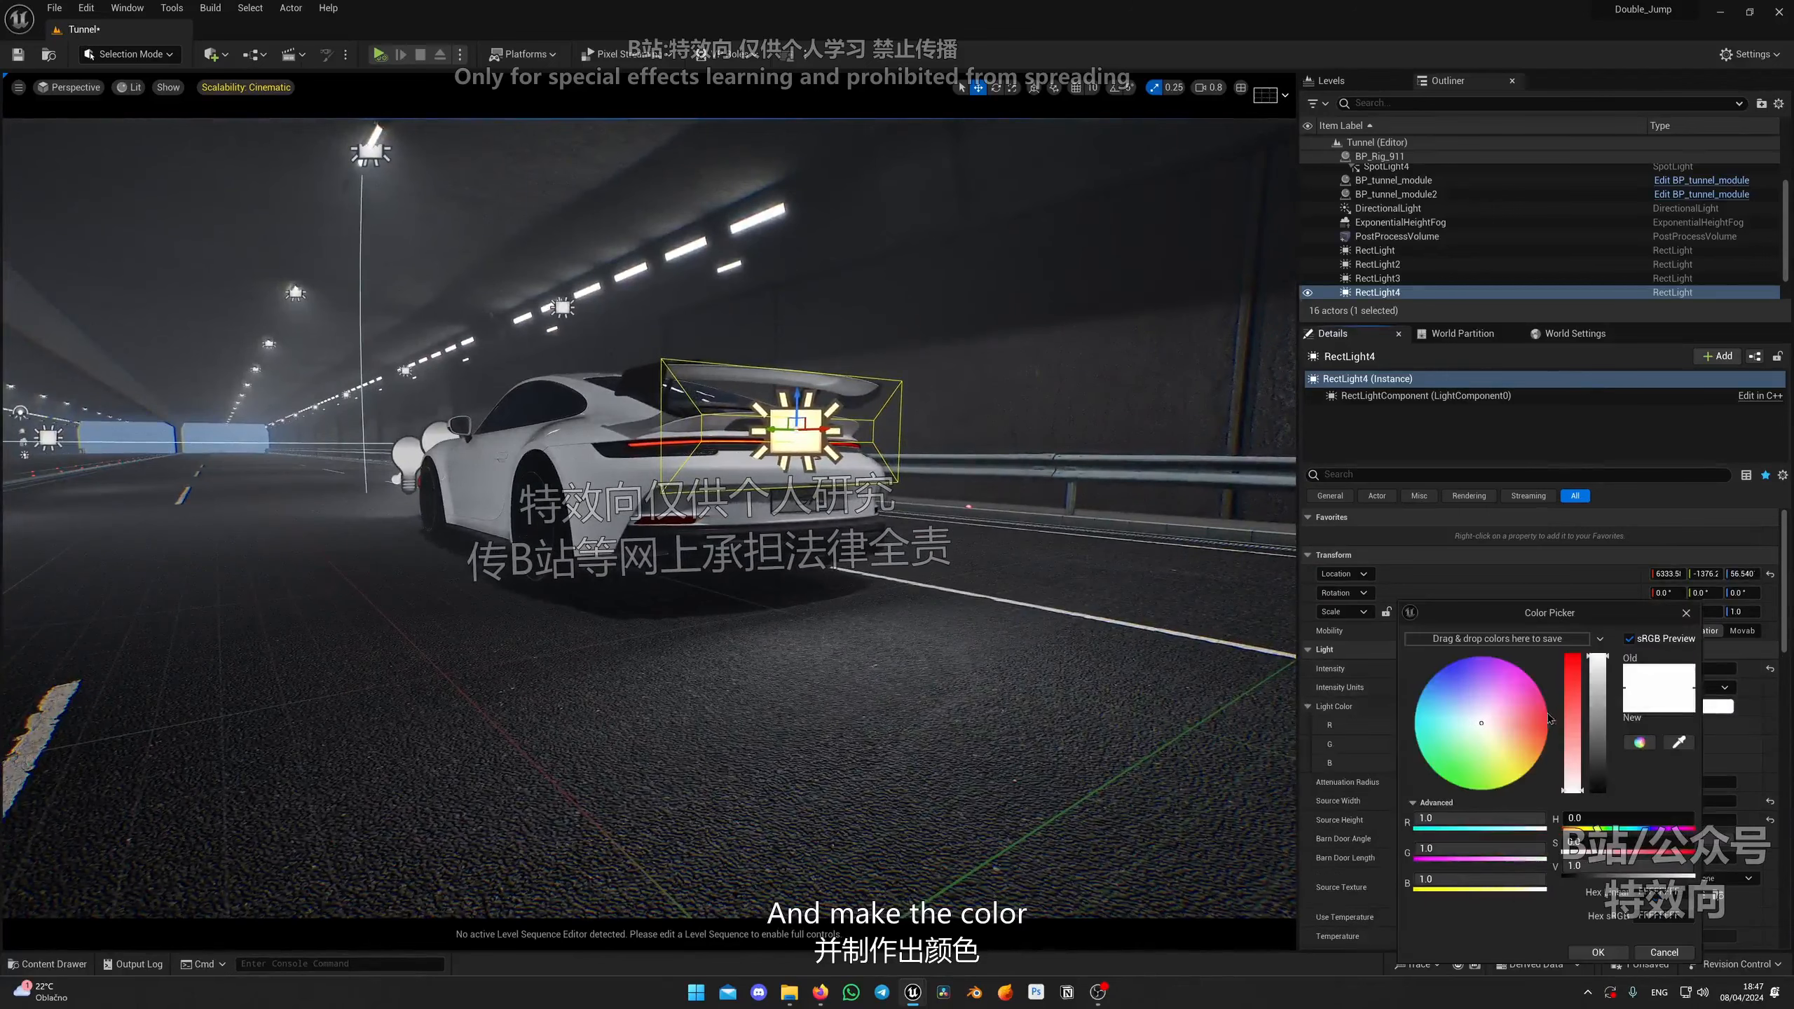
click(1588, 957)
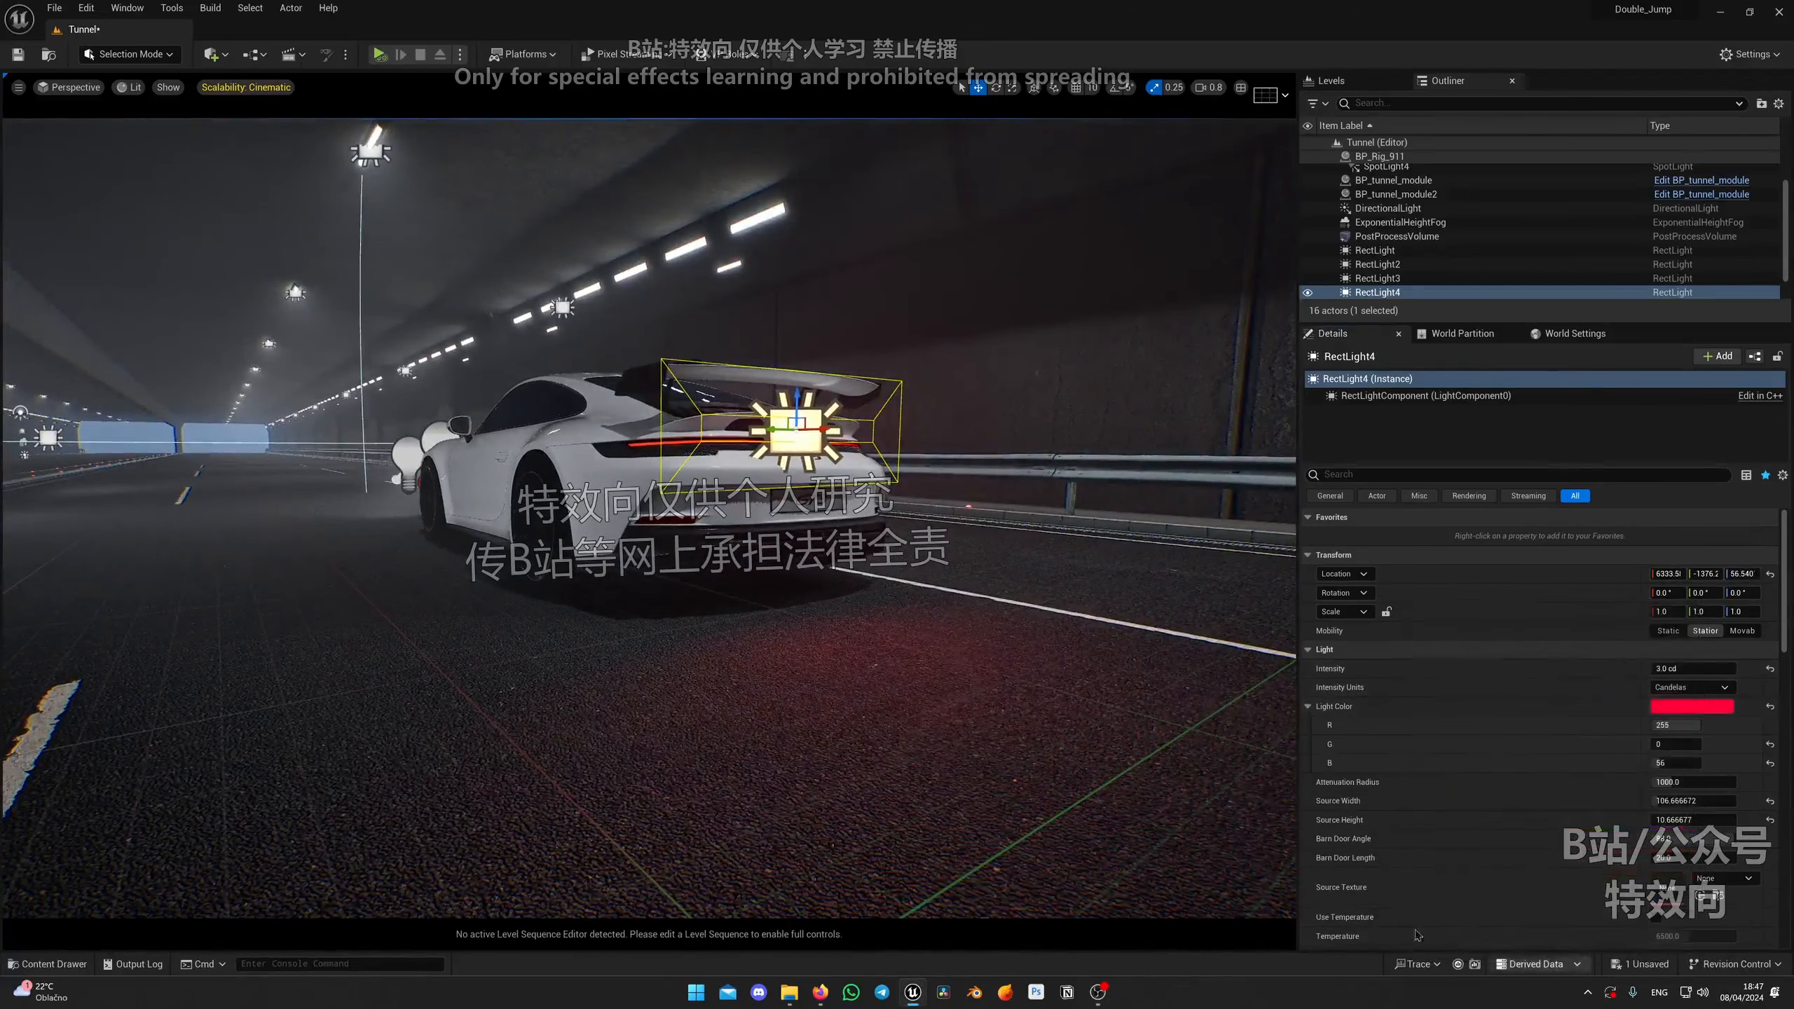
Step: Nudge the rear rect light sideways while checking its red glow on the road from behind the car
key(g)
right_drag(834, 523, 1003, 502)
key(a)
key(d)
right_drag(925, 589, 727, 586)
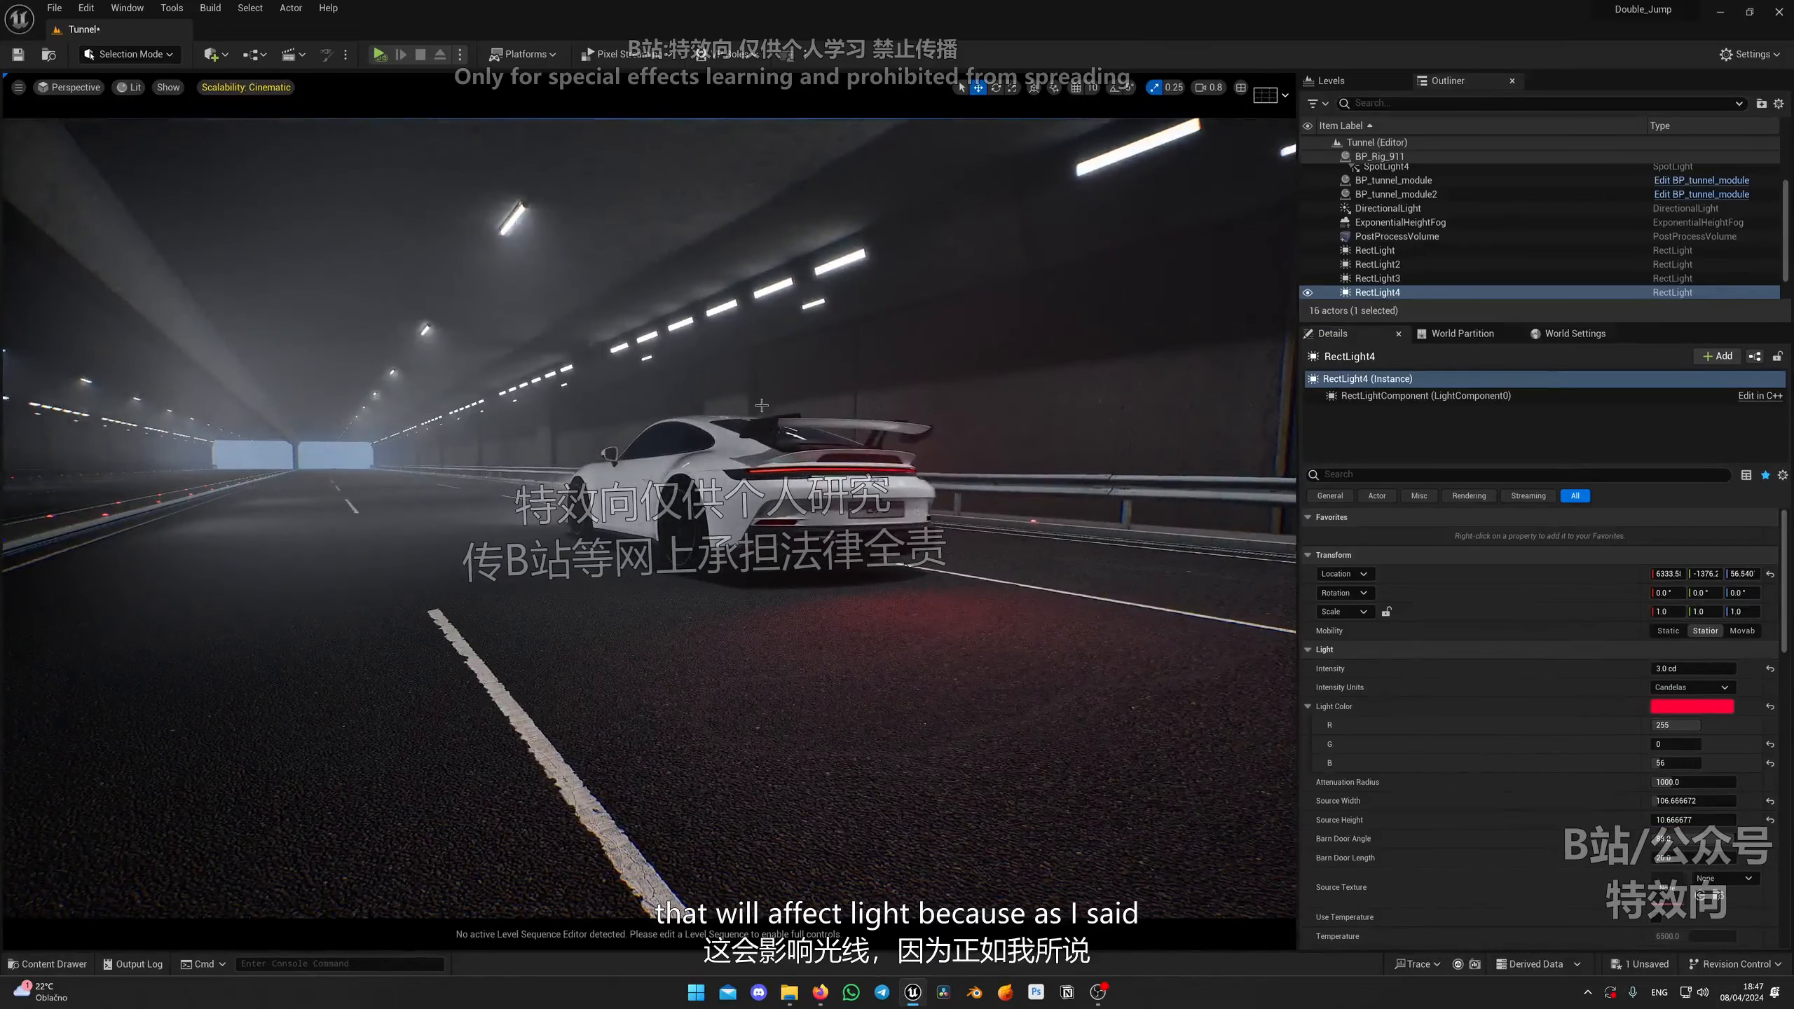
key(d)
right_drag(777, 480, 696, 533)
key(e)
key(g)
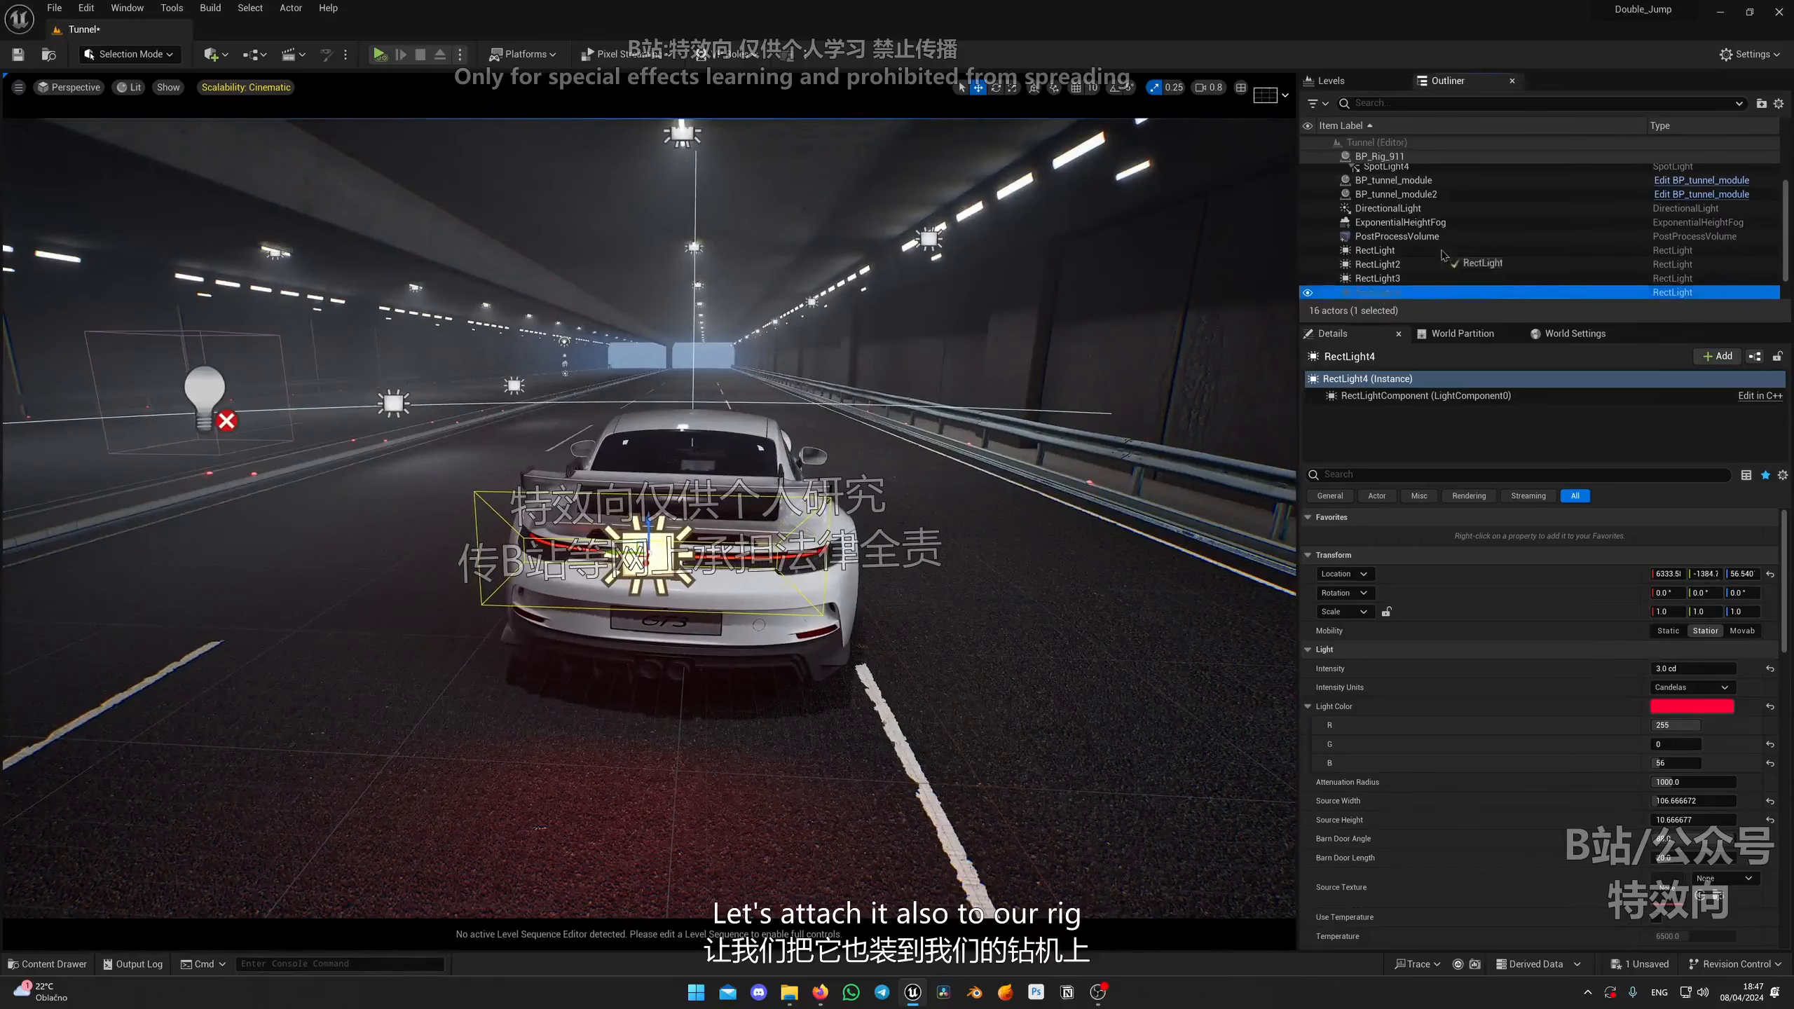
Step: Attach the rear rect light to the BP_Rig_911 car rig
drag(1442, 255, 1393, 162)
right_drag(928, 510, 679, 427)
key(g)
key(w)
key(s)
key(w)
key(s)
key(w)
key(s)
key(w)
key(q)
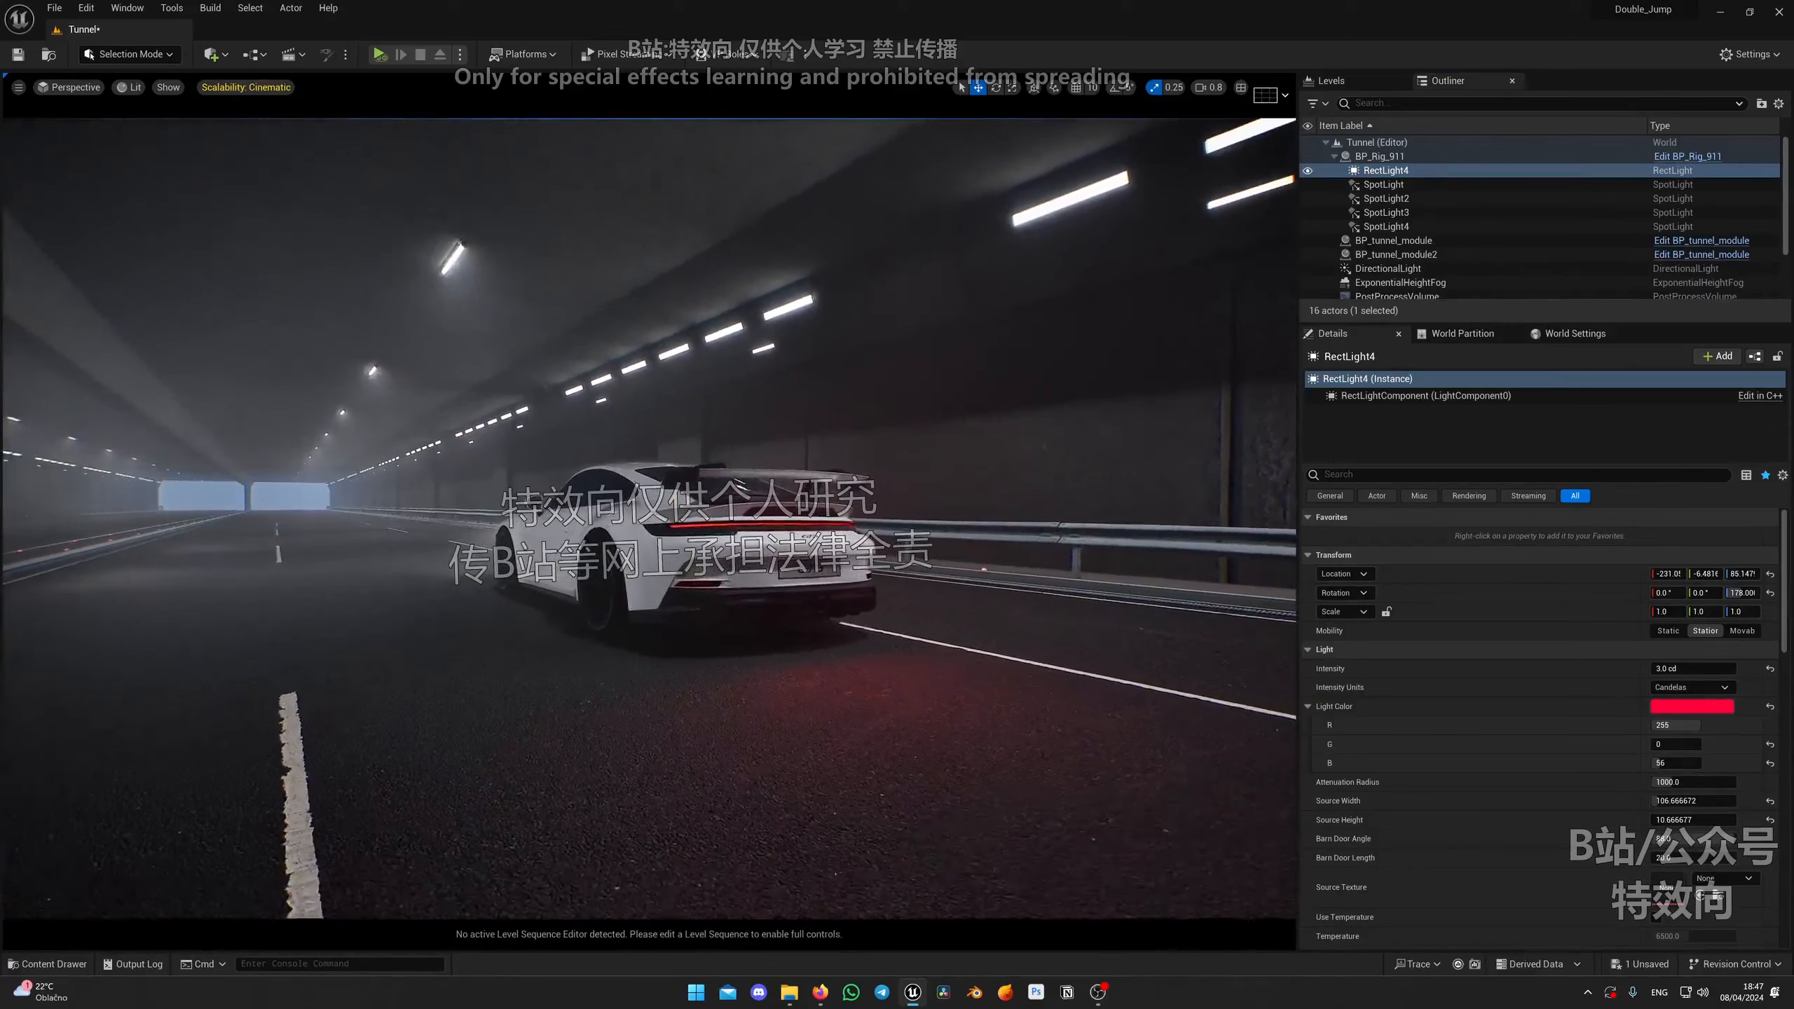
Step: Switch the viewport to Path Tracing and disable Editor Update on the BP_Rig_911 car rig
click(130, 88)
click(185, 261)
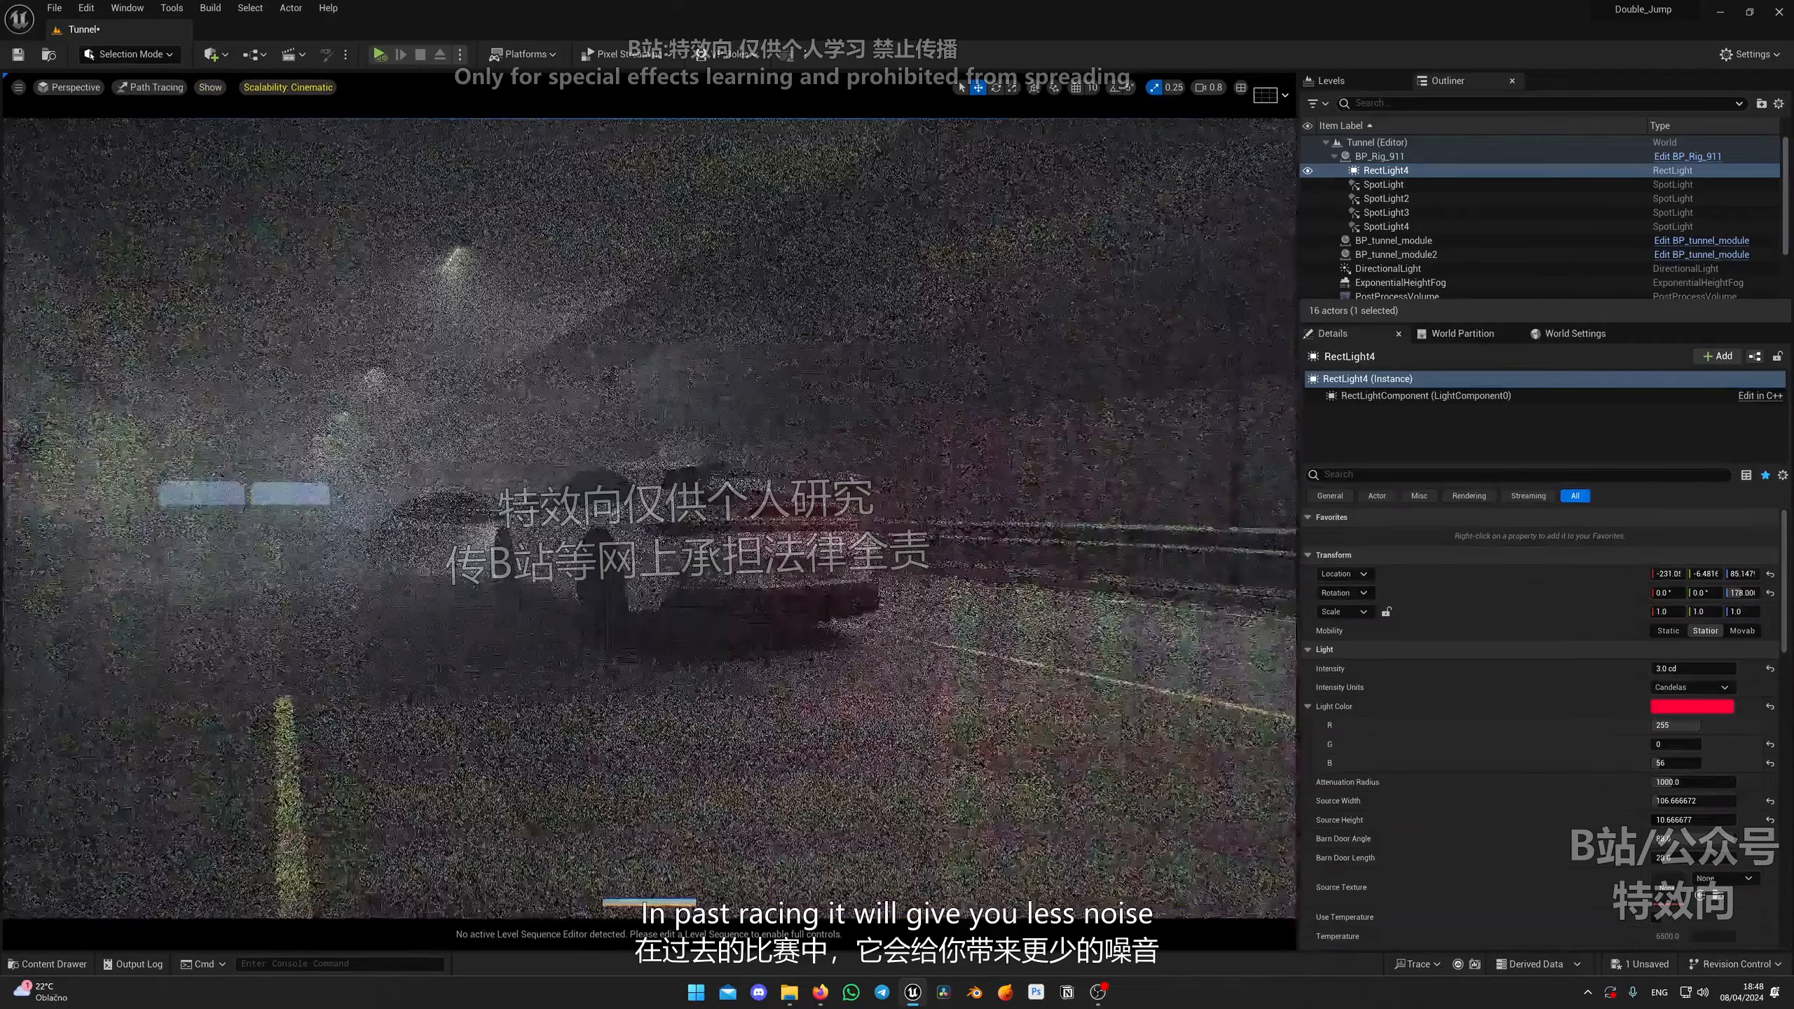
click(733, 535)
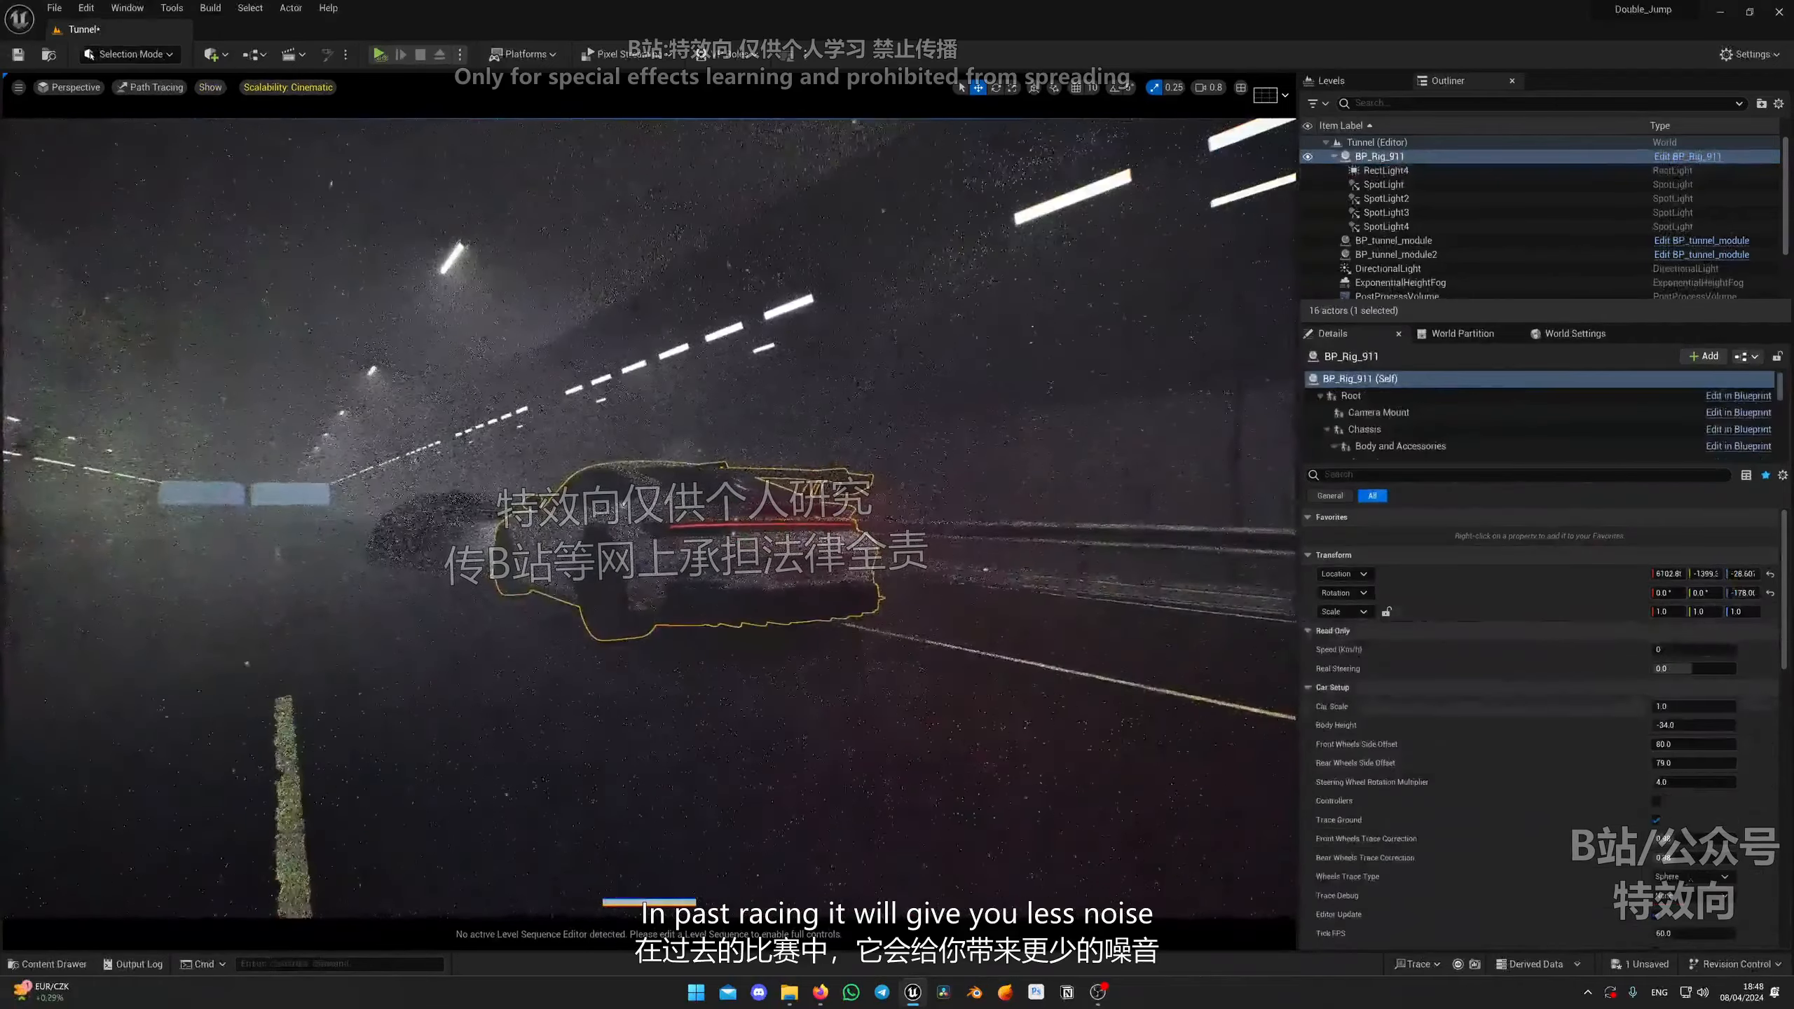
scroll(1540, 707, down, 2)
click(1657, 825)
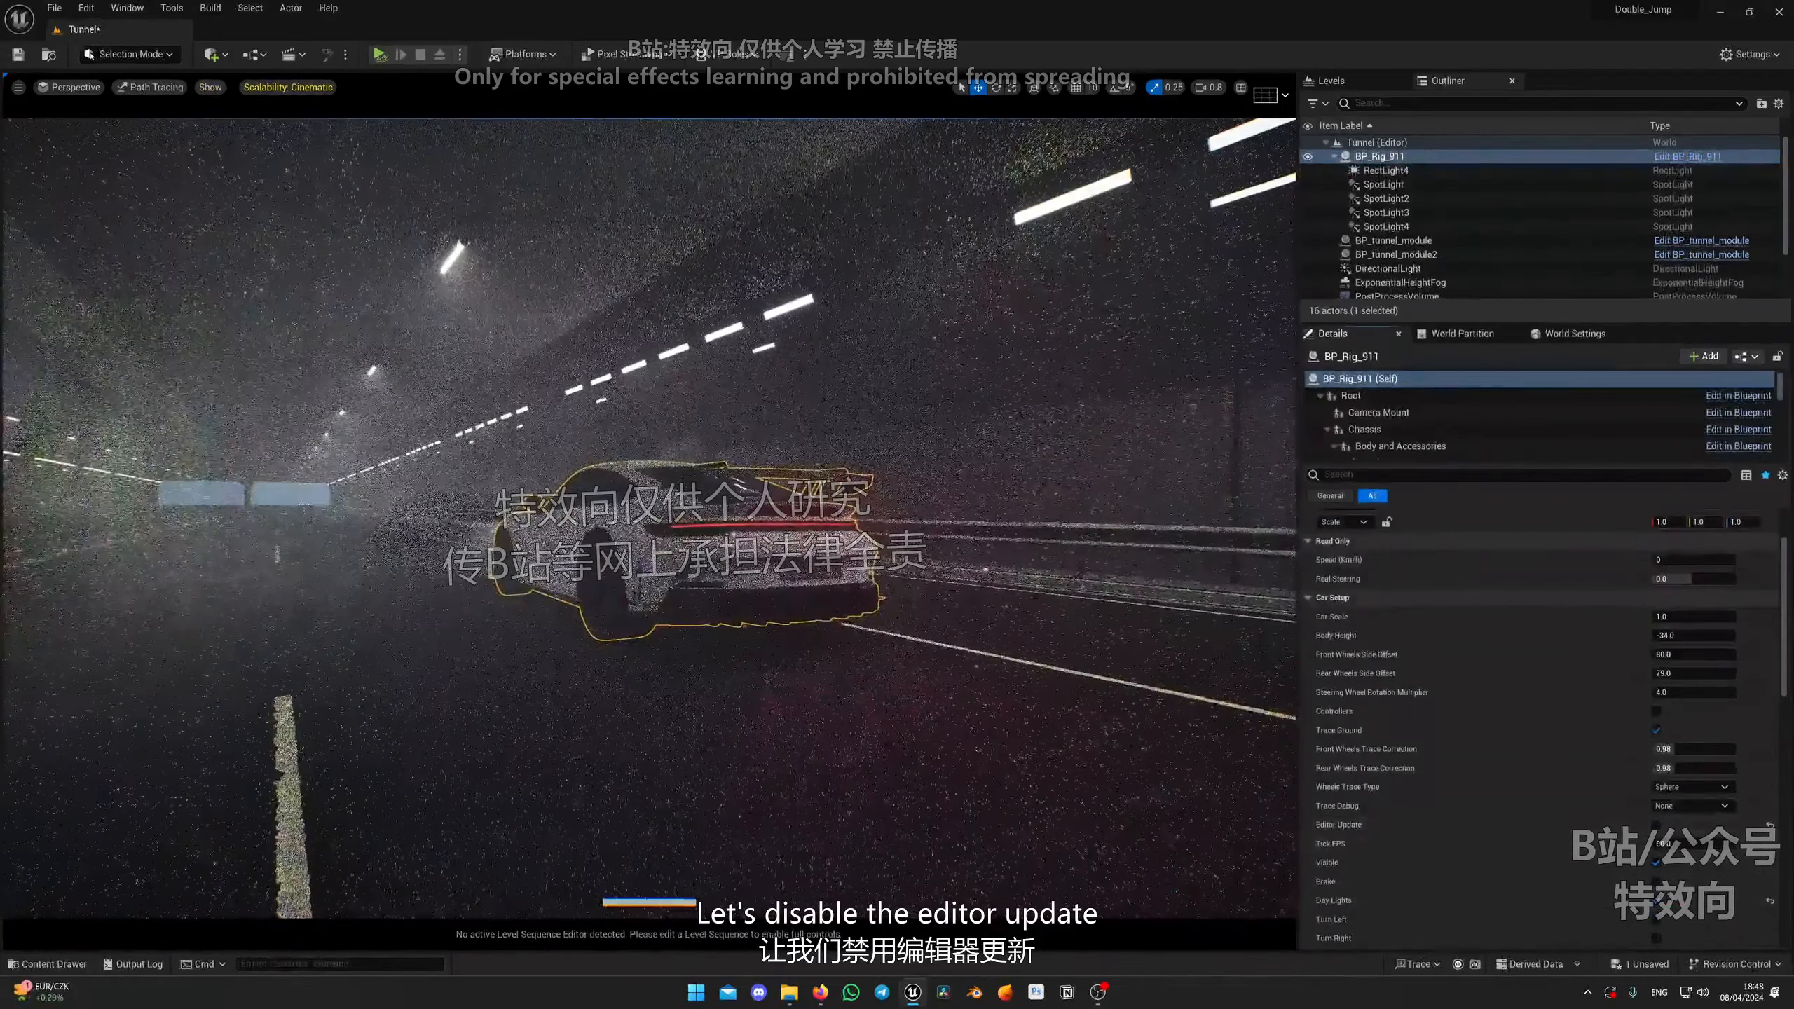
Step: Return the viewport to Lit mode and delete the light standing beside the car
key(g)
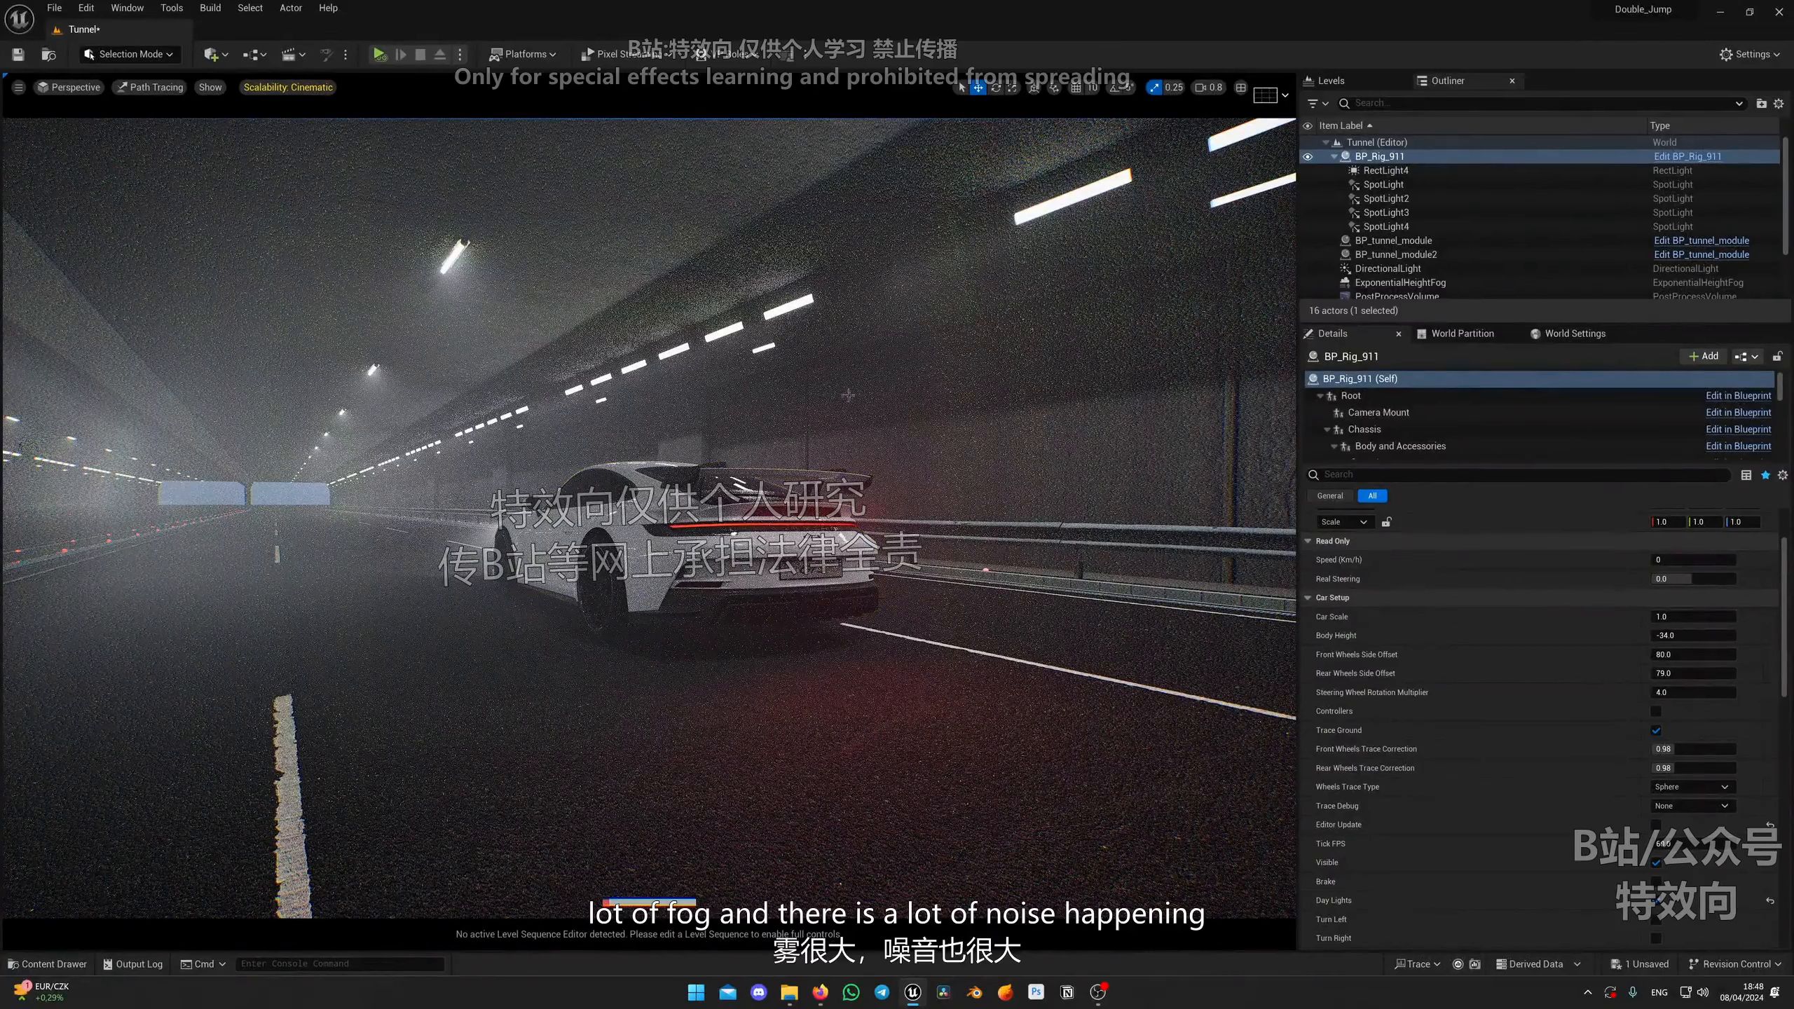
key(alt+4)
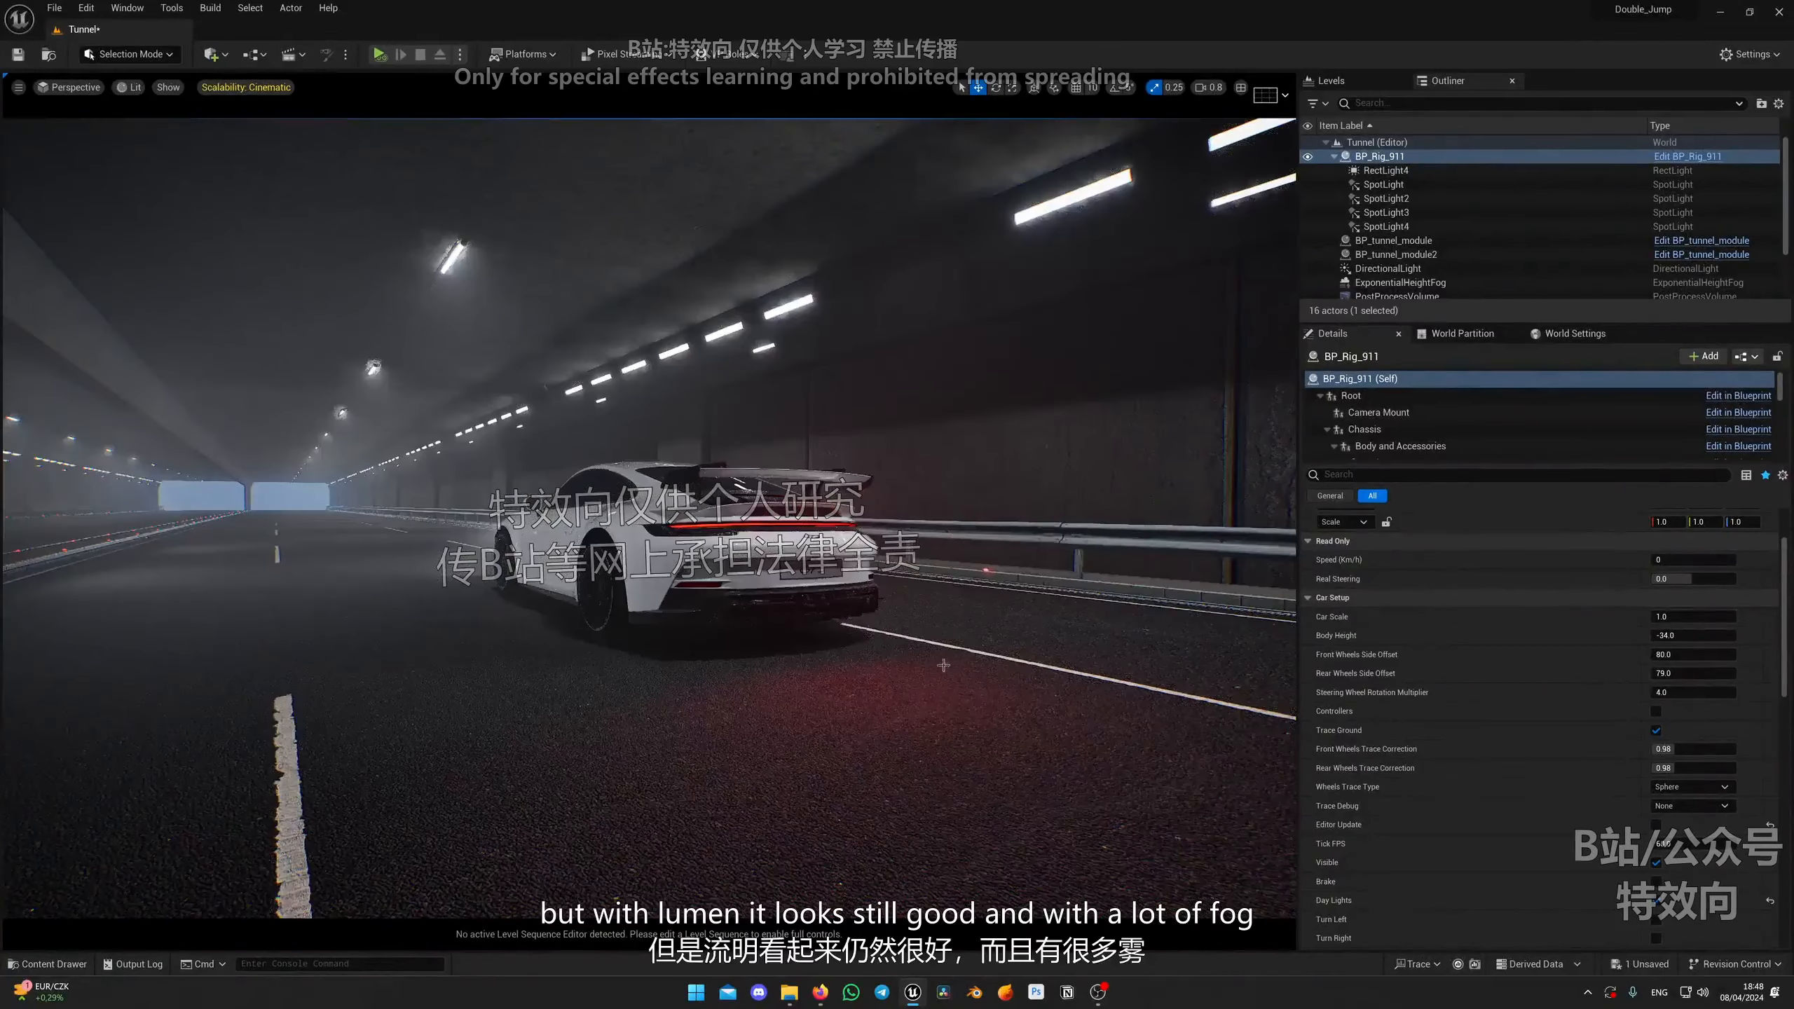
key(w)
mouse_move(1118, 626)
right_down()
mouse_move(1257, 637)
mouse_move(958, 609)
right_up()
key(s)
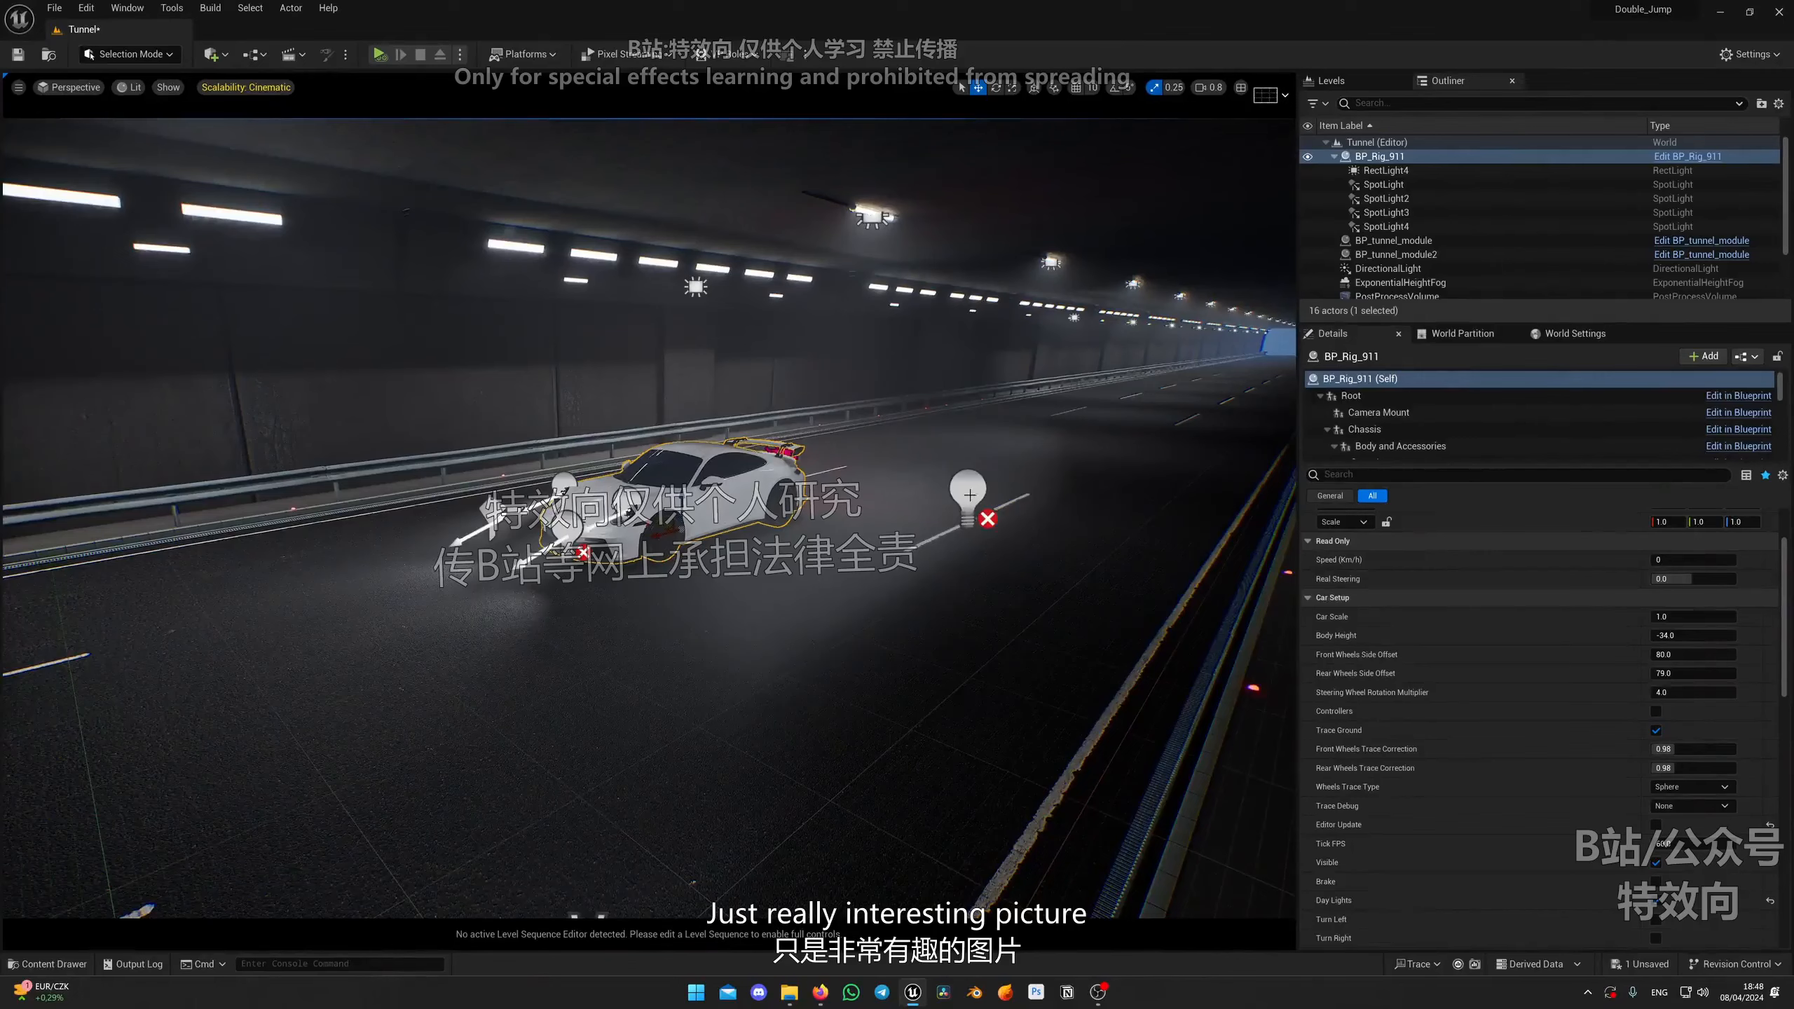
click(970, 495)
key(Delete)
Step: Frame the car from the front side and place a Cine Camera Actor at that view
key(w)
right_drag(975, 602, 1023, 666)
key(d)
key(w)
key(a)
key(s)
key(g)
key(w)
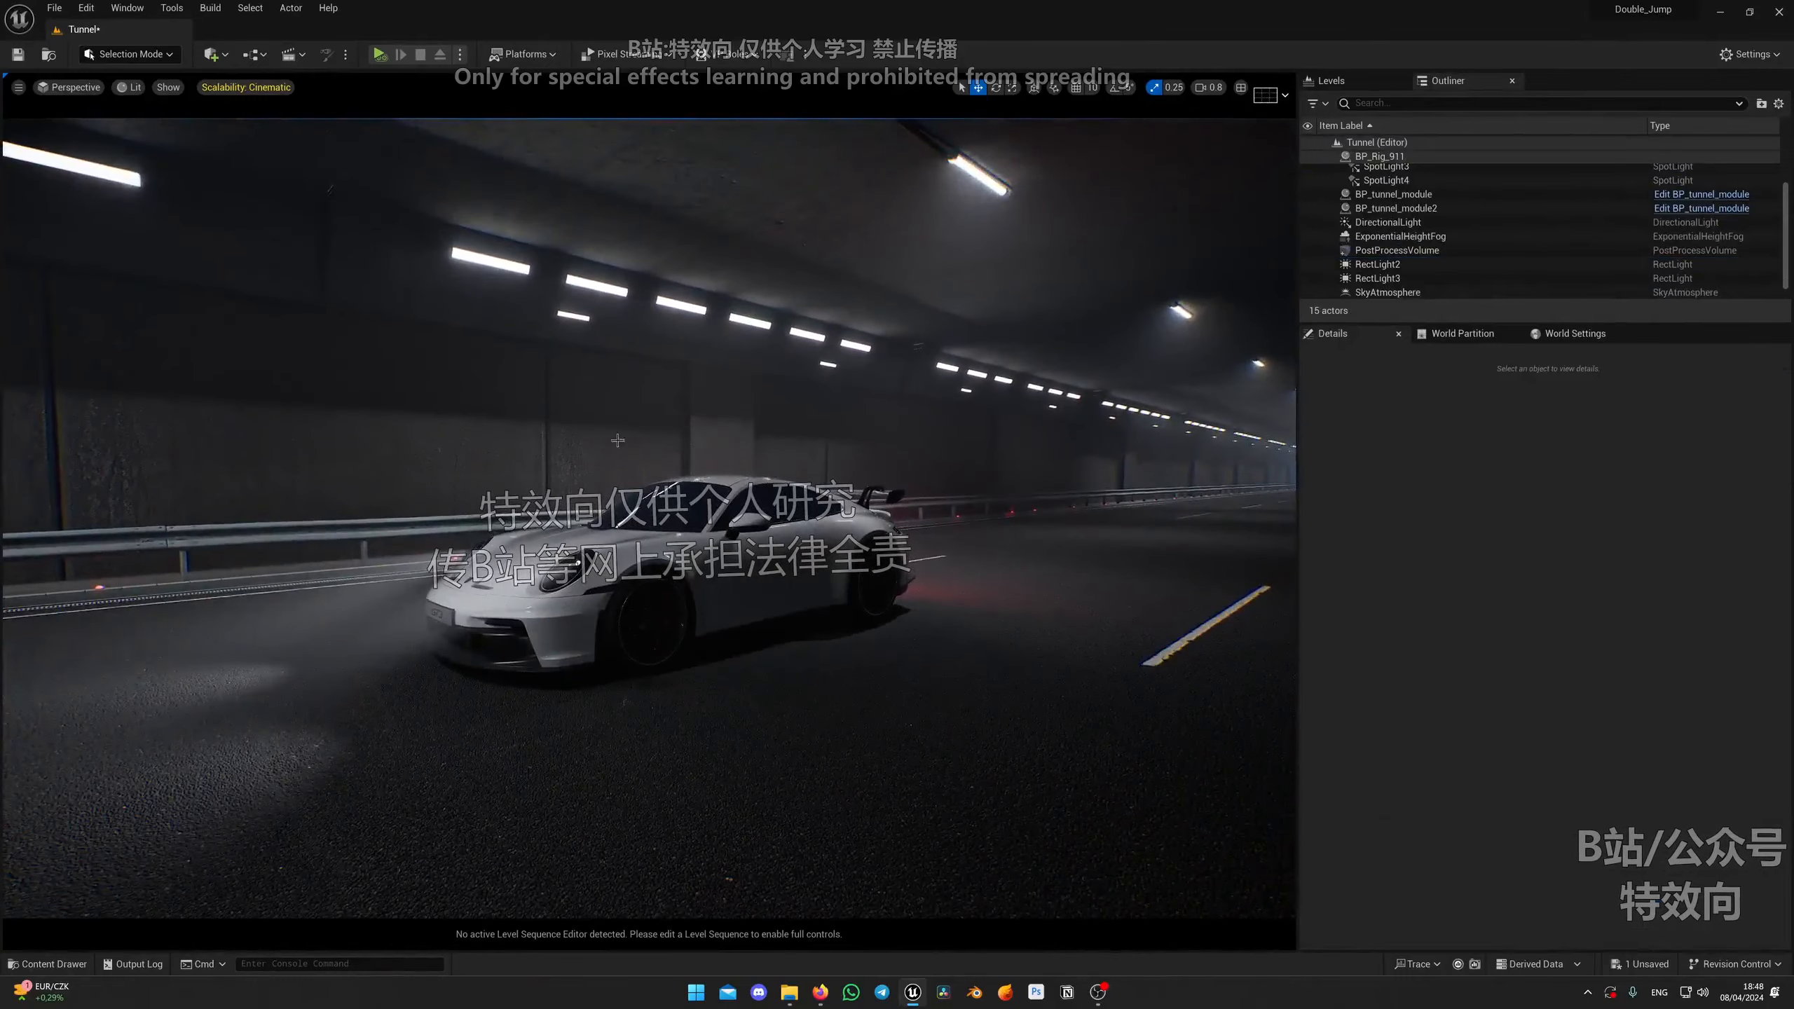
click(212, 54)
mouse_move(295, 204)
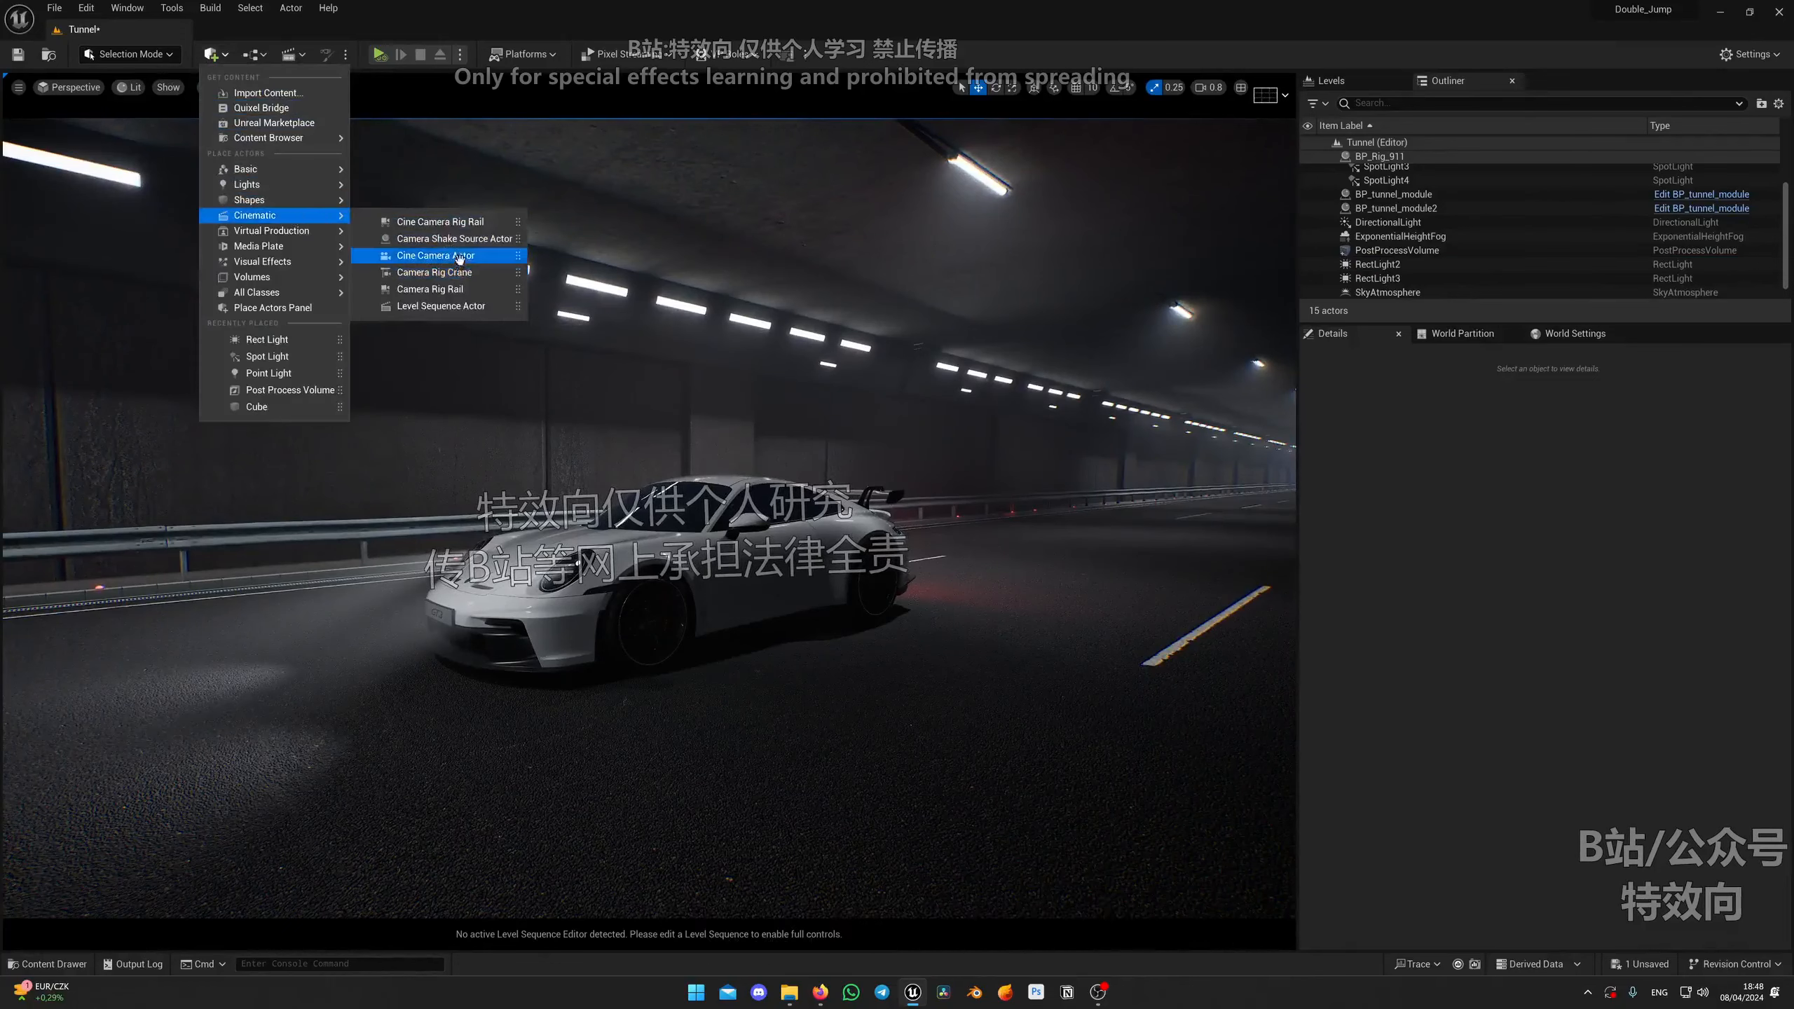
click(435, 255)
Step: Pilot the new cine camera and set its manual focus distance by picking a point on the car
click(71, 87)
click(141, 246)
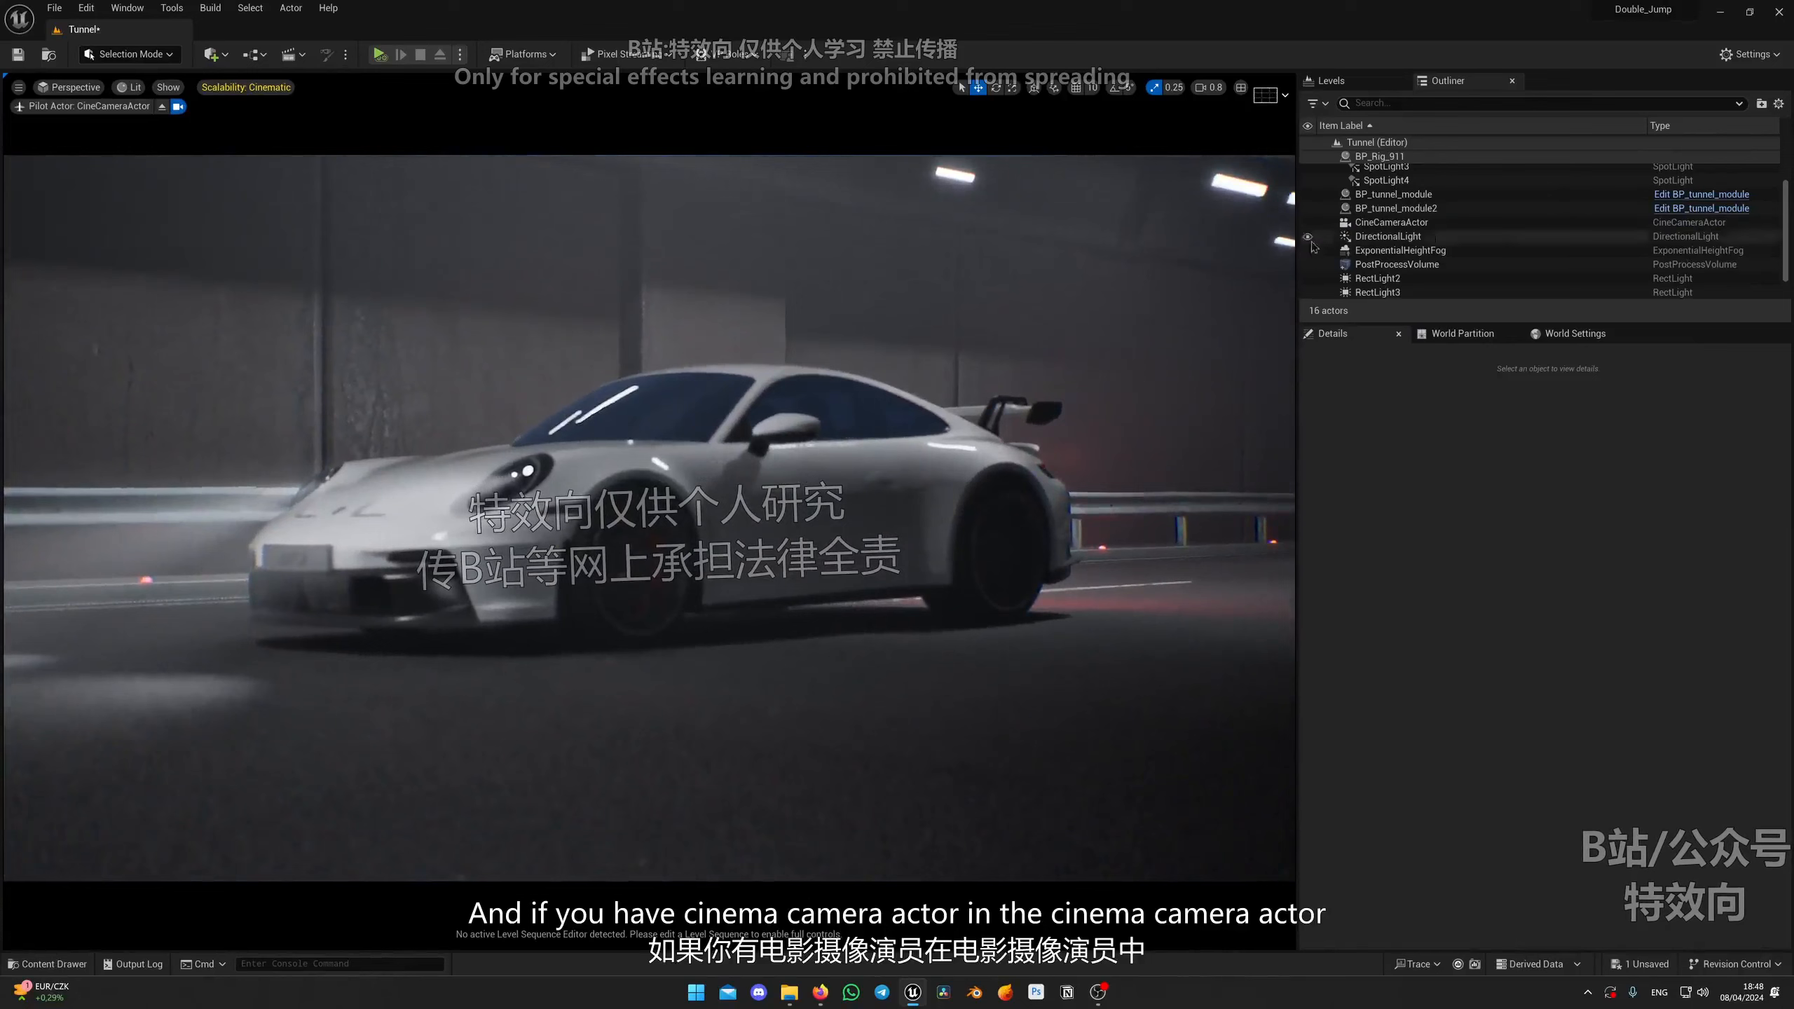
click(1399, 223)
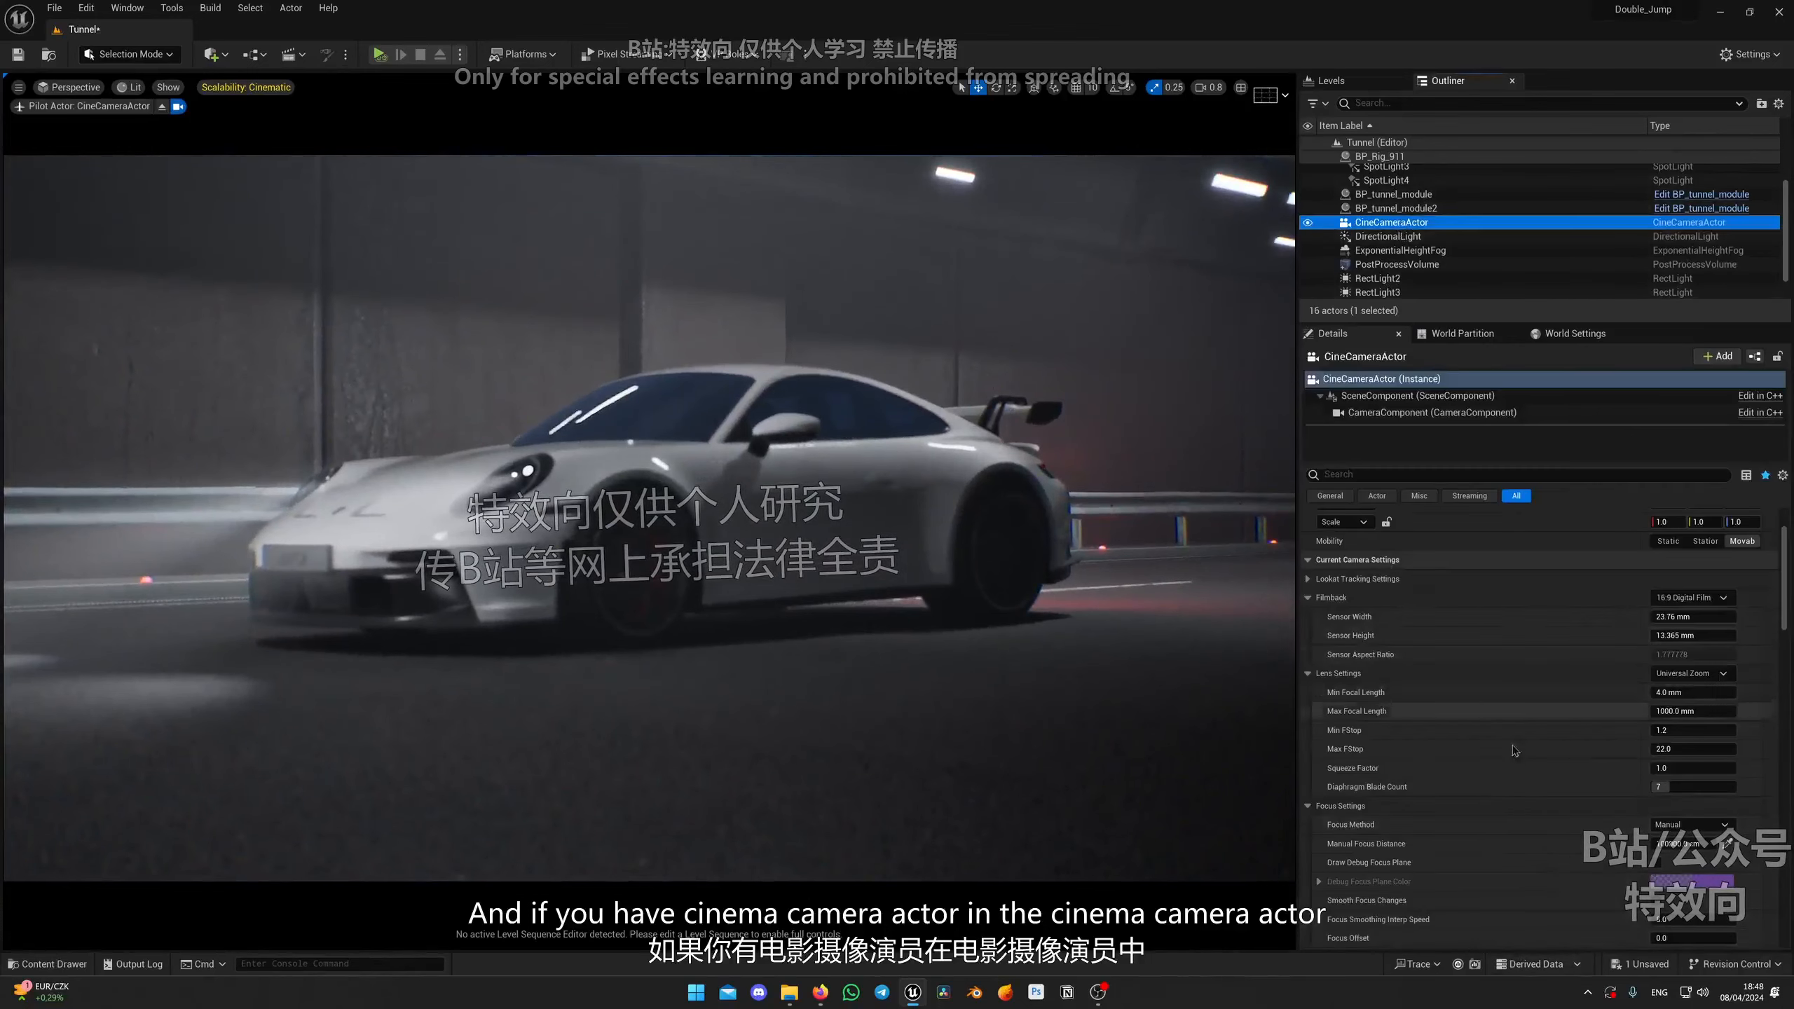
scroll(1356, 718, down, 10)
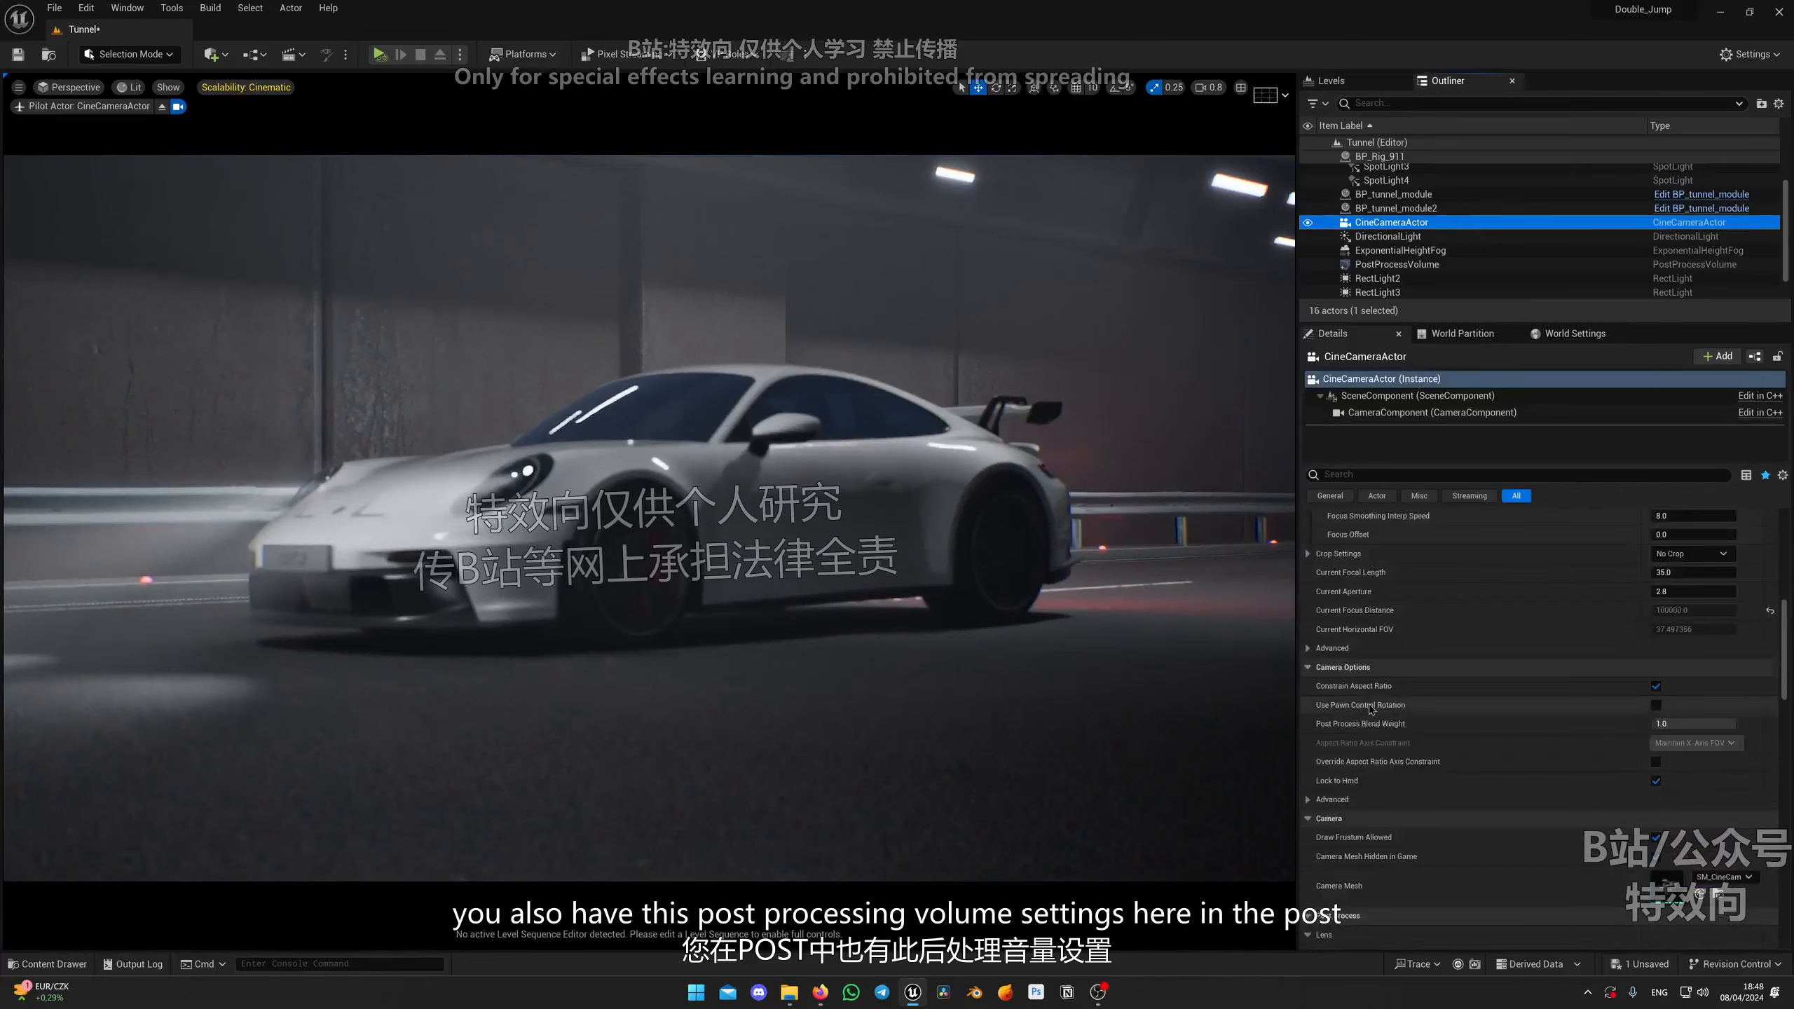
scroll(1395, 748, down, 5)
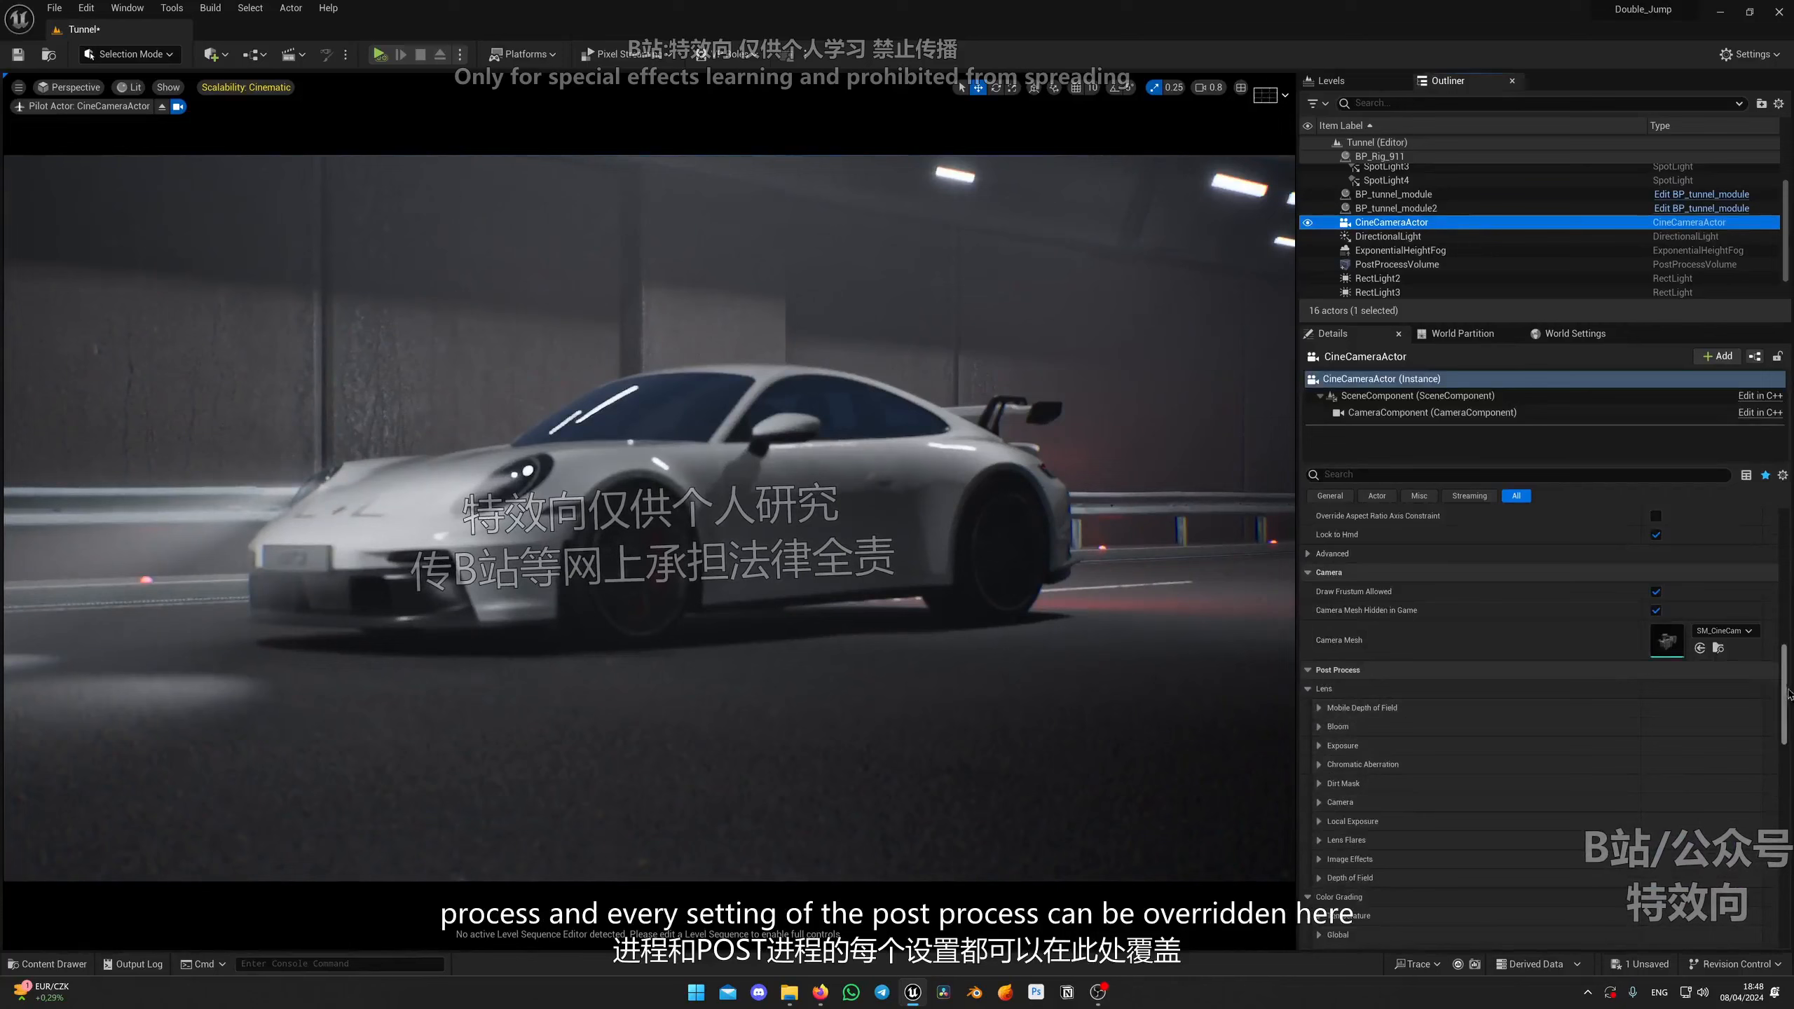
scroll(1788, 695, down, 3)
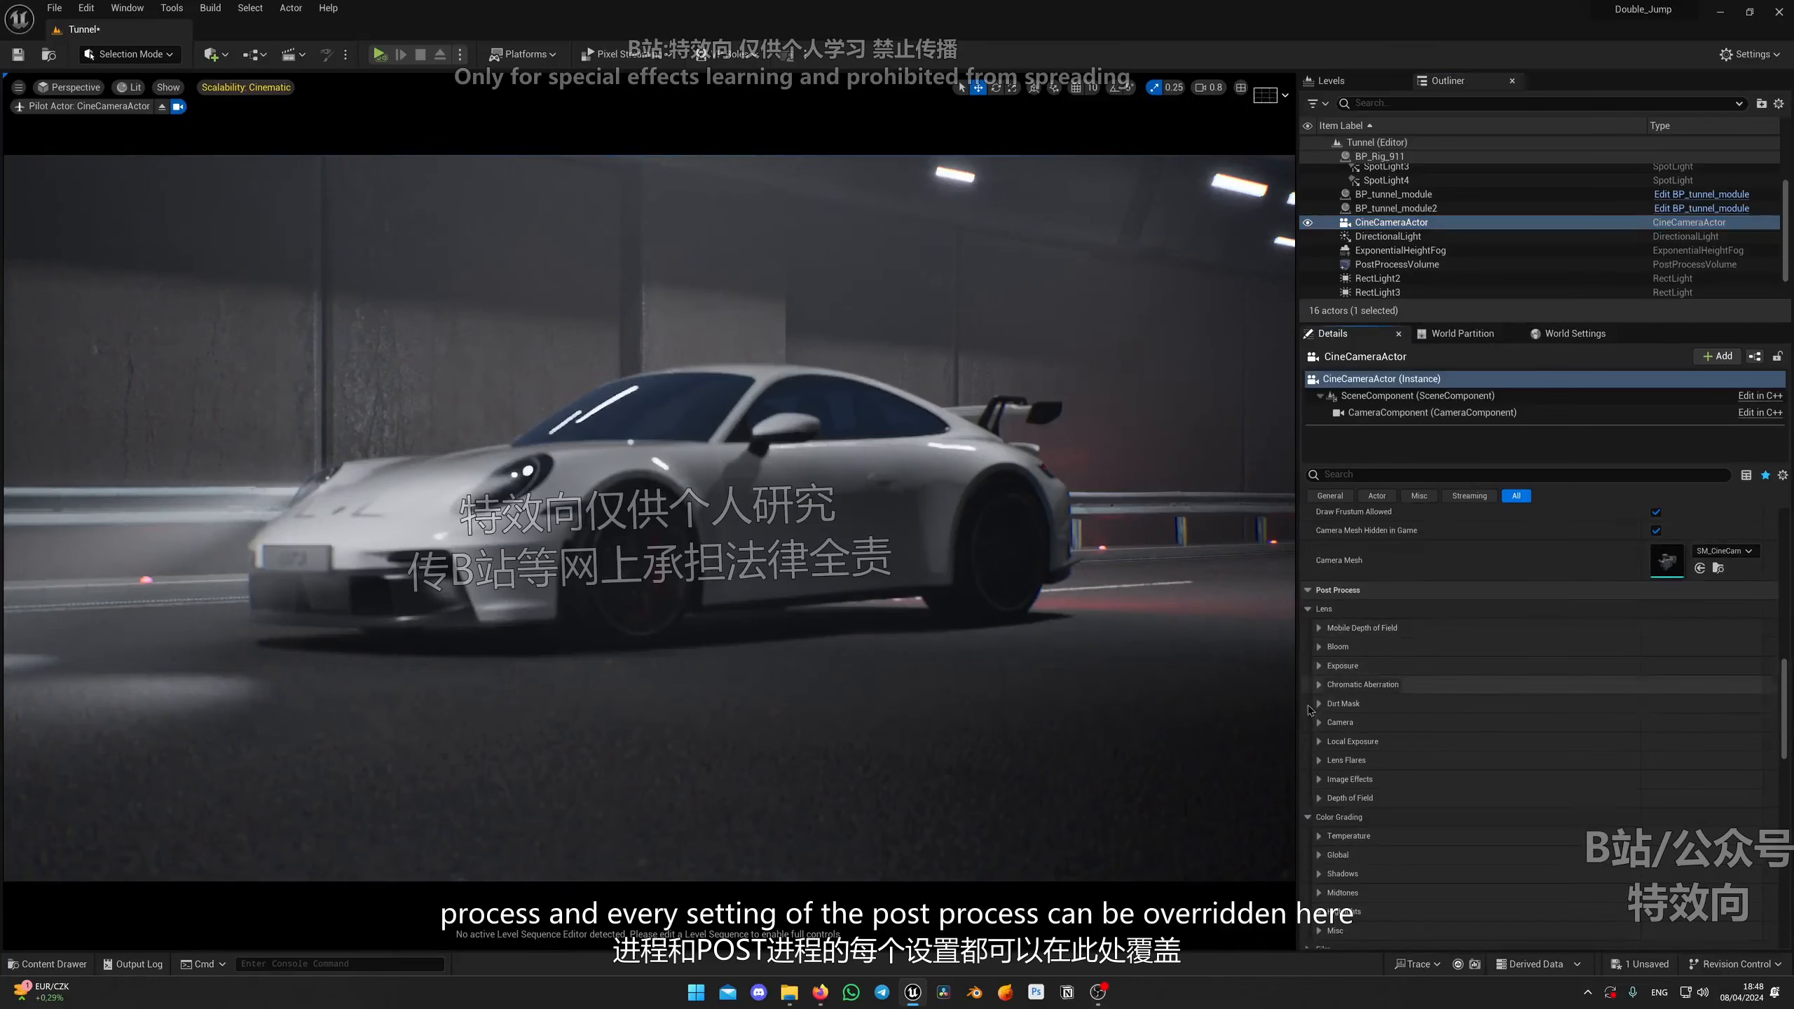
scroll(1486, 695, up, 10)
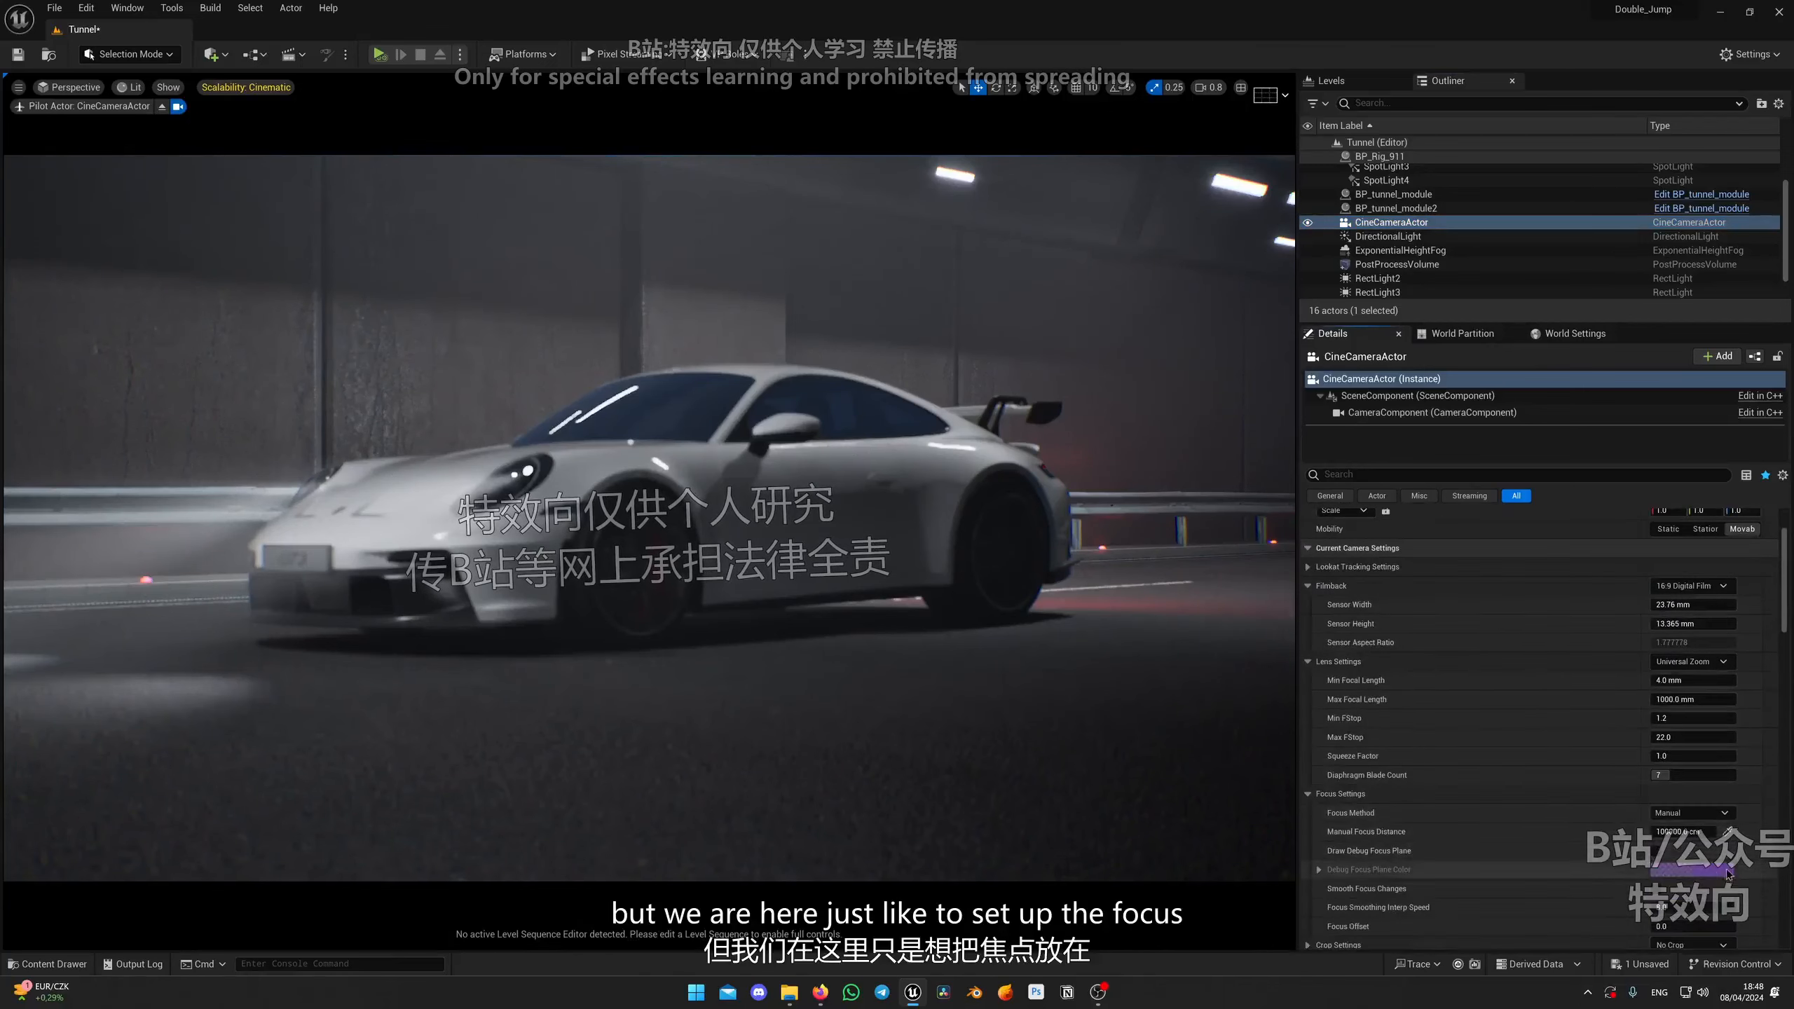
click(1728, 839)
click(606, 510)
Step: Increase the headlamp spot light's source radius to about 31.7
right_drag(902, 661, 743, 565)
click(716, 443)
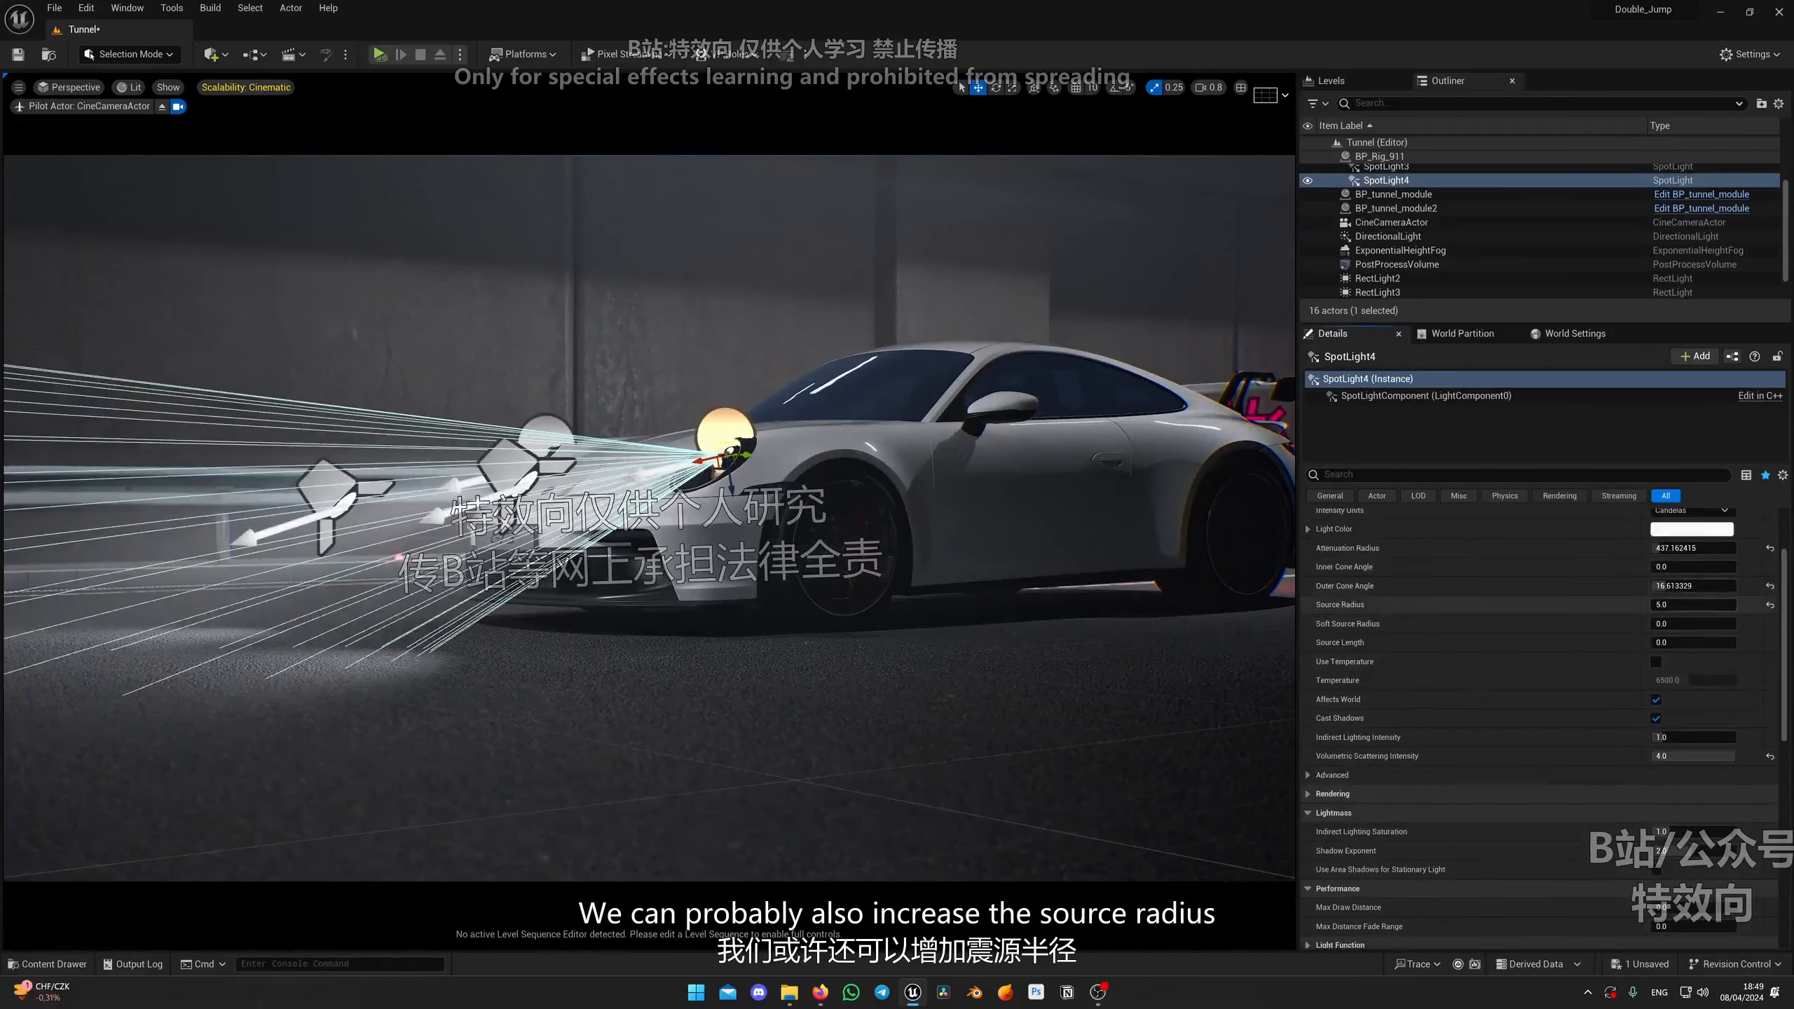
drag(1692, 604, 1717, 604)
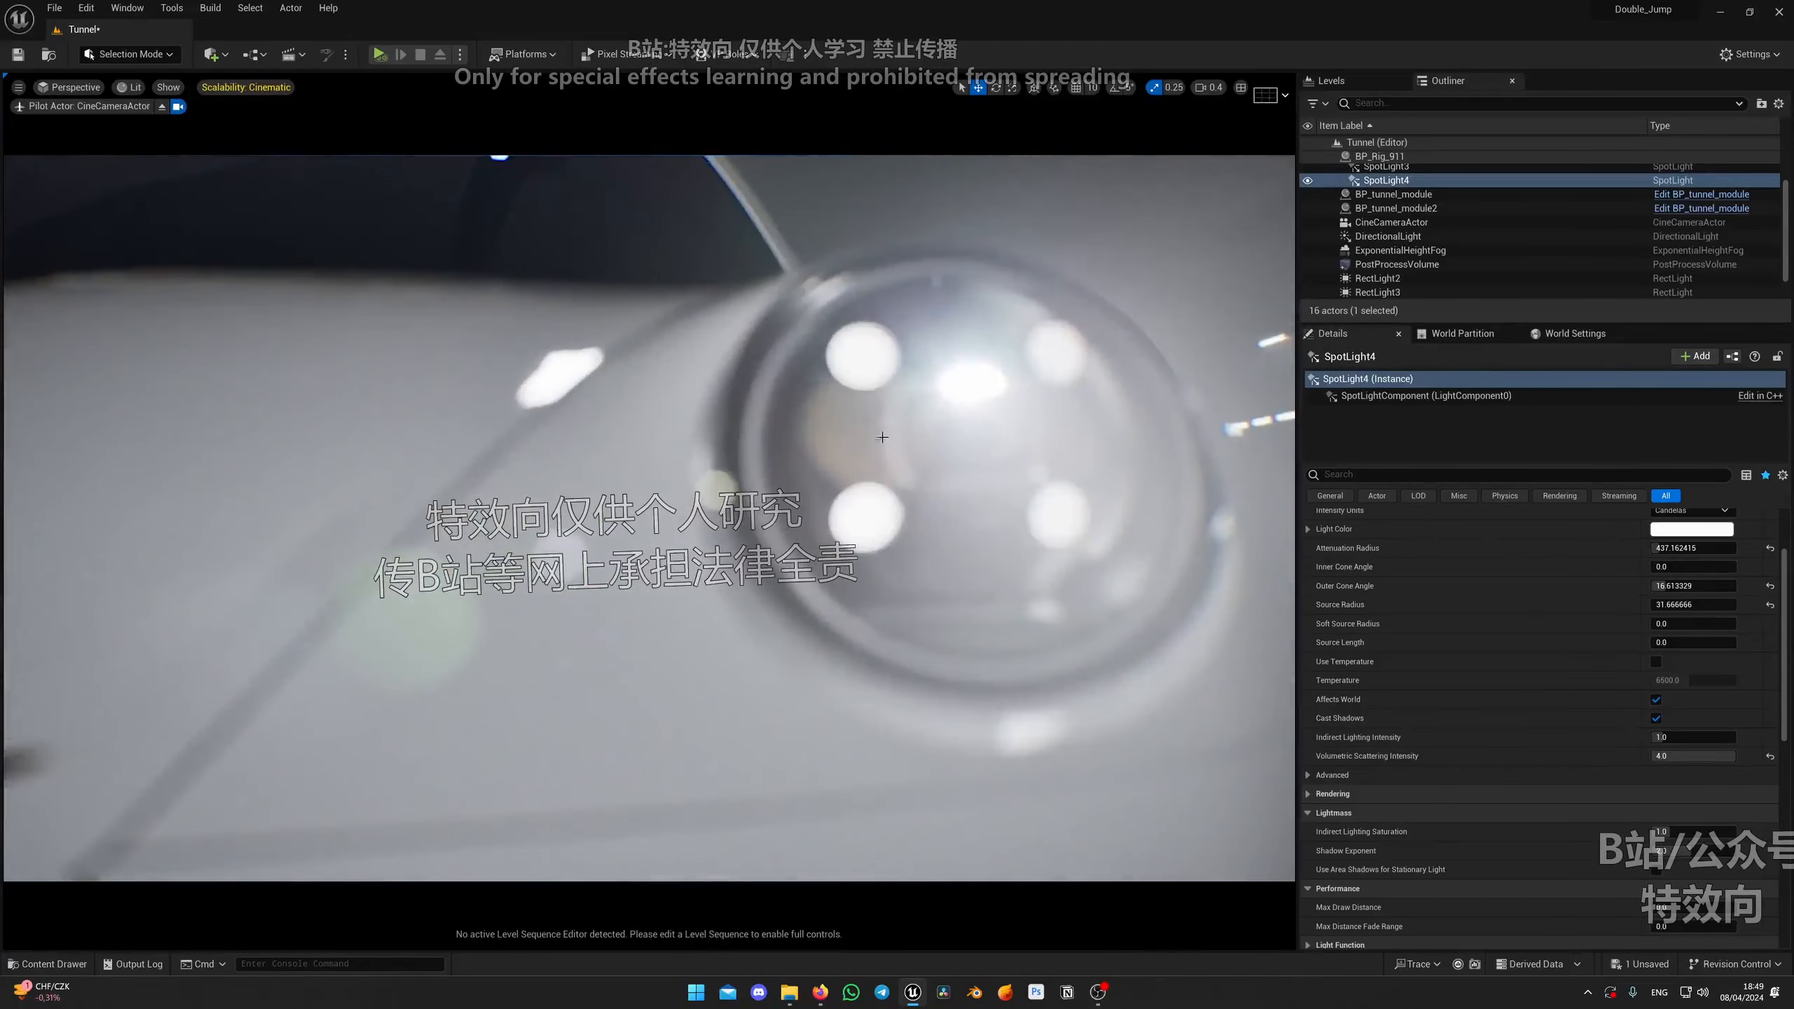
Step: Adjust the cine camera's framing and stop piloting it
scroll(825, 571, down, 2)
right_drag(825, 571, 976, 527)
scroll(770, 526, up, 3)
click(162, 106)
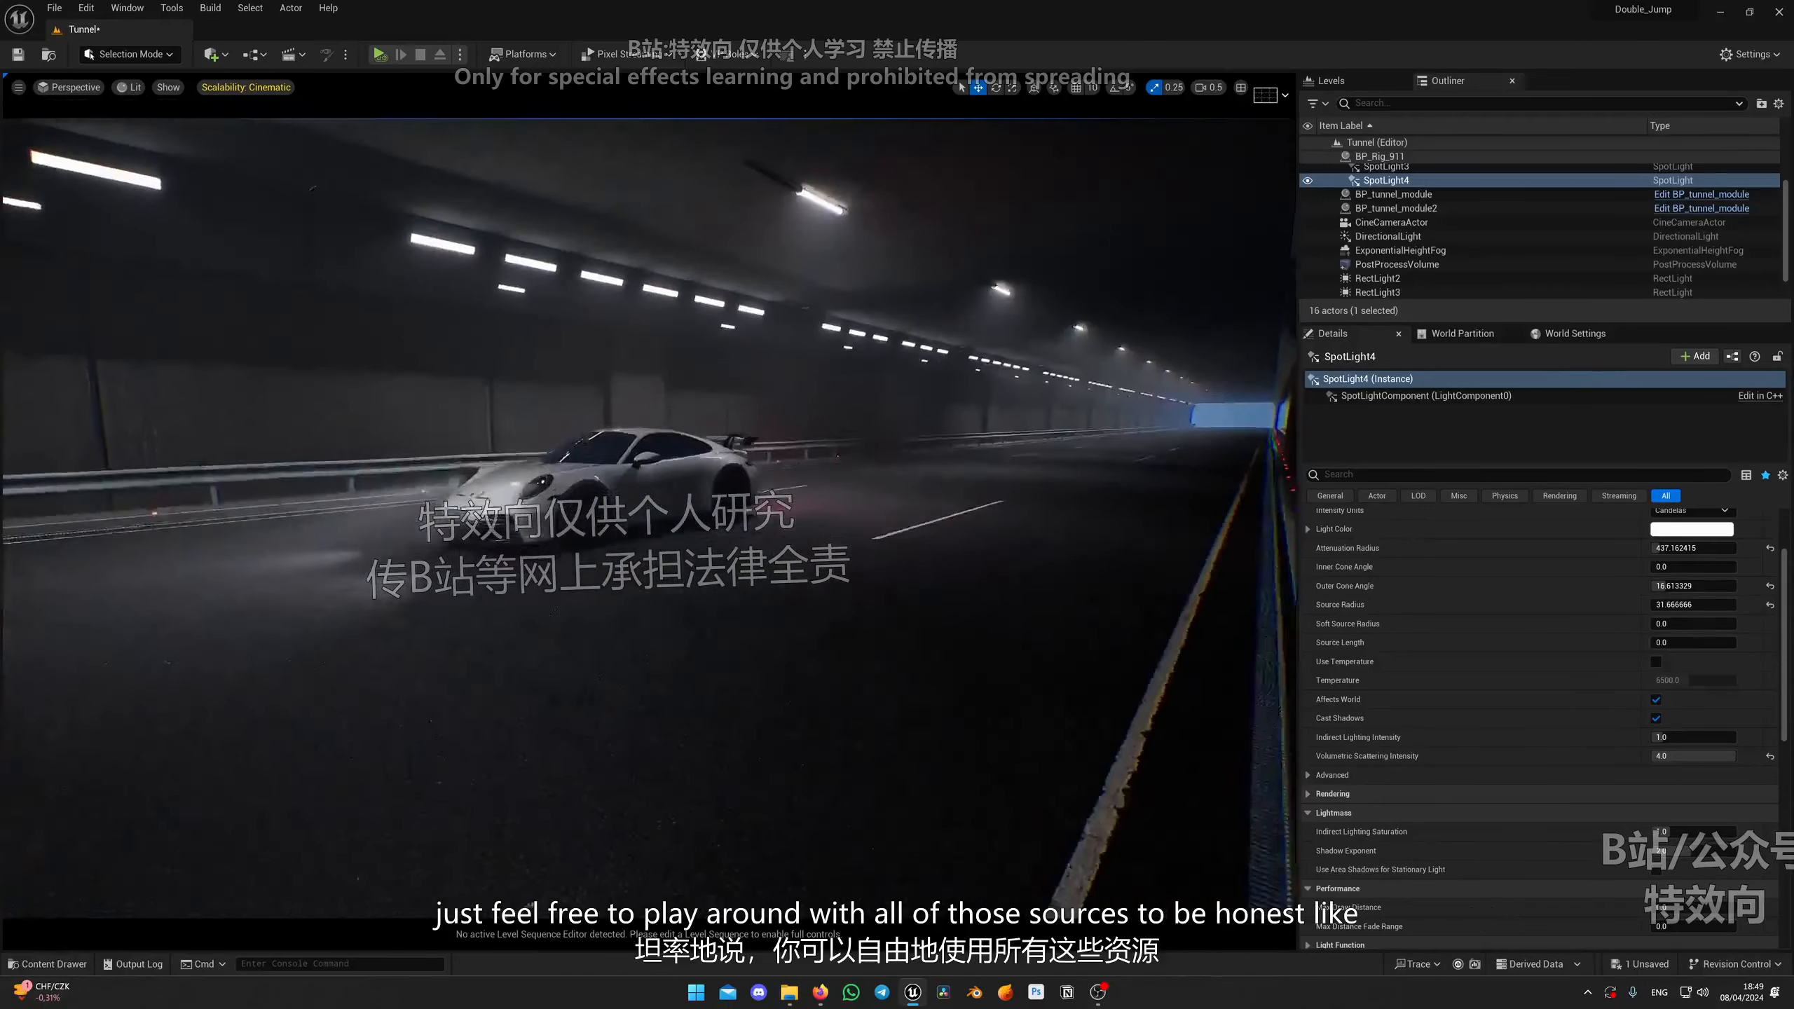
Step: Add a point light to the tunnel scene
scroll(544, 455, up, 2)
right_drag(635, 452, 262, 448)
click(211, 53)
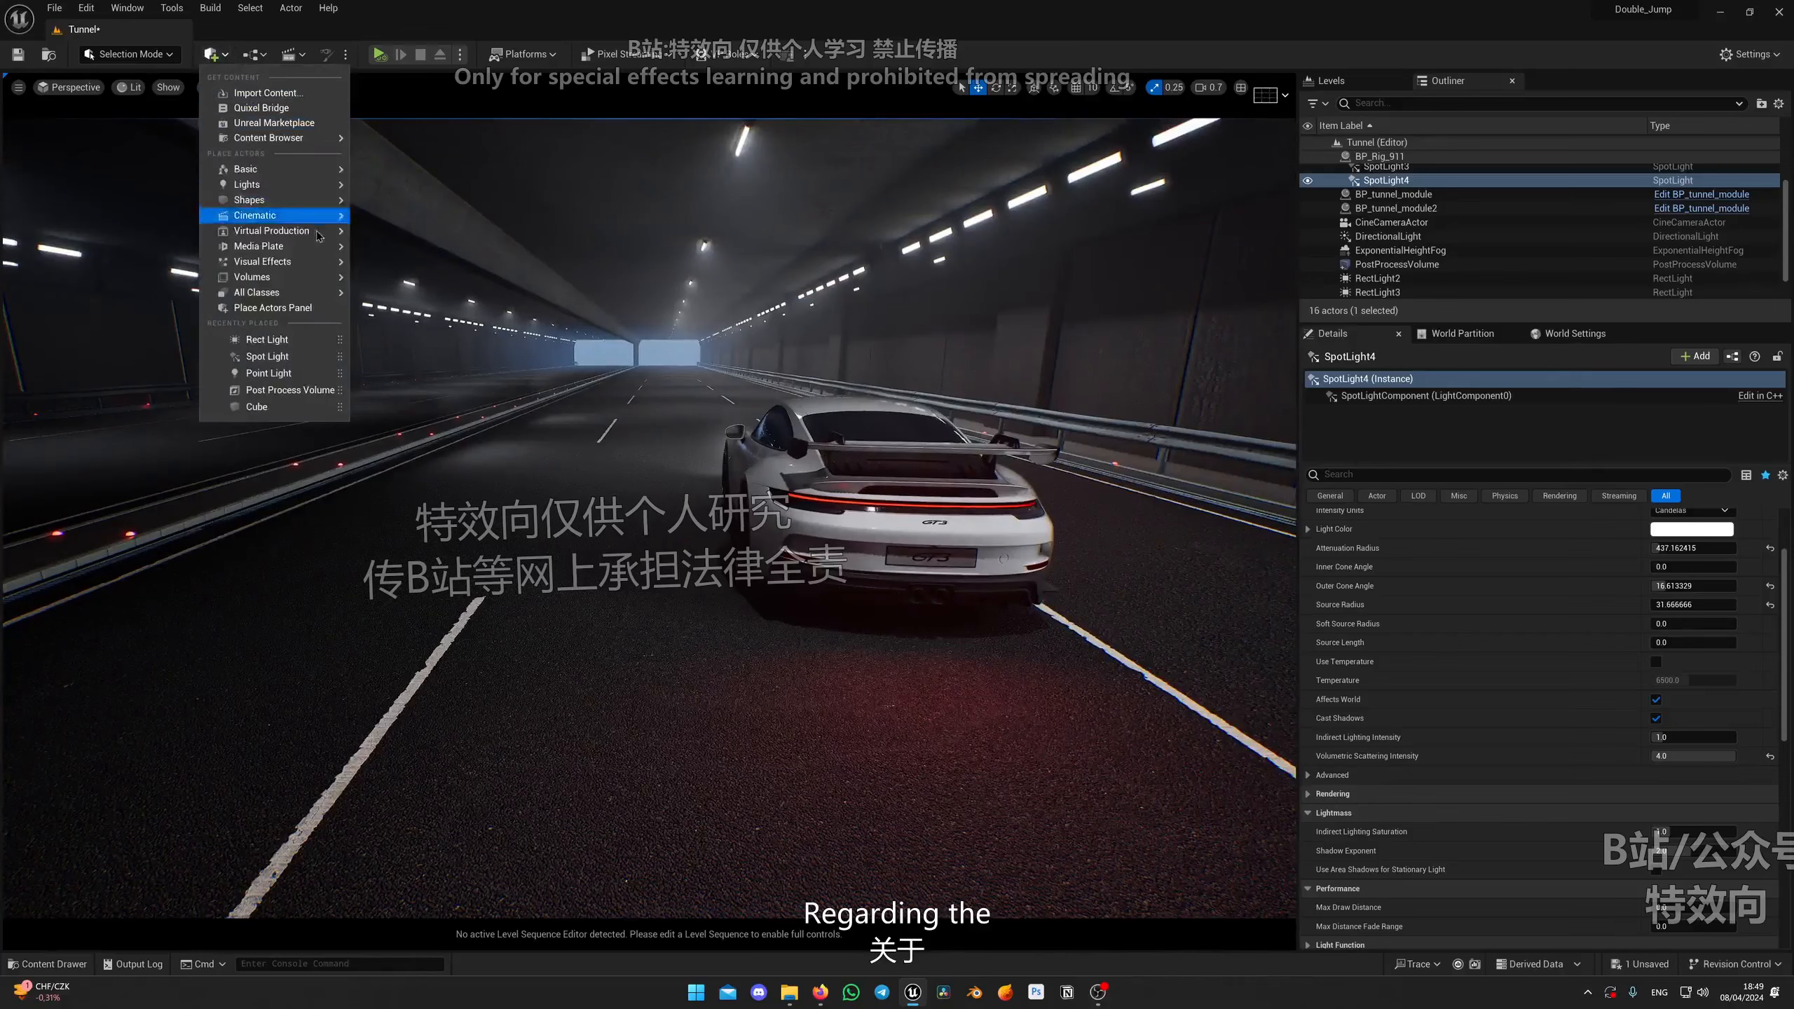
mouse_move(297, 190)
click(421, 207)
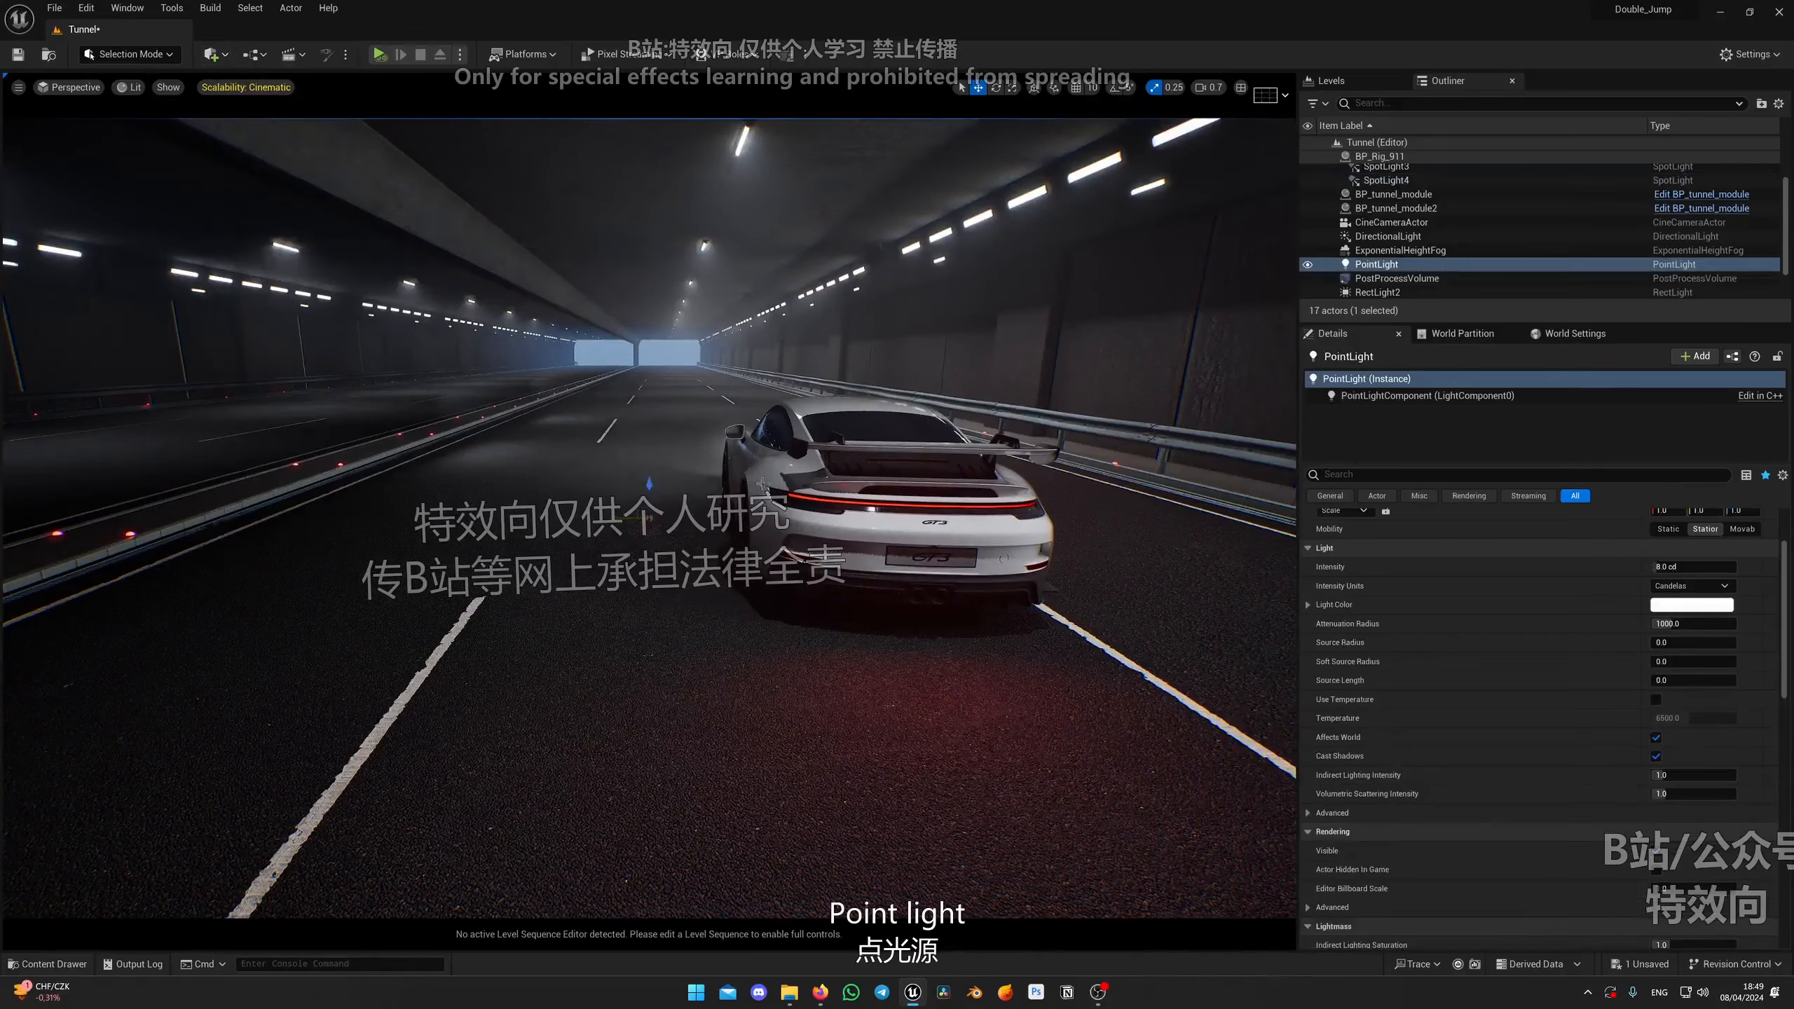
Step: Raise the point light up toward the tunnel ceiling above the road
drag(647, 492, 647, 282)
key(g)
mouse_move(647, 282)
right_down()
mouse_move(763, 346)
mouse_move(663, 289)
right_up()
drag(656, 198, 656, 152)
right_drag(656, 152, 745, 101)
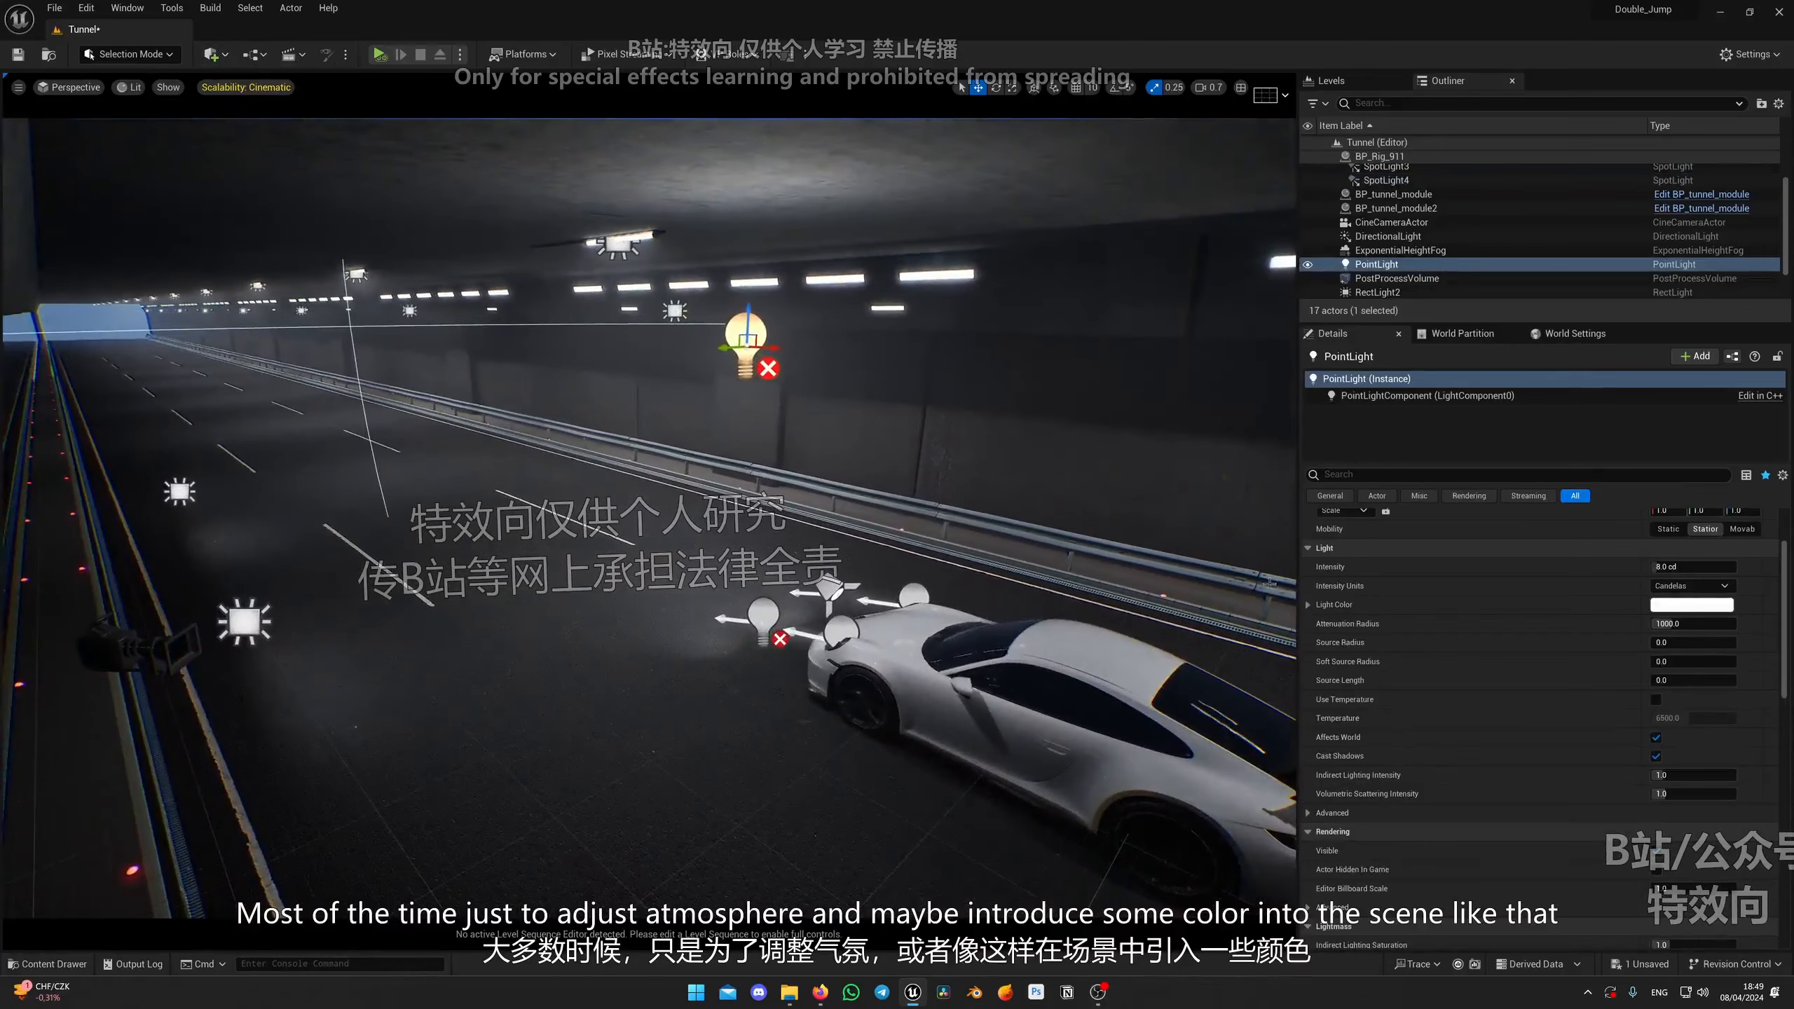
Step: Set the point light's color to a pale cyan blue
click(1692, 604)
click(1455, 716)
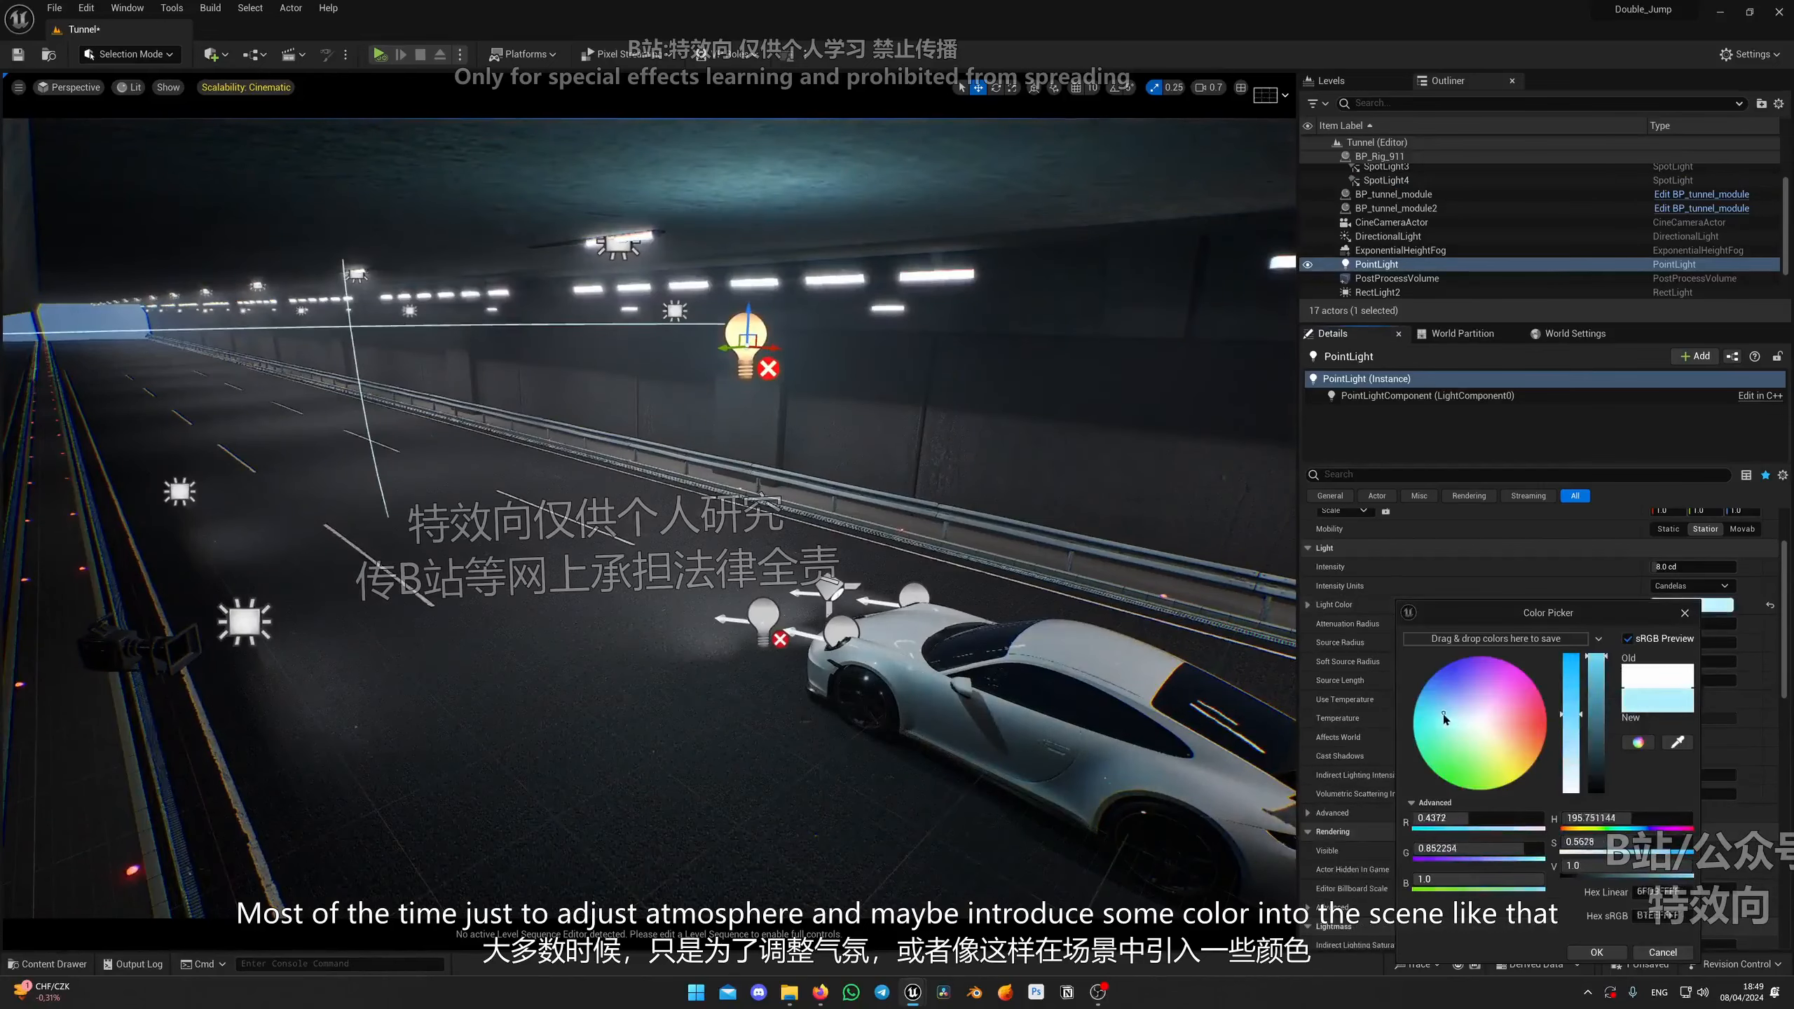
drag(1444, 719, 1446, 720)
click(1589, 949)
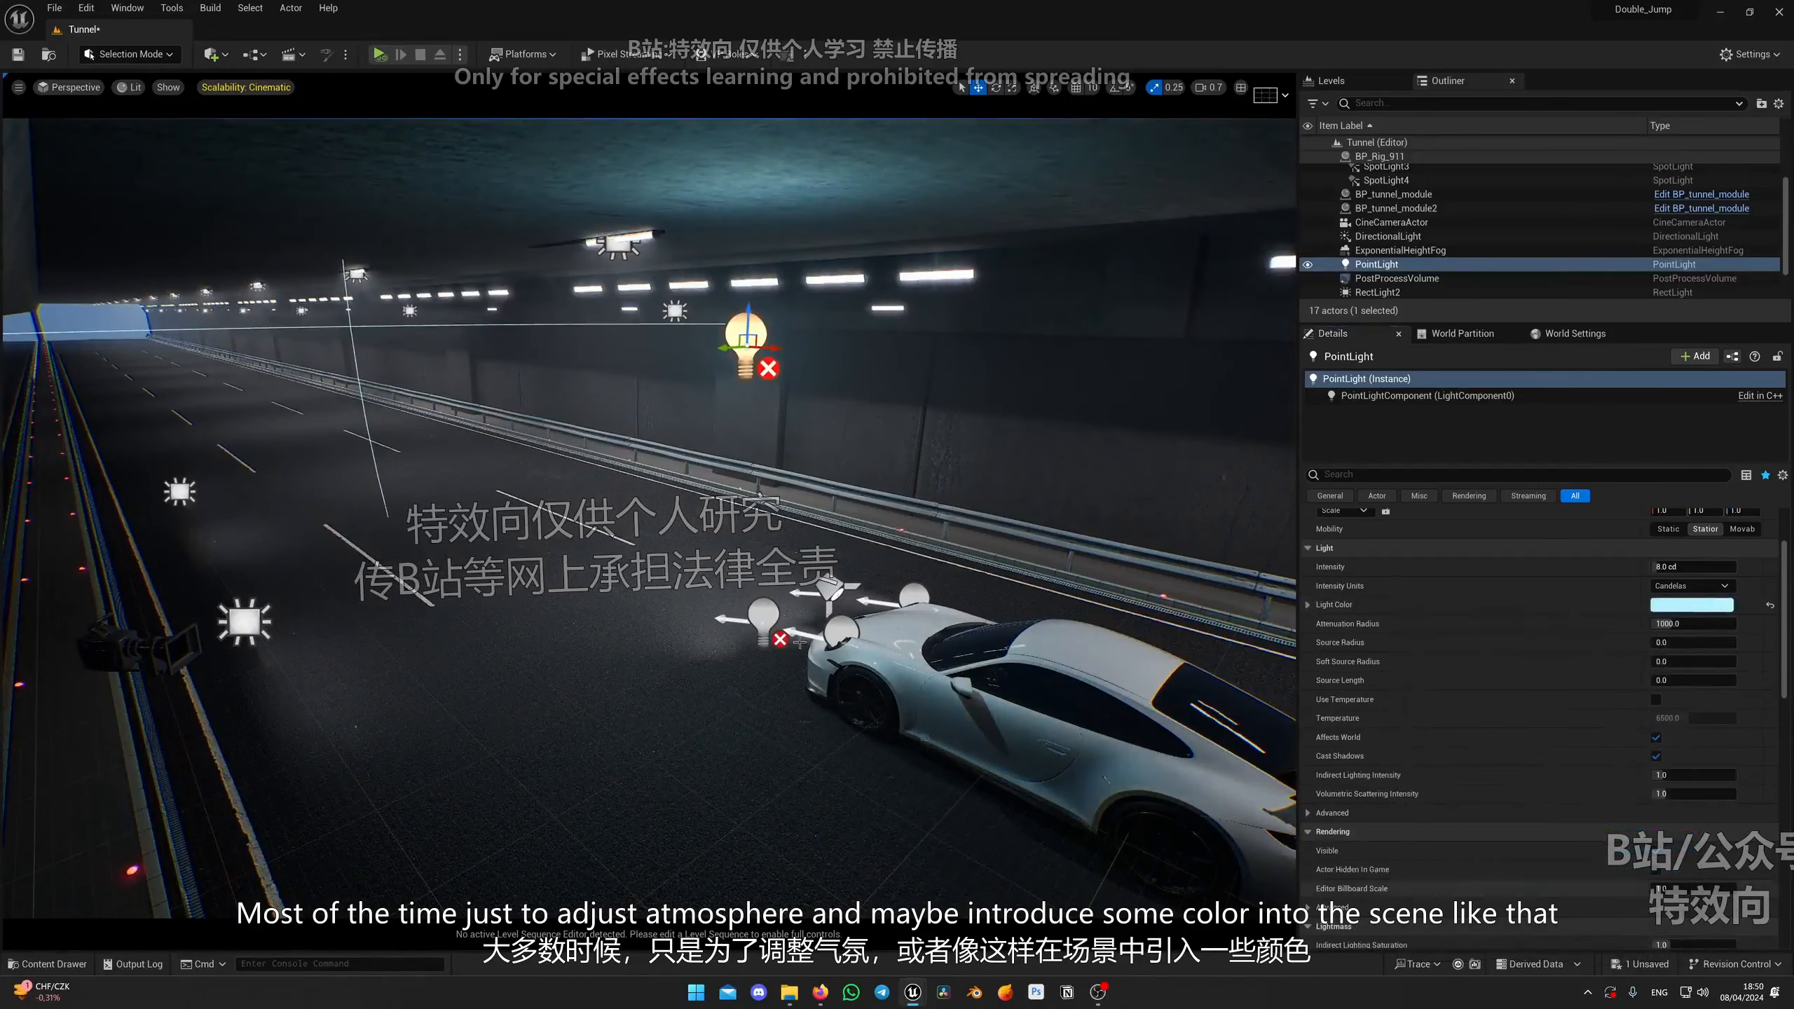
Step: Review the scene's lighting through the cine camera, then stop piloting it
right_drag(897, 537, 1116, 608)
click(69, 89)
click(109, 246)
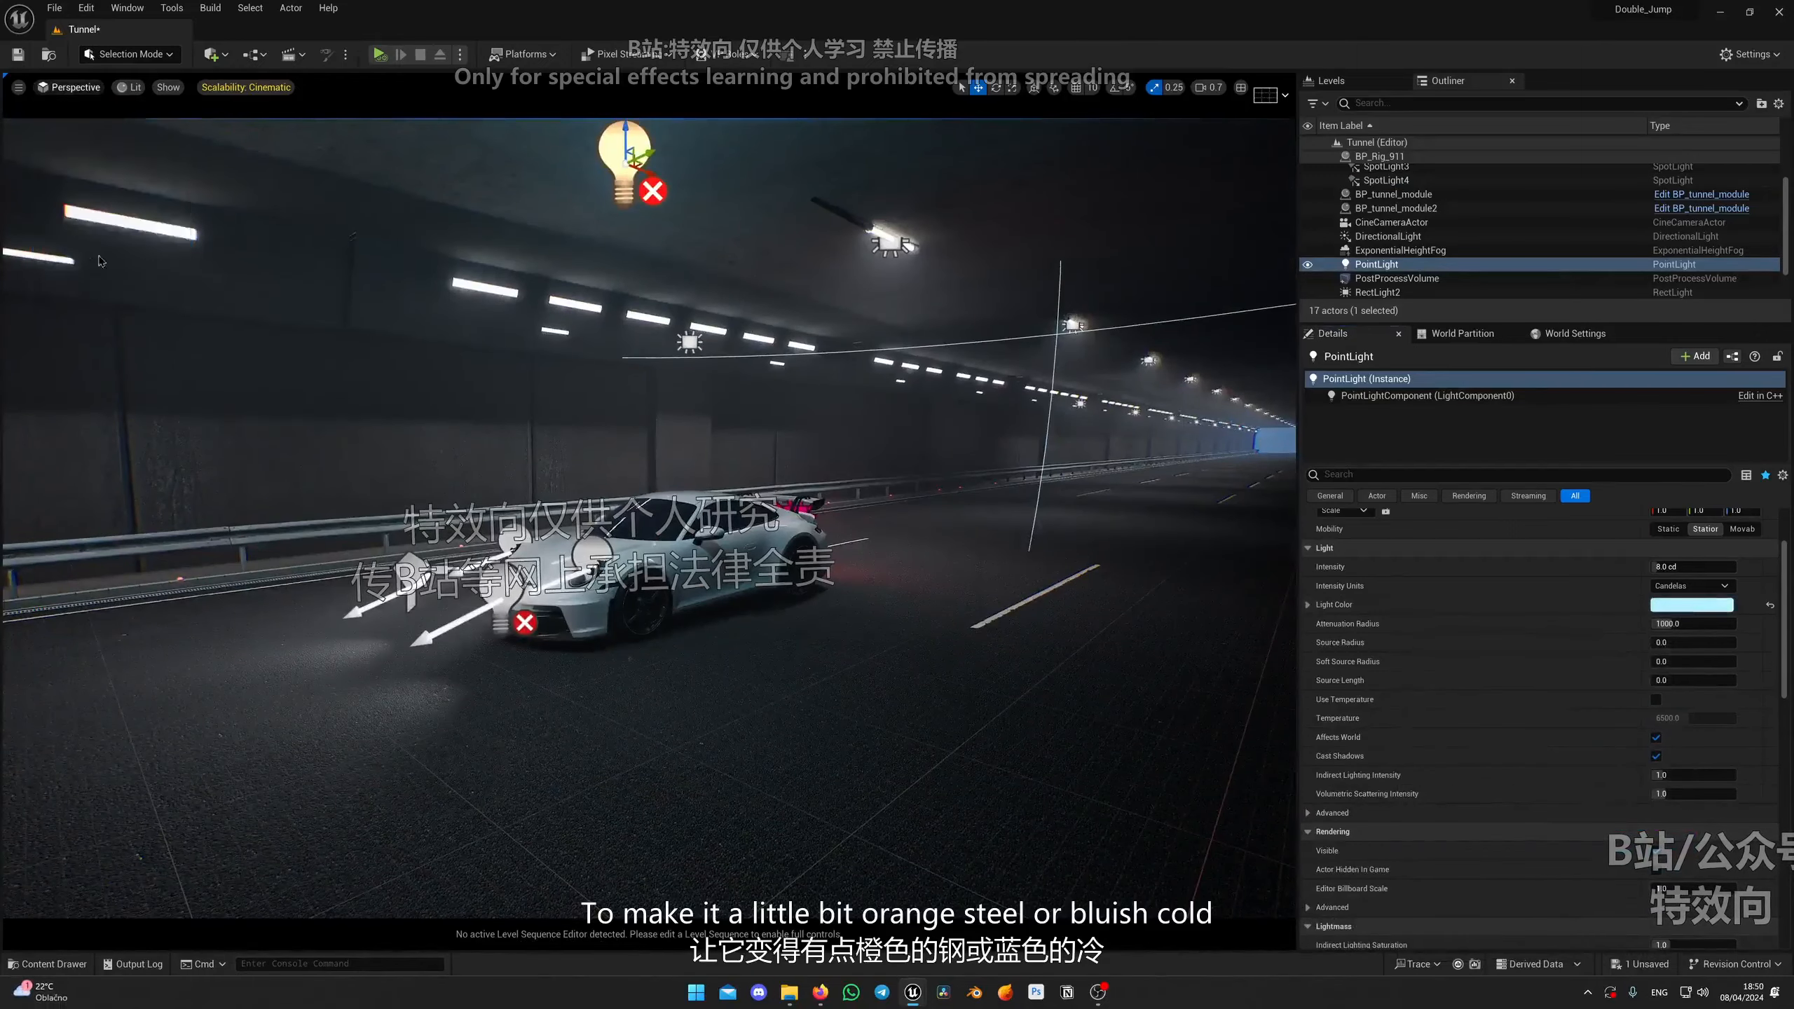
right_drag(909, 409, 978, 354)
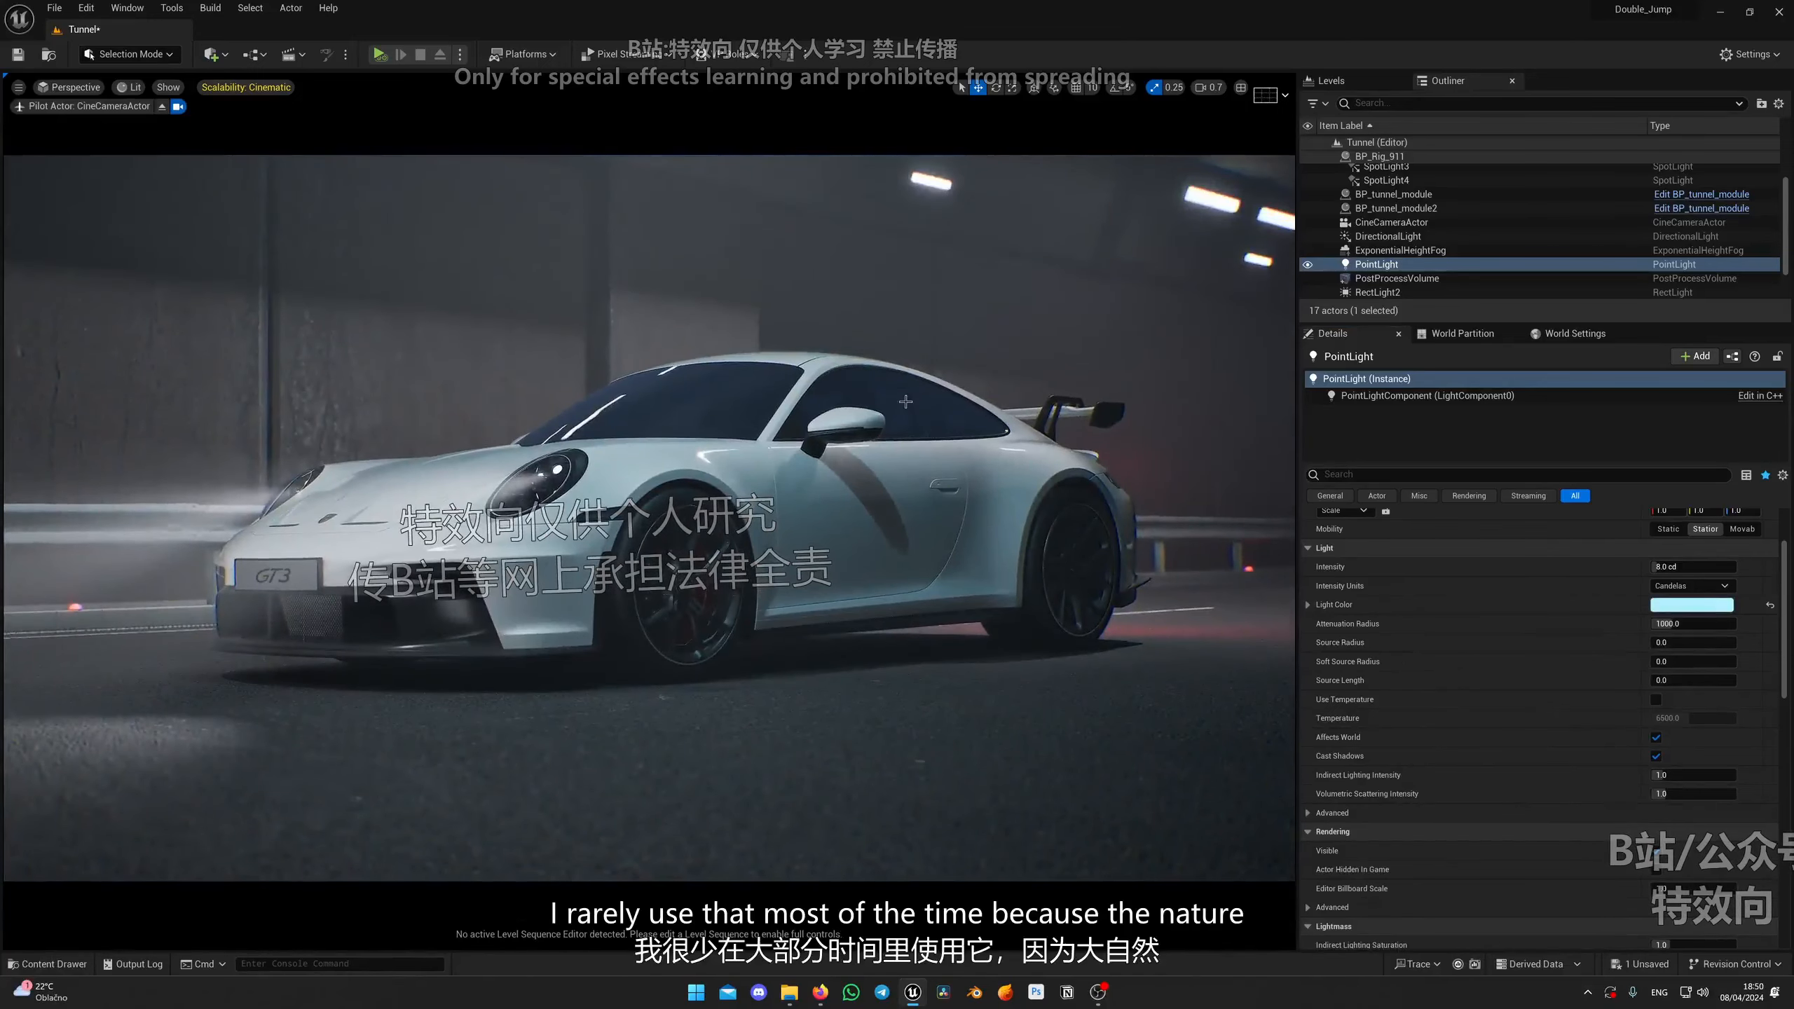
click(162, 106)
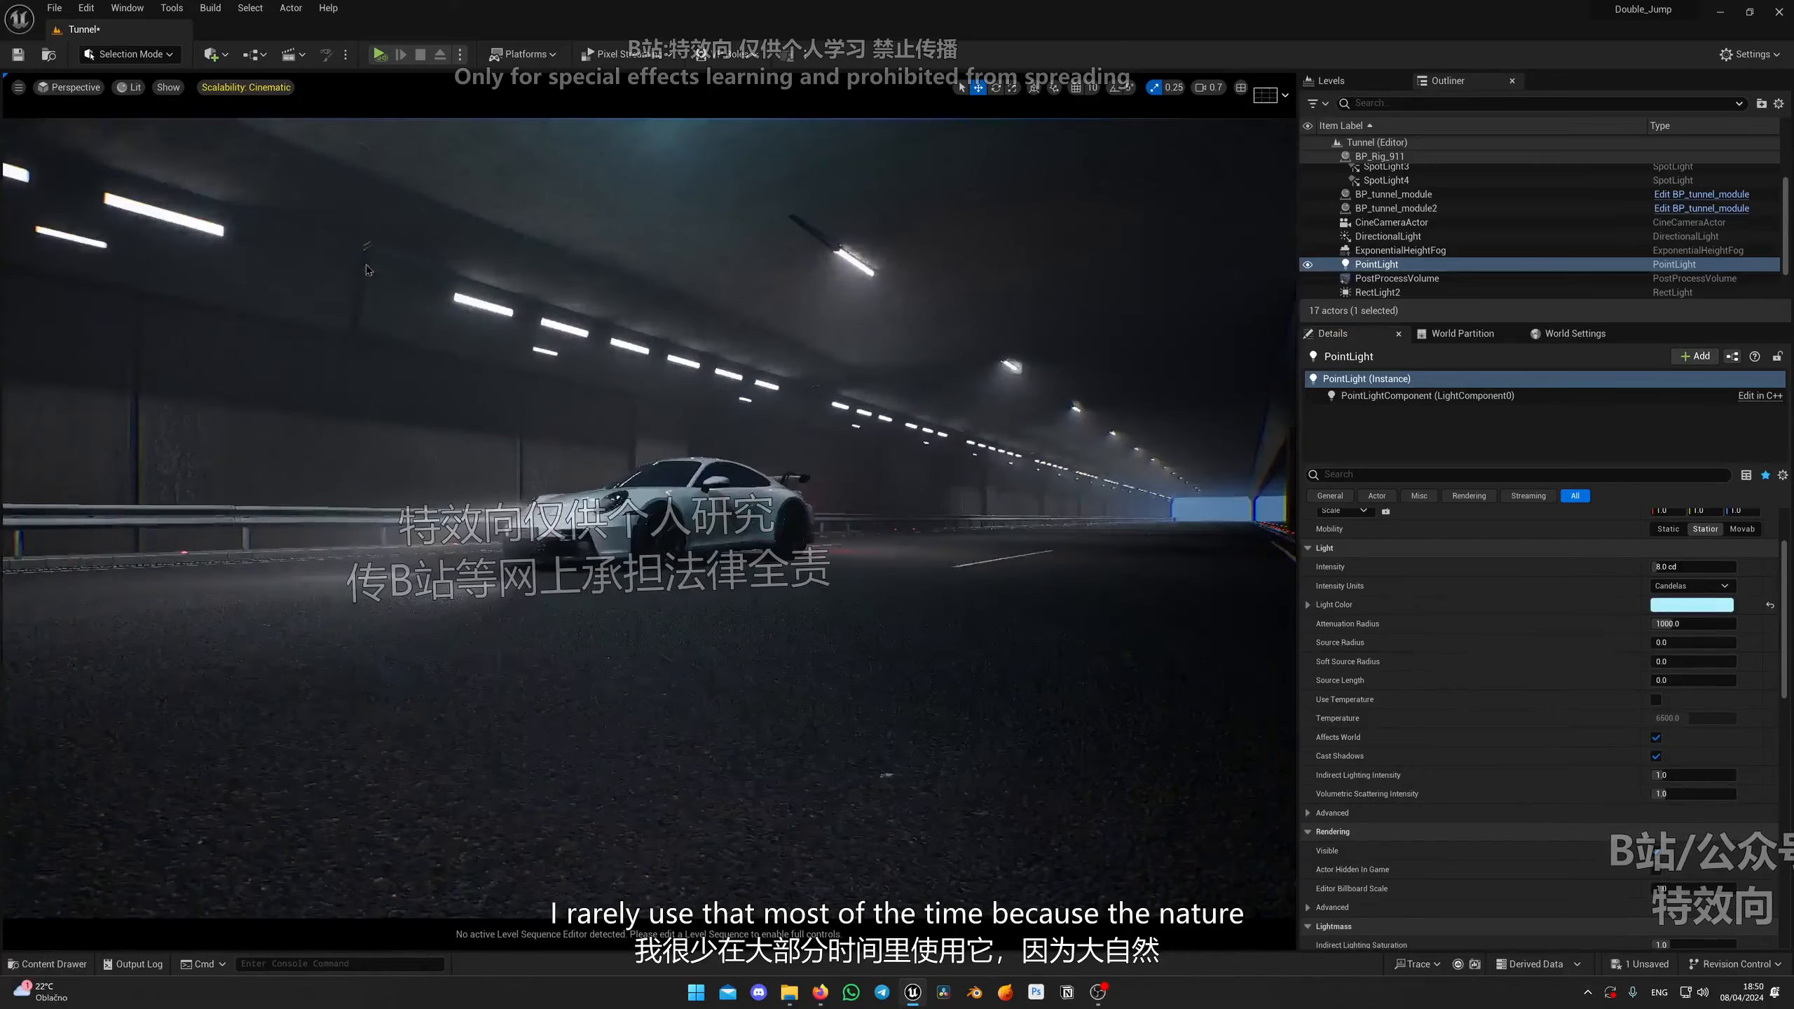
Step: Orbit around the car to inspect the lighting from its side
right_drag(707, 424, 621, 445)
key(d)
key(w)
right_drag(1159, 481, 1088, 510)
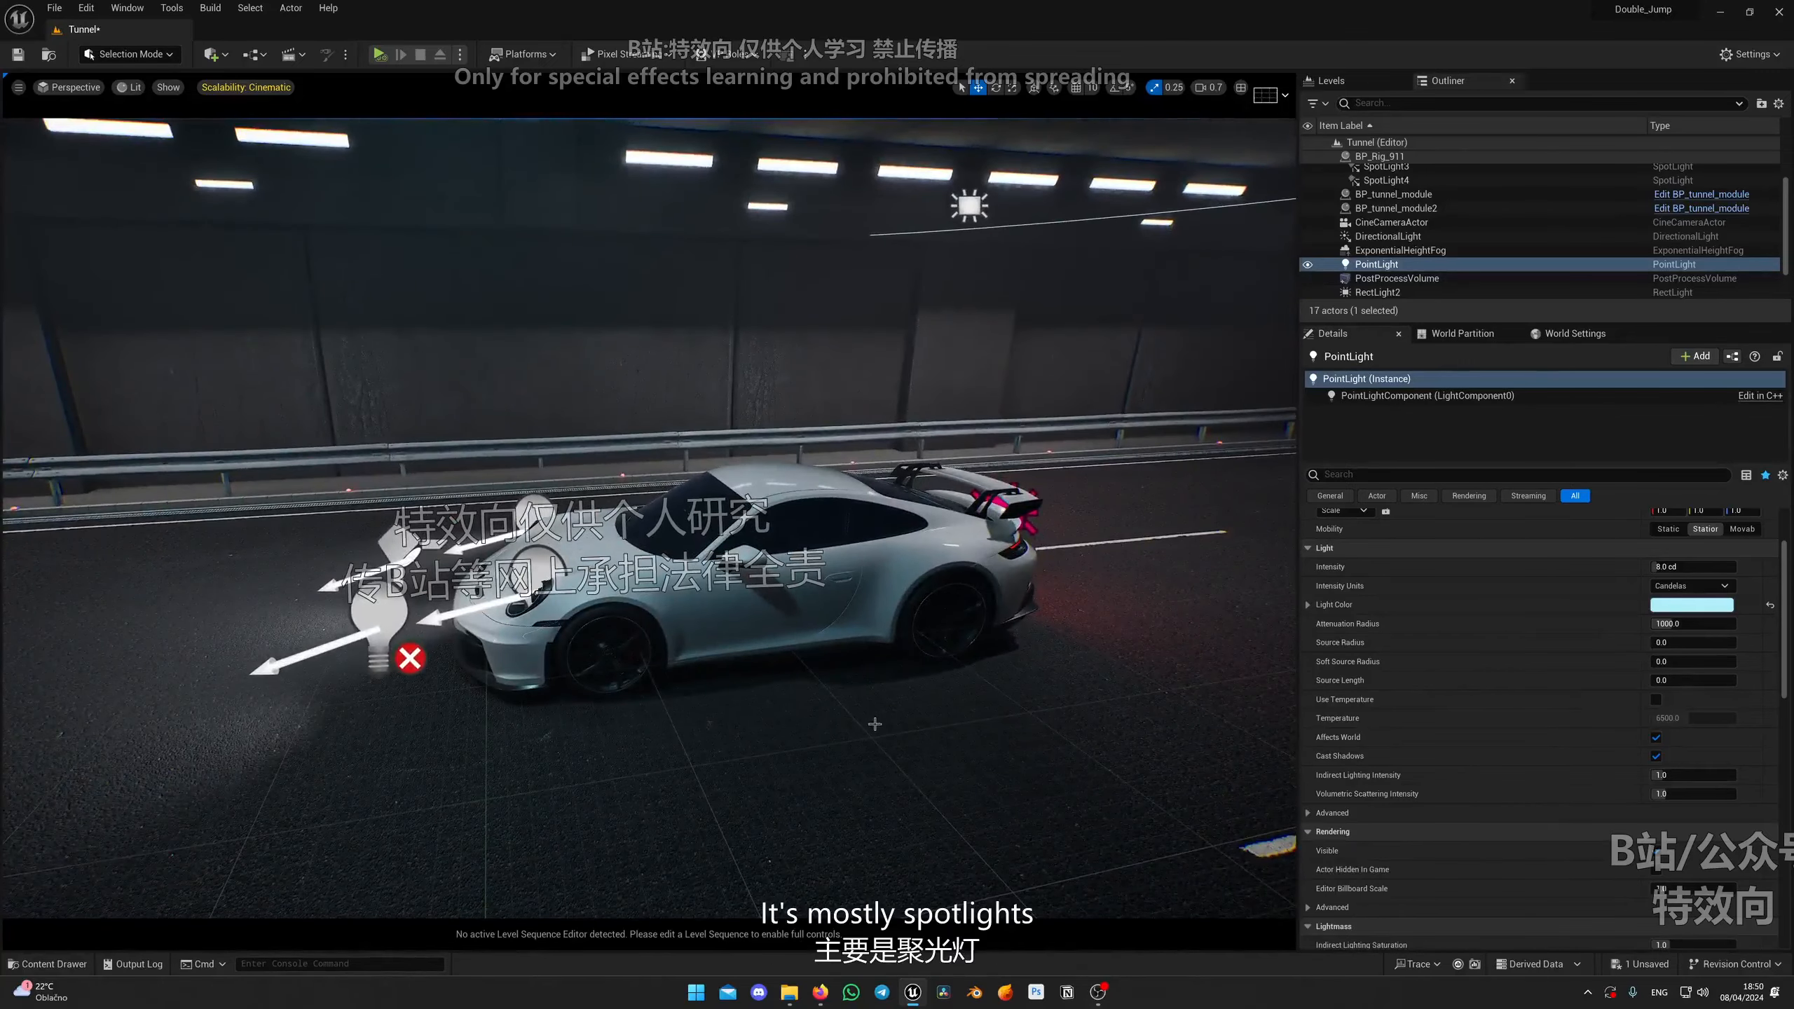
key(d)
right_drag(902, 586, 872, 591)
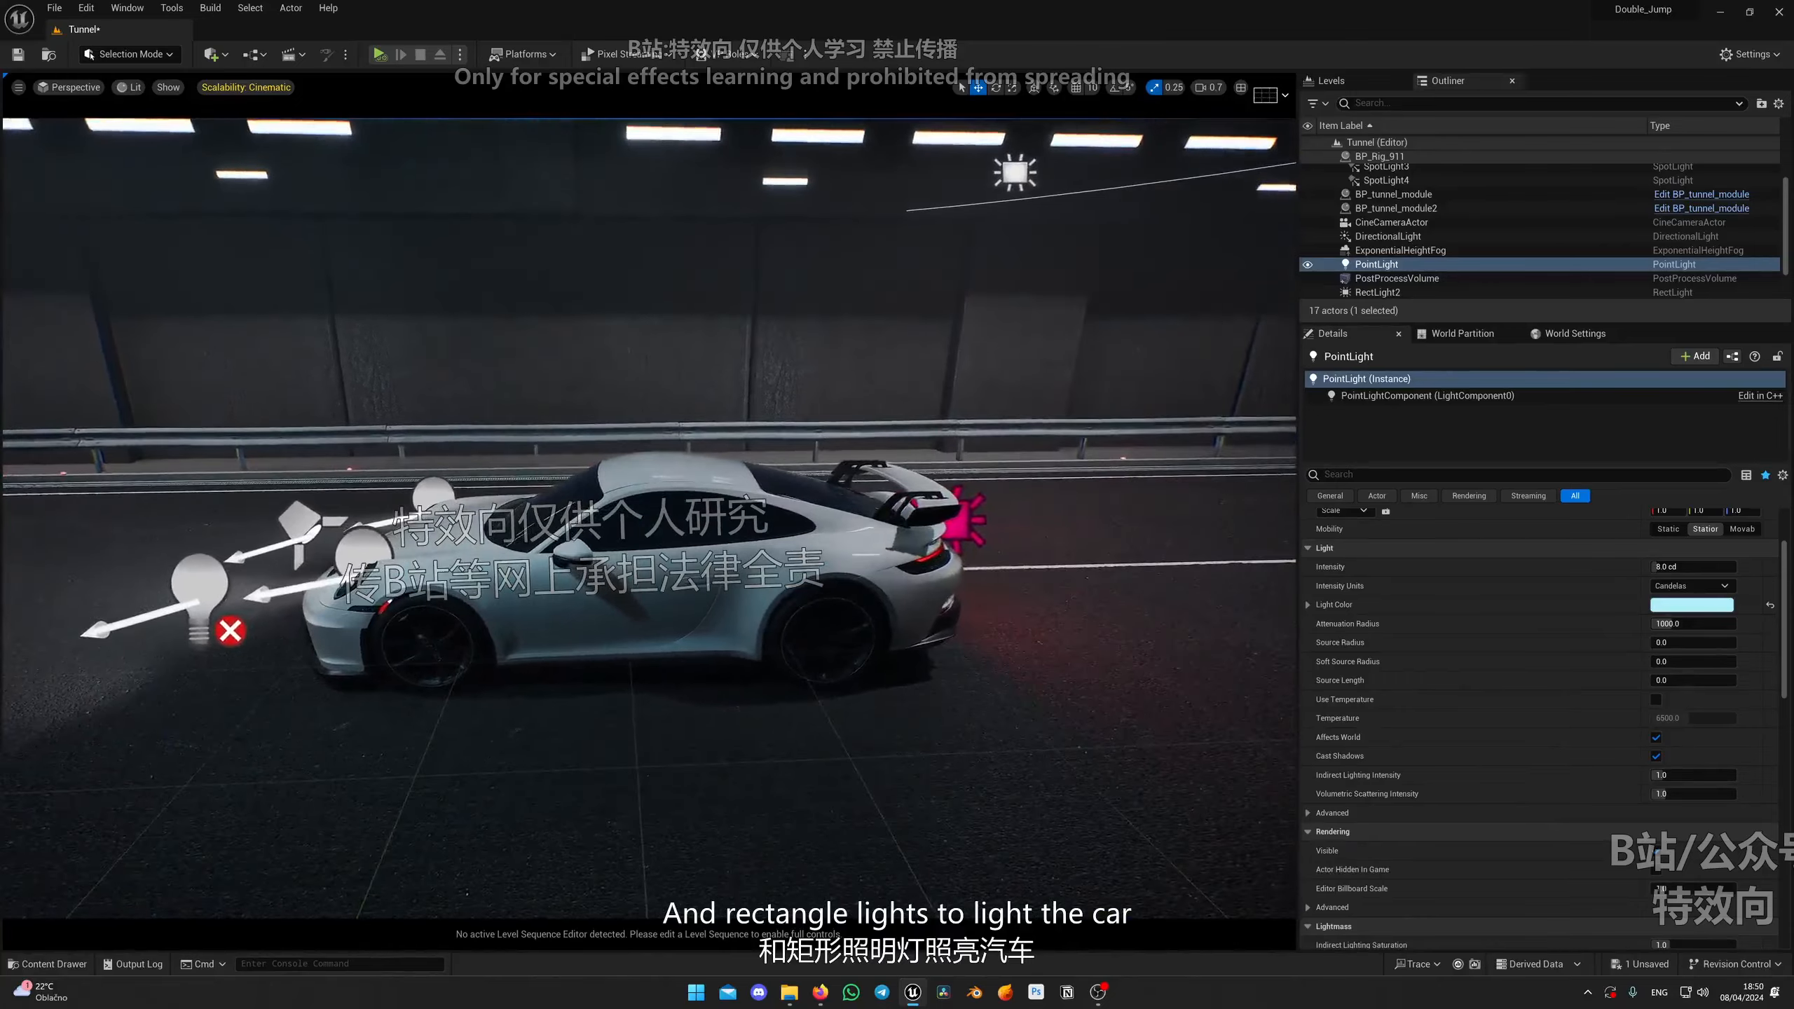
key(w)
right_drag(1035, 417, 1080, 361)
key(a)
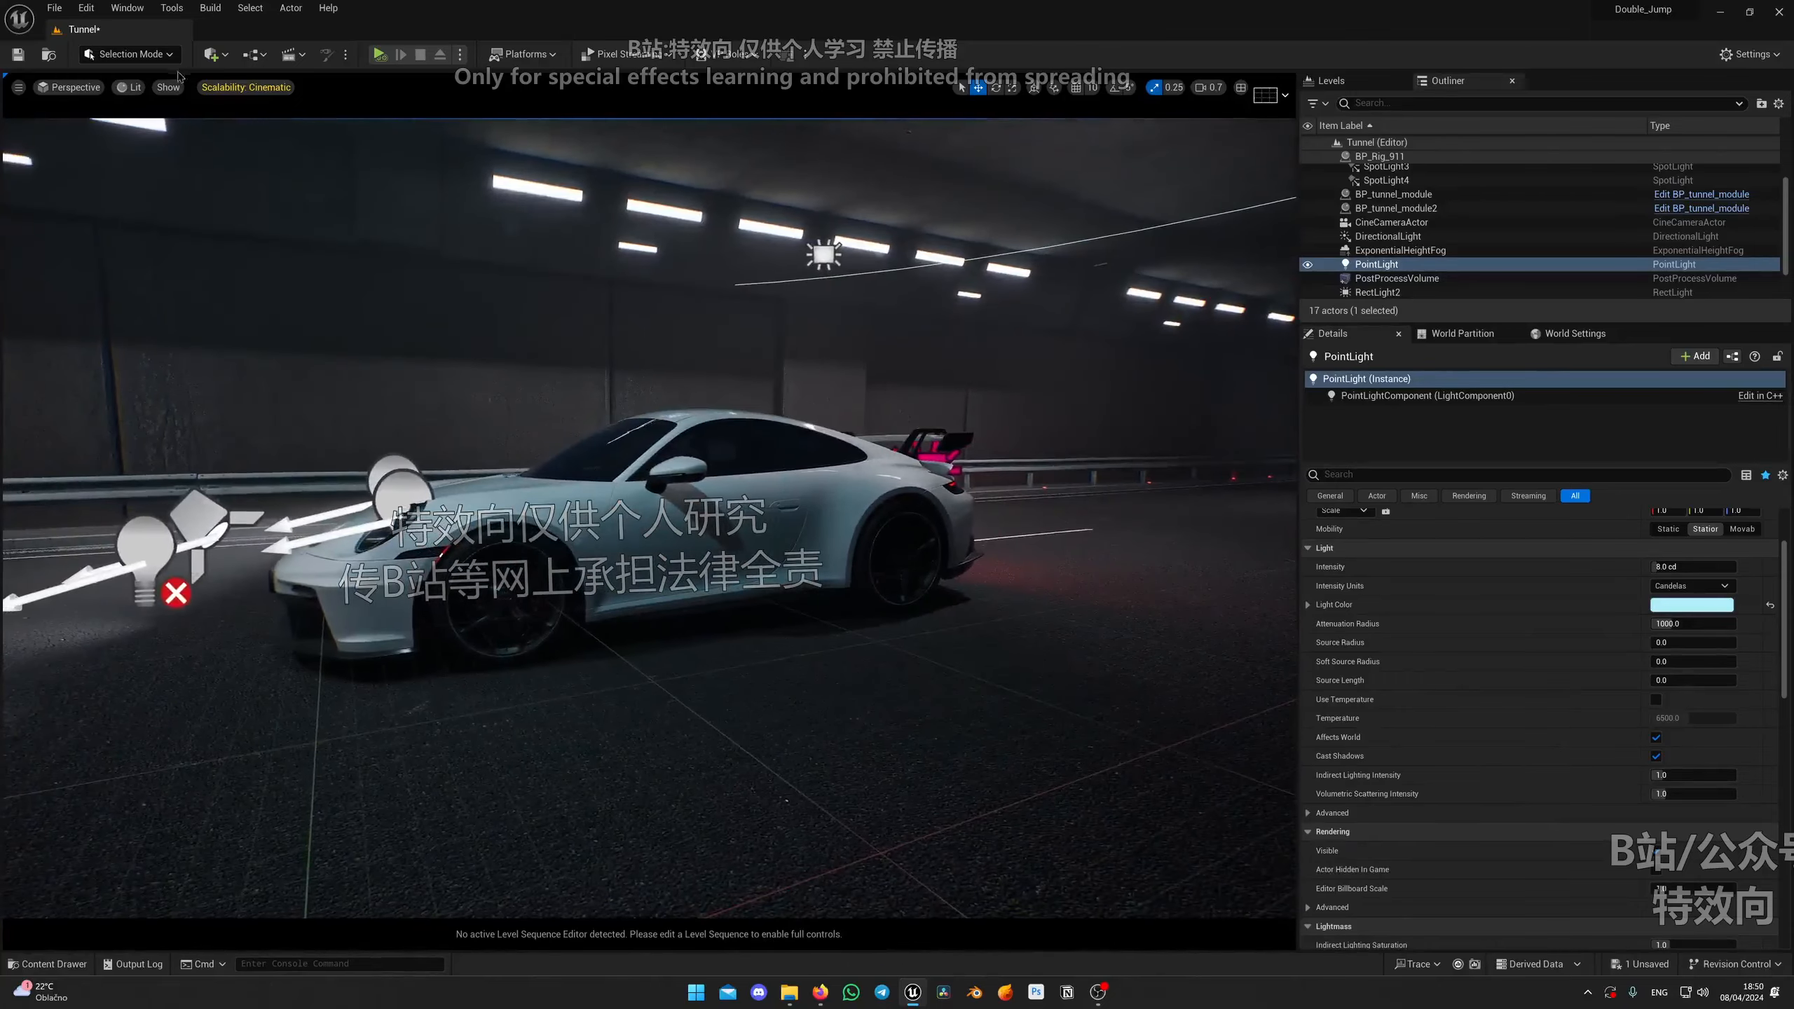
Step: Pilot the cine camera and set its current aperture to 1.2 for a brighter image
click(77, 88)
click(106, 245)
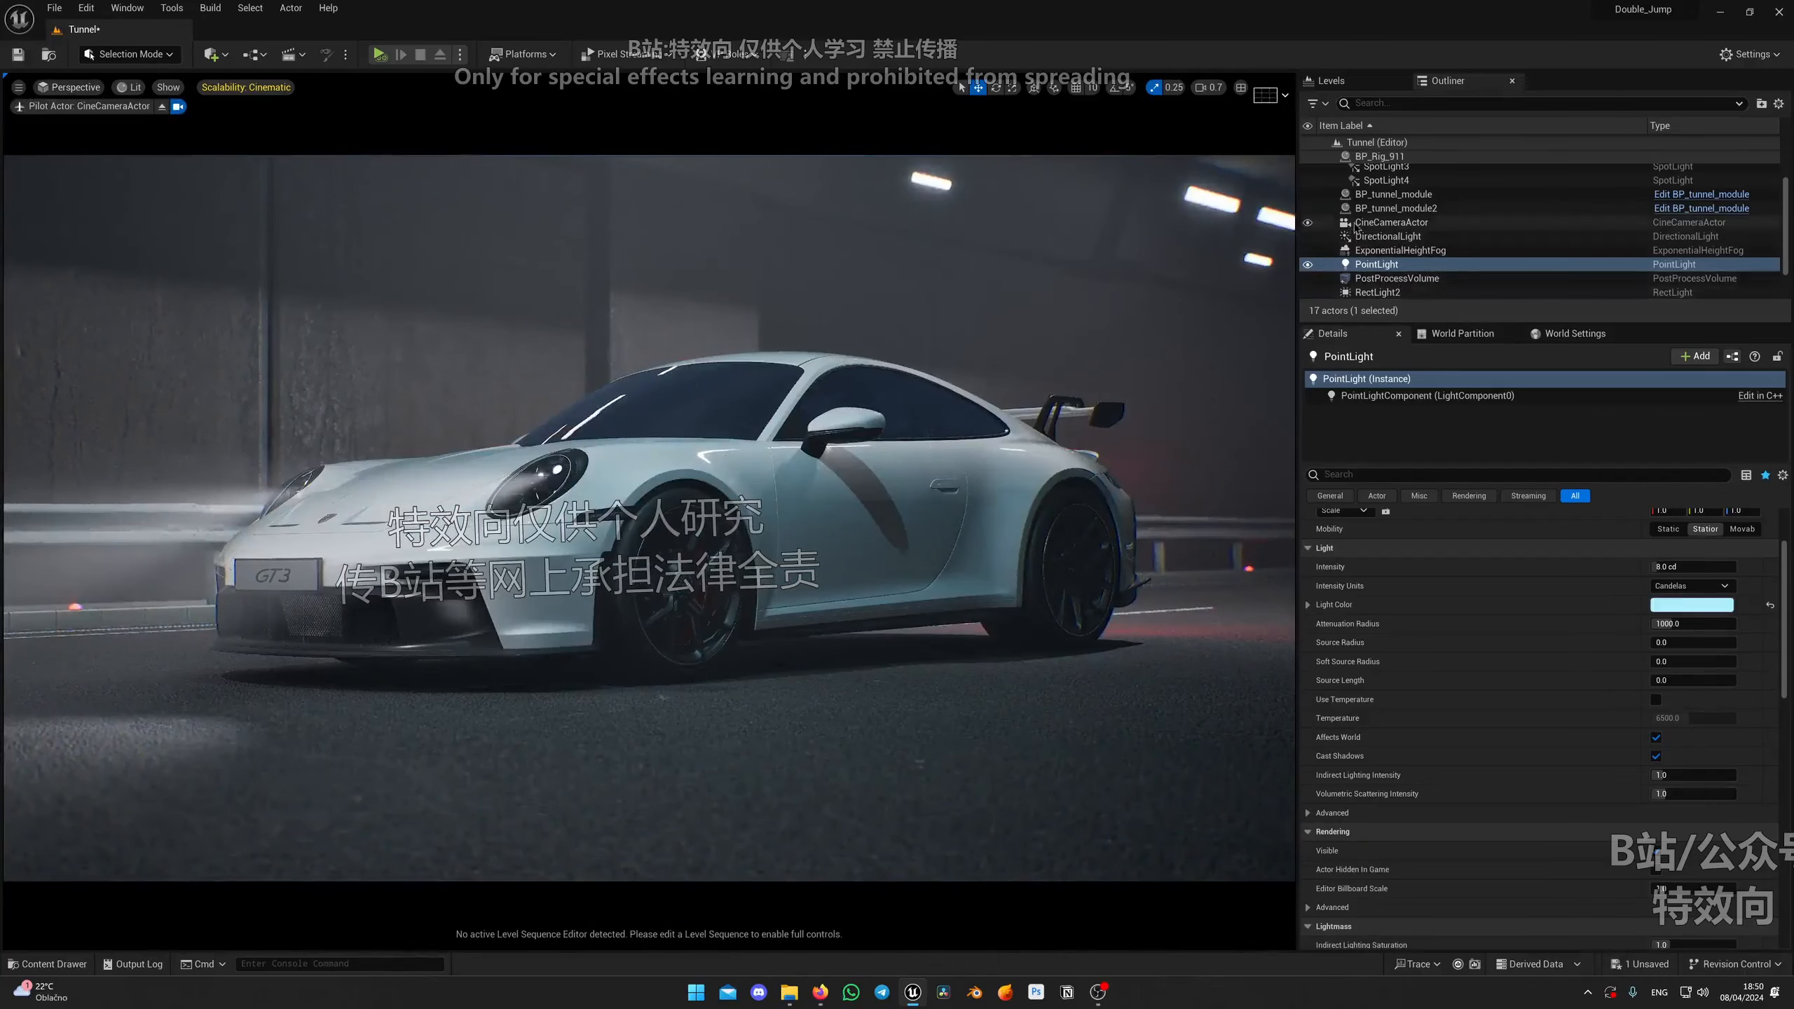
click(1377, 223)
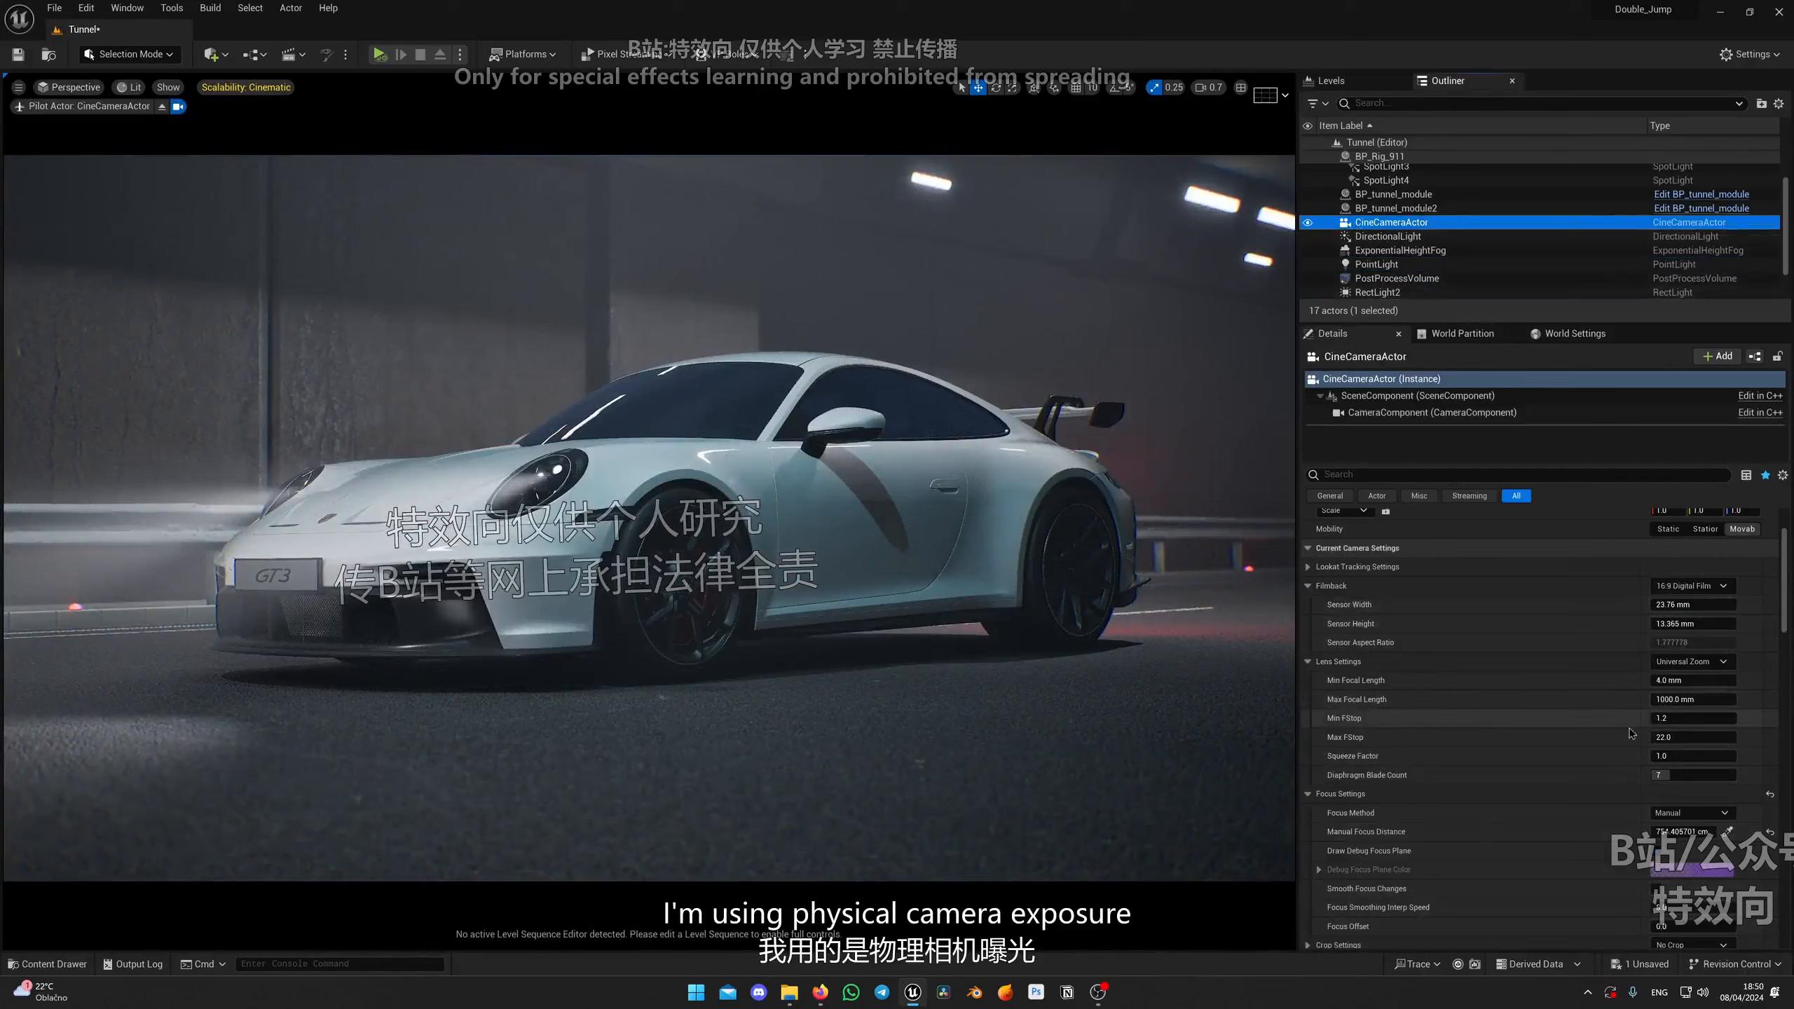
scroll(1601, 735, down, 3)
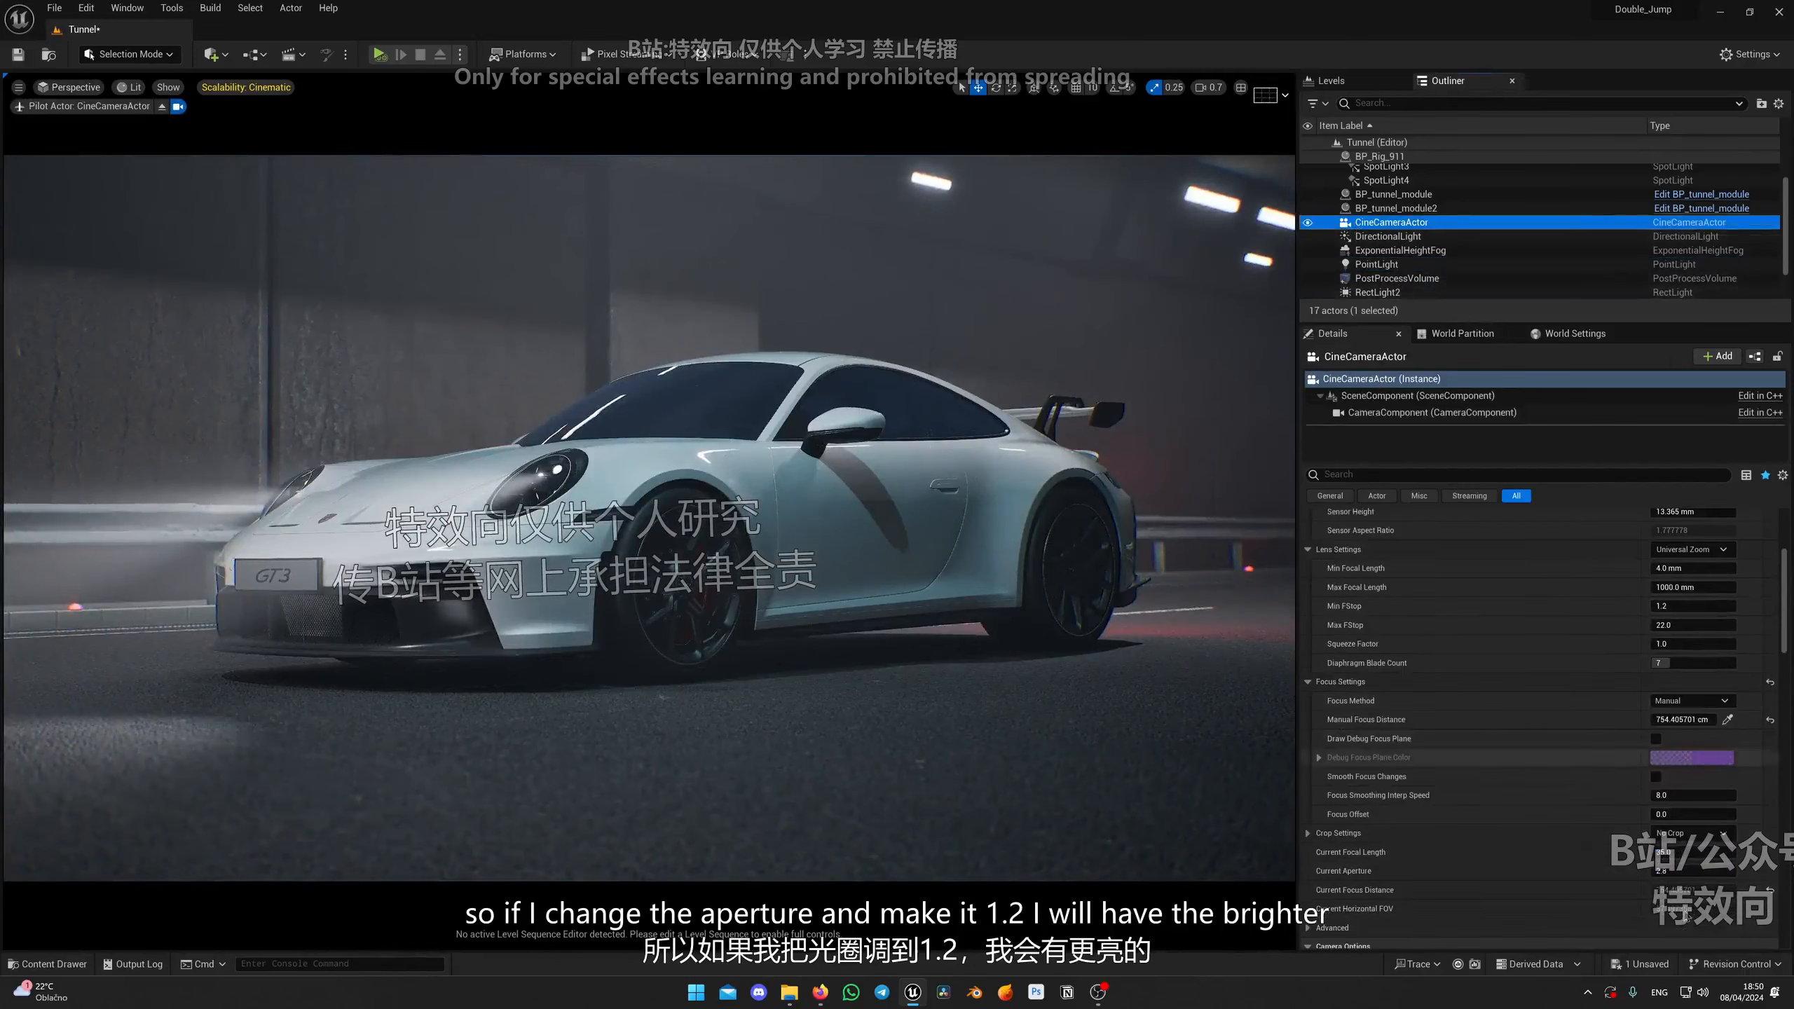
key(Return)
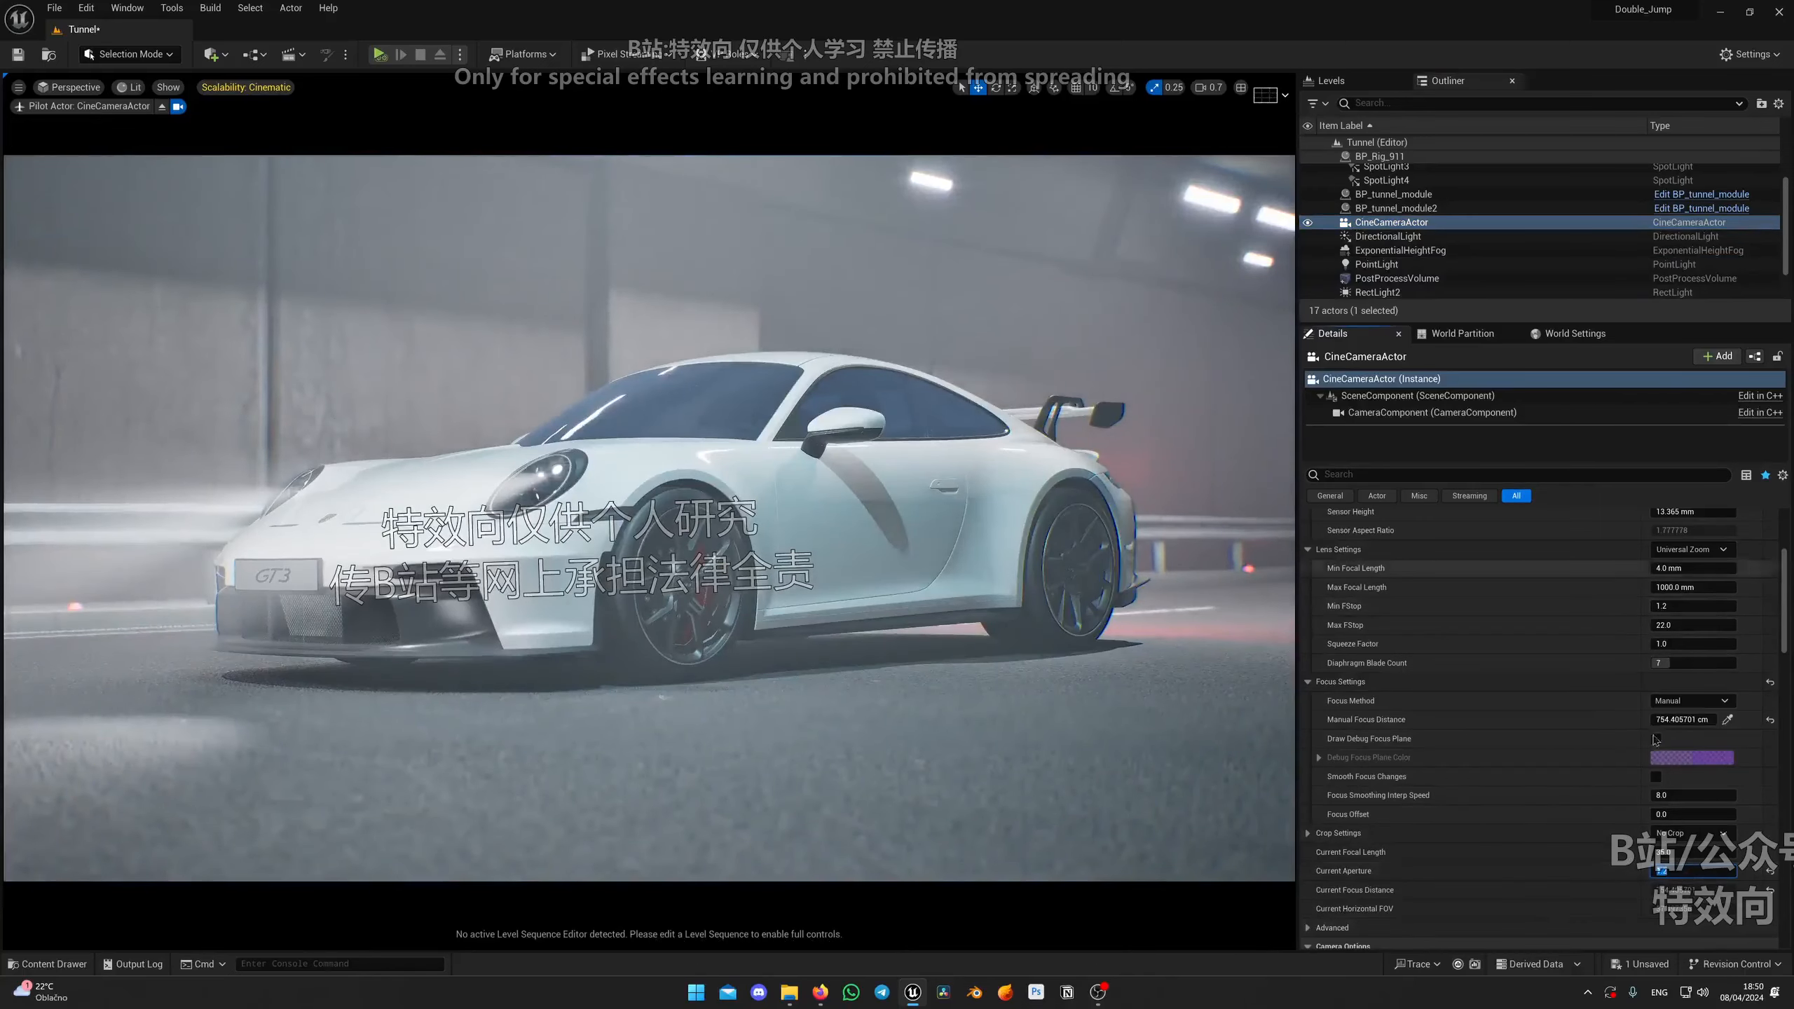
Step: Filter the cine camera's details for exposure and enable the Metering Mode and Exposure Compensation overrides
scroll(1580, 714, up, 6)
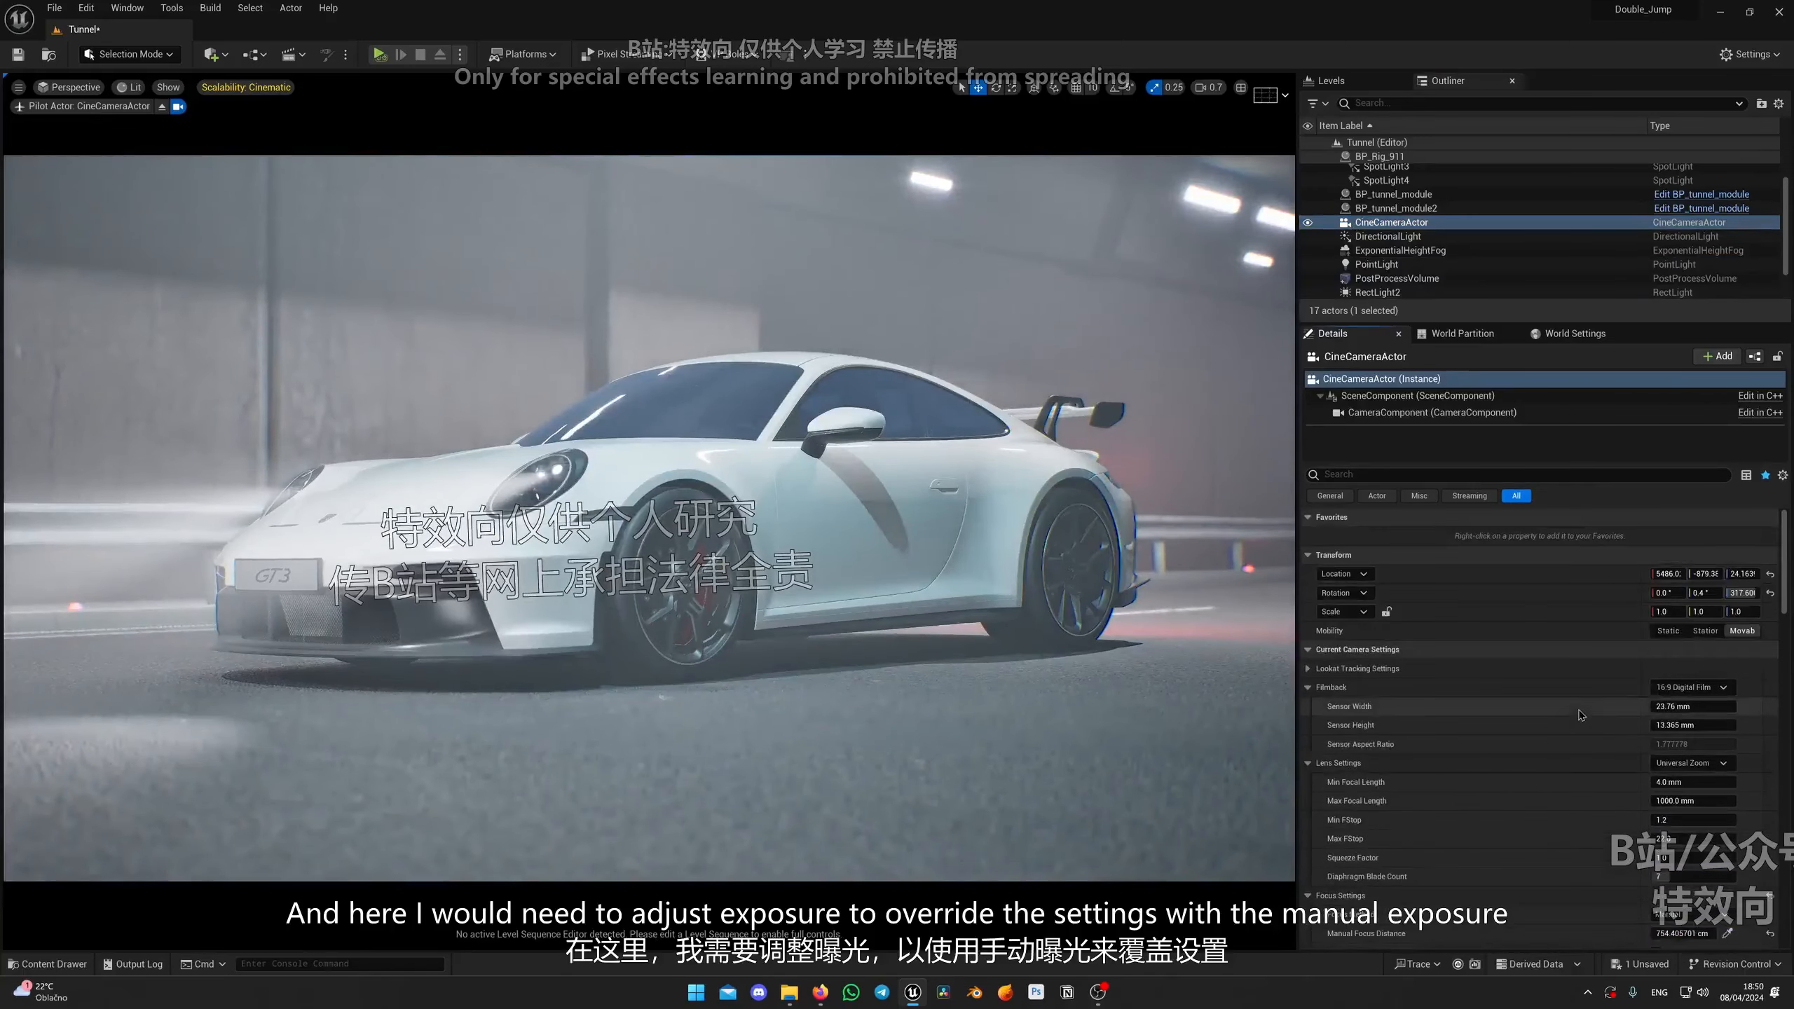
click(1397, 480)
text(exp)
click(1344, 574)
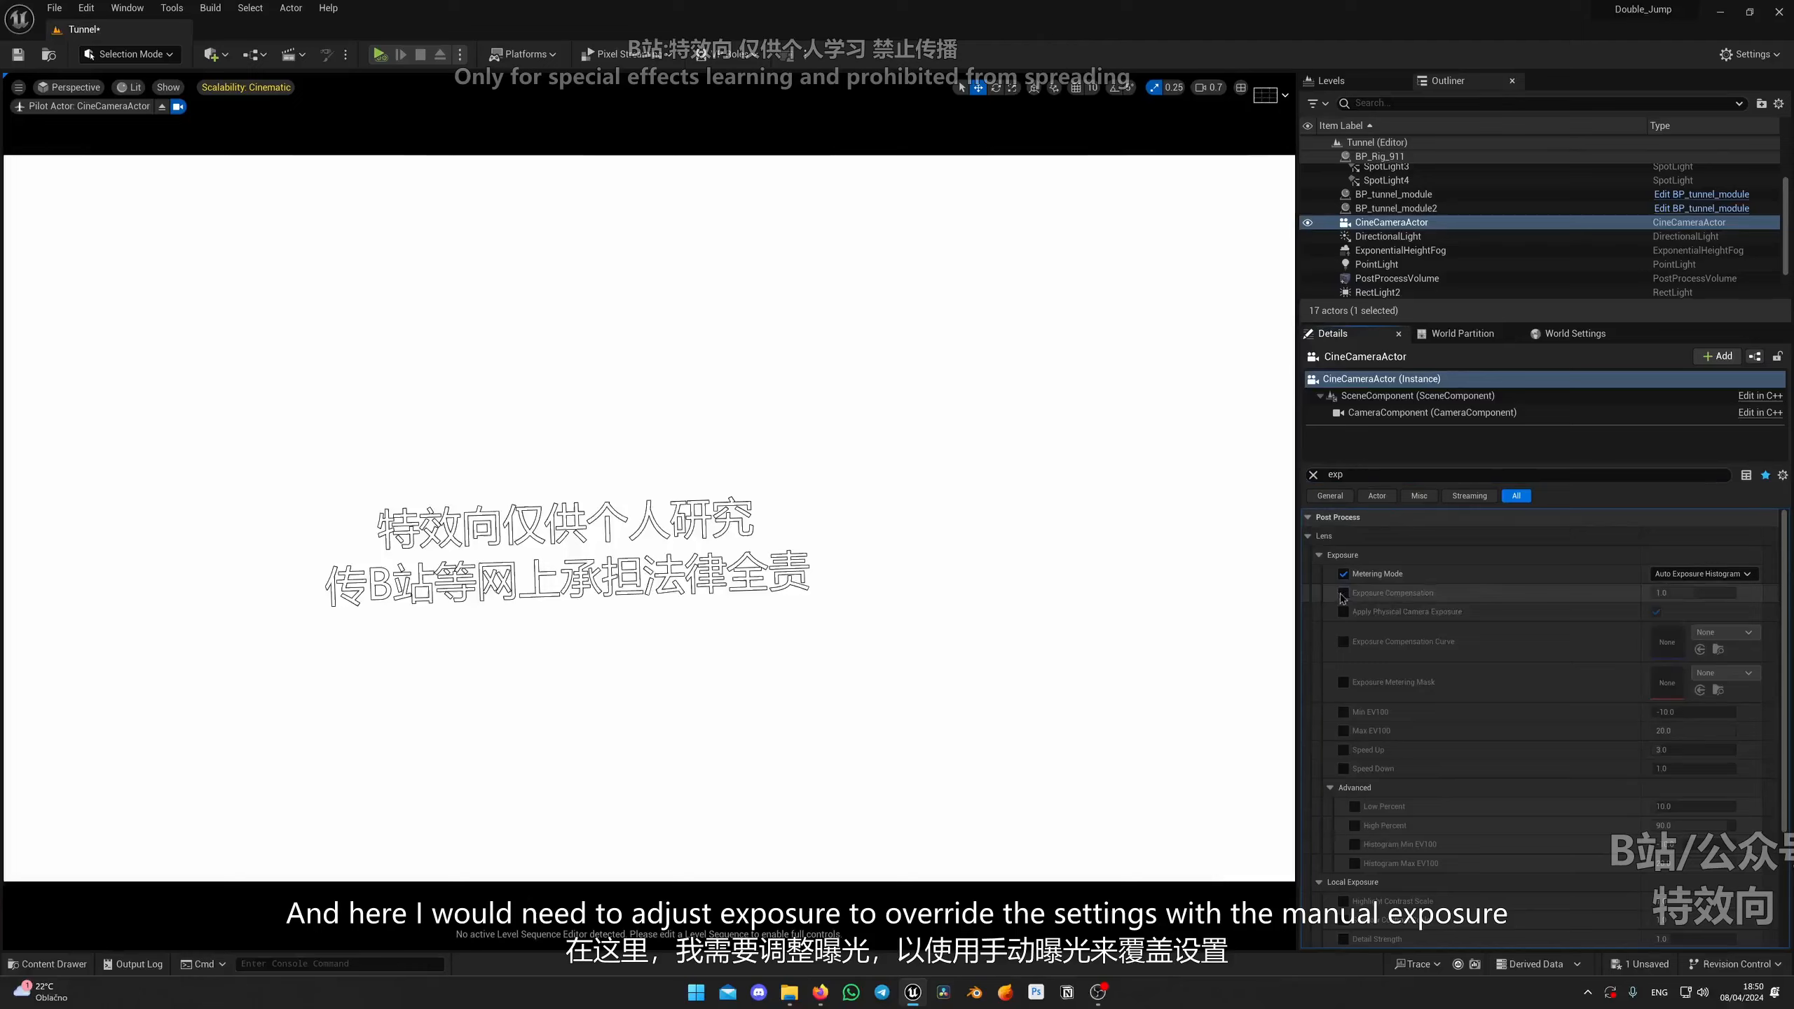
click(1342, 593)
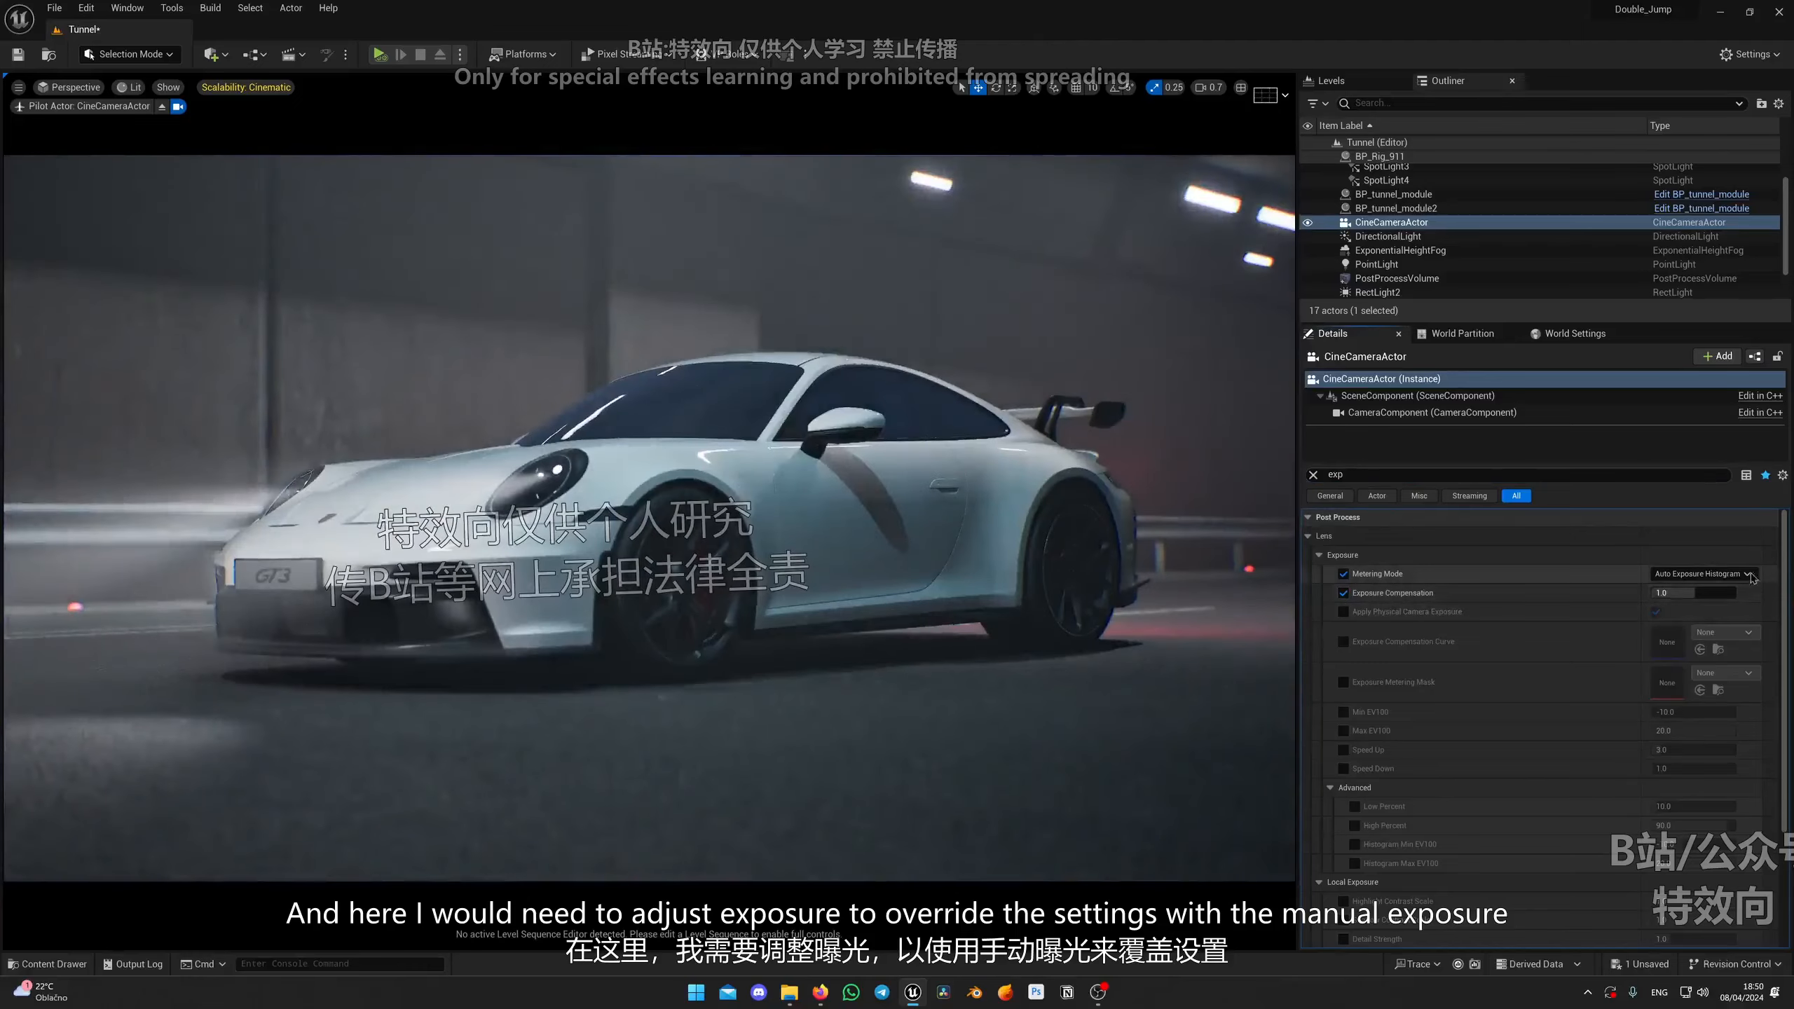
Step: Set the cine camera's metering mode to Manual and its exposure compensation to 6
key(Escape)
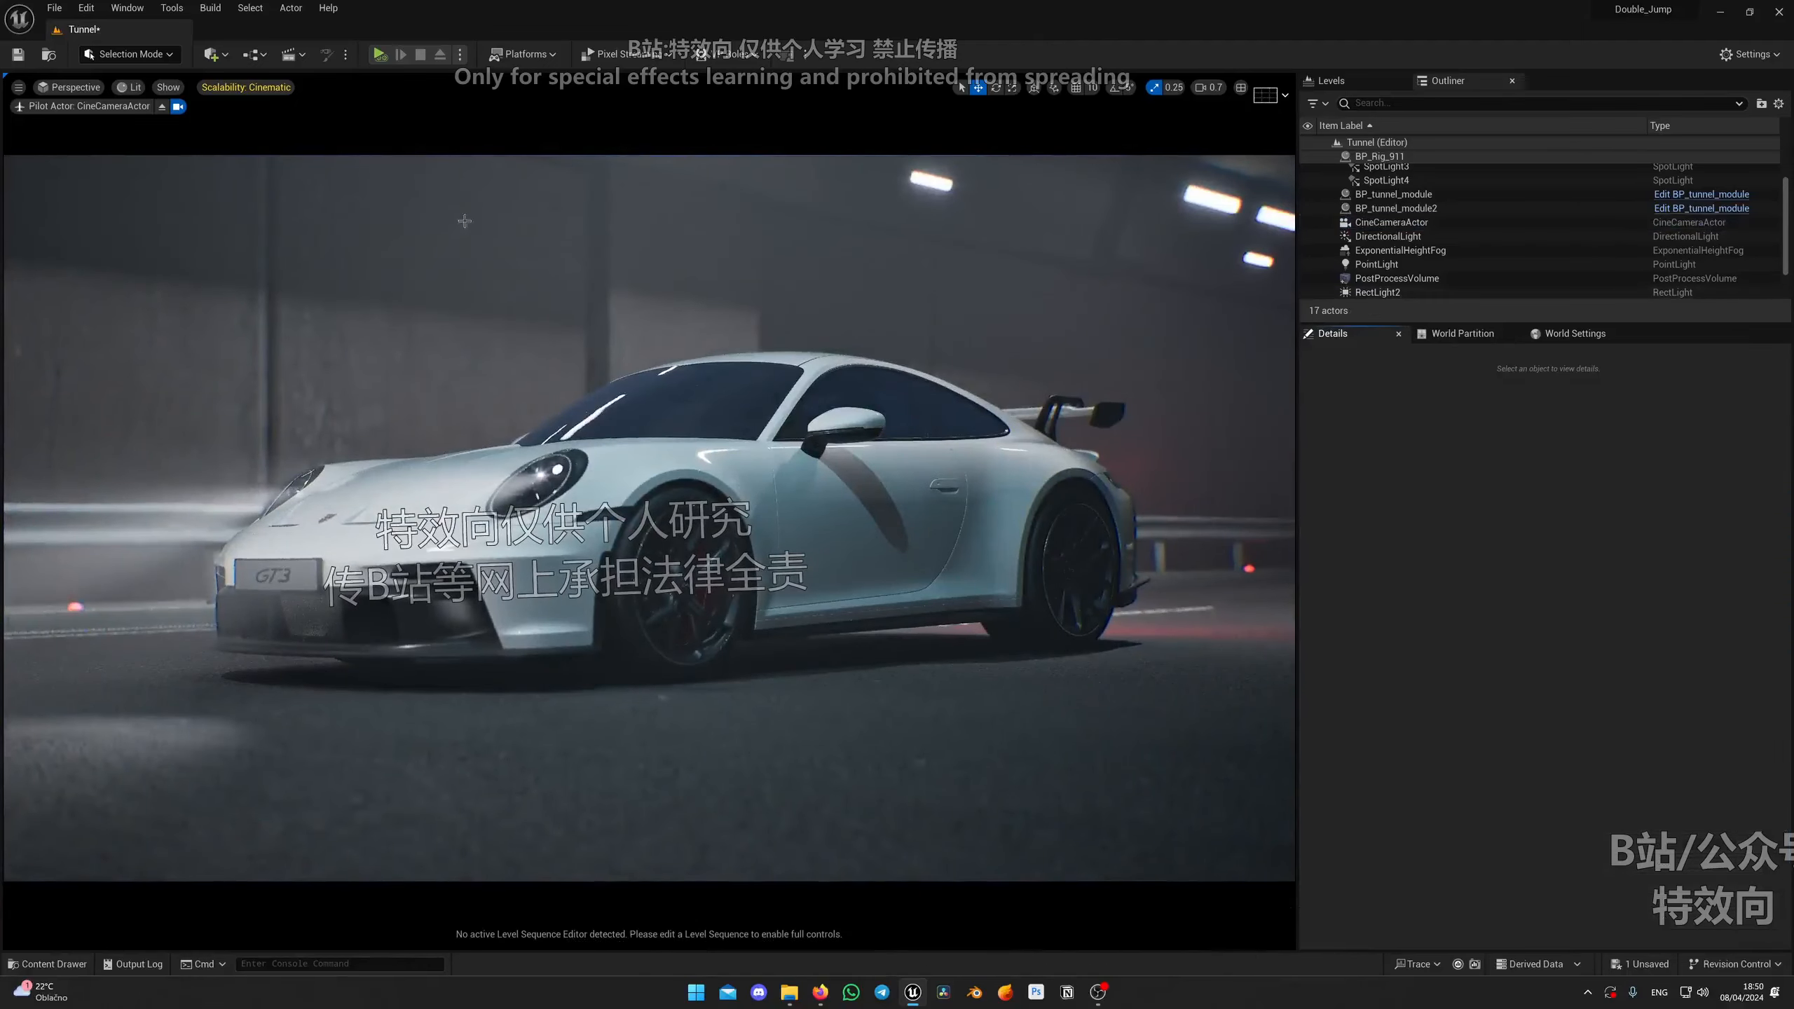
click(163, 106)
click(1392, 222)
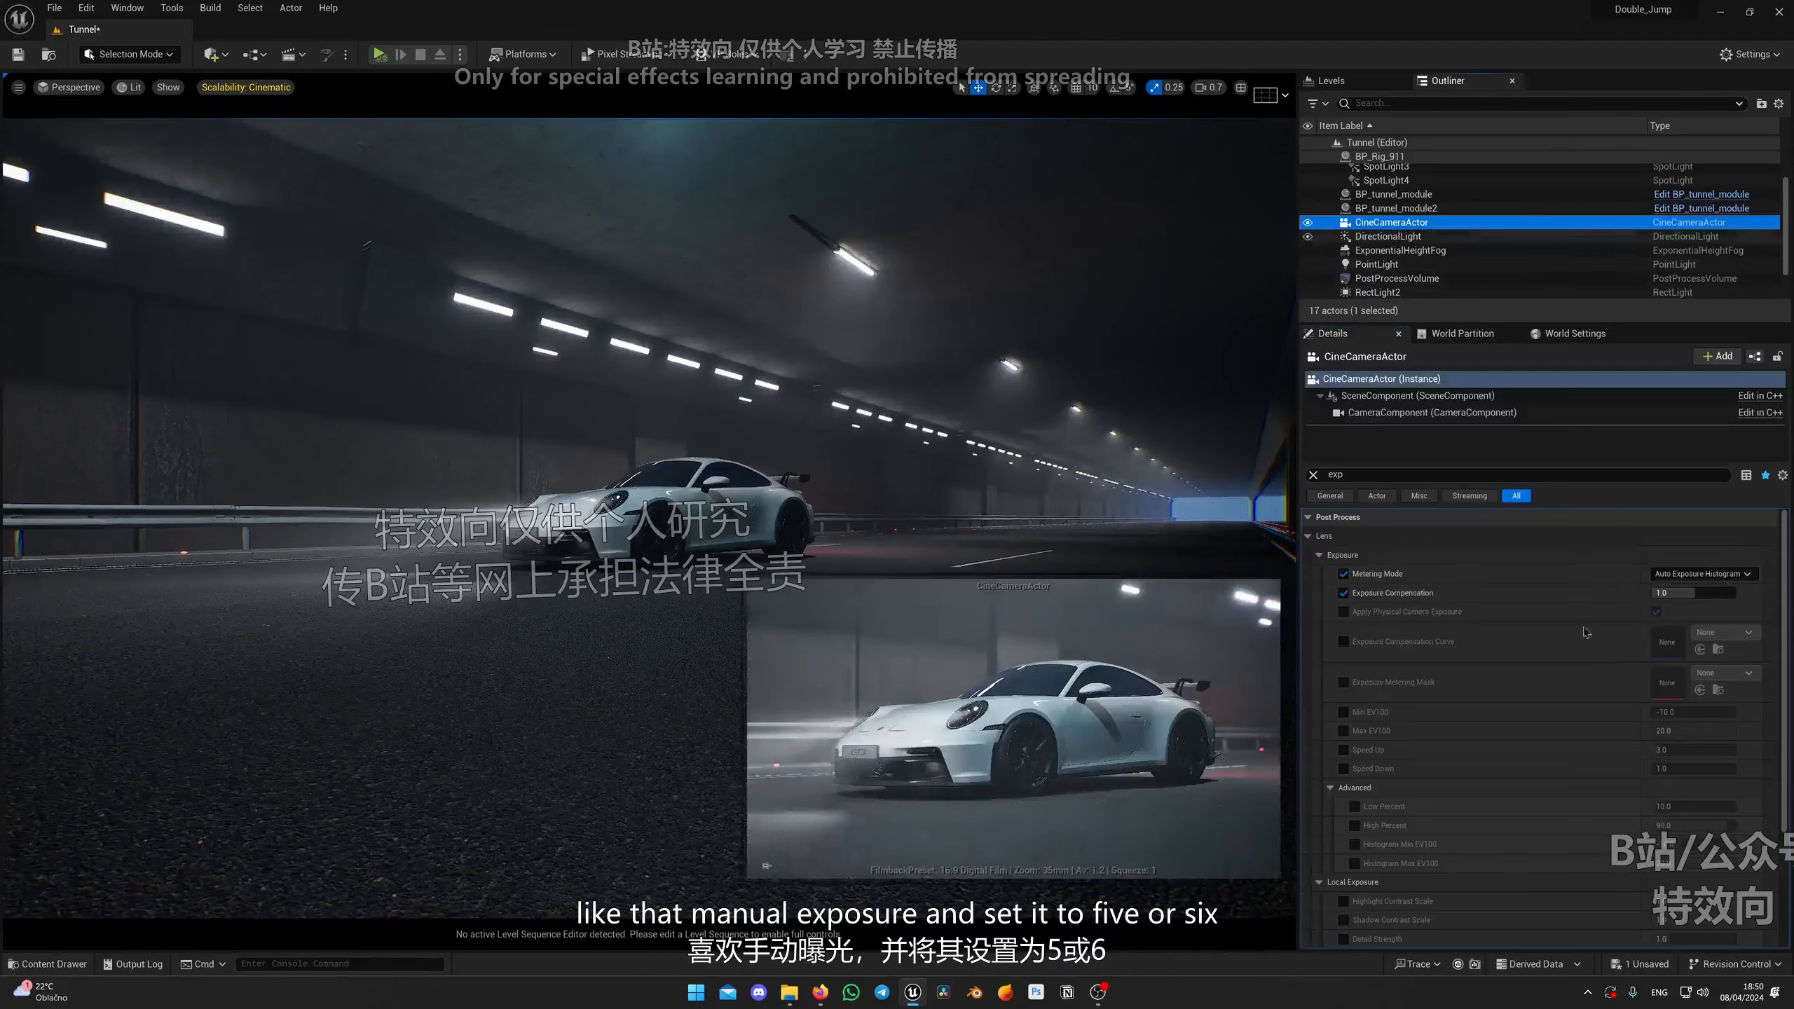
click(1702, 573)
click(1691, 620)
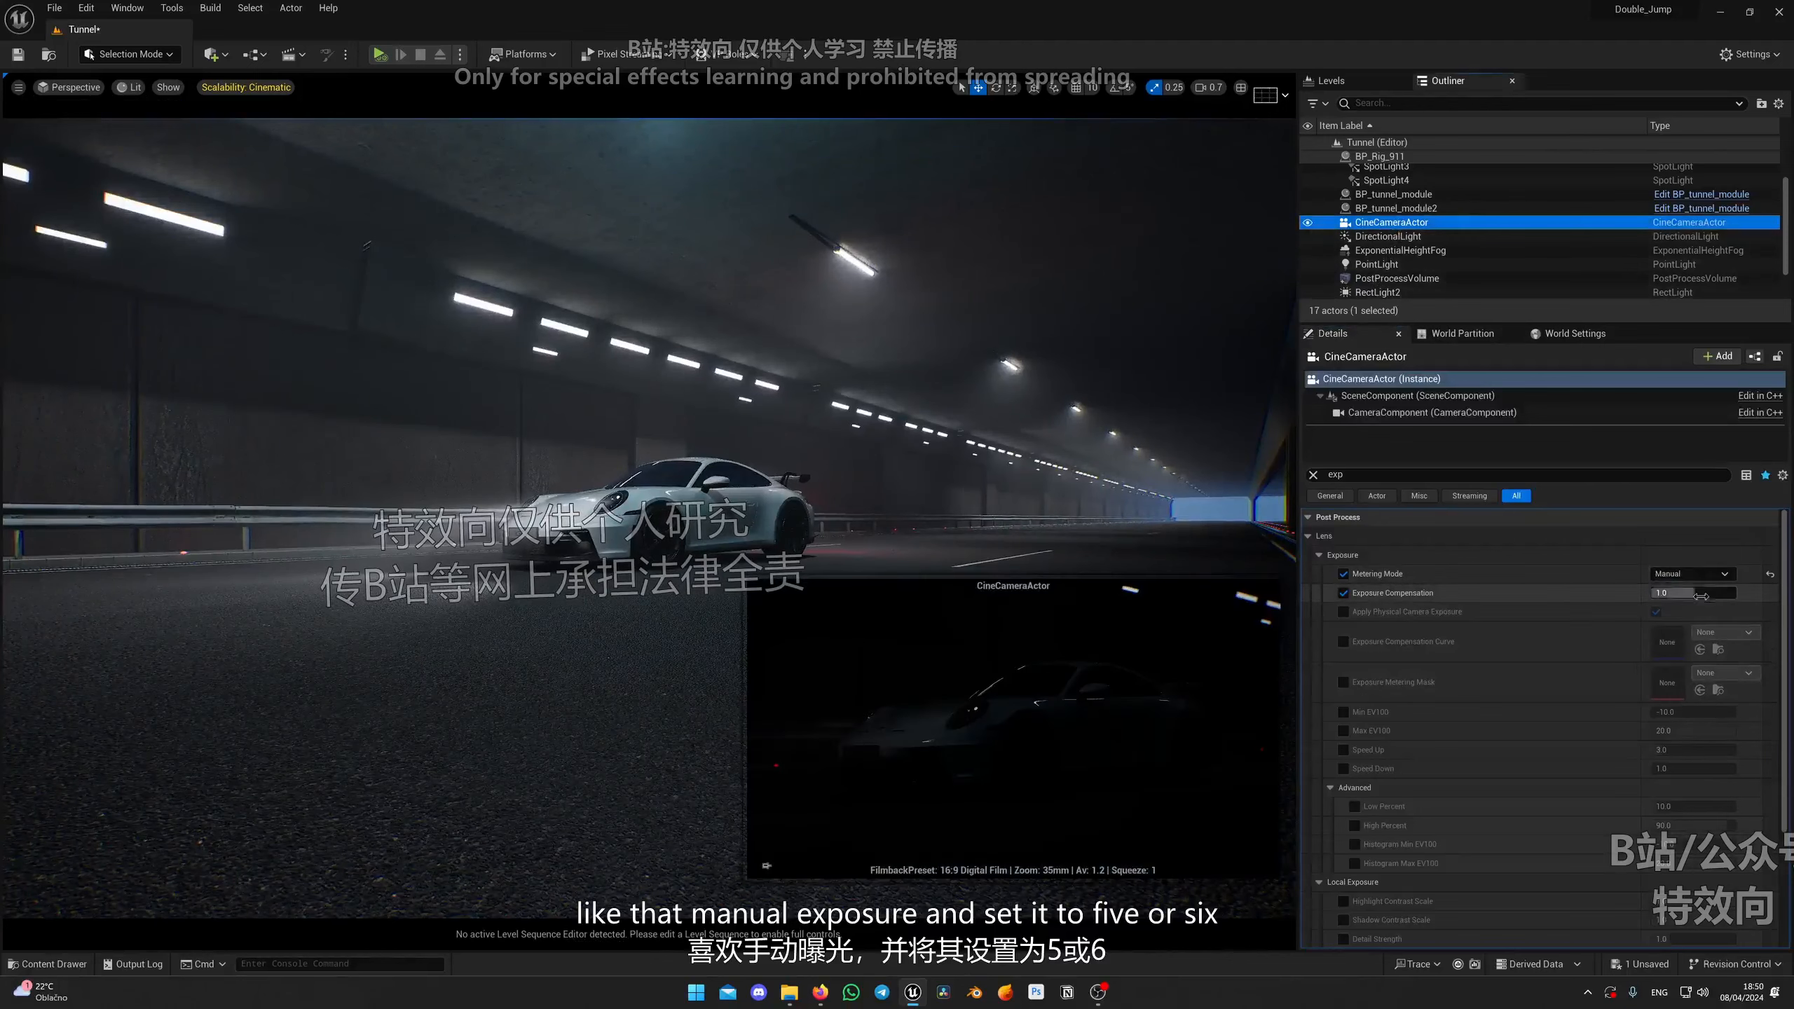
text(6)
key(Return)
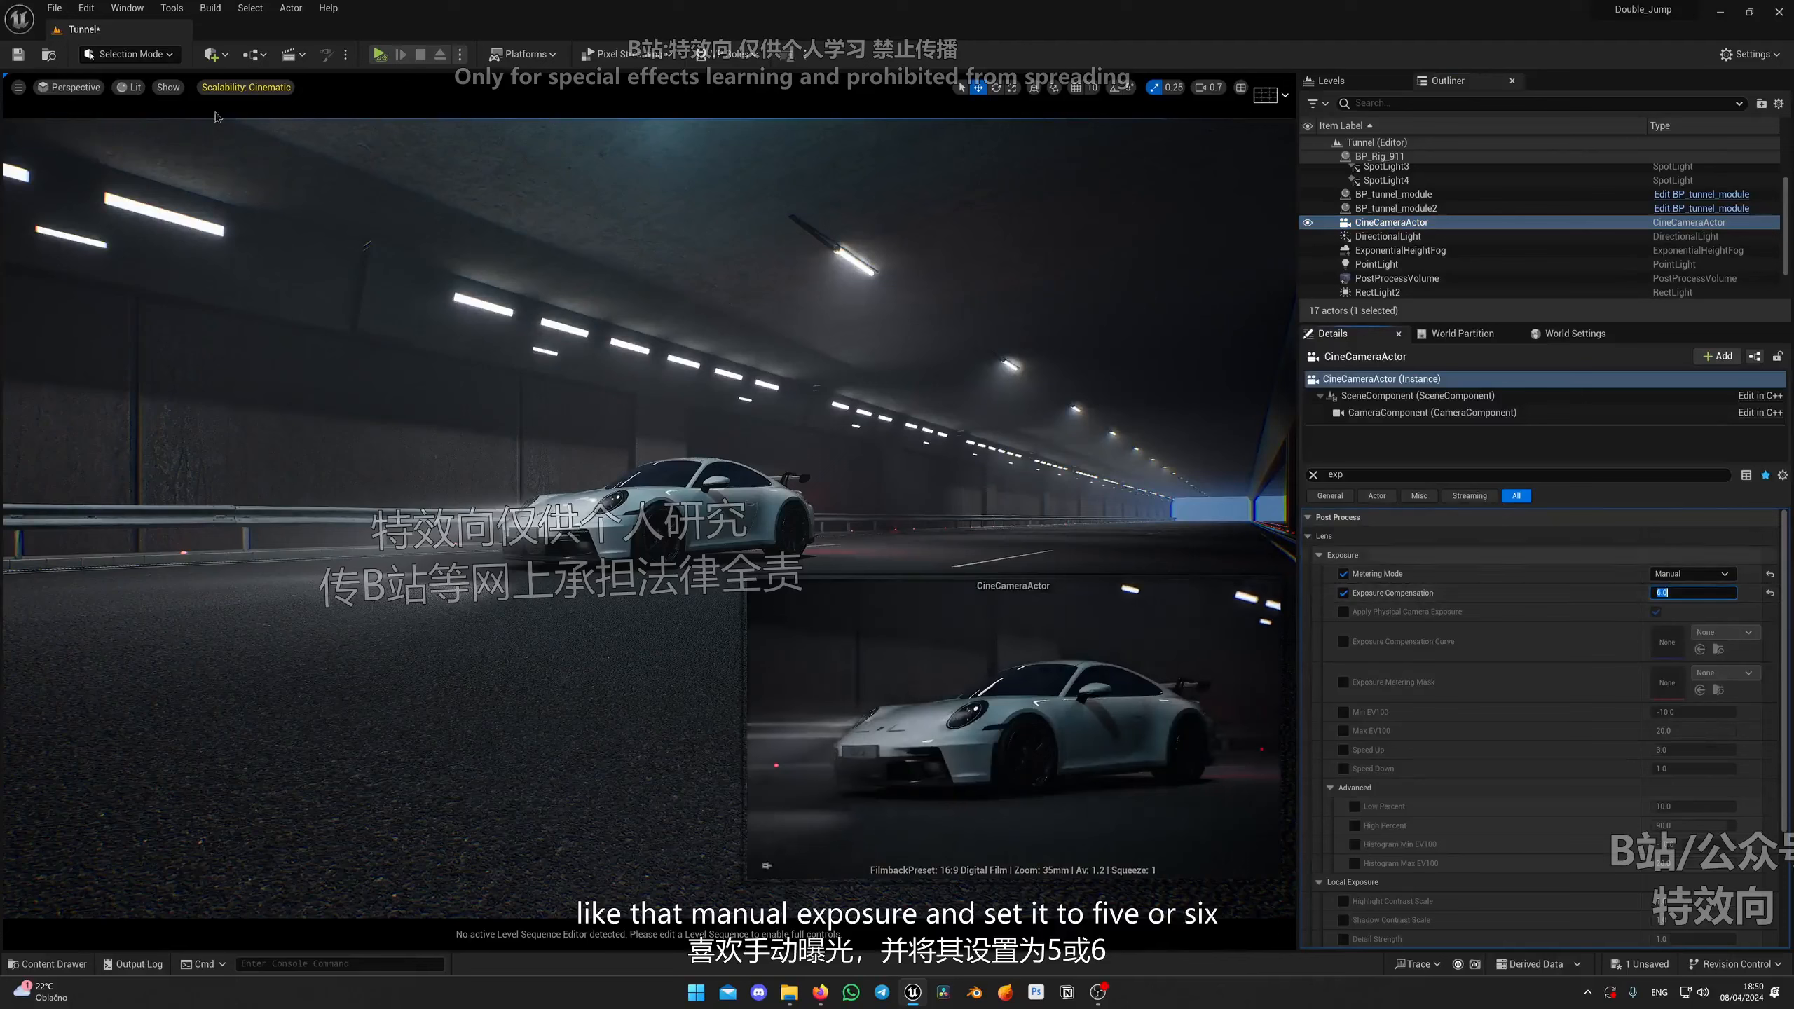
Step: Pilot the cine camera again and set its exposure compensation to 6.5
click(70, 86)
click(106, 246)
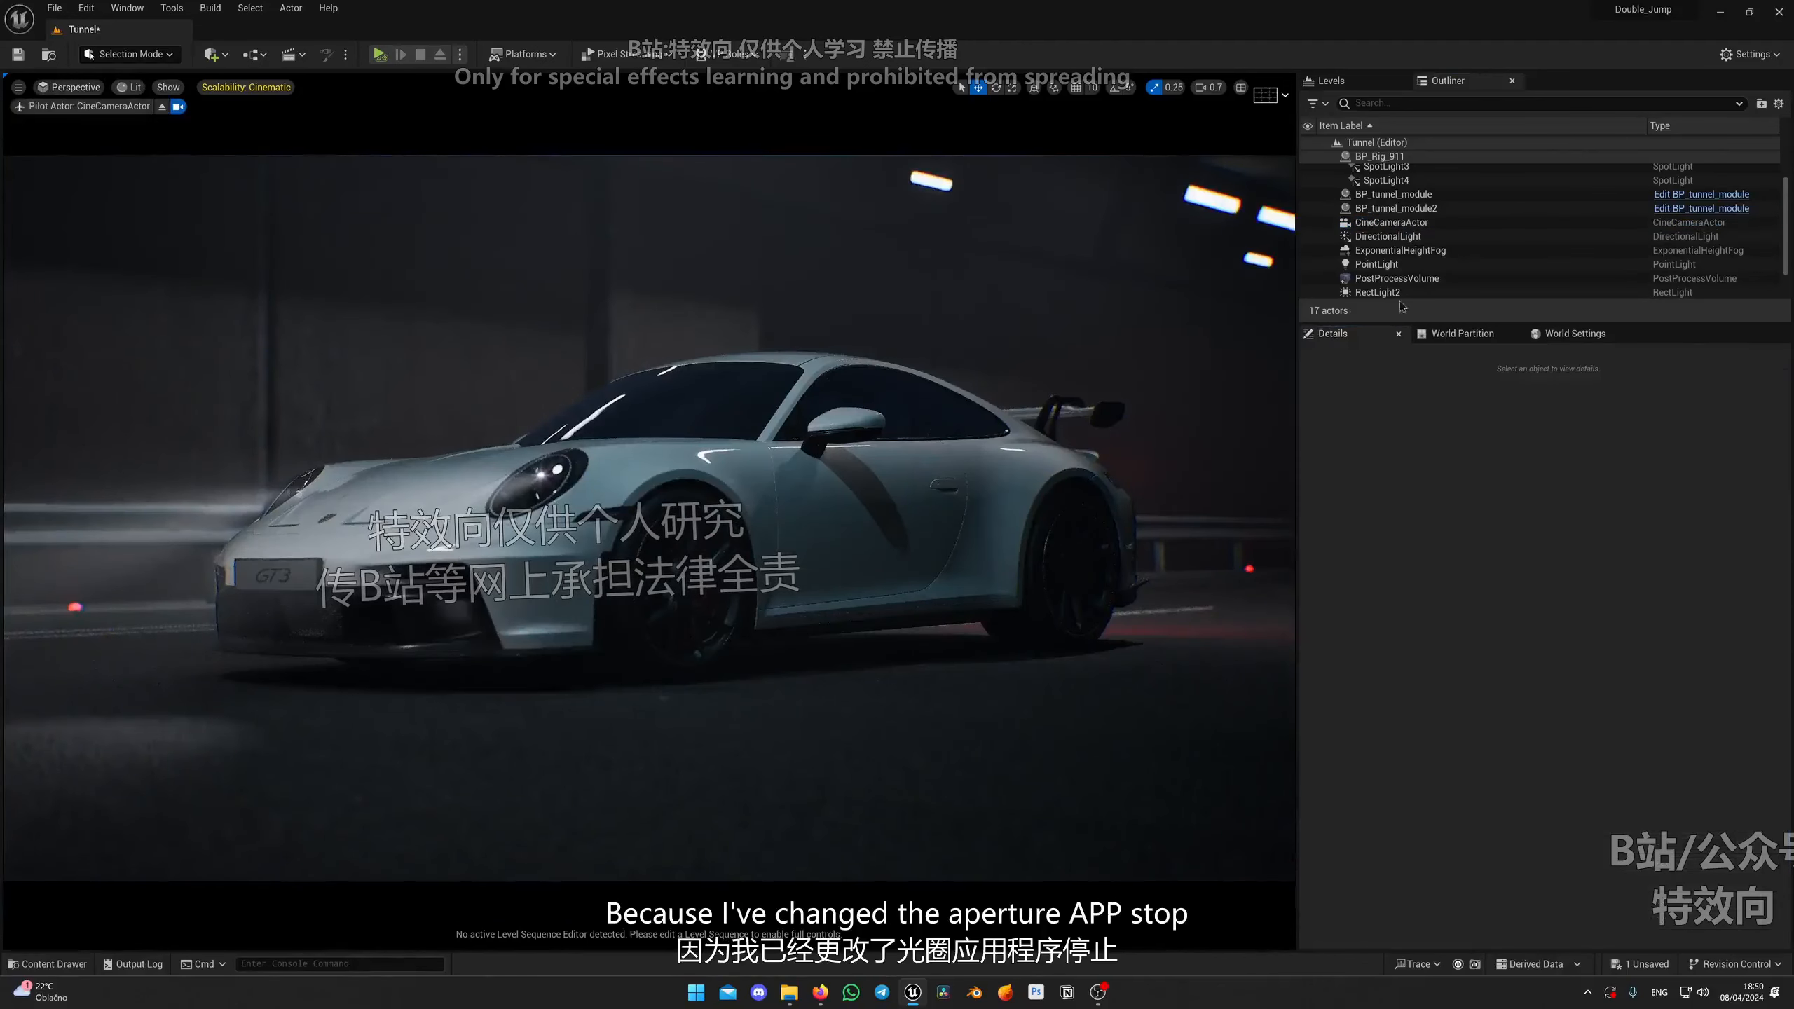
click(1390, 222)
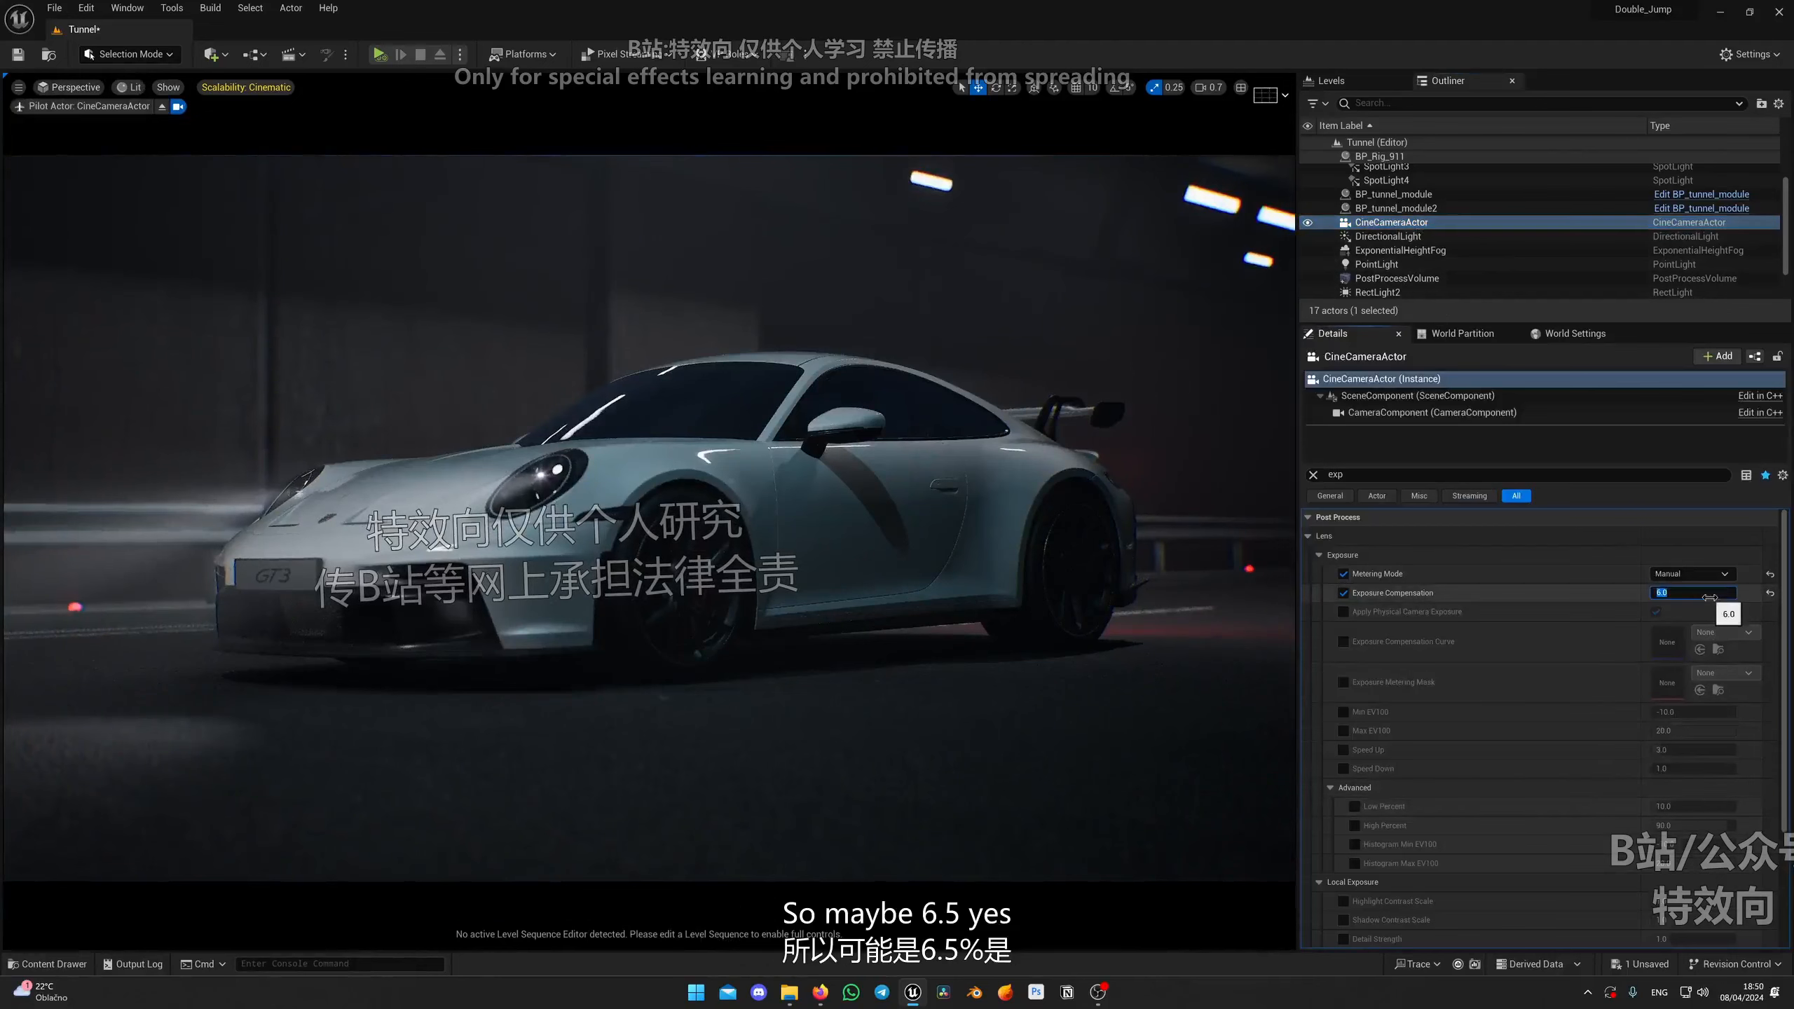
text(6.5)
key(Return)
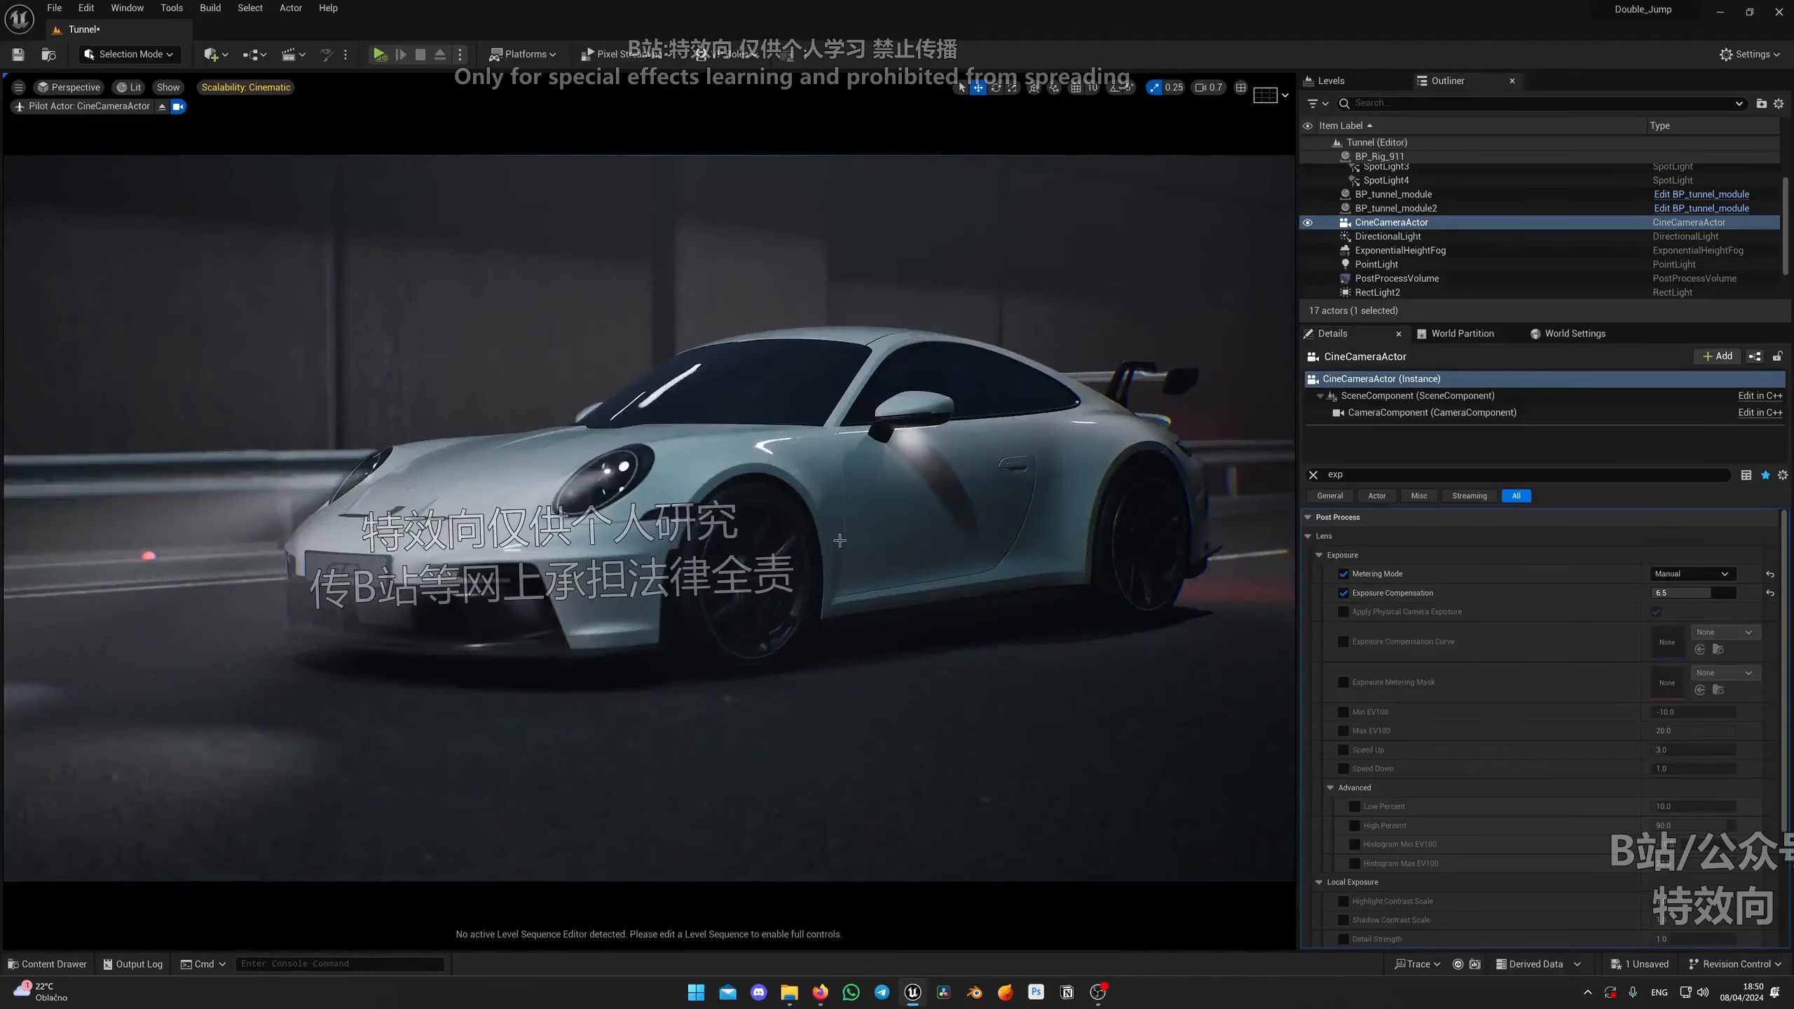
Step: Select the car rig and set its Auto Pitch to 0
click(739, 639)
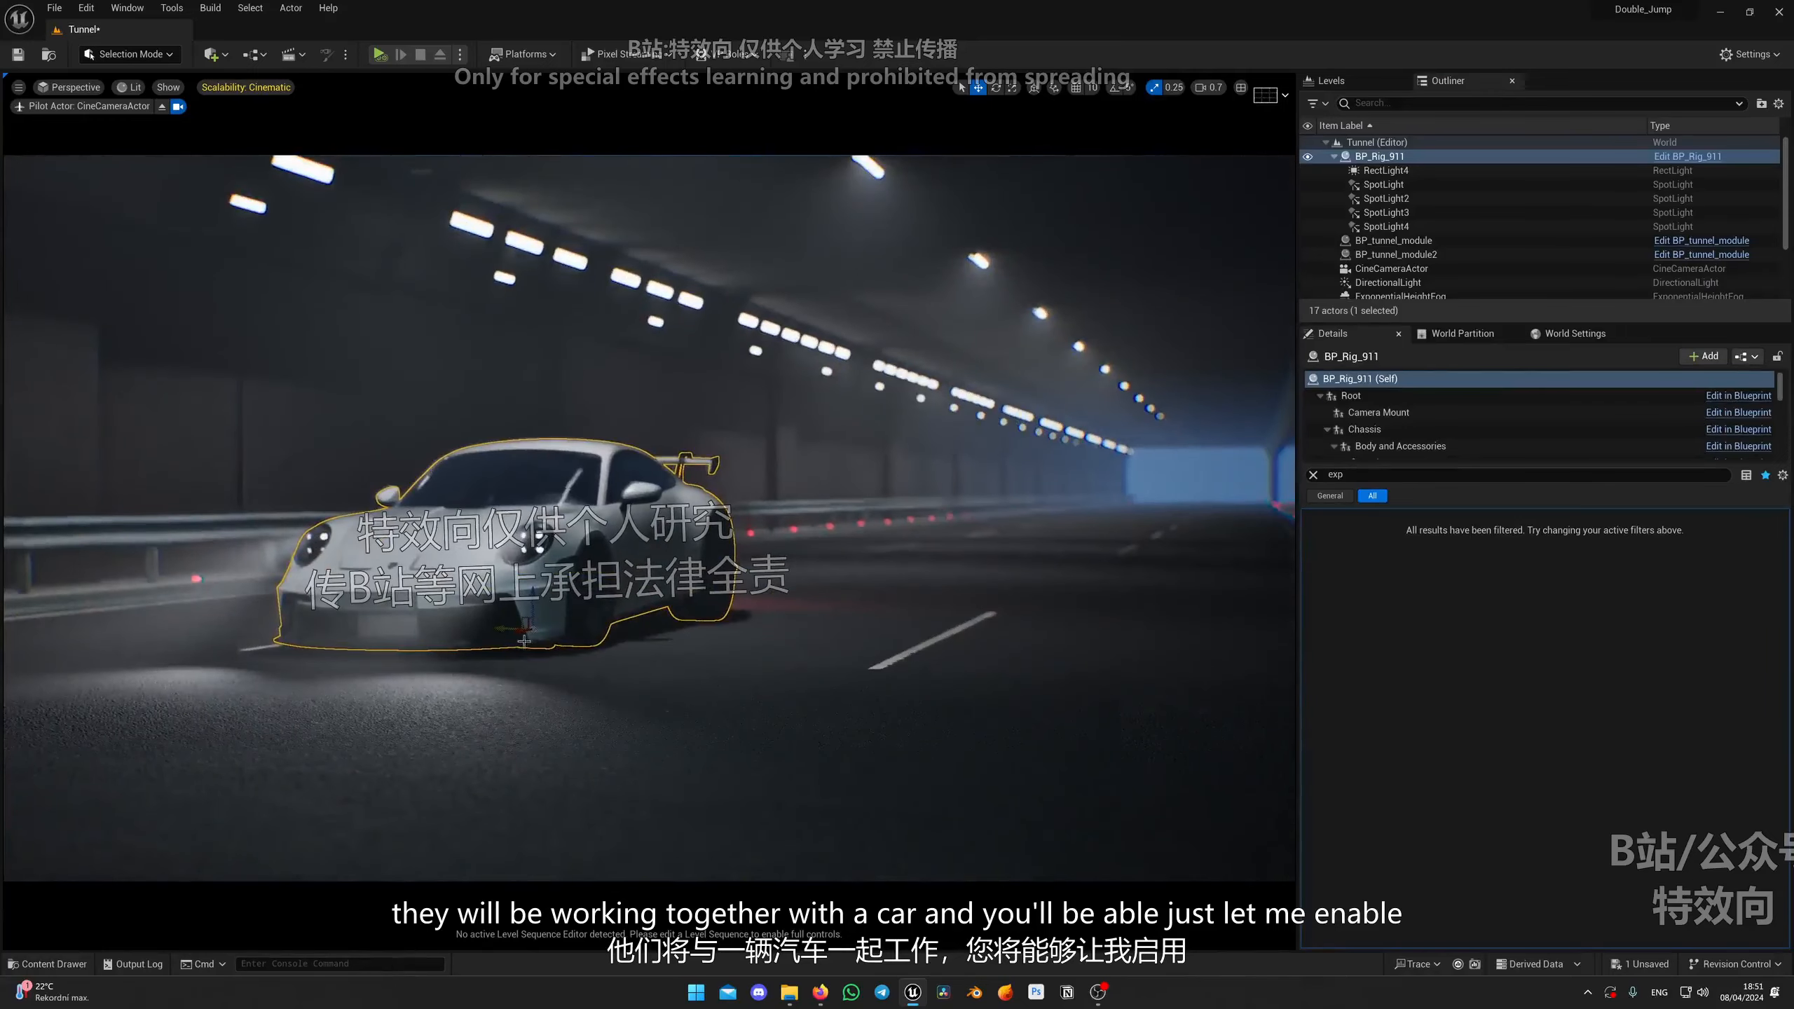
click(1314, 475)
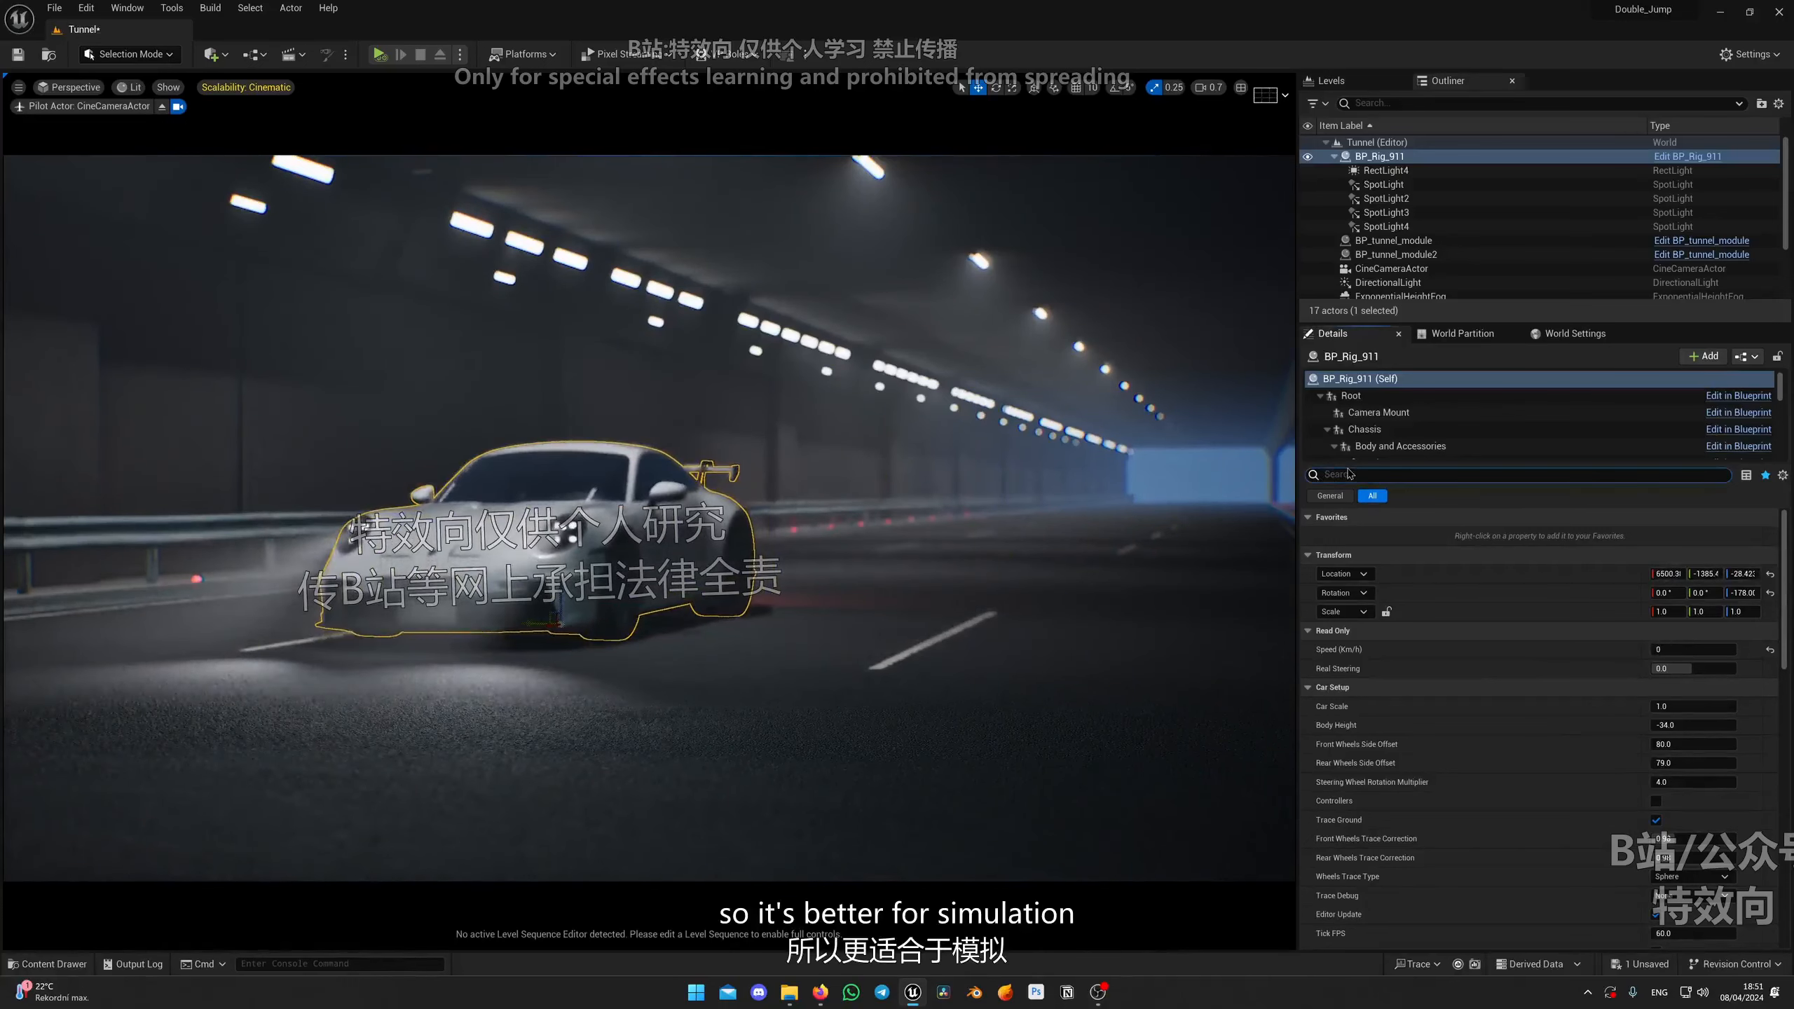
click(1656, 575)
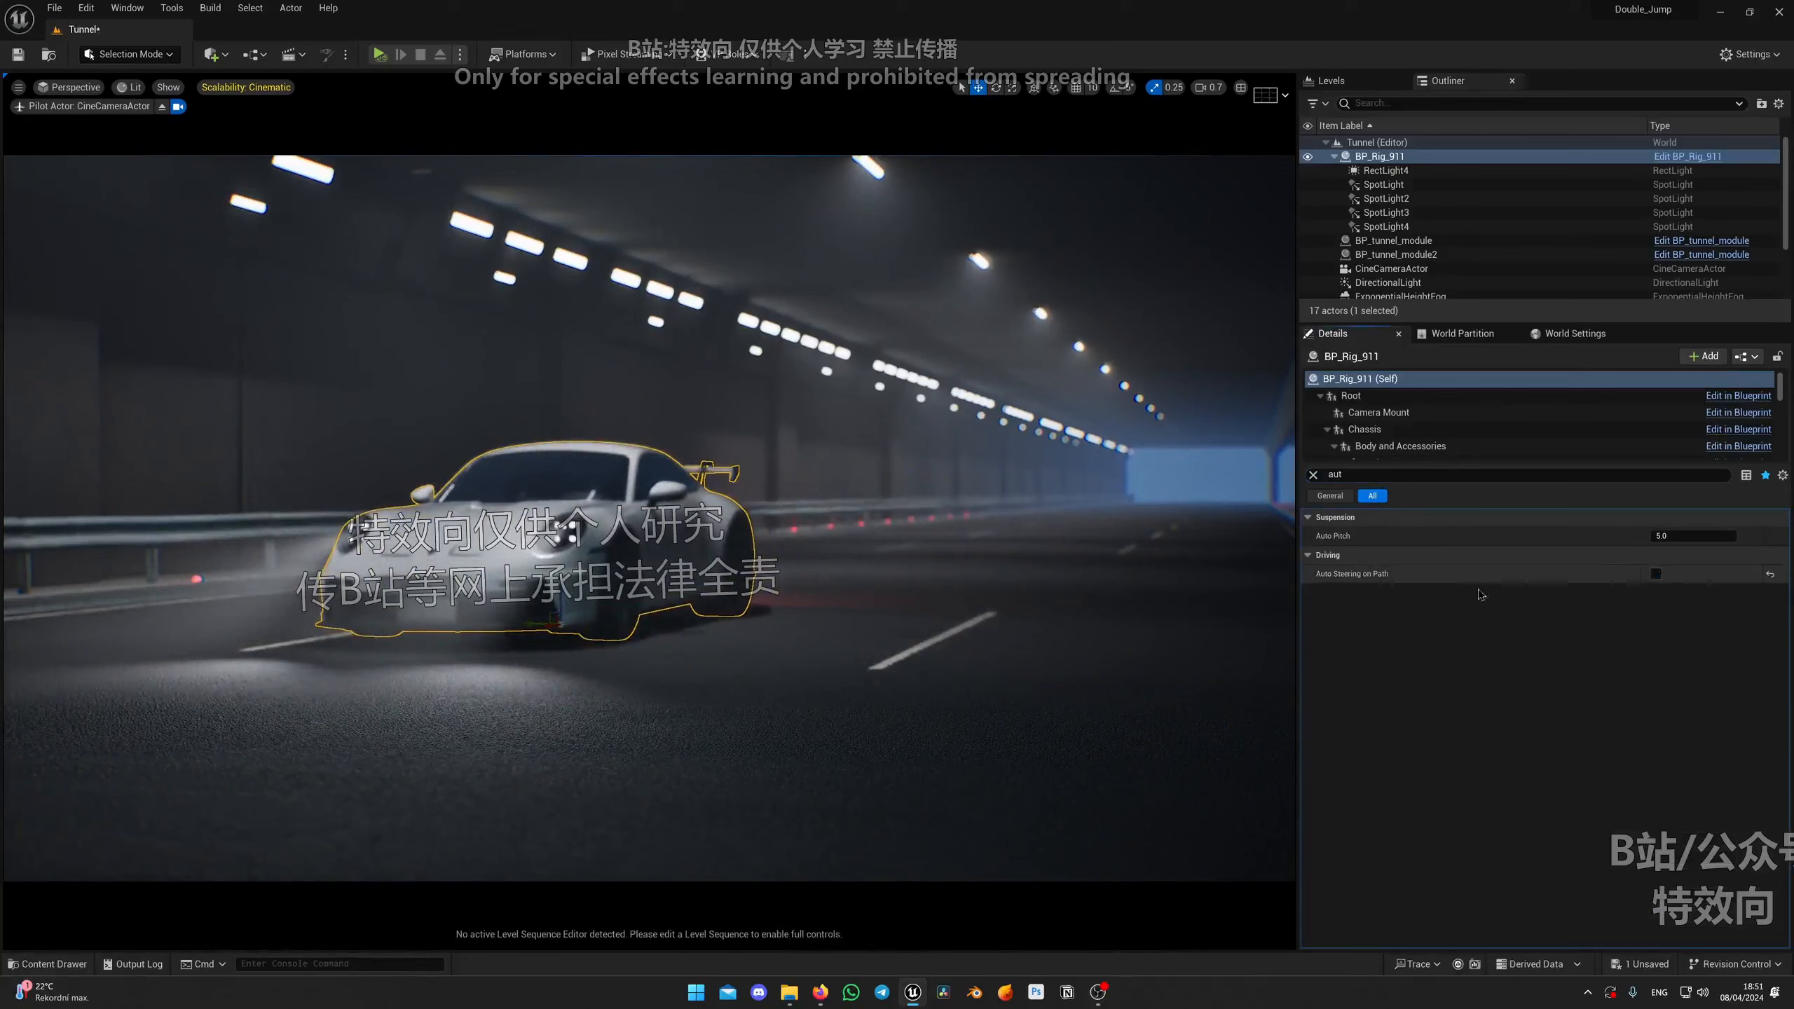
click(1691, 522)
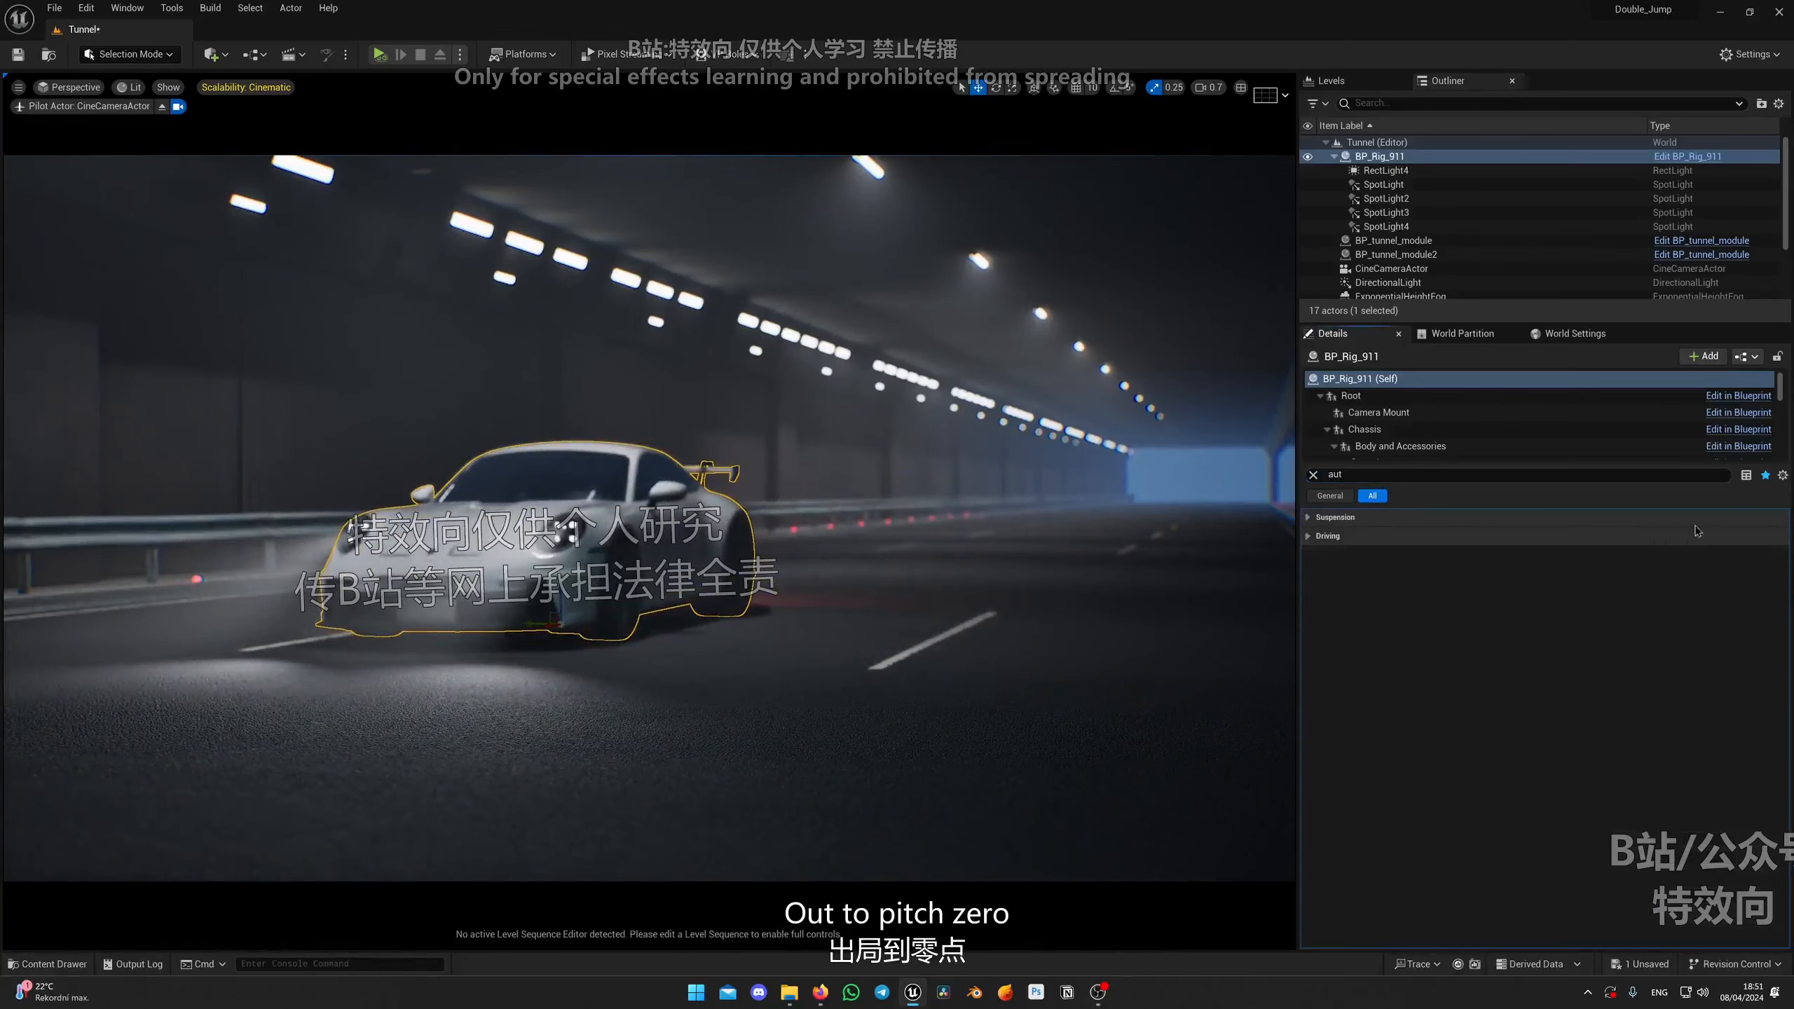
click(1696, 521)
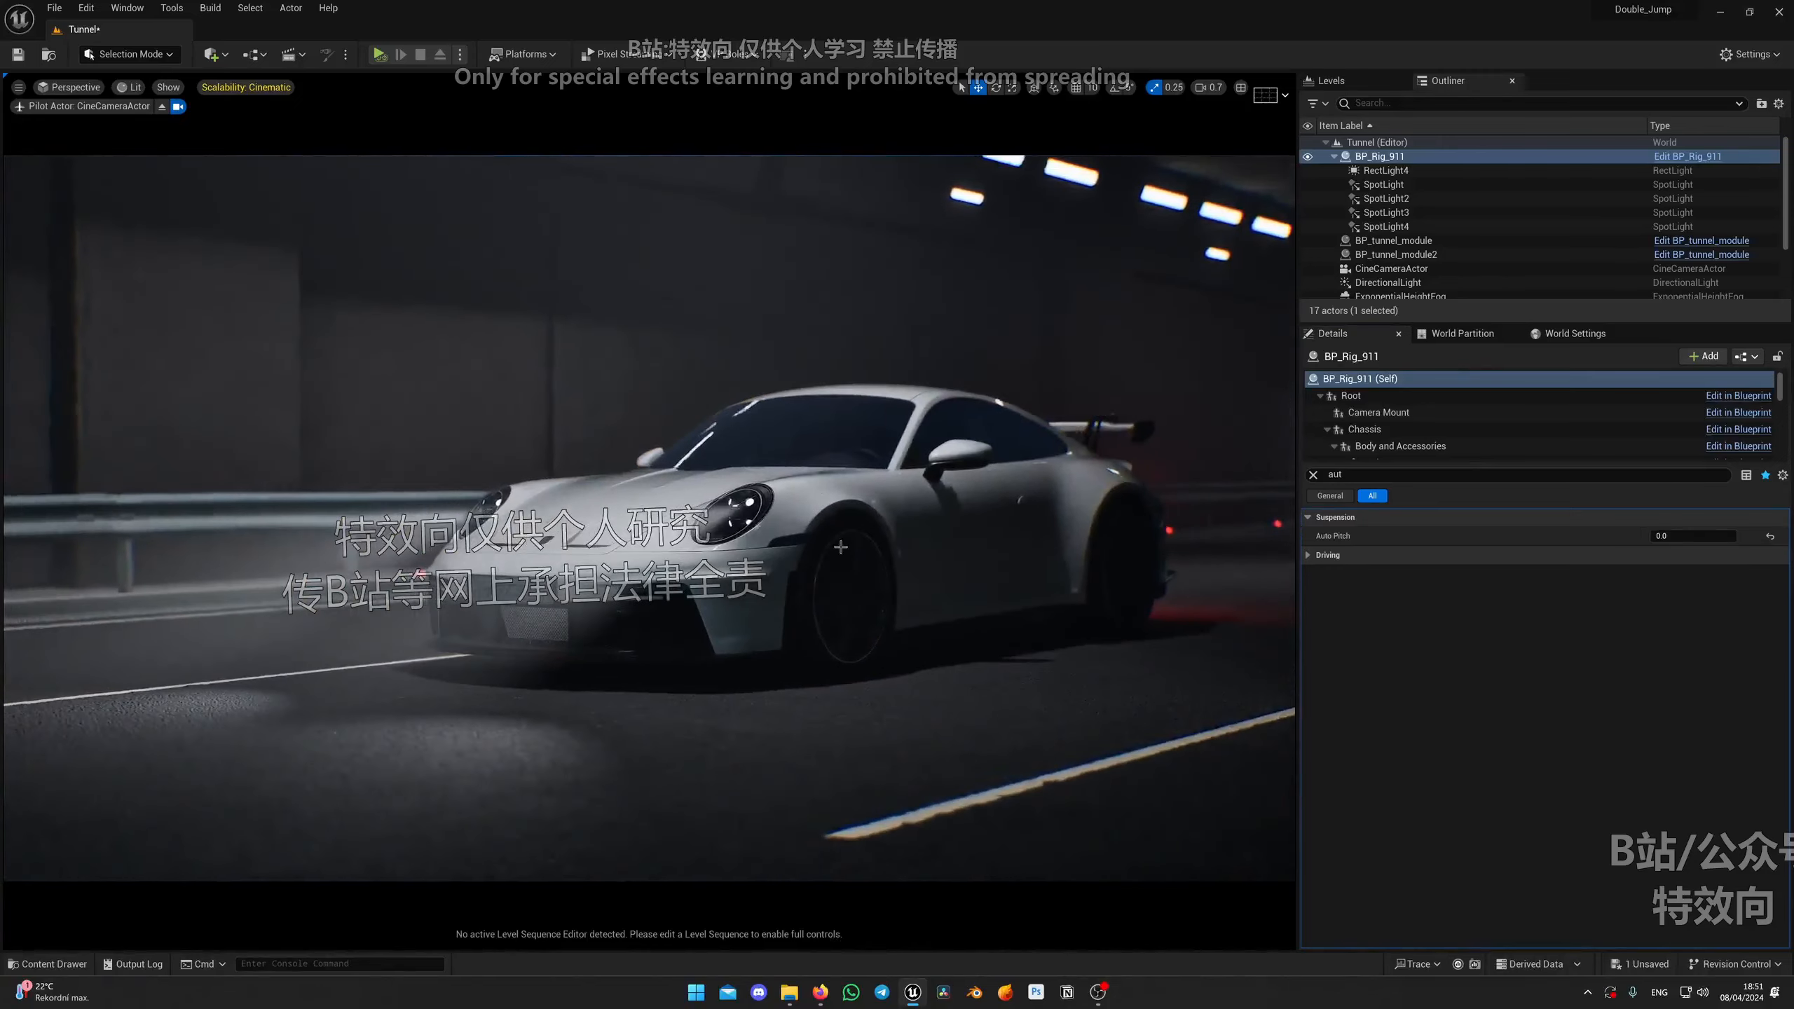
key(g)
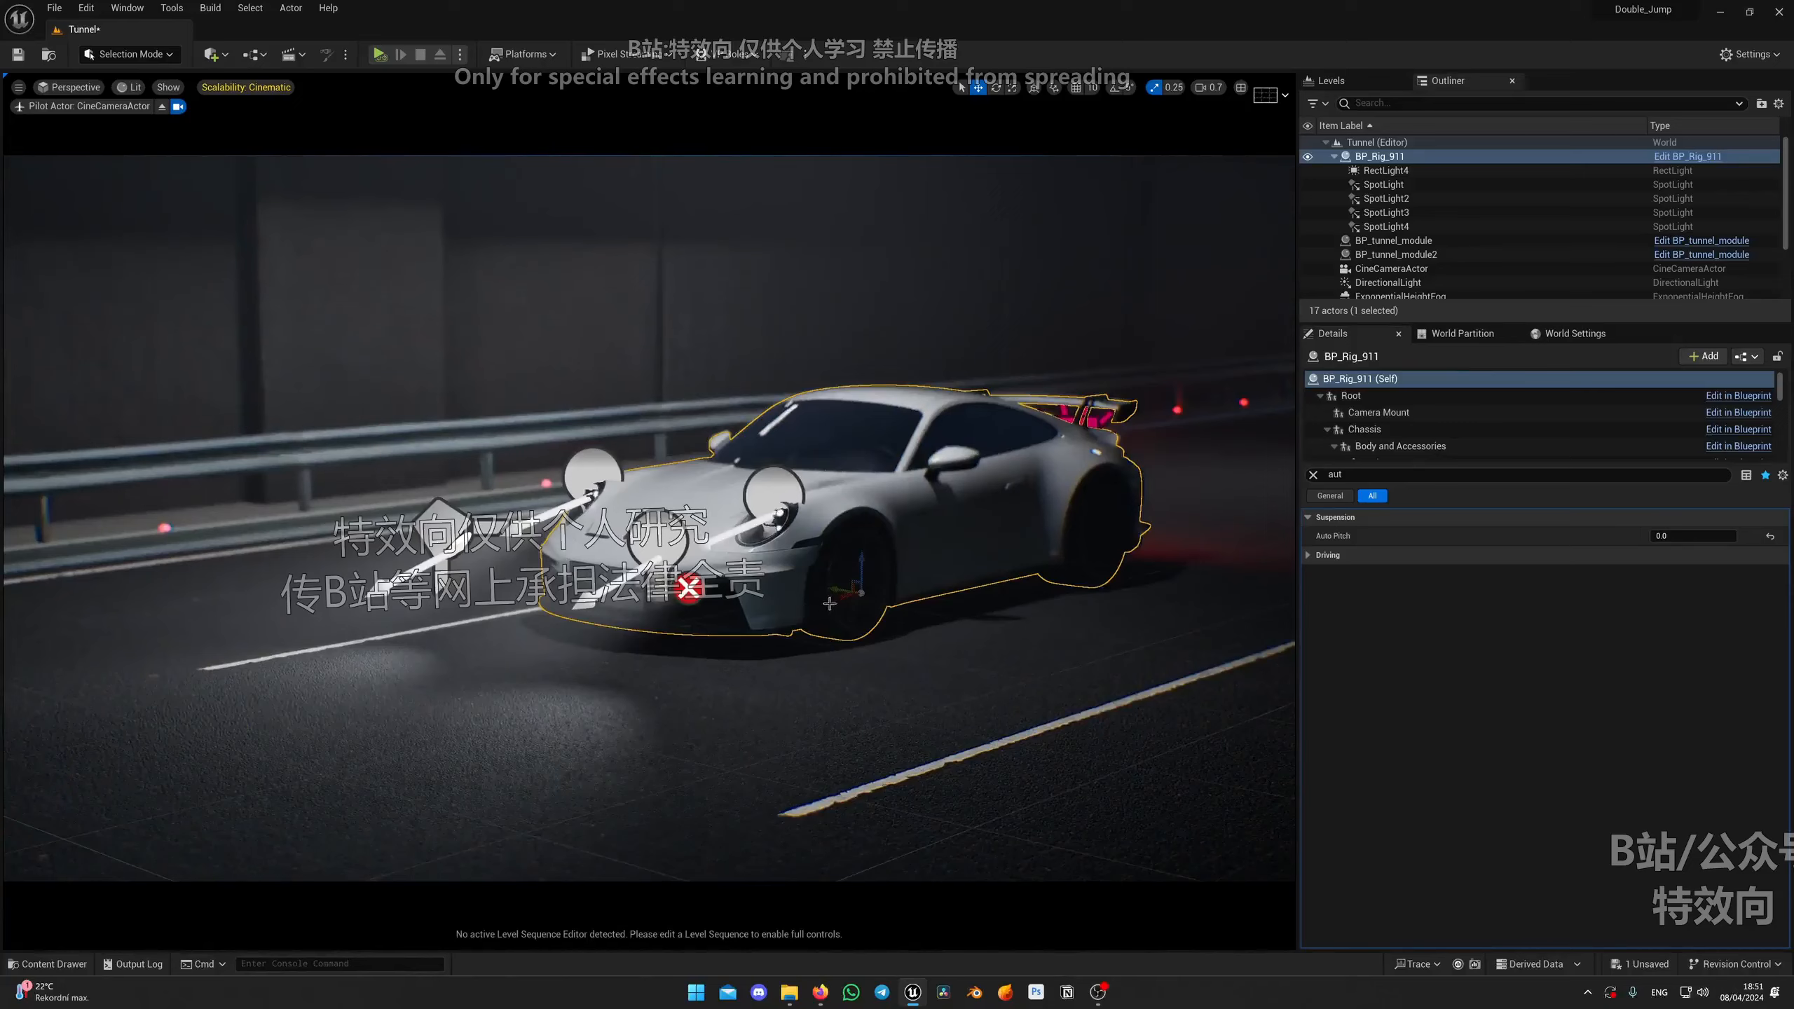
drag(829, 603, 441, 659)
click(162, 107)
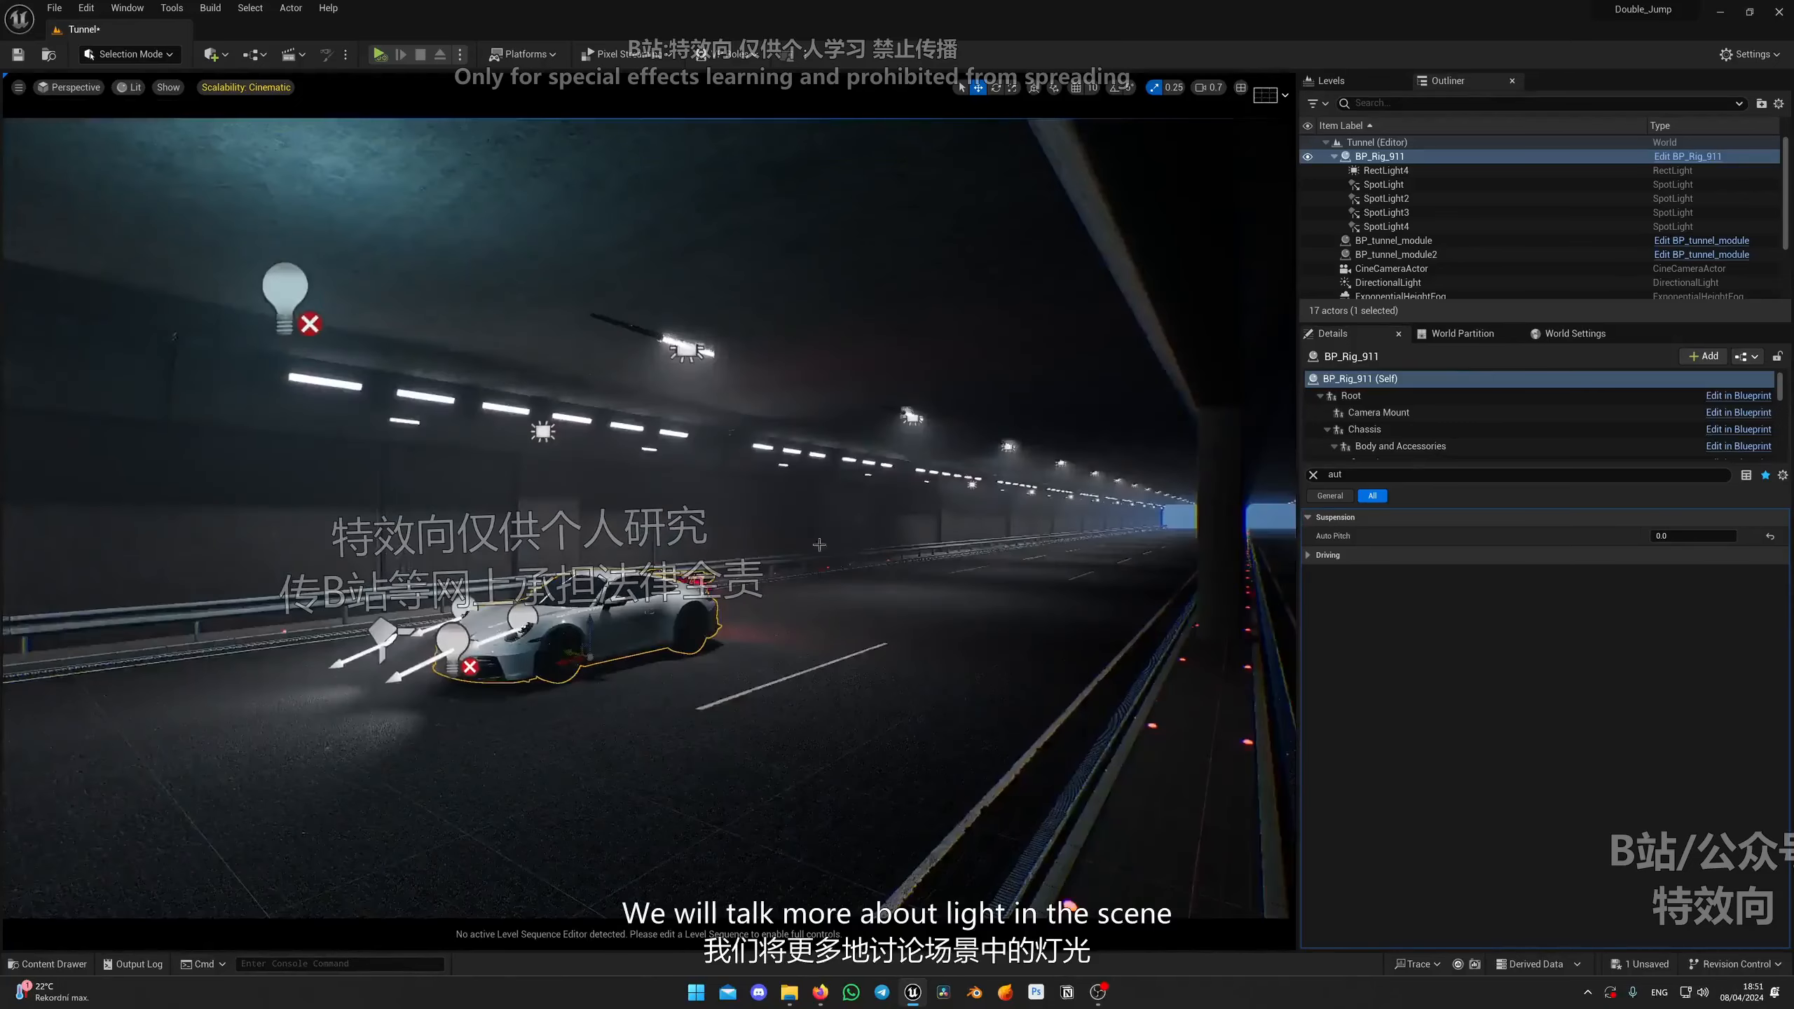
right_drag(452, 367, 375, 386)
key(g)
right_drag(1126, 564, 1285, 563)
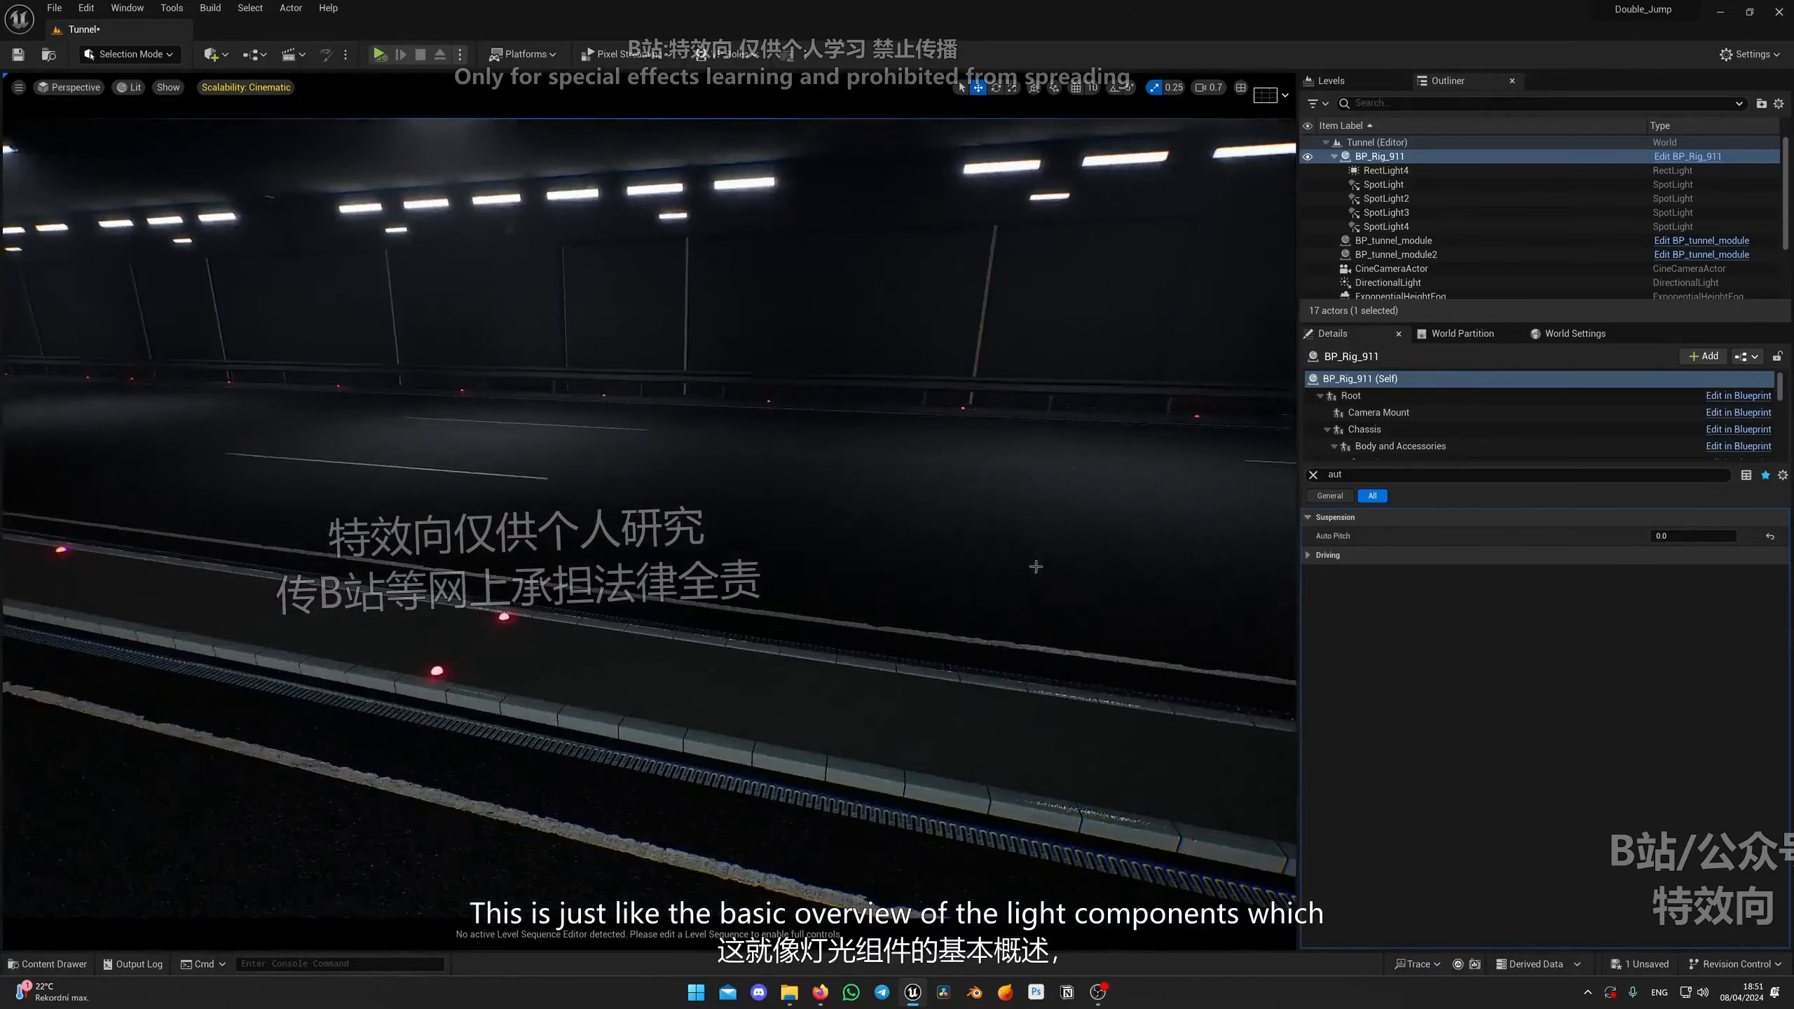
key(g)
key(s)
right_drag(1126, 563, 720, 594)
scroll(890, 604, up, 1)
key(d)
Step: Pilot the cine camera in the cinematic viewport and reframe it on the car's front three-quarter view
click(69, 87)
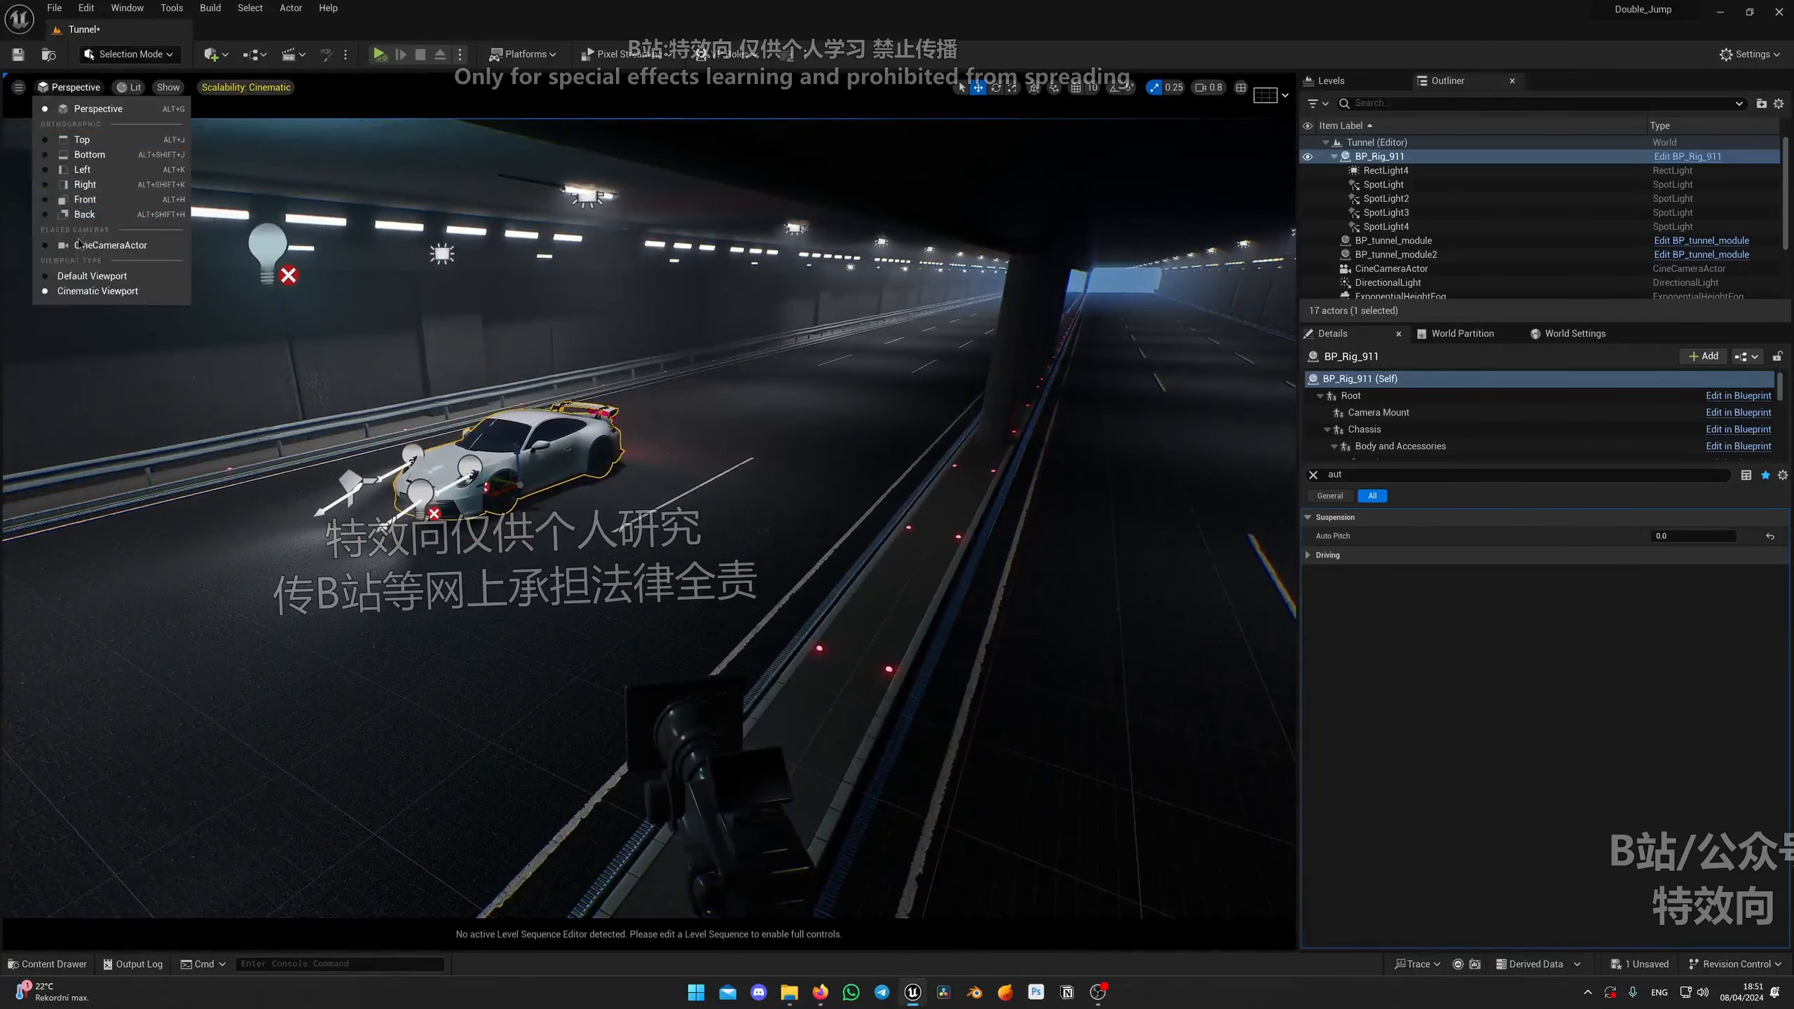
click(82, 290)
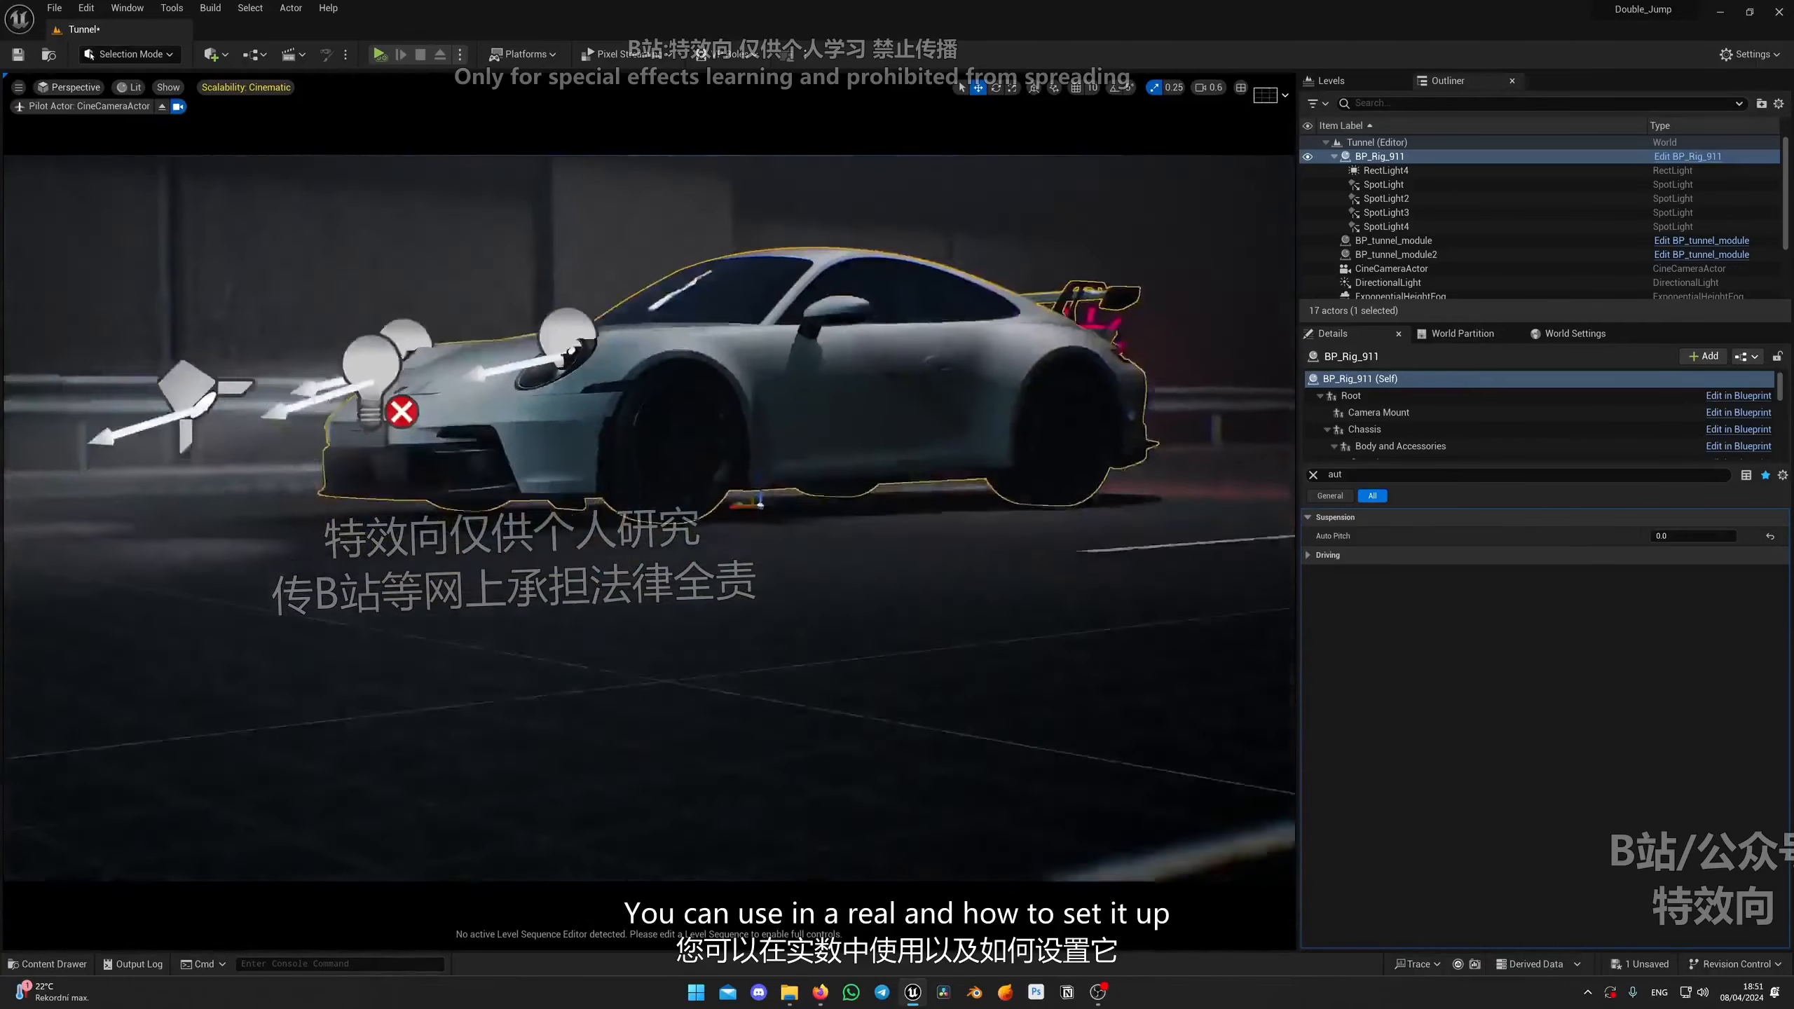
key(e)
right_drag(650, 516, 639, 468)
key(g)
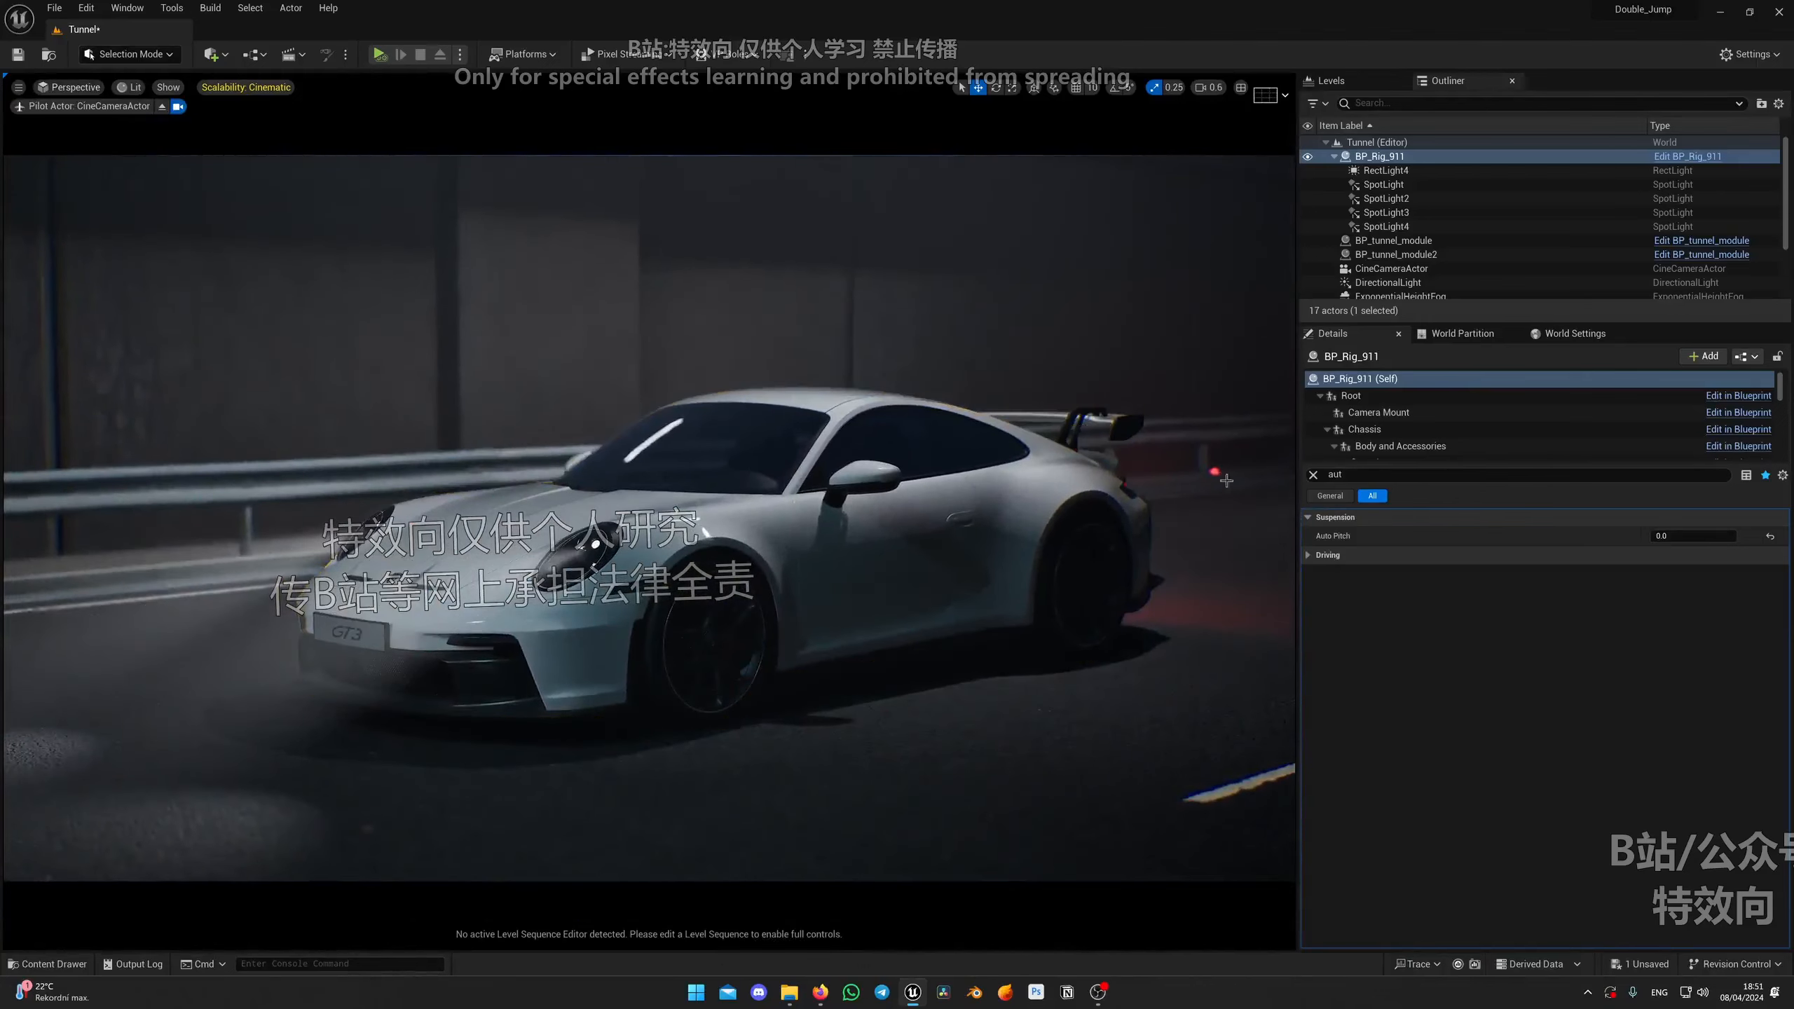
key(q)
right_drag(1145, 446, 1156, 459)
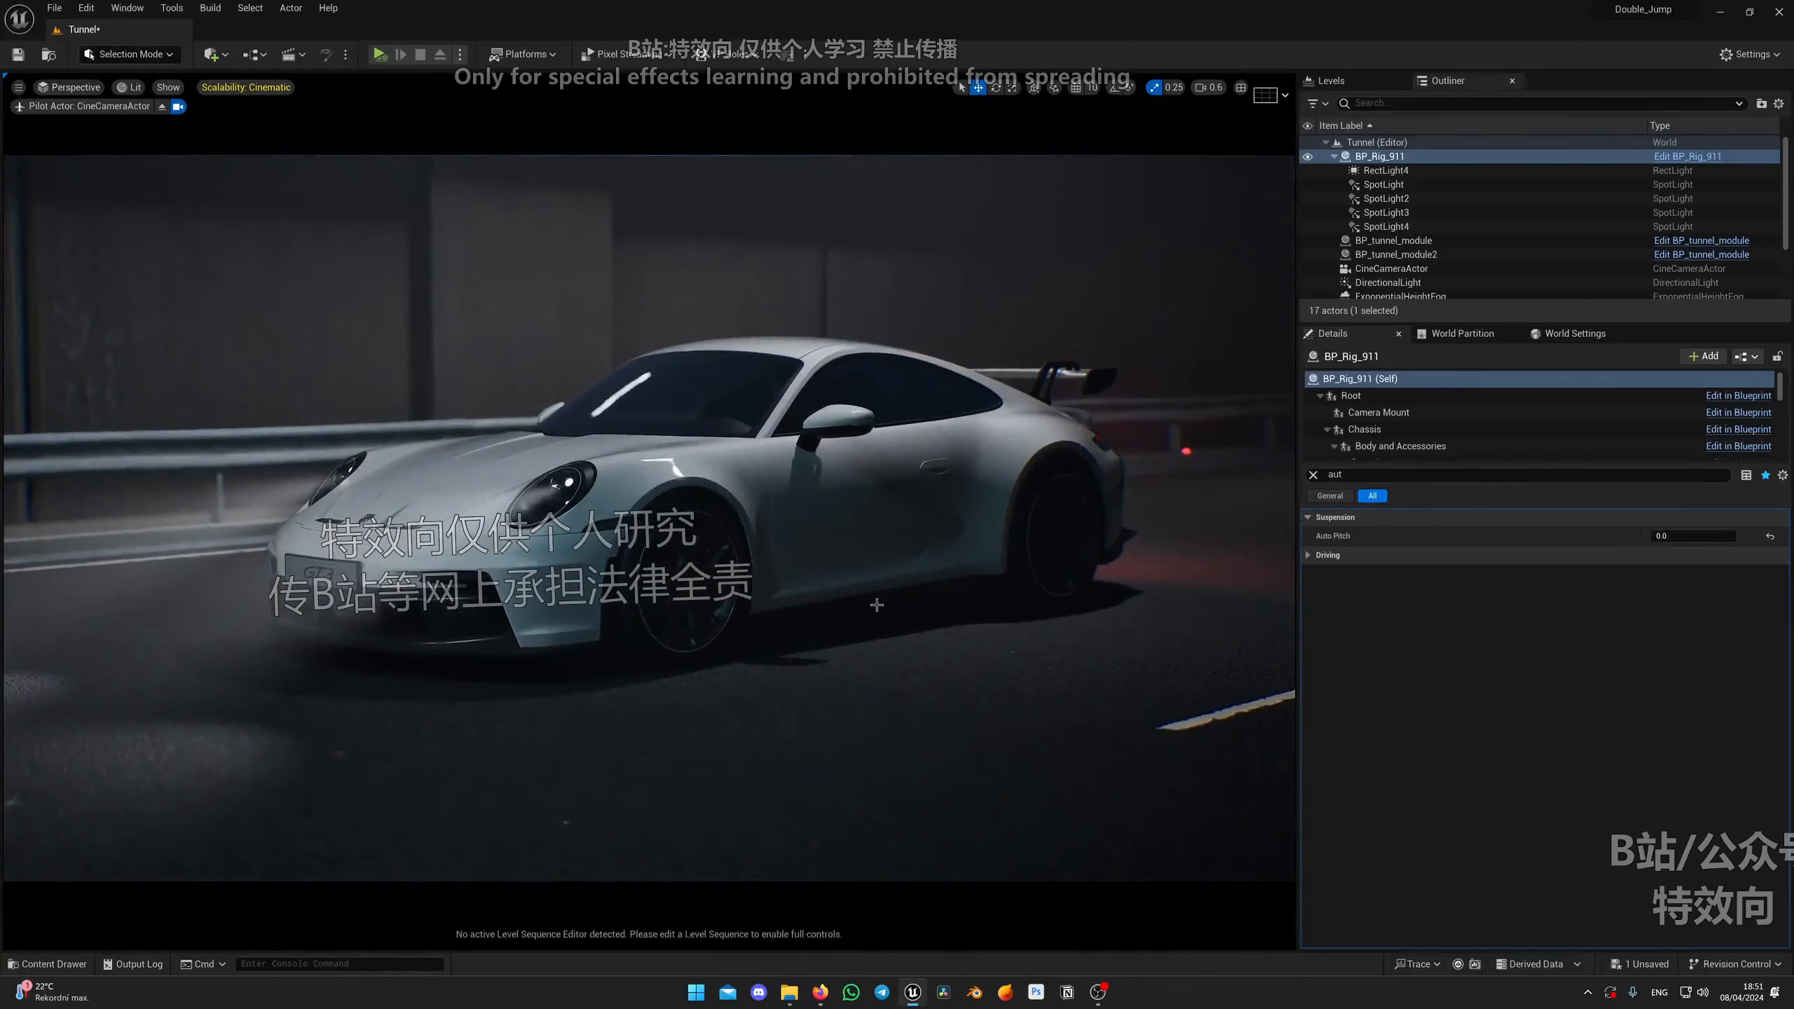
mouse_move(934, 481)
right_down()
mouse_move(863, 491)
mouse_move(969, 470)
mouse_move(955, 477)
right_up()
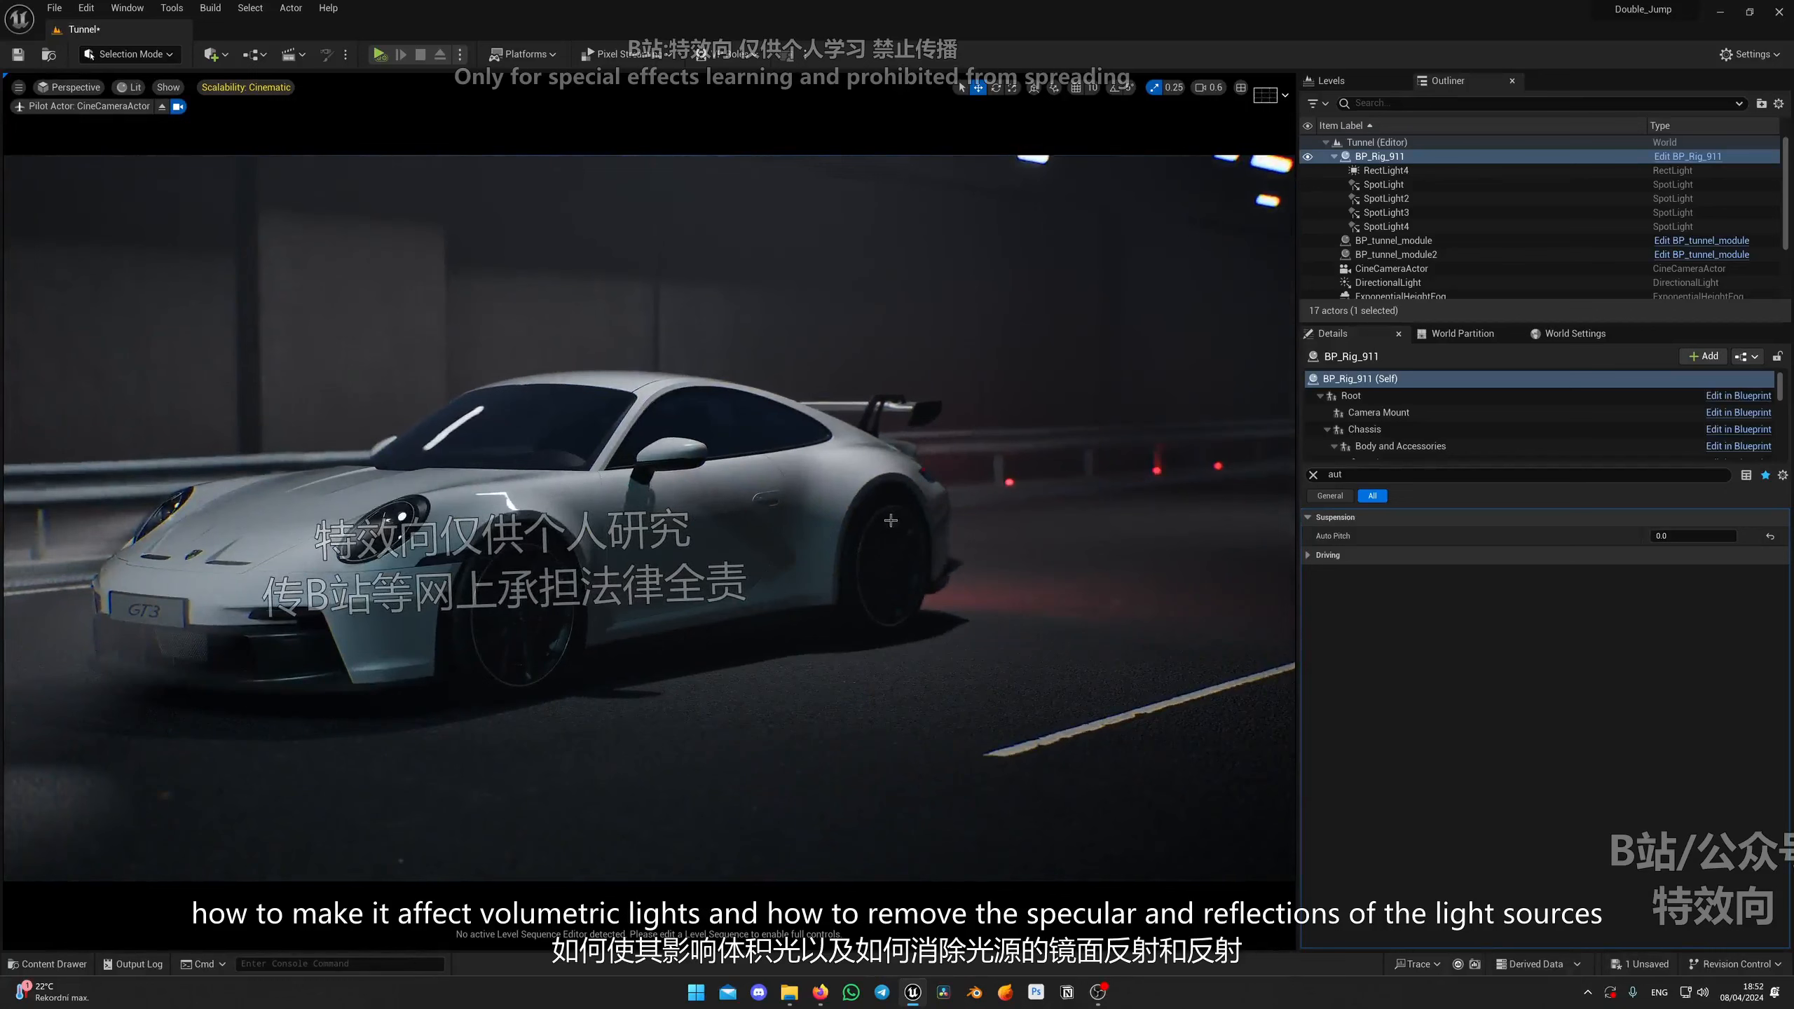
Step: Stop piloting the camera and fly through the tunnel to review the lit scene
key(g)
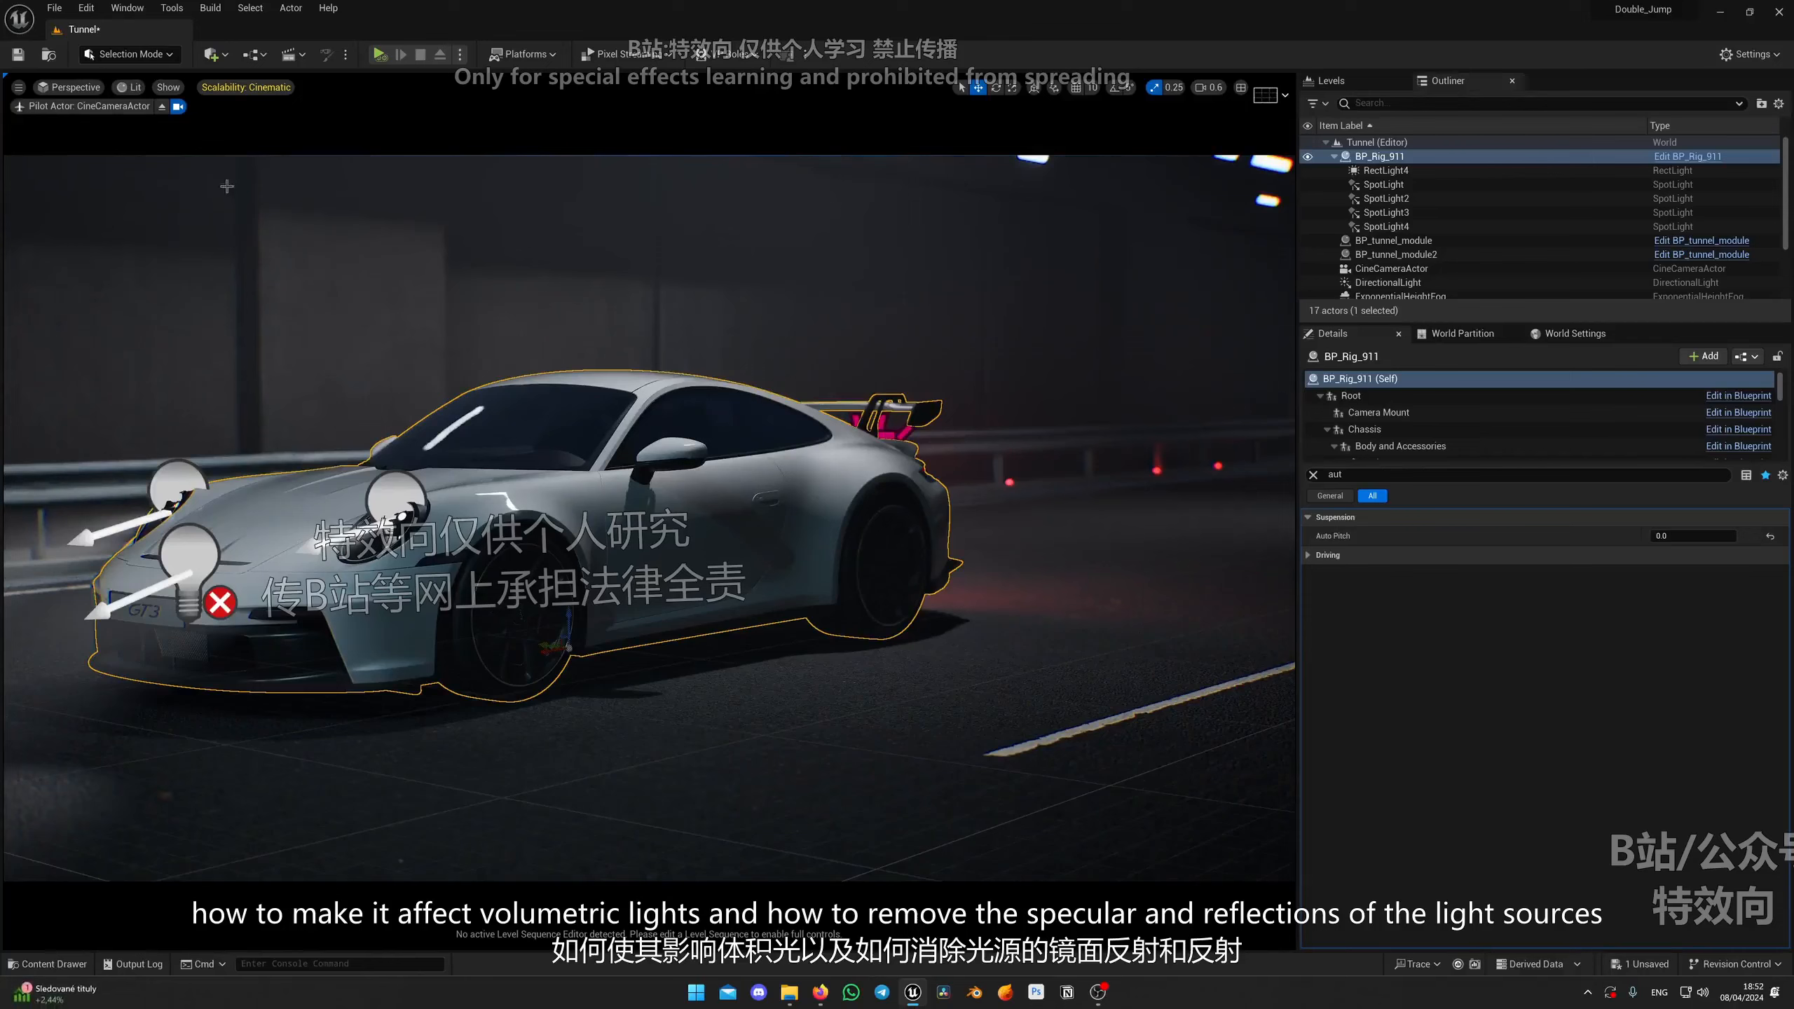
click(162, 106)
key(g)
key(w)
right_drag(650, 520, 602, 569)
right_drag(663, 661, 663, 663)
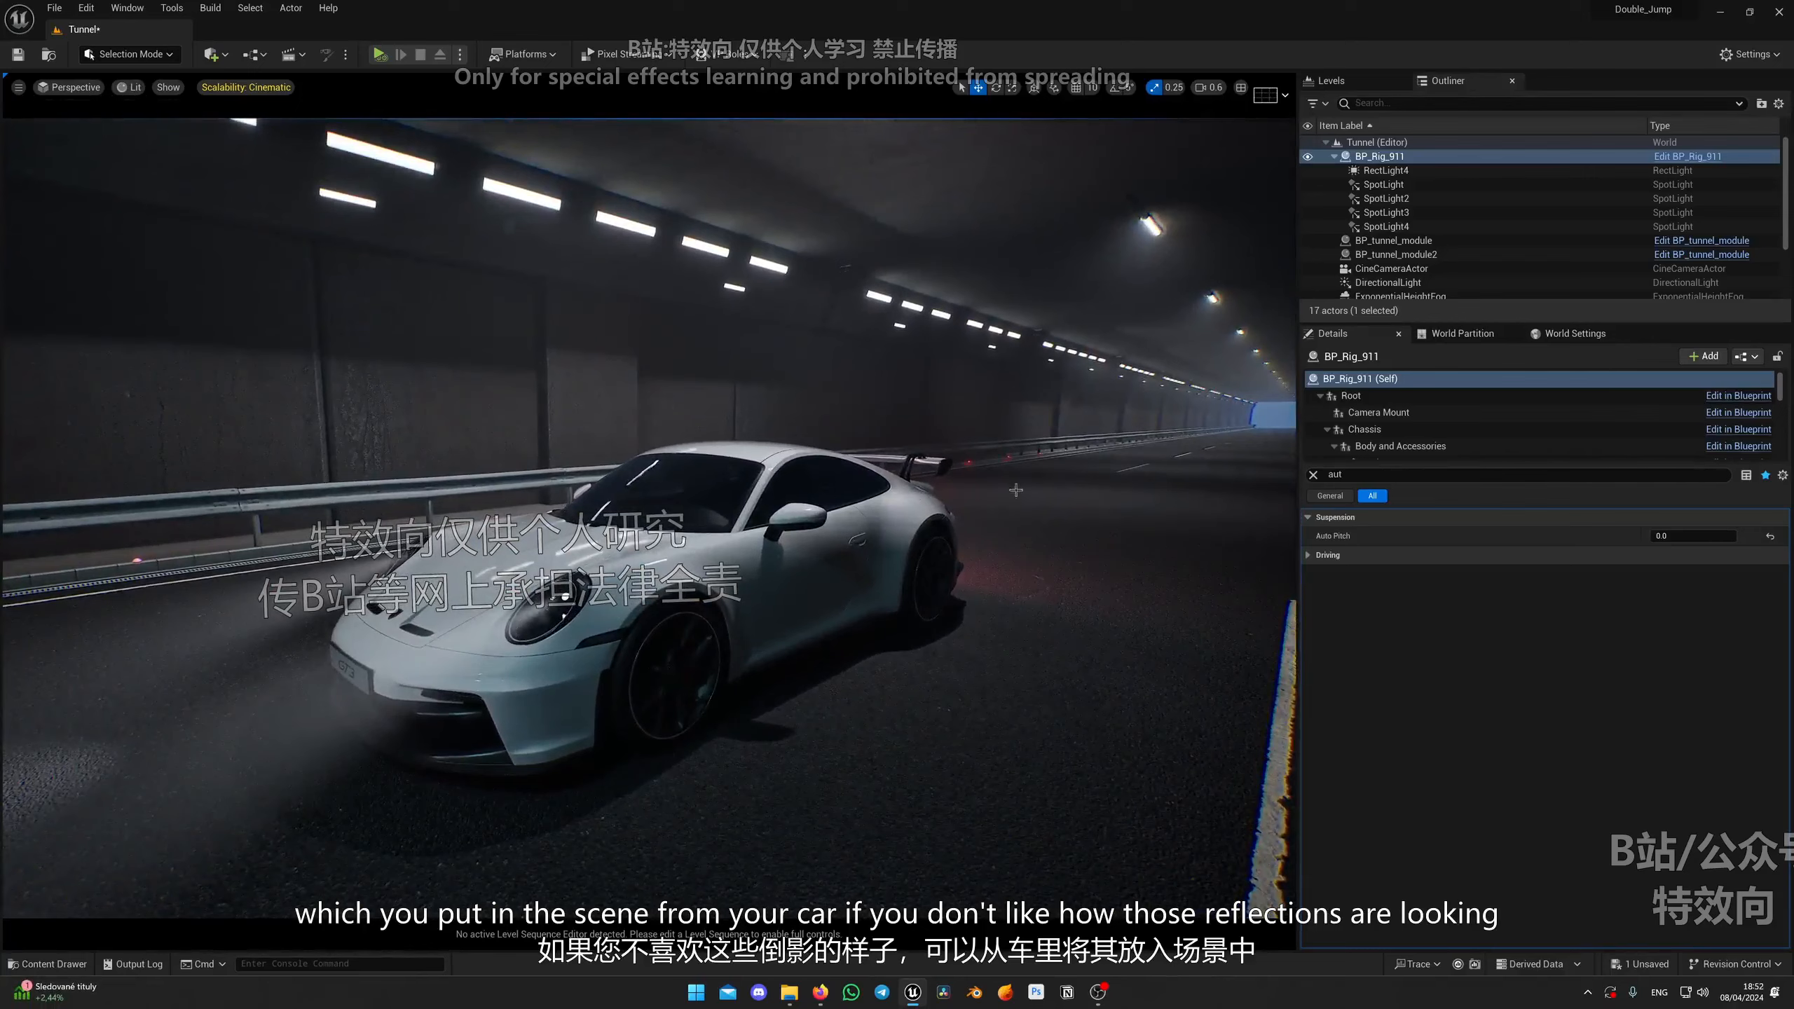
right_drag(952, 569, 935, 571)
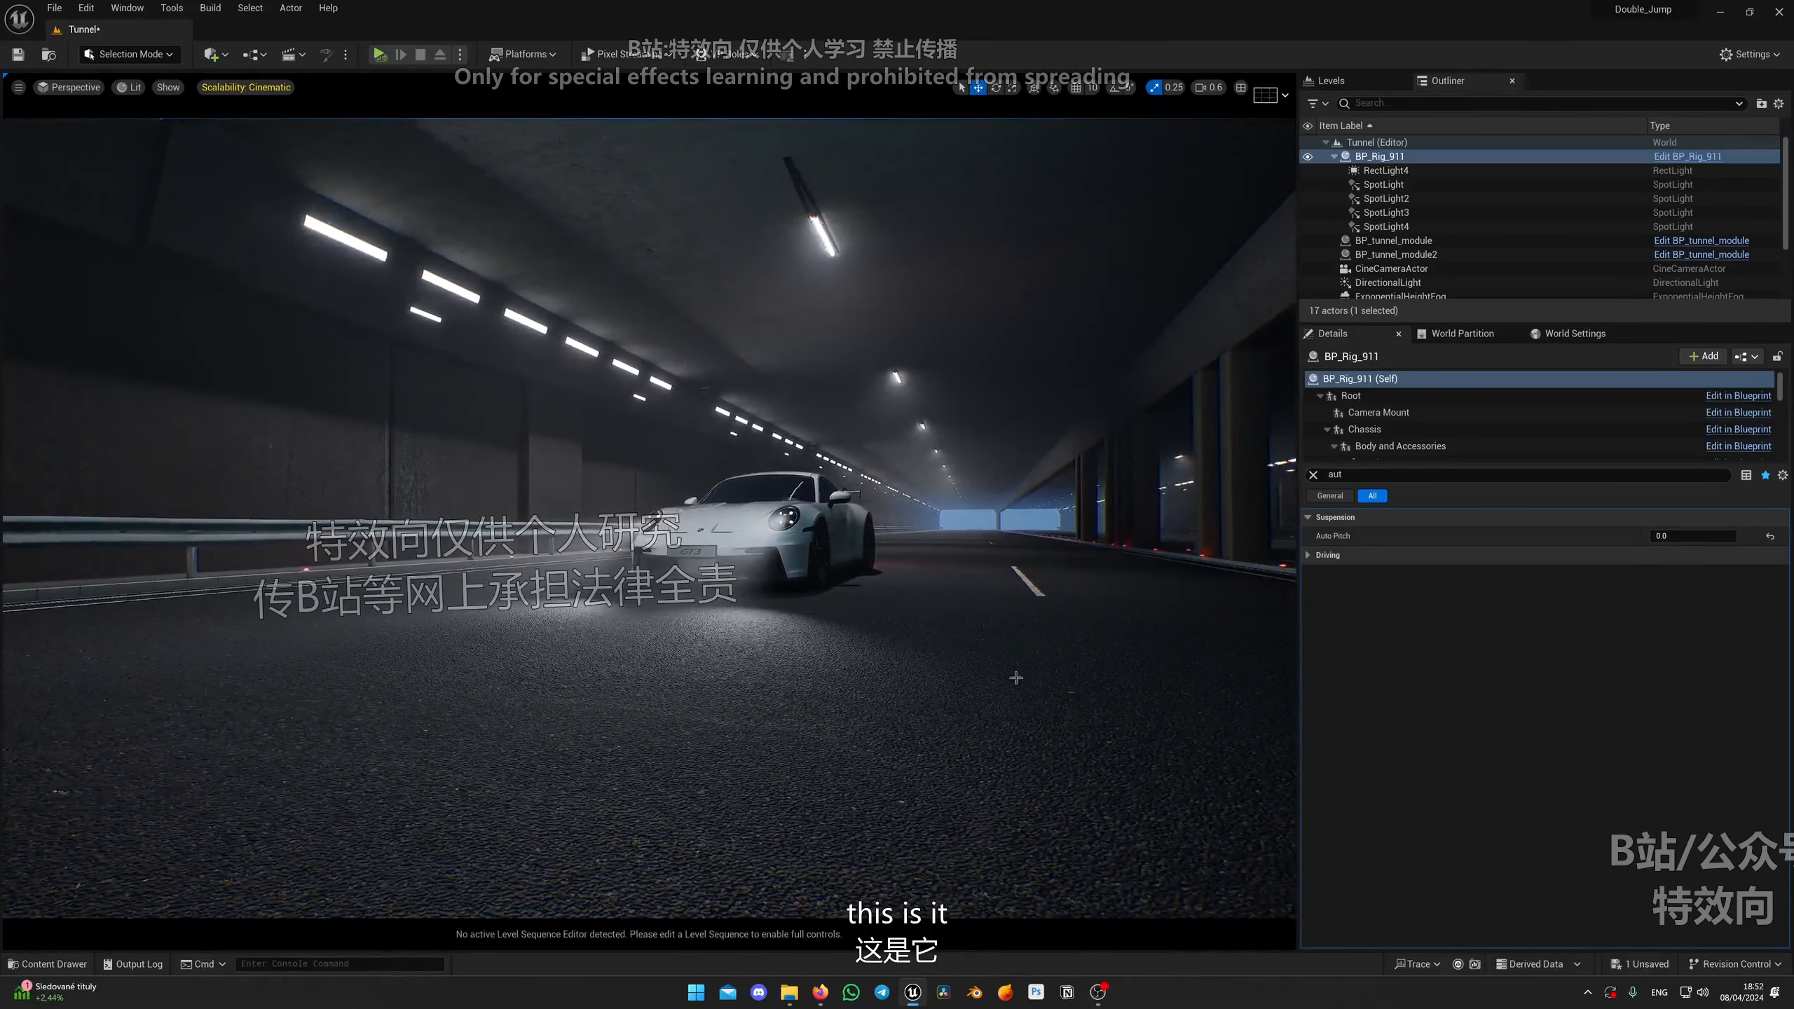